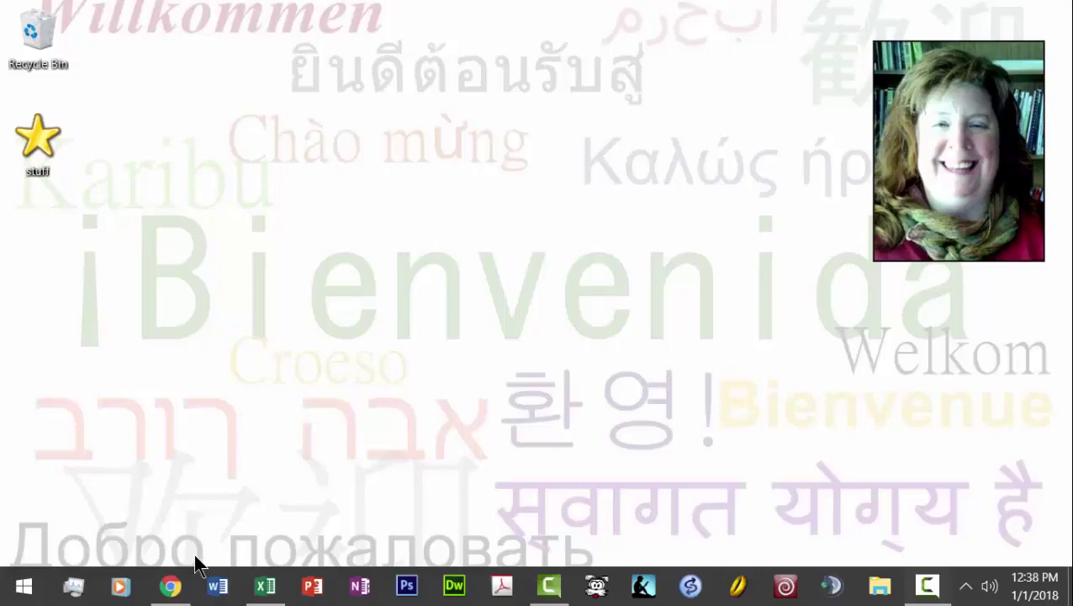
Scroll through the Section 7 Lecture/Resources page in Chrome and return to its top
click(177, 588)
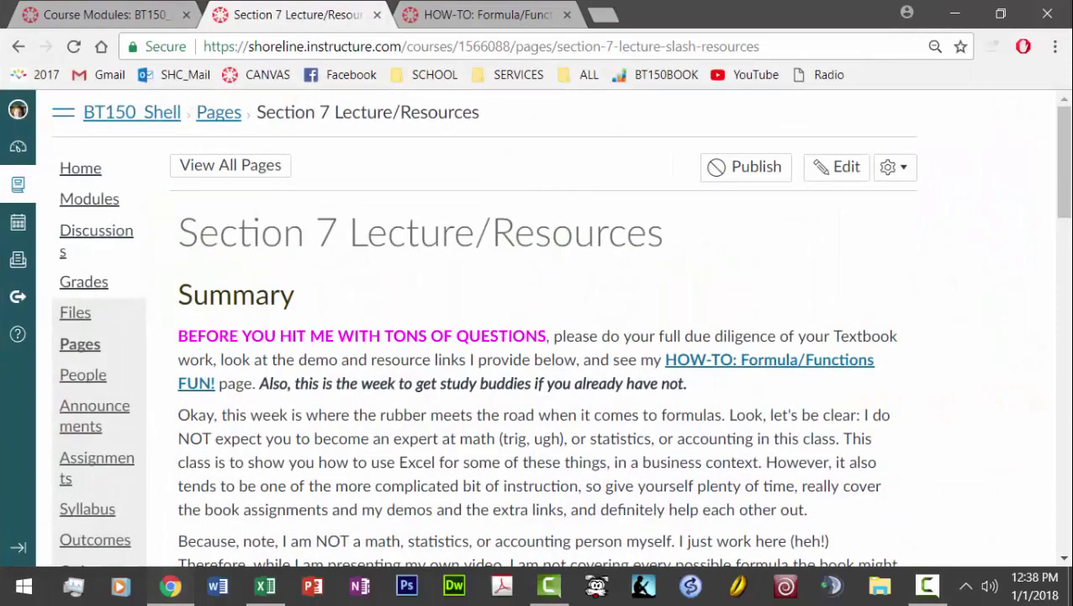
click(1069, 475)
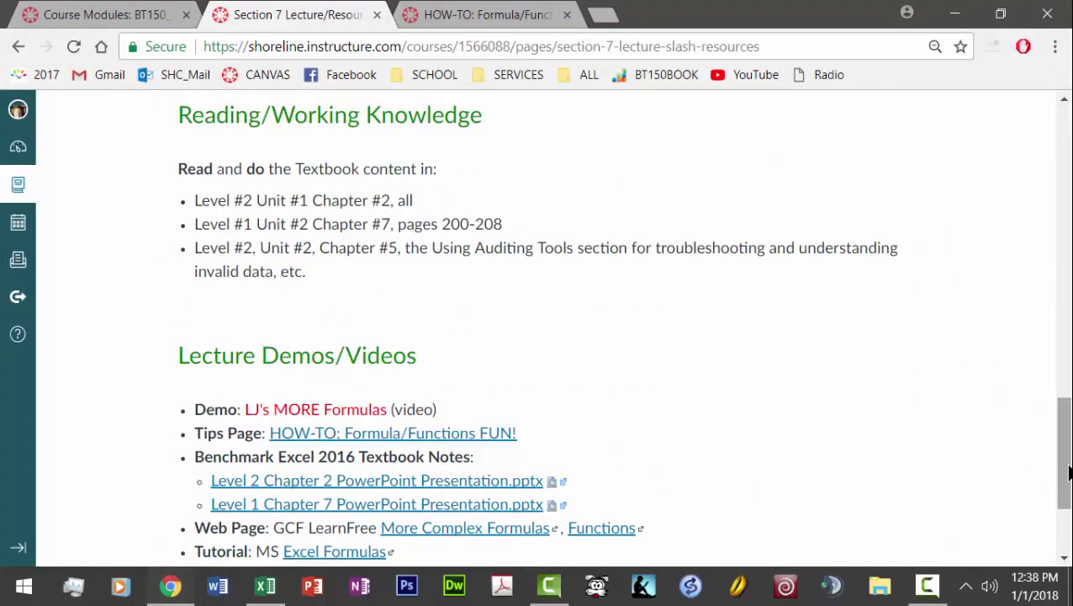
drag(1068, 476, 1066, 515)
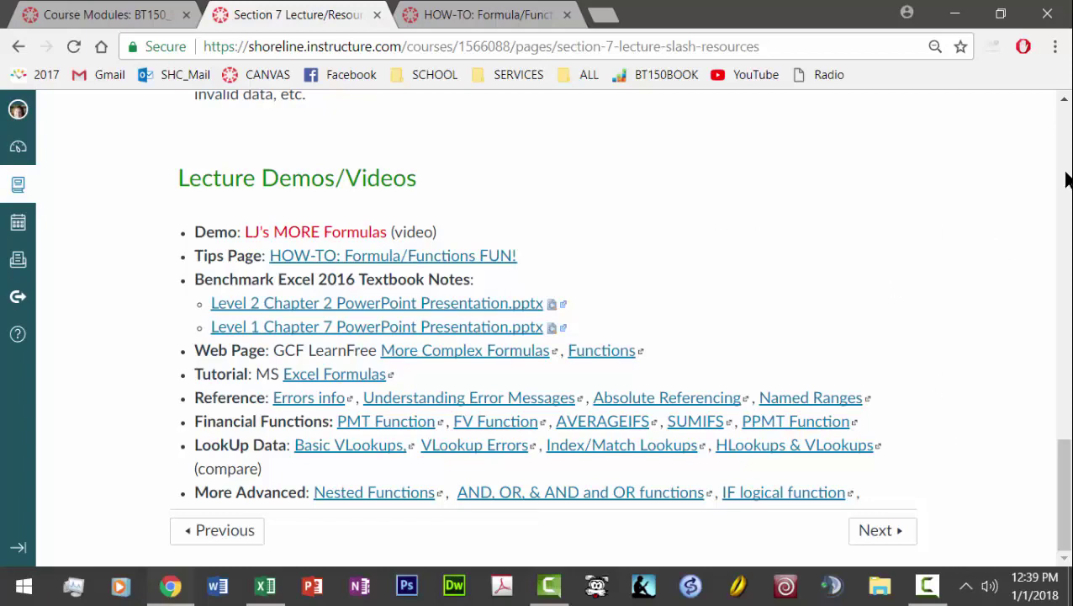
click(1062, 133)
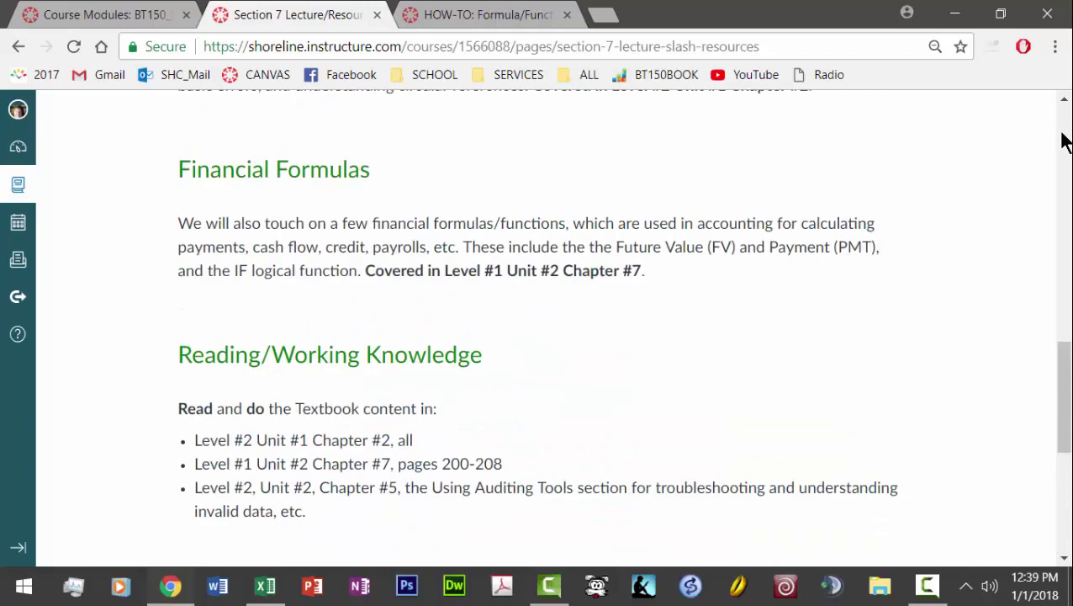
scroll(1063, 141, up, 10)
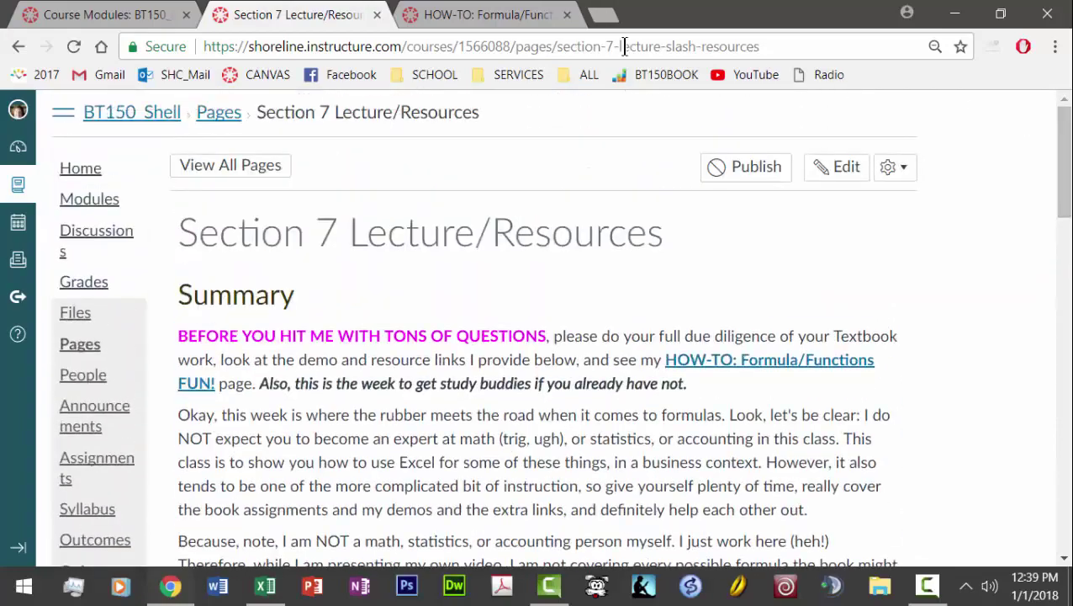
Scroll through the HOW-TO: Formula/Functions FUN! page, then minimize Chrome to show the desktop
click(505, 26)
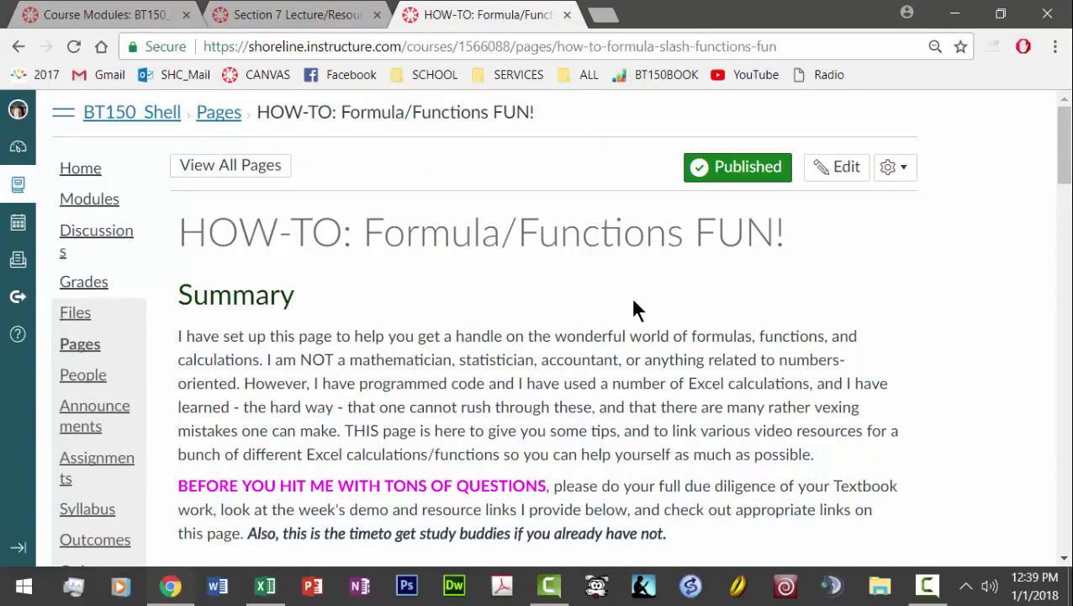
drag(1071, 438, 1065, 164)
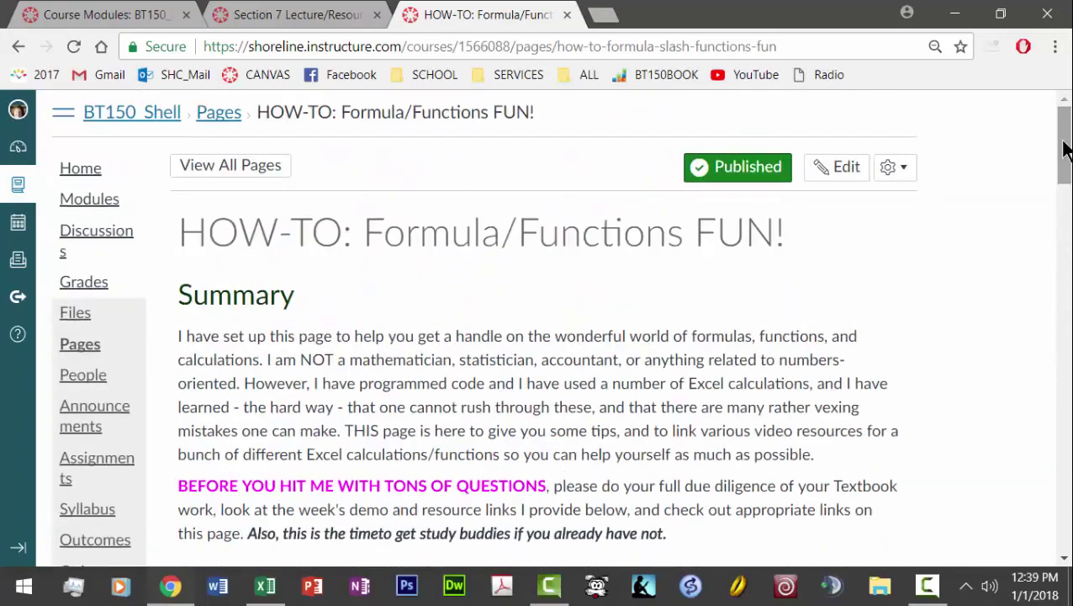
click(955, 13)
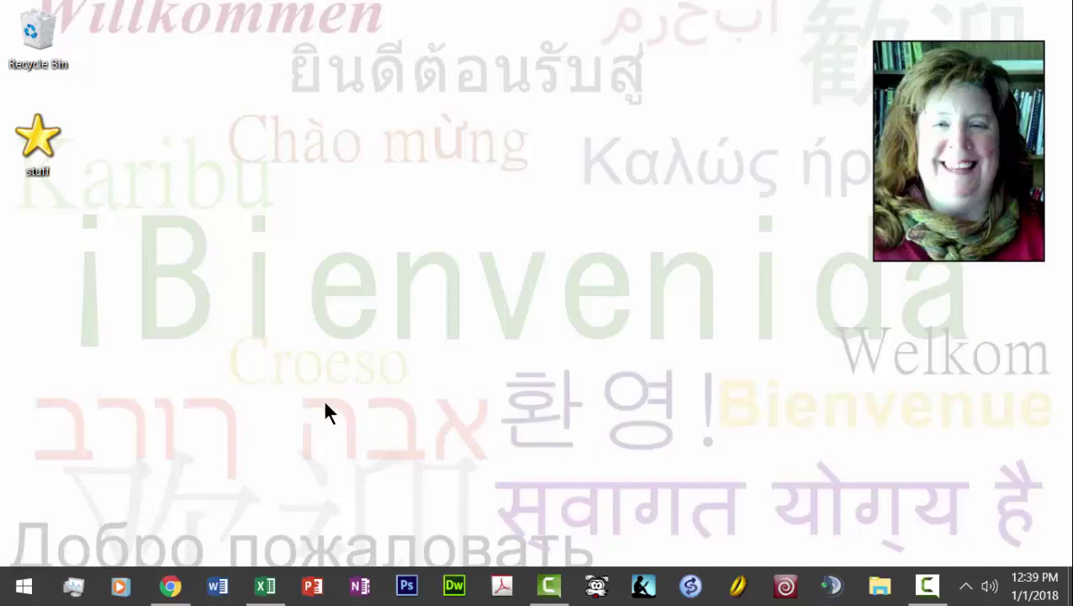
In formulasintermed.xlsx, delete B8's PMT formula showing ($1,483.69), then select the PMT note in D8
click(265, 586)
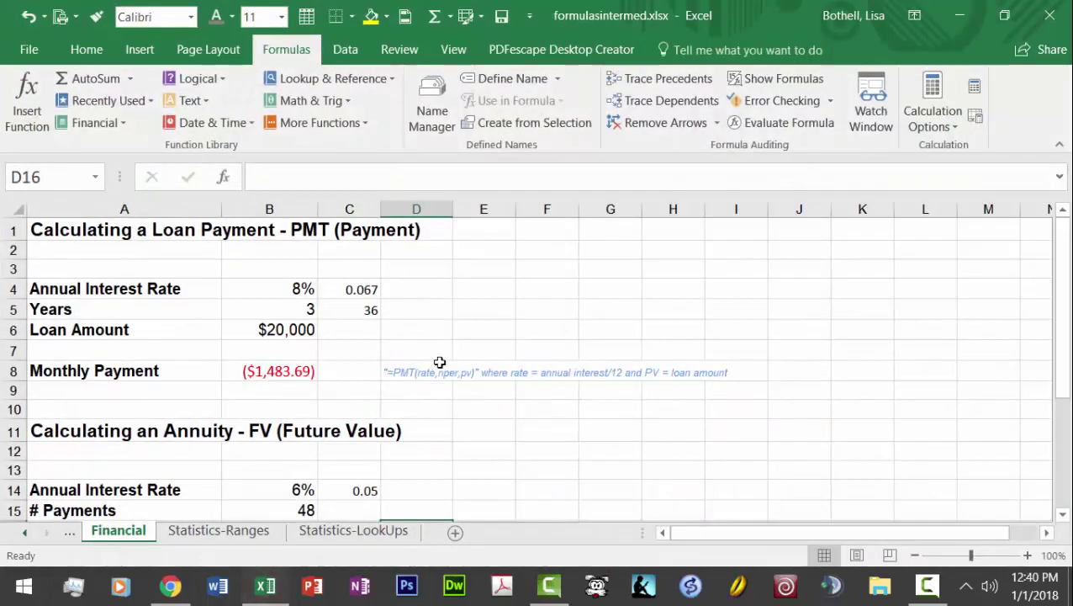
click(879, 432)
click(721, 261)
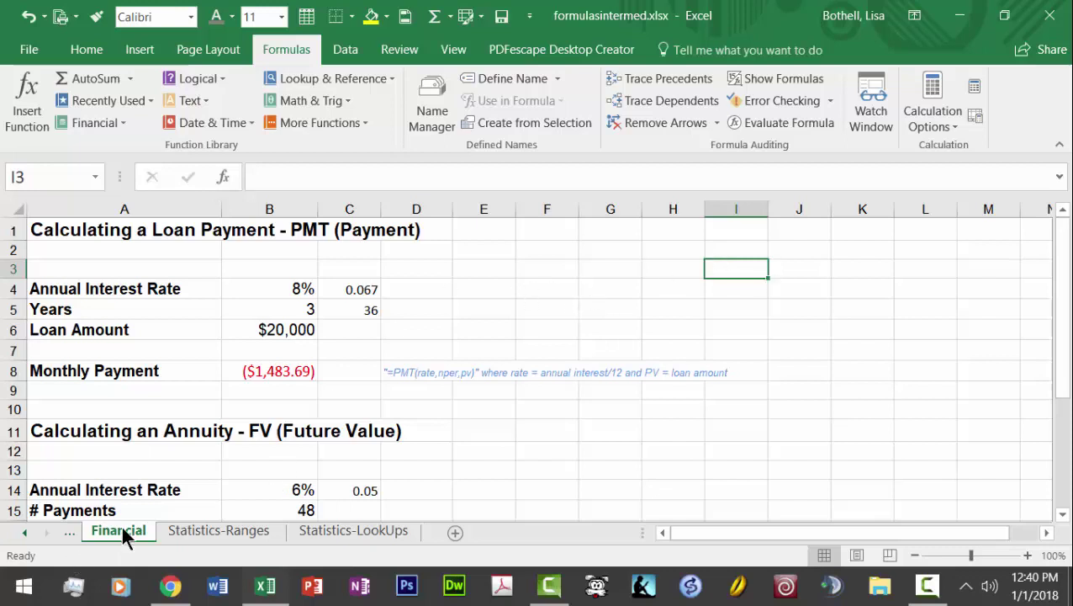
click(589, 308)
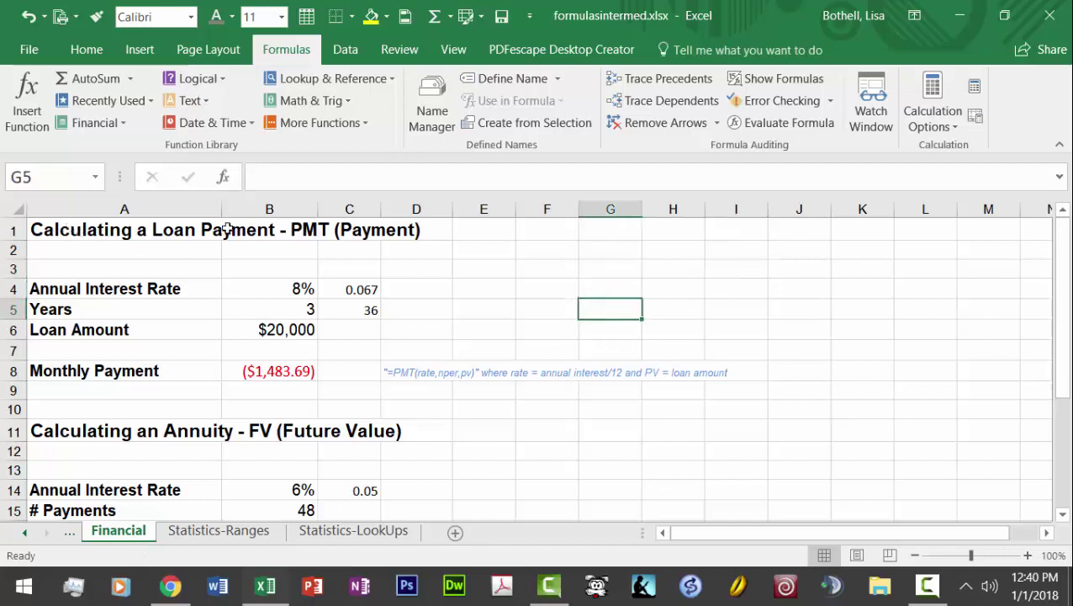
click(296, 376)
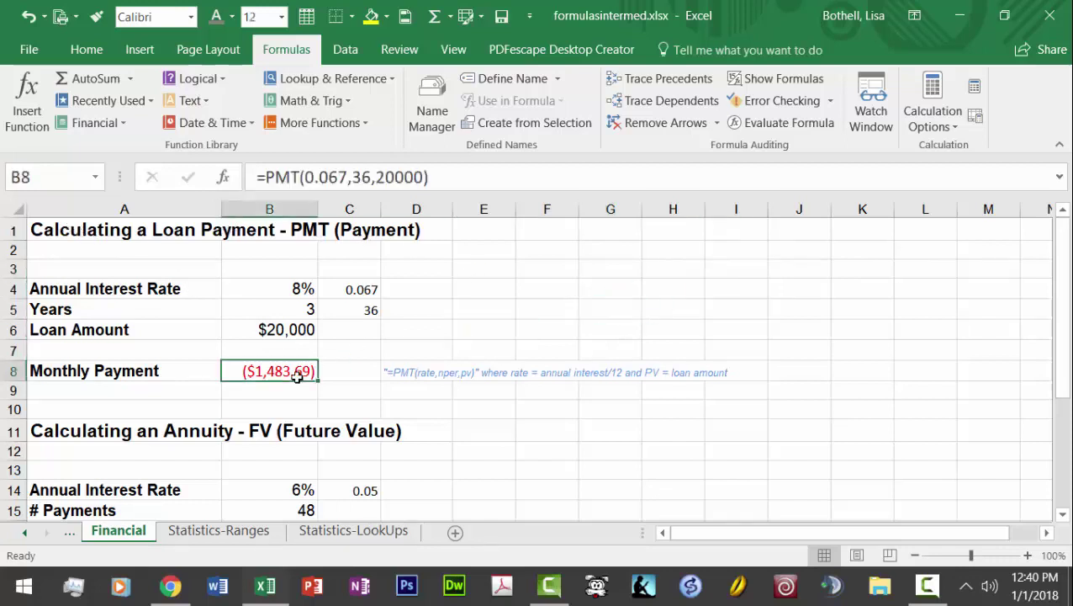
key(Delete)
click(599, 232)
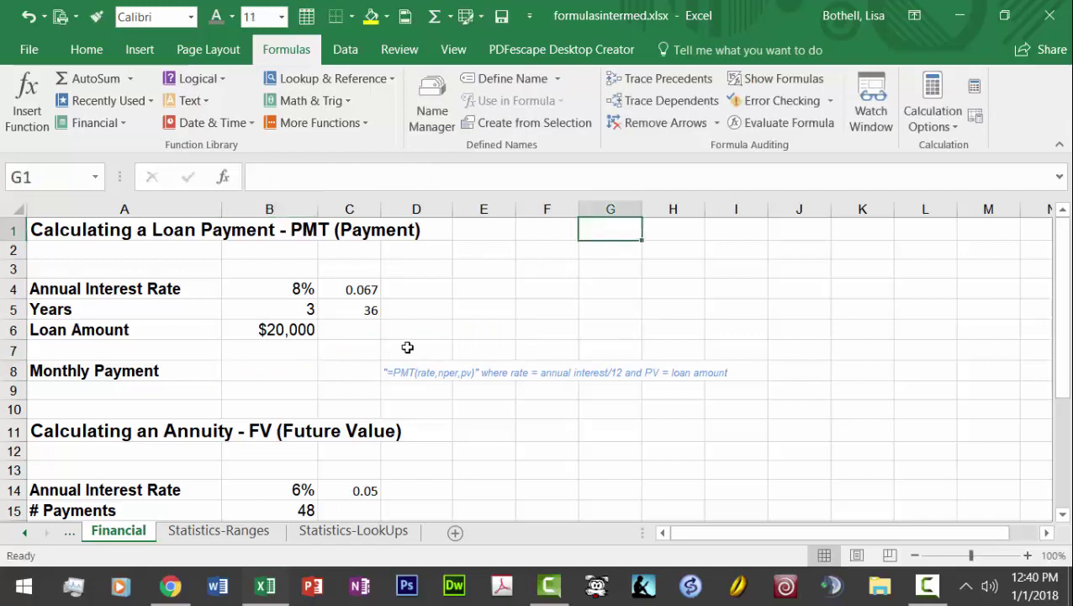
click(410, 373)
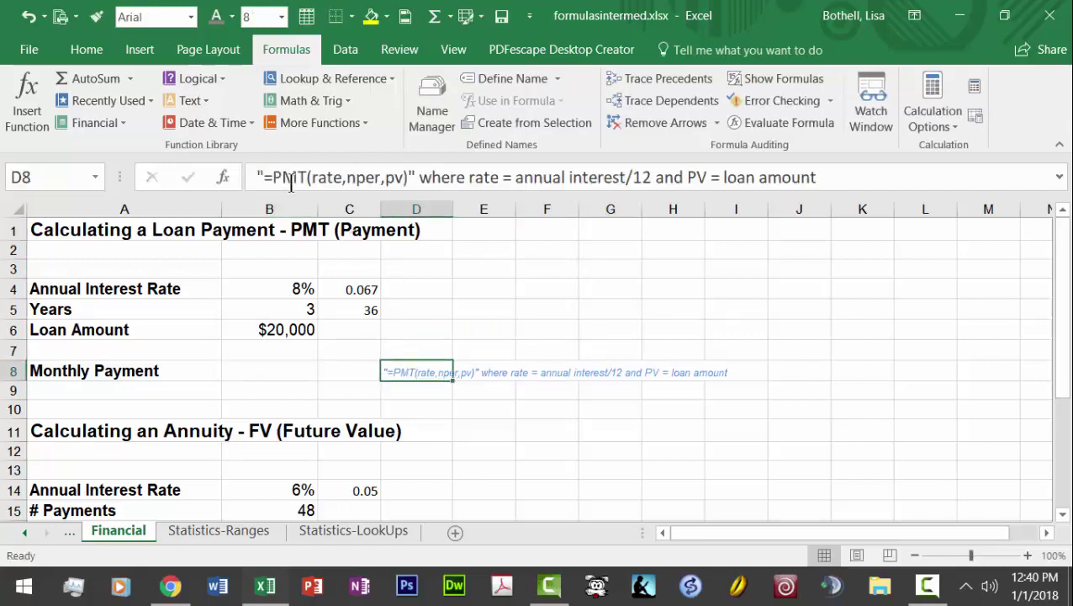
Select the '=PMT(rate,nper,pv)' text of D8's note in the formula bar
double_click(334, 176)
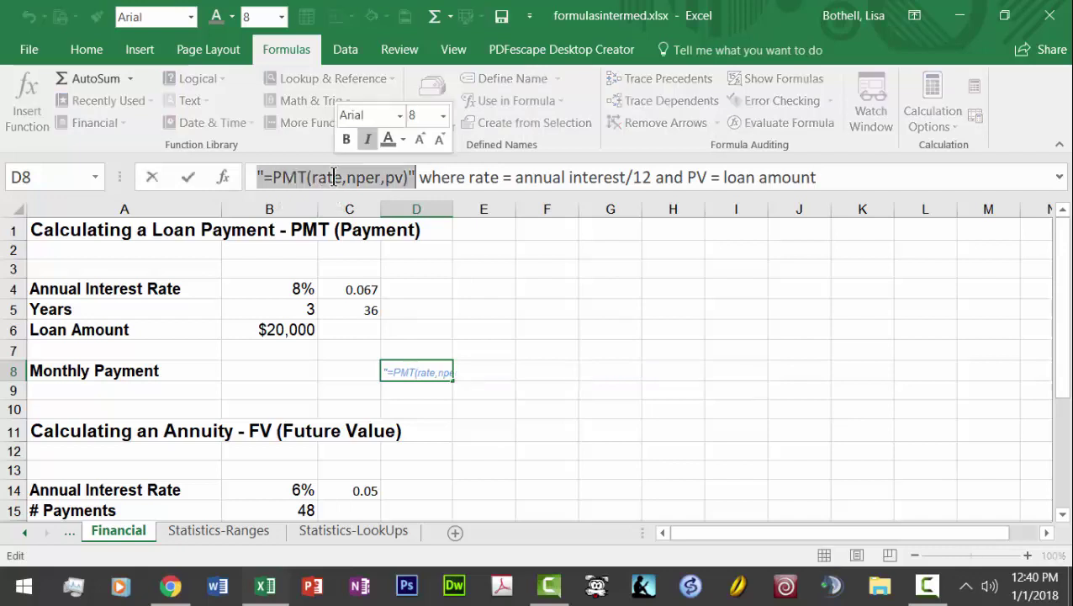
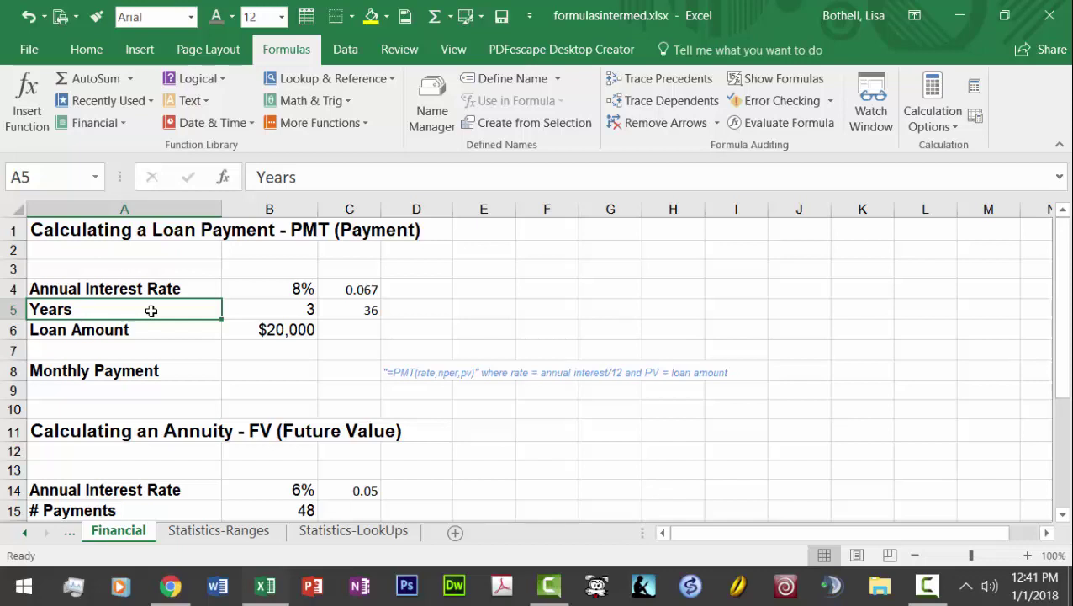
Review the loan amount in B6, the years in B5 and the 36-payment formula in C5
click(296, 329)
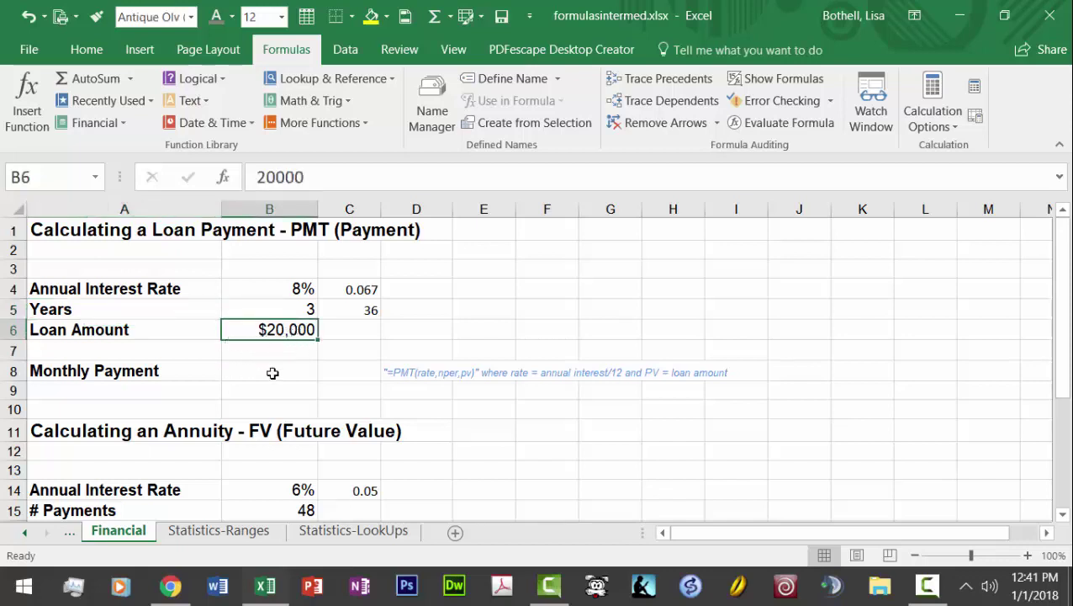
click(271, 353)
click(278, 331)
click(167, 309)
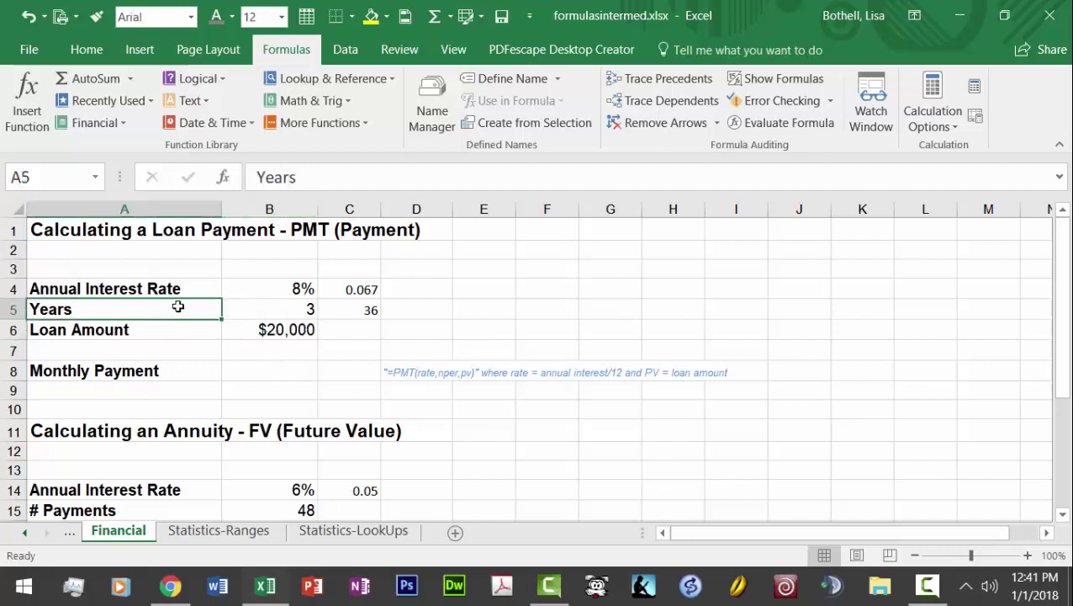
click(300, 309)
click(376, 313)
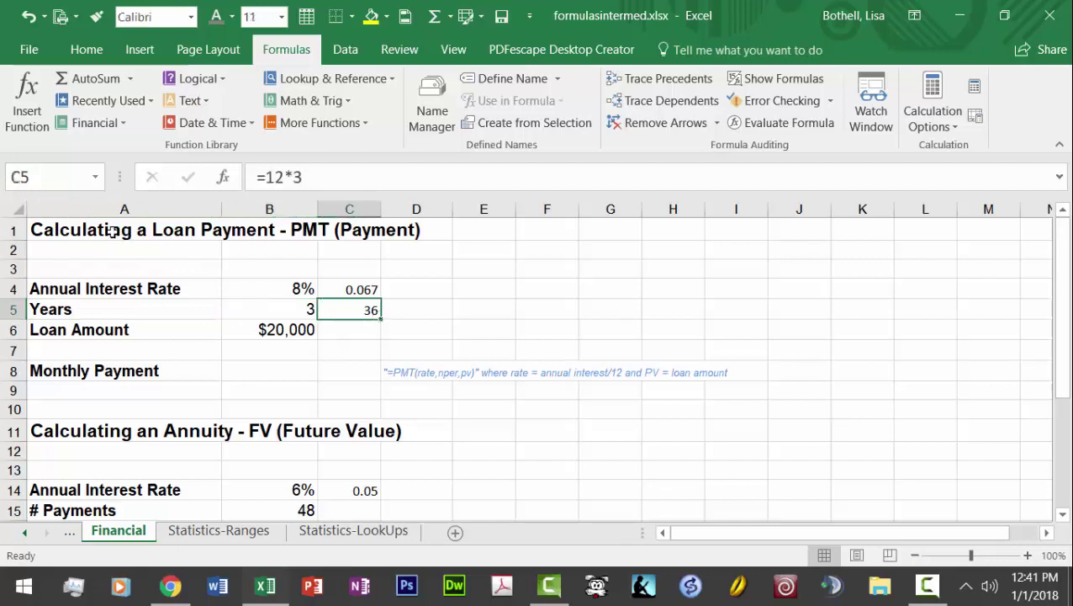
Insert 'Monthly' before 'Loan' in the A1 title
click(65, 226)
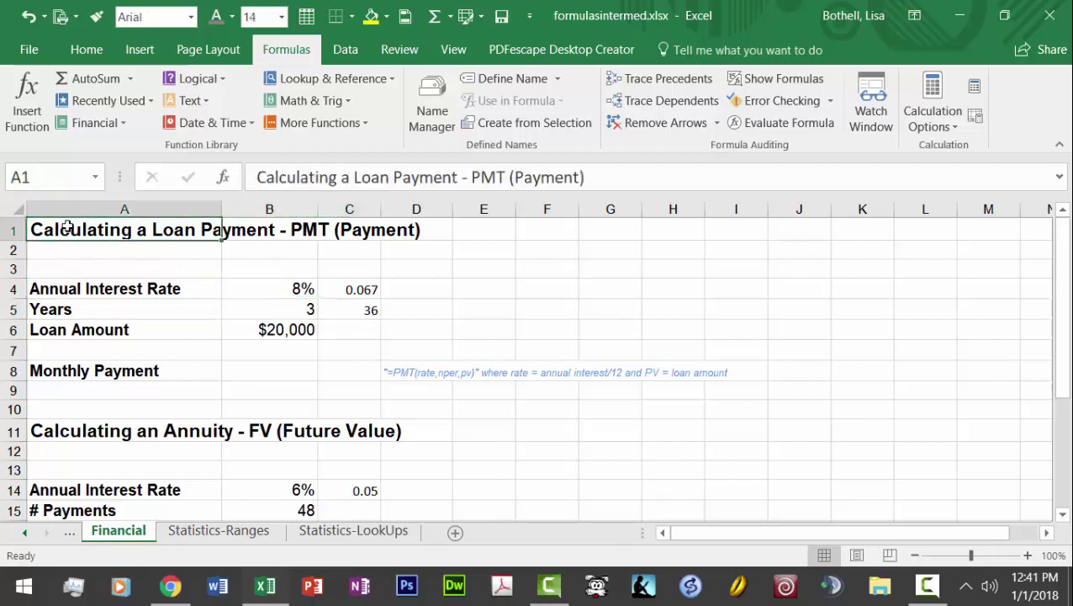
click(354, 177)
text(Monthly)
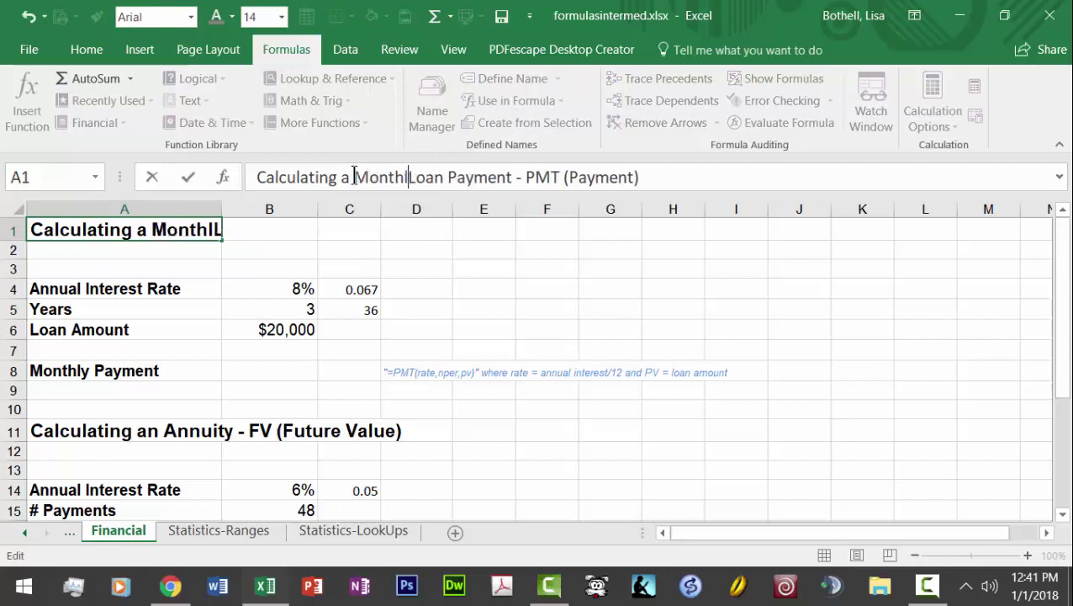
key(Return)
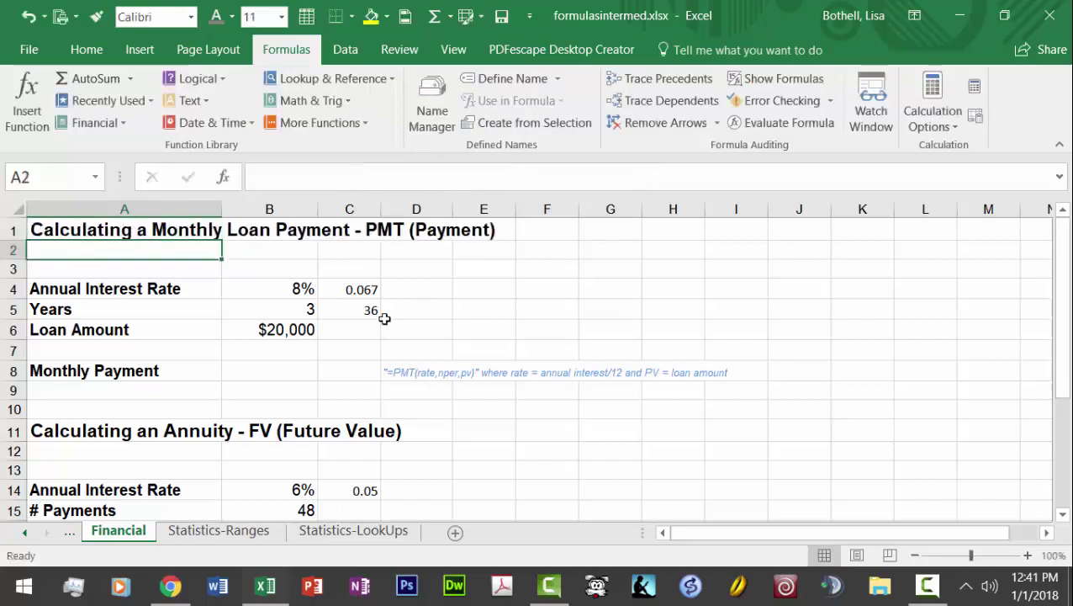
Recheck B5 and C5, read the PMT syntax note in D8, and select B8
click(283, 309)
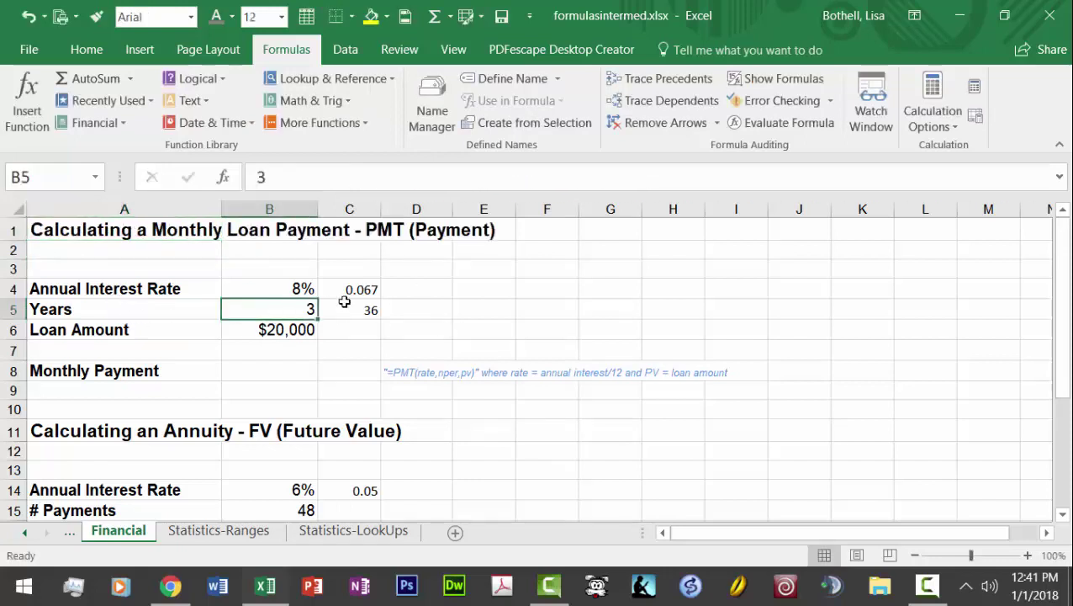
click(366, 303)
click(501, 307)
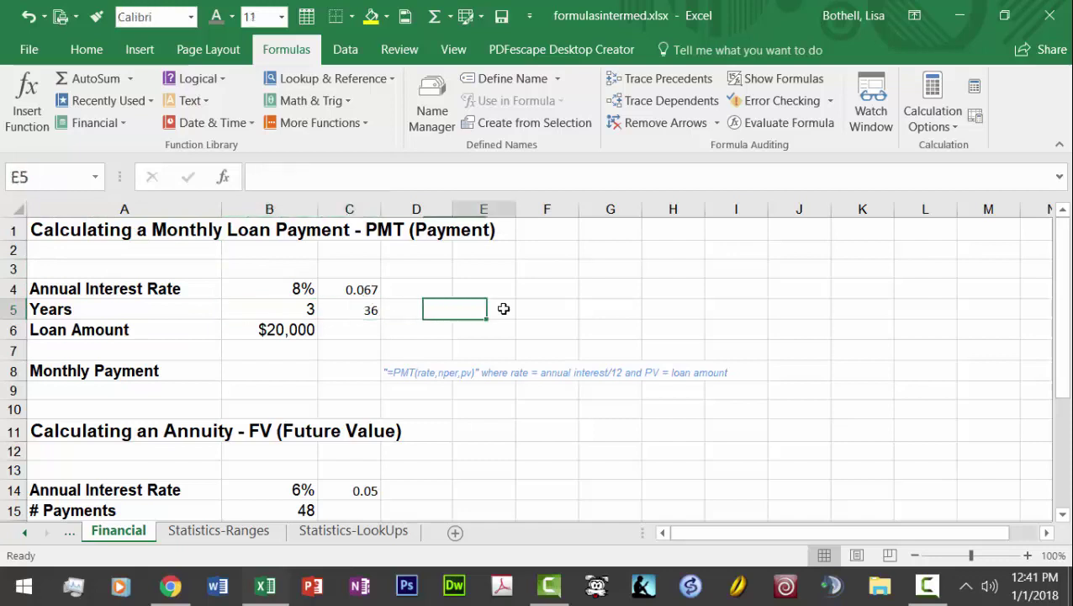
click(405, 370)
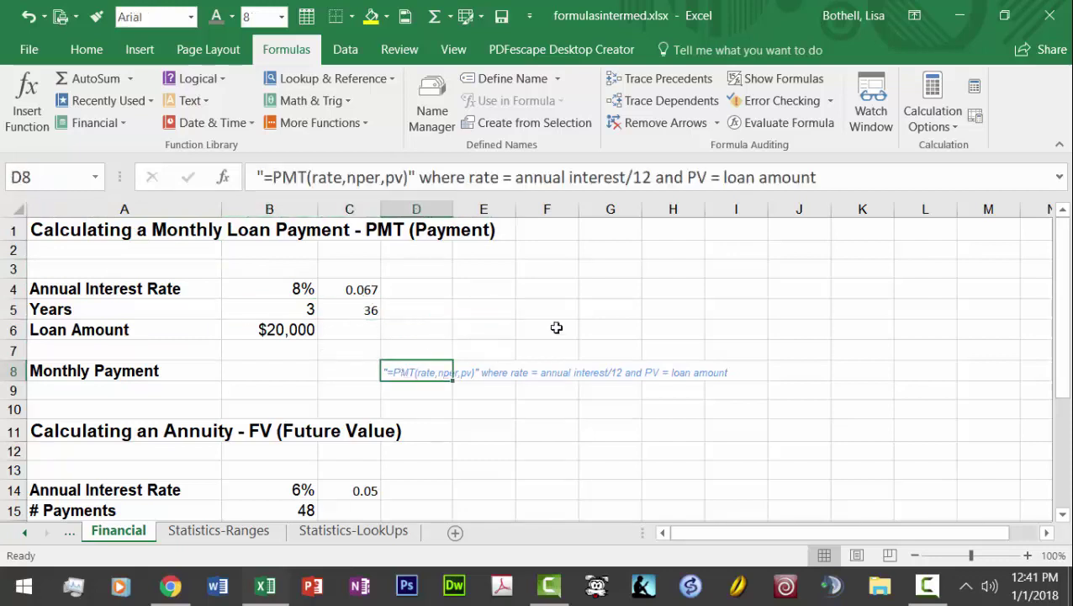
click(276, 368)
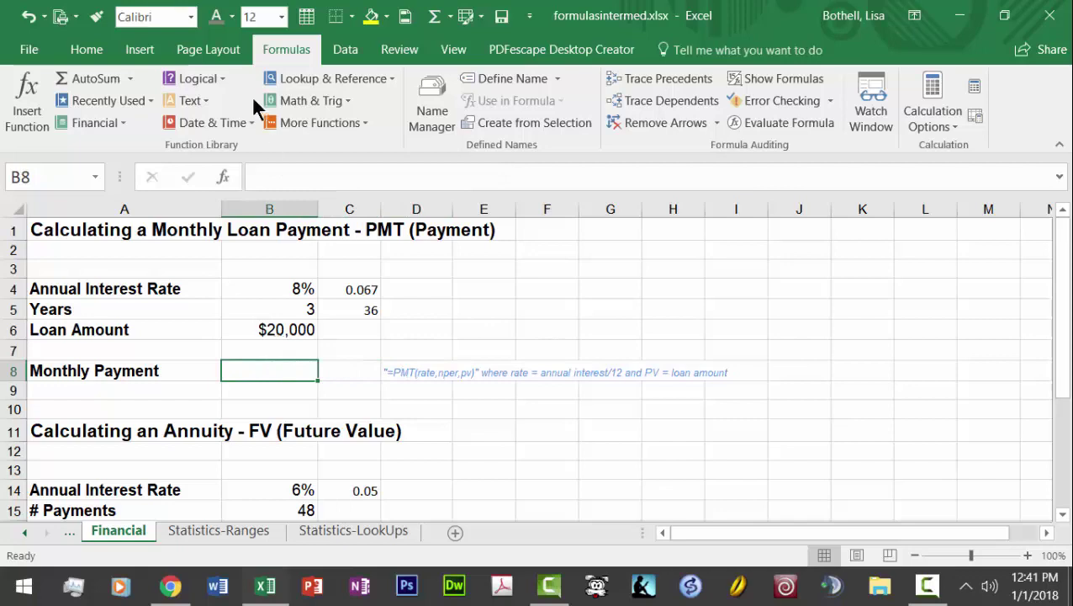
Search for PMT and choose it as B8's function
click(40, 110)
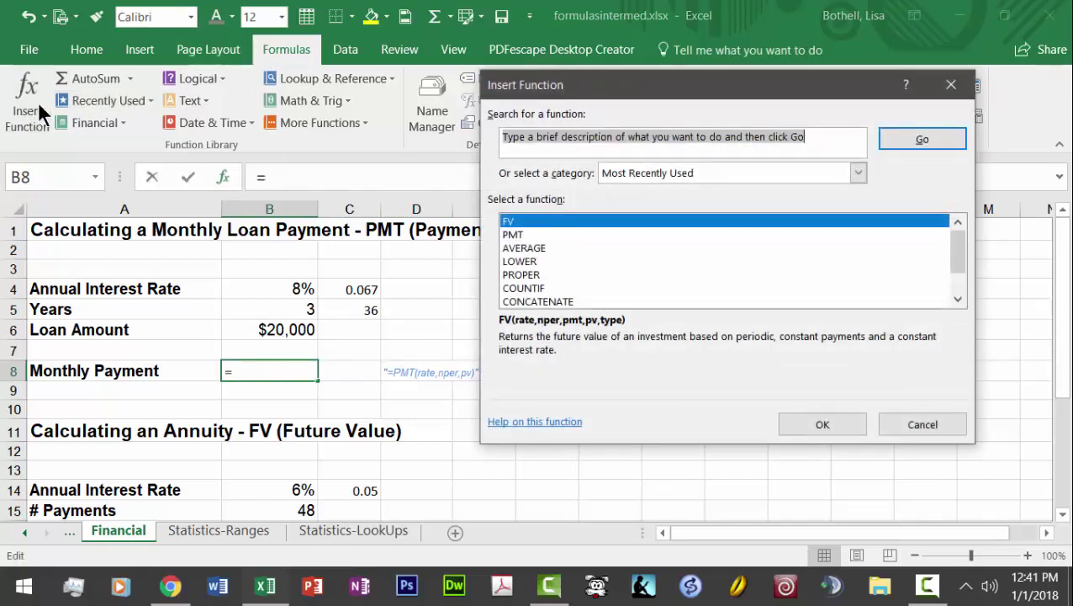
text(PMT)
key(Return)
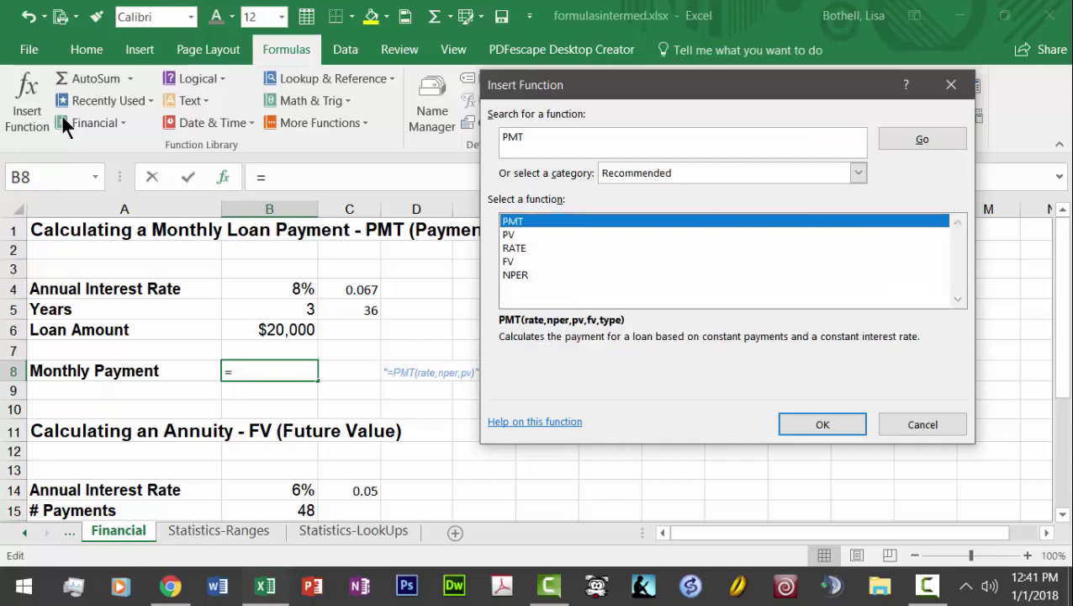
double_click(522, 227)
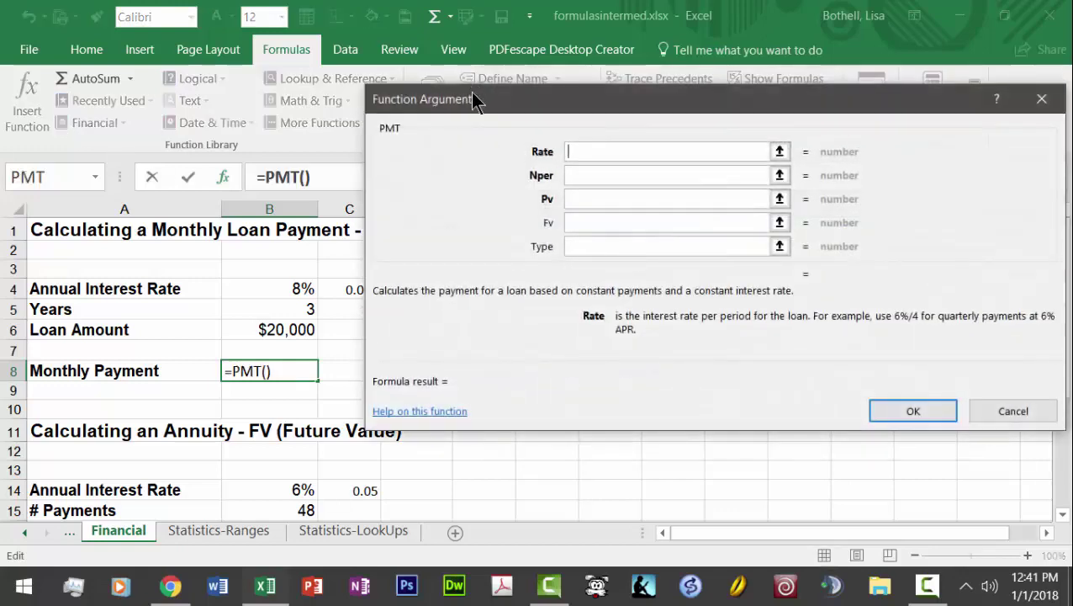
drag(476, 101, 510, 28)
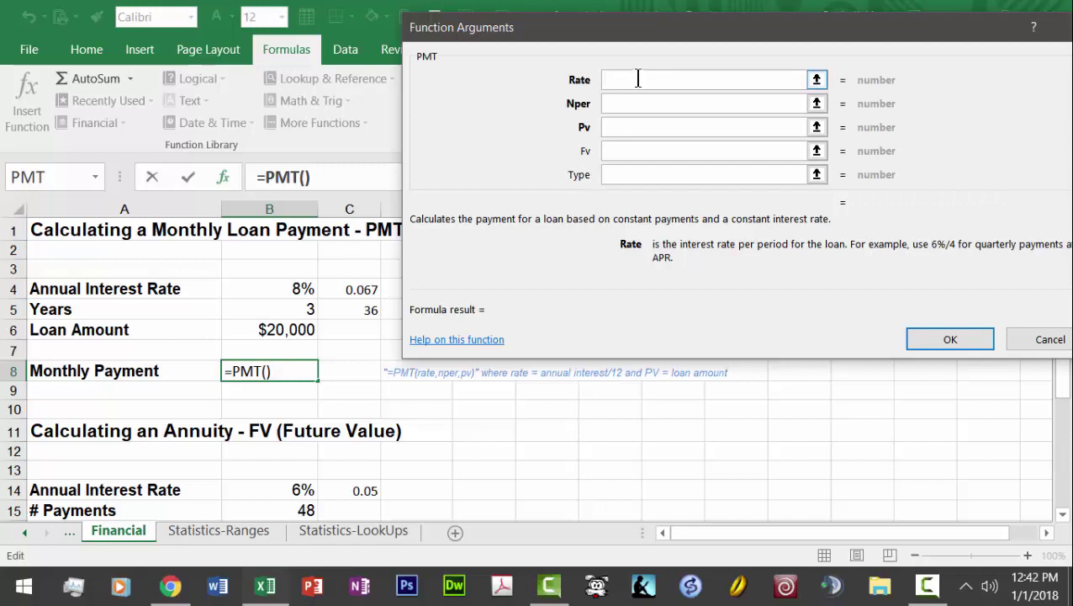
Enter PMT arguments: rate .067, Nper 36 and Pv 2000
text(.067)
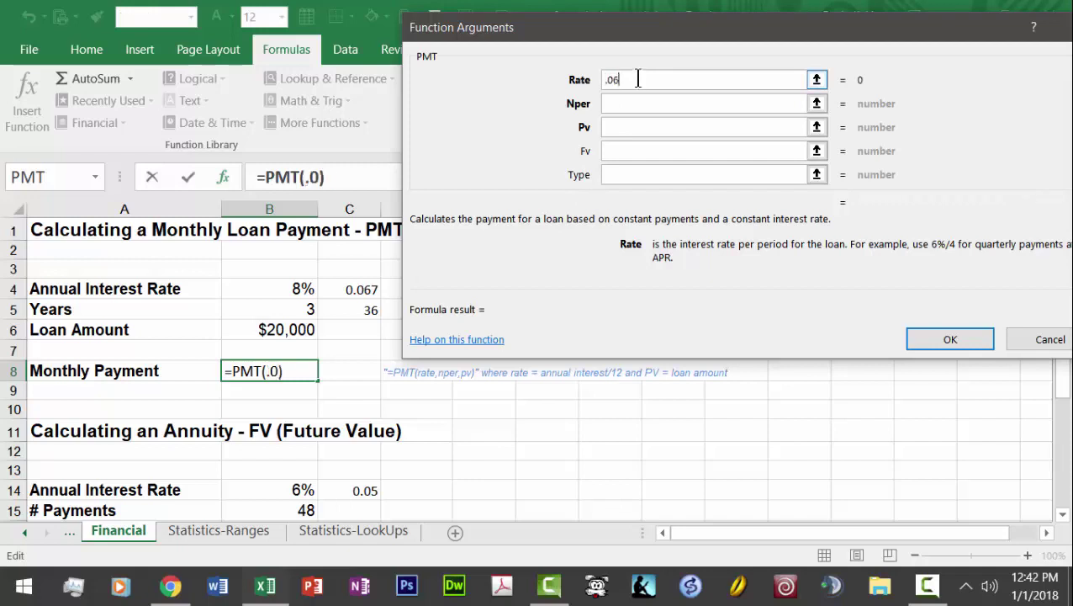
click(628, 103)
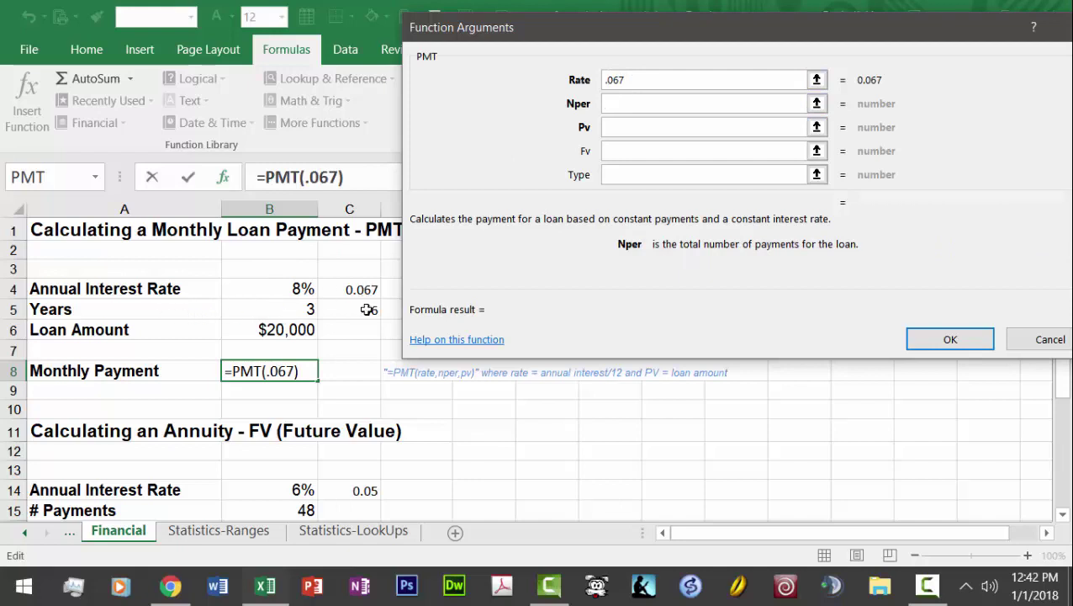
text(36)
key(Tab)
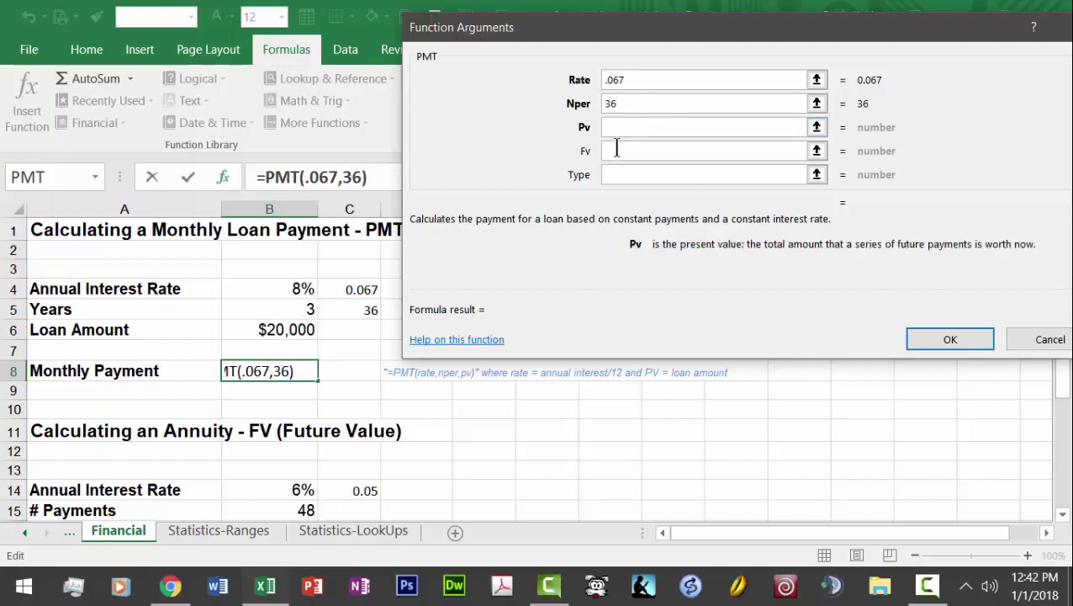
text(2000)
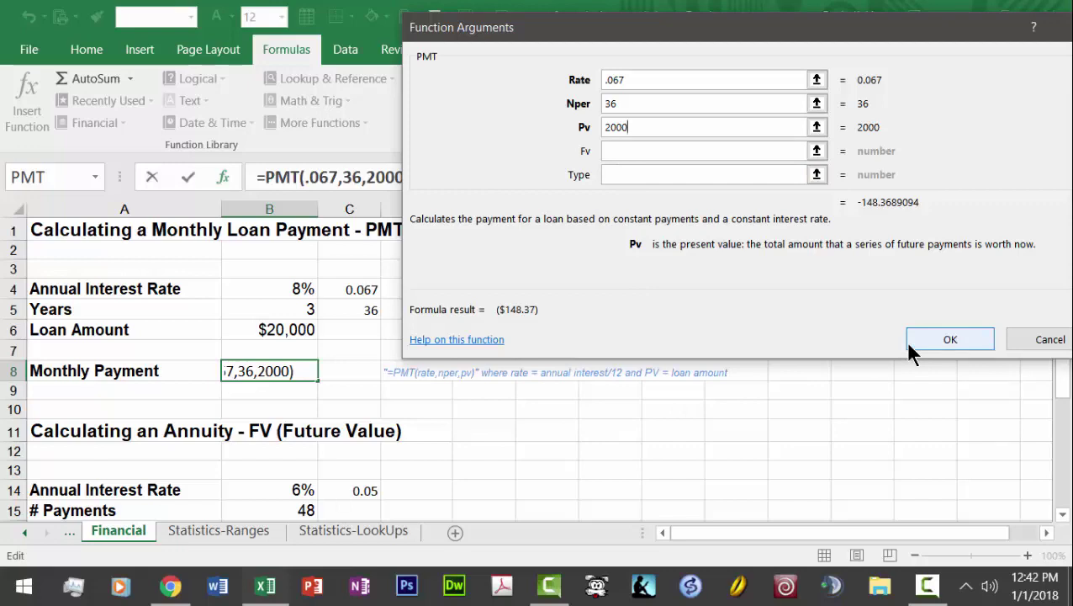
Confirm the PMT formula so B8 shows ($148.37)
click(942, 340)
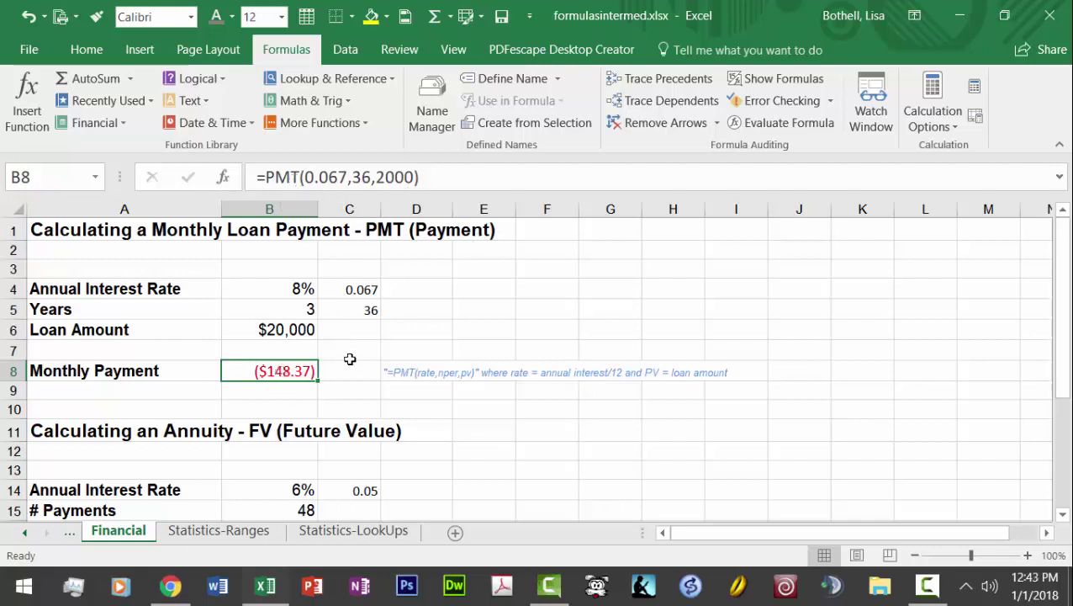
click(440, 383)
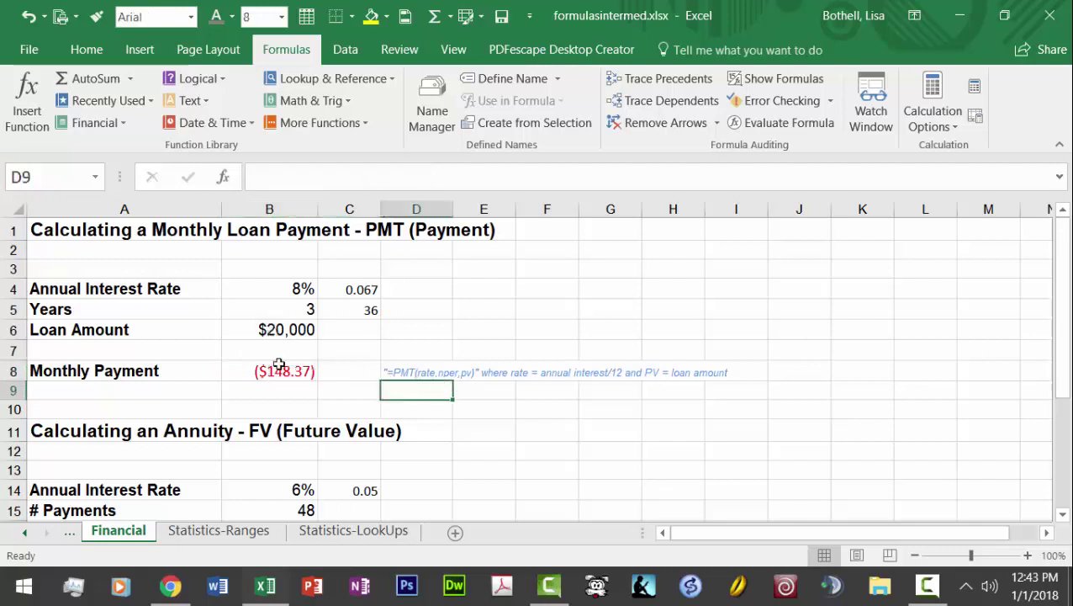
click(278, 367)
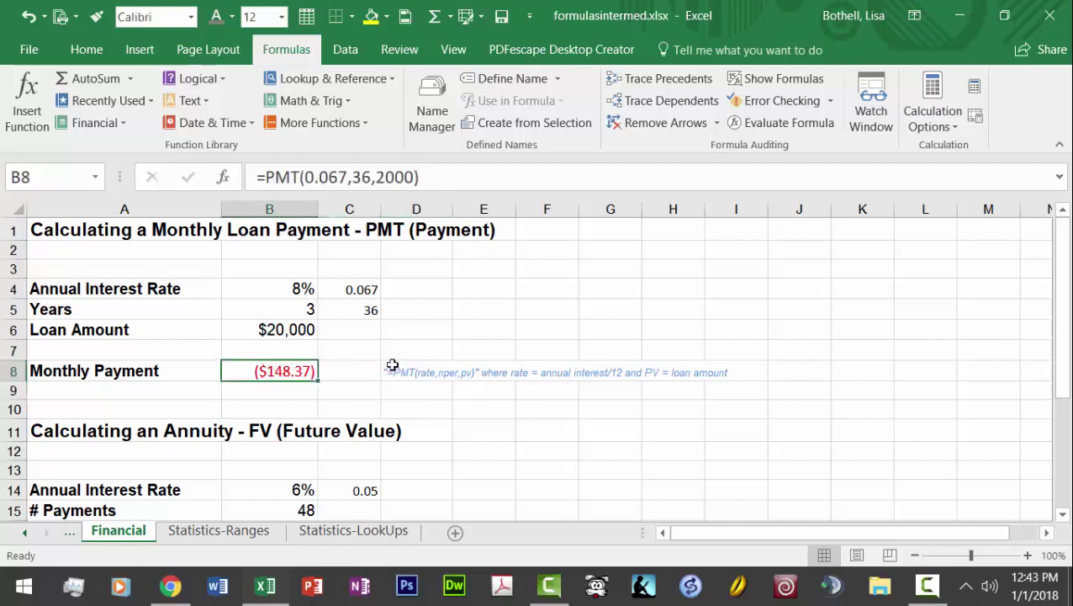
click(347, 367)
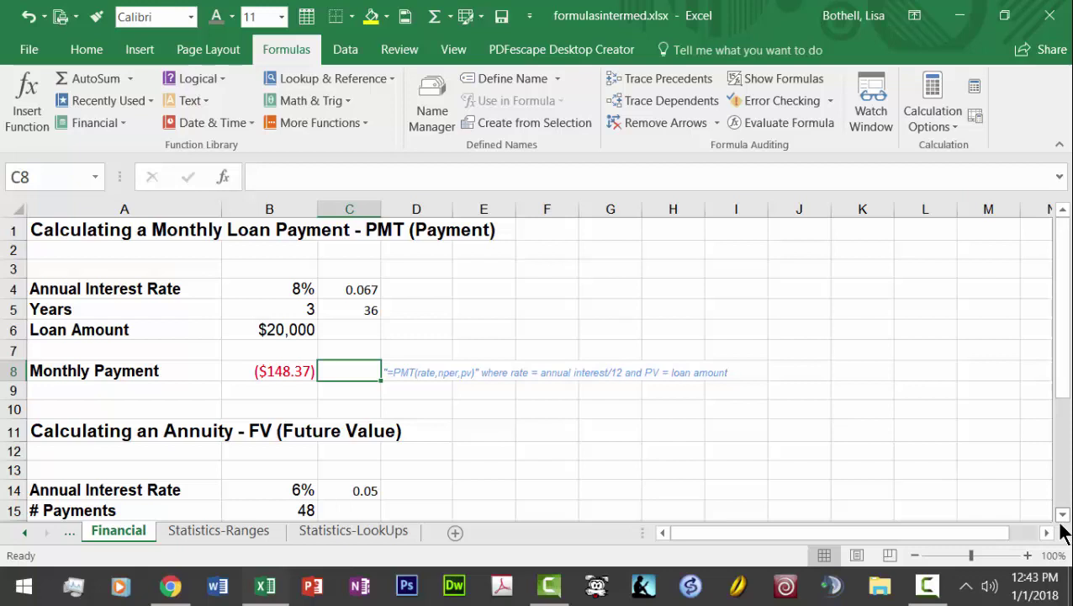
click(266, 375)
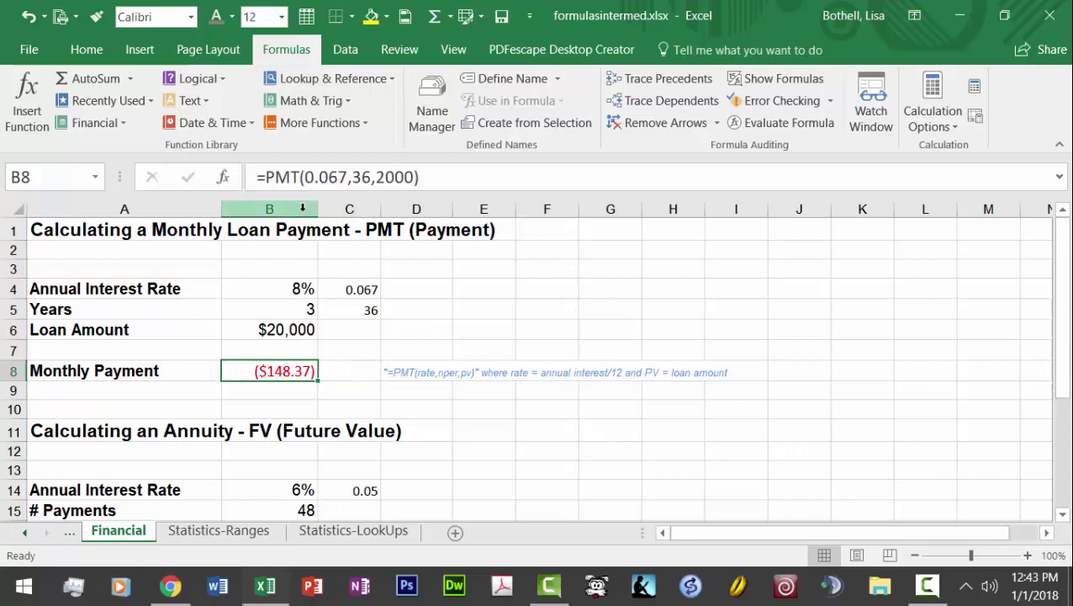
Check the inputs in B4, C4, B5, C5 and B6 against B8's payment
click(308, 286)
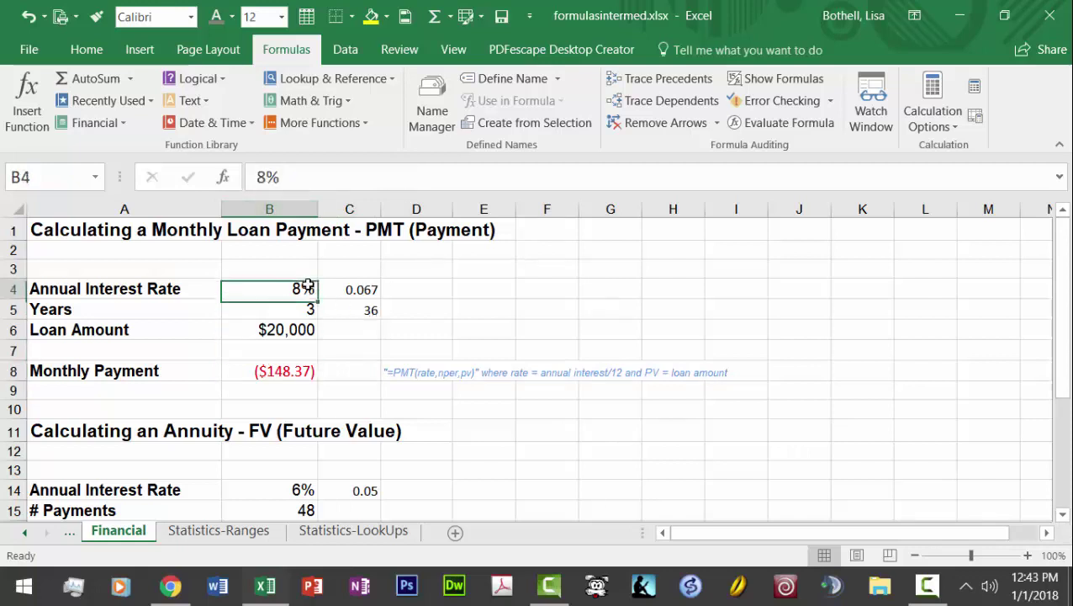
click(362, 291)
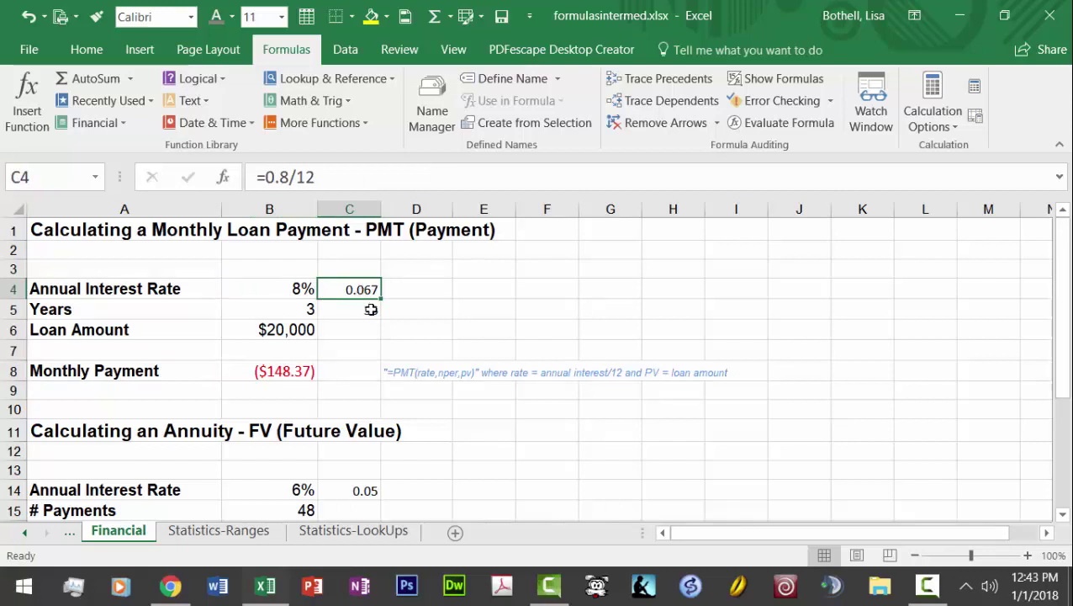
click(309, 310)
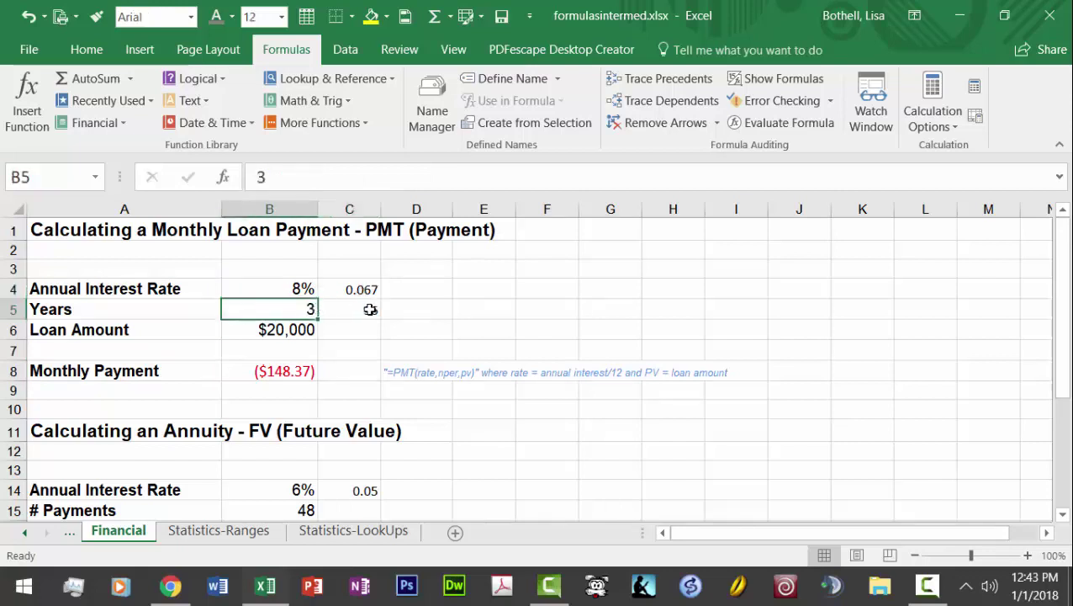
click(371, 309)
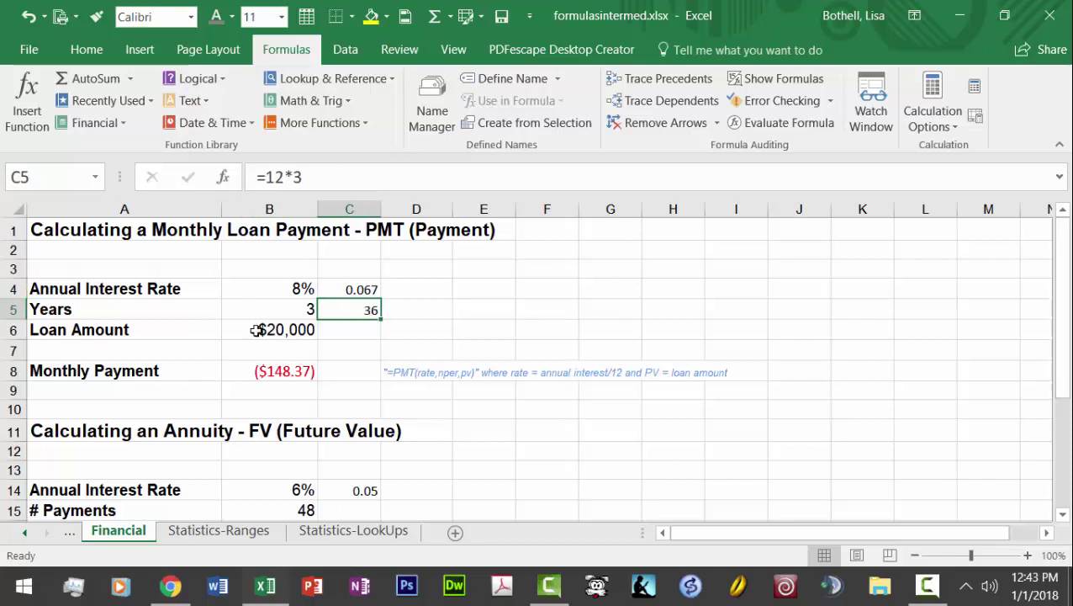
click(284, 329)
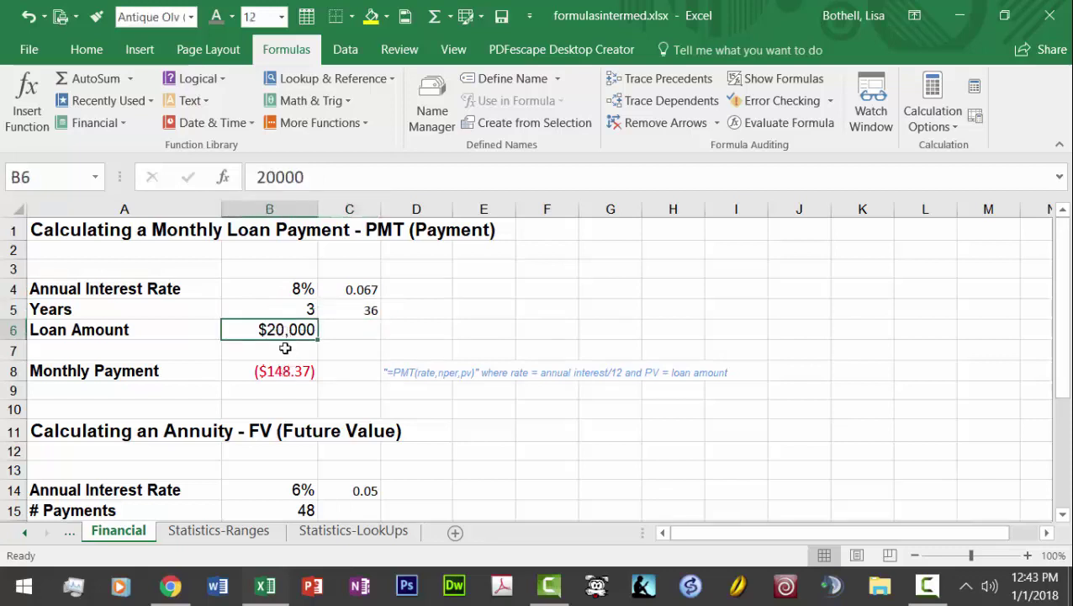
click(283, 367)
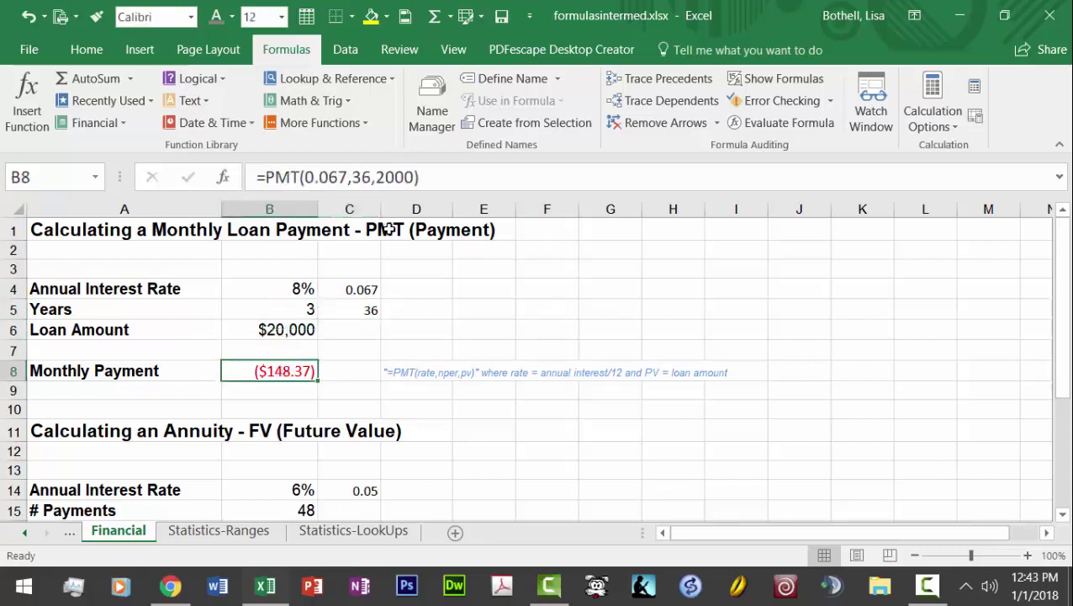
Change B8's formula to =PMT(0.067,36,20000), giving a ($1,483.69) payment
click(410, 178)
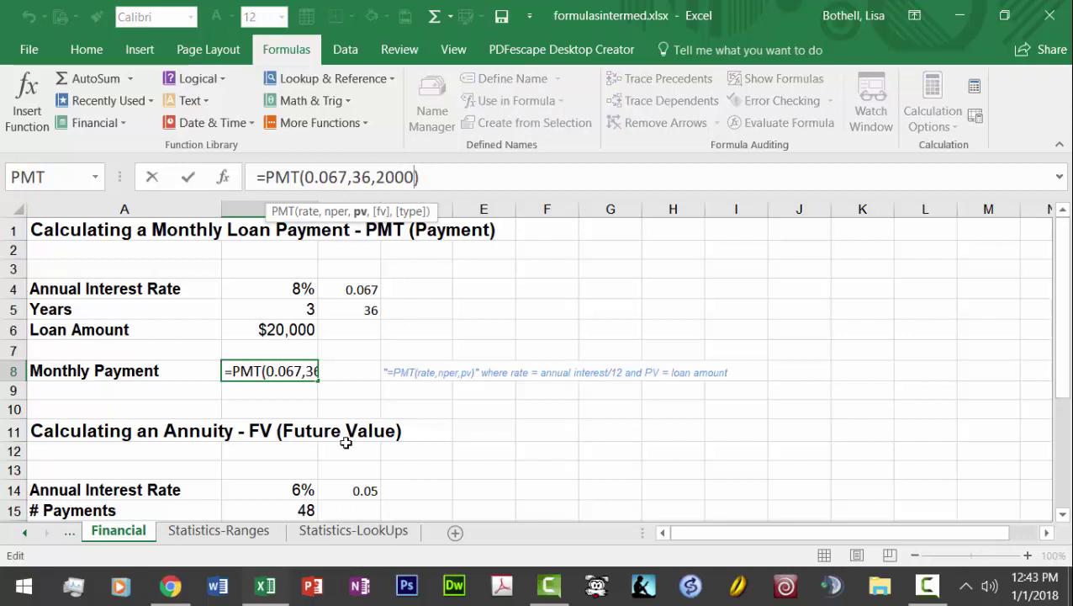
text(0)
key(Return)
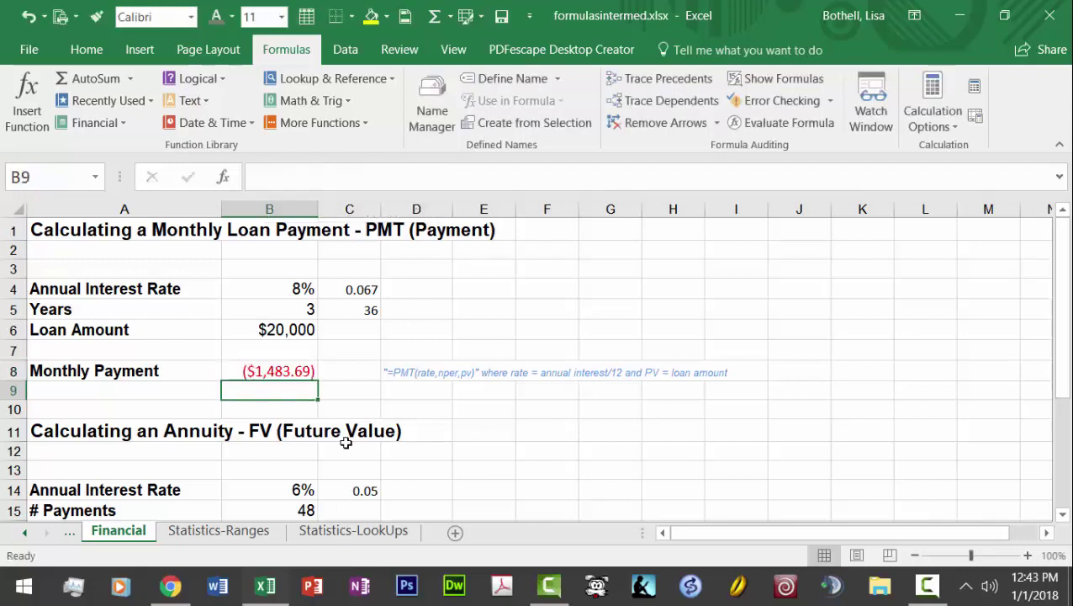
click(352, 371)
click(228, 371)
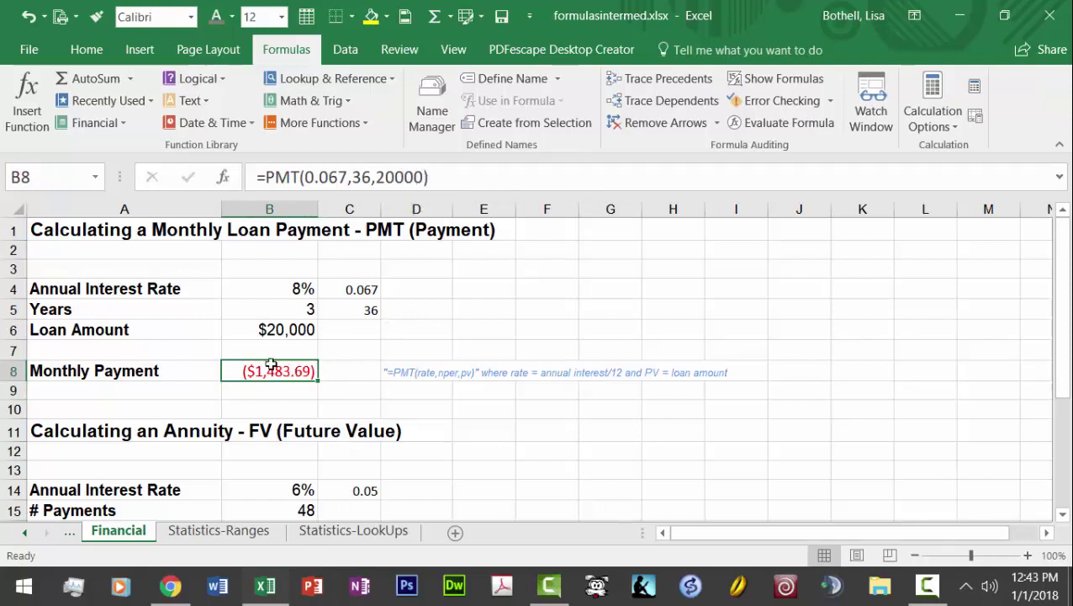
click(350, 376)
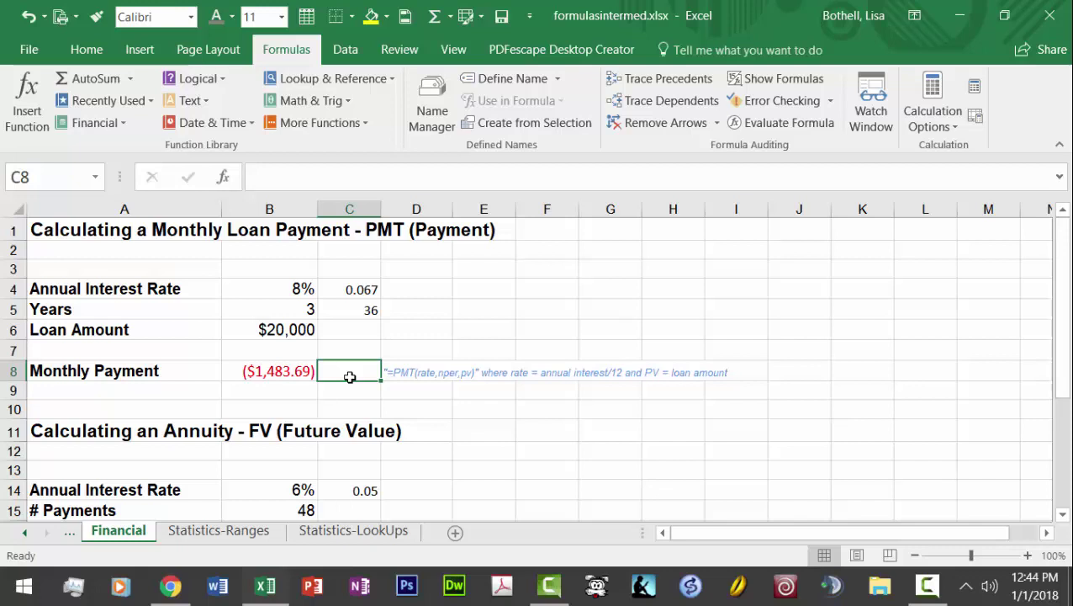
Format B8 as Currency with the -$1,234.10 negative number style
click(251, 376)
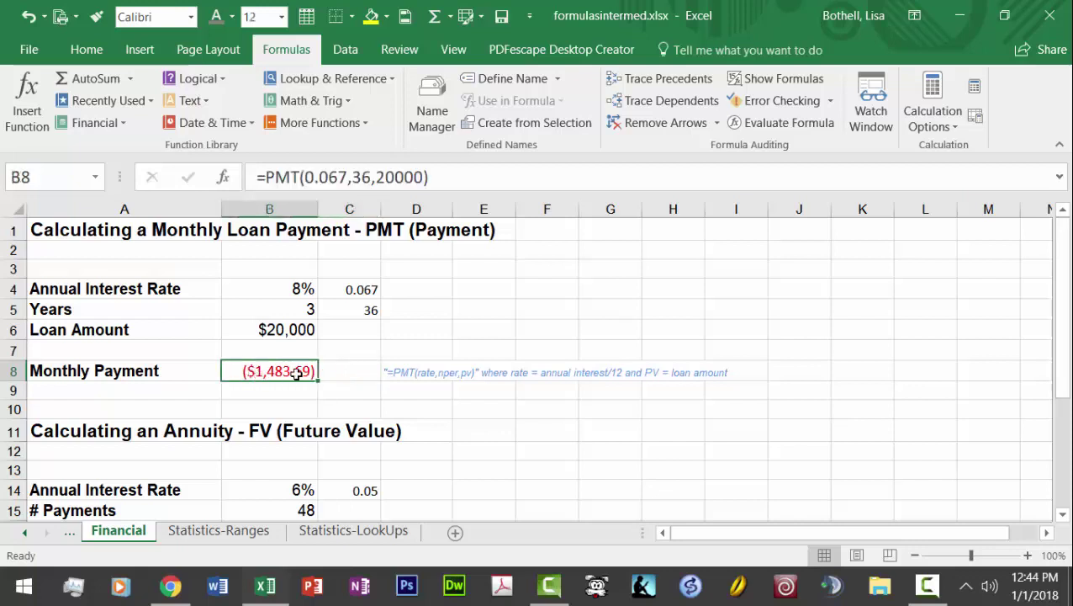
right_click(297, 374)
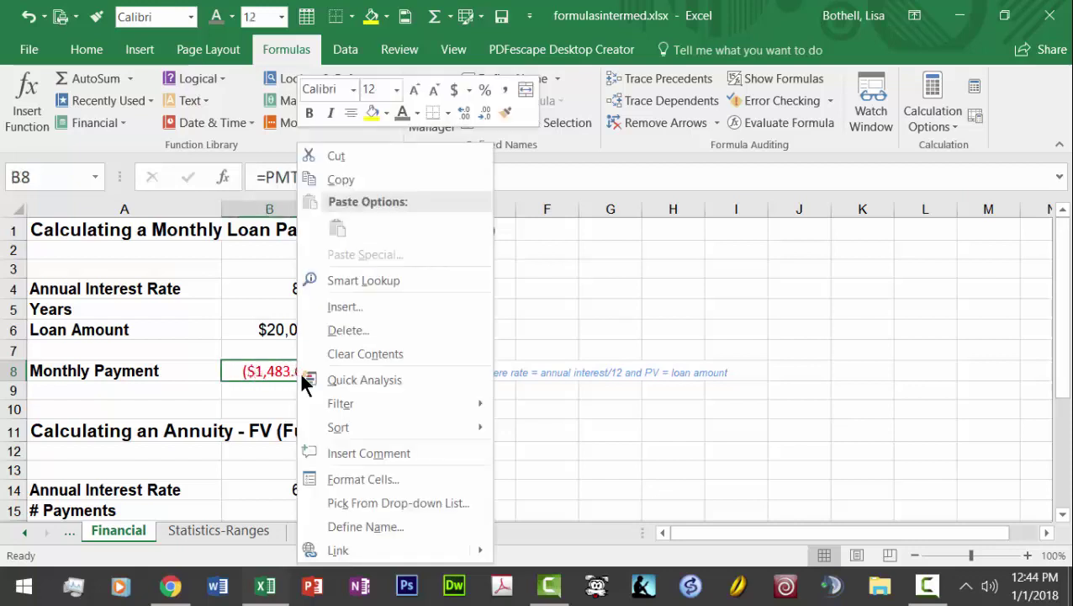
click(394, 478)
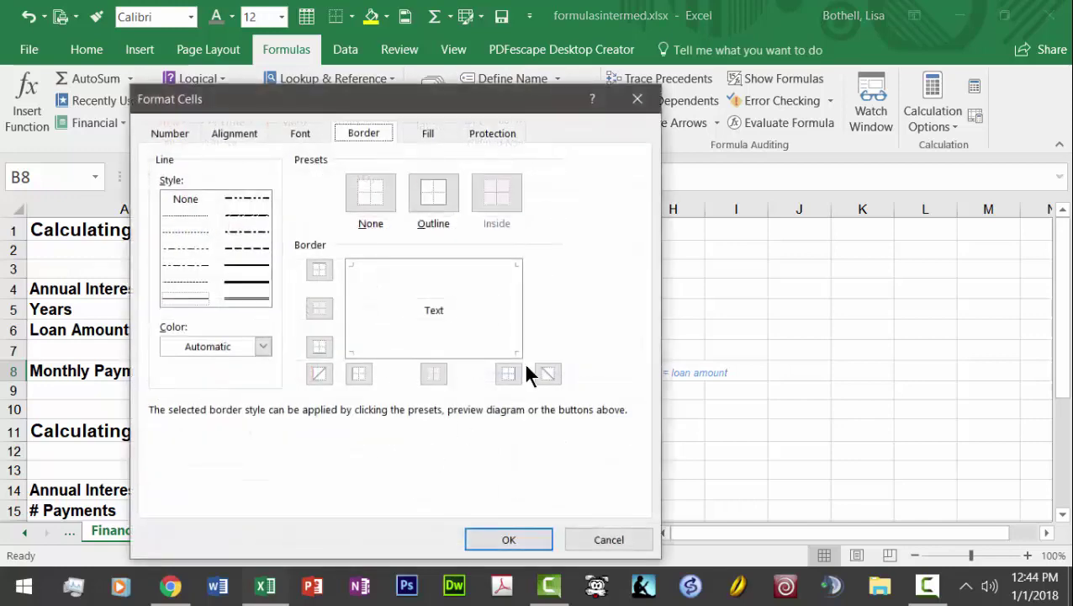
drag(329, 103, 635, 42)
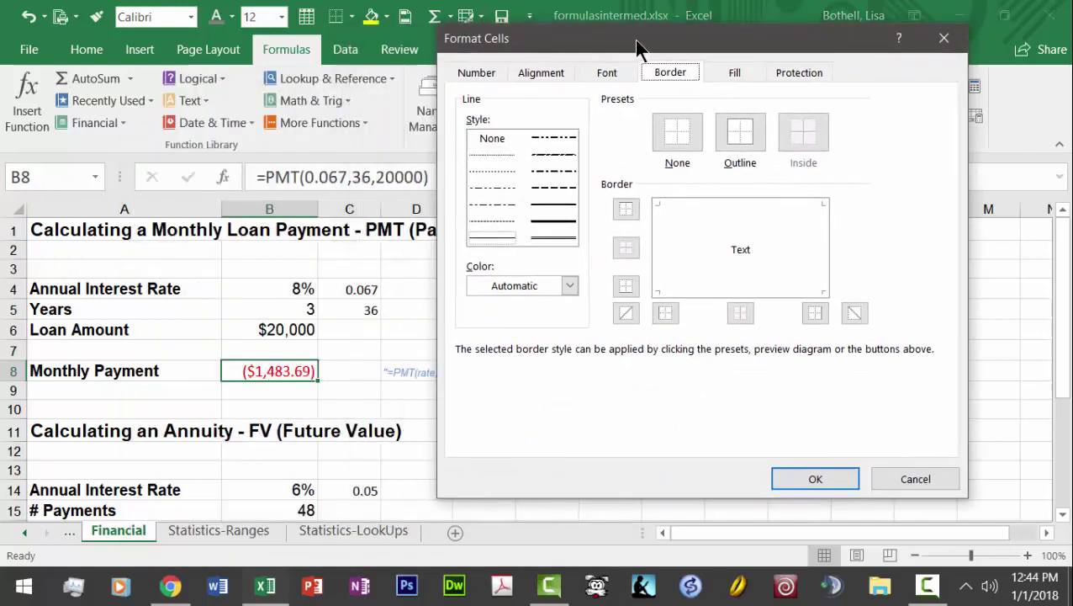
click(475, 73)
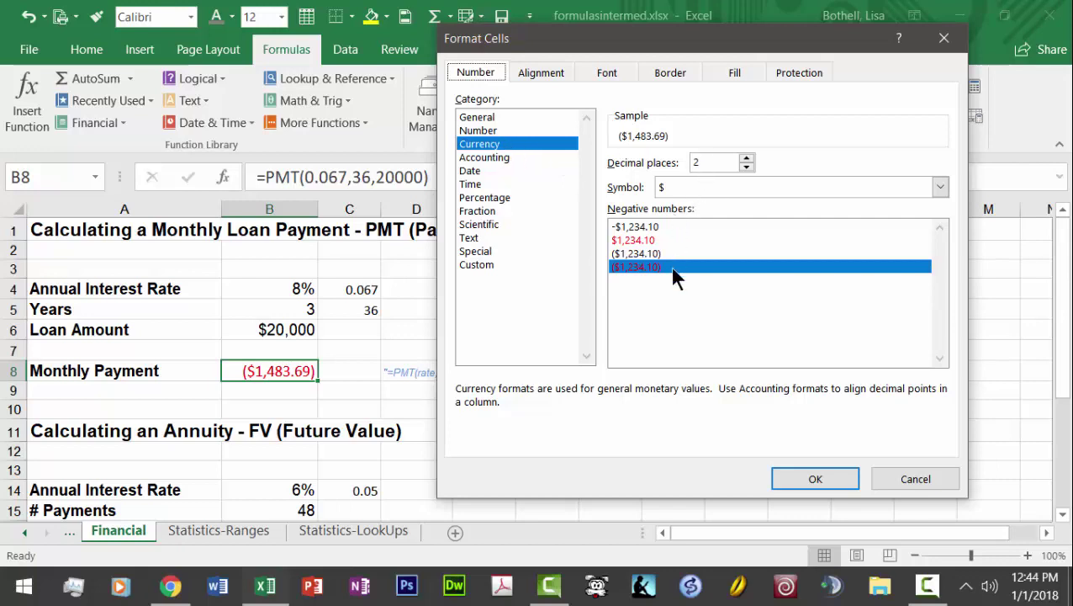
click(645, 226)
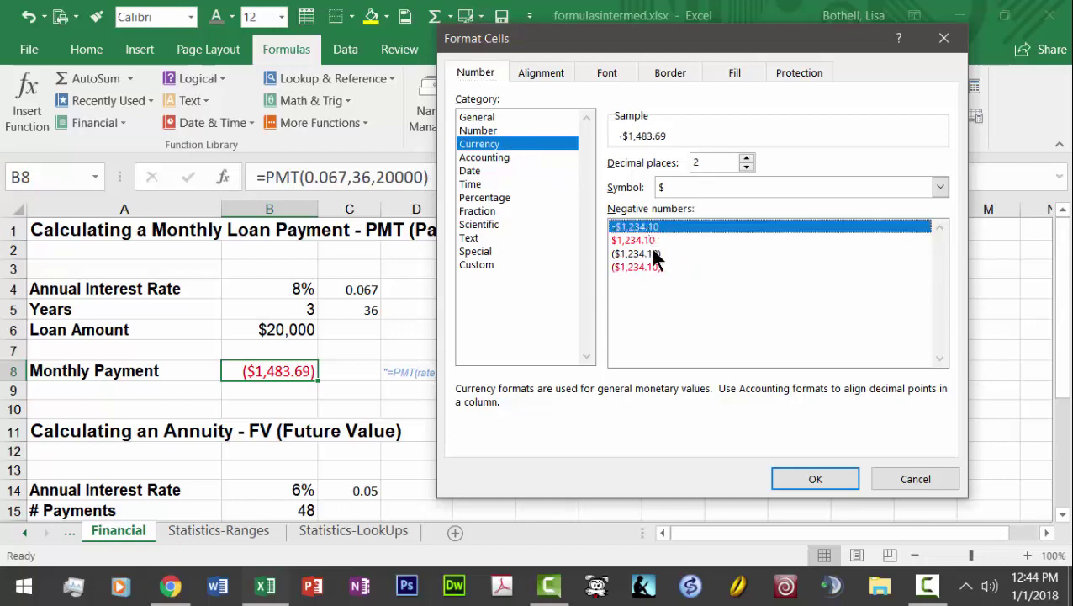
click(795, 476)
Set the monthly payment in B8 to 14-point font size
click(367, 405)
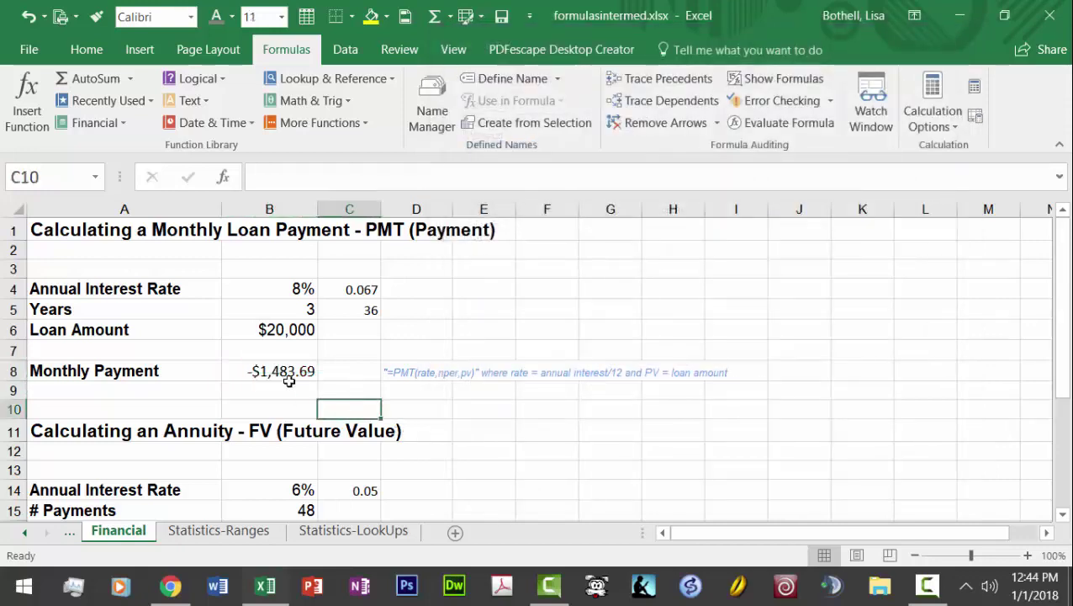
click(277, 377)
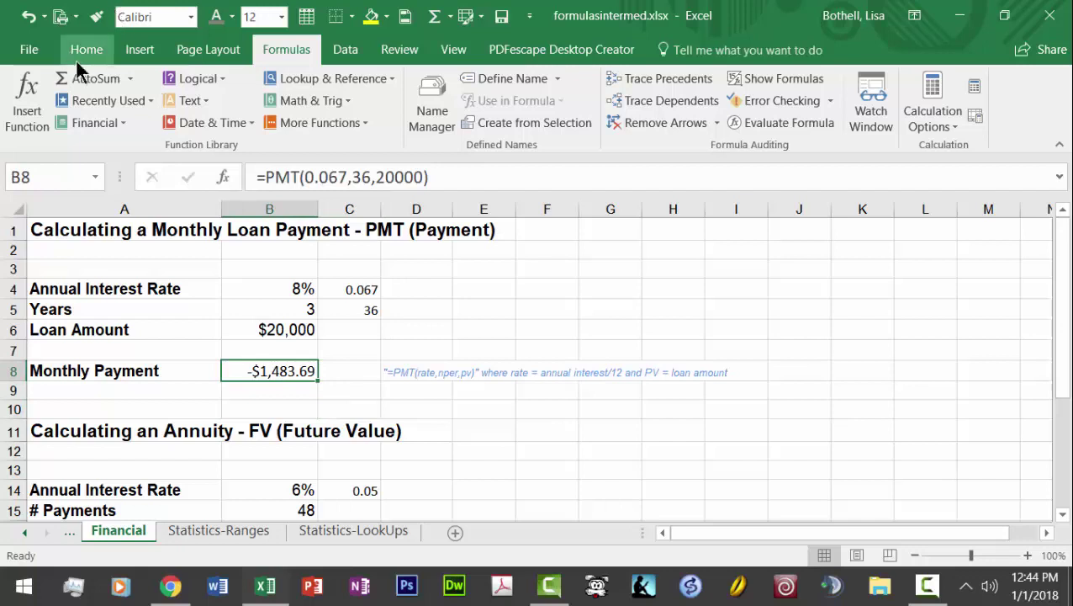
click(282, 18)
click(253, 132)
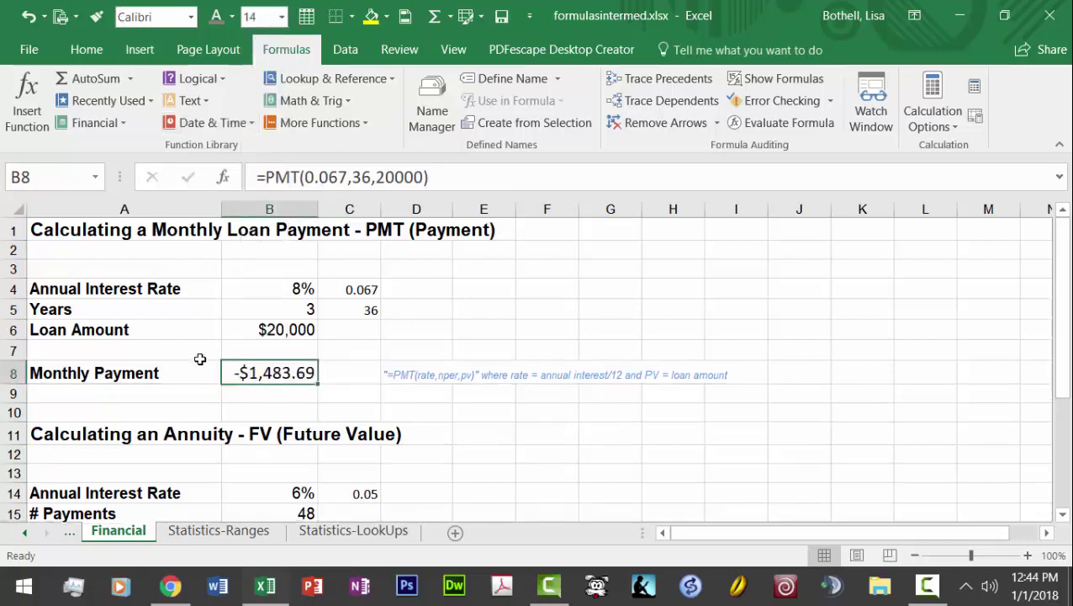
click(199, 361)
Scroll to the FV annuity section and check the 6% rate, 48 payments and -$300 payment
drag(1063, 349, 1064, 402)
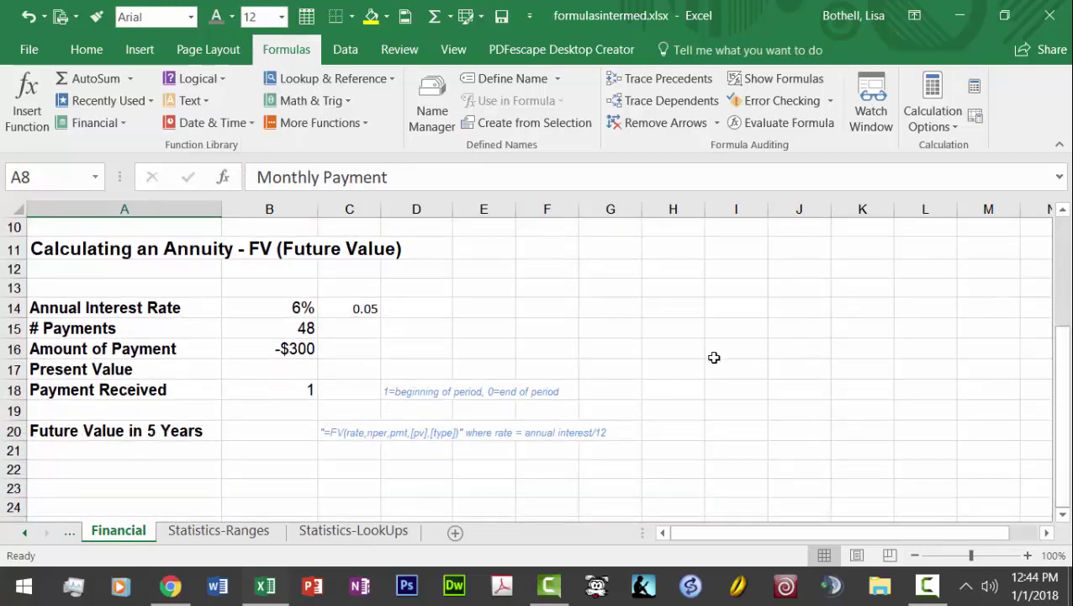
click(715, 357)
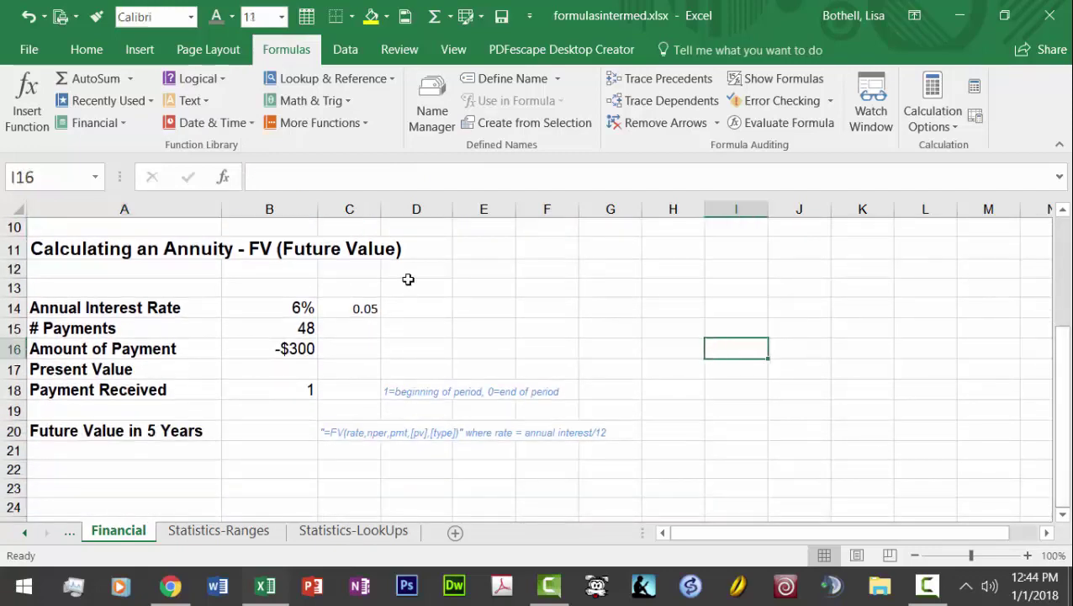
click(122, 245)
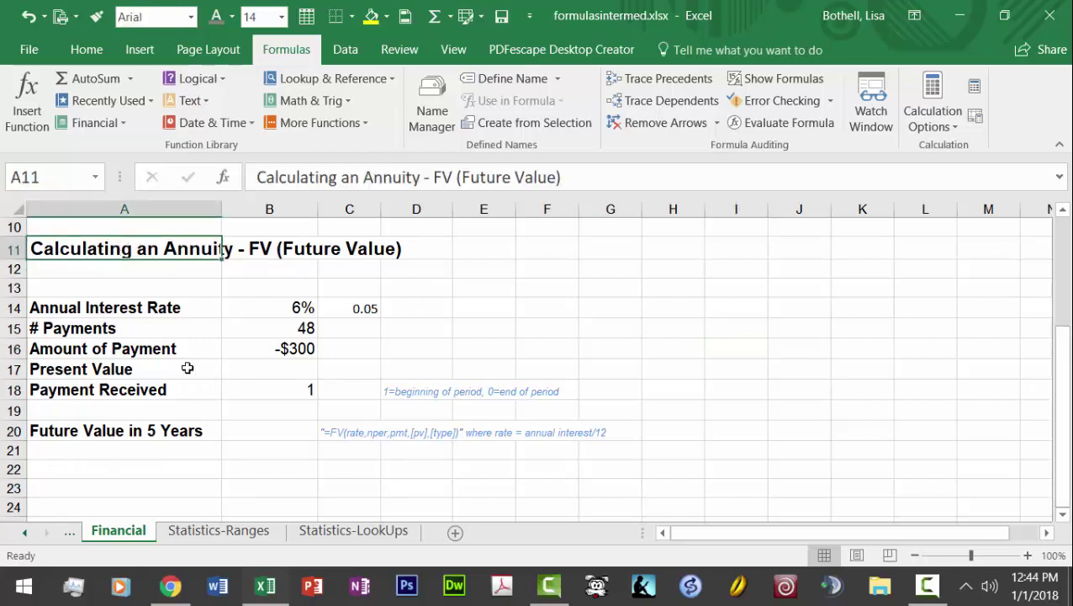
click(281, 309)
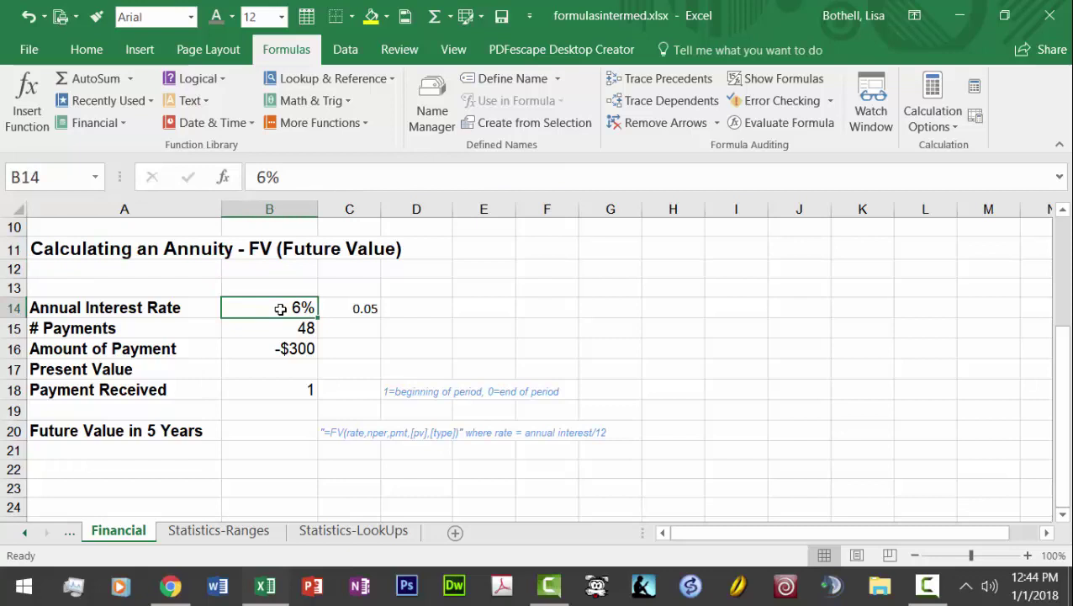
click(274, 329)
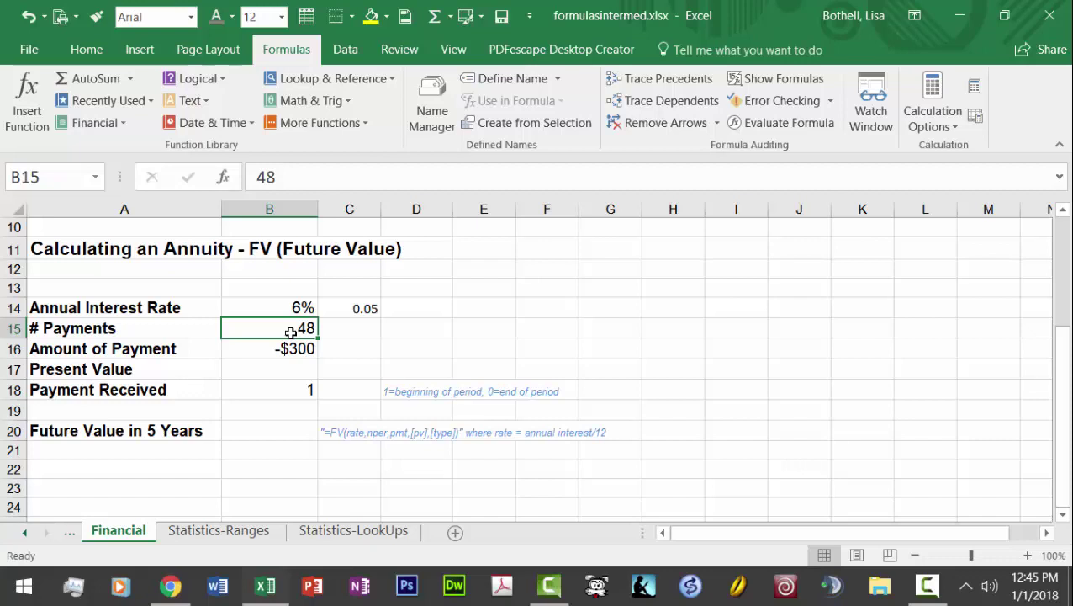
click(282, 349)
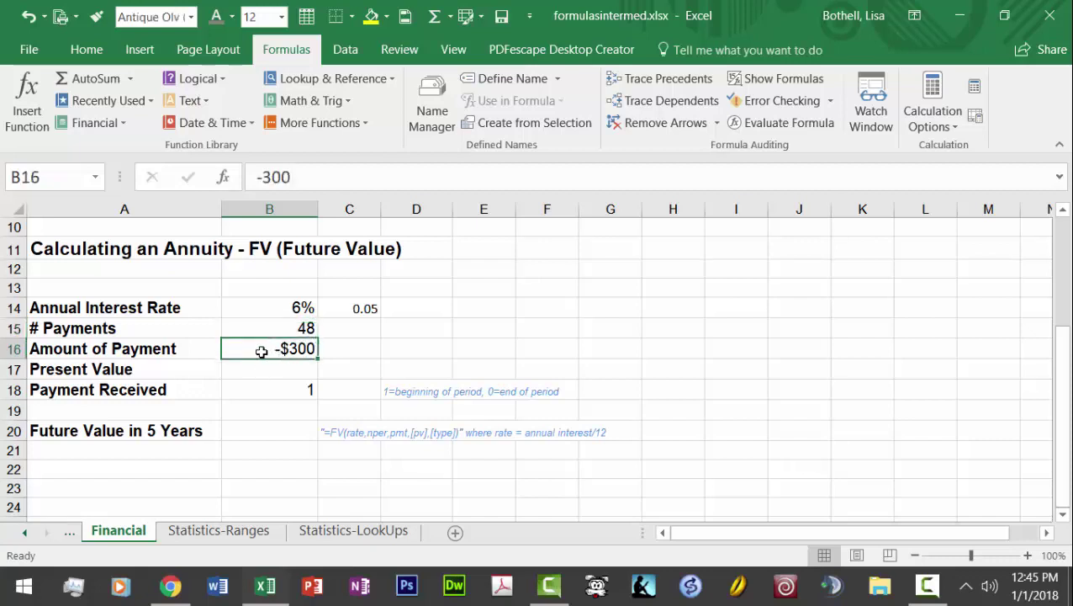
Review the payment amount, empty present value, payment type 1 and the FV note in C20
click(146, 353)
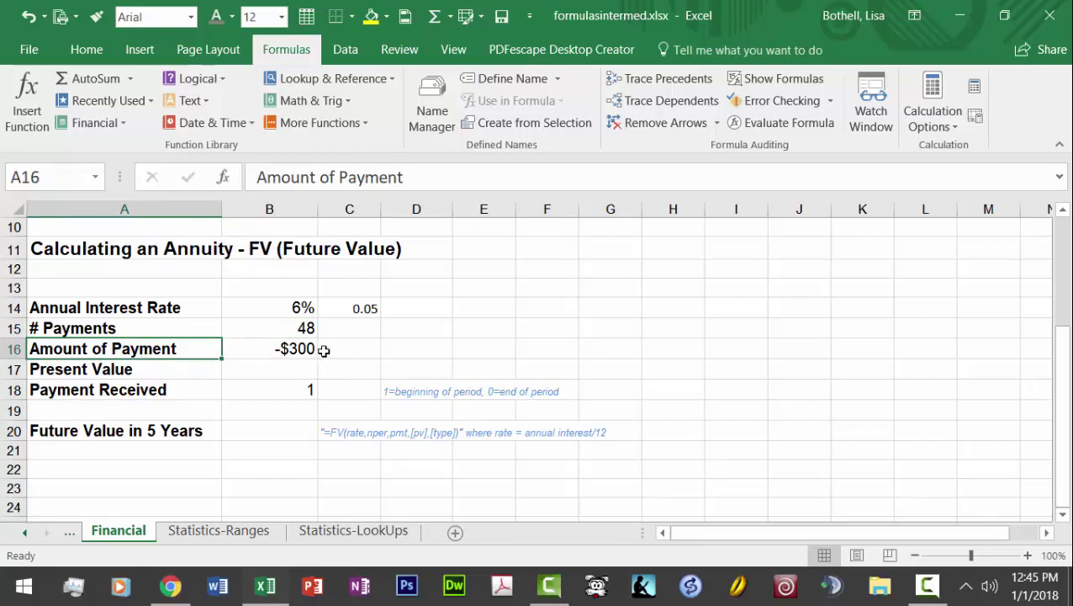
click(296, 347)
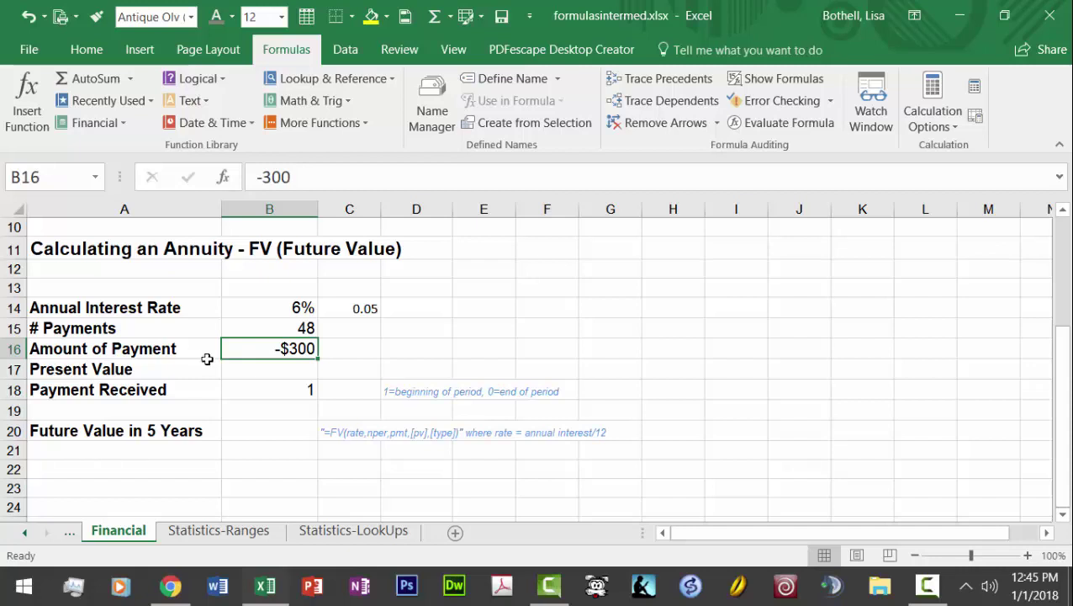
click(283, 369)
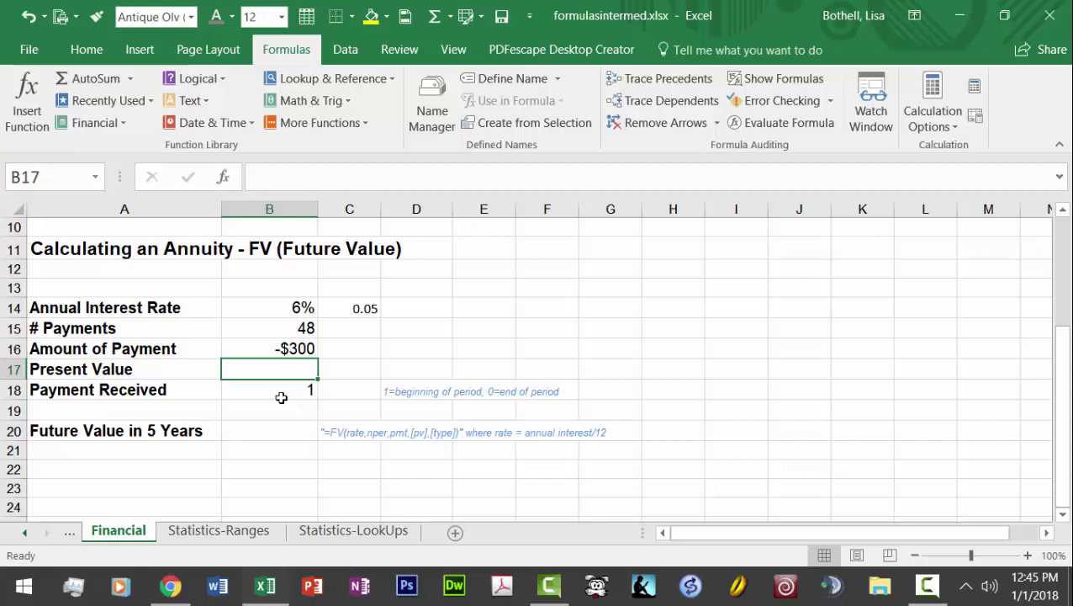
click(281, 395)
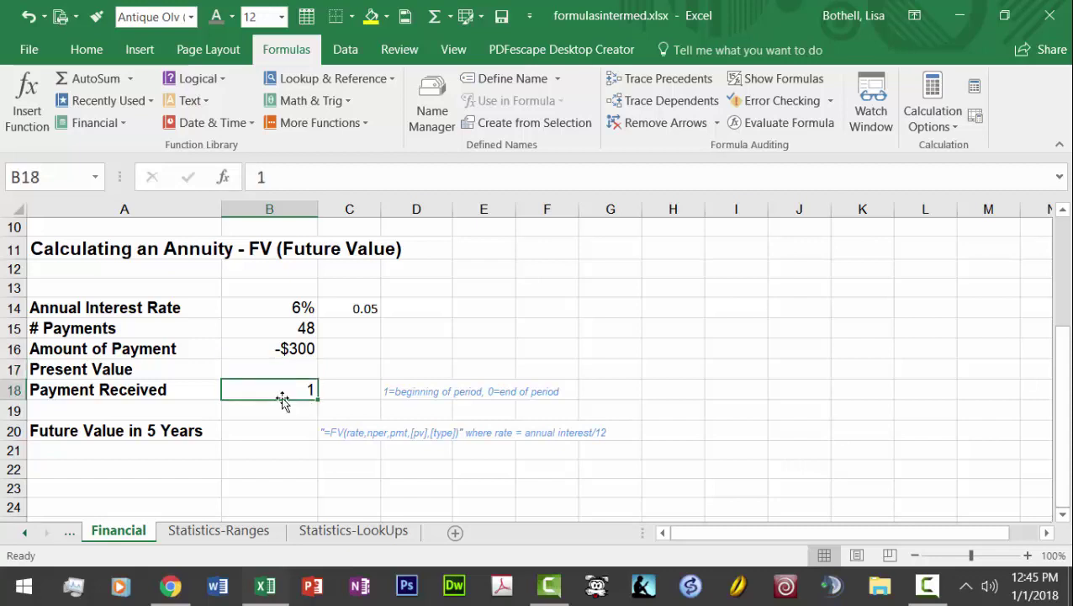
click(401, 403)
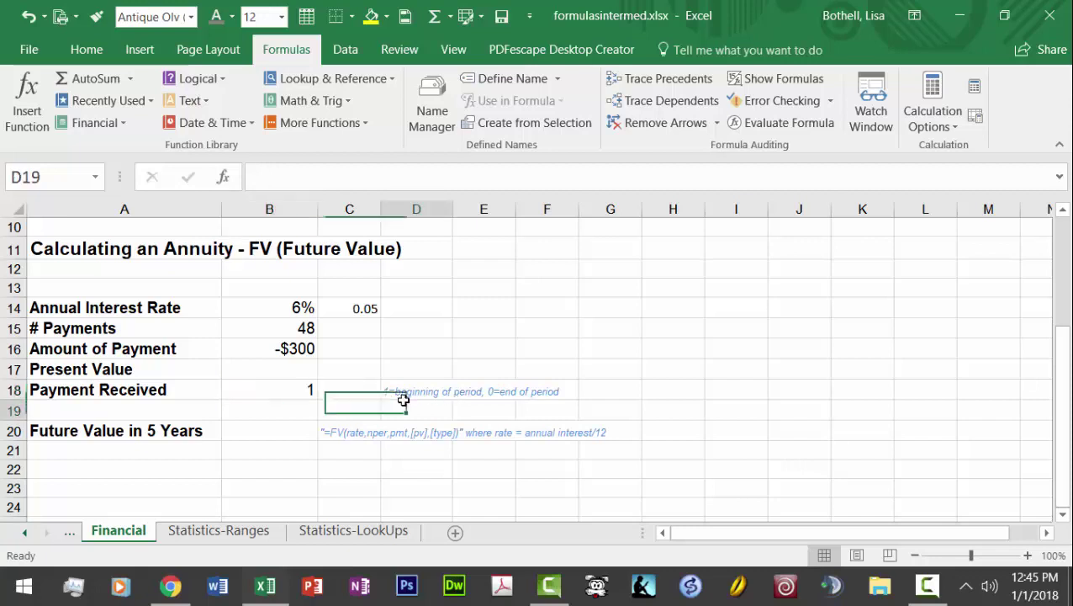
click(347, 432)
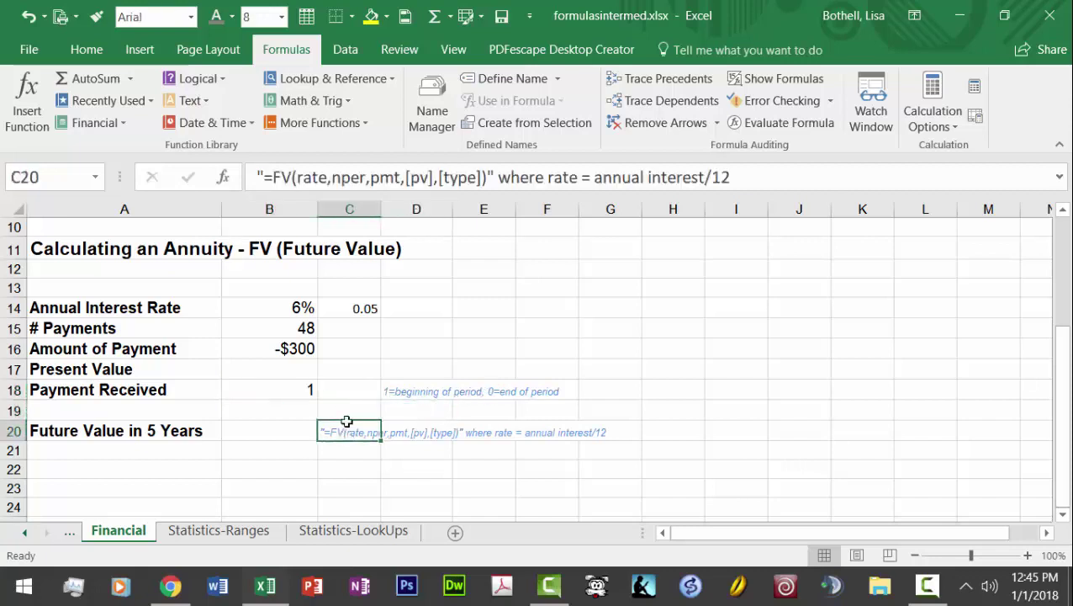
Walk through the nper, pmt, pv, type and rate arguments in the FV syntax note
click(311, 178)
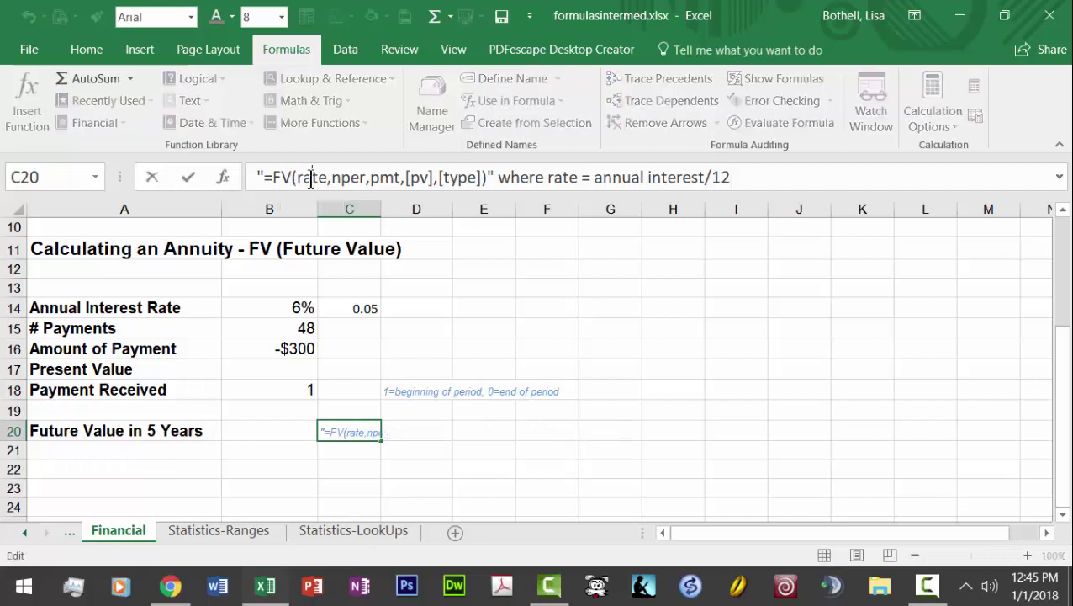
click(351, 177)
click(381, 178)
click(417, 177)
click(466, 178)
click(520, 177)
Review the rate, C14 monthly rate, 48 payments and B16 payment, then select B20
click(115, 305)
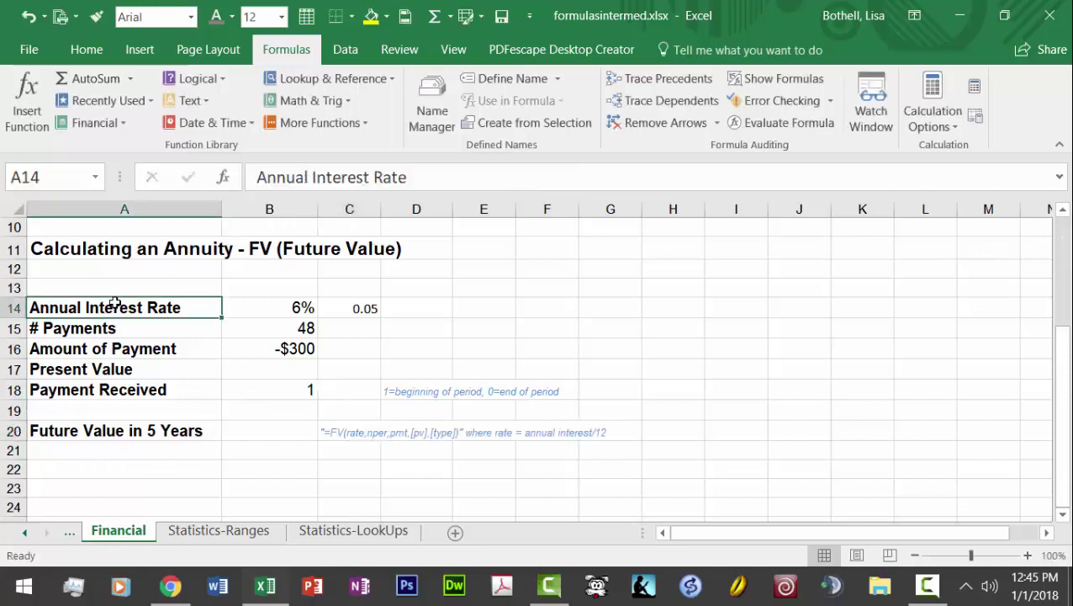
click(365, 309)
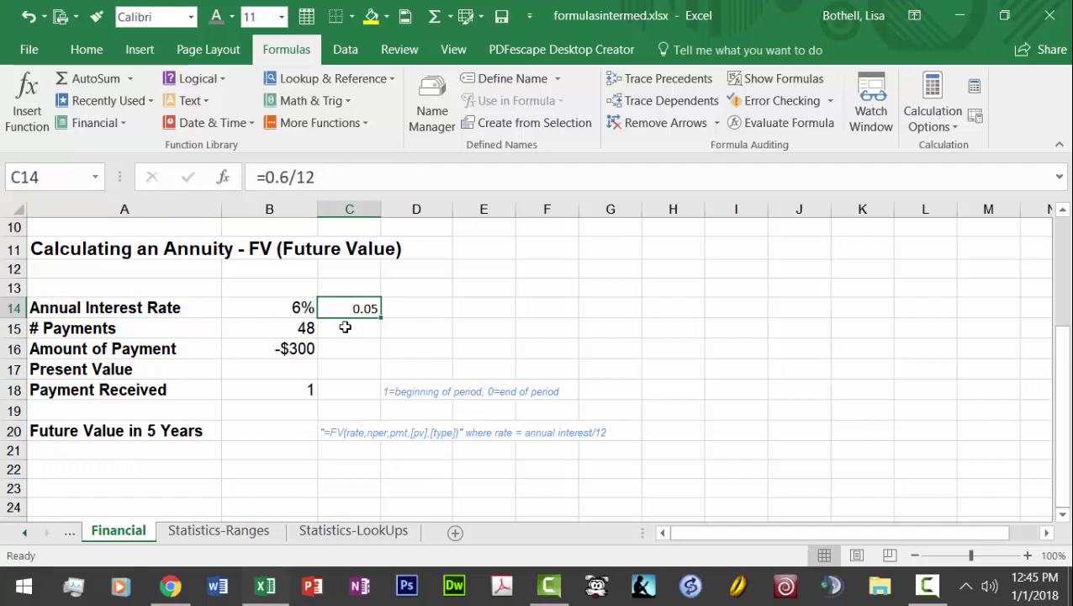
click(150, 331)
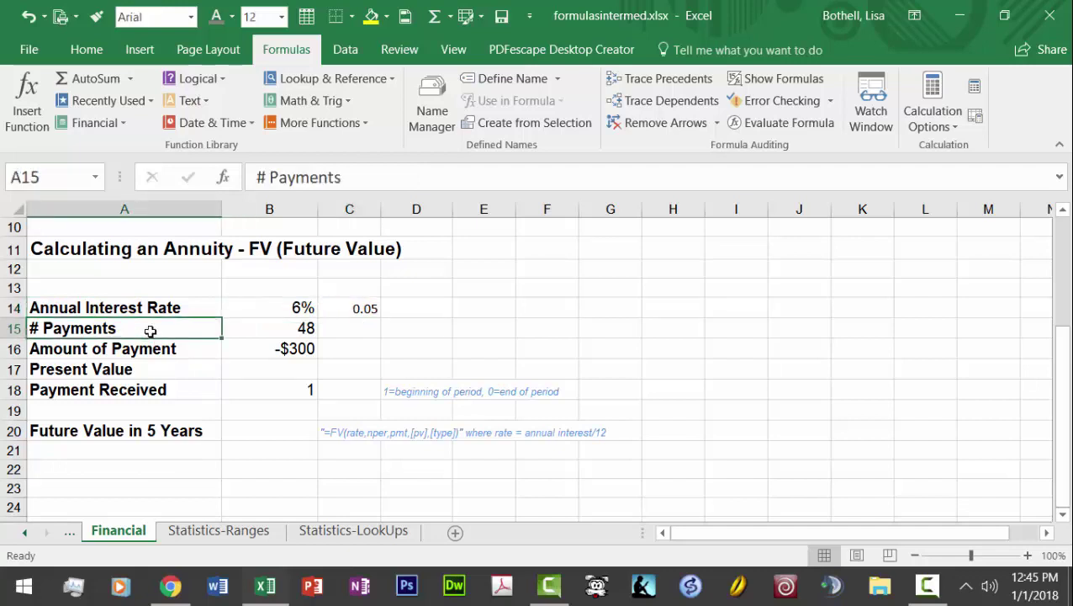
click(265, 328)
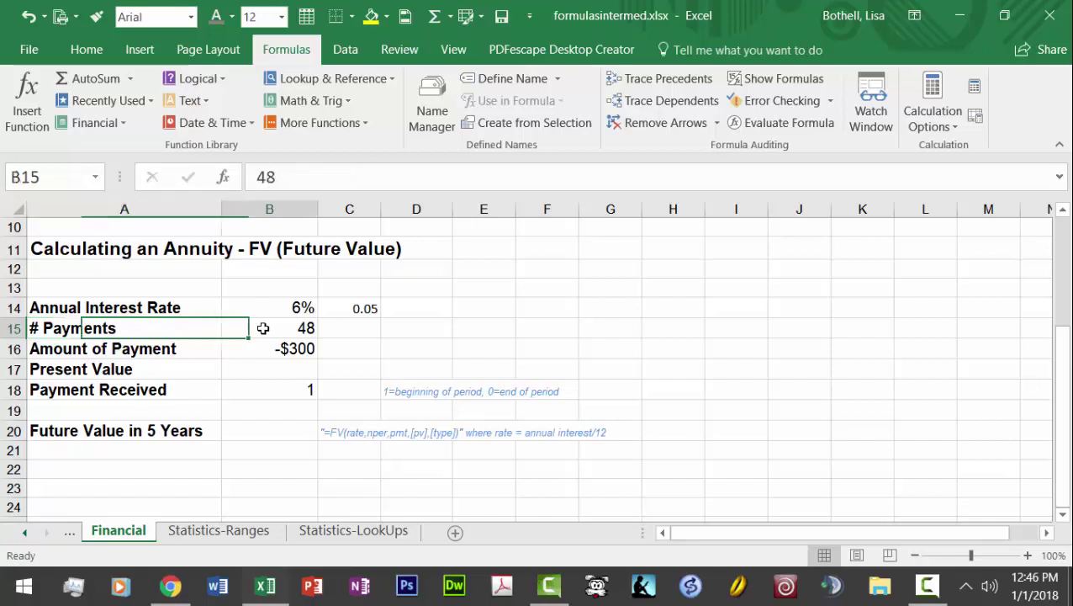
click(139, 328)
click(257, 329)
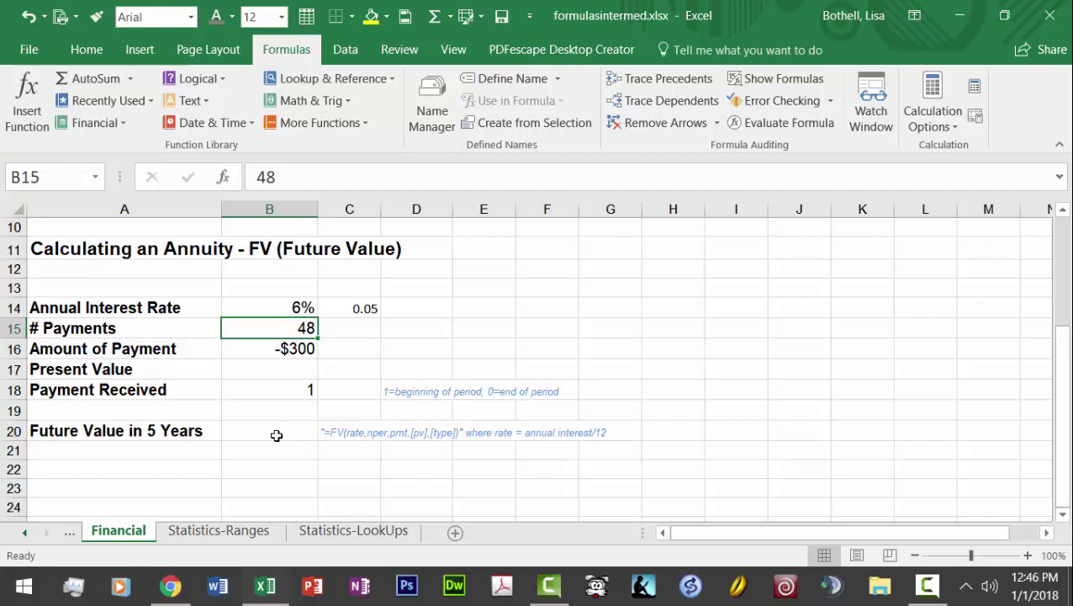
click(268, 354)
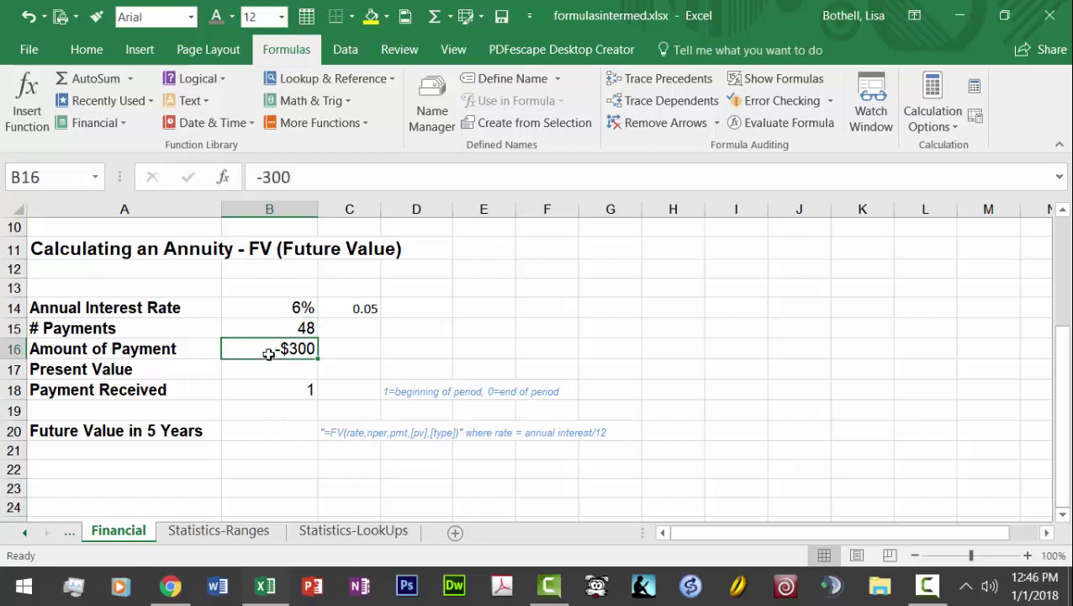
click(264, 433)
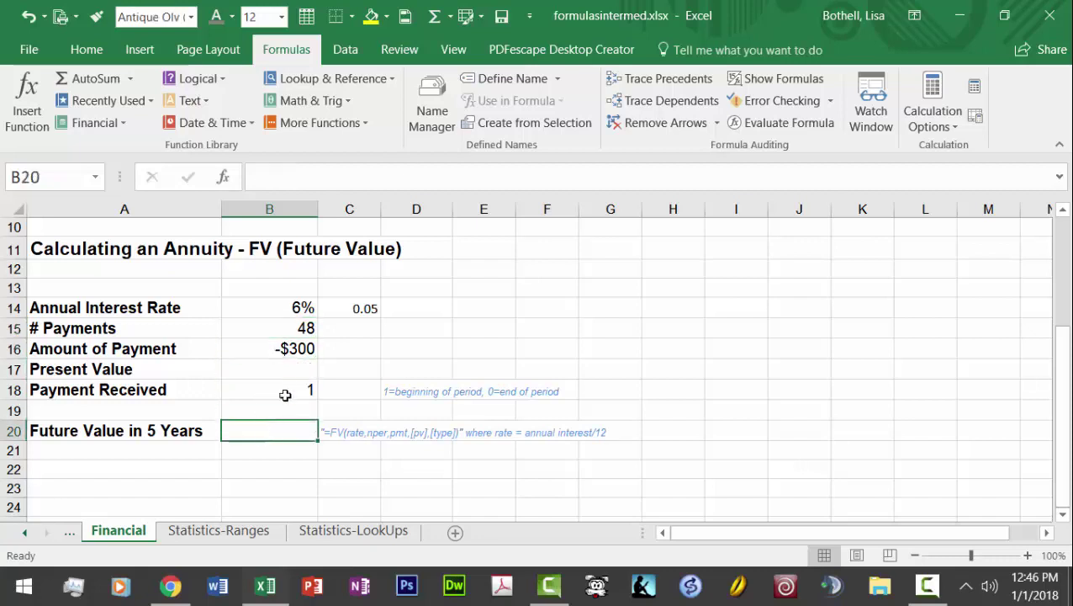
Search for FV and choose it as B20's function
click(19, 100)
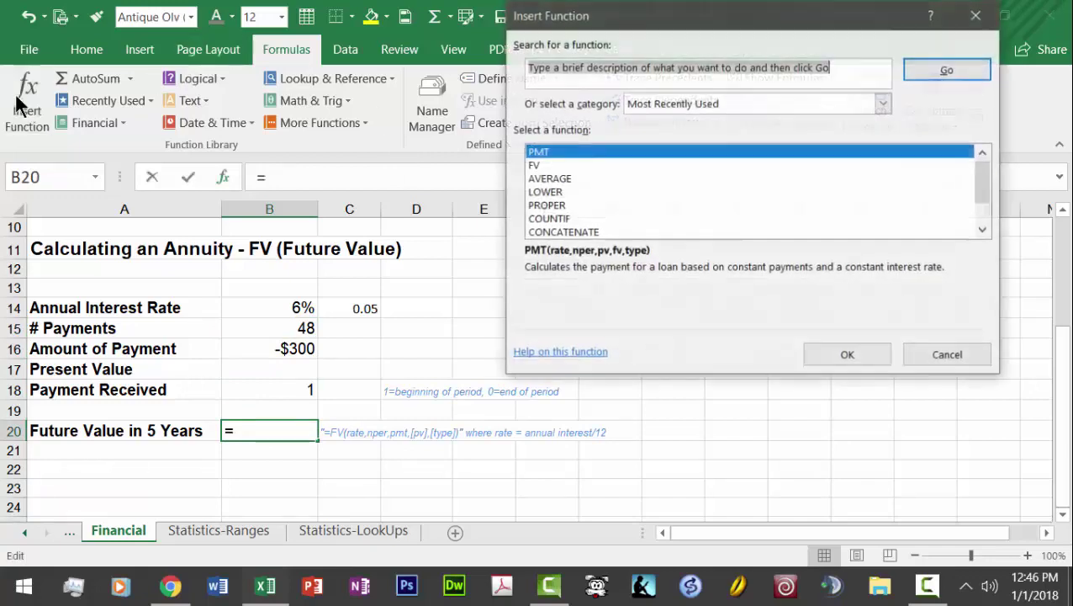
text(FV)
key(Return)
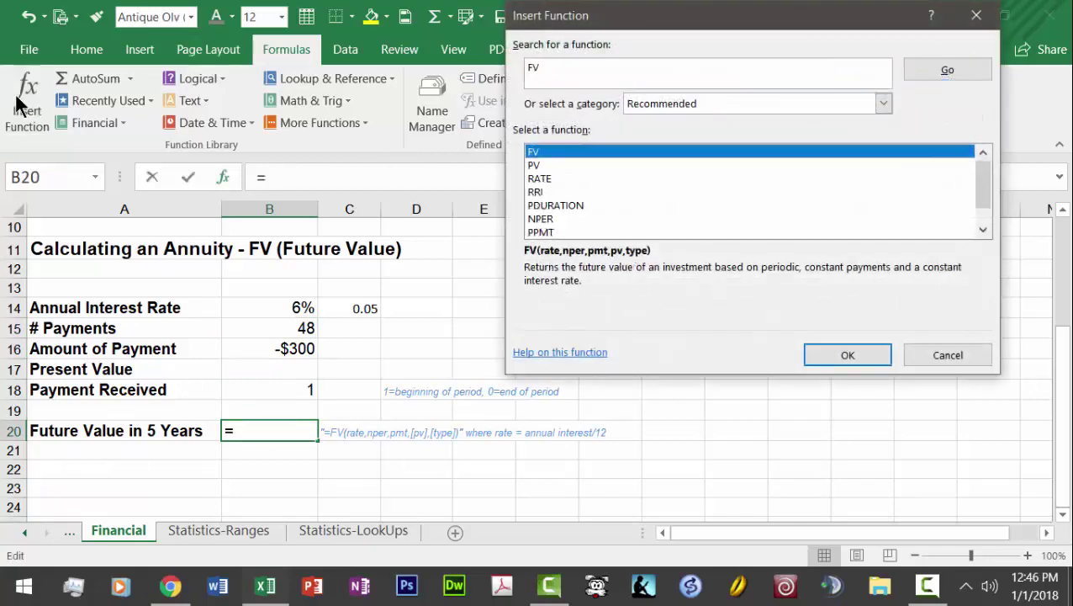
double_click(602, 153)
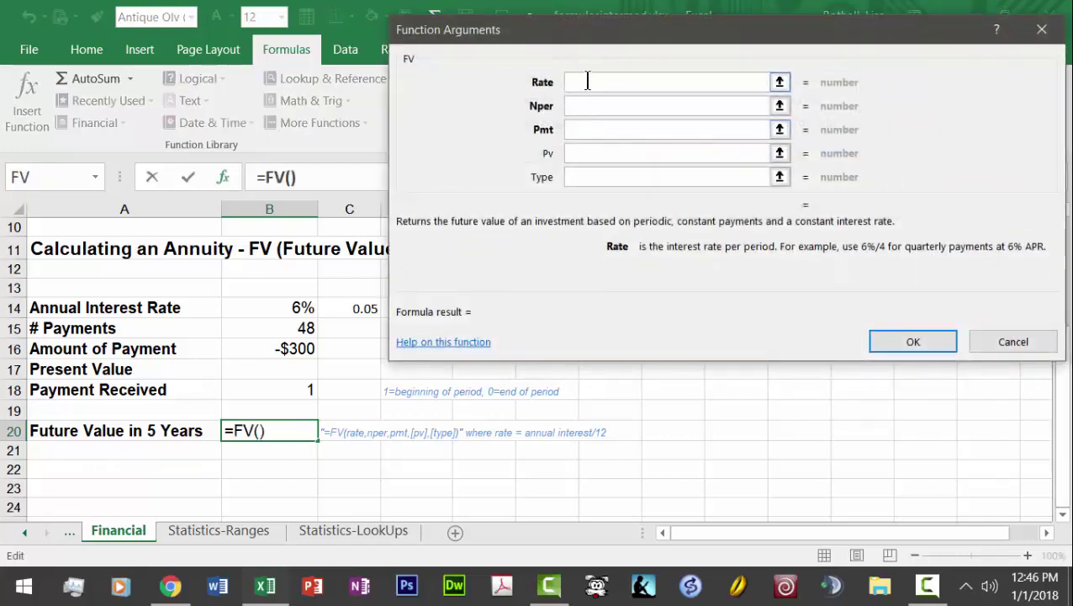
Enter FV arguments: rate .05, Nper 48 and Pmt -300
text(.05)
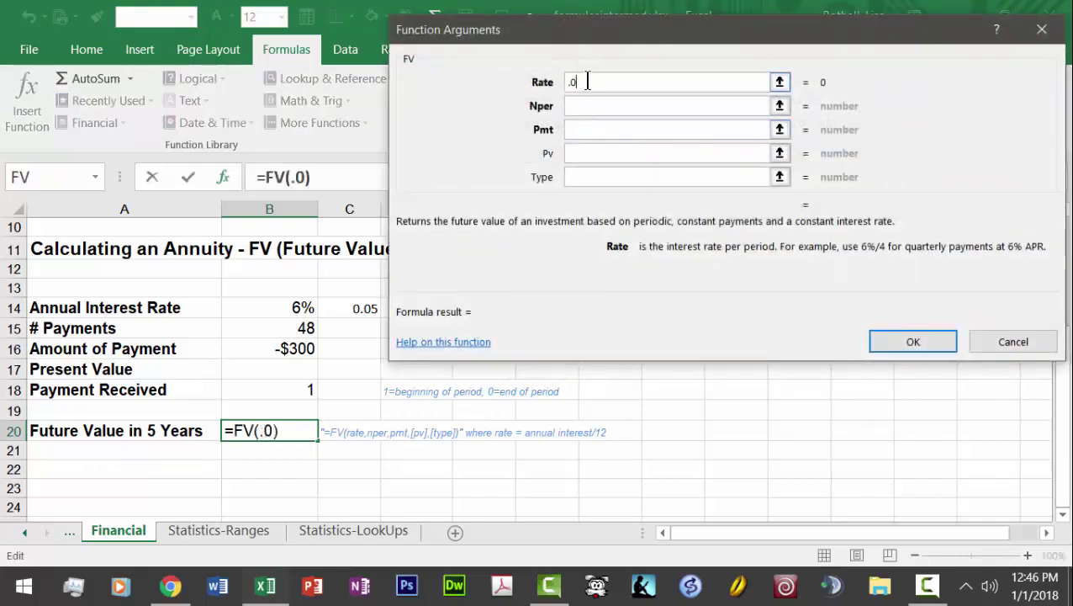
click(587, 104)
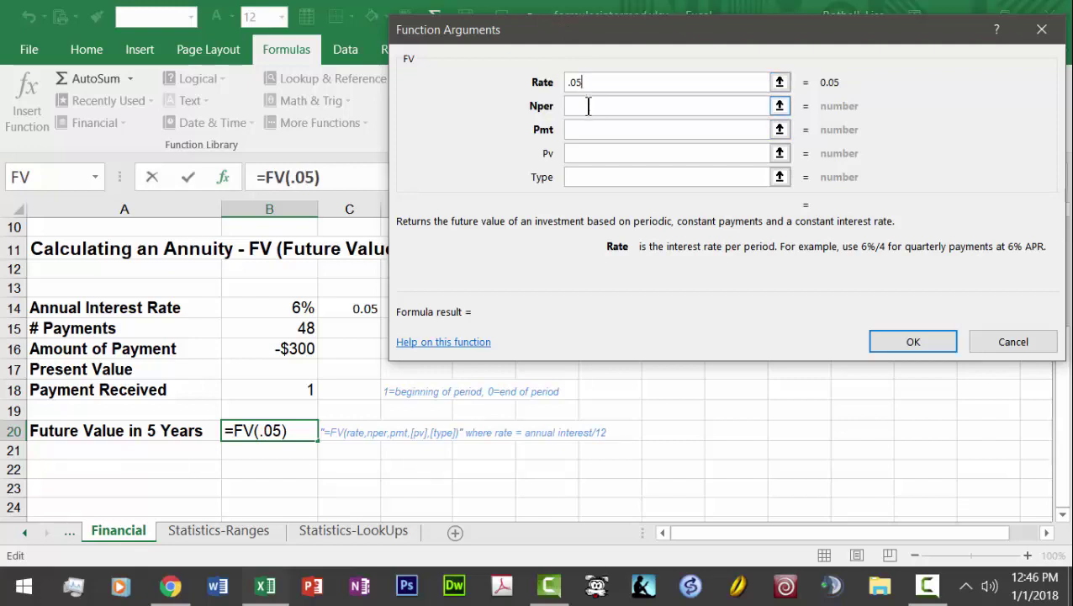
text(4)
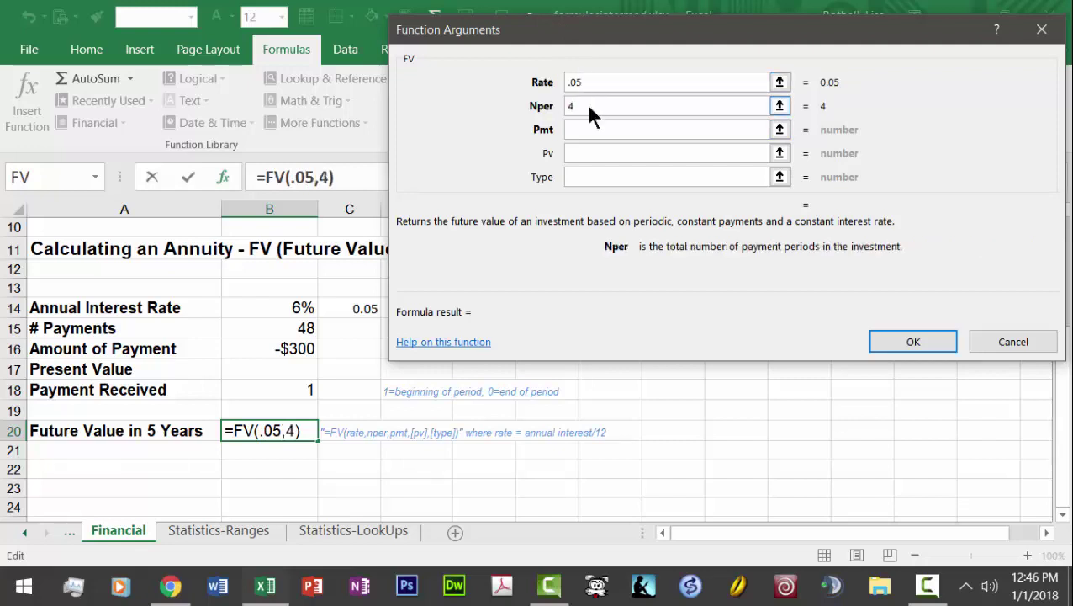
text(8)
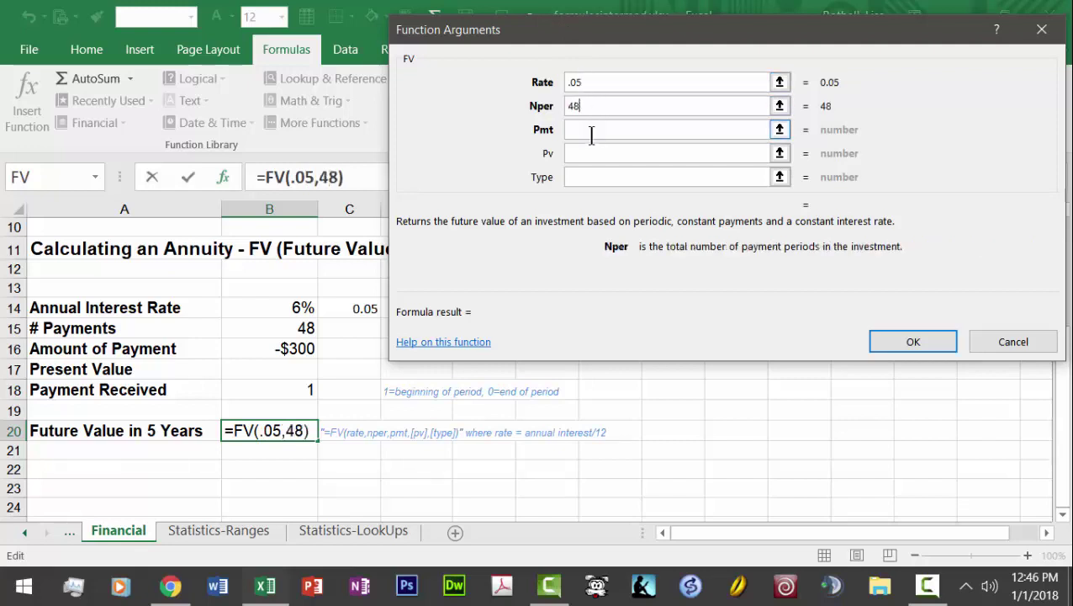
click(592, 134)
text(-300)
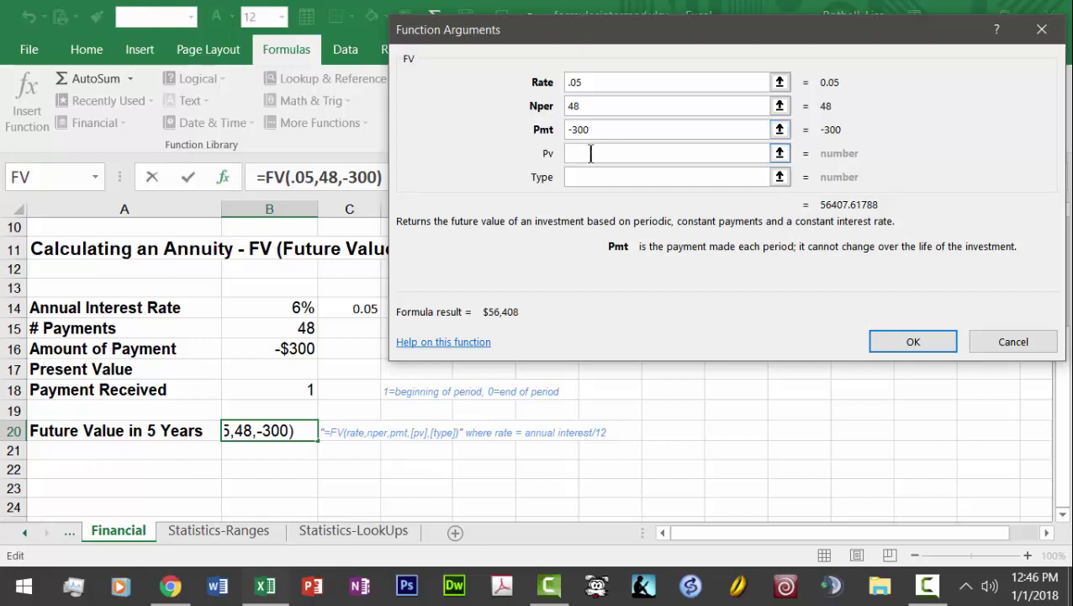
Set payment Type to 1 and confirm =FV(0.05,48,-300,,1), showing $59,228
click(592, 153)
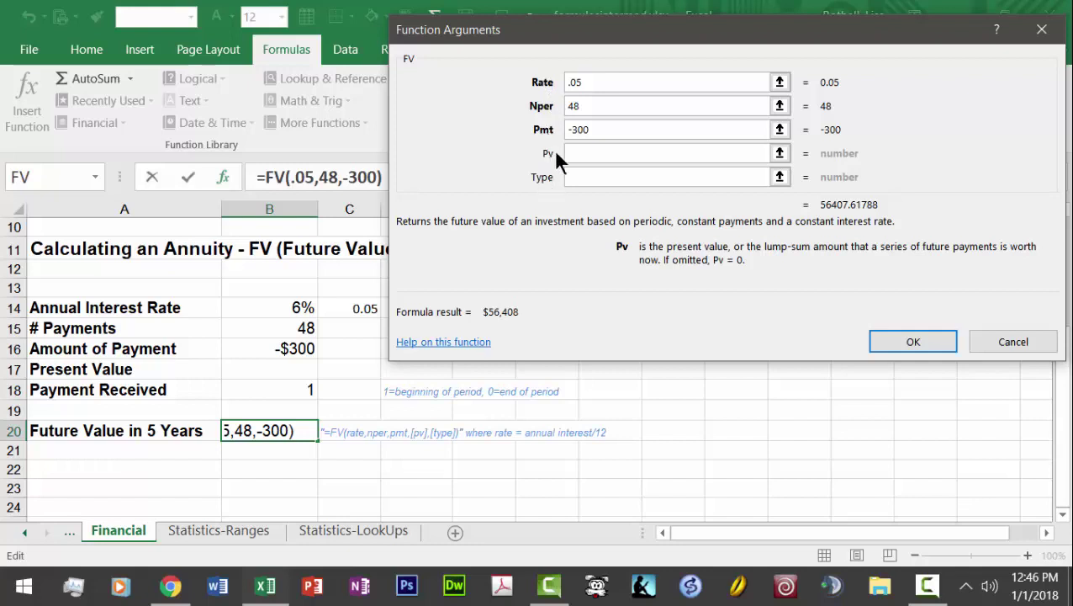
click(584, 178)
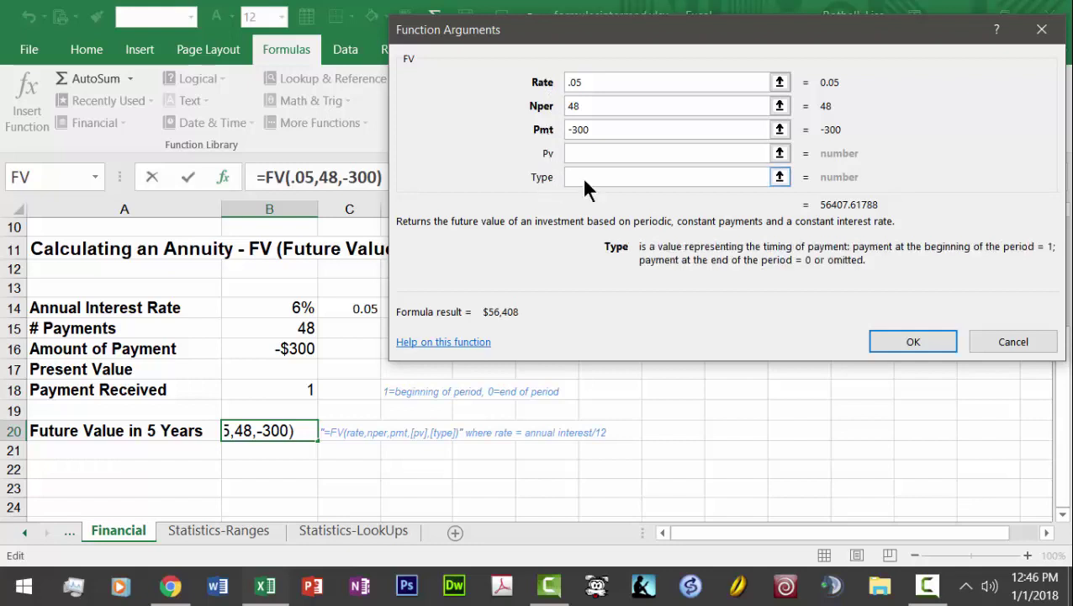
text(1)
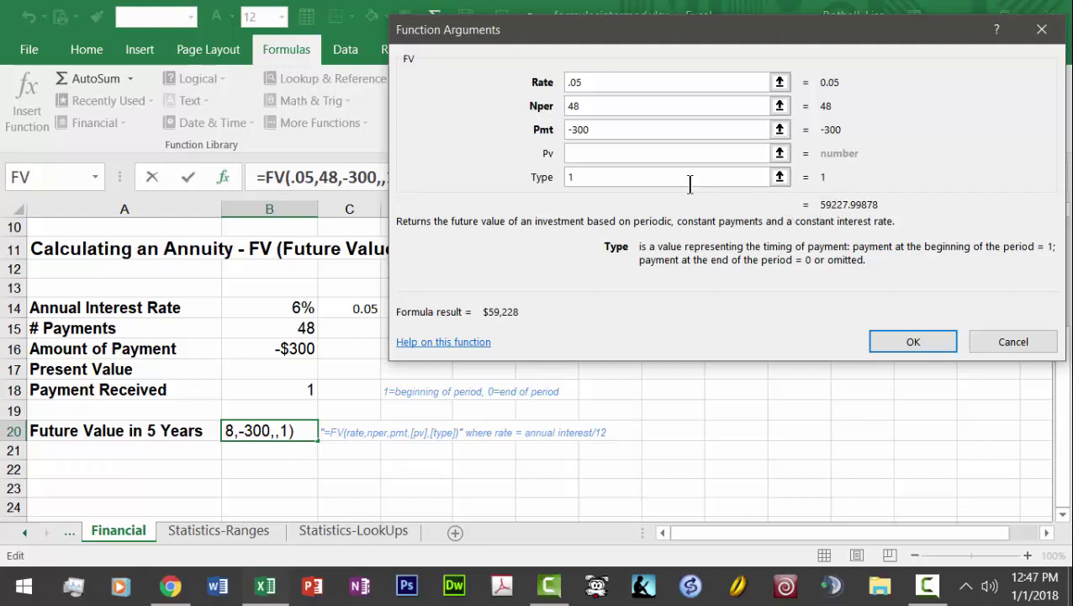
key(BackSpace)
text(0)
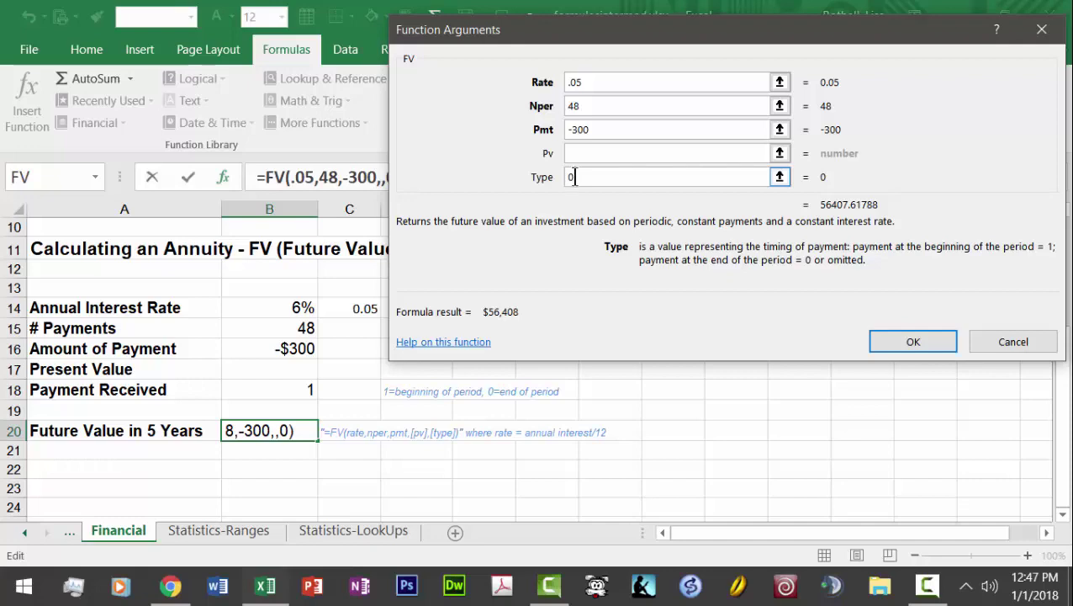
key(BackSpace)
text(1)
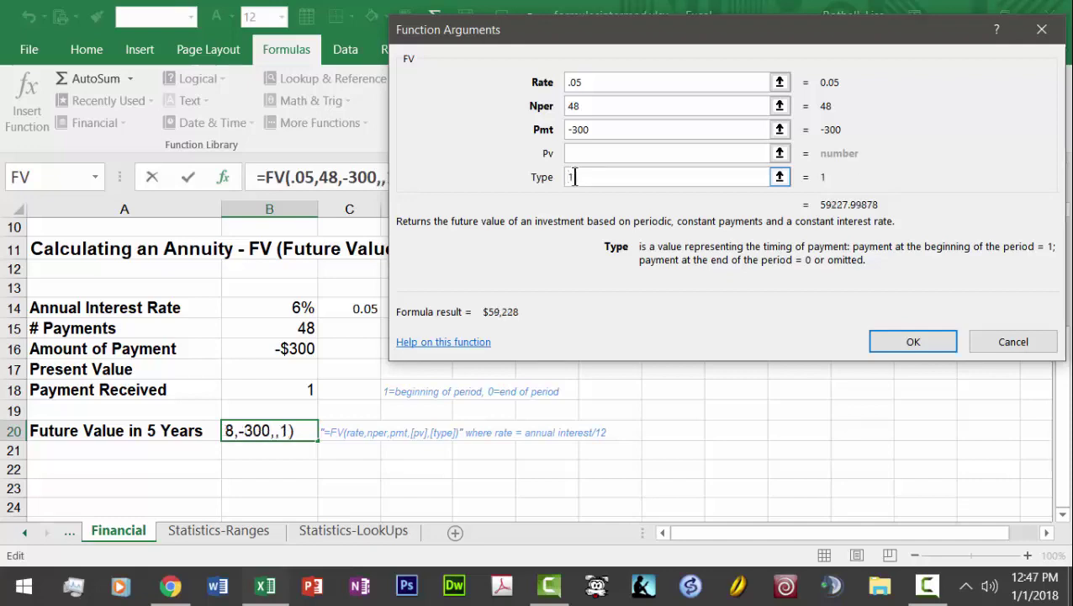
click(899, 342)
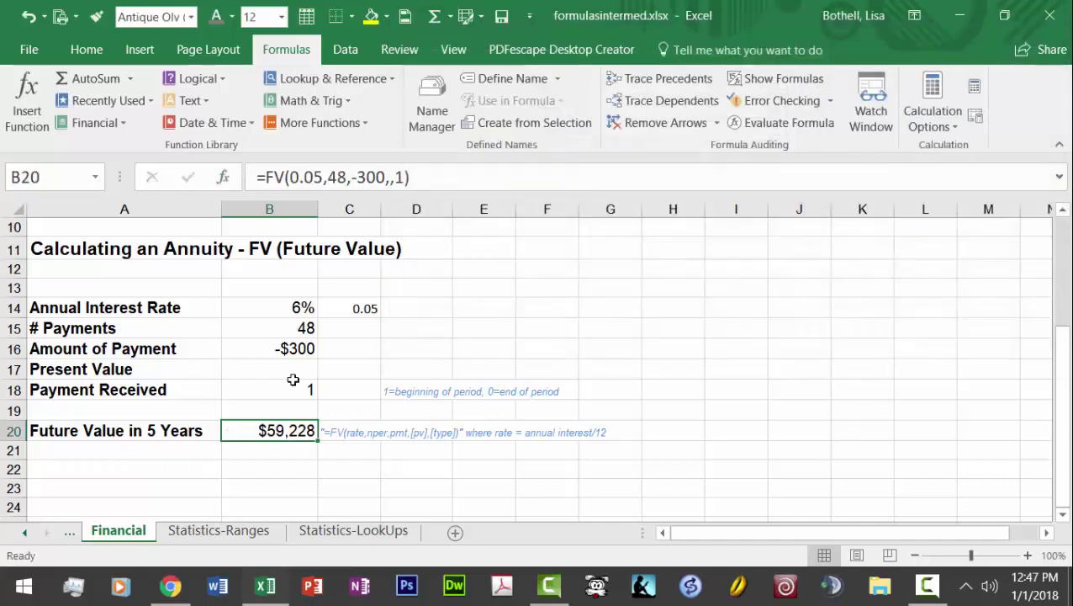
Enter -50000 as the present value in B17
click(274, 369)
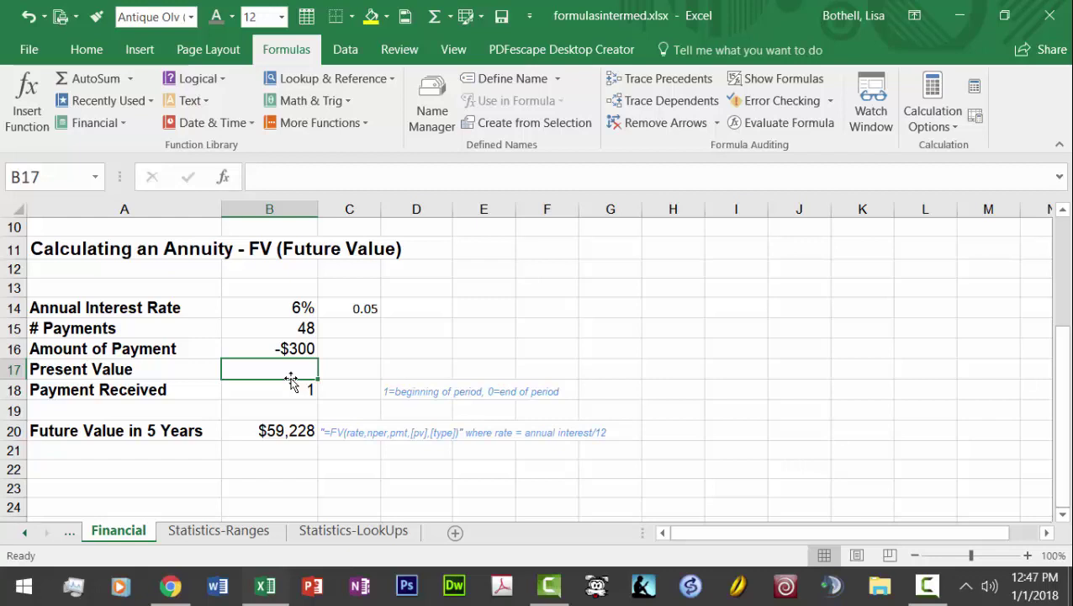
text(50,)
text(0000)
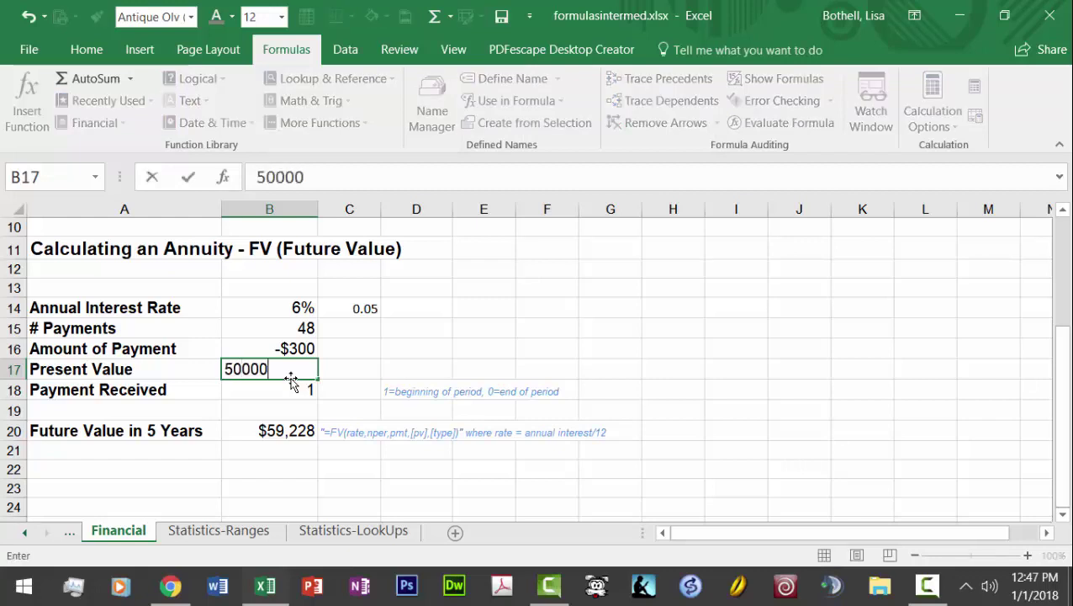
key(Return)
click(283, 368)
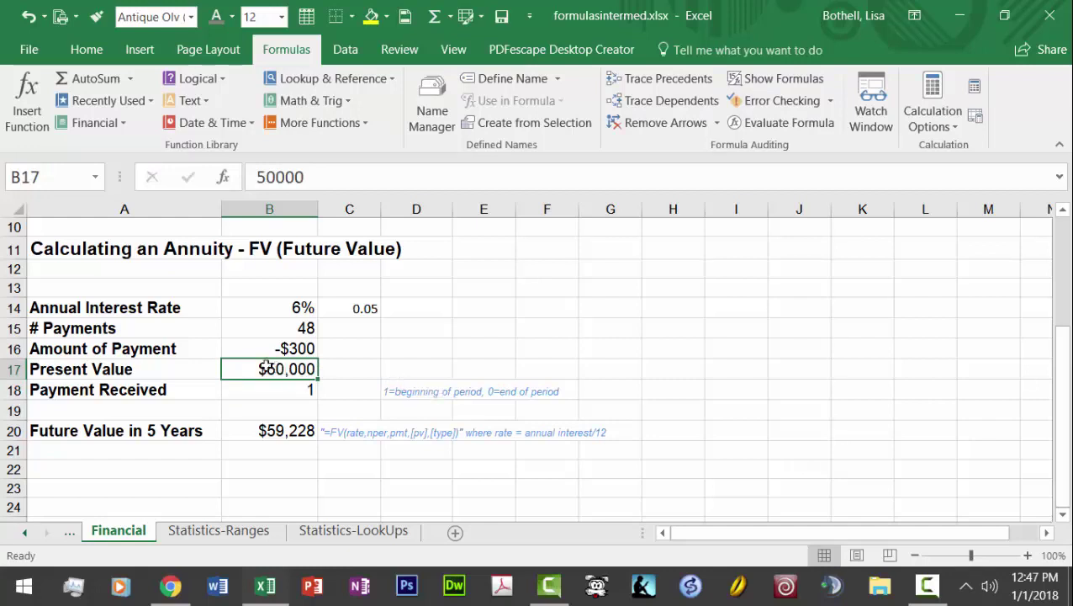
click(256, 177)
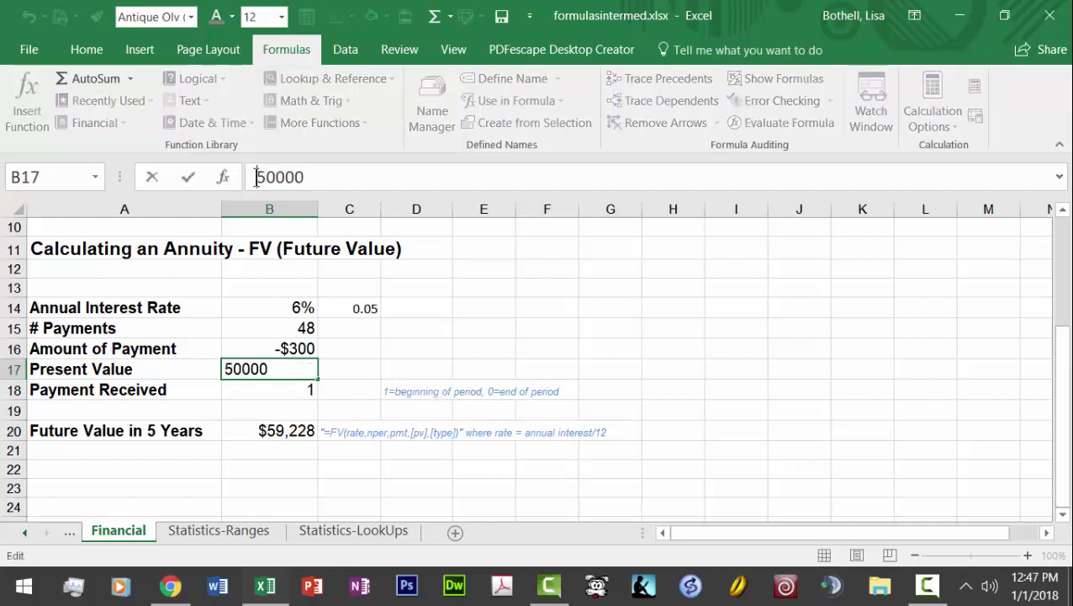
text(-)
key(Return)
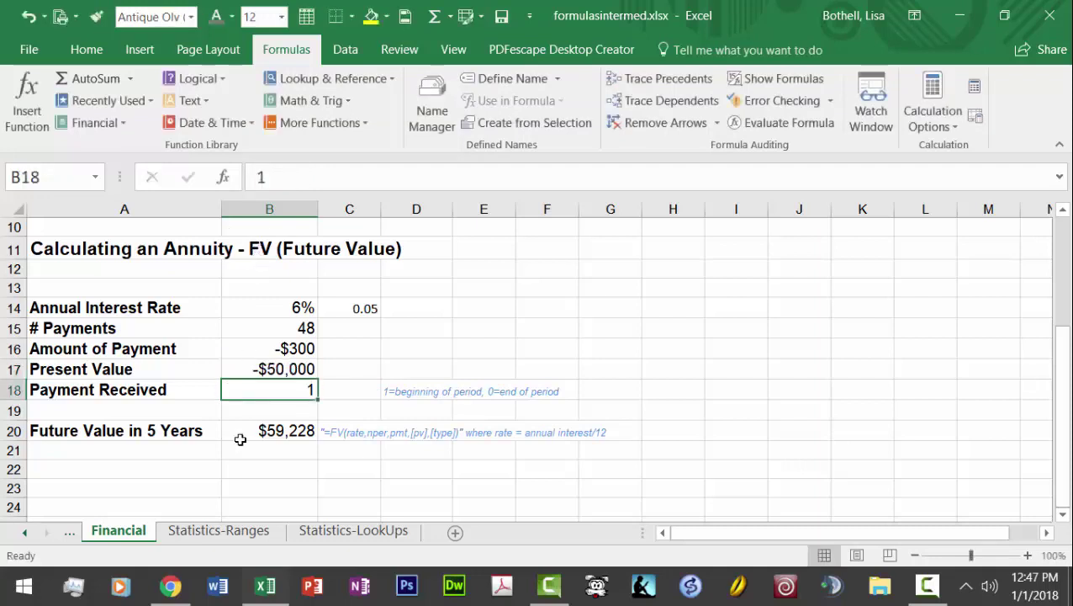
Edit B20 to =FV(0.05,48,-300,B17,1), giving $579,291
click(264, 429)
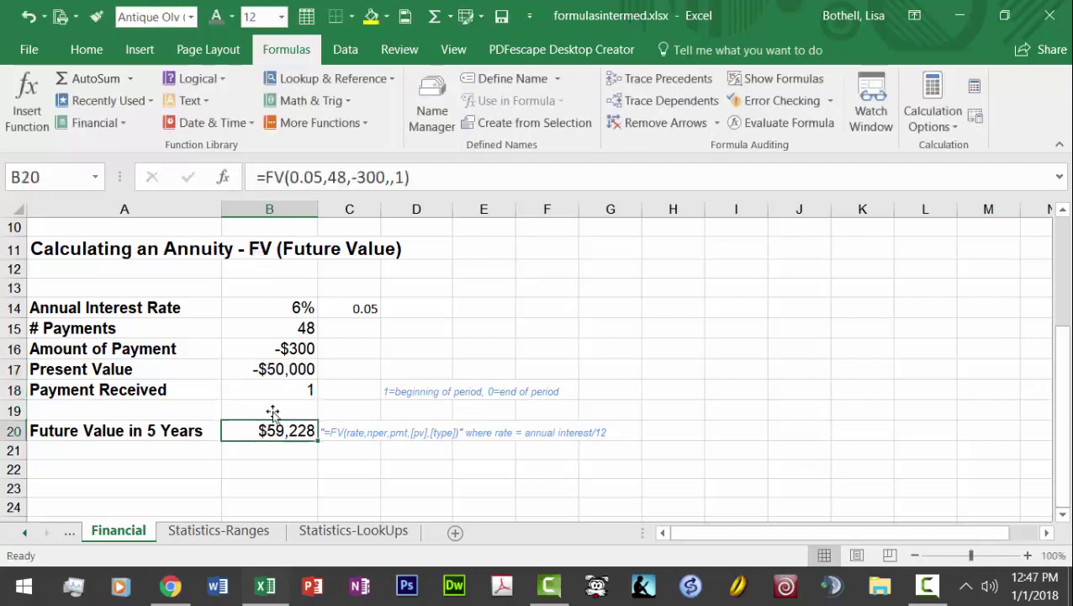
click(391, 178)
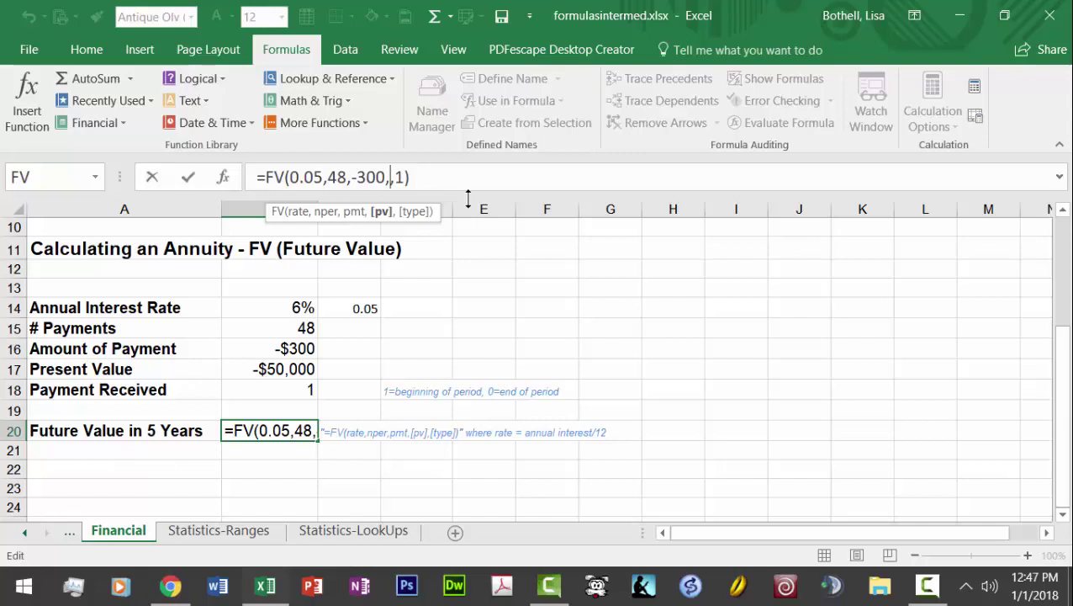
click(298, 370)
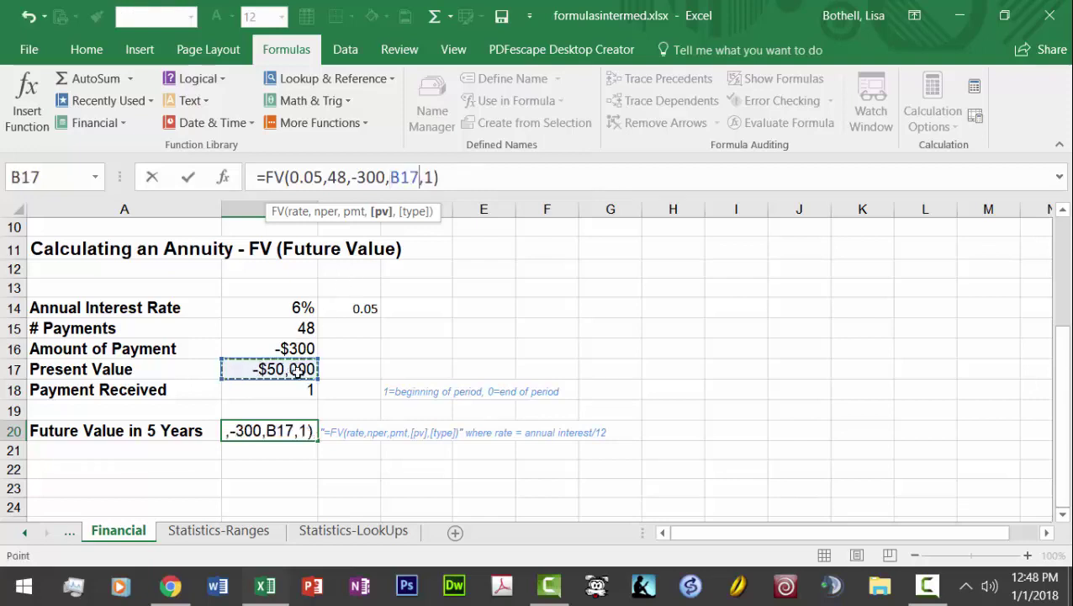
key(Return)
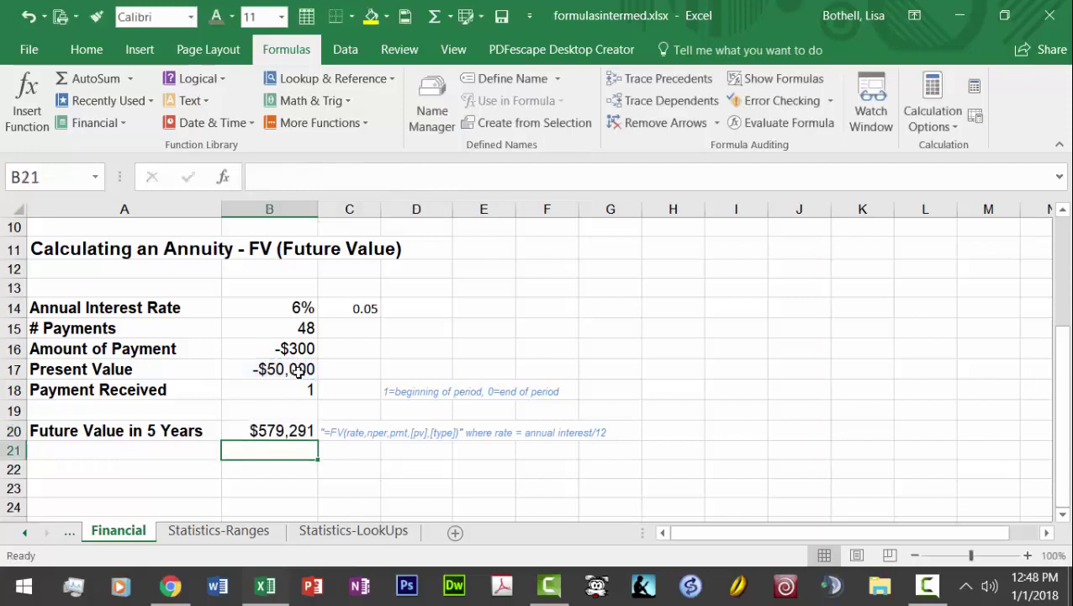
click(298, 434)
Check B17, B20 and B14, then go to the Statistics-Ranges sheet
click(306, 369)
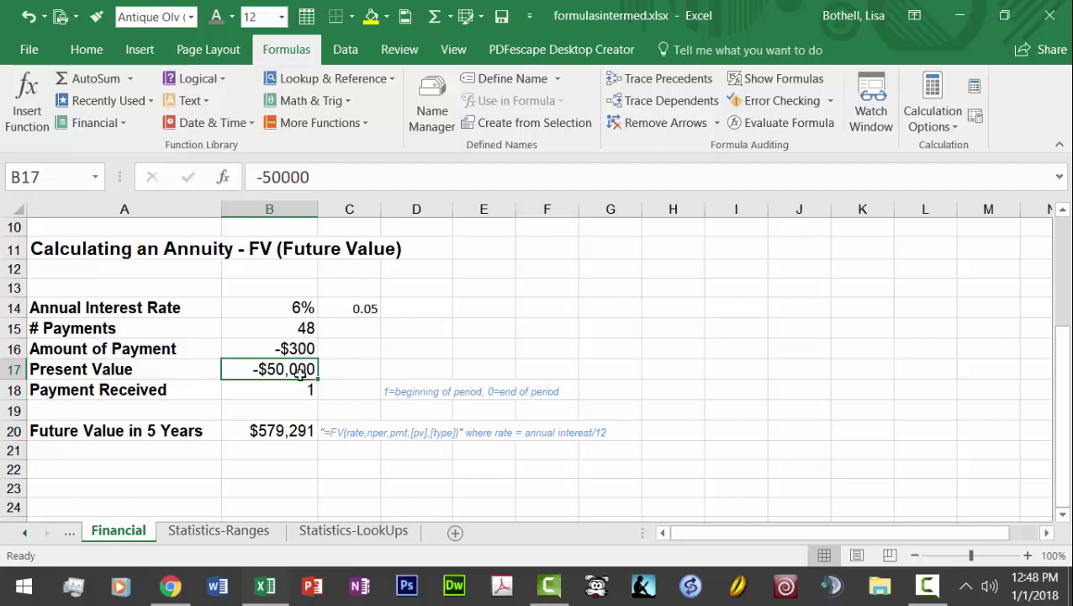
click(289, 429)
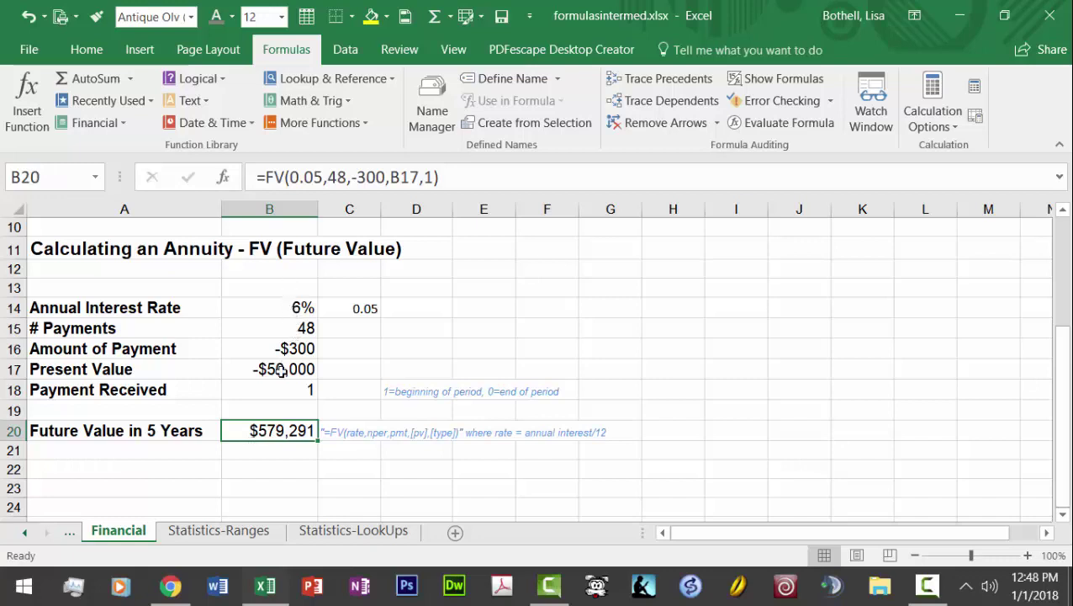
click(296, 303)
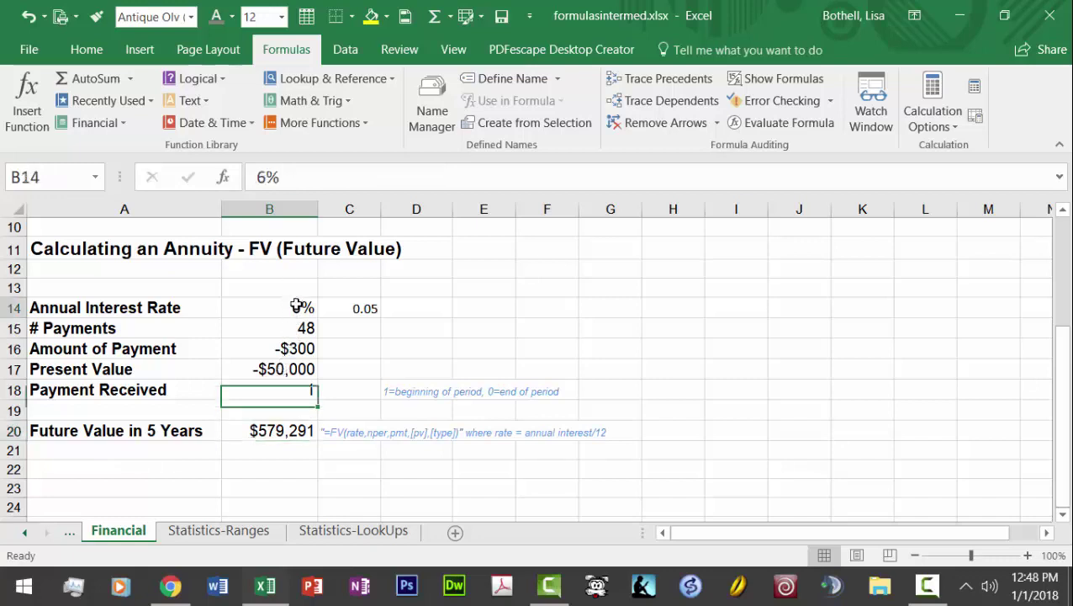
click(287, 375)
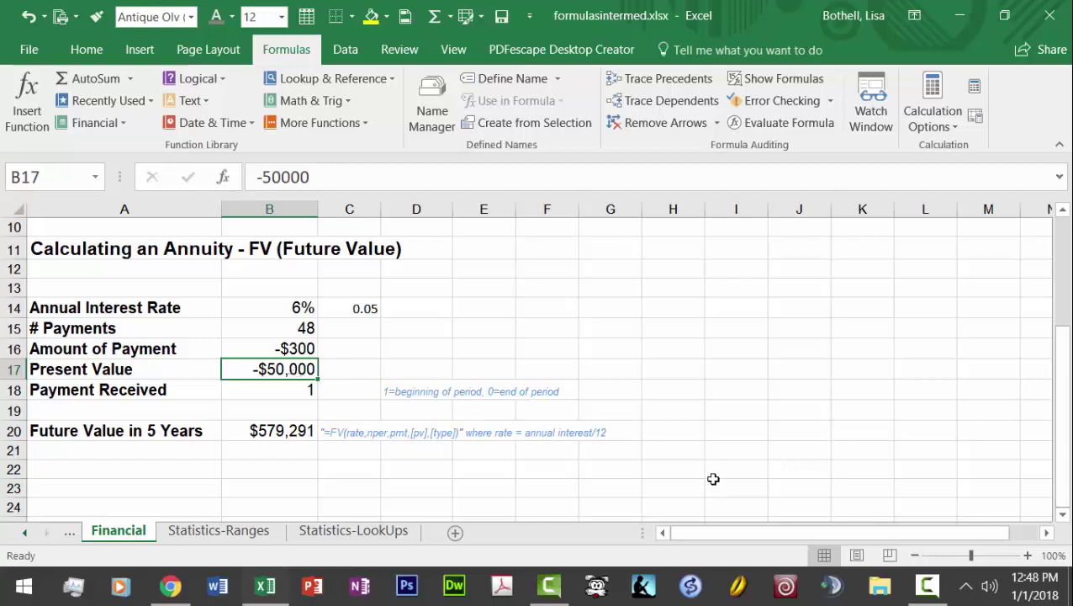
click(229, 532)
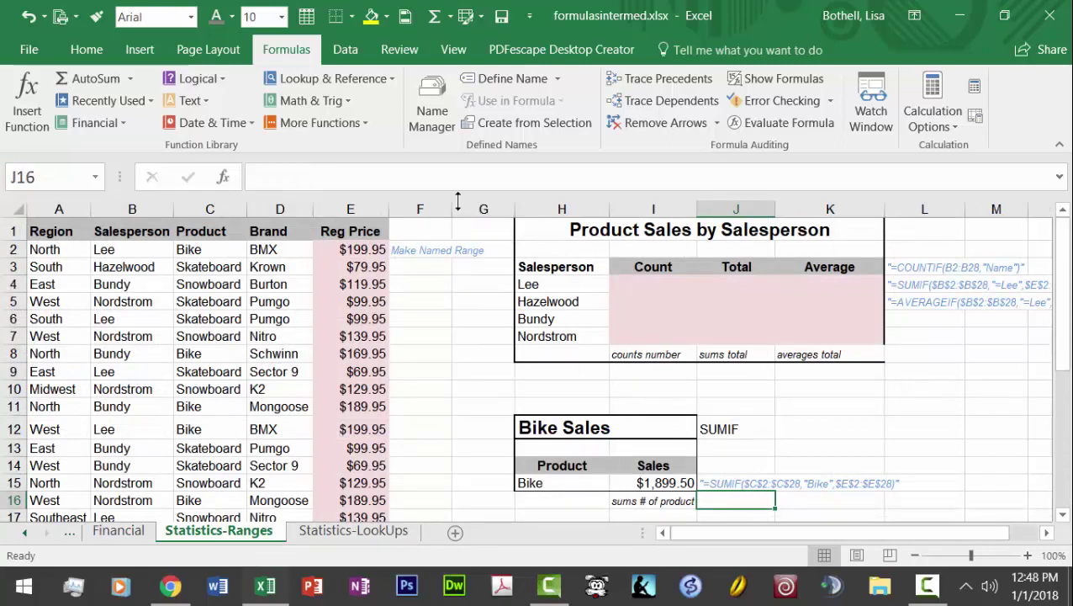
Review the Salesperson, Product, Brand and Reg Price headers, then select E2:E28
click(56, 236)
click(145, 226)
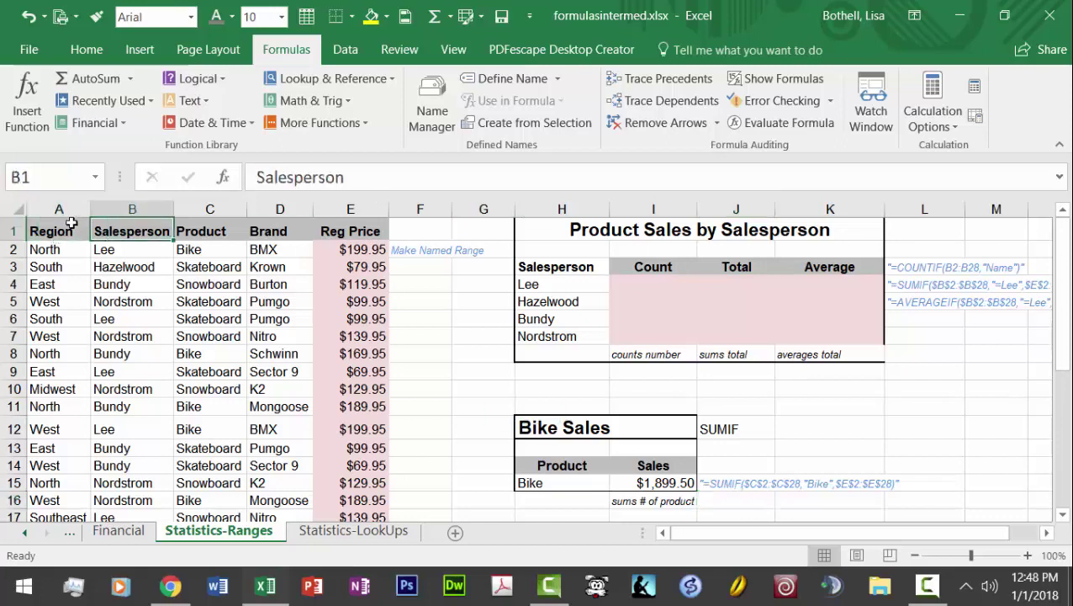
click(182, 231)
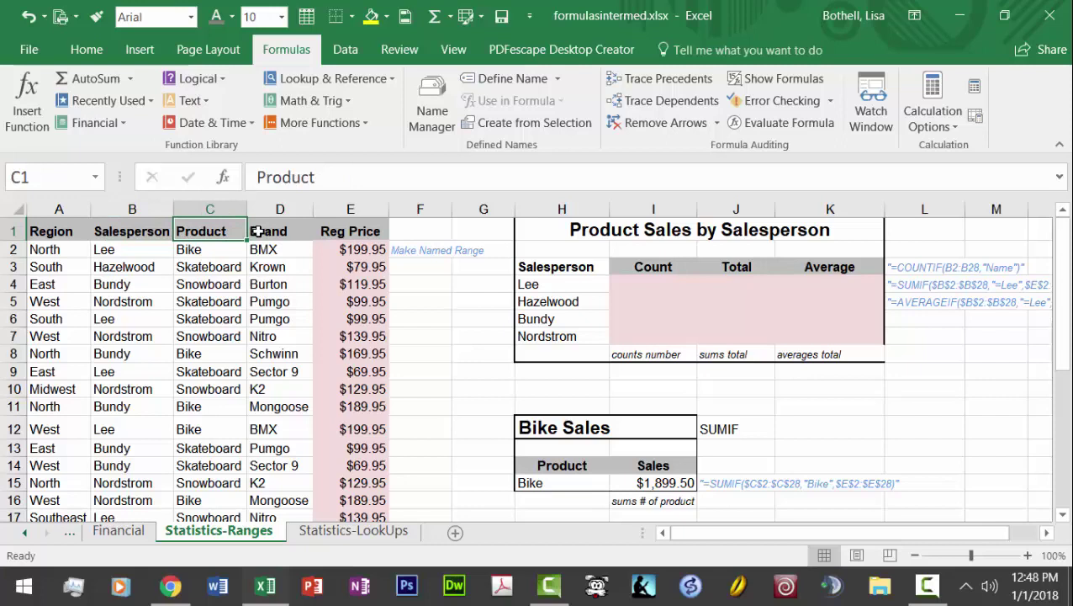
click(294, 234)
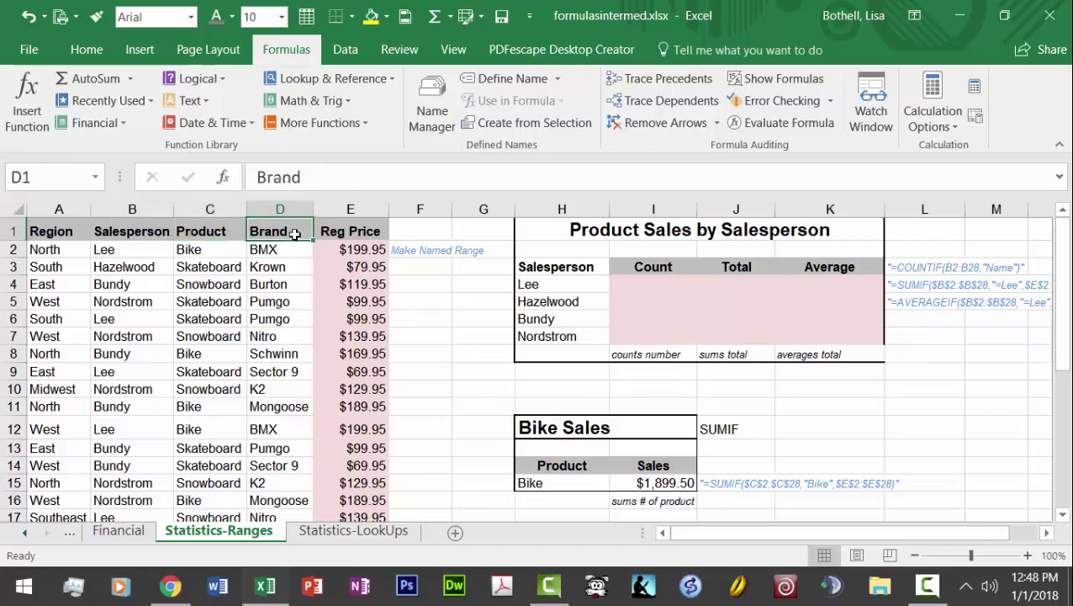
click(374, 233)
click(373, 250)
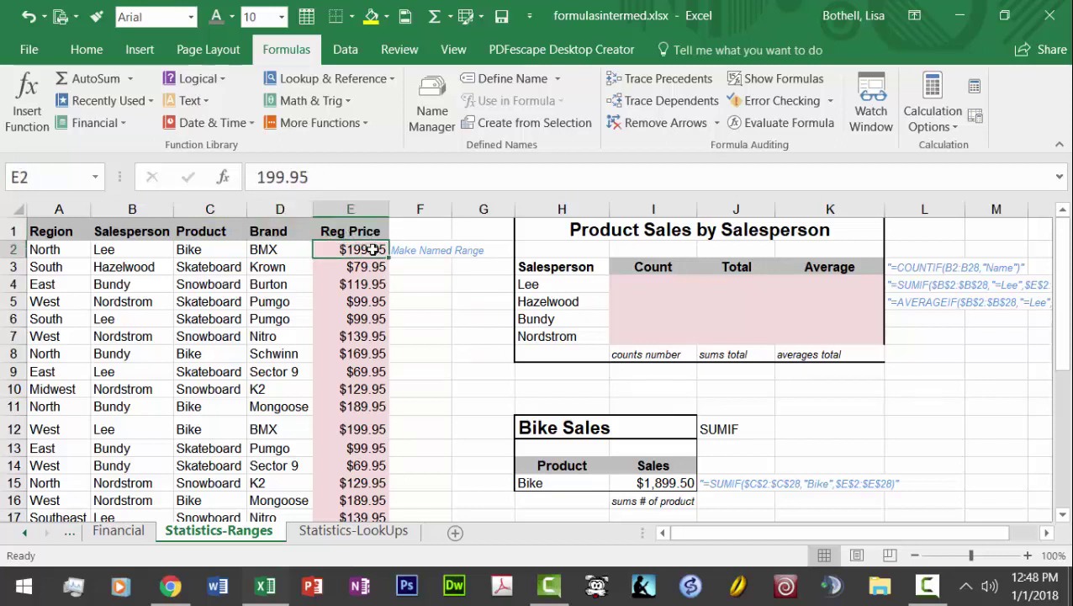
click(419, 251)
drag(360, 245, 358, 500)
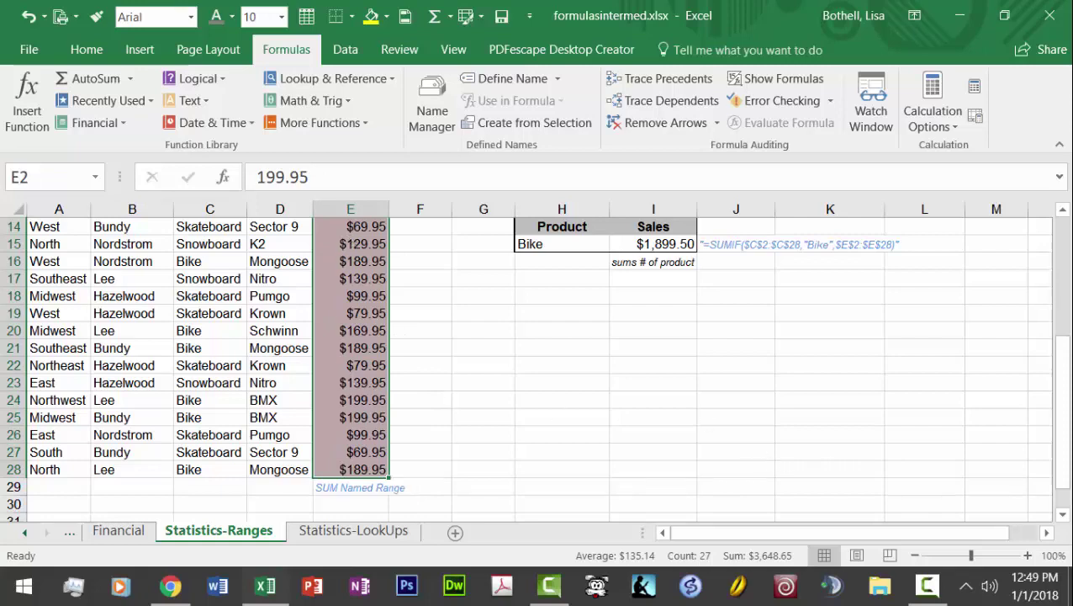
Define the name RegPrice for the selected price cells E2:E28 in the Name Box
drag(1065, 412, 1065, 361)
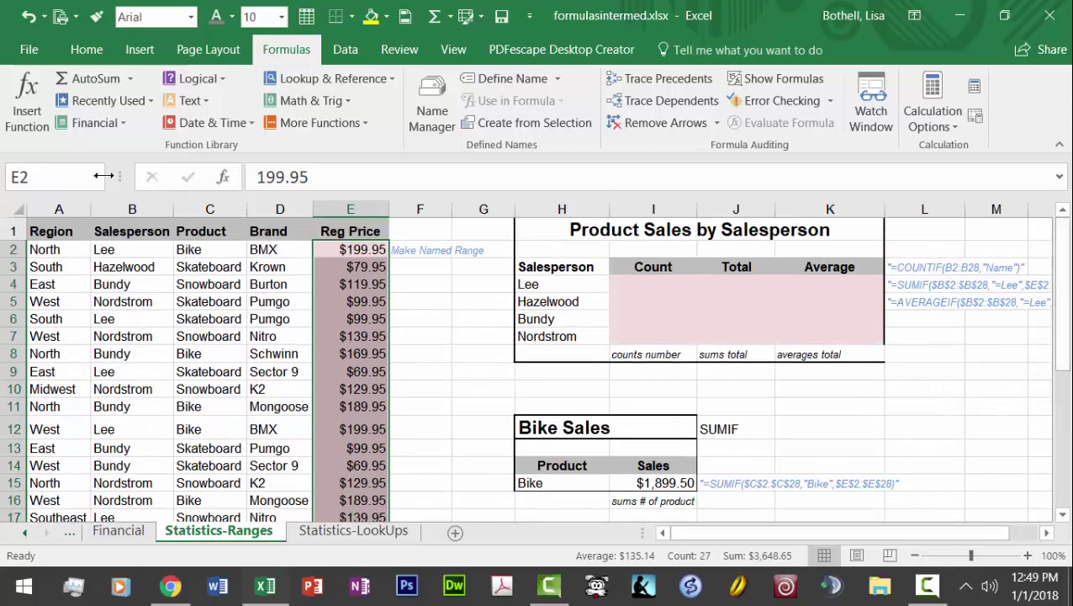
click(66, 176)
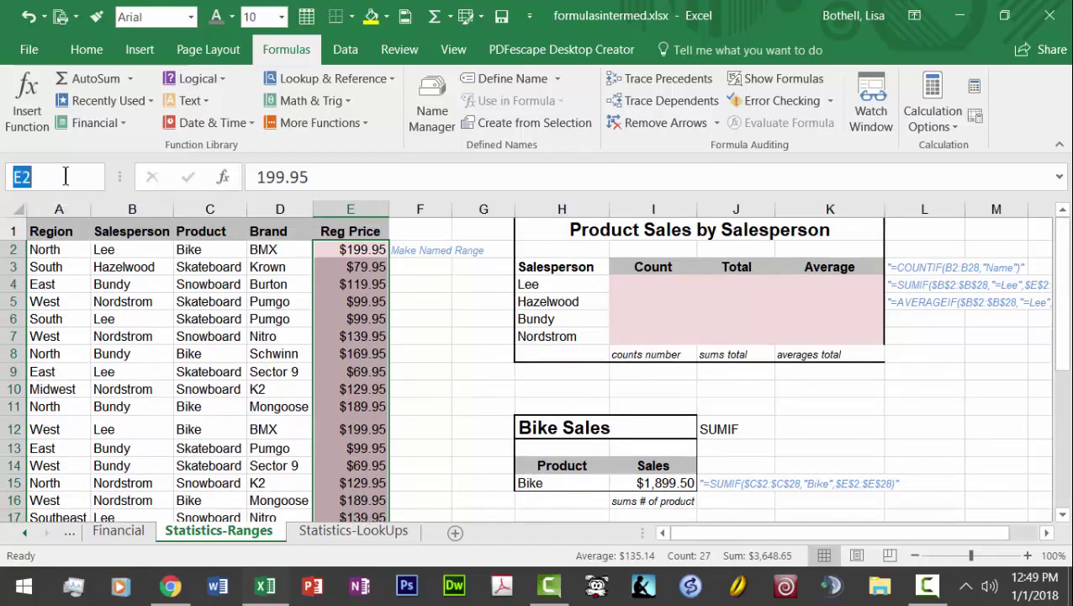
text(RegPrice)
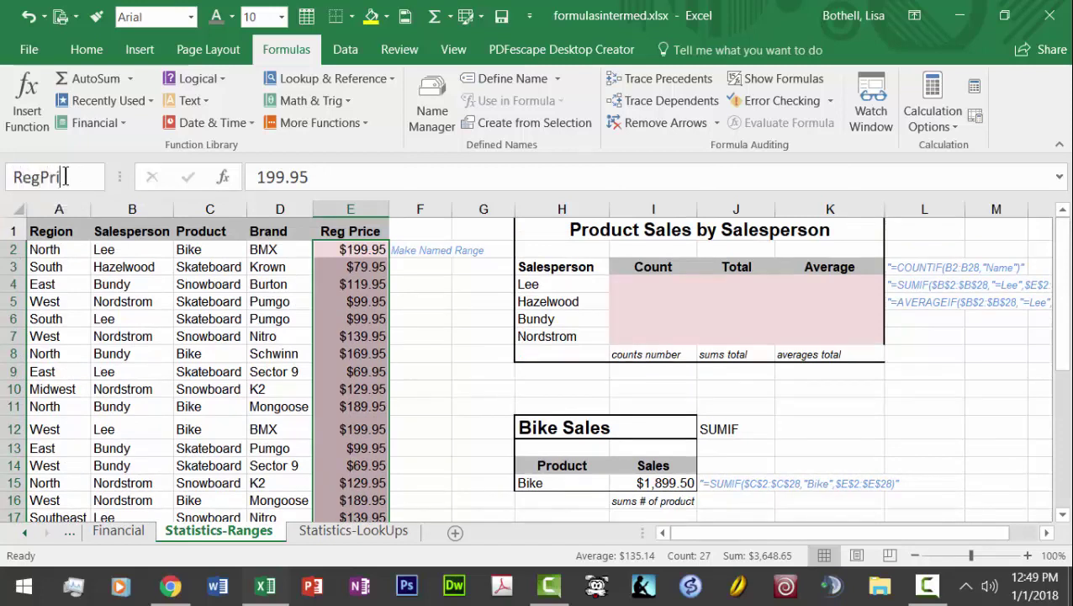
key(Return)
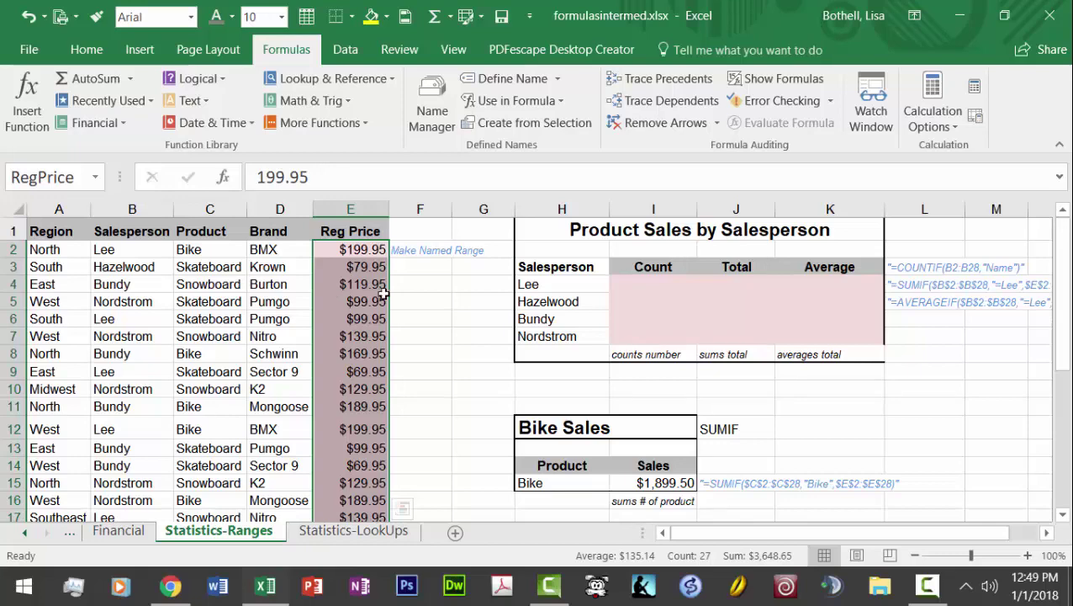
click(429, 263)
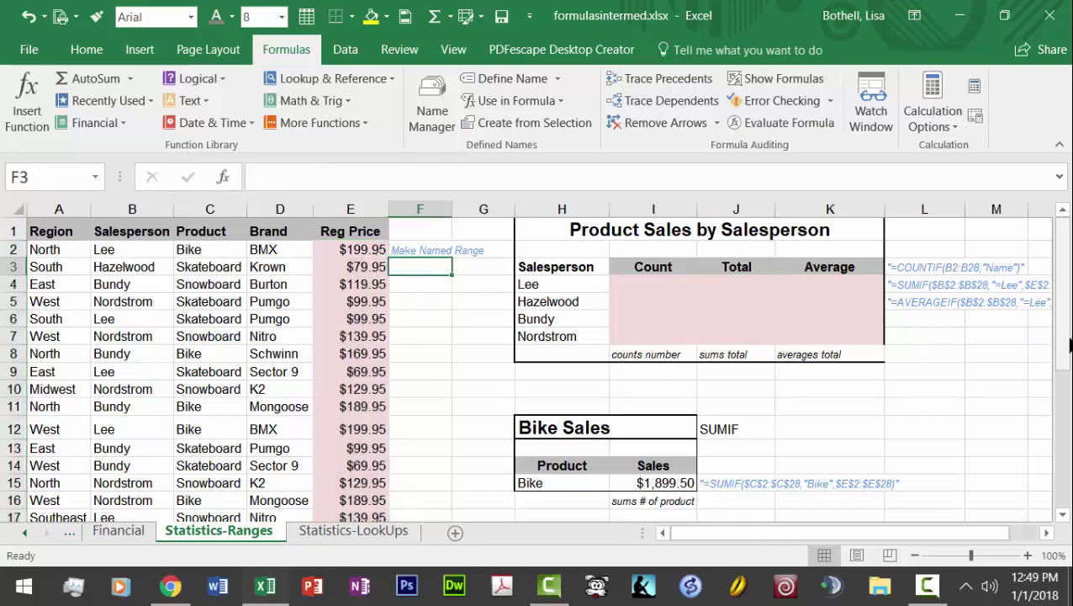
Clear the 'SUM Named Range' text from cell E29 below the Reg Price column
drag(1065, 367, 1066, 461)
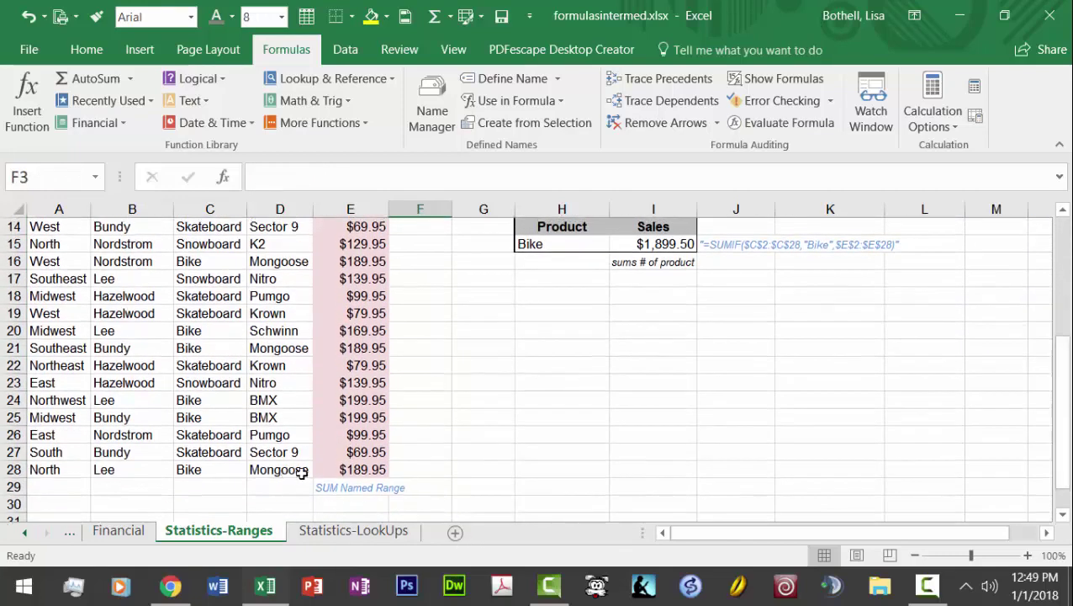
click(343, 490)
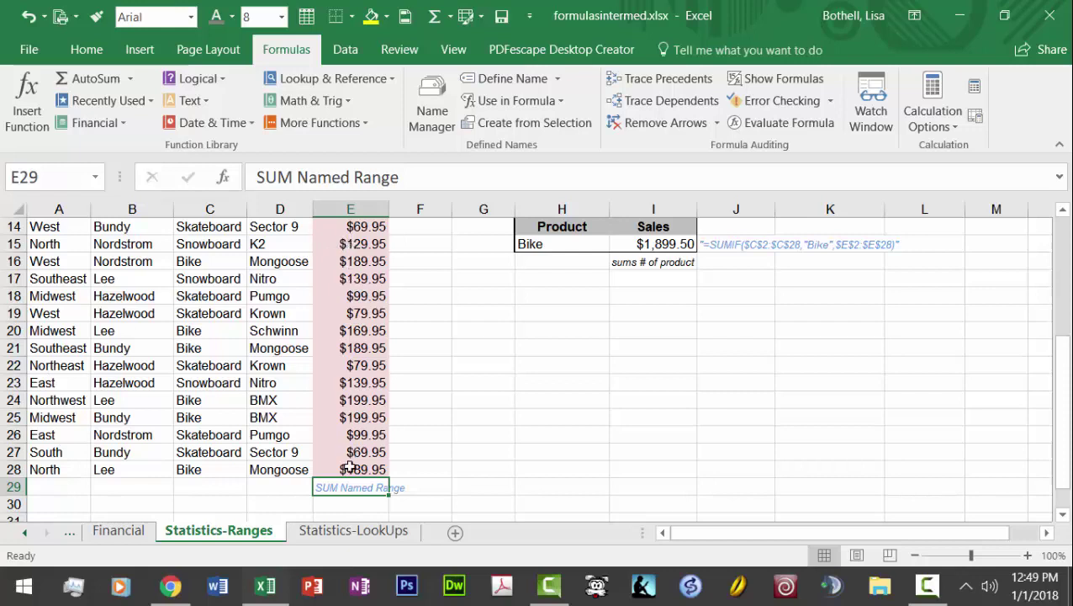
key(BackSpace)
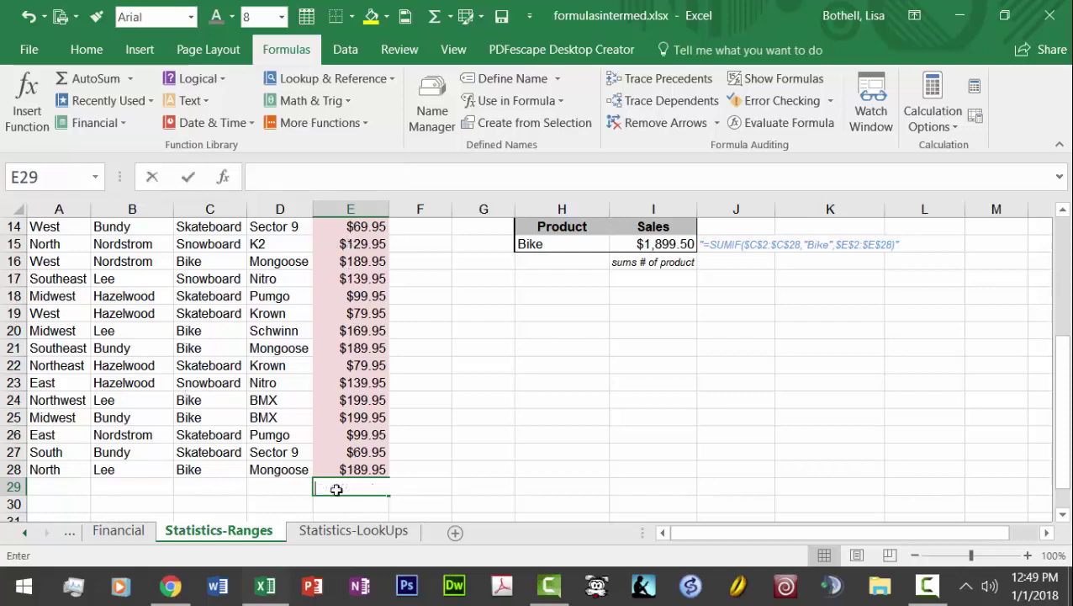
click(779, 404)
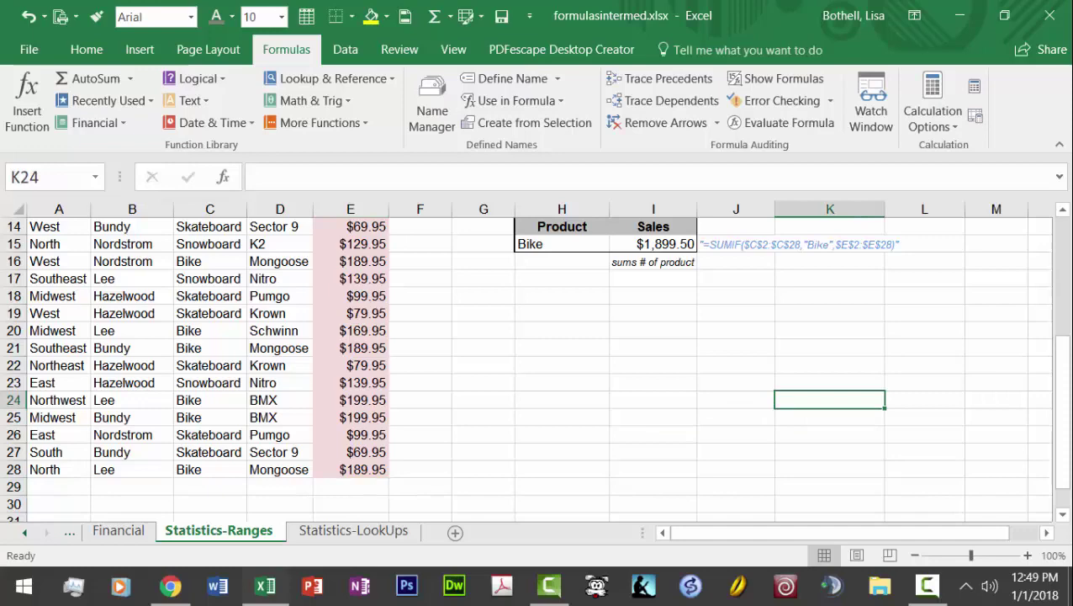
drag(1065, 373, 1065, 237)
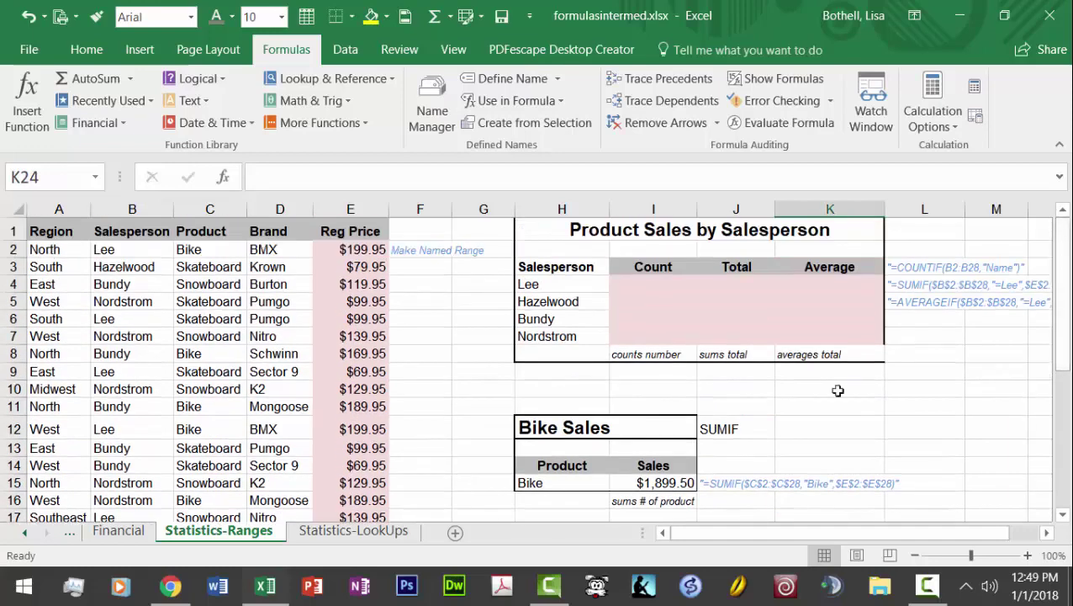
click(655, 283)
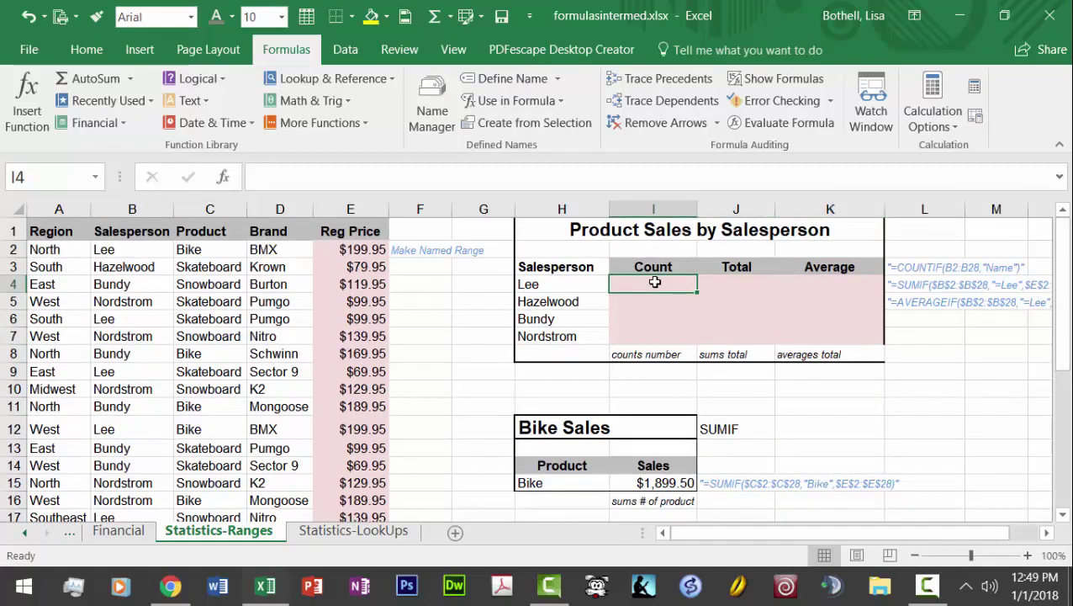
click(124, 252)
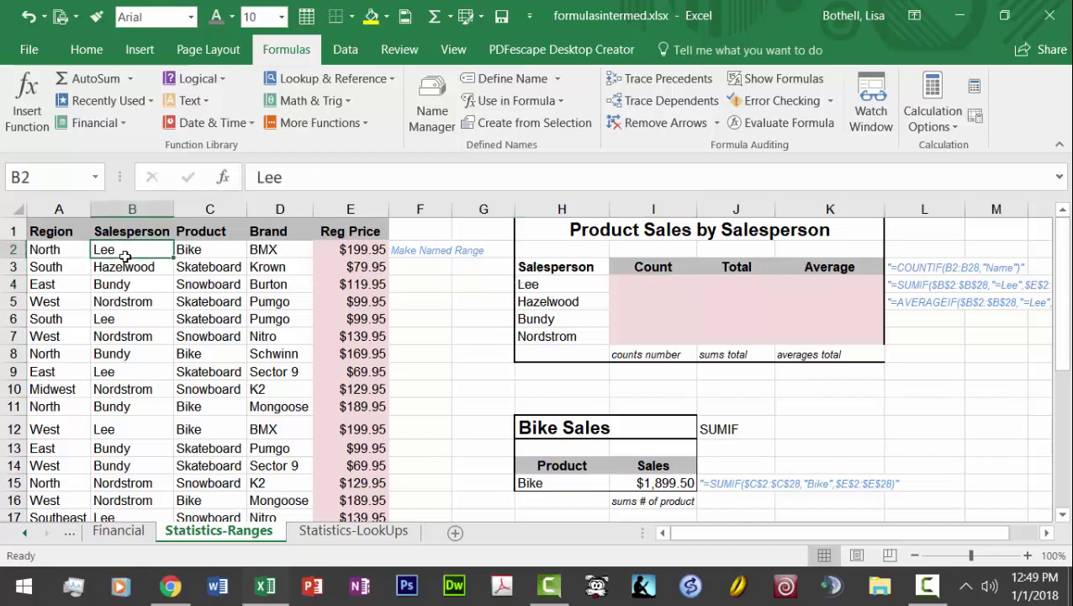
click(656, 271)
click(657, 284)
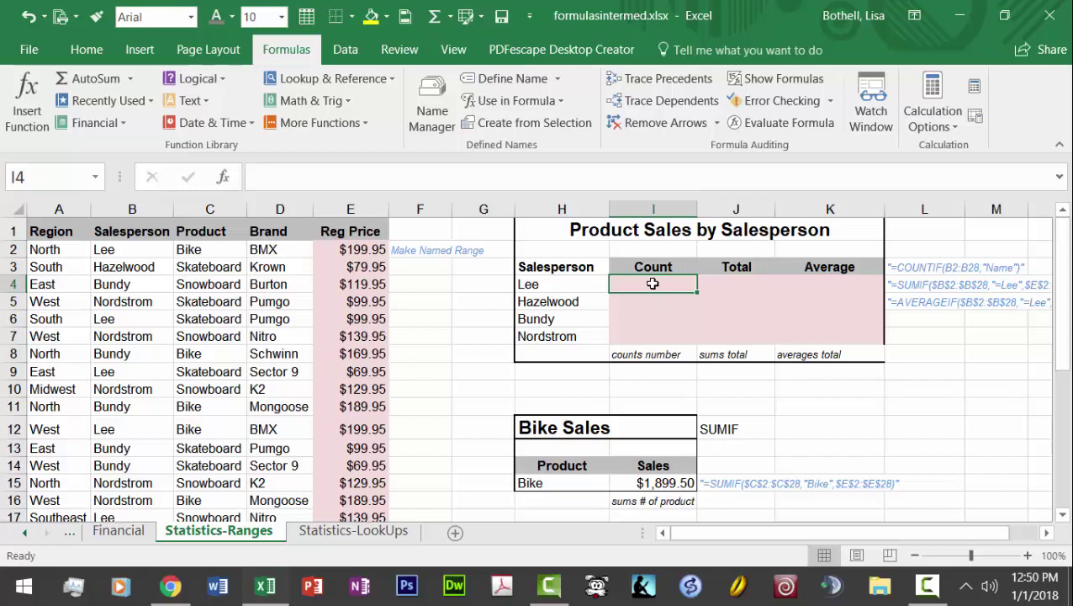
click(542, 284)
click(636, 287)
click(730, 284)
click(648, 290)
click(149, 392)
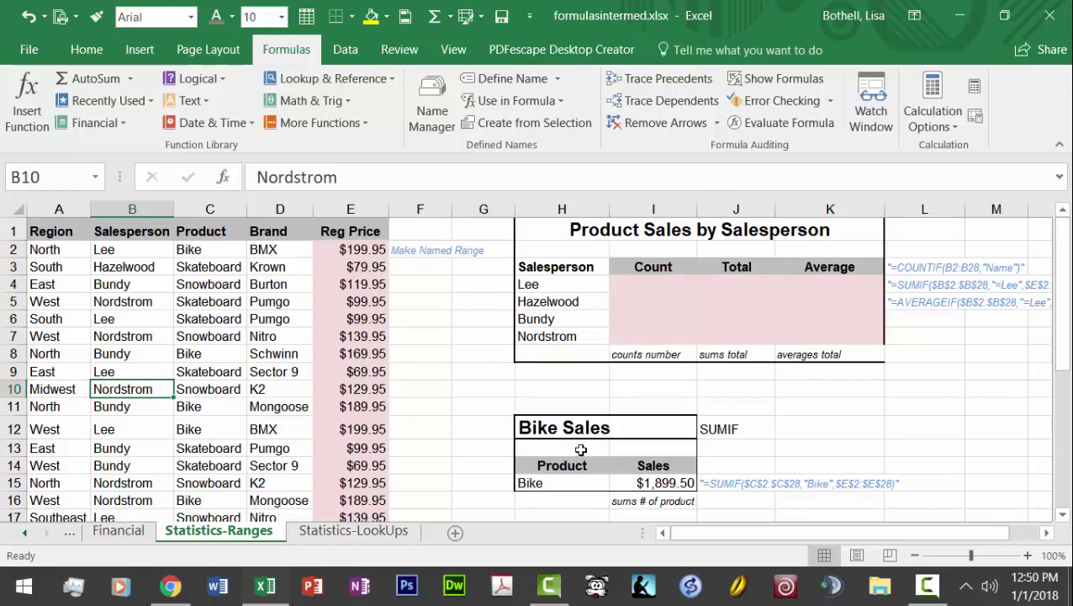
click(644, 287)
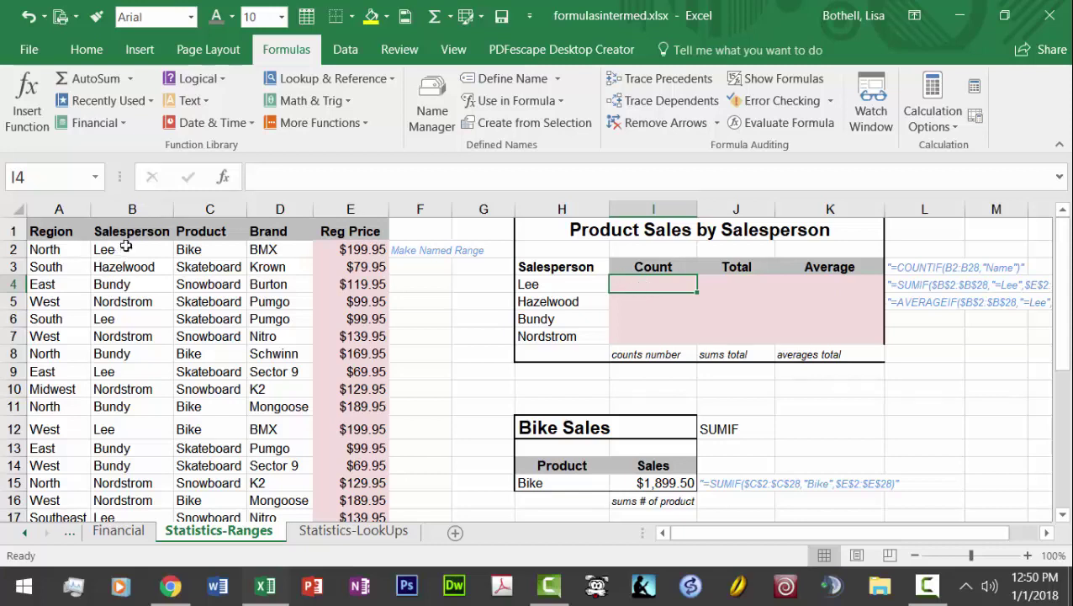
click(132, 209)
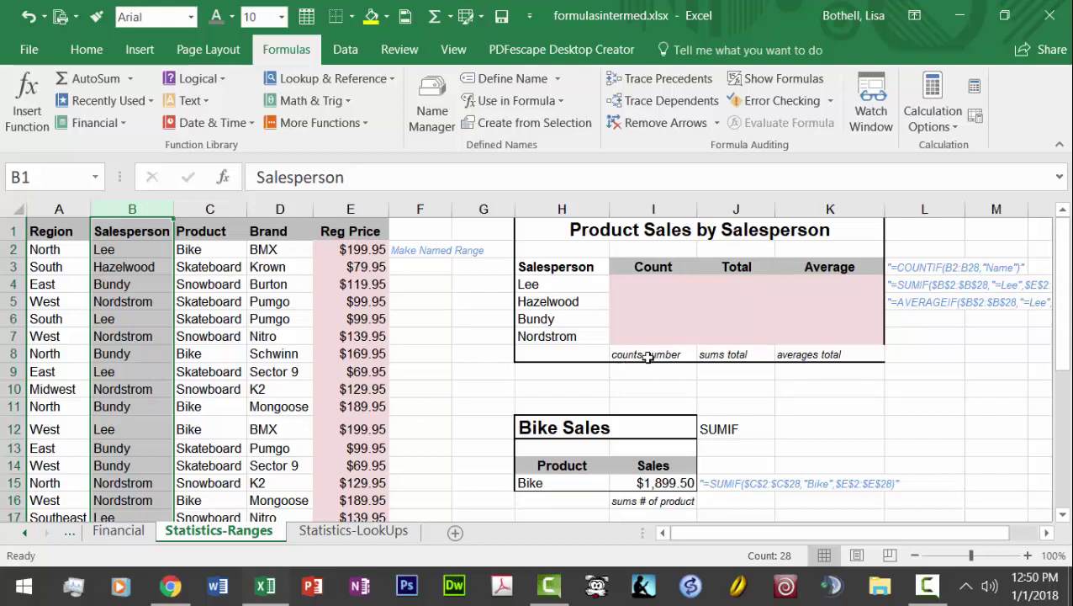
click(225, 261)
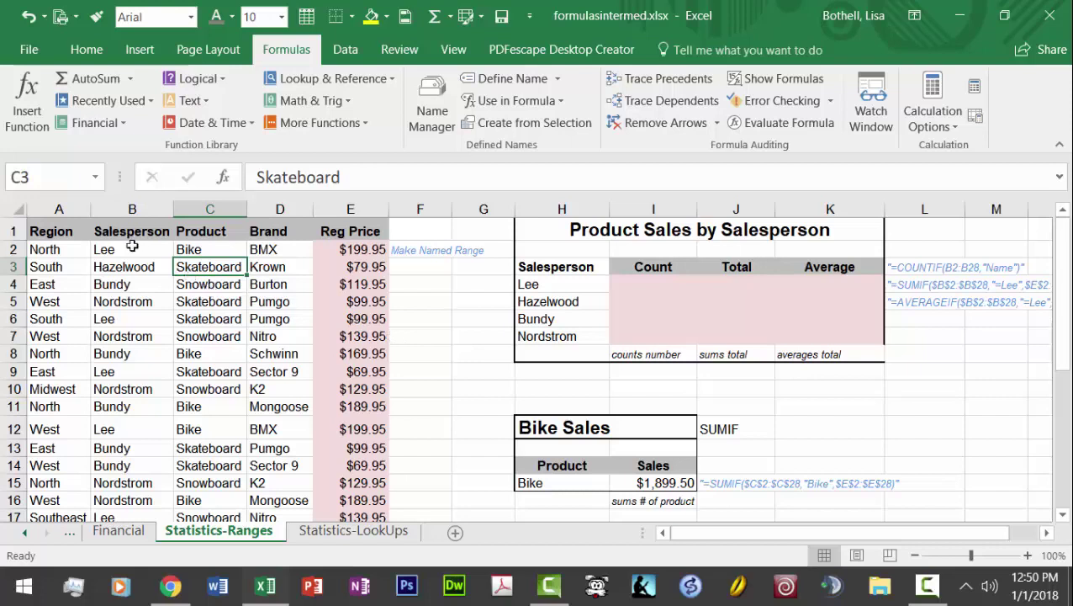
click(646, 285)
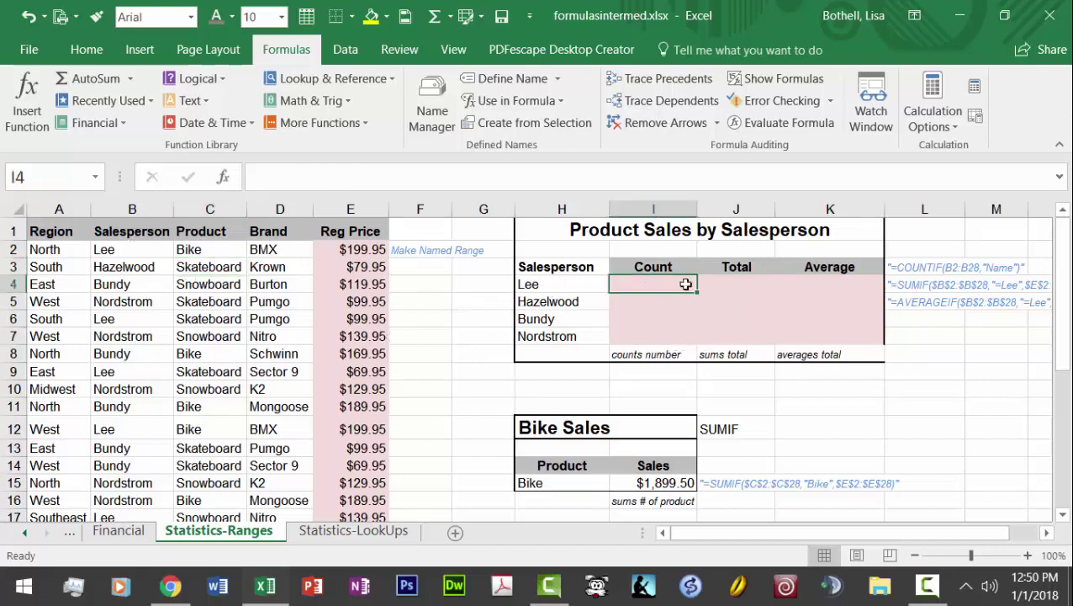
Review the Count cells I4:I7 and the COUNTIF example formula in L3
click(920, 268)
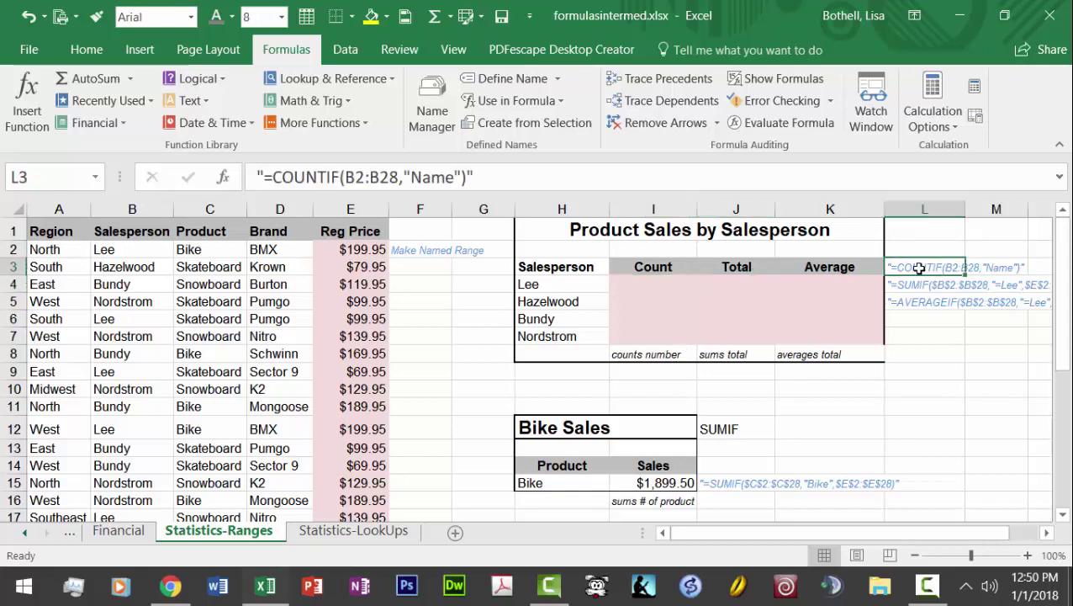
click(631, 285)
click(632, 305)
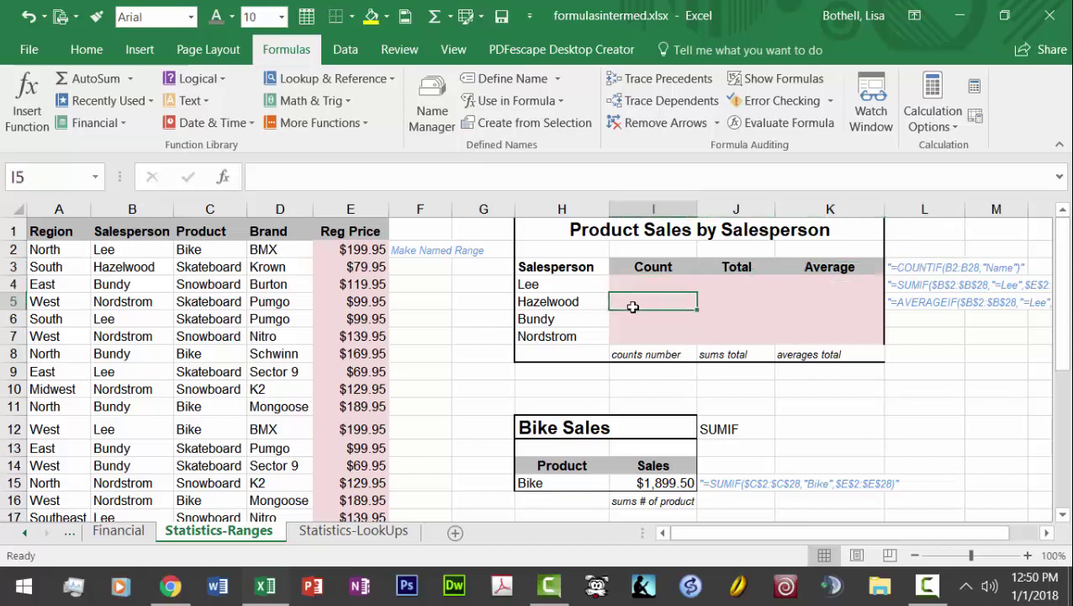
click(631, 319)
click(633, 334)
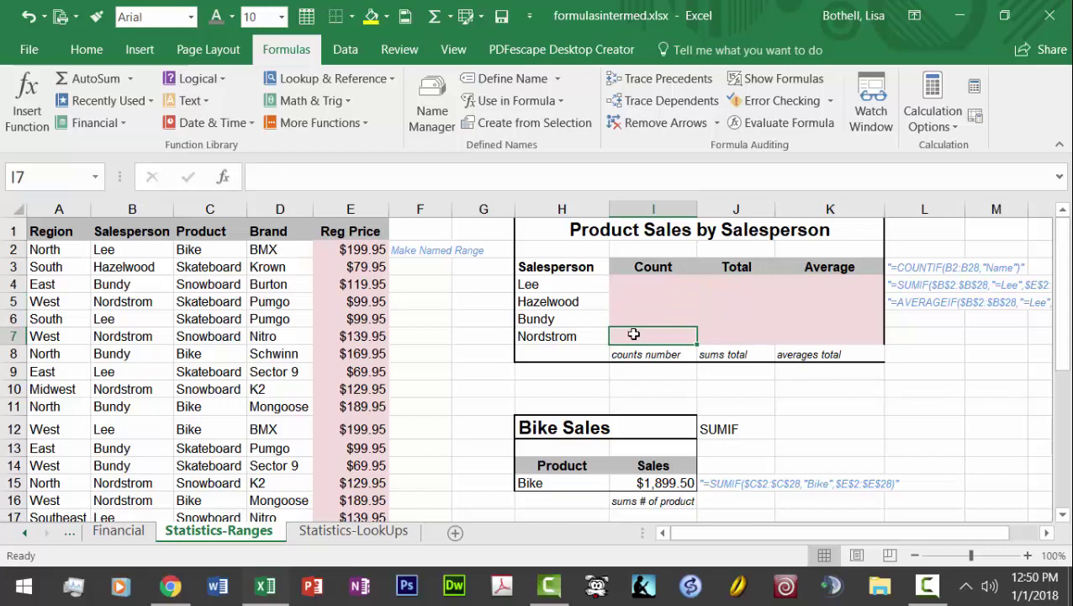
click(644, 283)
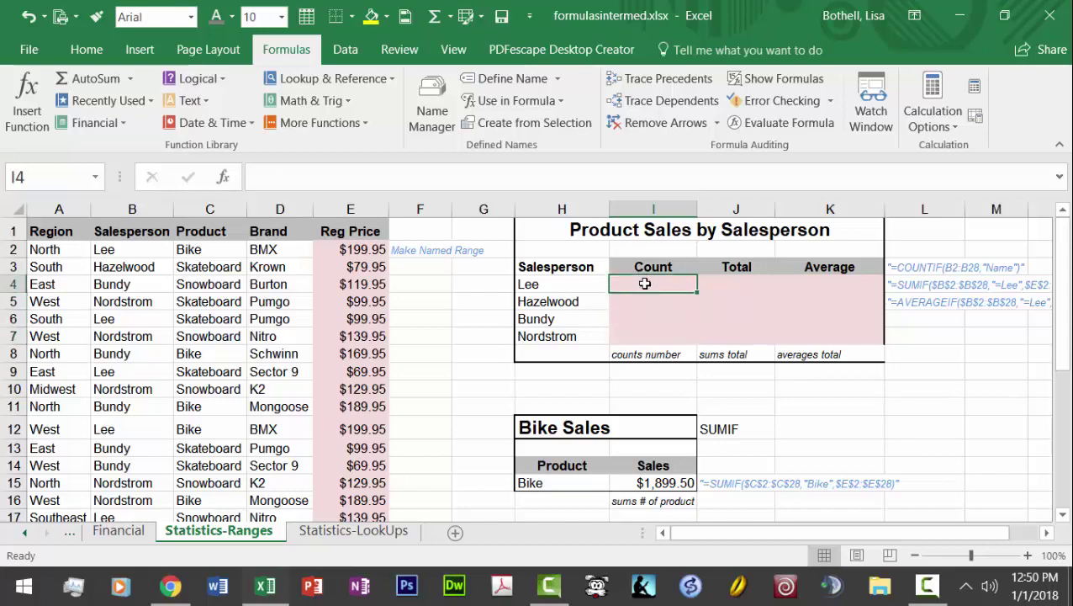
click(926, 268)
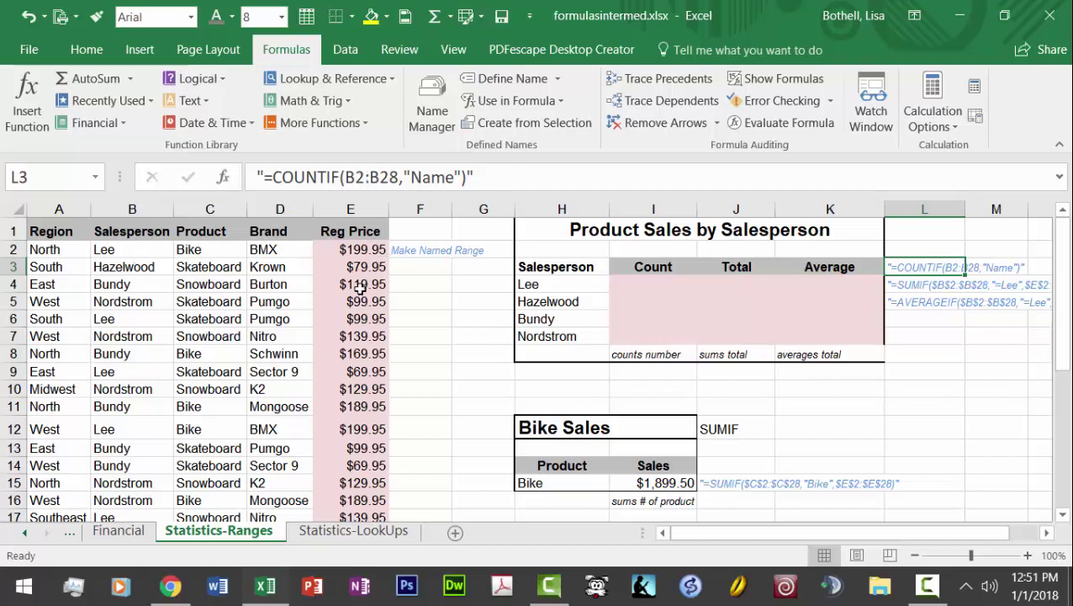
click(620, 286)
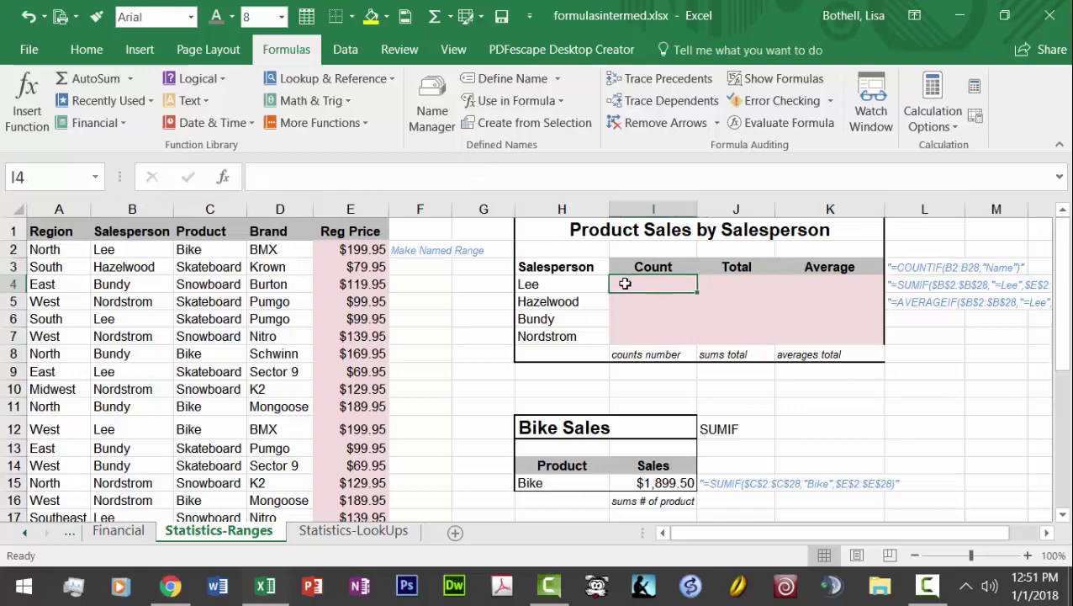
click(439, 311)
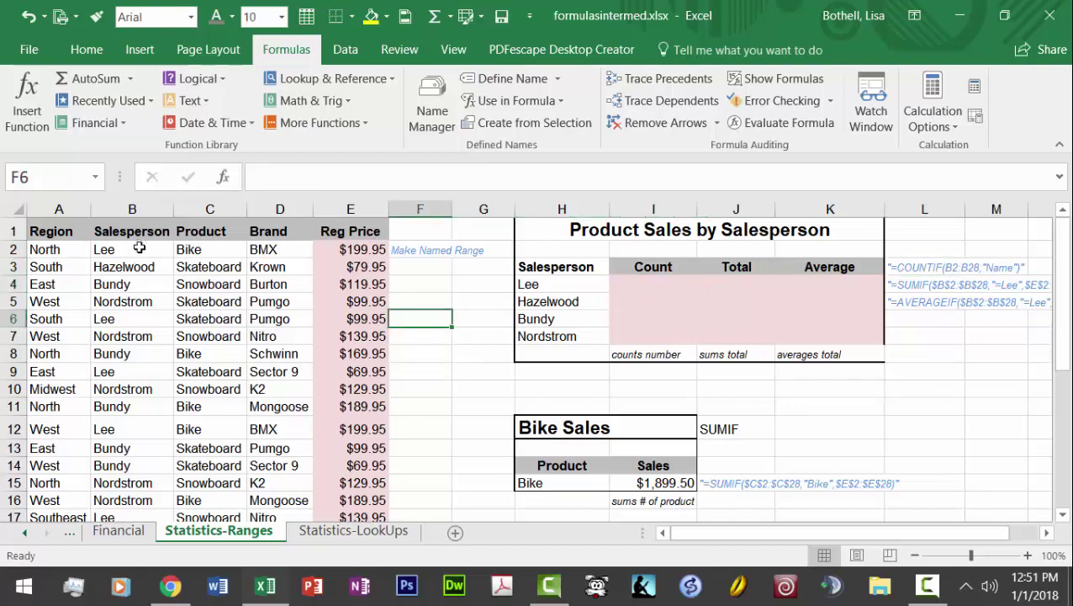
Name the salesperson cells B2:B28 'SalesRep' in the Name Box
drag(139, 248, 144, 487)
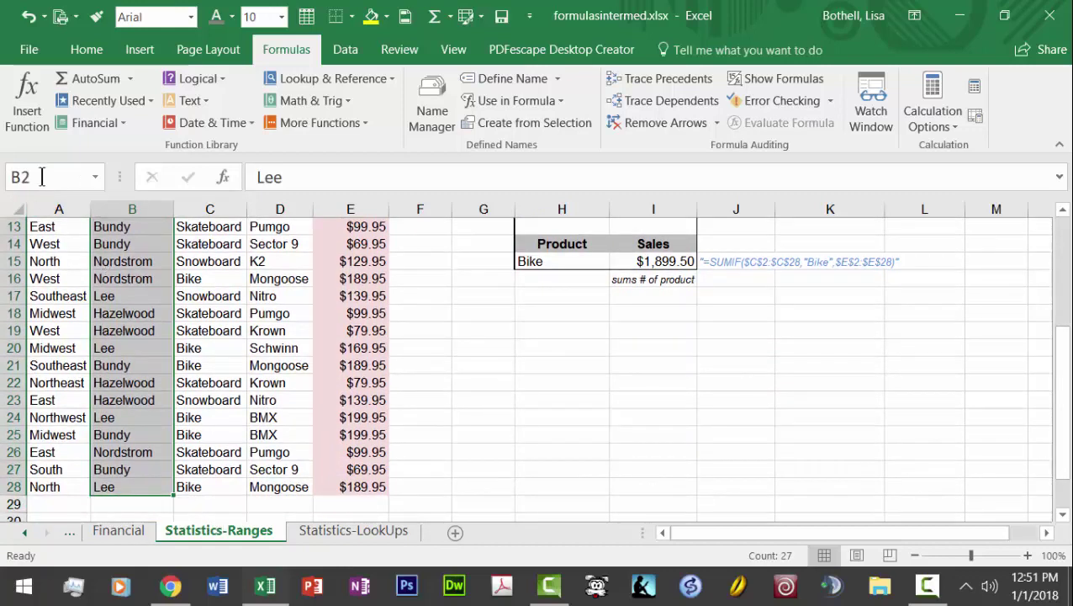
click(39, 177)
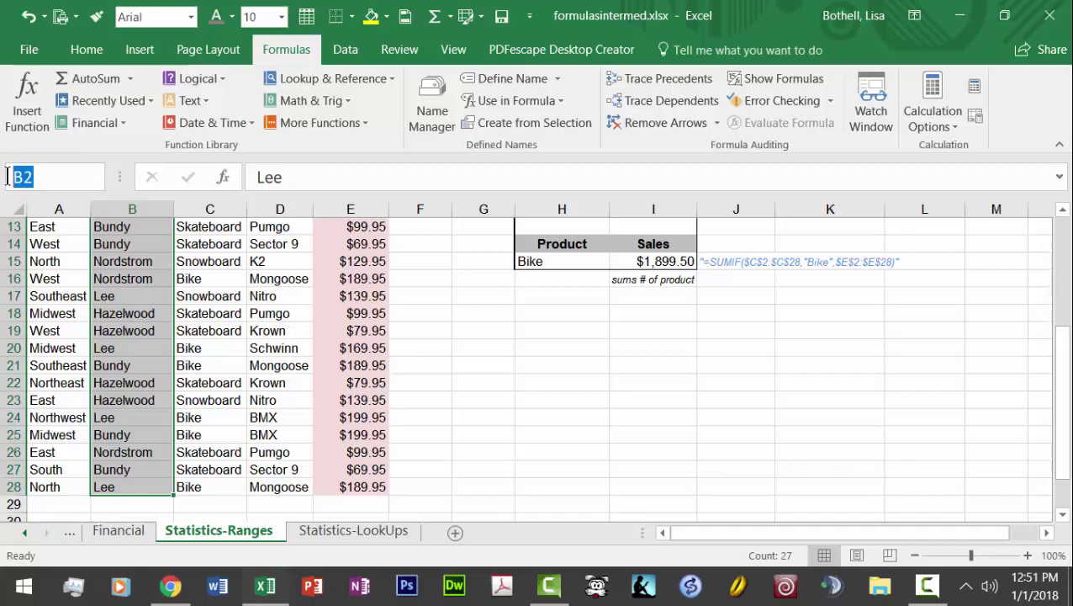
text(SalesRep)
key(Return)
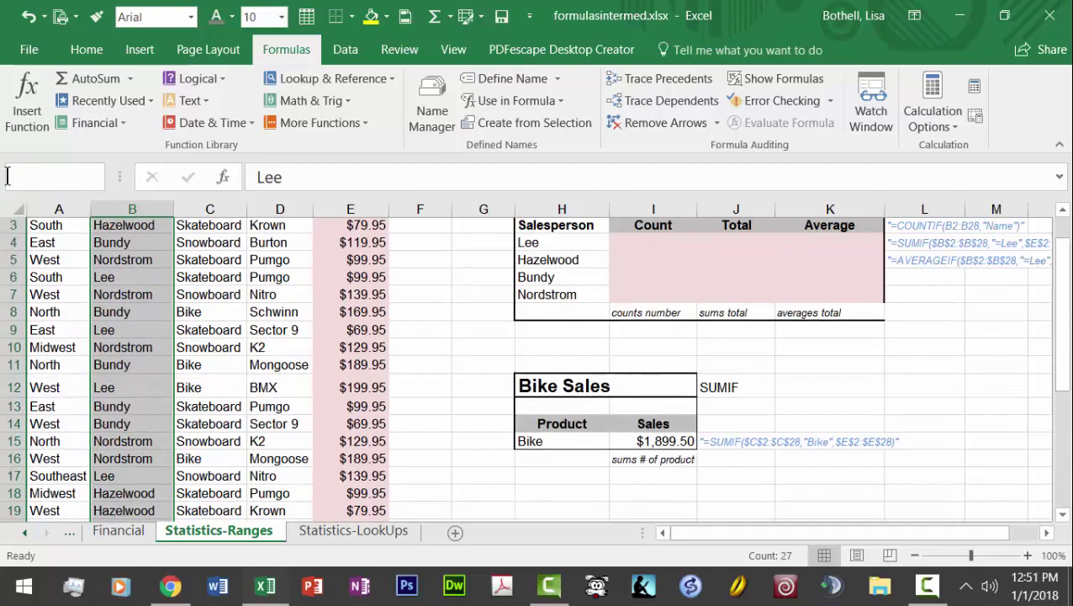
Copy the sample =COUNTIF(B2:B28,"Name") text from L3 into Lee's count cell I4
click(666, 280)
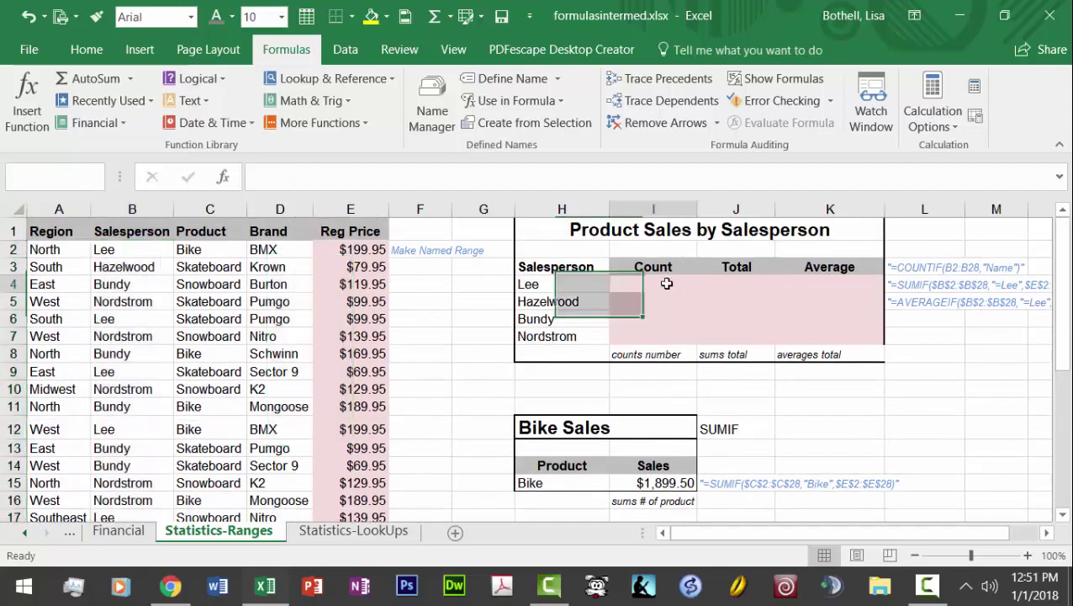
click(917, 265)
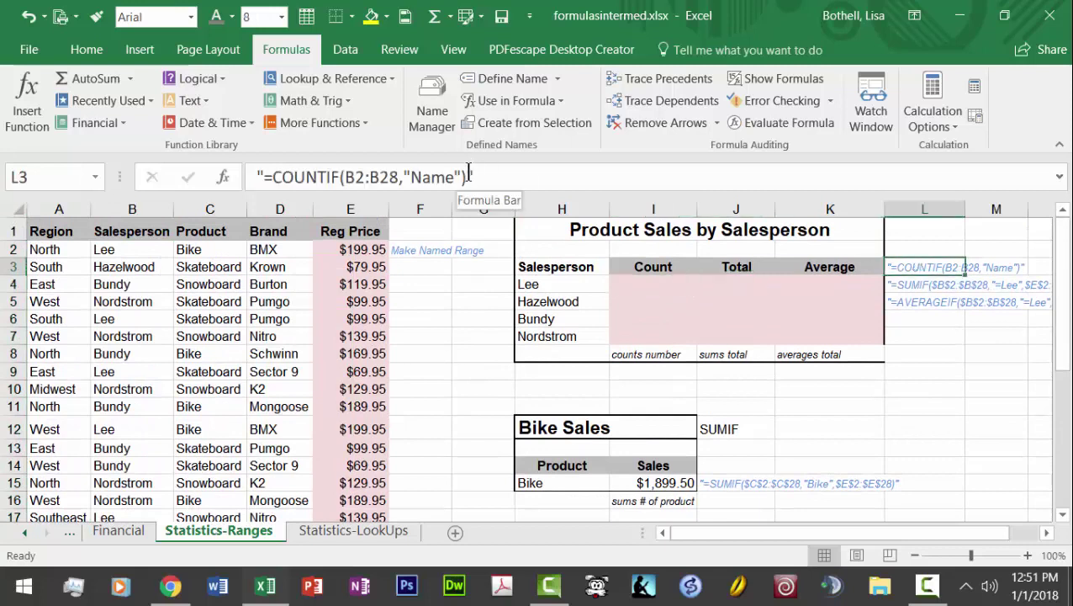
drag(465, 177, 265, 171)
key(ctrl+c)
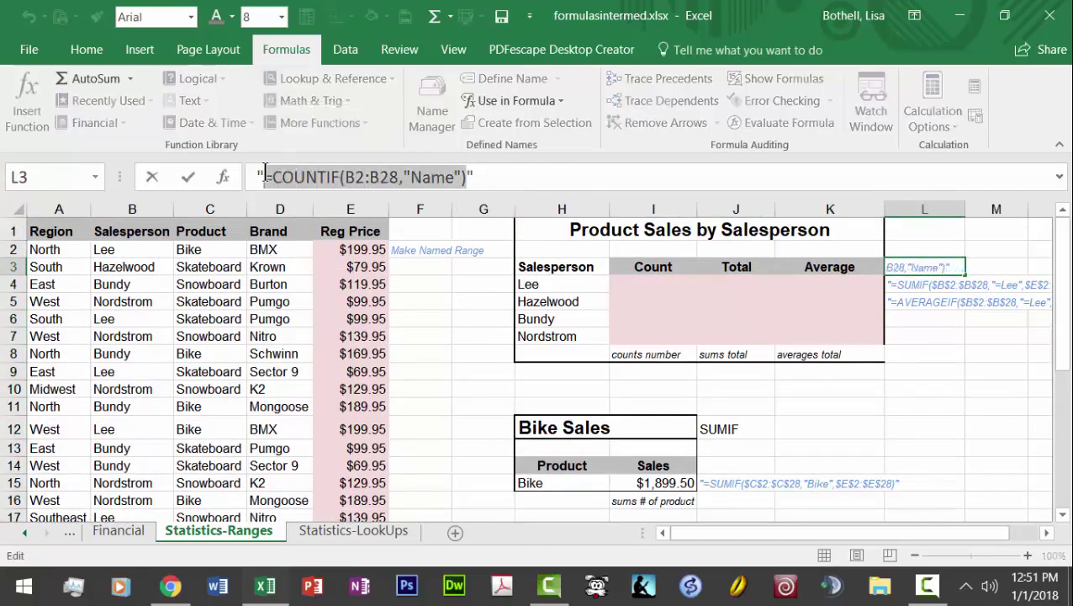
click(633, 284)
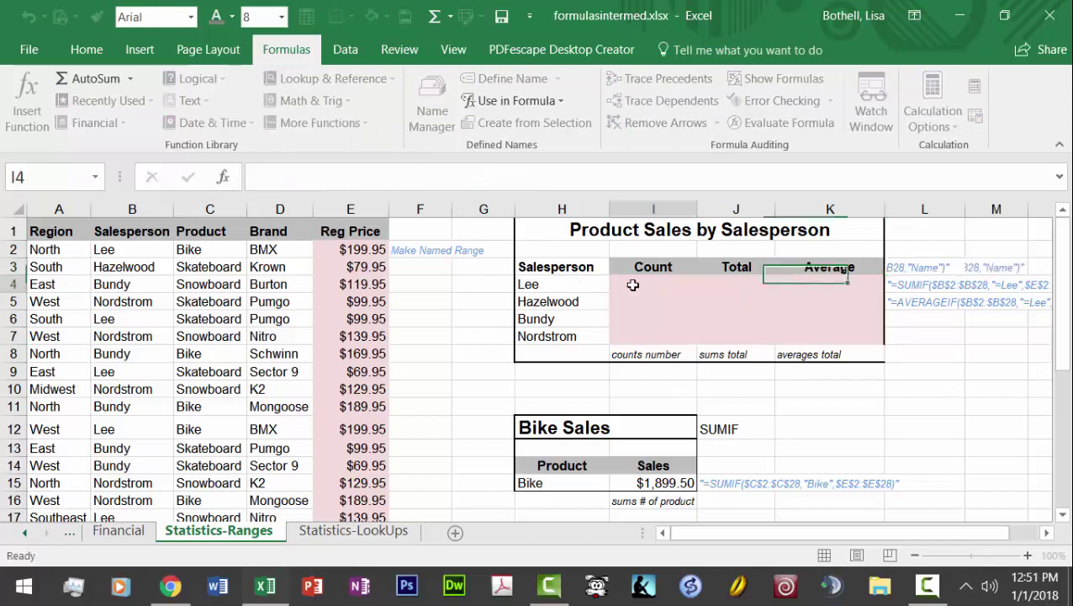
key(ctrl+v)
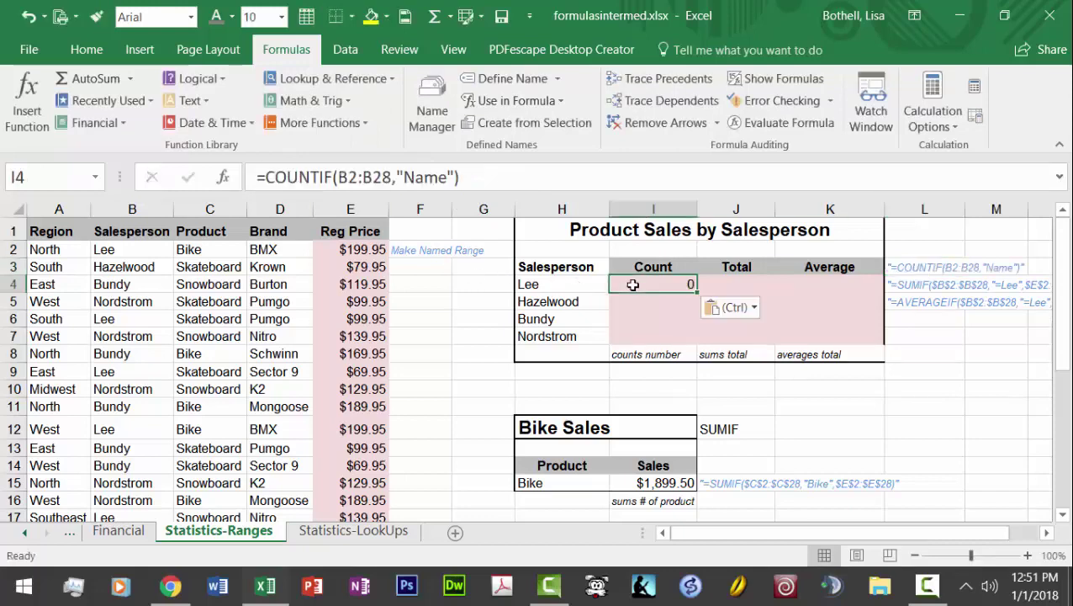
click(431, 178)
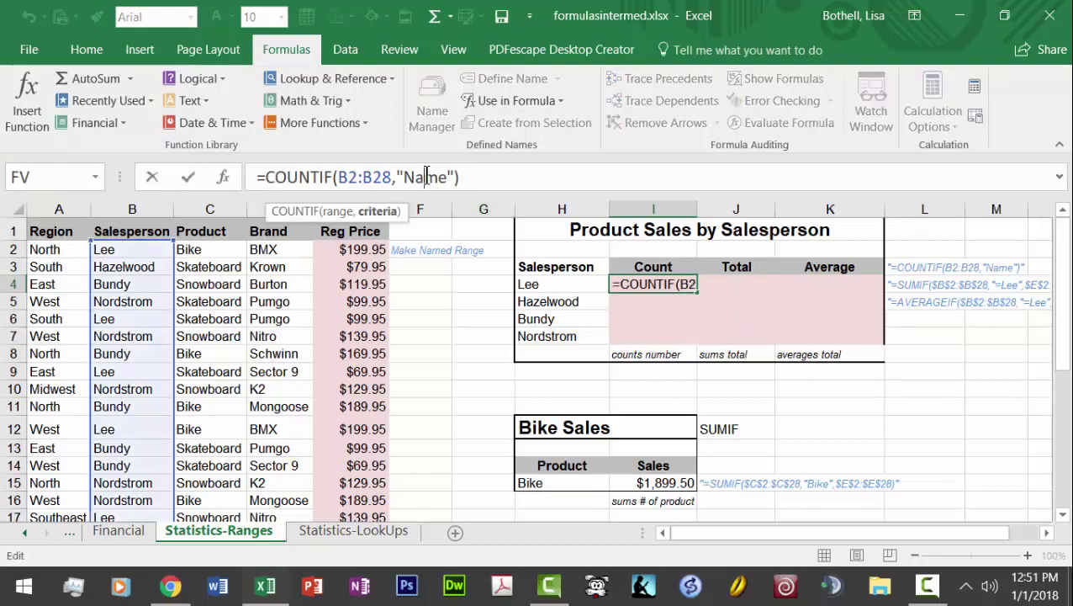
Change I4's COUNTIF criterion from "Name" to "Lee", giving a count of 8
click(162, 175)
key(Down)
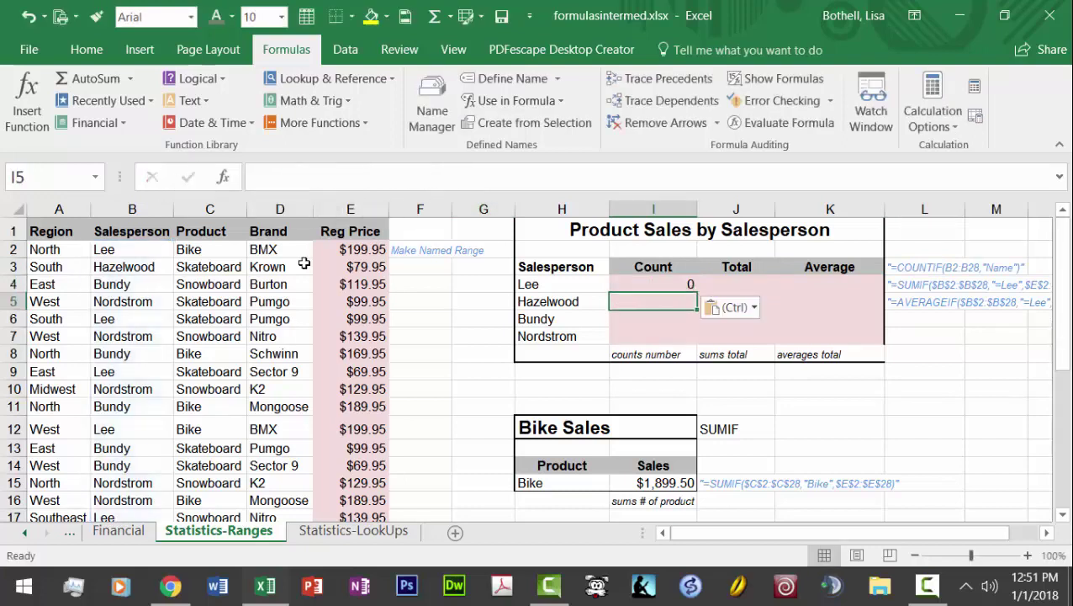
click(660, 286)
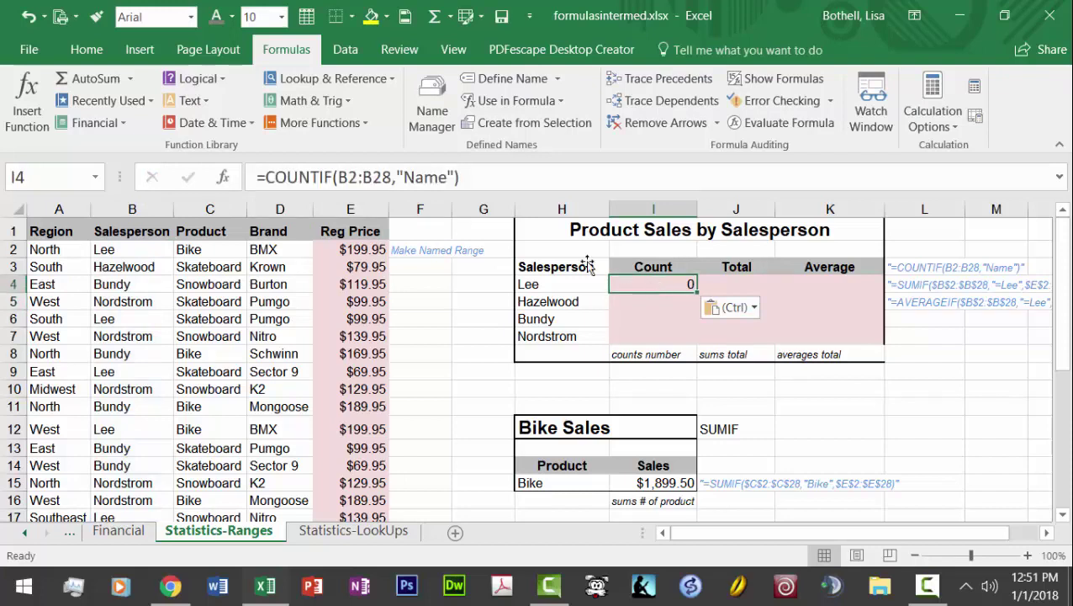
click(438, 177)
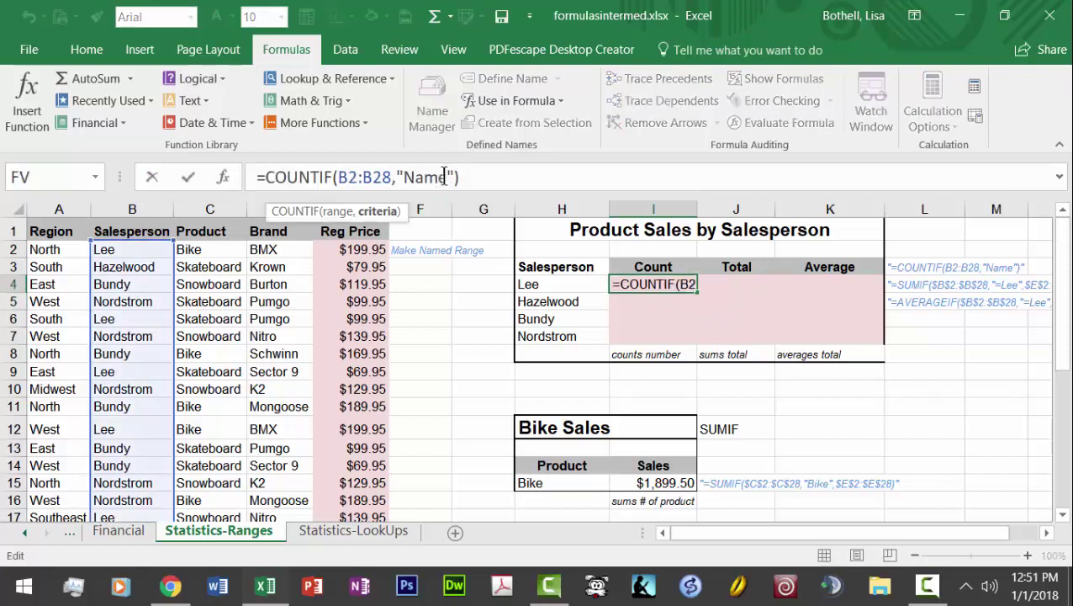
drag(444, 176, 406, 177)
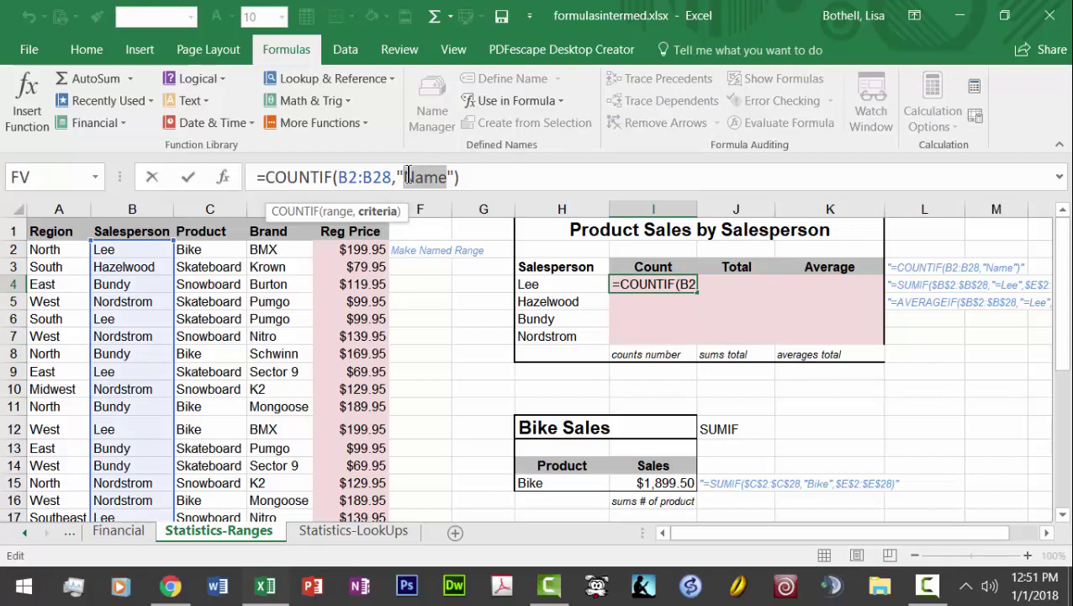
text(Lee)
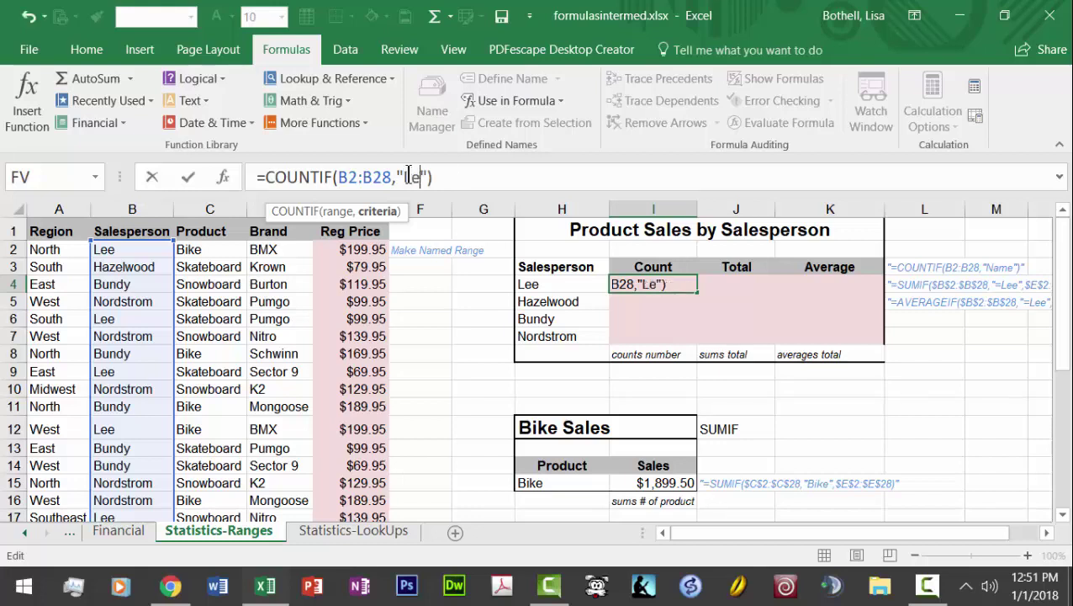
key(Return)
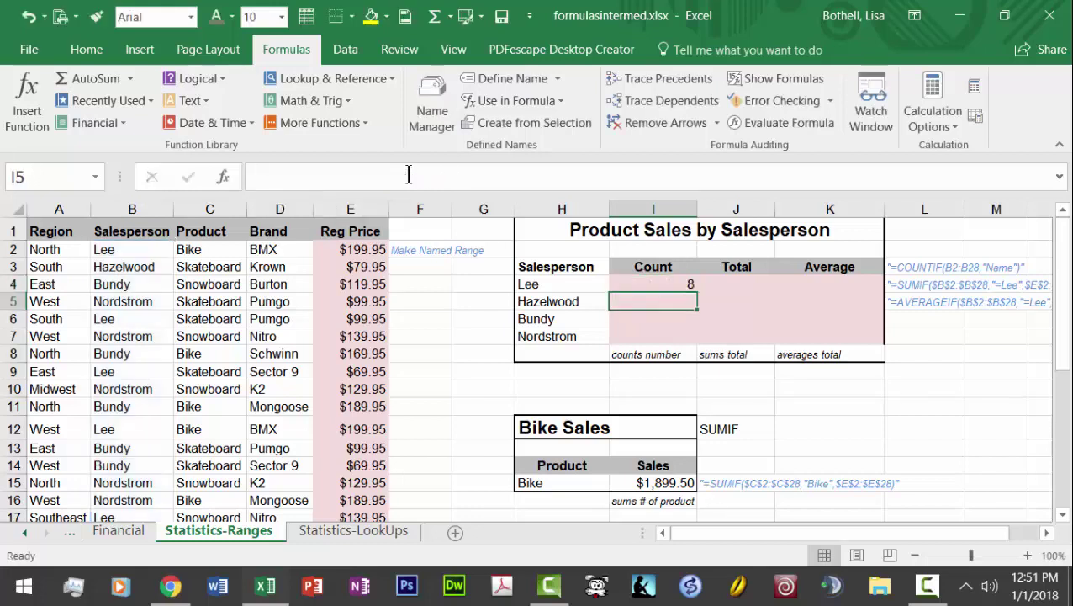
Copy Lee's count formula from I4 into Hazelwood's count cell I5
click(648, 285)
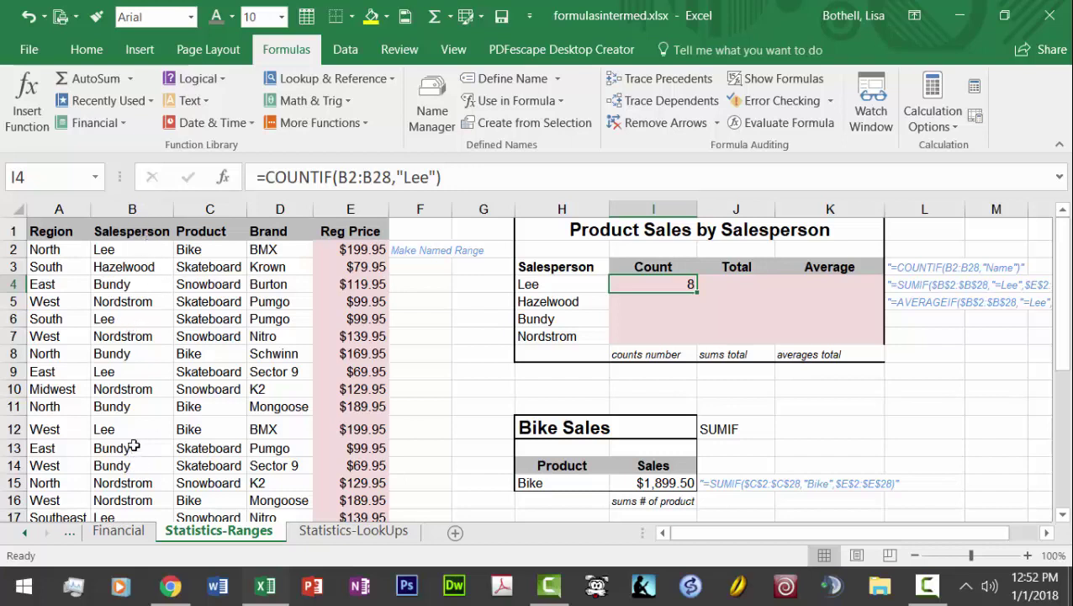
key(ctrl+c)
click(649, 303)
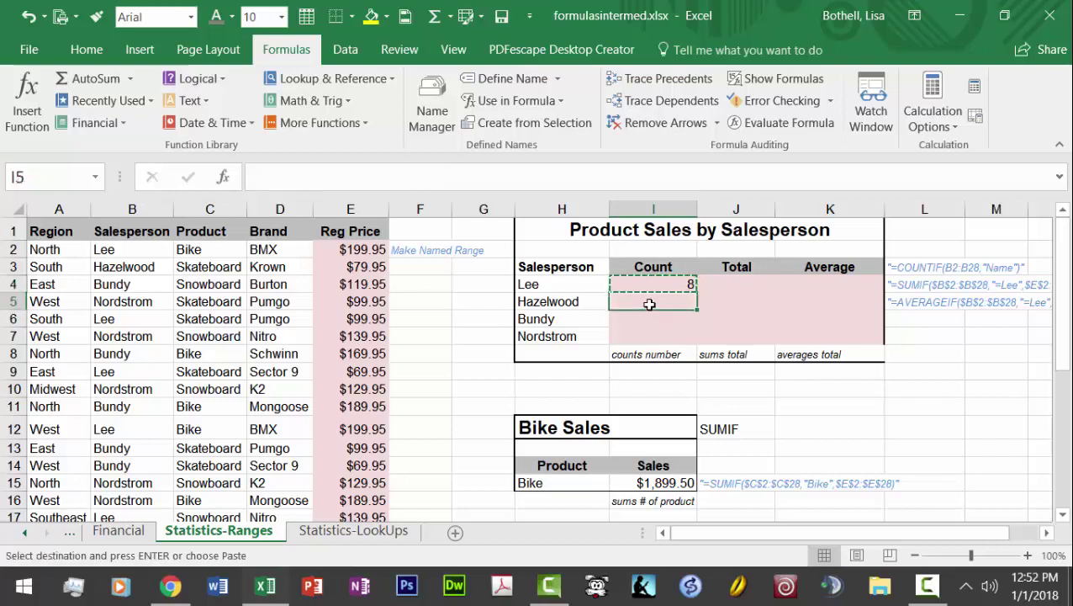
key(ctrl+v)
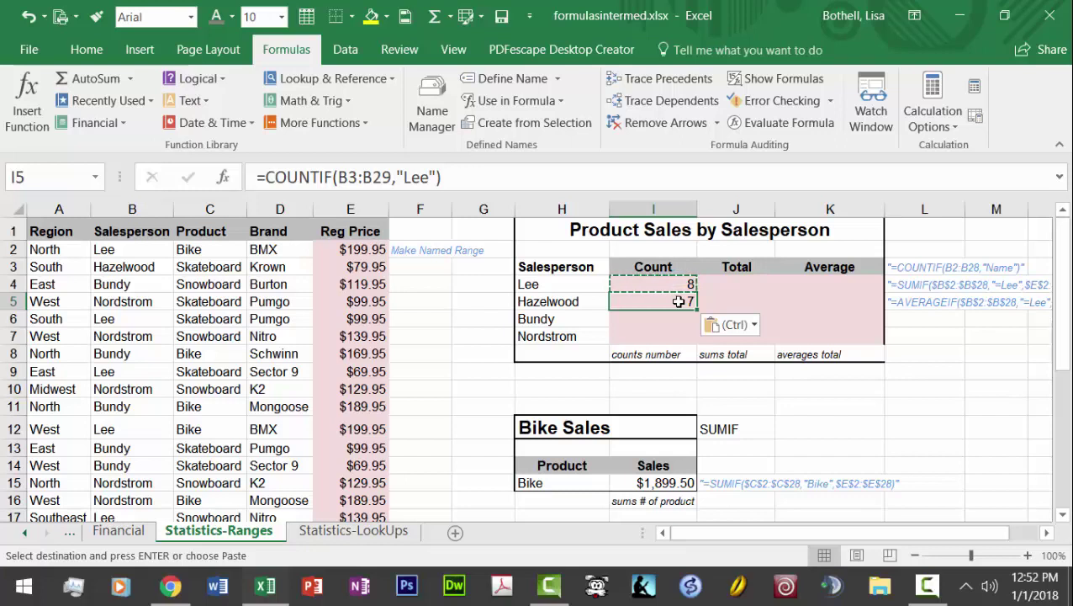
Compare ranges: I4 uses B2:B28 while the copy in I5 shifted to B3:B29
click(660, 281)
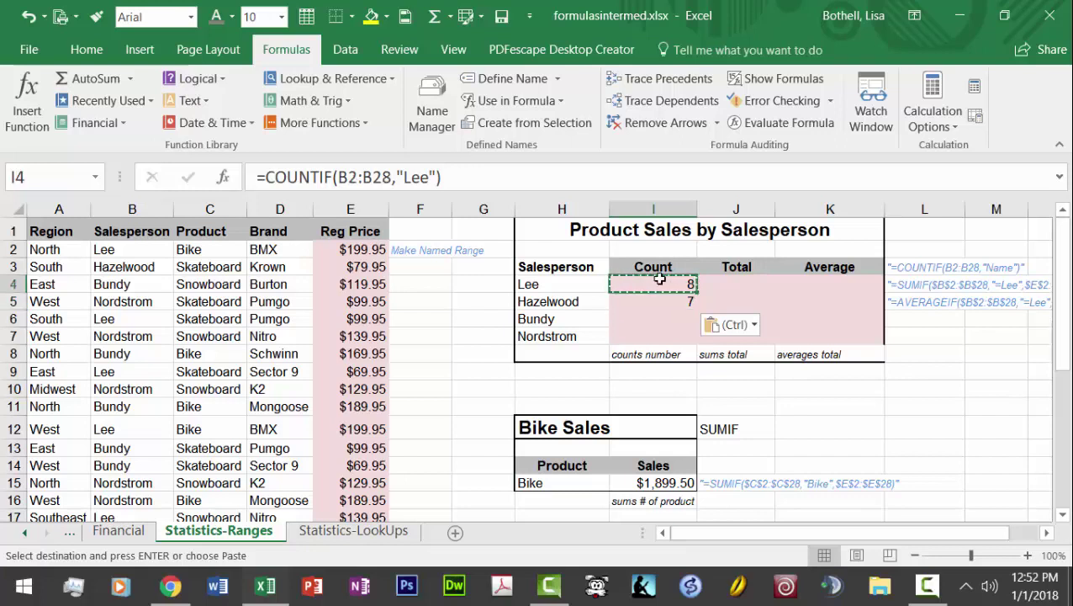
click(354, 177)
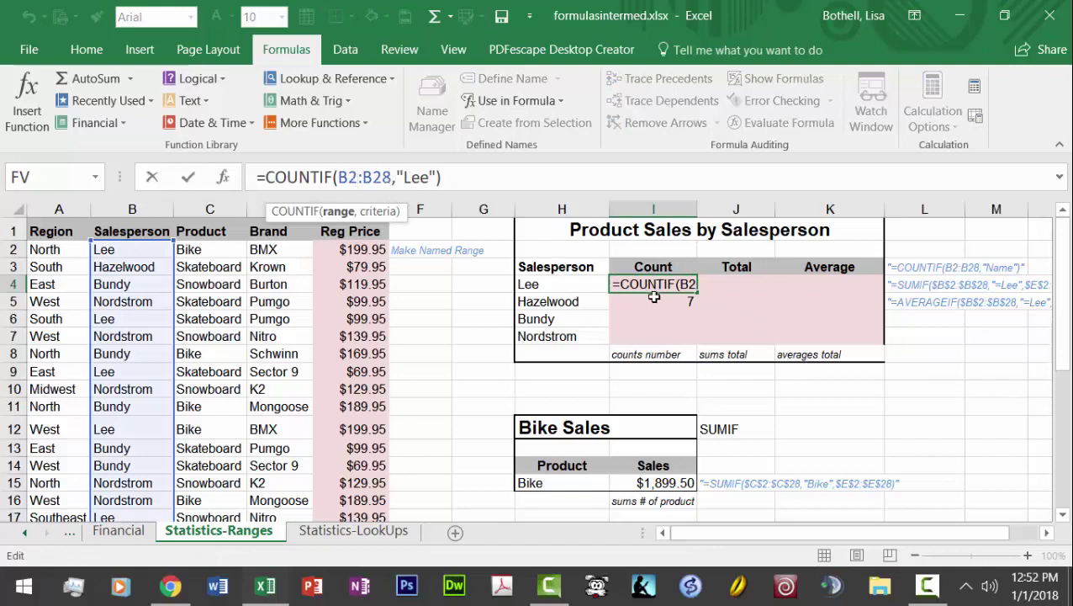
key(Return)
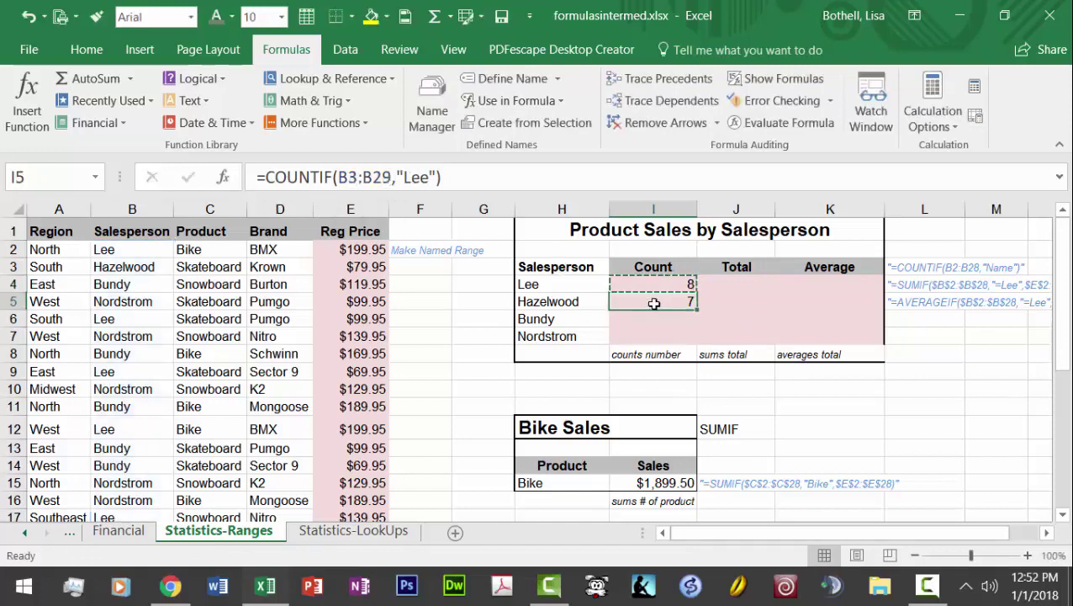
click(339, 177)
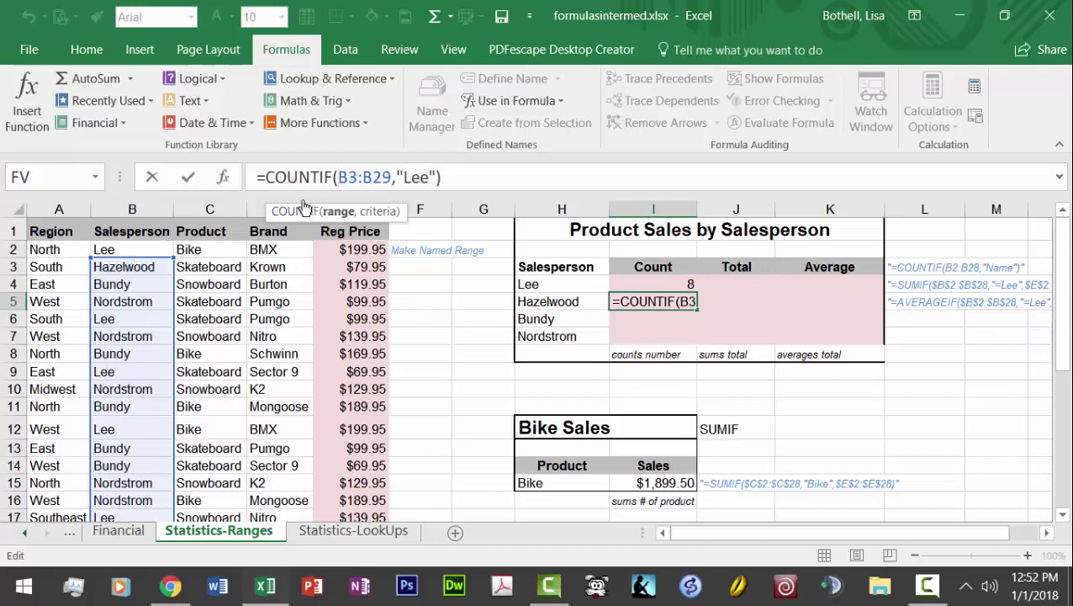
click(154, 180)
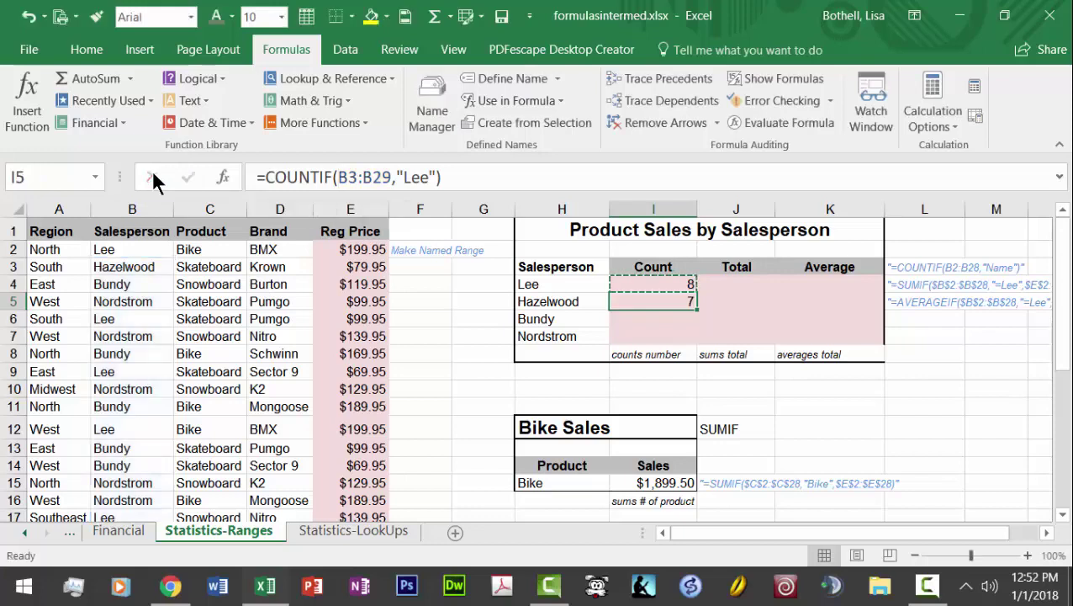
click(428, 303)
click(681, 301)
key(Up)
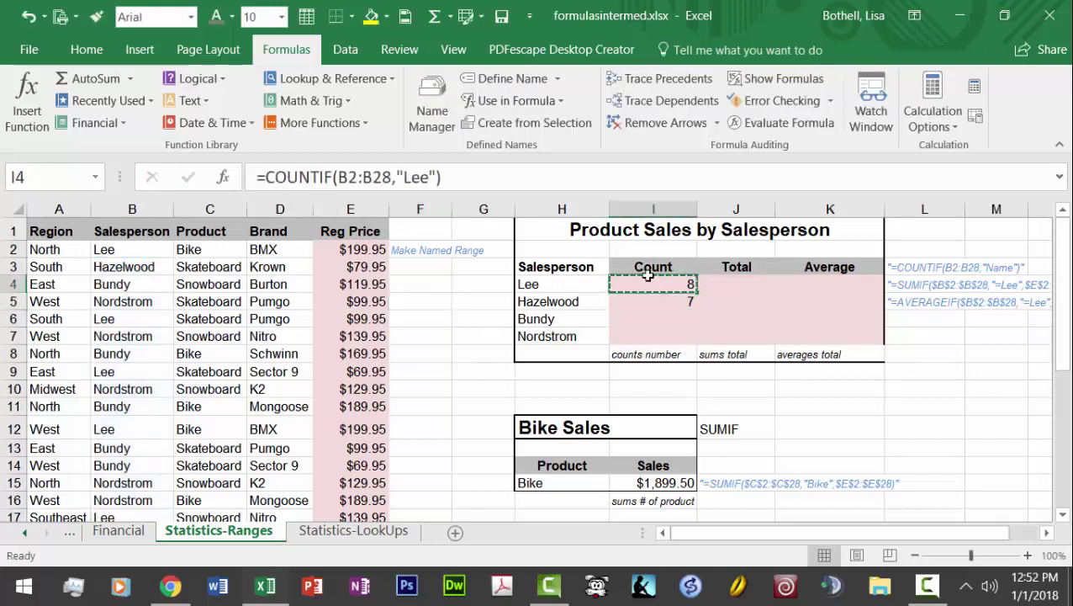
Make I4's range absolute as $B$2:$B$28 with F4
click(338, 177)
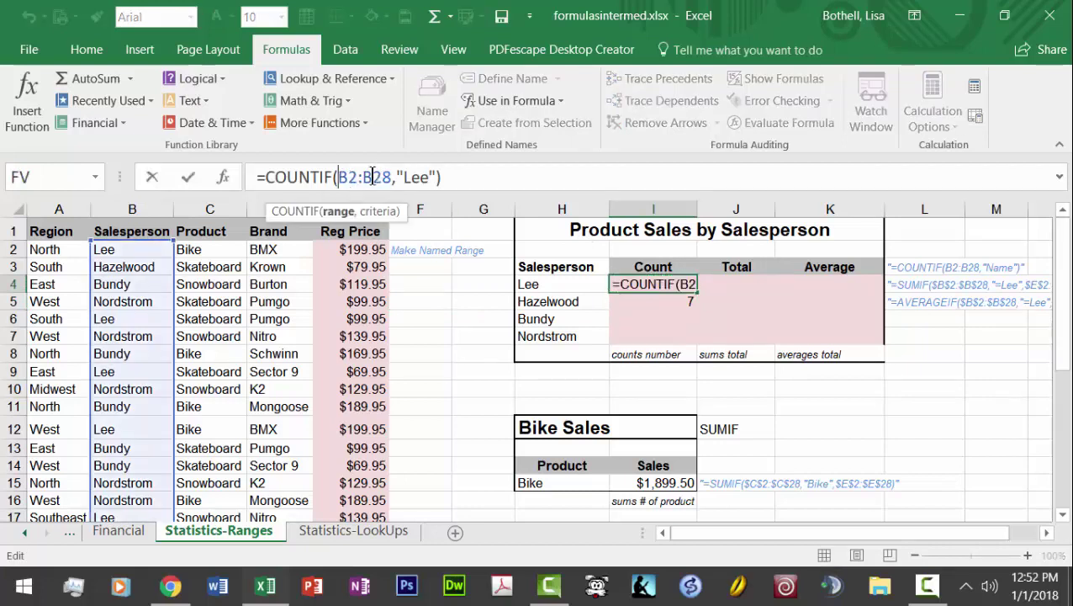
drag(392, 177, 340, 177)
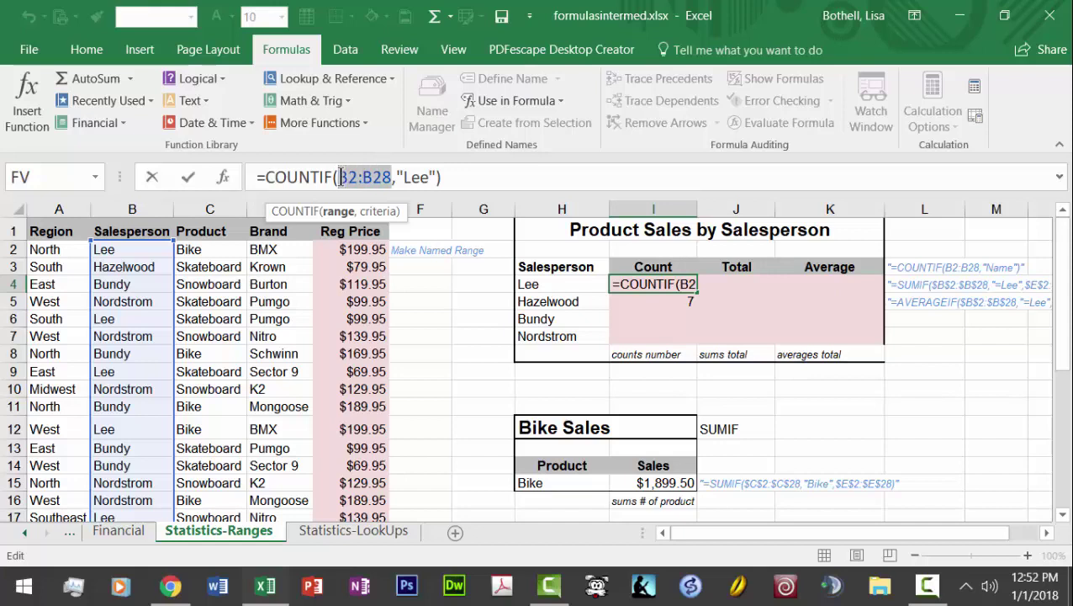
key(F4)
key(Return)
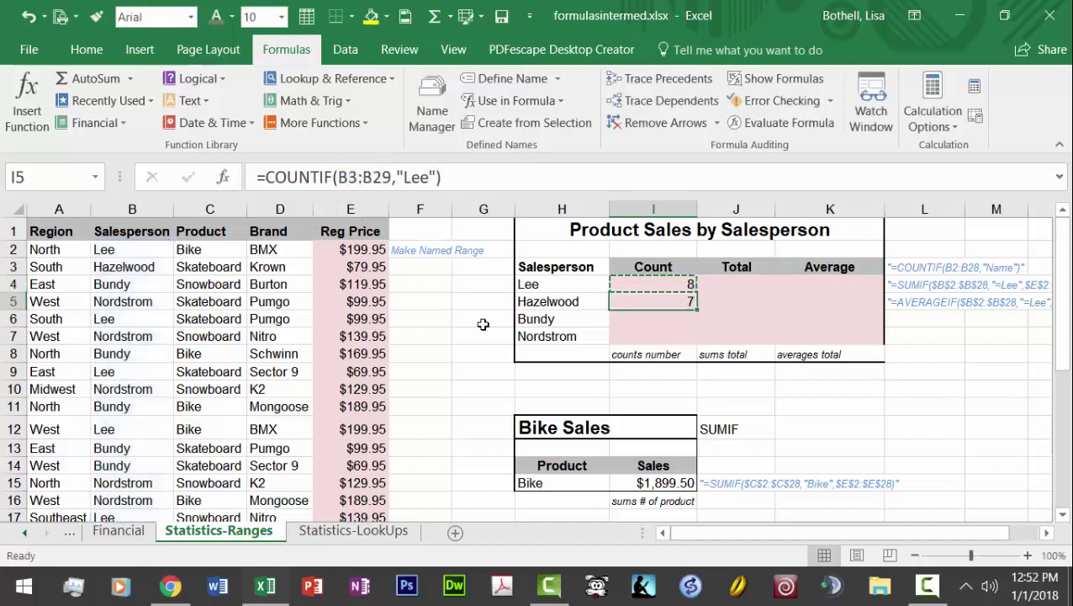
Paste I4's locked formula into I5 and change its criterion to "Hazelwood", giving 5
click(659, 288)
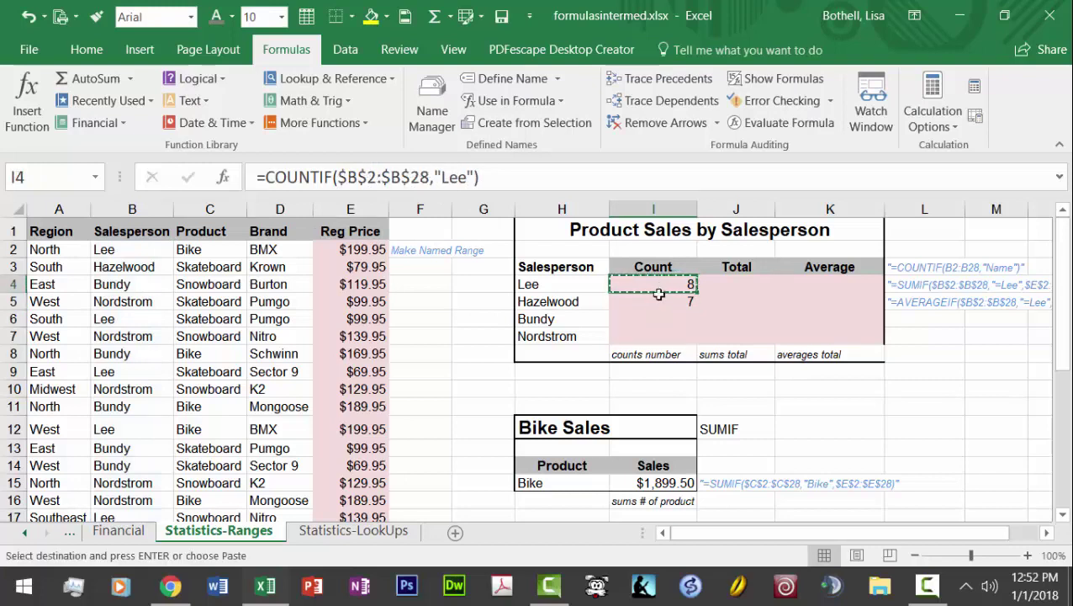
click(660, 308)
key(ctrl+v)
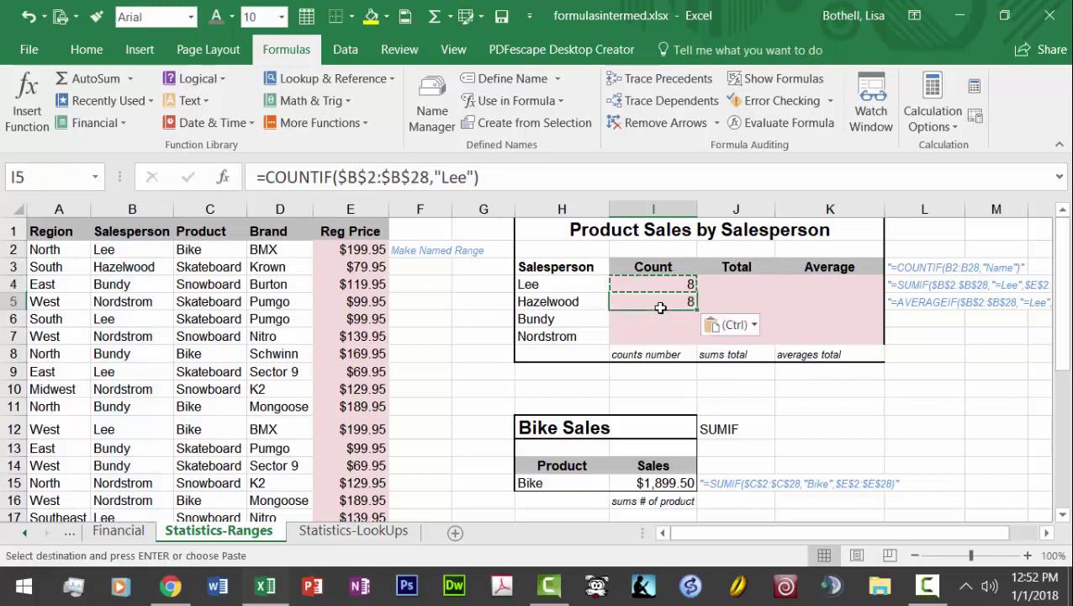
click(464, 177)
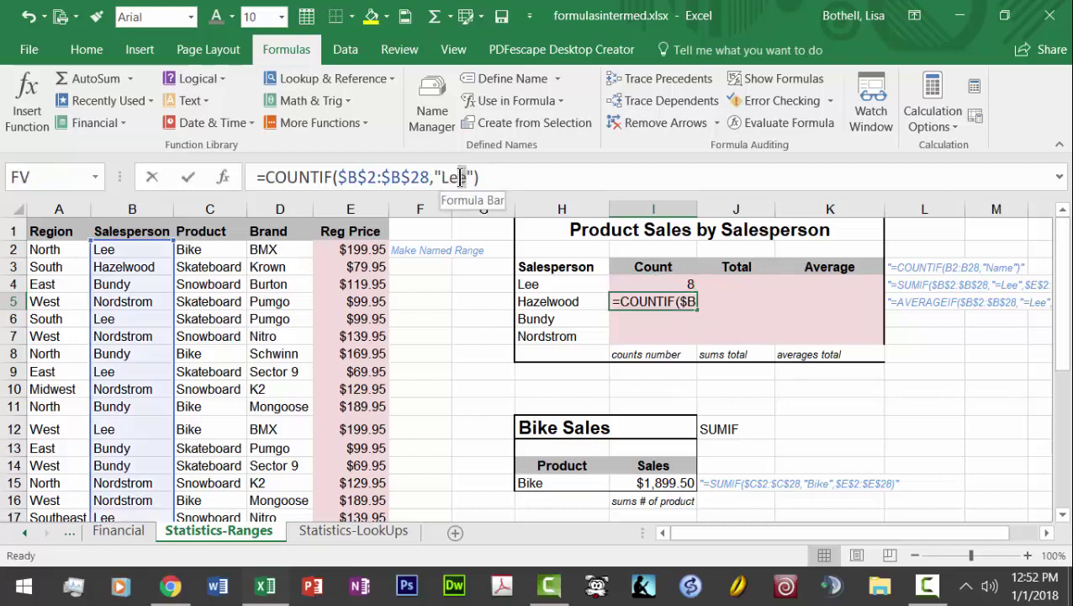
drag(464, 176, 442, 177)
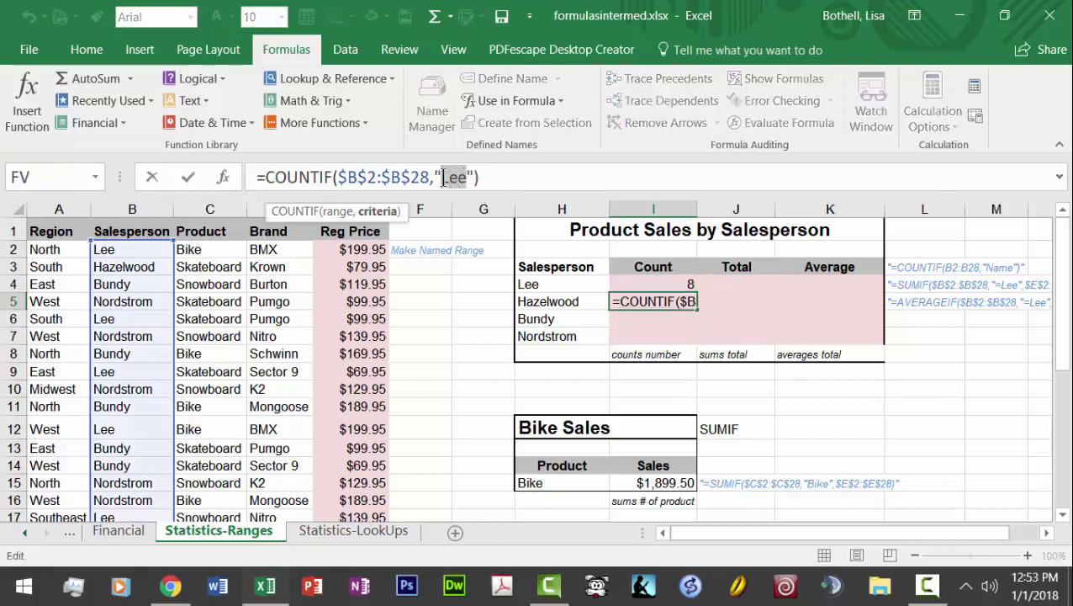
text(Hazelwood)
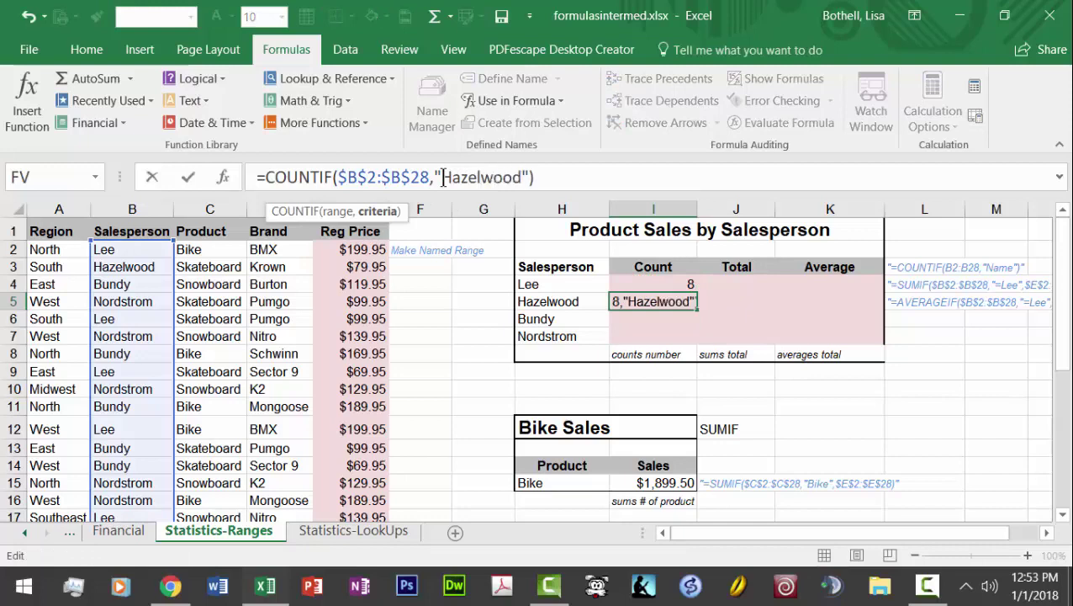
key(Return)
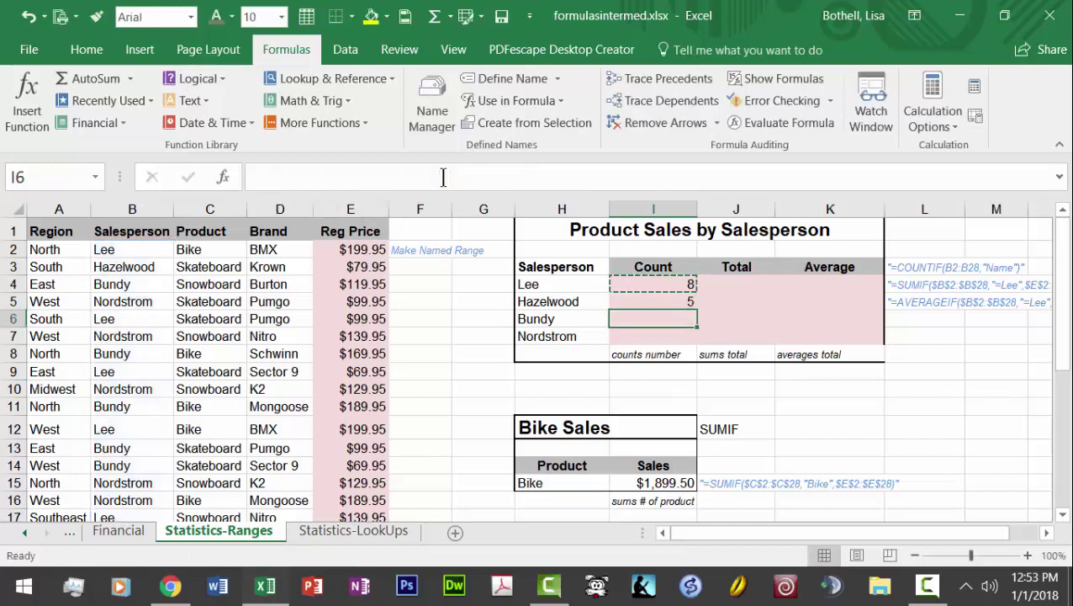
Attempt copying the Hazelwood formula text to I6, then undo and cancel, keeping I5 at 5
click(648, 301)
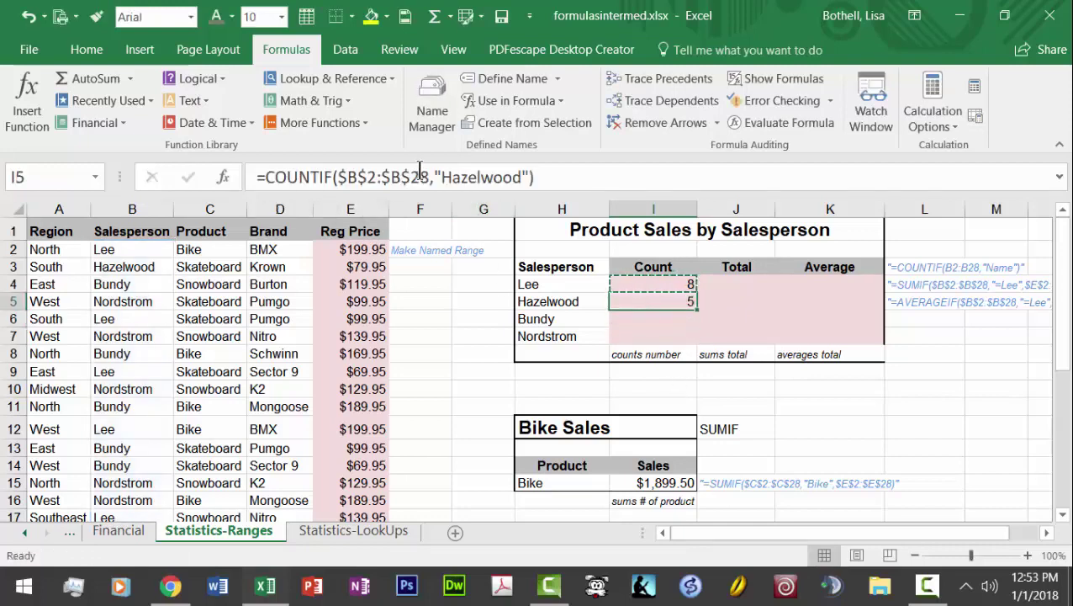
drag(430, 177, 347, 177)
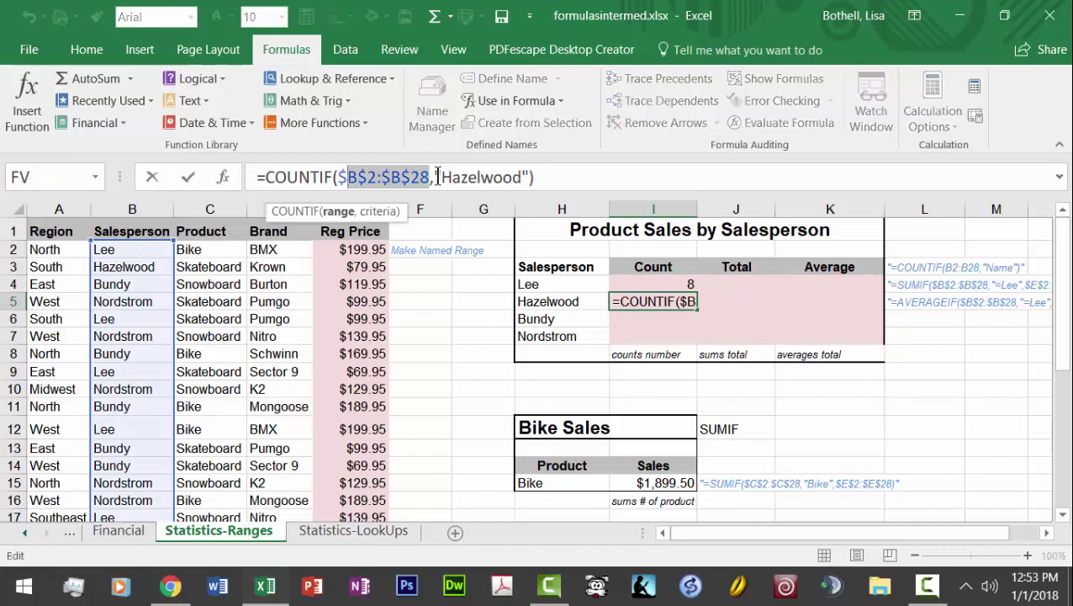
click(439, 177)
drag(538, 177, 217, 175)
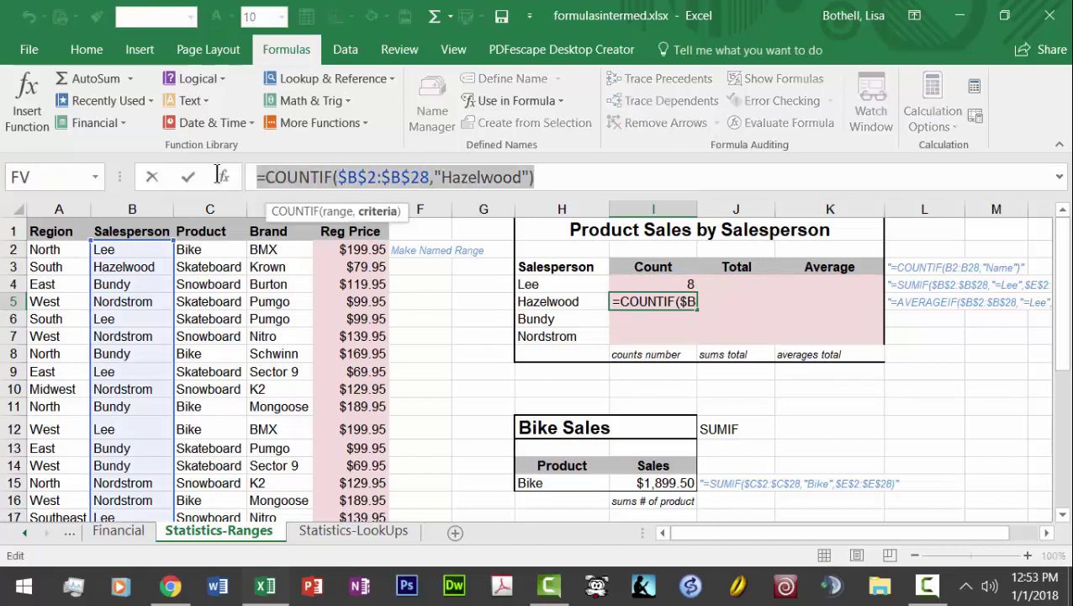
key(ctrl+c)
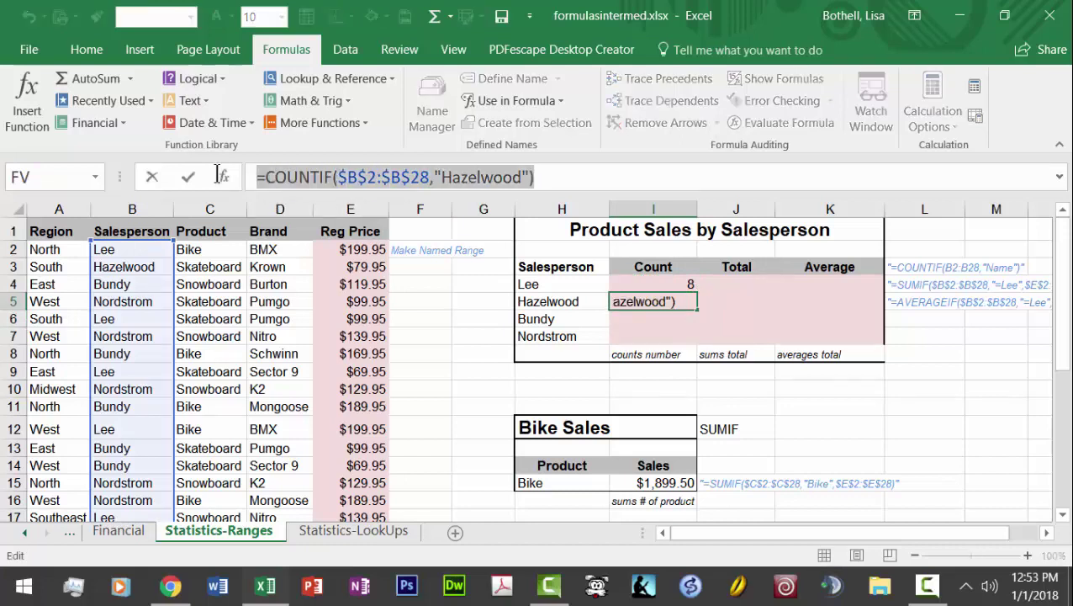
text(=)
click(629, 320)
key(ctrl+v)
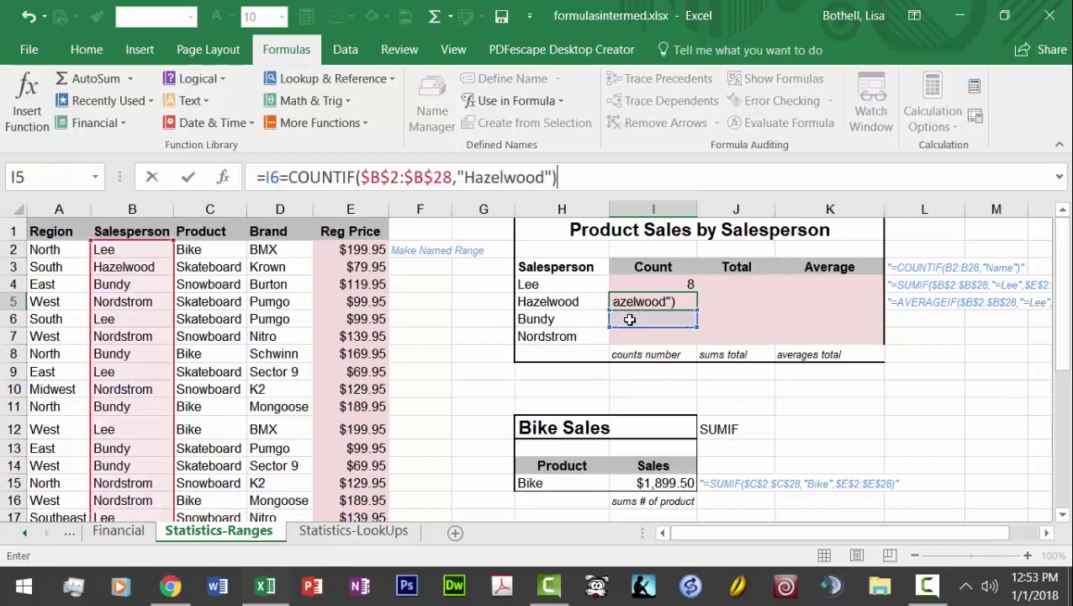
key(ctrl+z)
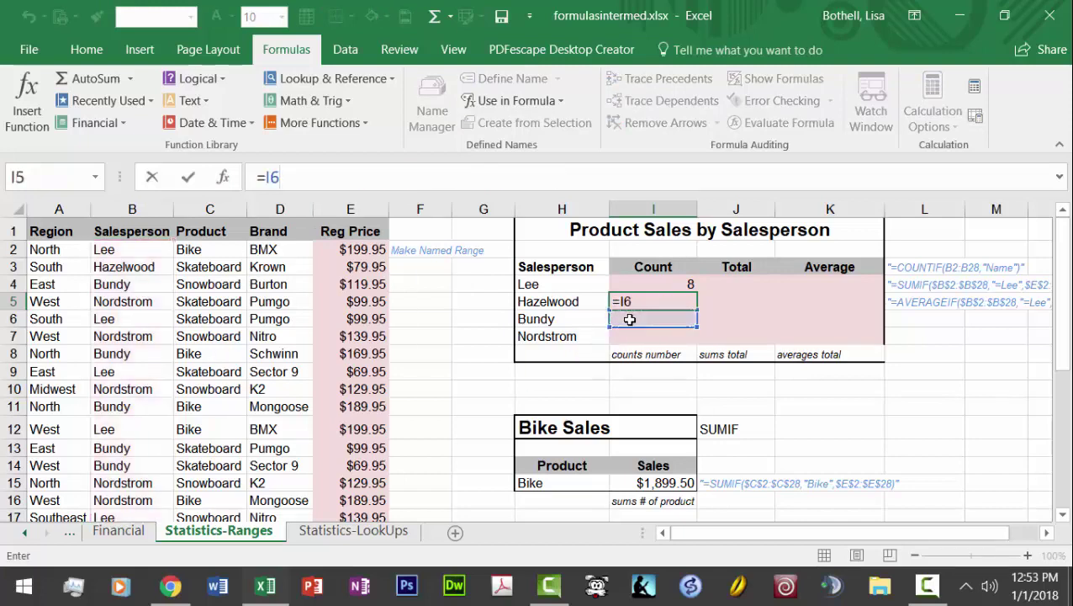
click(151, 179)
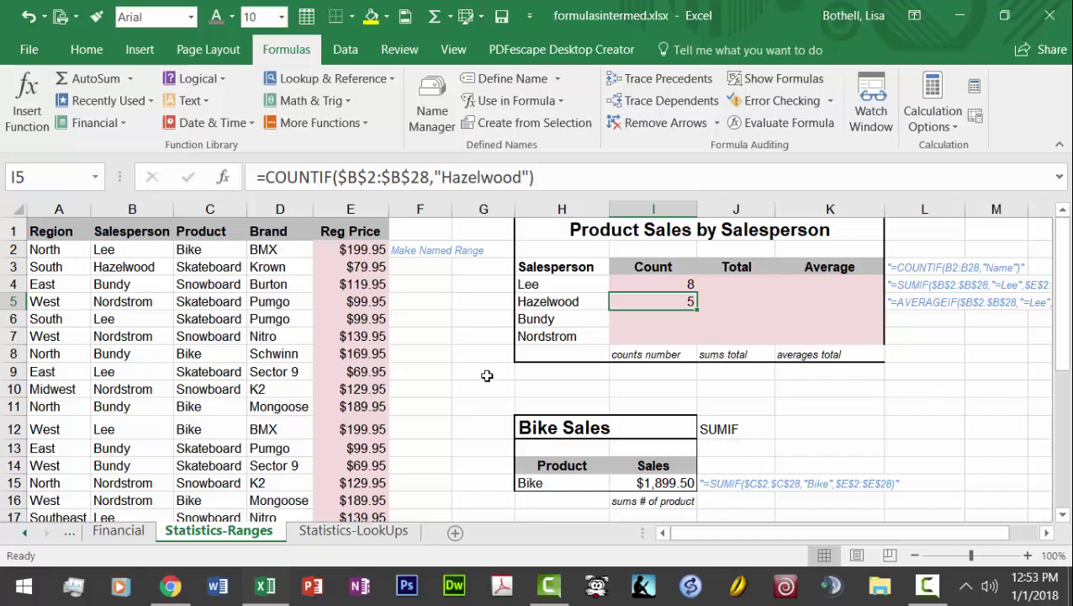
drag(556, 179, 225, 181)
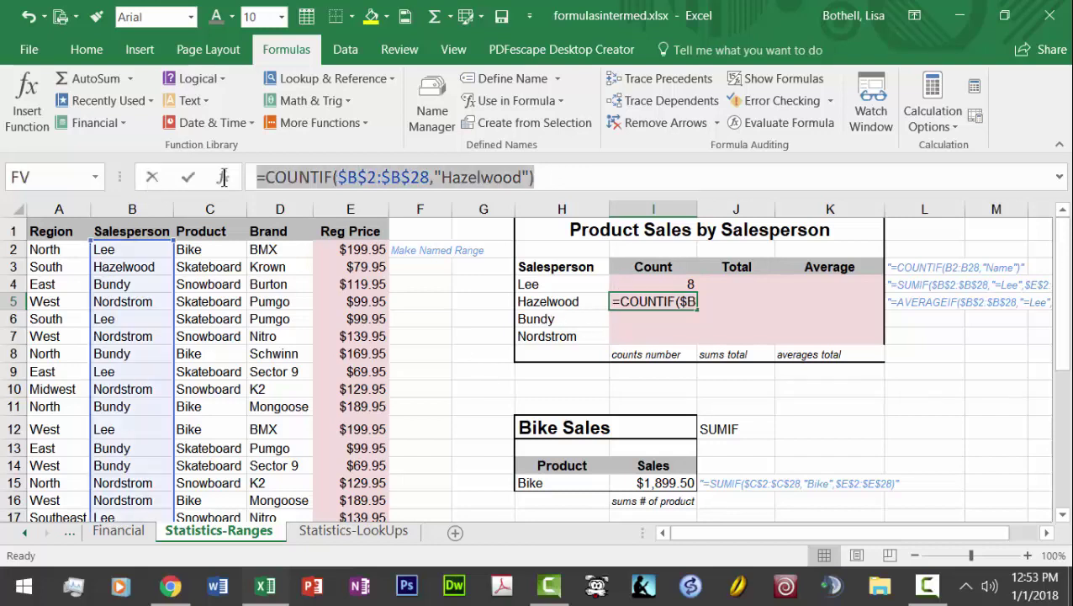
click(152, 180)
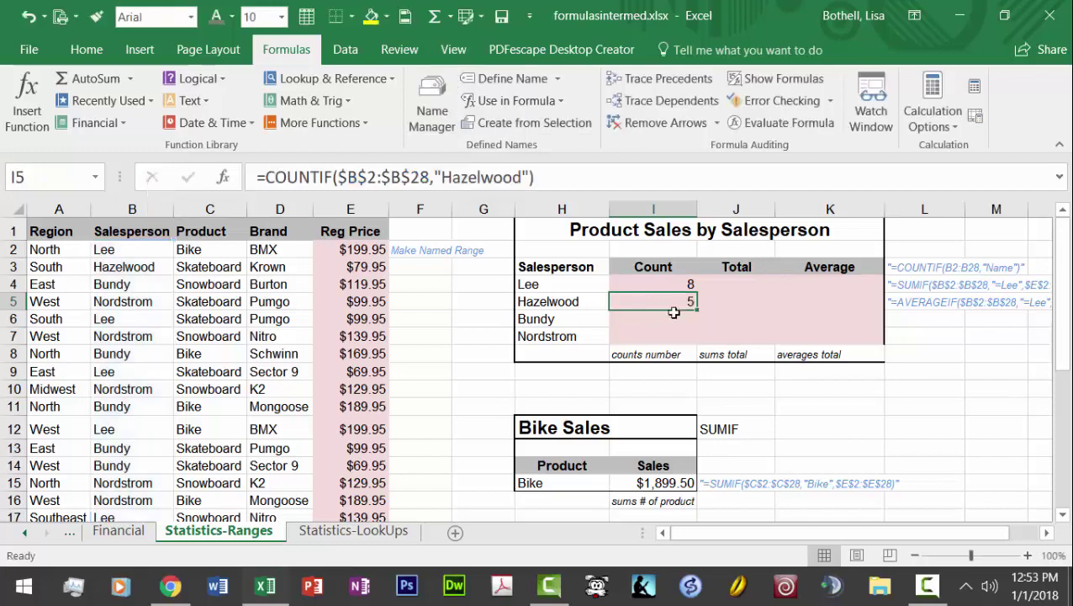
click(659, 323)
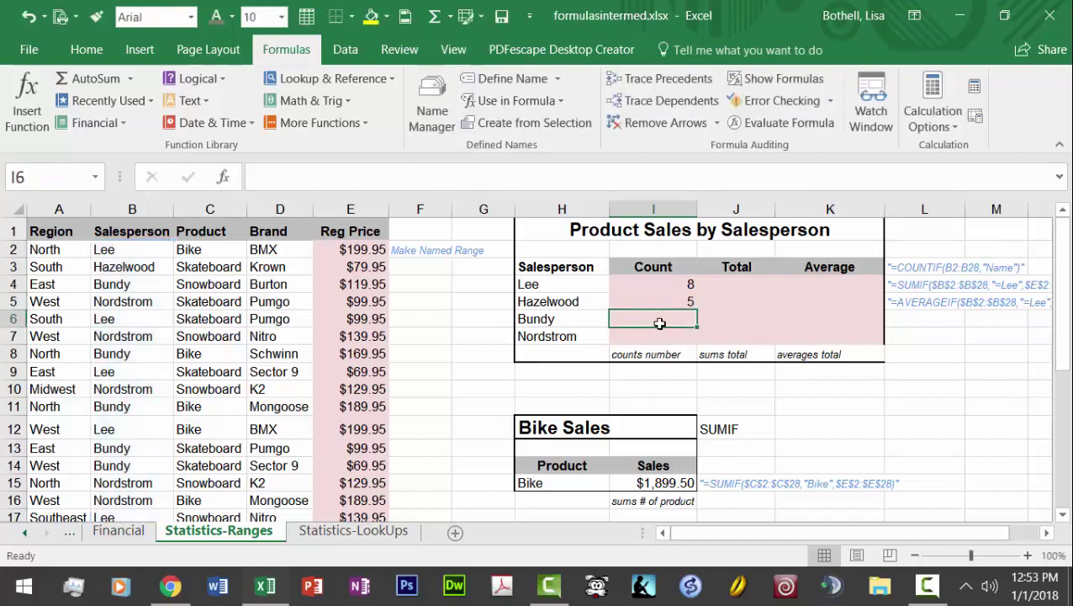
Paste into I6 and turn it into =COUNTIF(SalesRep,"Bundy"), returning 8
key(ctrl+v)
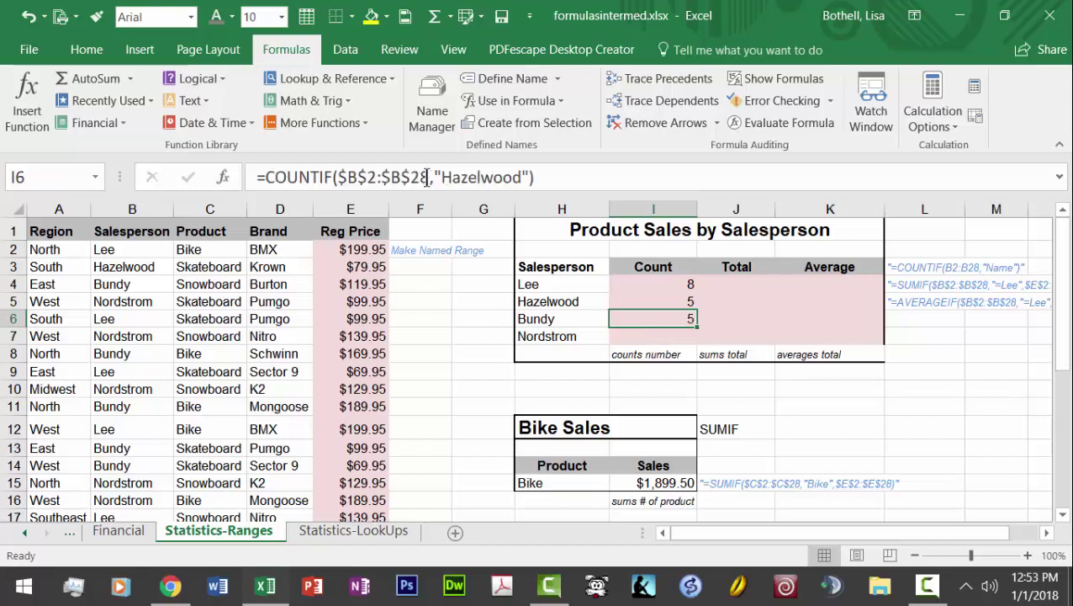
drag(430, 177, 339, 174)
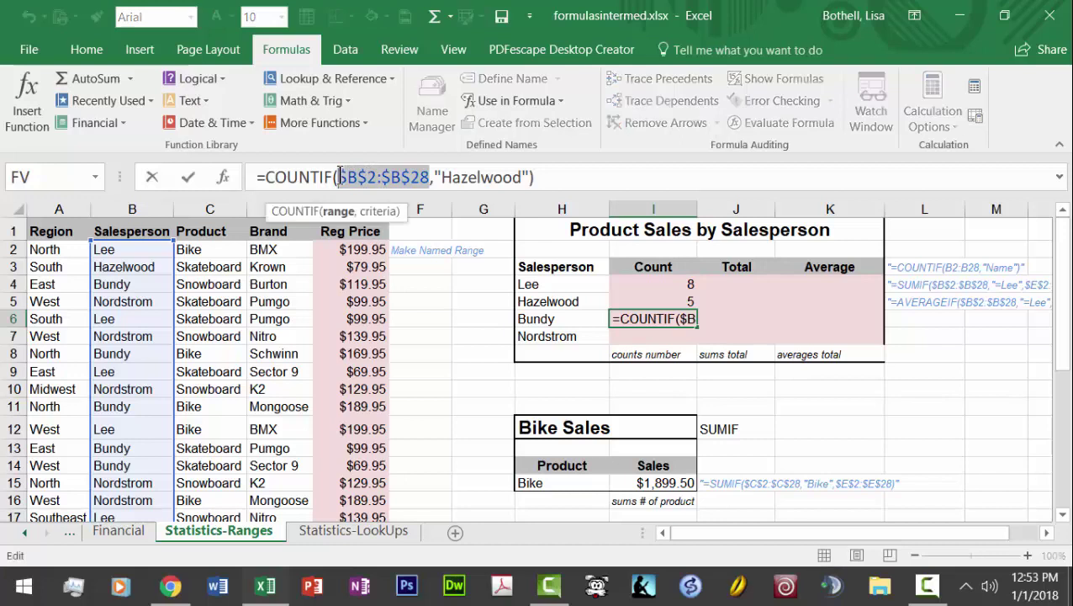
text(Sales)
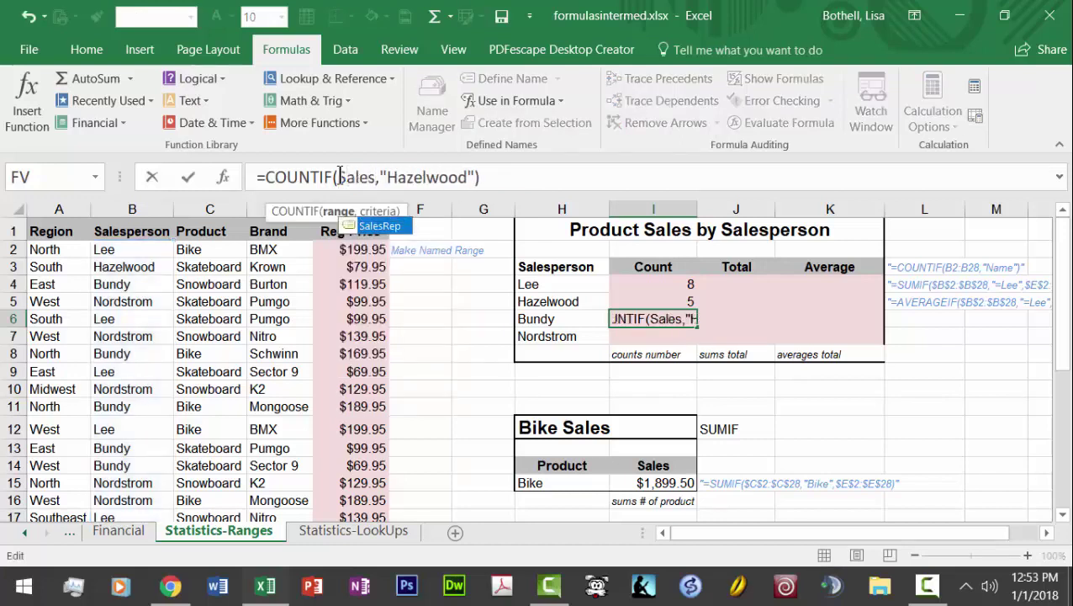
double_click(372, 227)
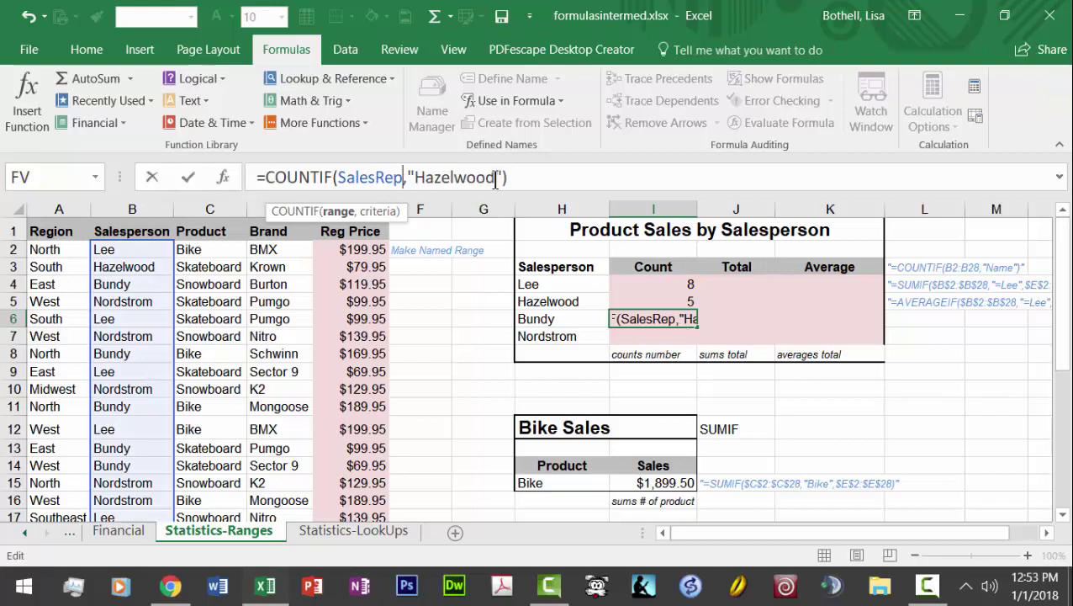
drag(495, 178, 416, 182)
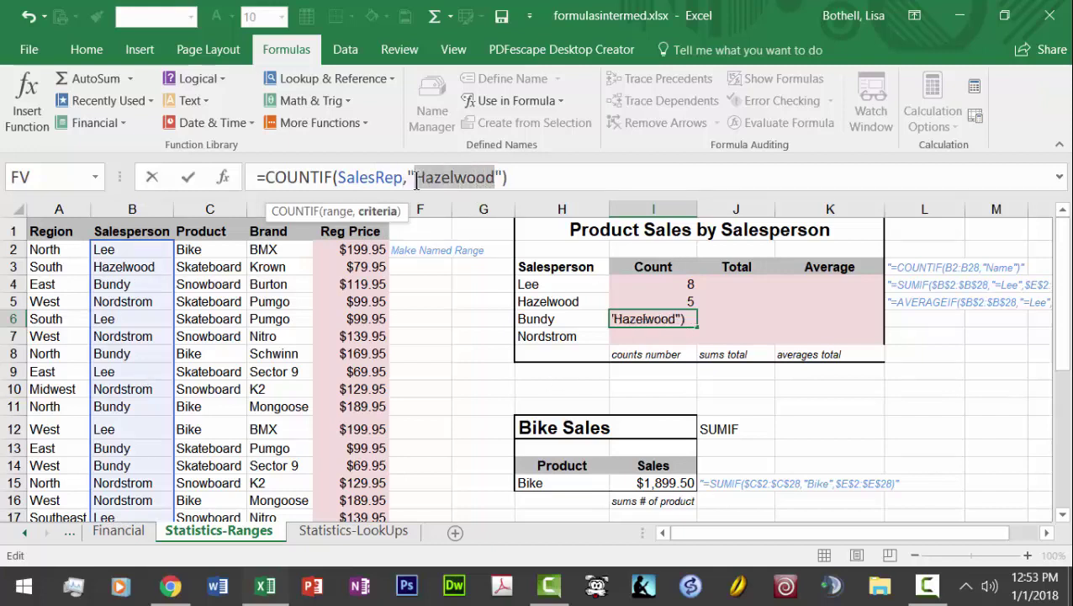
text(Bundy)
key(Return)
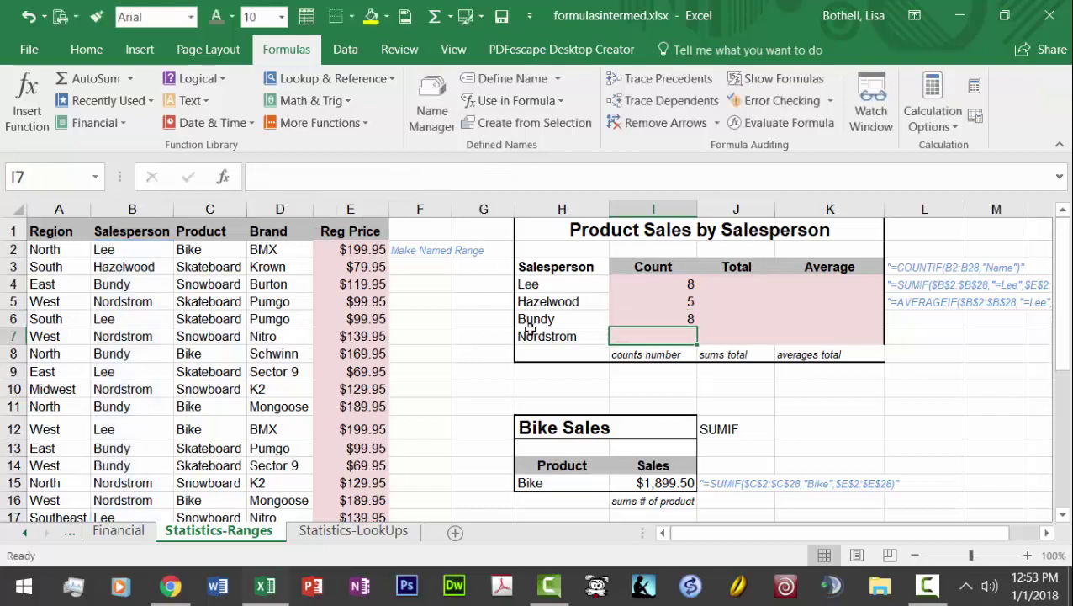
click(618, 321)
Copy Bundy's count formula from I6 into Nordstrom's count cell I7
key(ctrl+c)
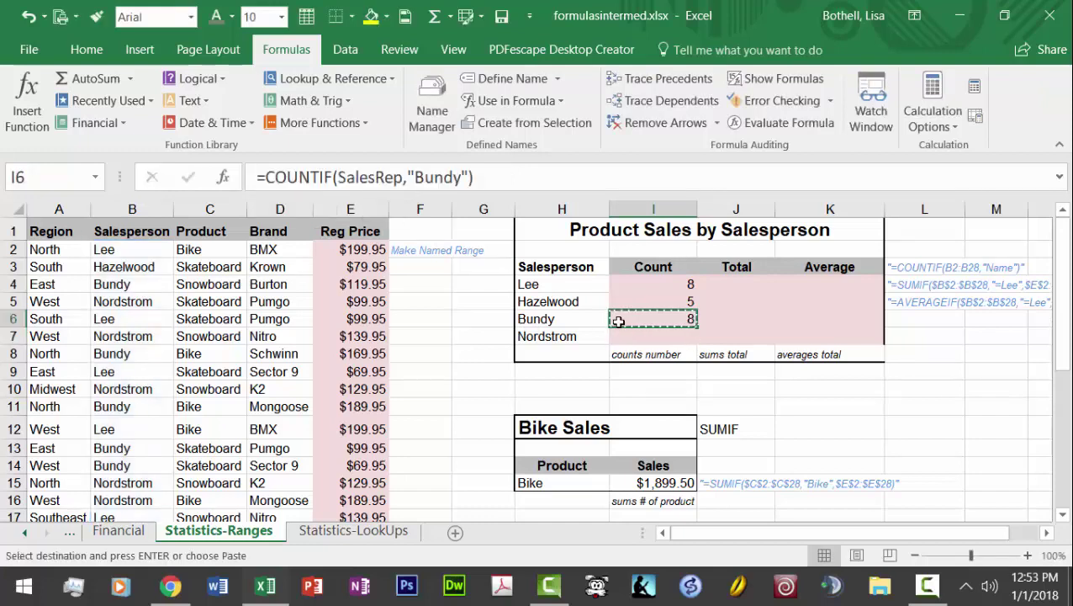
click(628, 336)
key(ctrl+v)
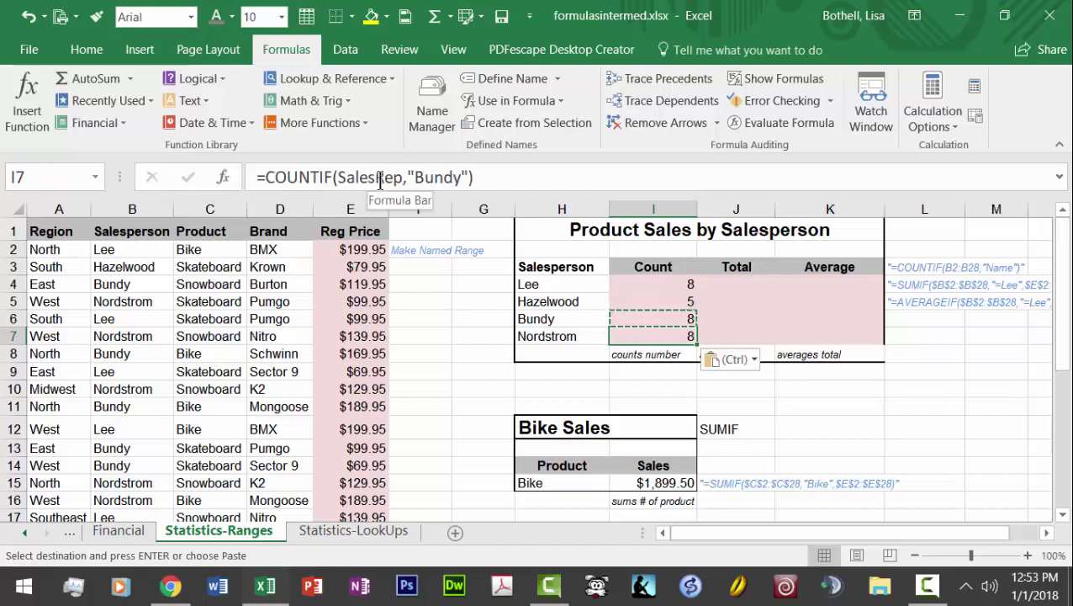
Edit Lee's I4 formula, replacing its range with I7 and criterion with "Nordstrom"
click(641, 284)
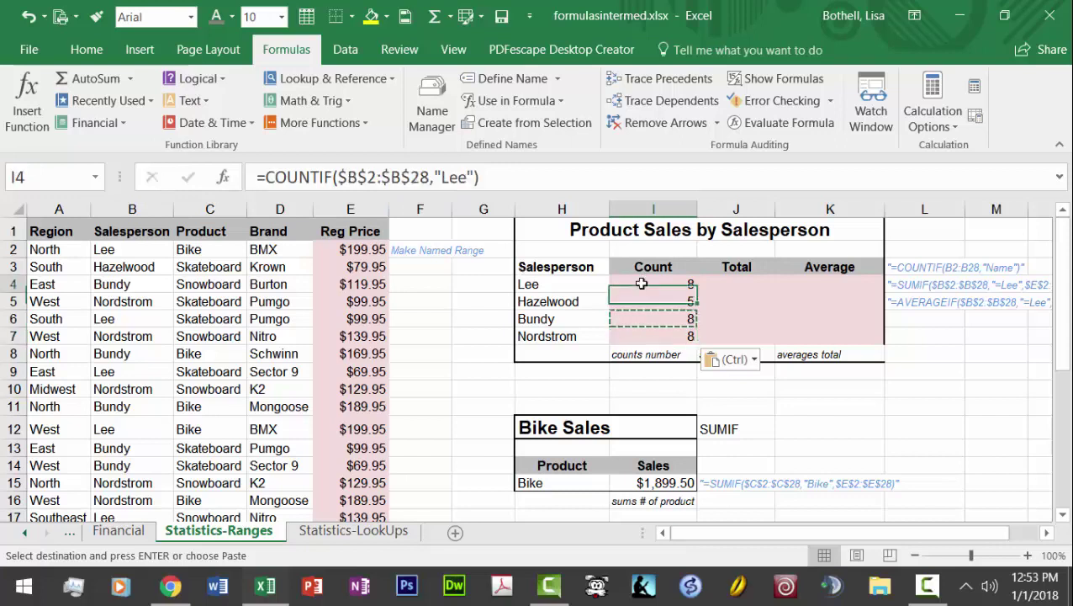
click(429, 177)
drag(429, 177, 339, 177)
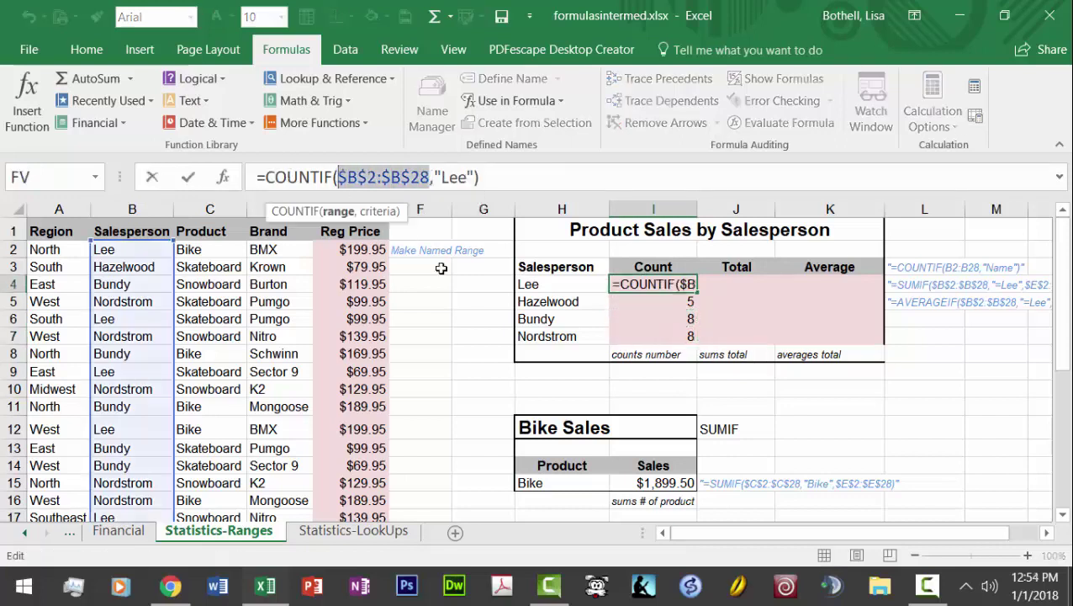
click(443, 265)
click(634, 329)
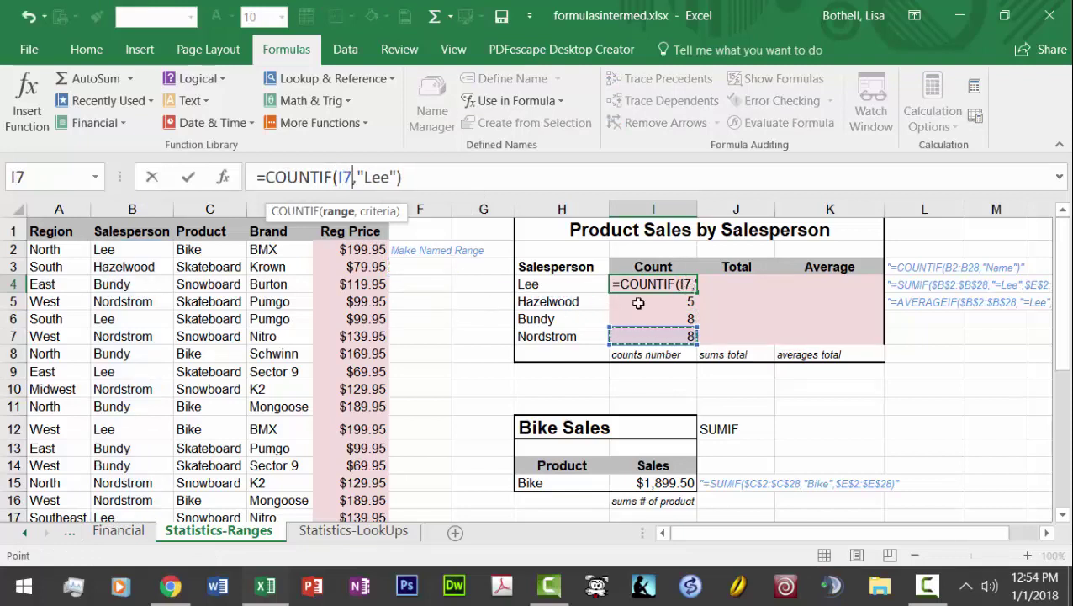
drag(388, 177, 367, 177)
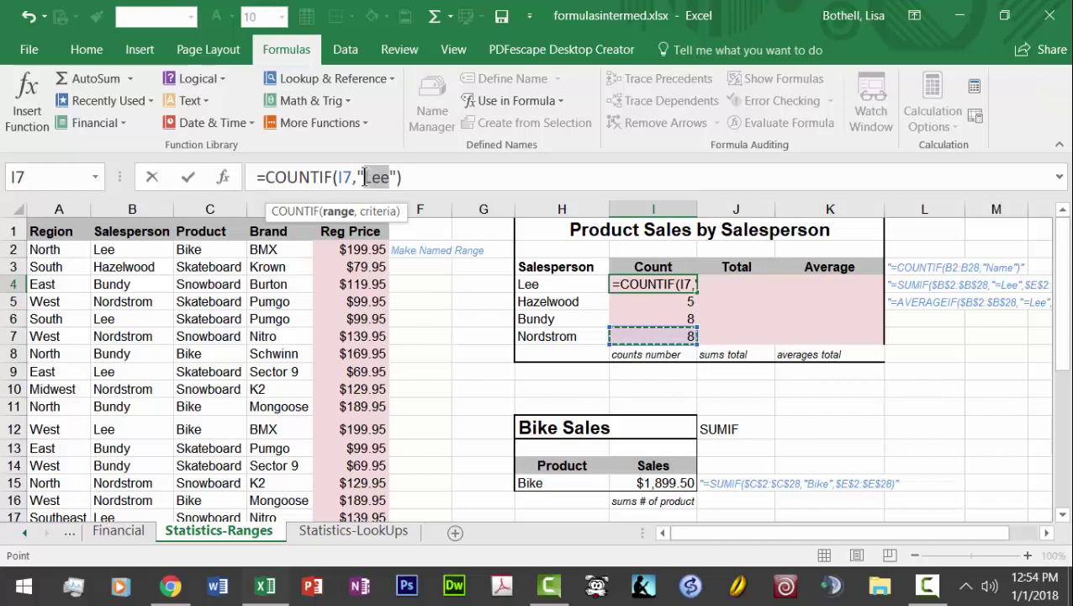
text(Nords)
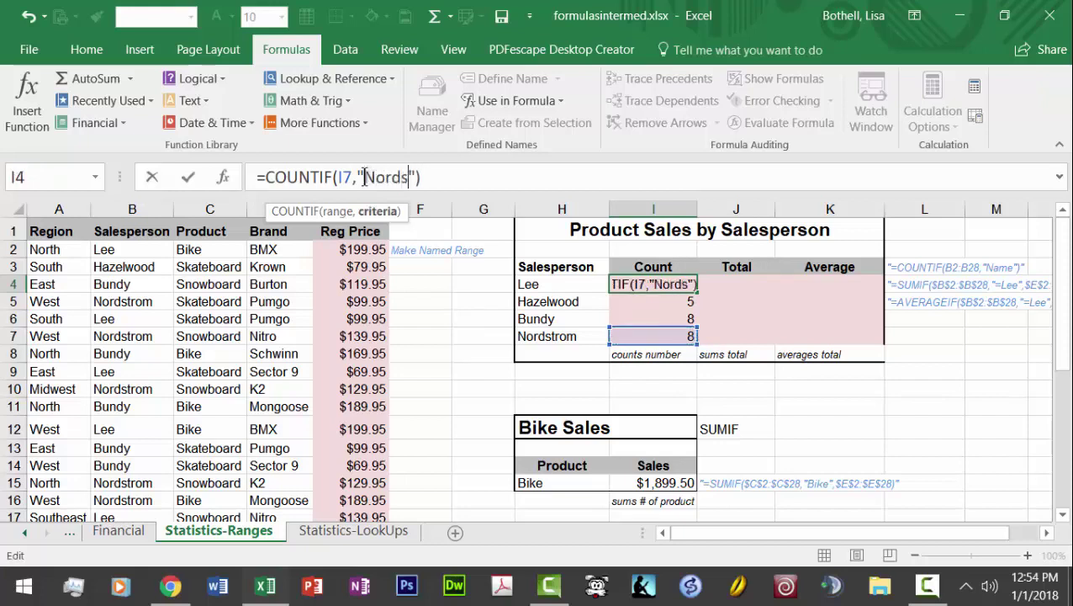
text(trom)
key(Return)
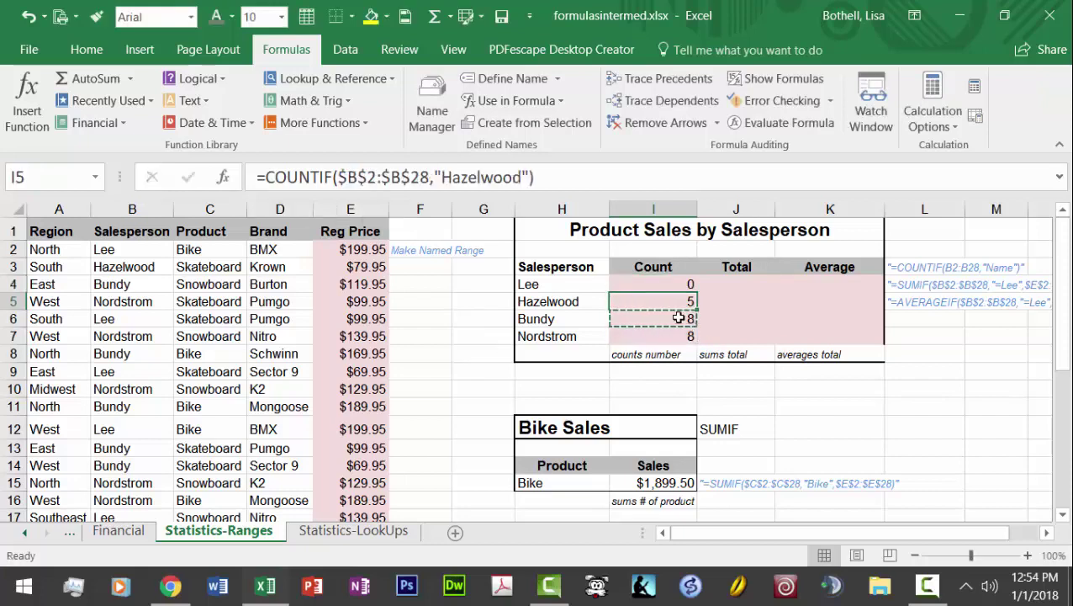
Change I4's criterion back from "Nordstrom" to "Lee"
click(668, 282)
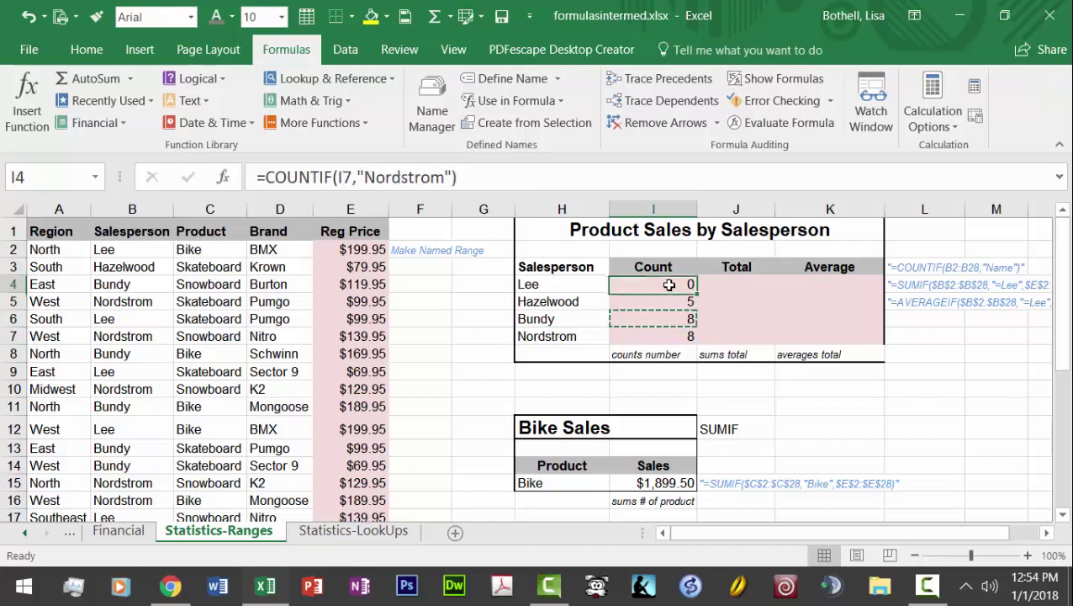
click(446, 176)
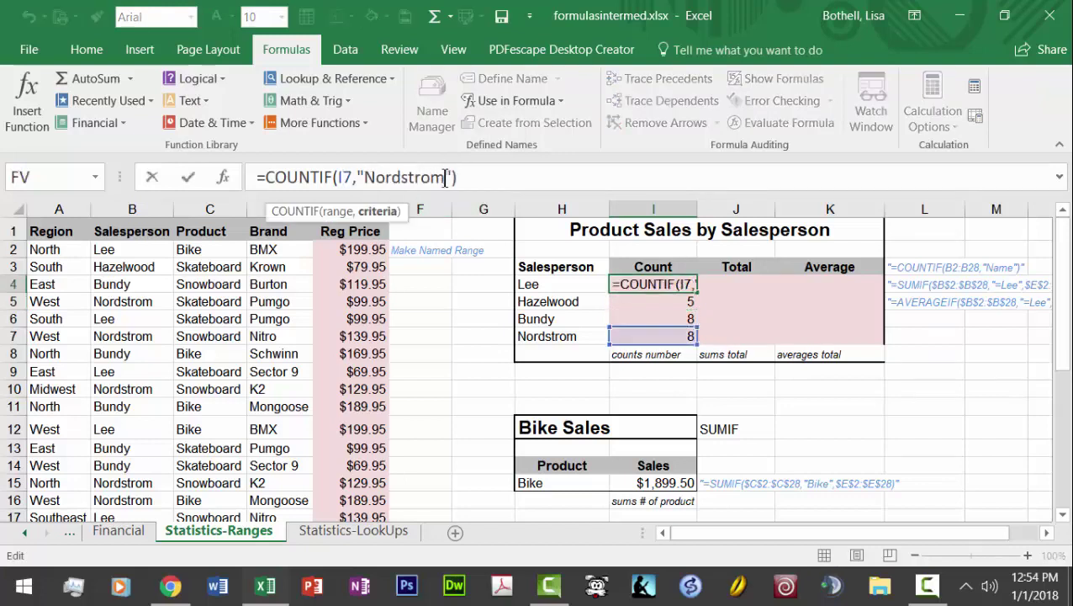
drag(446, 179, 366, 172)
text(Lee)
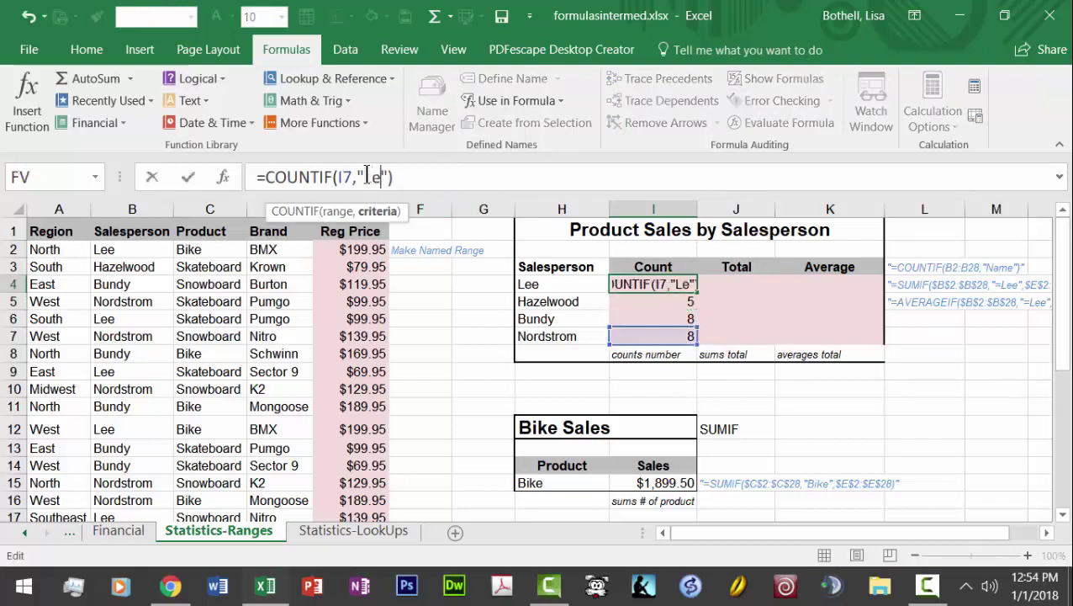
key(Return)
click(618, 285)
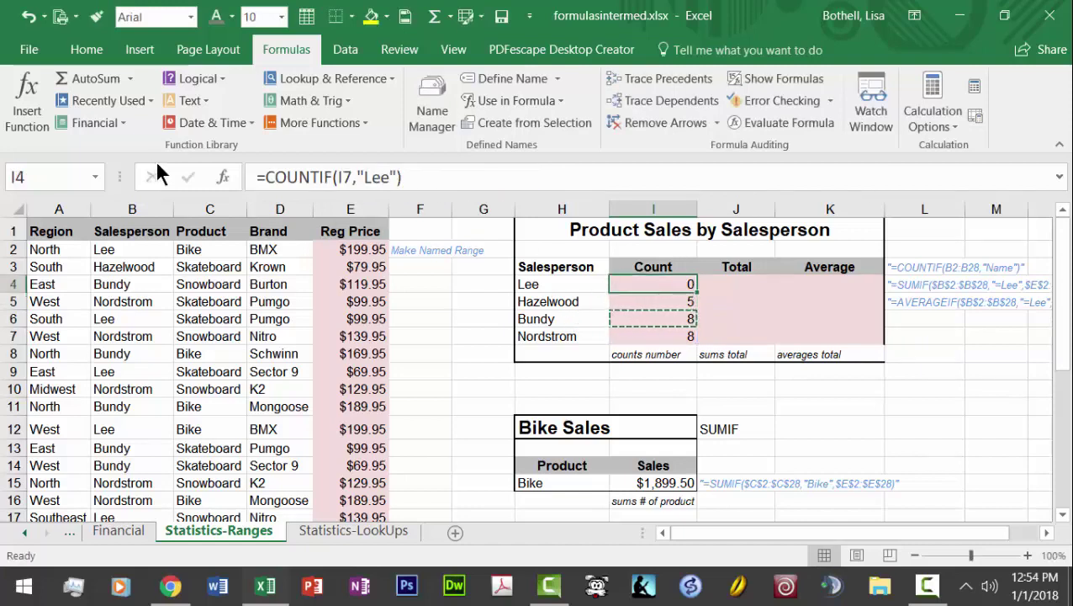
Change I7's criterion from "Bundy" to "Nordstrom" so it counts 6
click(679, 336)
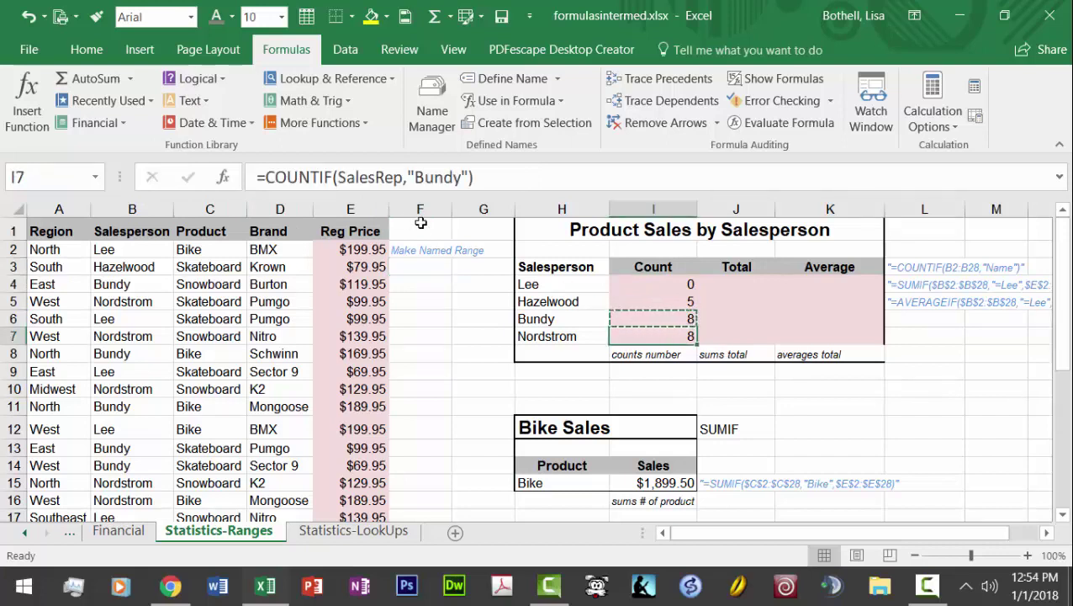
click(420, 177)
double_click(420, 177)
text(N)
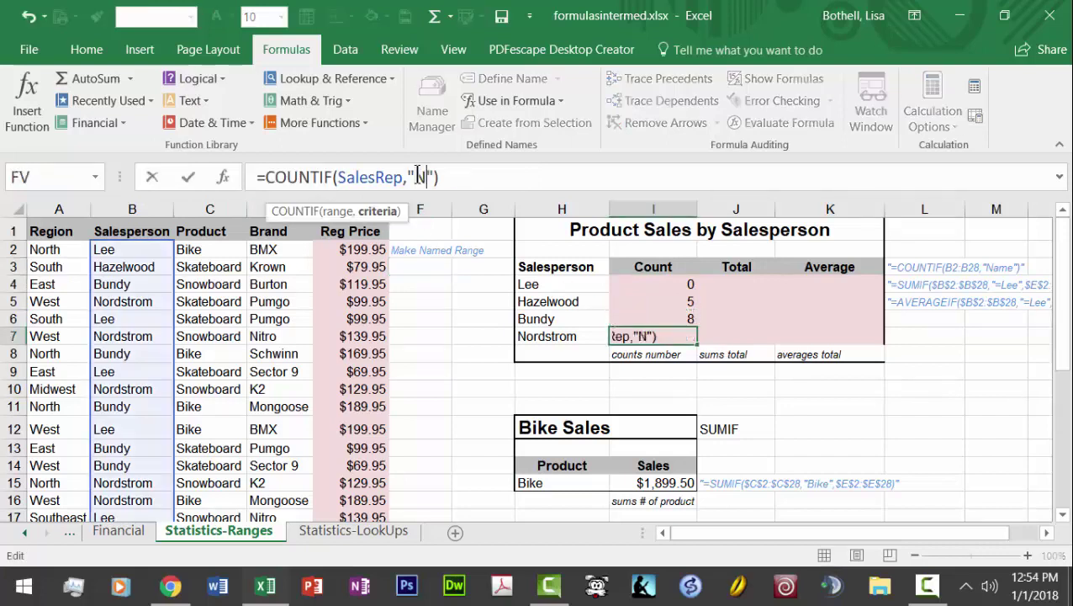
text(or)
text(dstro)
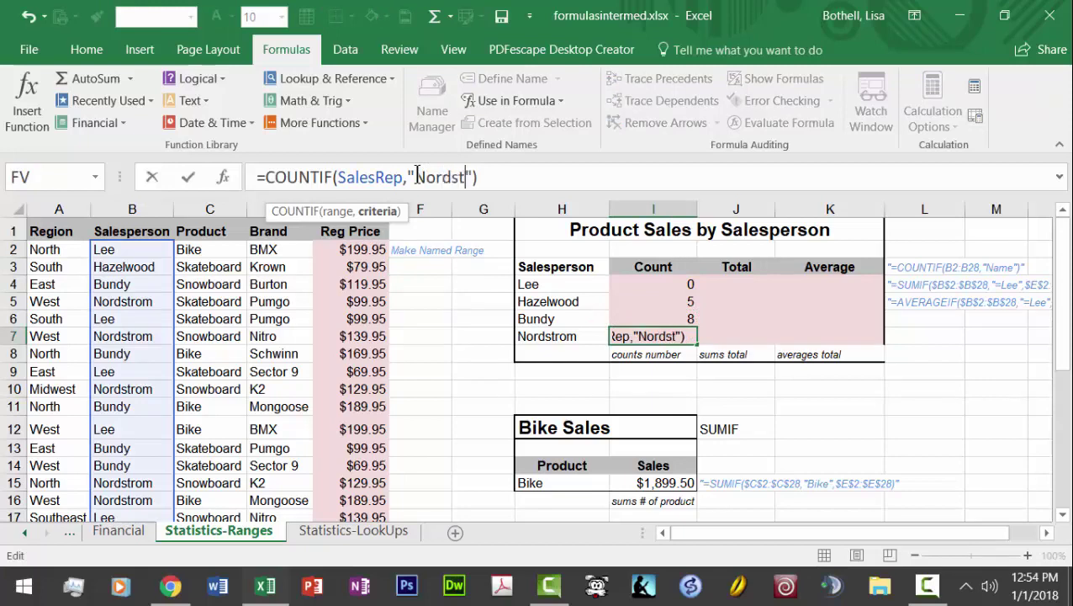
text(m)
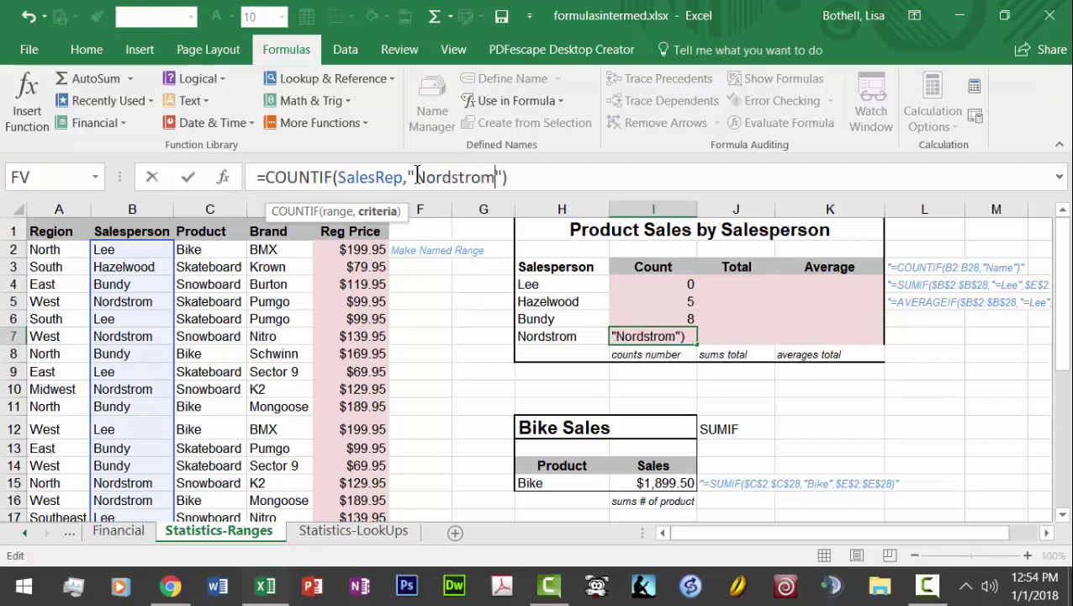
key(Return)
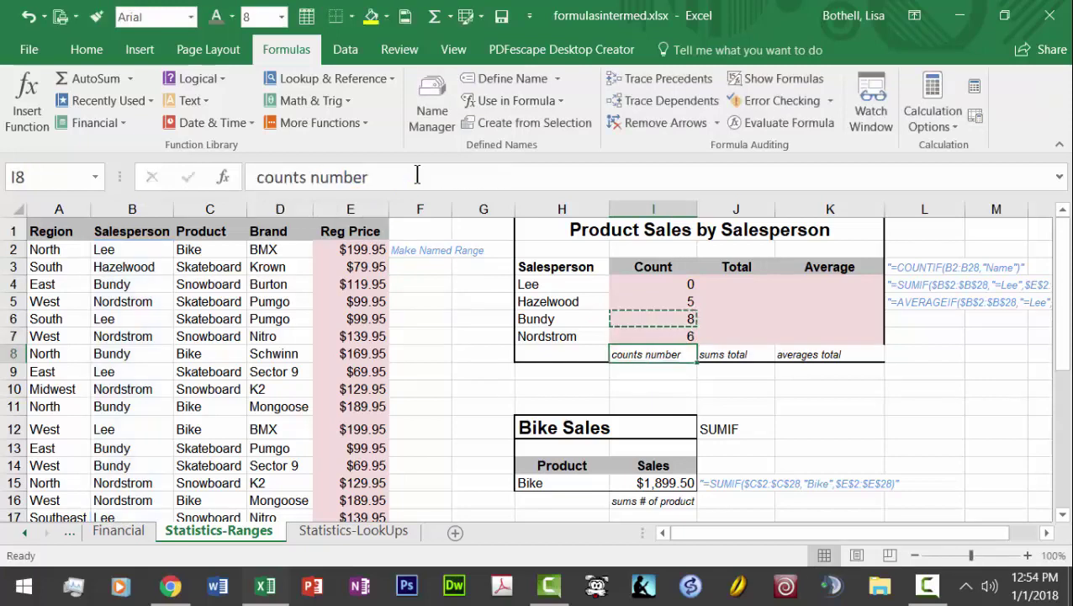
Copy I7's SalesRep formula into I4 with criterion "Lee", giving 8
click(633, 336)
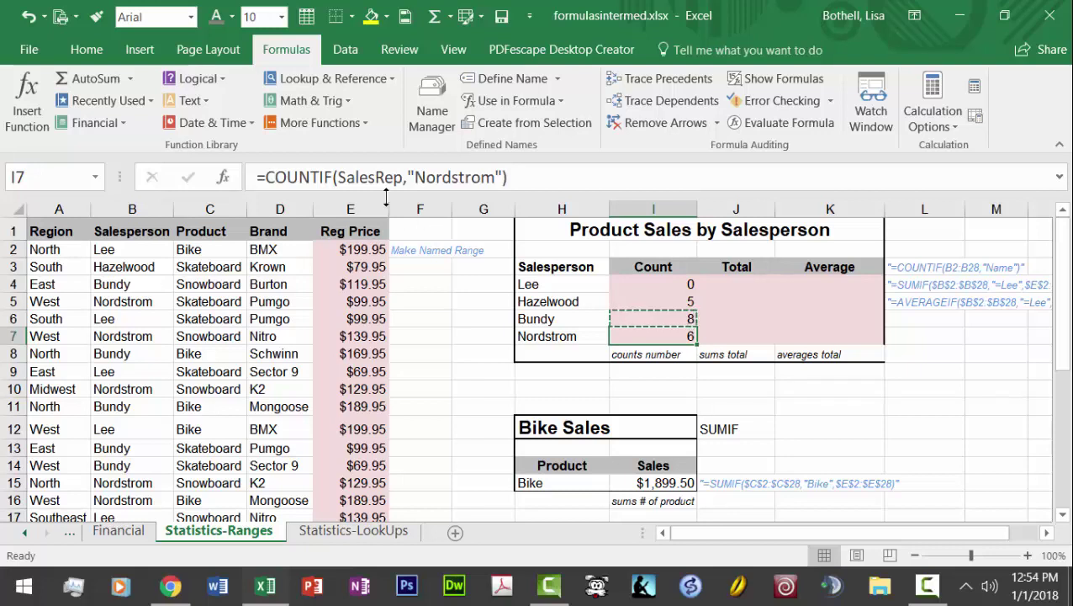
key(ctrl+c)
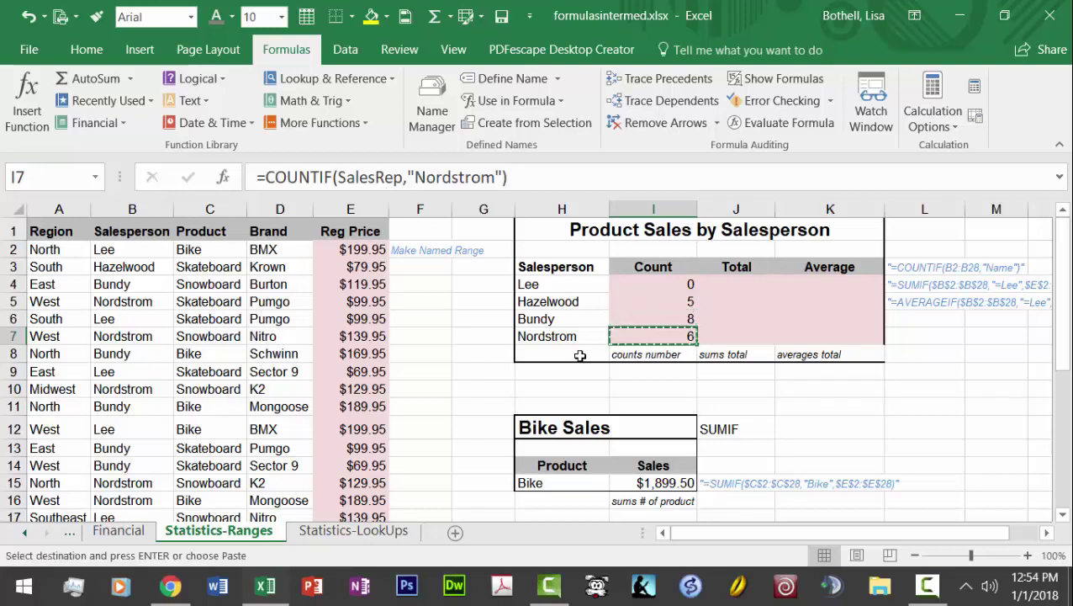
click(654, 285)
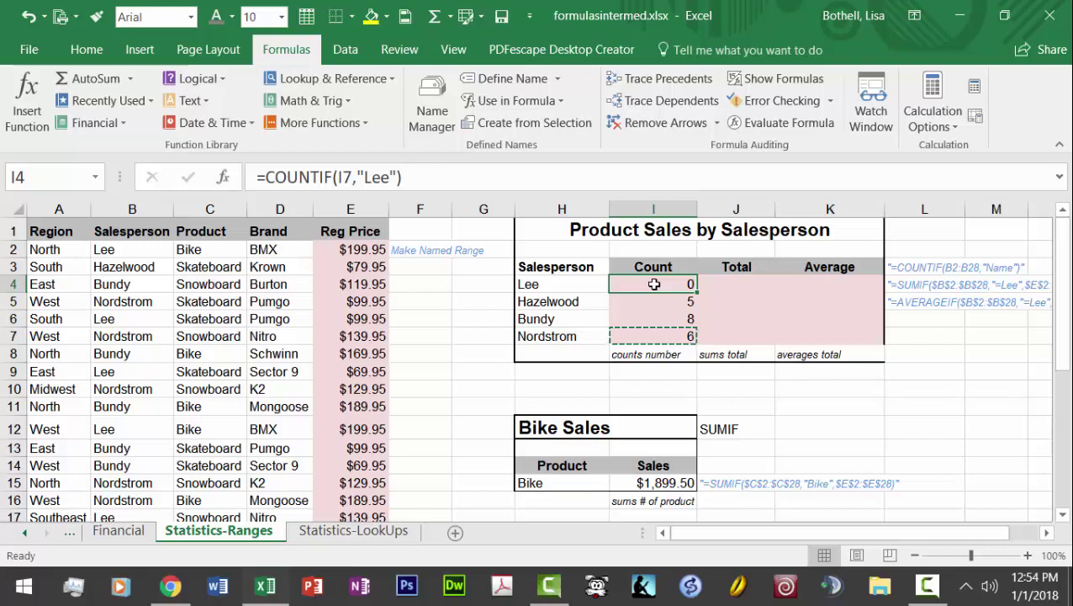
key(ctrl+v)
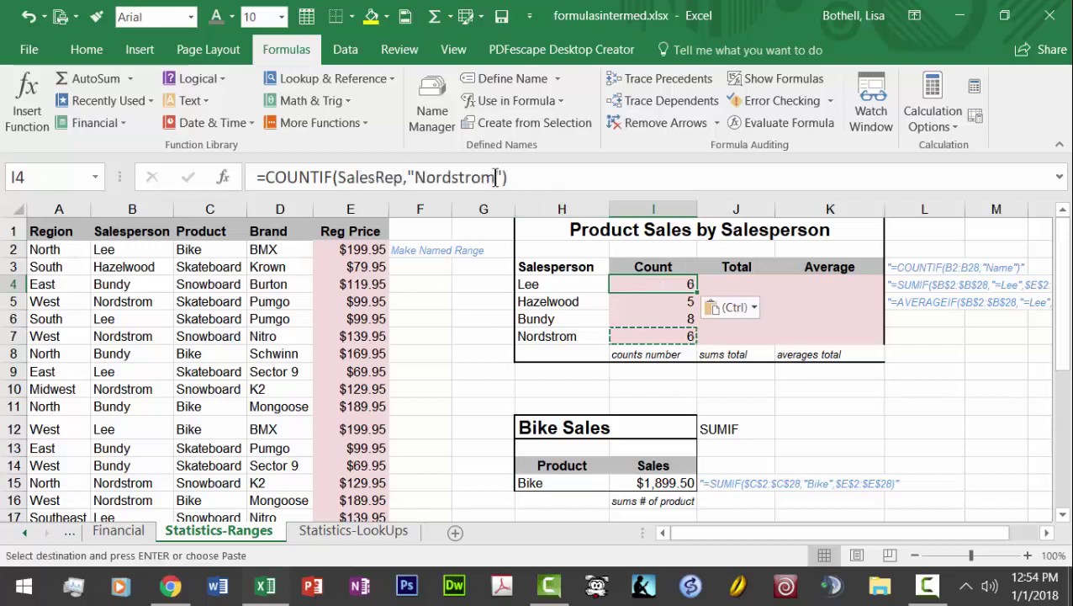
drag(495, 177, 419, 180)
text(Lee)
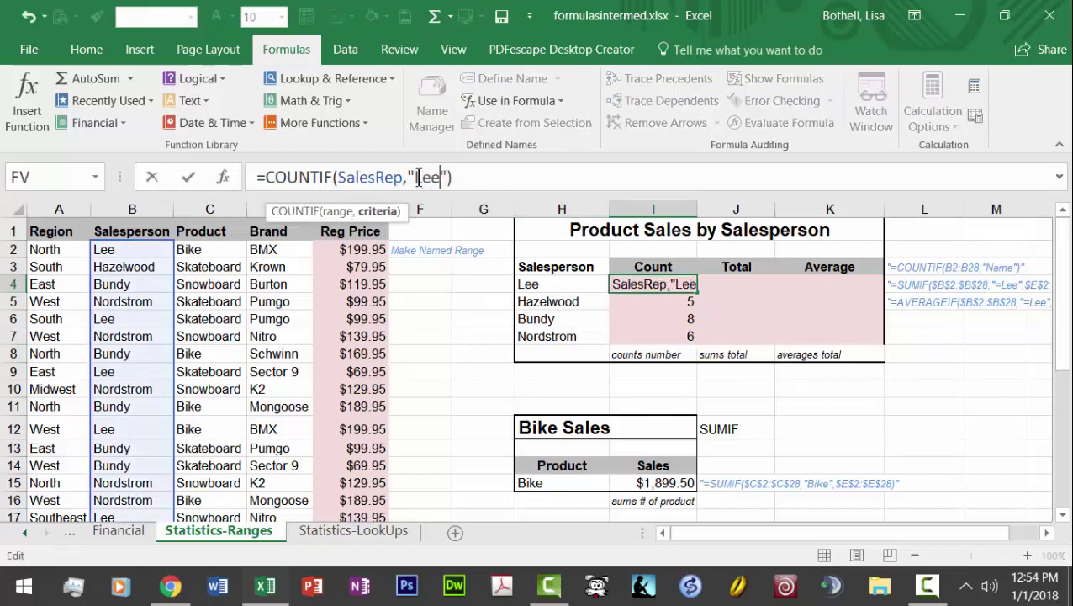
key(Return)
click(856, 451)
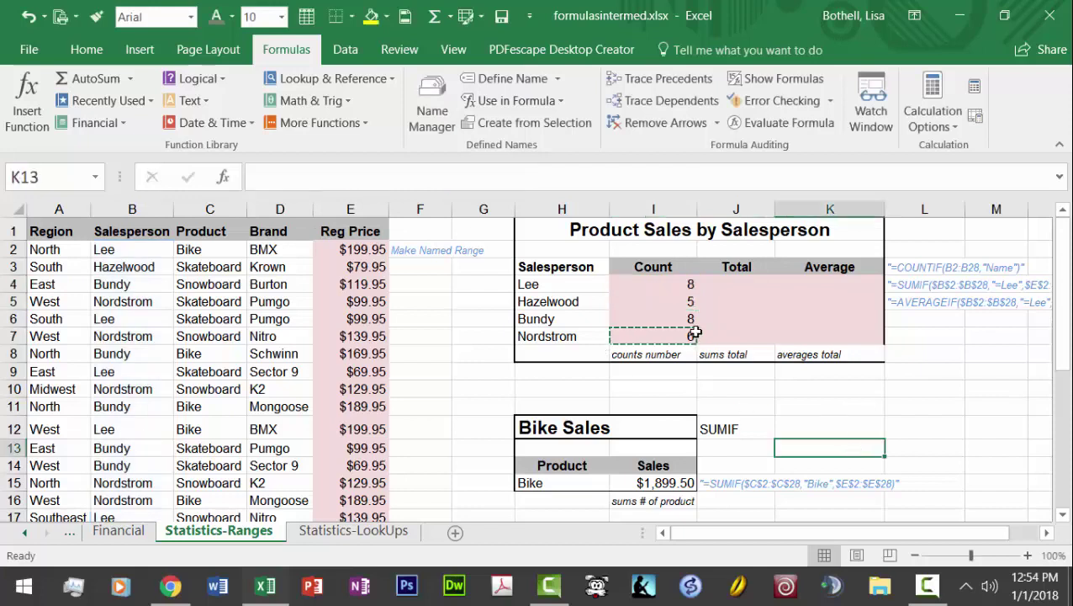
click(728, 354)
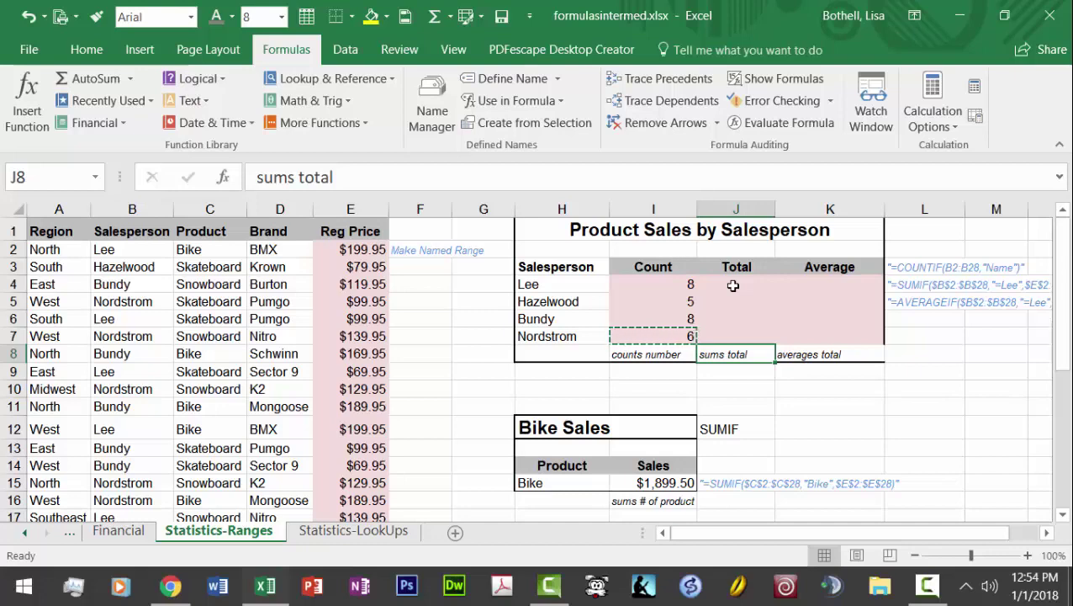
drag(959, 534, 996, 537)
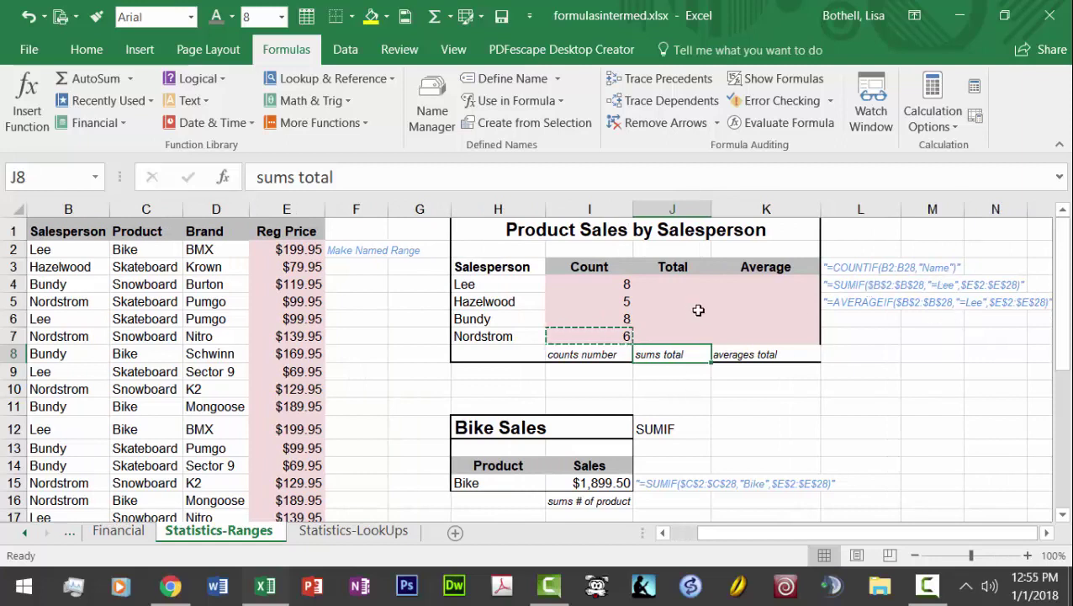
click(207, 300)
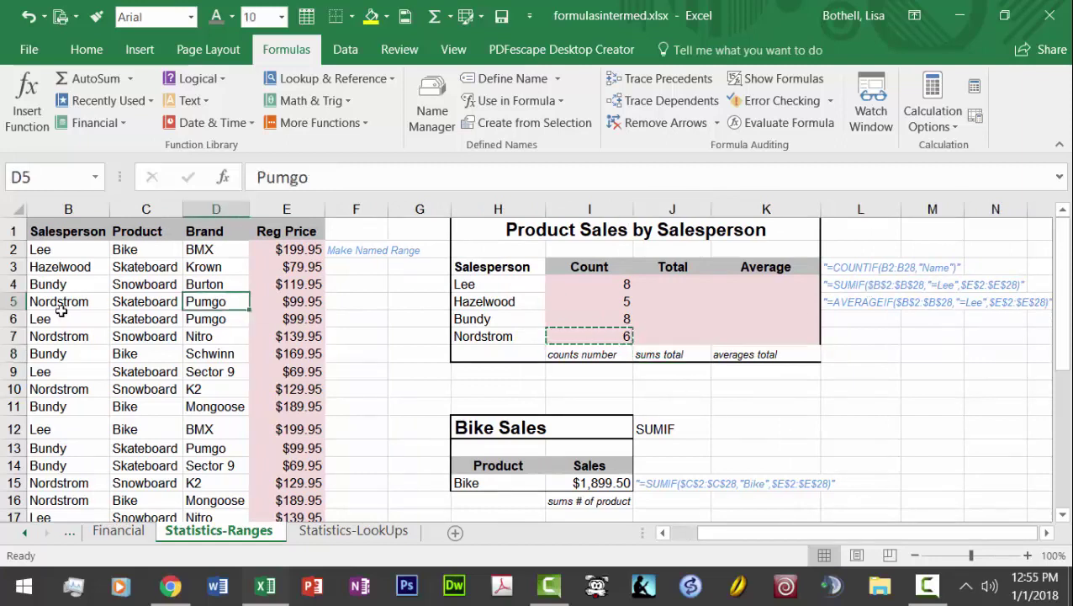
click(60, 316)
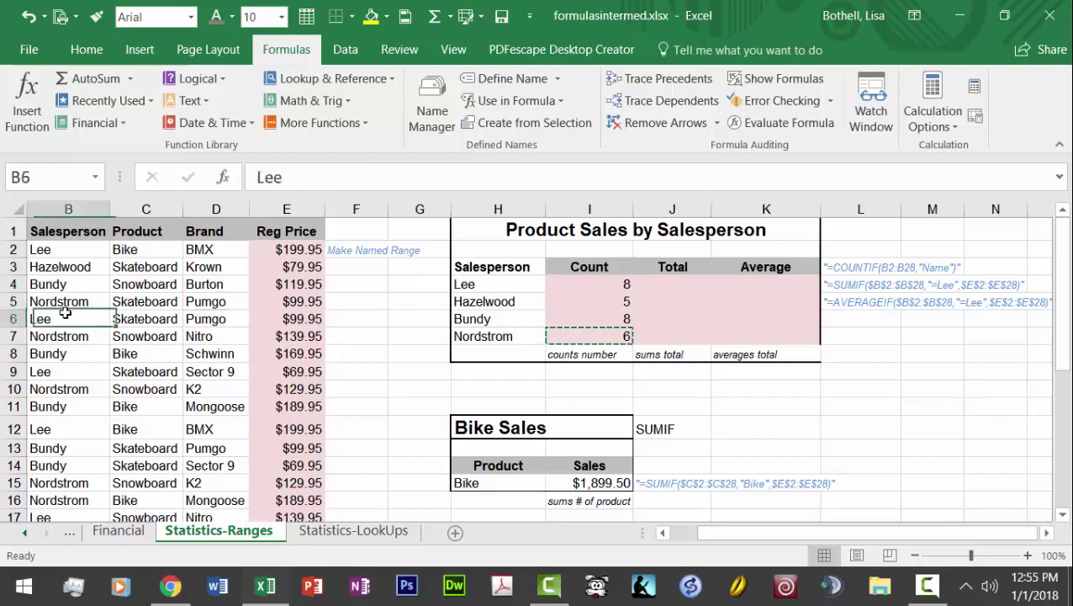
click(297, 294)
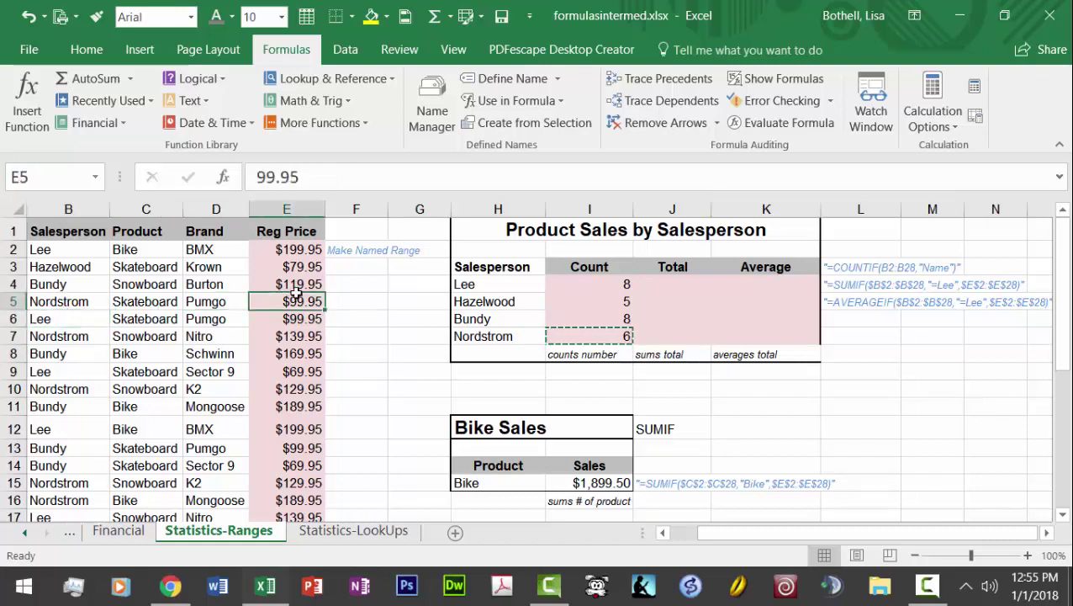
click(215, 253)
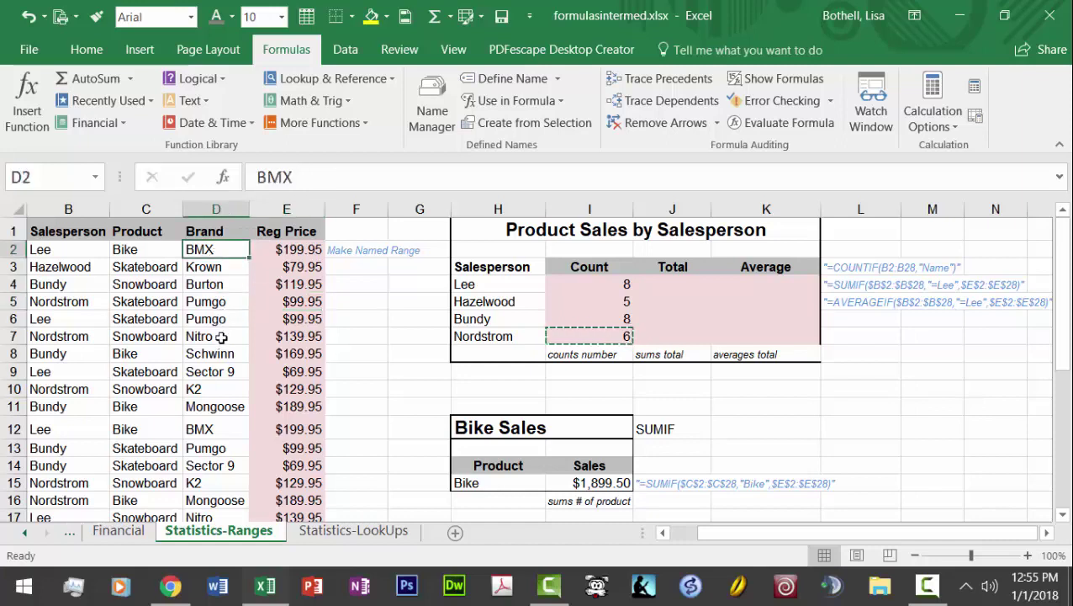
click(220, 372)
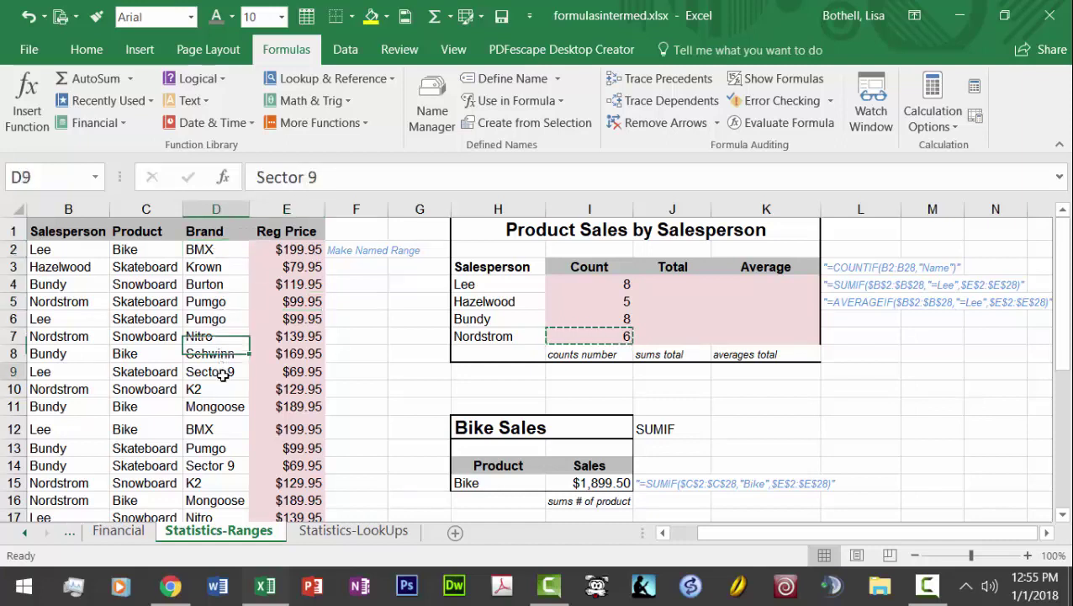
click(219, 427)
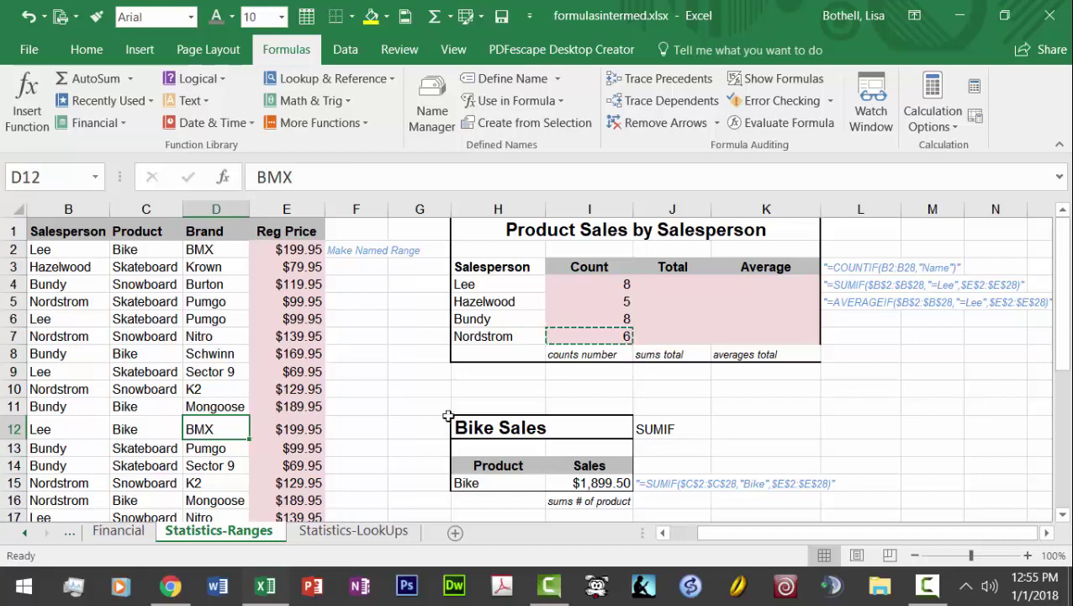
click(372, 438)
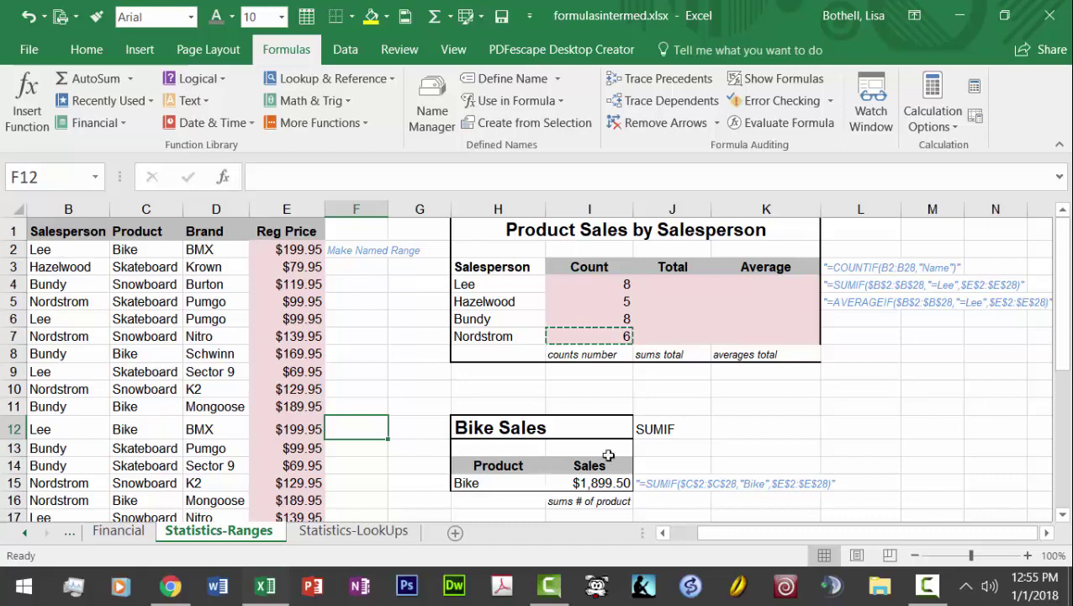
click(842, 285)
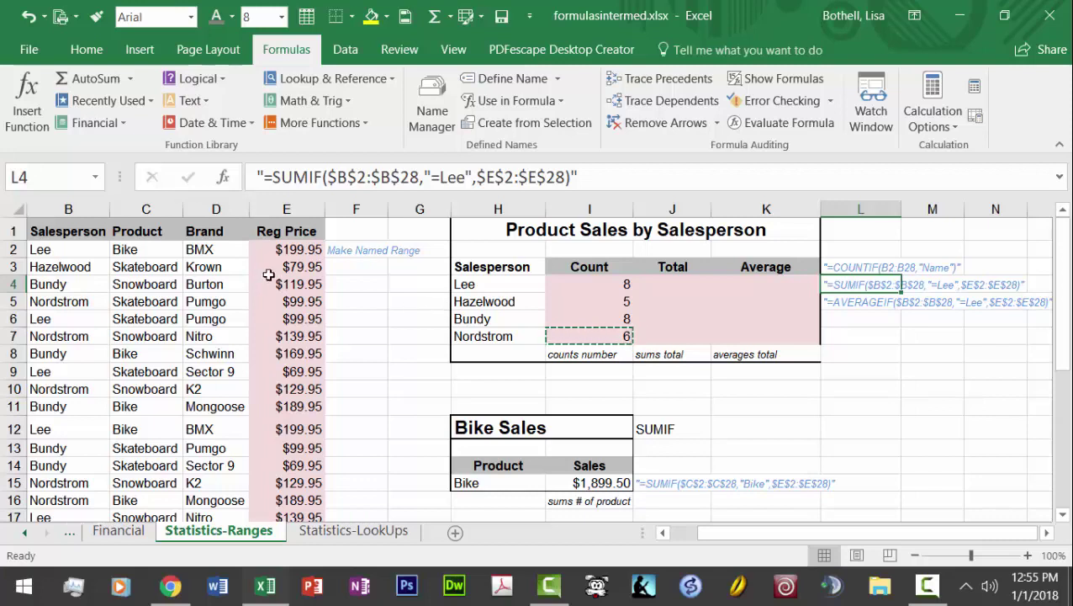
click(95, 177)
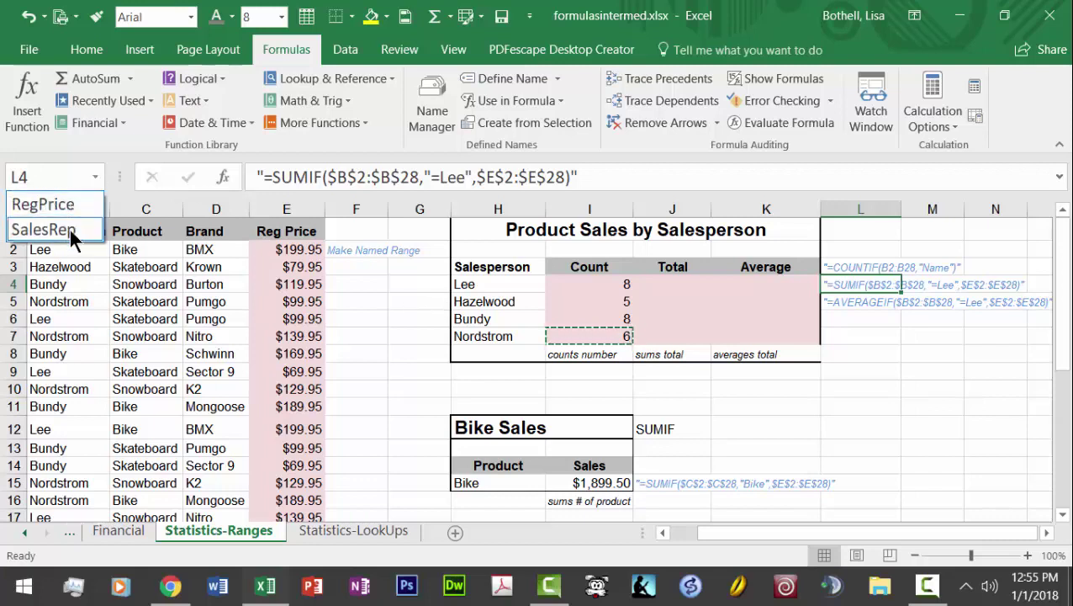
key(Escape)
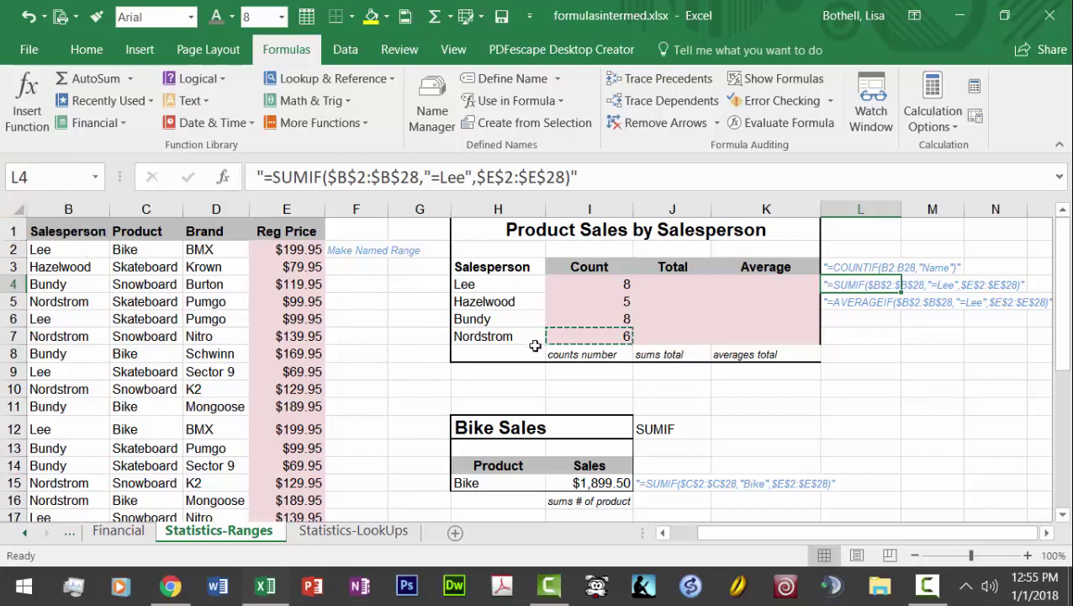
click(687, 284)
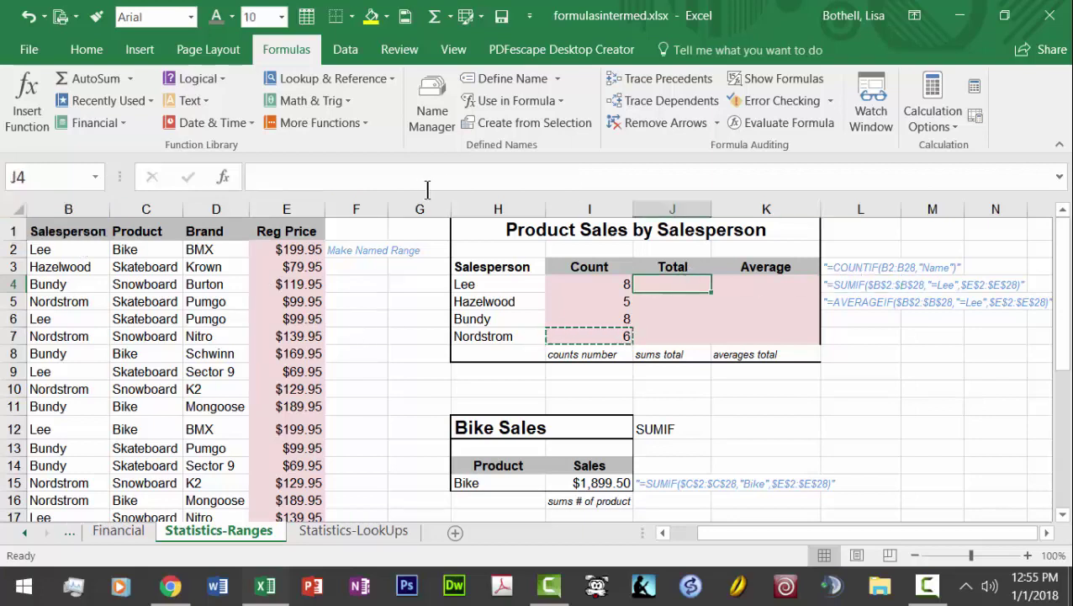
click(211, 51)
Start a SUMIF function in J4 through Insert Function
click(282, 50)
click(31, 91)
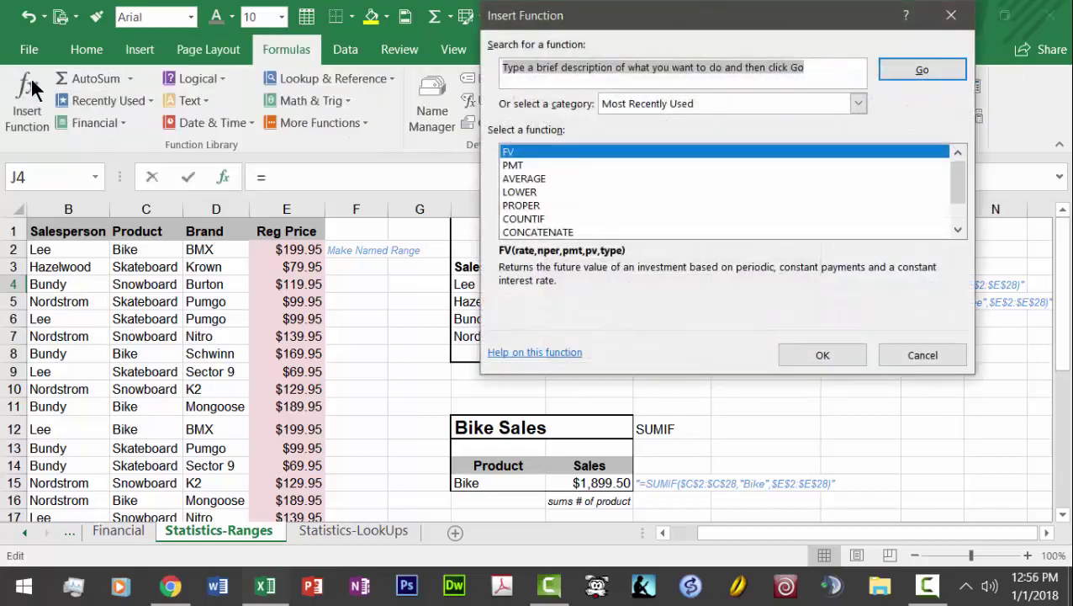
text(sumif)
key(Return)
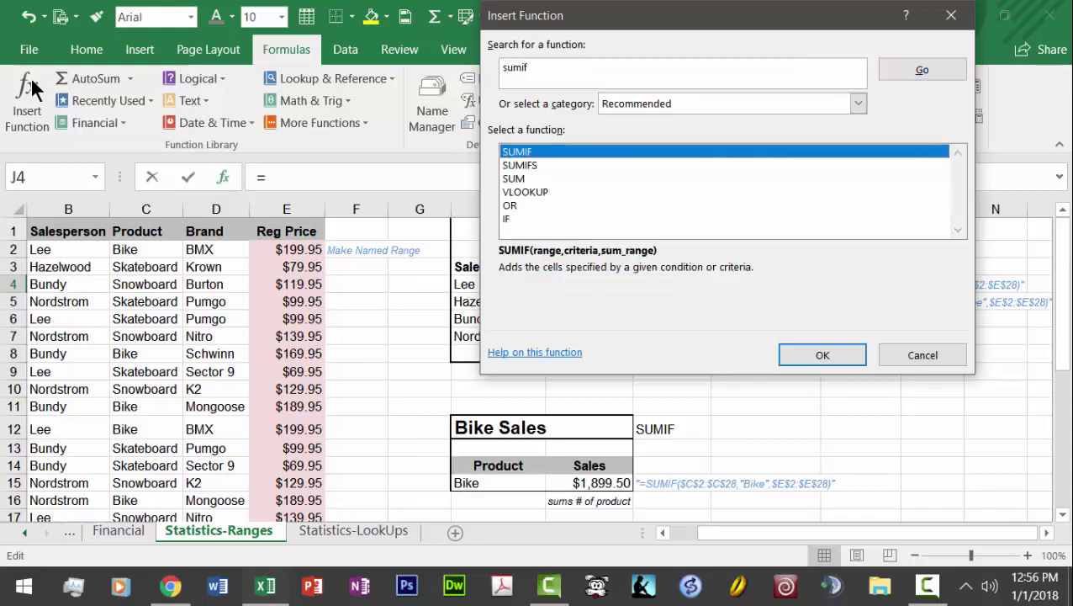
double_click(516, 152)
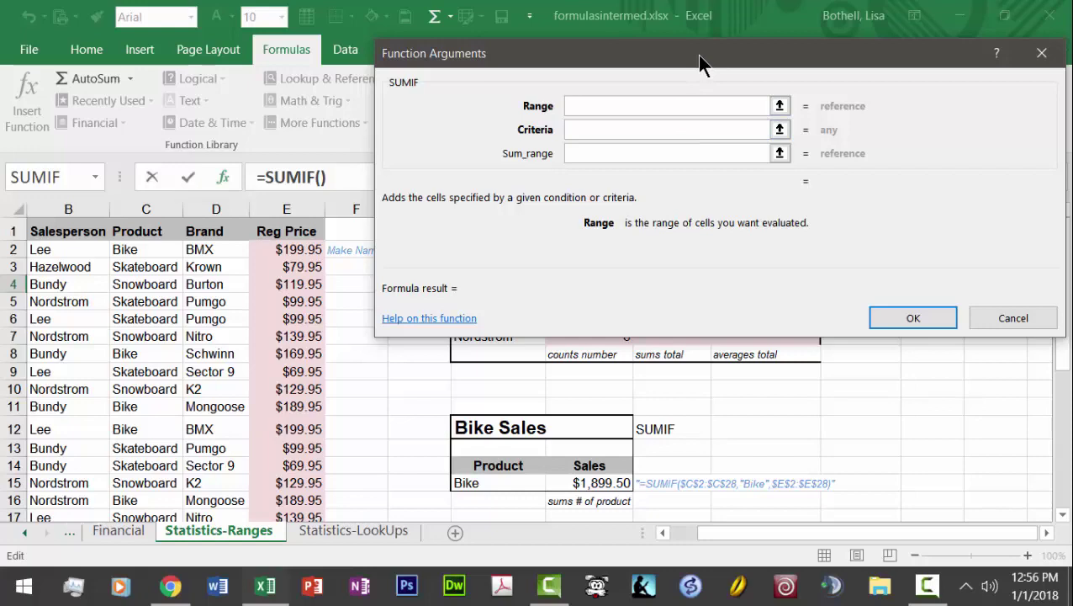
drag(696, 54, 679, 122)
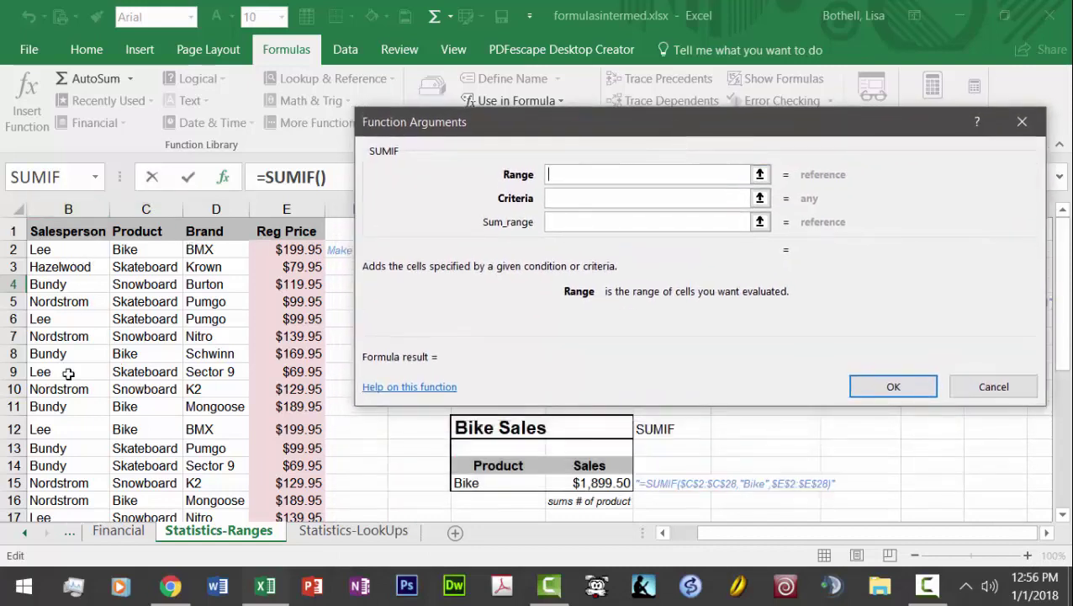
Enter Range SalesRep, Criteria "Lee" and Sum_range RegPrice, giving $1,269.60
click(600, 199)
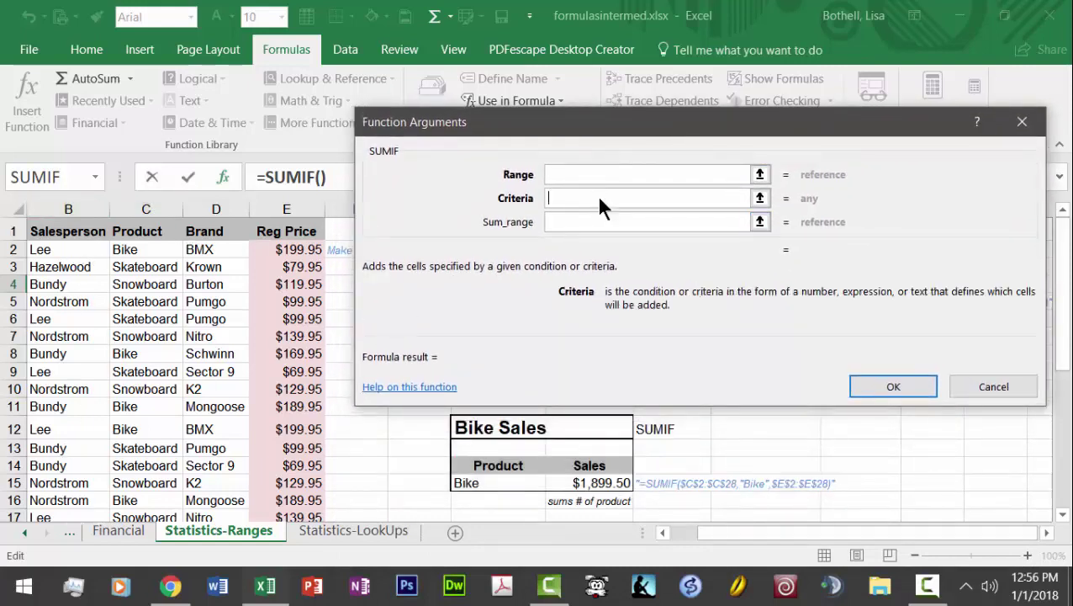
click(564, 223)
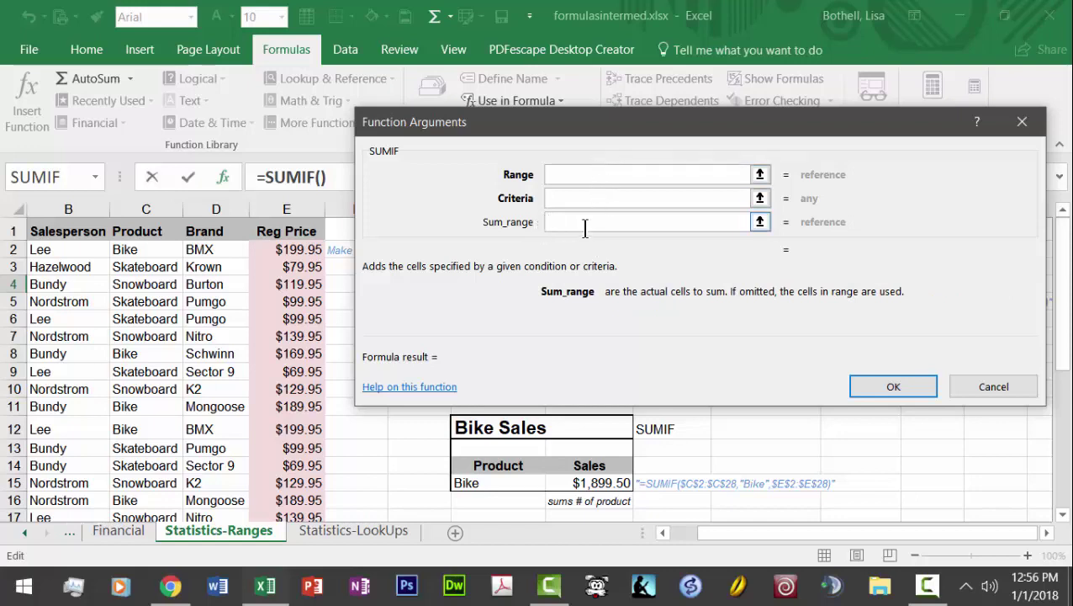
click(569, 177)
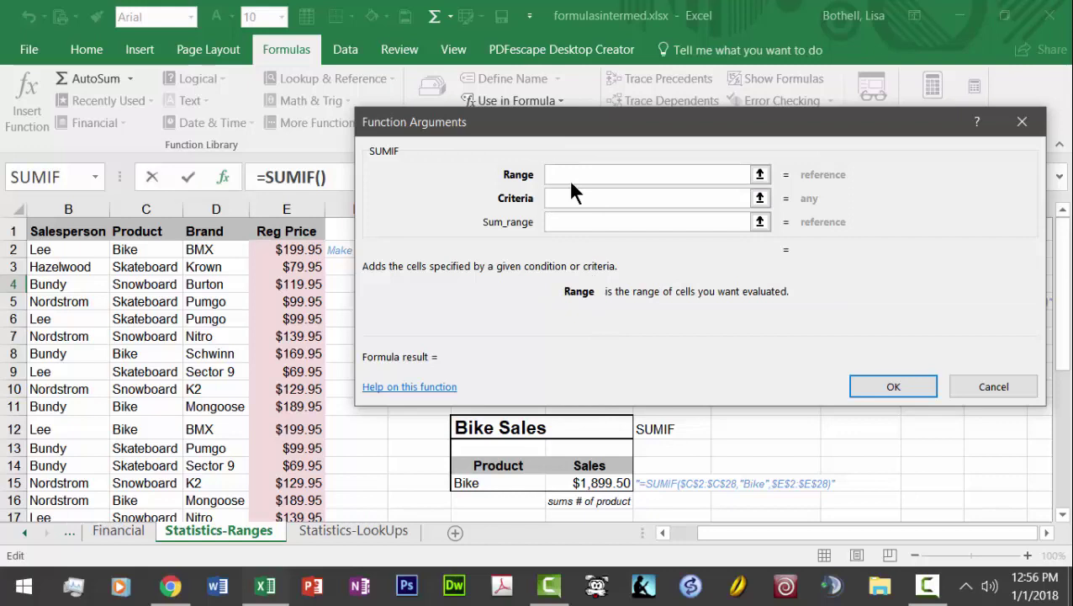
text(Sales)
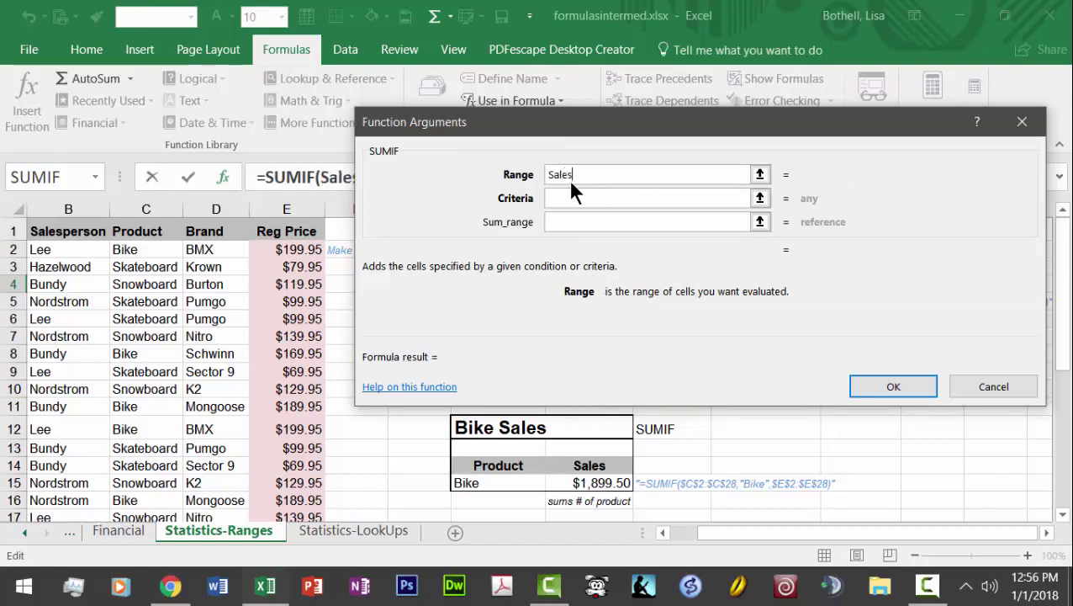
text(Rep)
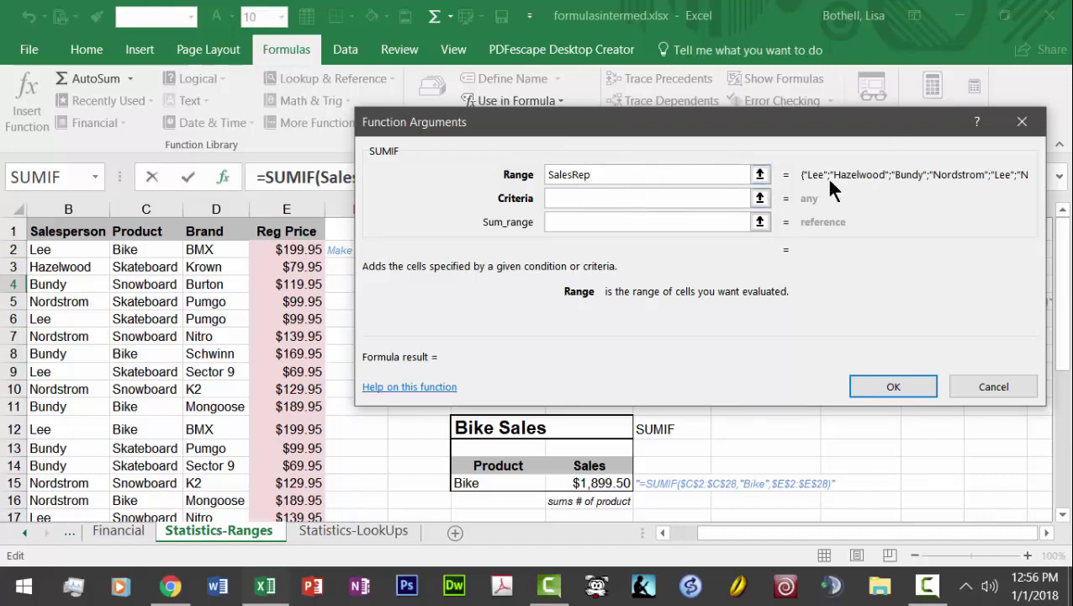
key(Tab)
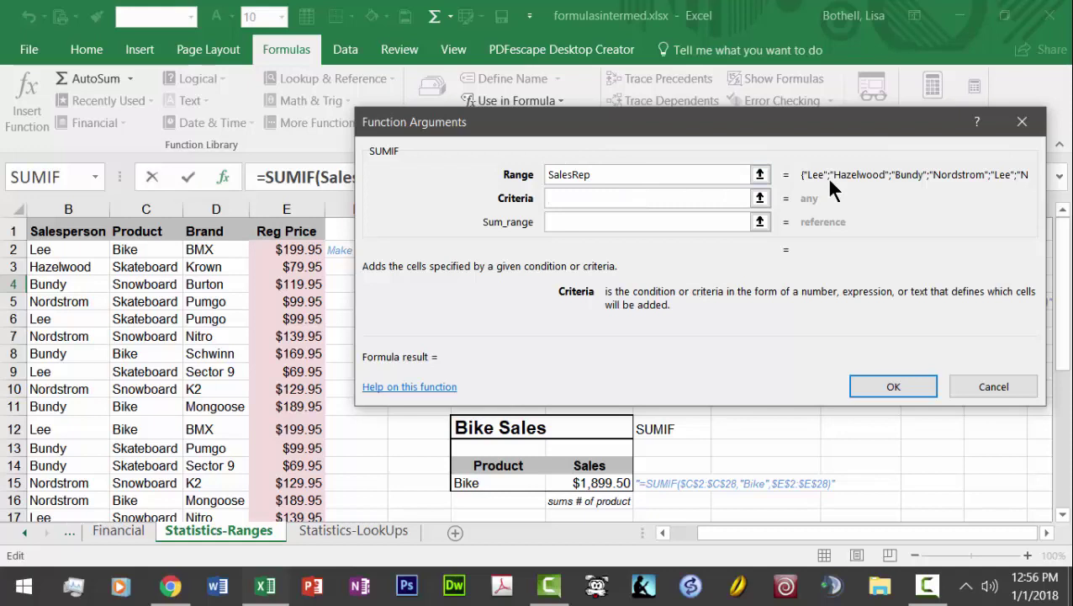
text(Lee)
key(Tab)
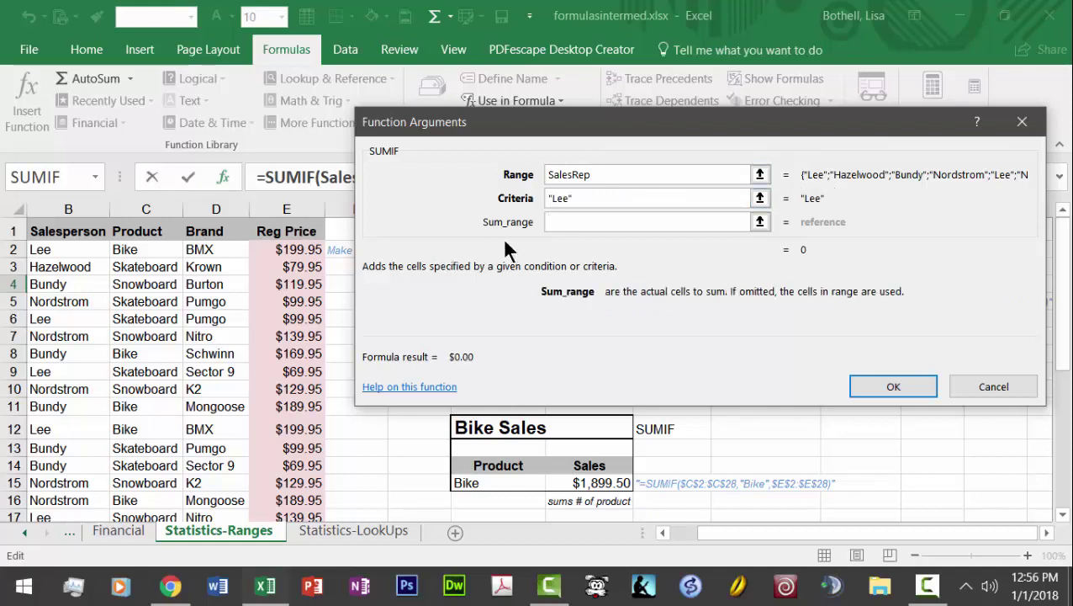
text(RegPr)
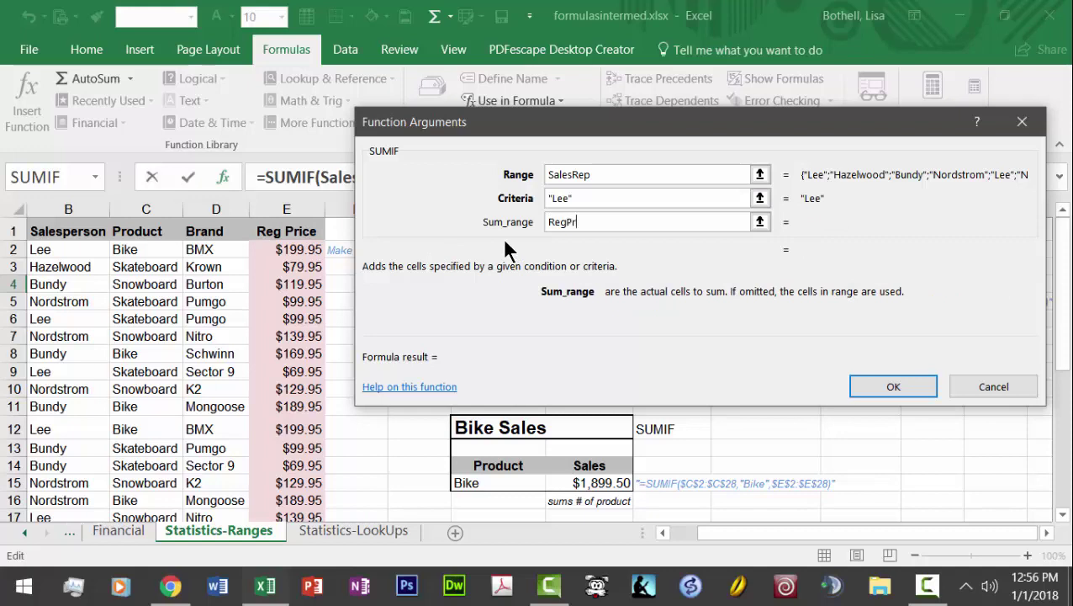
text(ice)
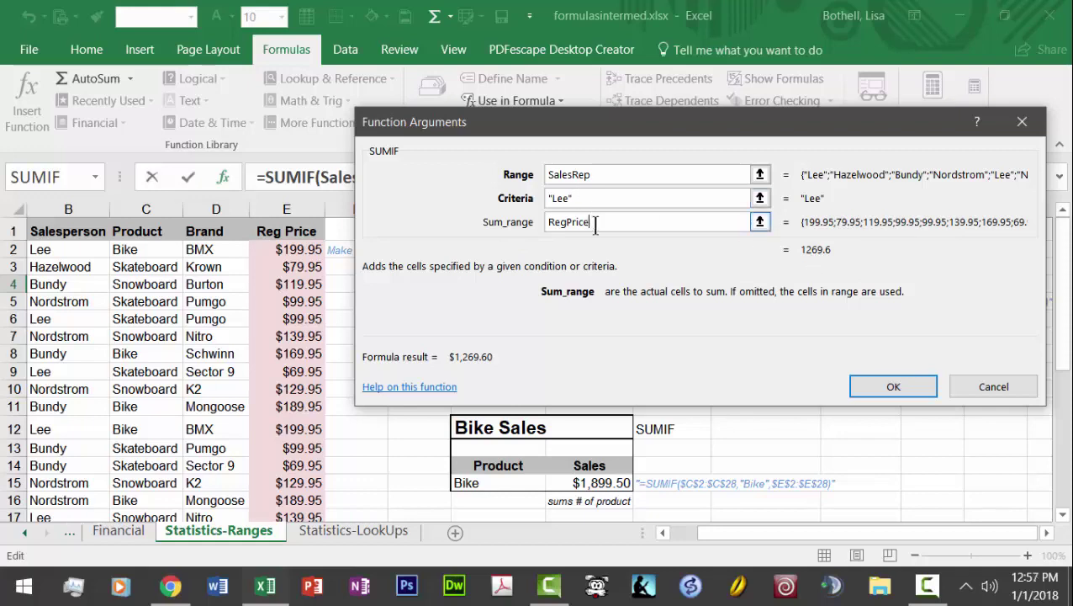
click(880, 388)
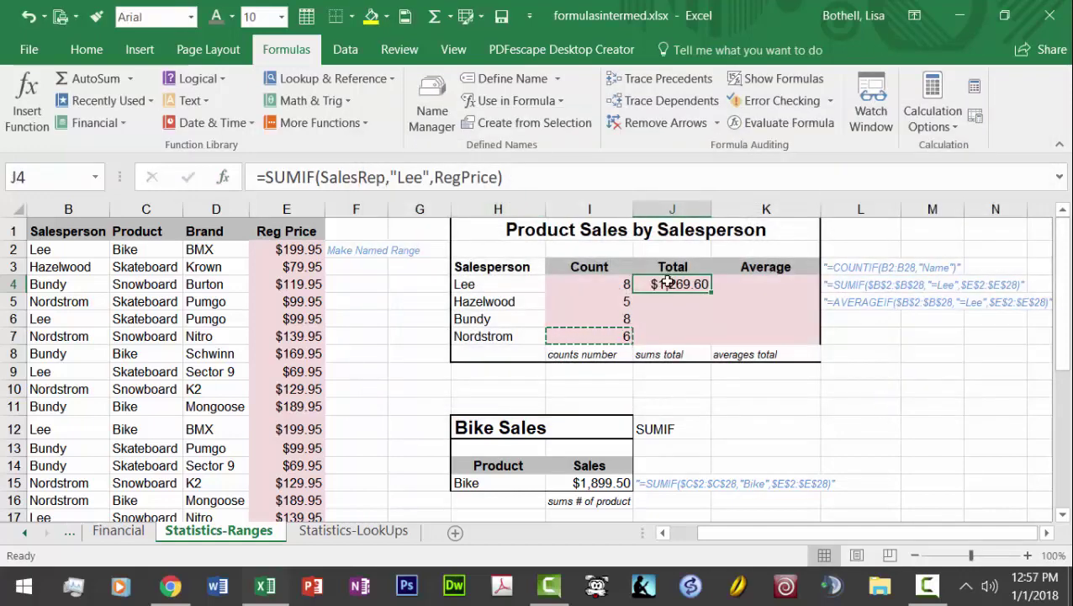
Copy J4's SUMIF total formula into J5:J7
key(ctrl+c)
drag(664, 309, 665, 338)
key(ctrl+v)
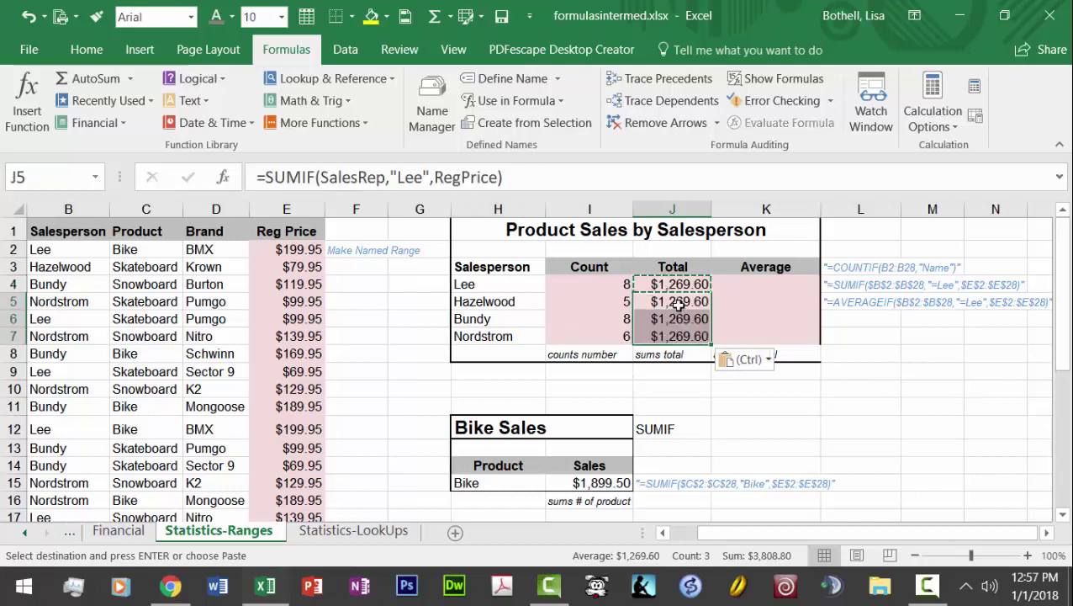
Change J5's SUMIF criterion from Lee to Hazelwood
double_click(404, 178)
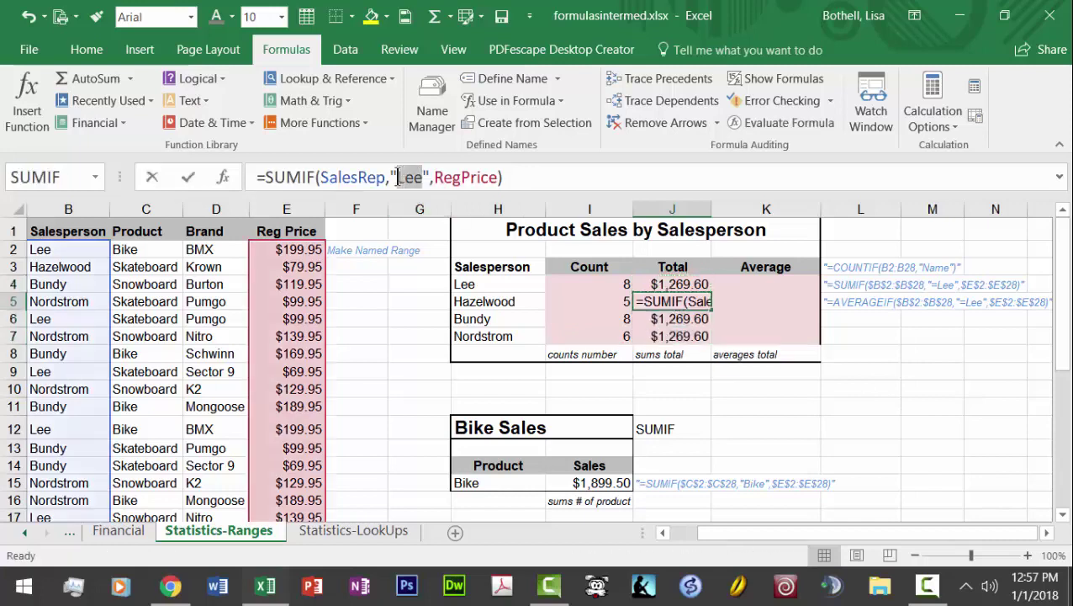
text(Haze)
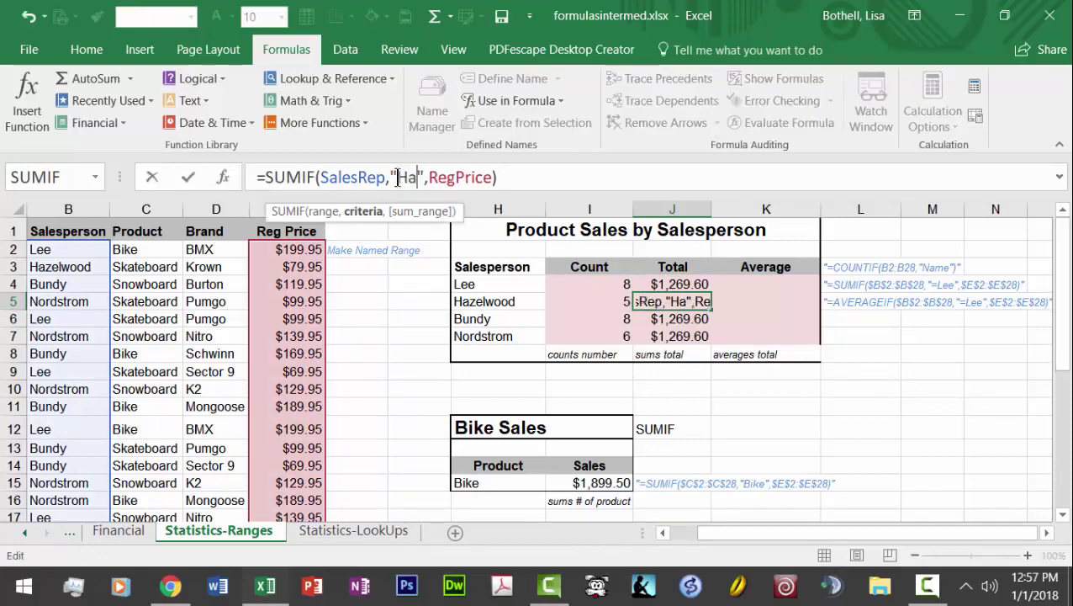
text(lwood)
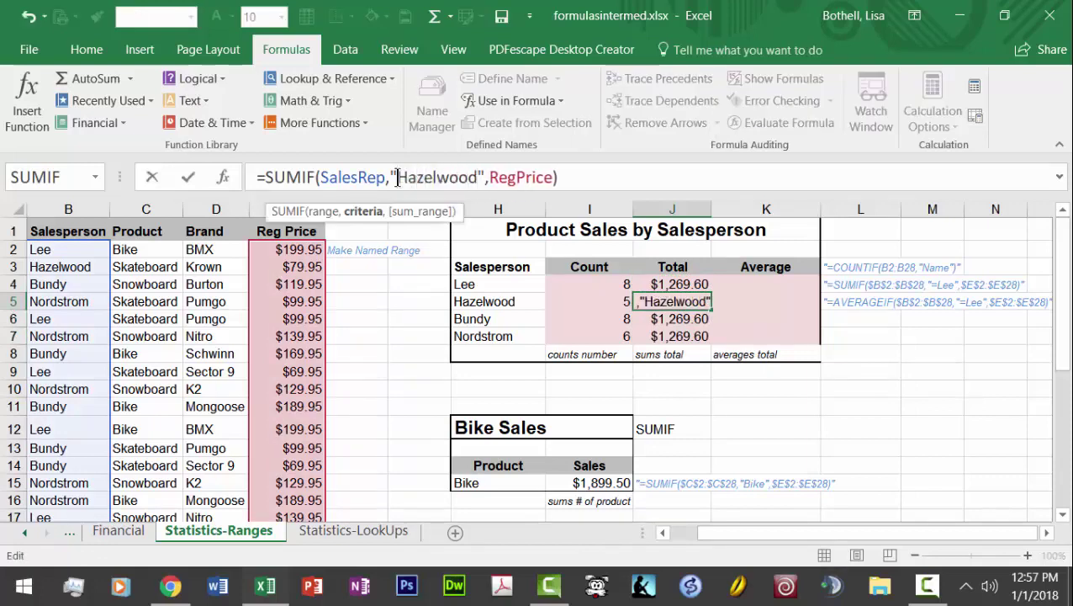
key(Return)
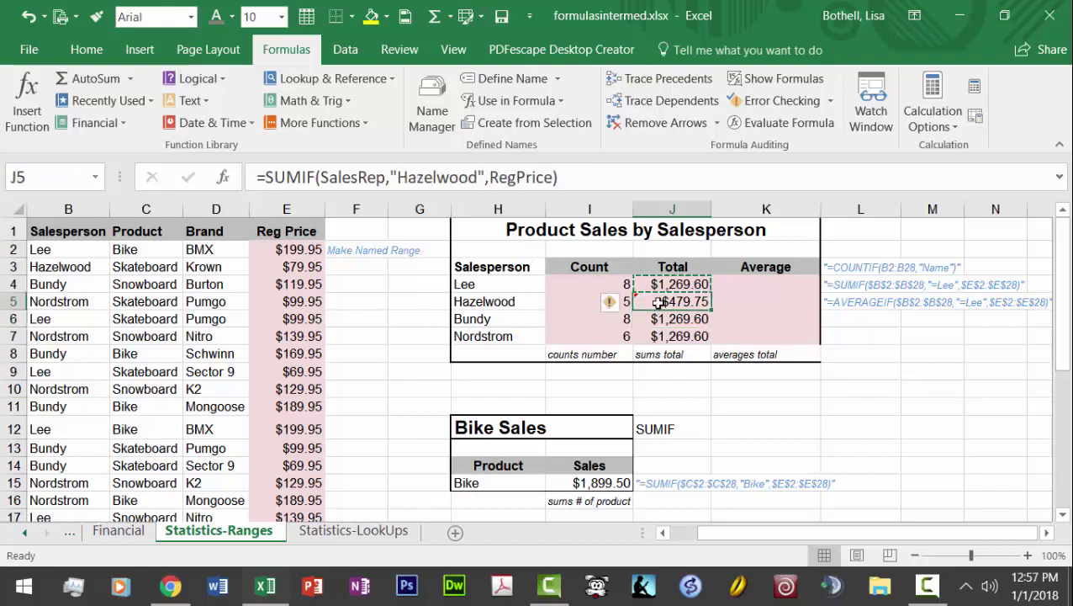
Revert J5 to the formula from above, then re-enter its criterion as 'Hazlewood'
click(657, 302)
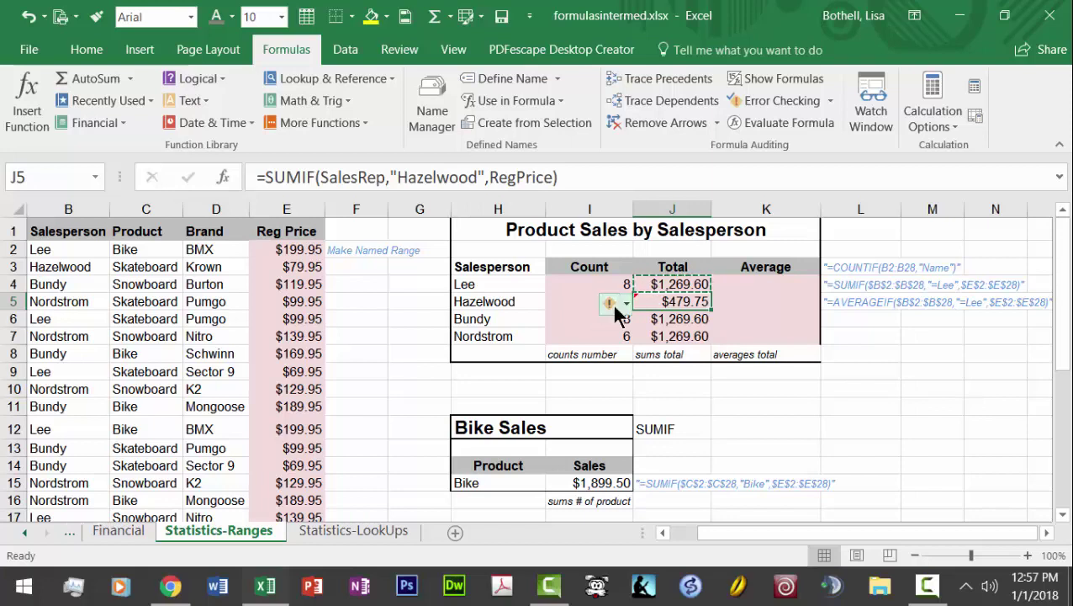
click(610, 303)
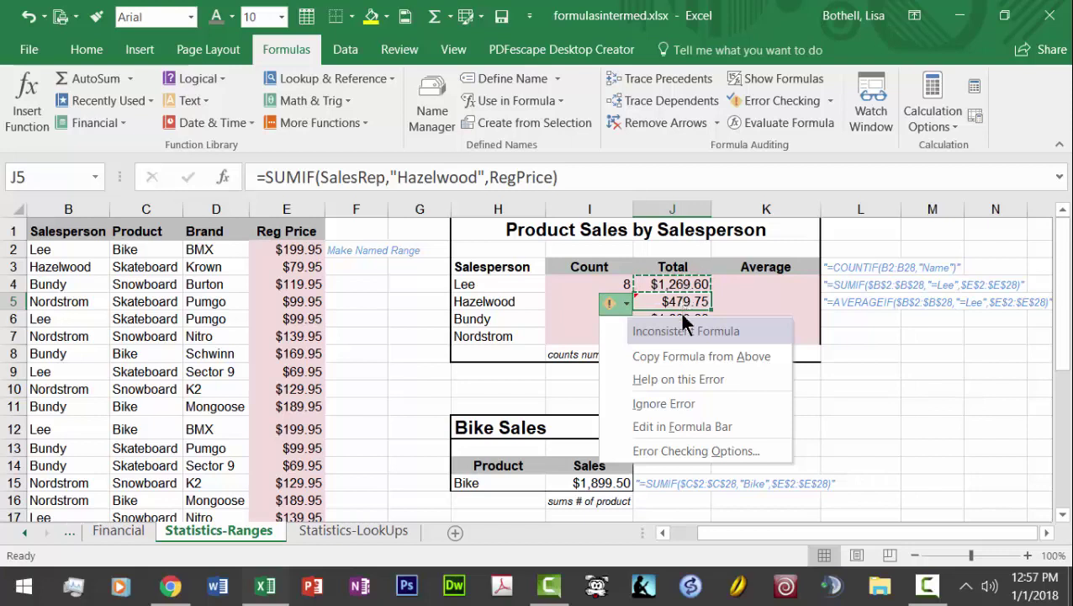
click(678, 356)
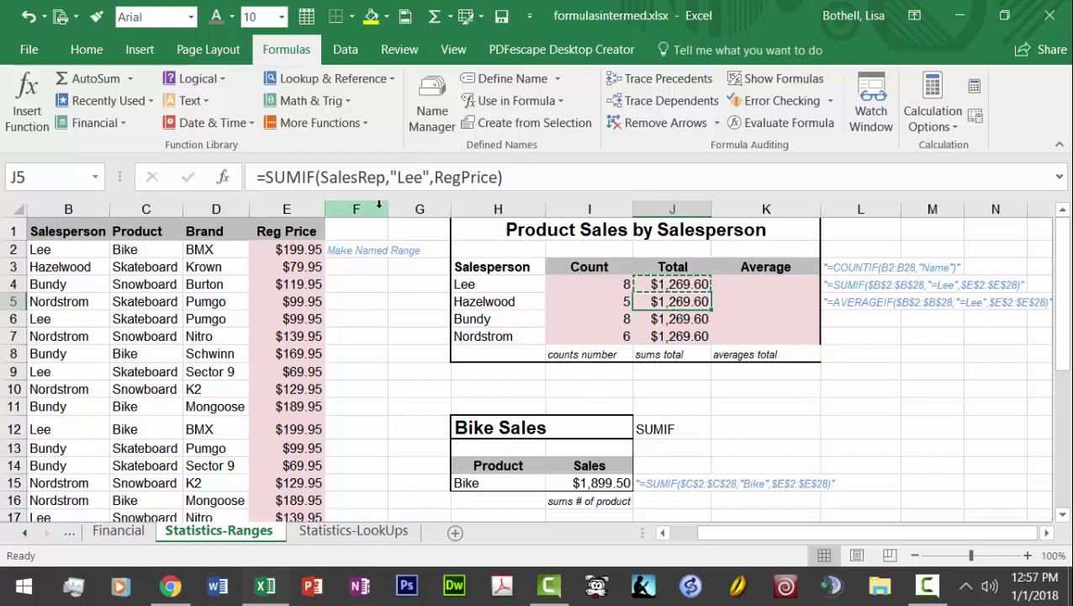
click(416, 177)
drag(400, 176, 399, 177)
text(Hazle)
text(wood)
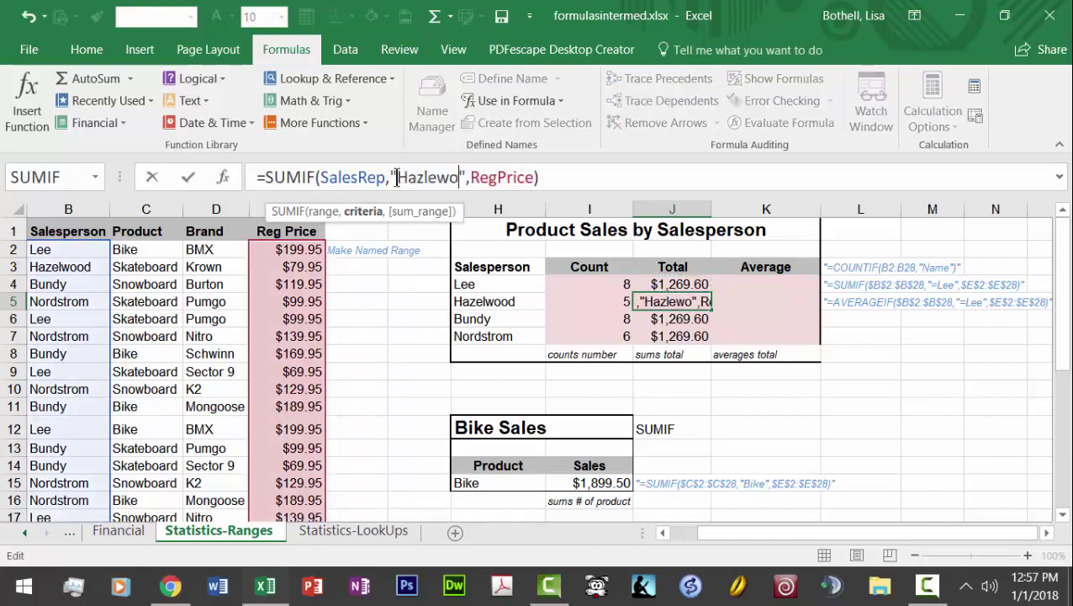
key(Return)
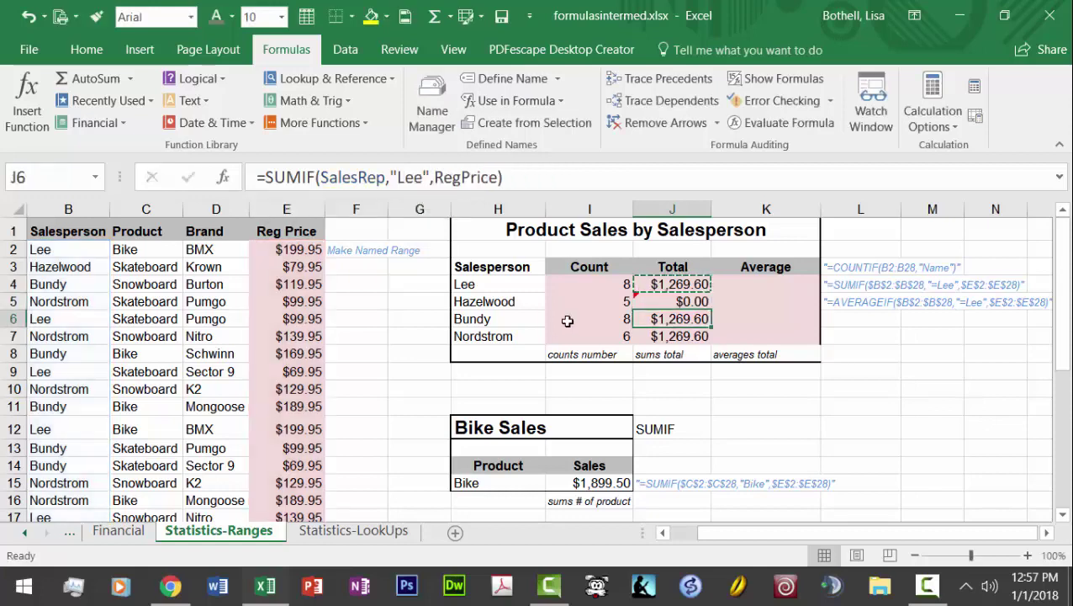
Correct J5's criterion to 'Hazelwood' for a $479.75 total and review its error flag
click(648, 303)
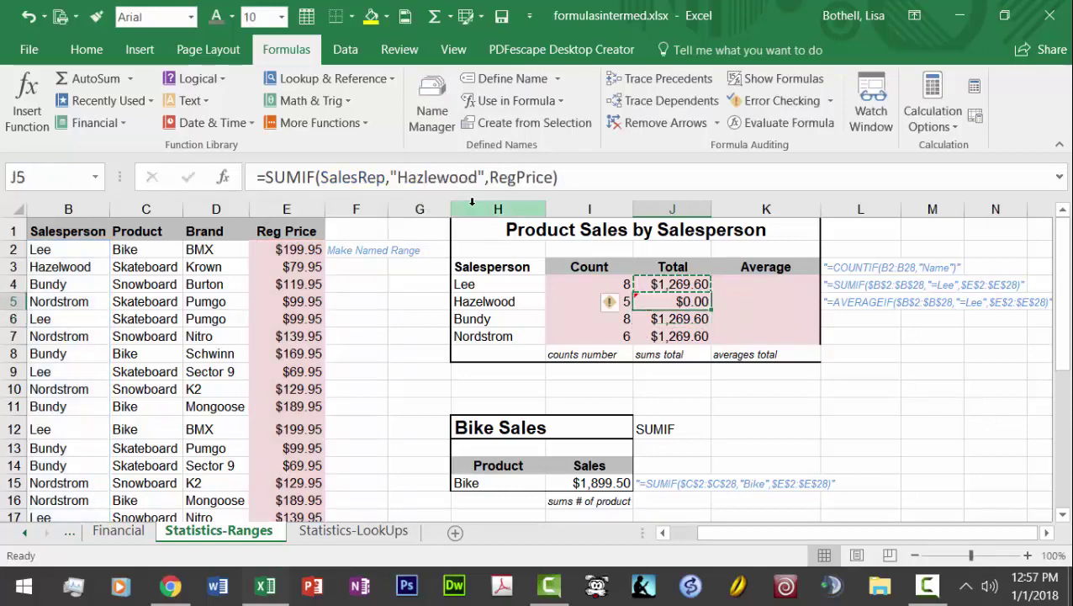
click(435, 177)
key(BackSpace)
key(Delete)
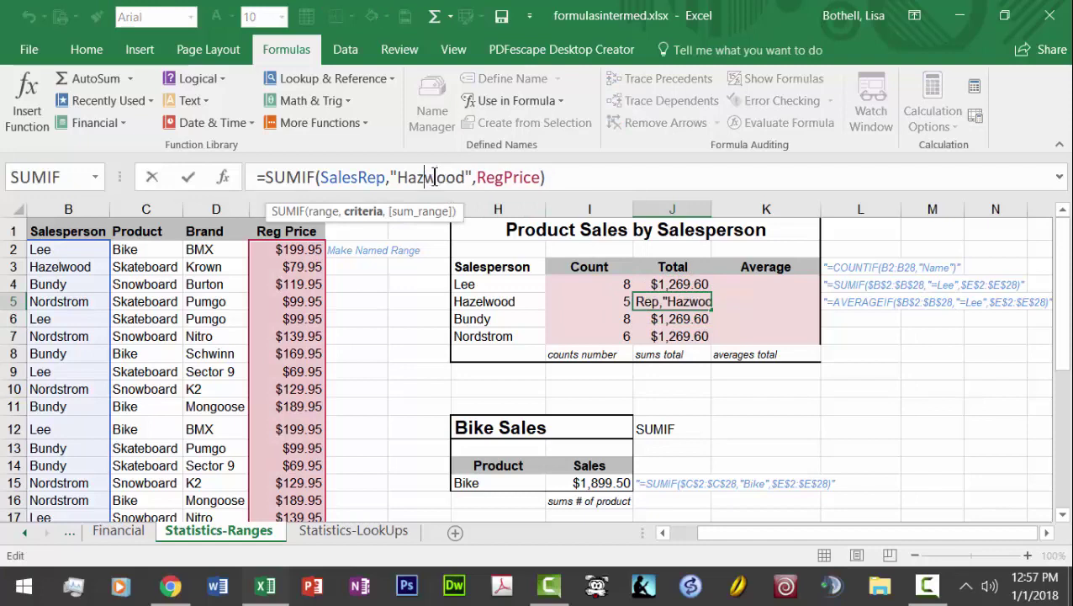
text(el)
key(Return)
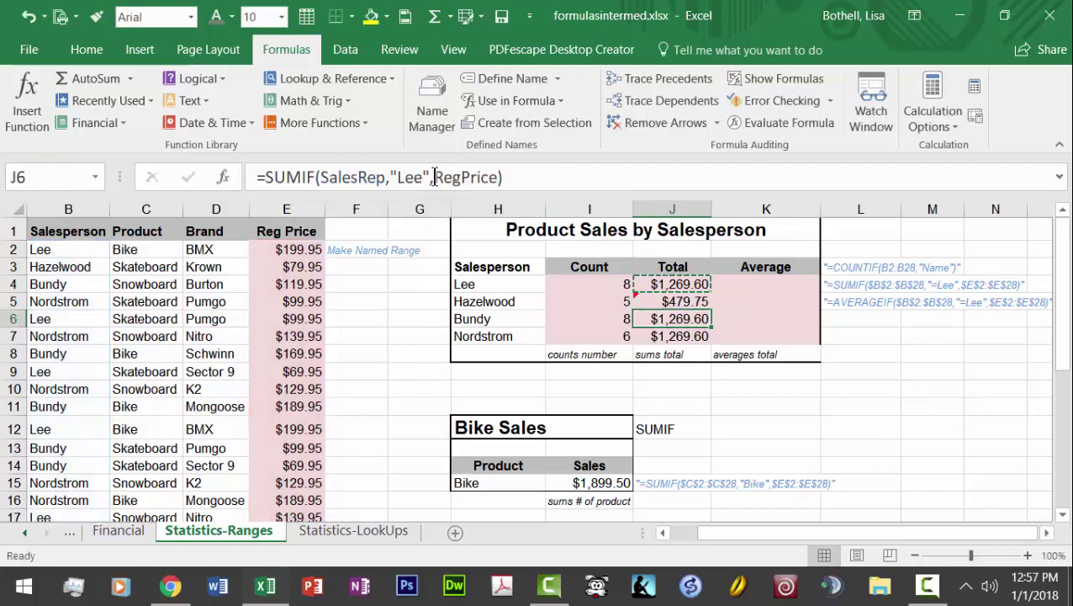
click(643, 301)
click(608, 303)
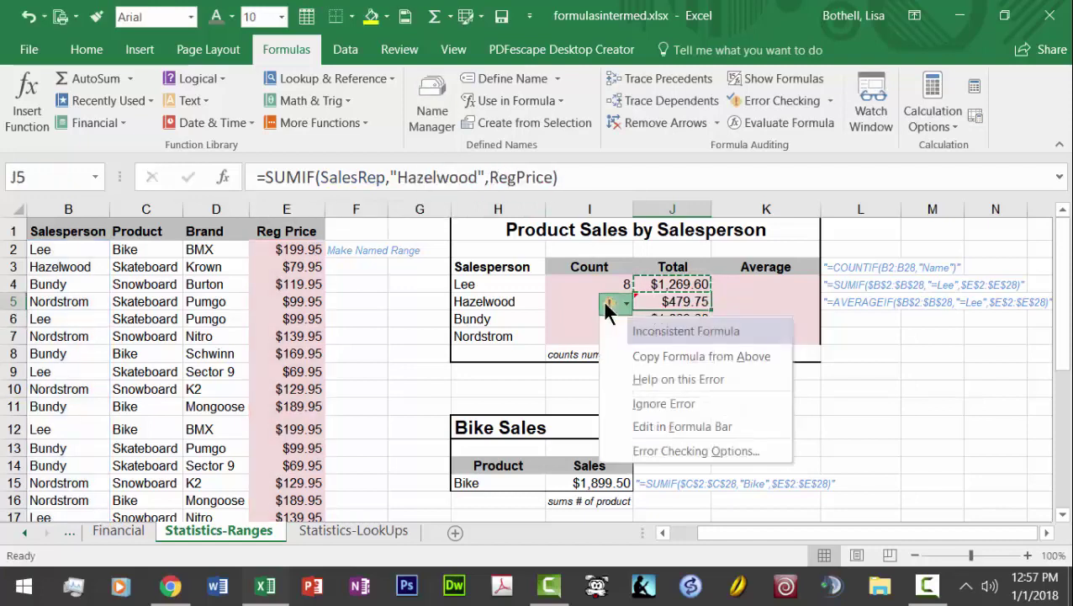
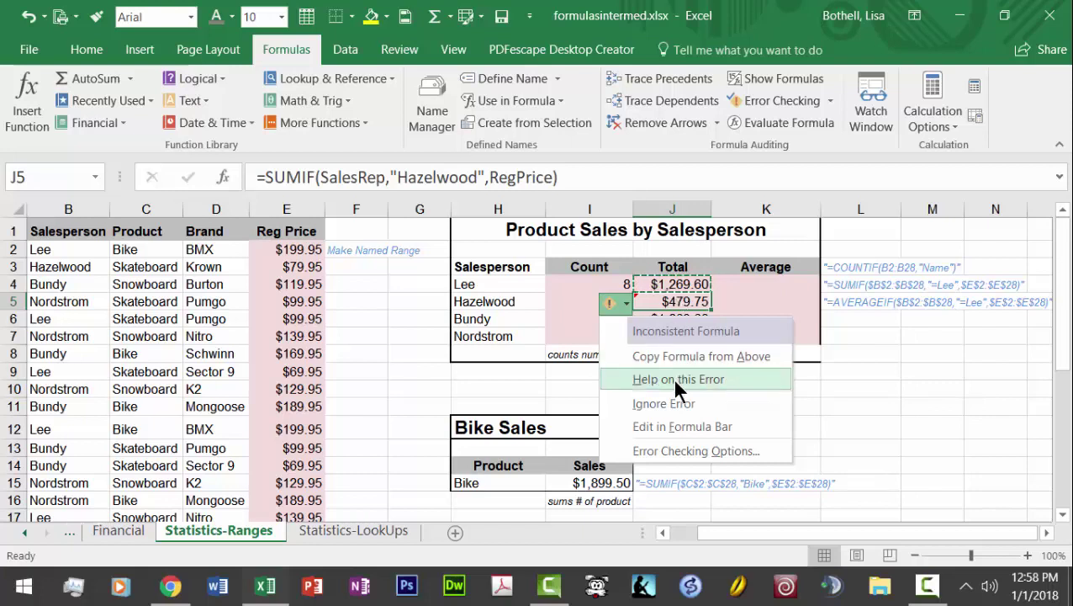
Ignore Hazelwood's count warning and change J6's SUMIF criterion from Lee to Bundy, giving $1,109.60
click(670, 404)
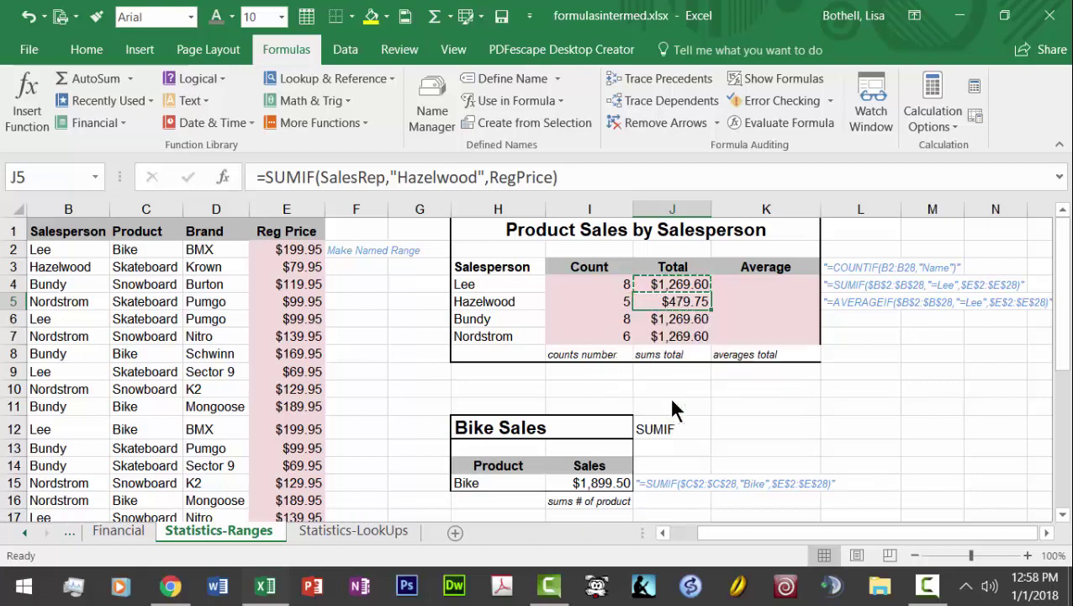
click(676, 319)
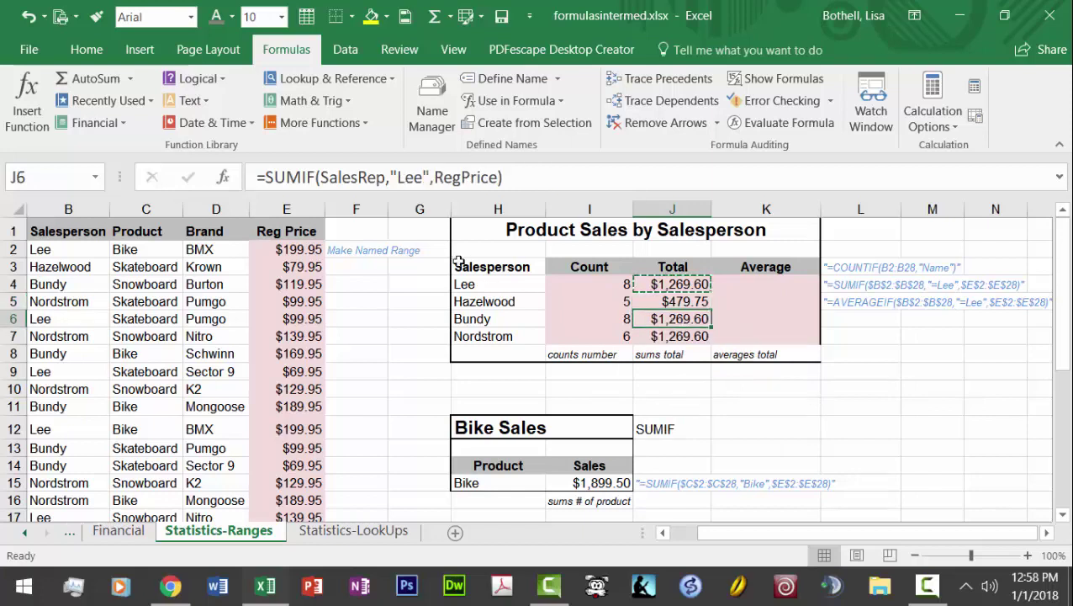
double_click(399, 177)
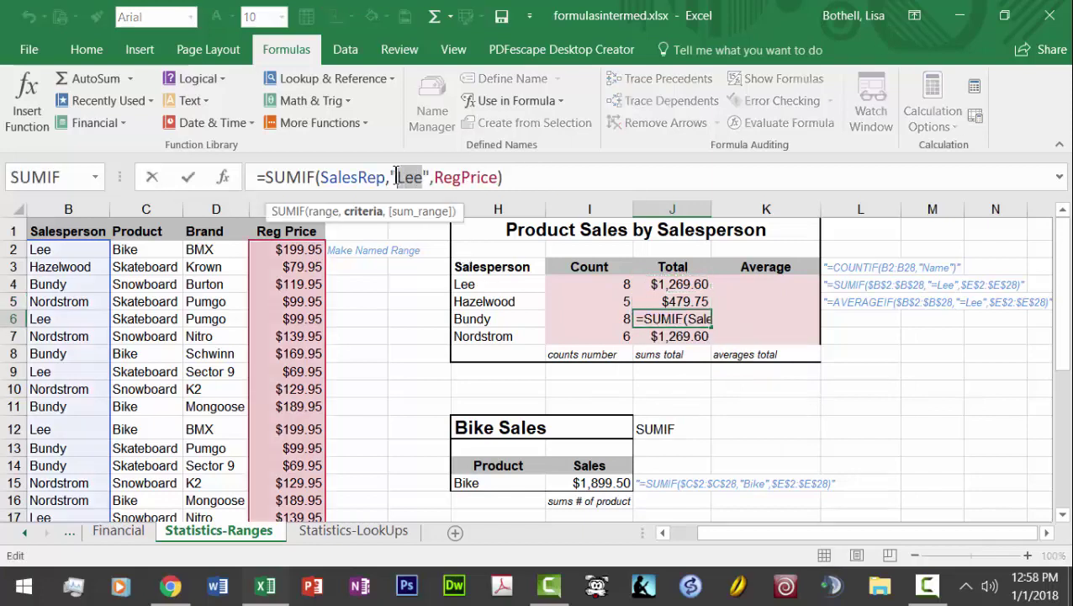
text(Bundy)
key(Return)
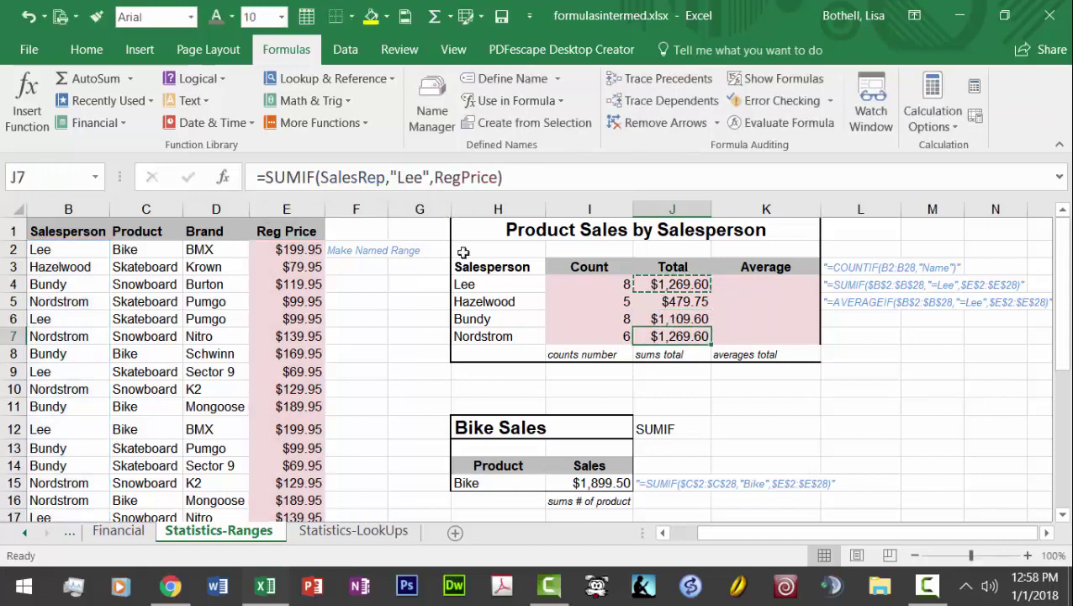
click(671, 308)
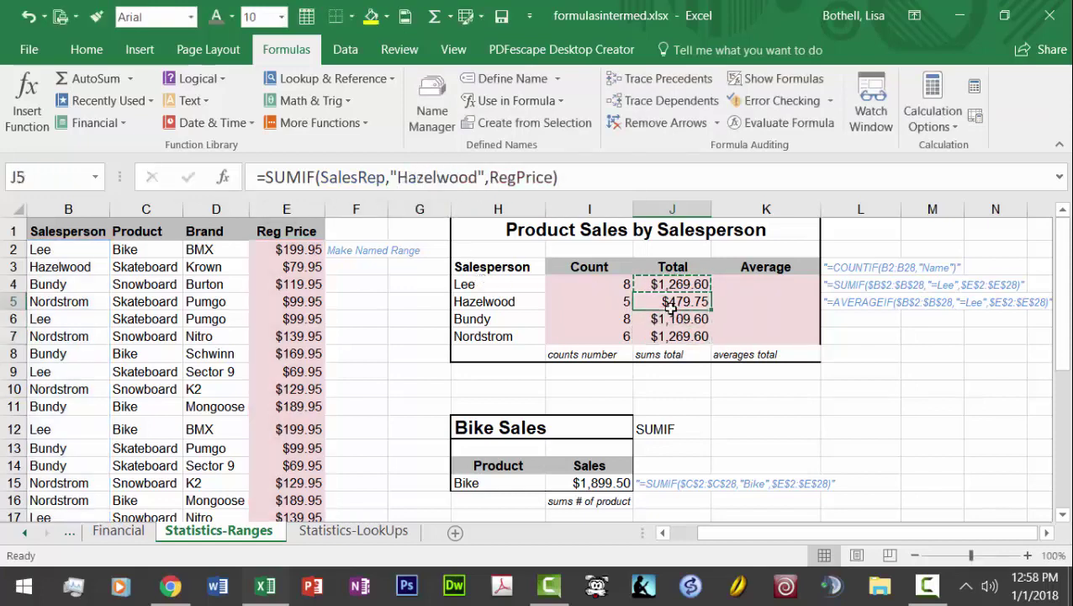
click(673, 318)
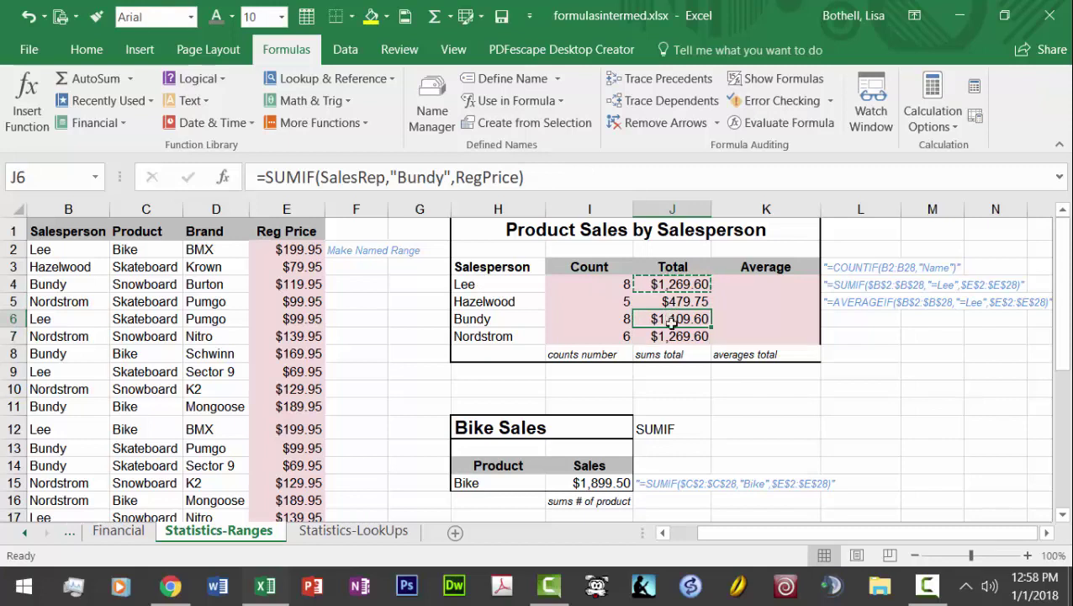
Change J7's SUMIF criterion from Lee to Nordstrom so it totals $789.70
click(673, 338)
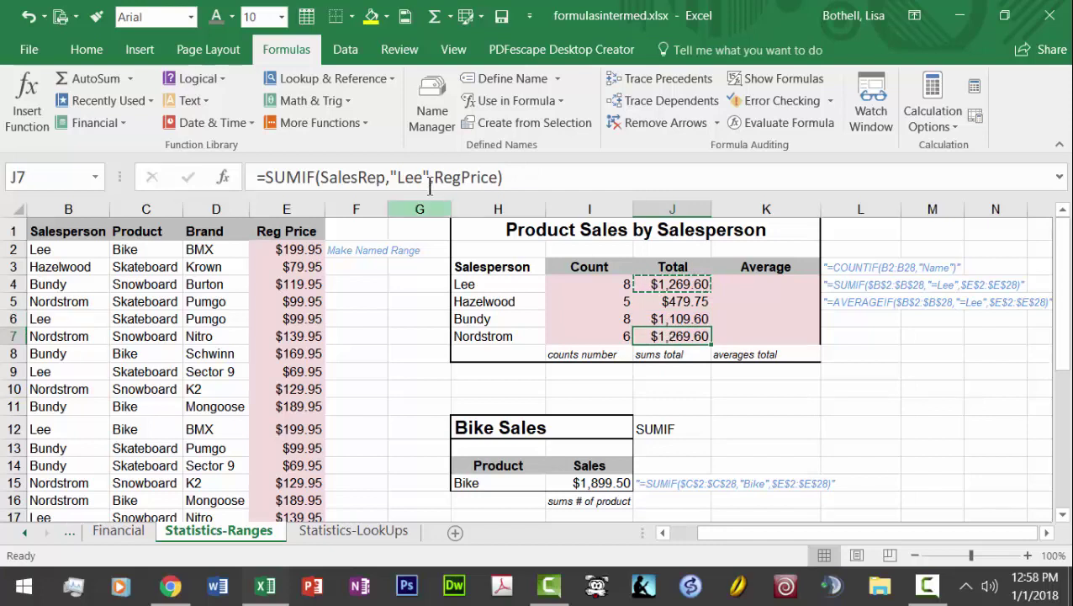
drag(422, 177, 395, 177)
text(Nordstrom)
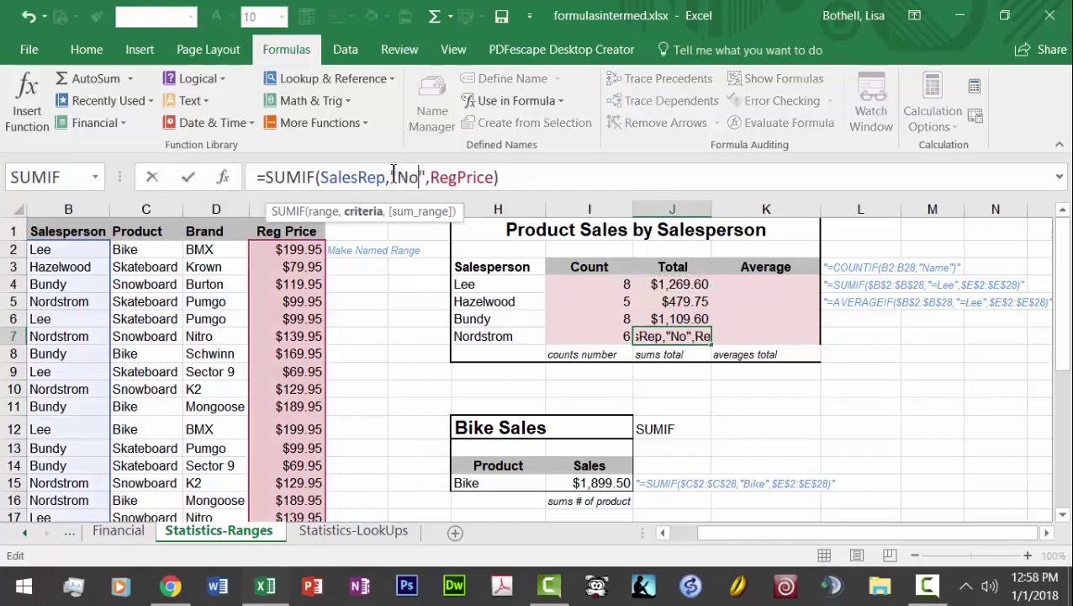
key(Return)
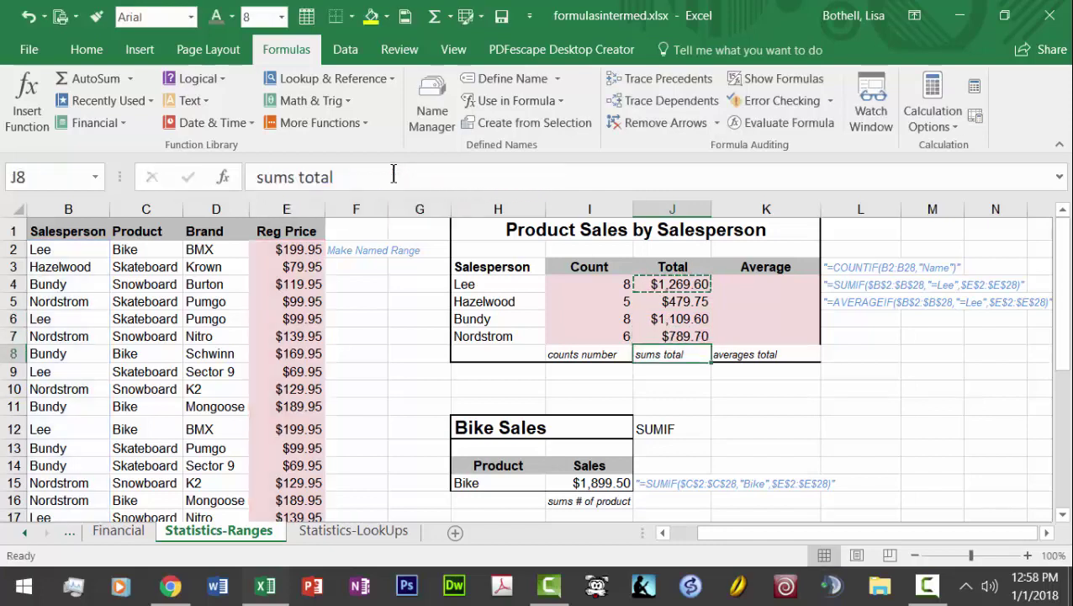
click(700, 425)
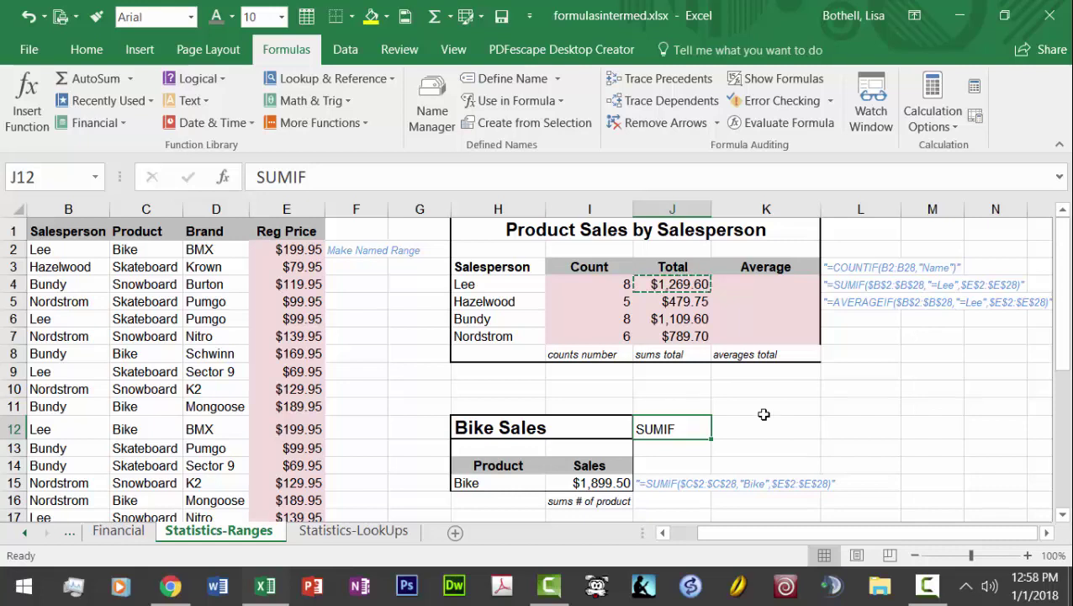
Paste Lee's total formula into the Average cell K4 and save the workbook
click(671, 284)
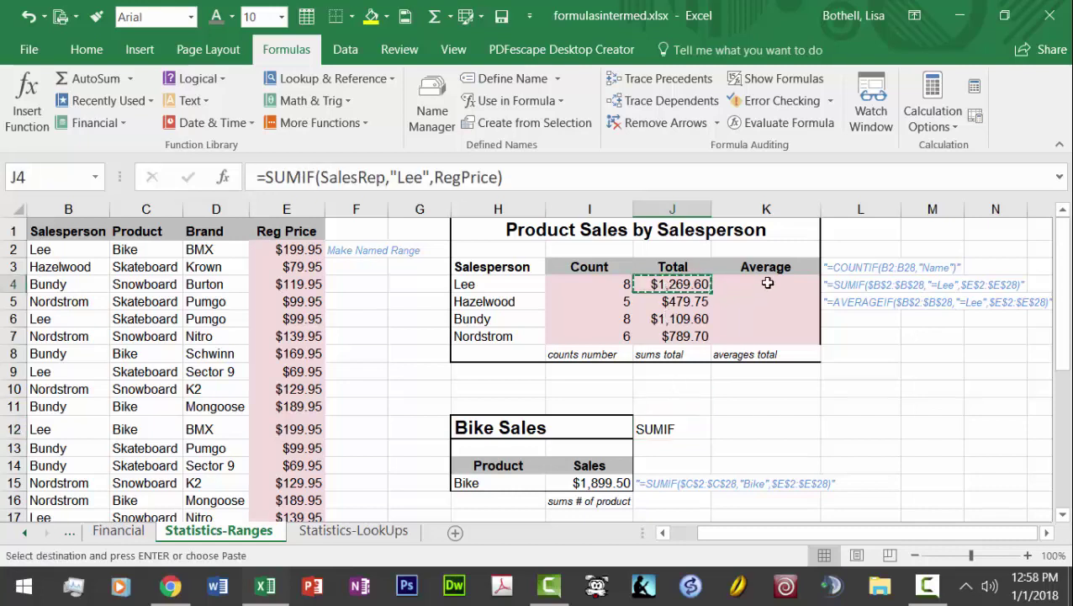
click(768, 284)
key(ctrl+v)
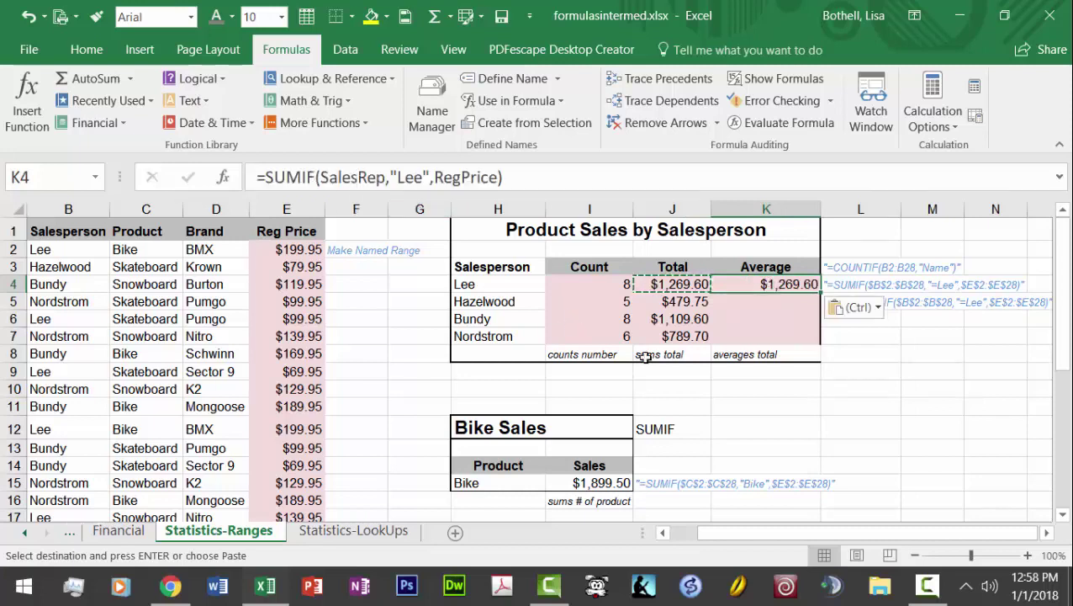
click(715, 402)
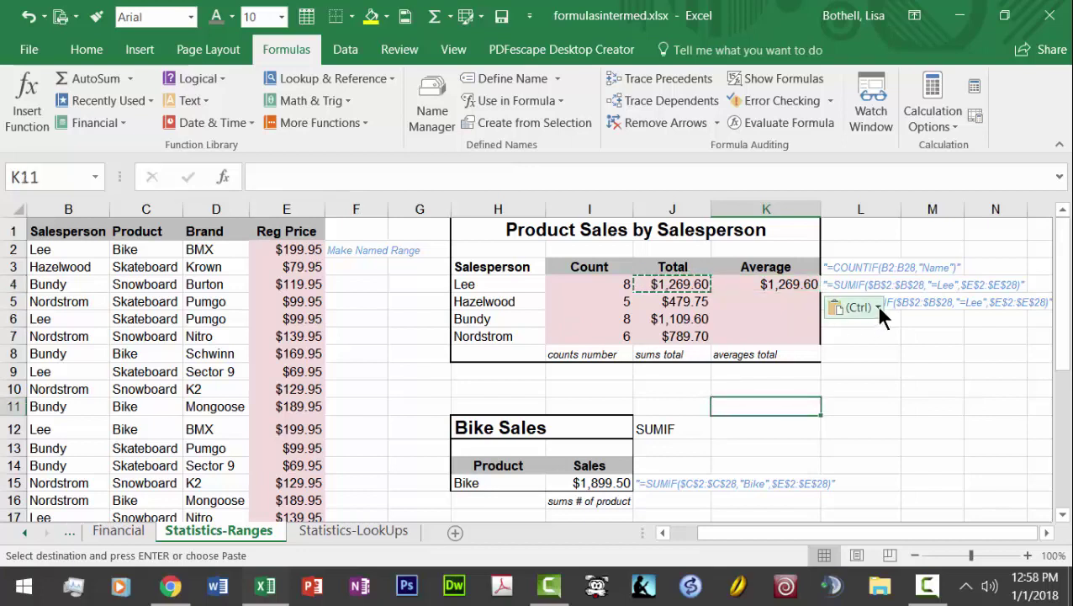
key(ctrl+s)
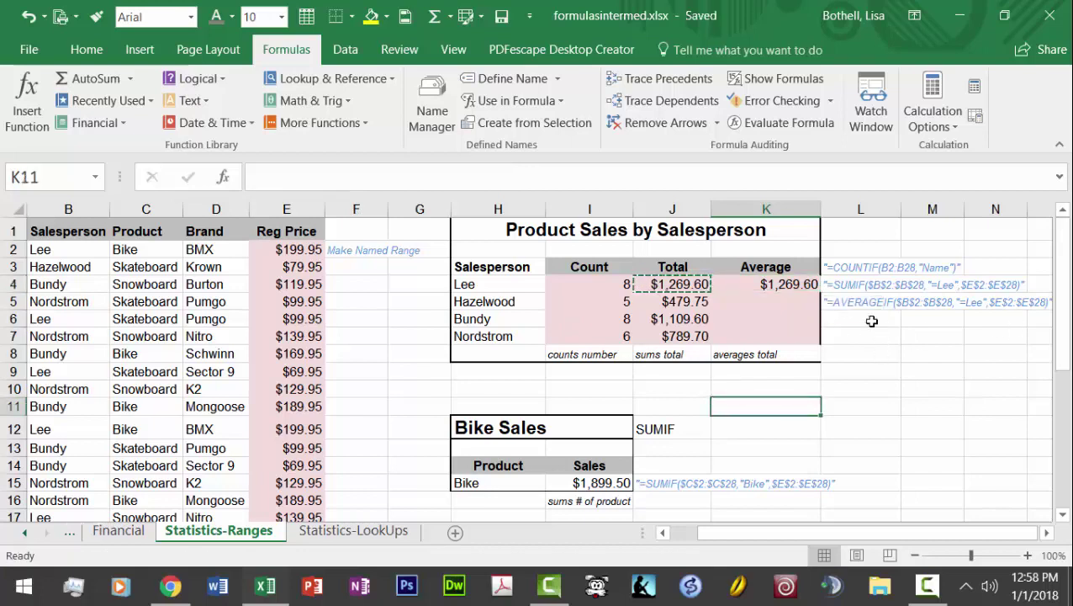
Change K4's SUMIF to AVERAGEIF so Lee's average reads $158.70
click(770, 285)
click(317, 172)
drag(318, 171, 266, 177)
click(271, 172)
text(AVERAGEIF(SalesRep,"Lee",RegPrice)
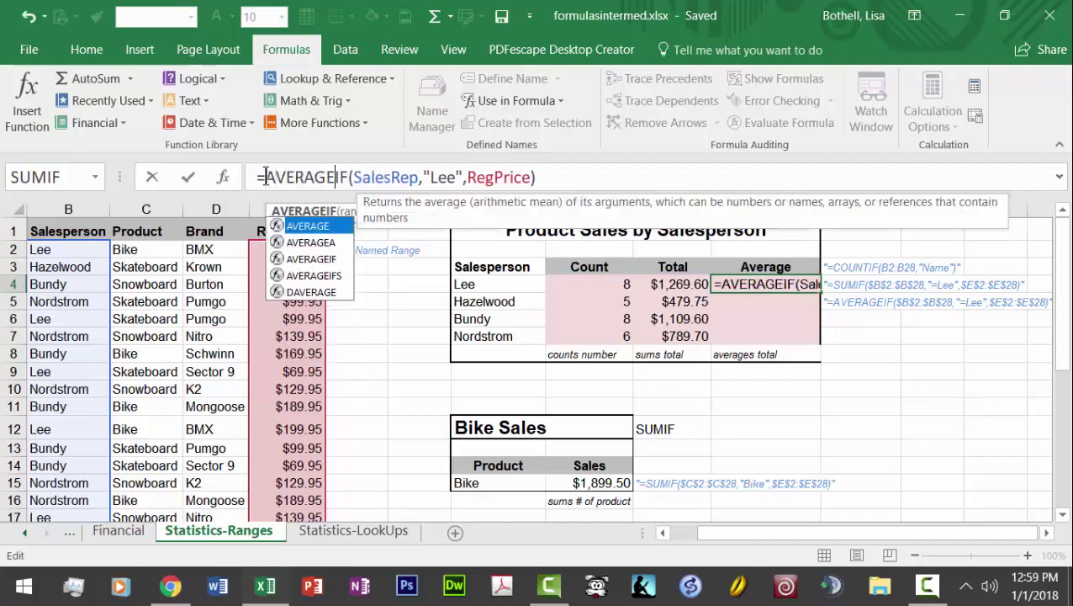
key(Return)
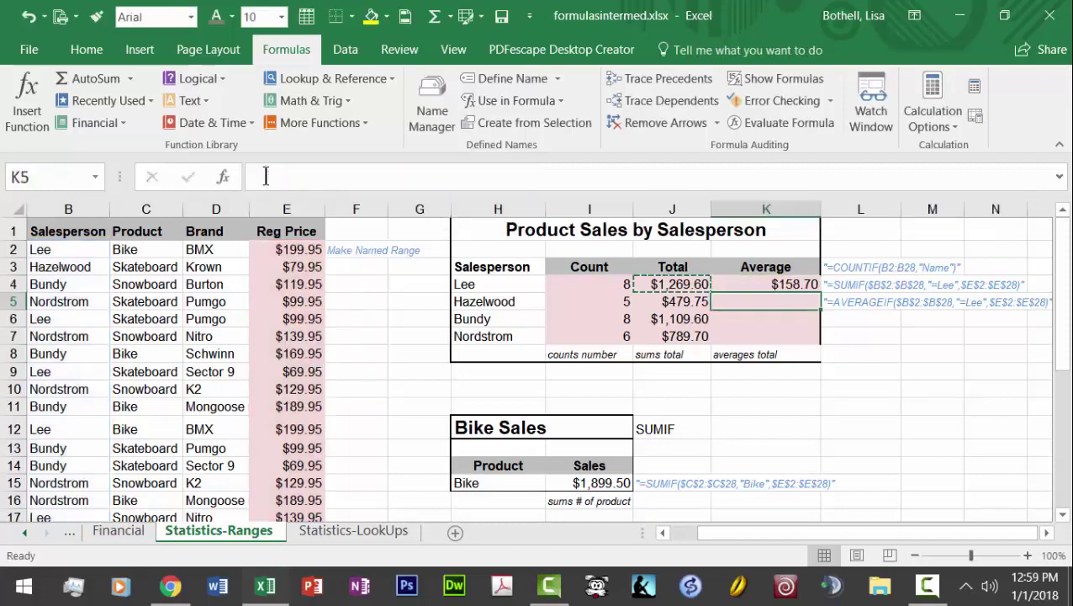
click(799, 287)
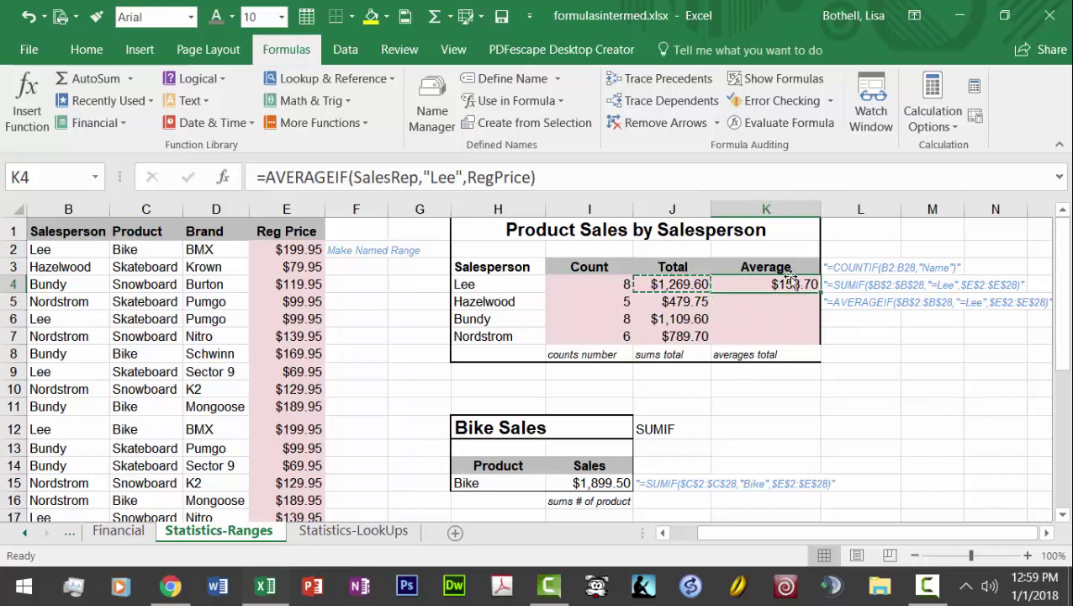
Copy the Hazelwood, Bundy and Nordstrom total formulas J5:J7 into K5:K7
drag(709, 304, 688, 335)
key(ctrl+c)
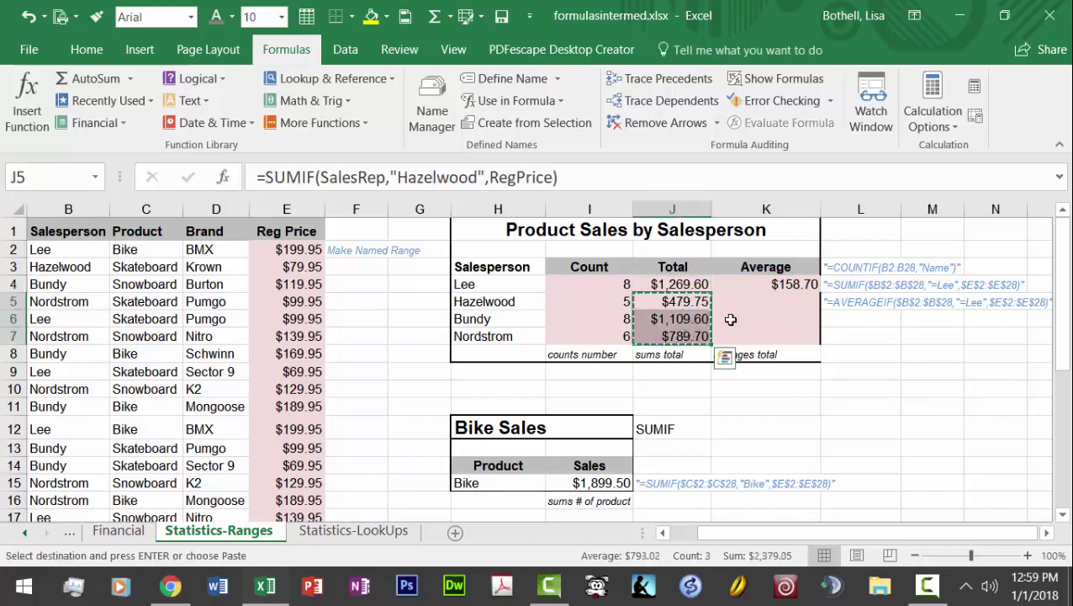
click(794, 302)
key(ctrl+v)
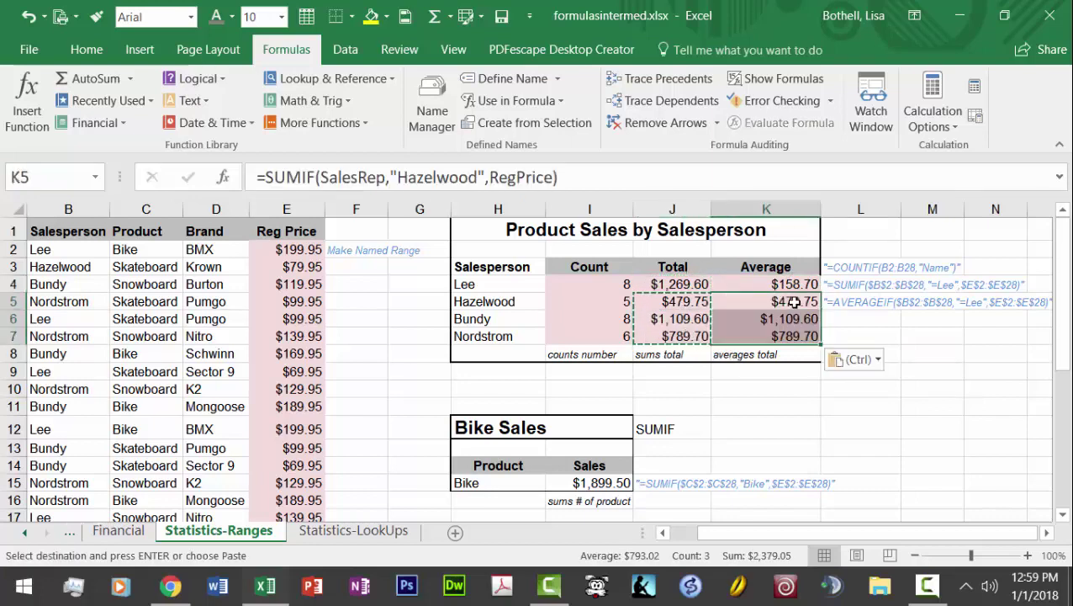
drag(794, 302, 794, 338)
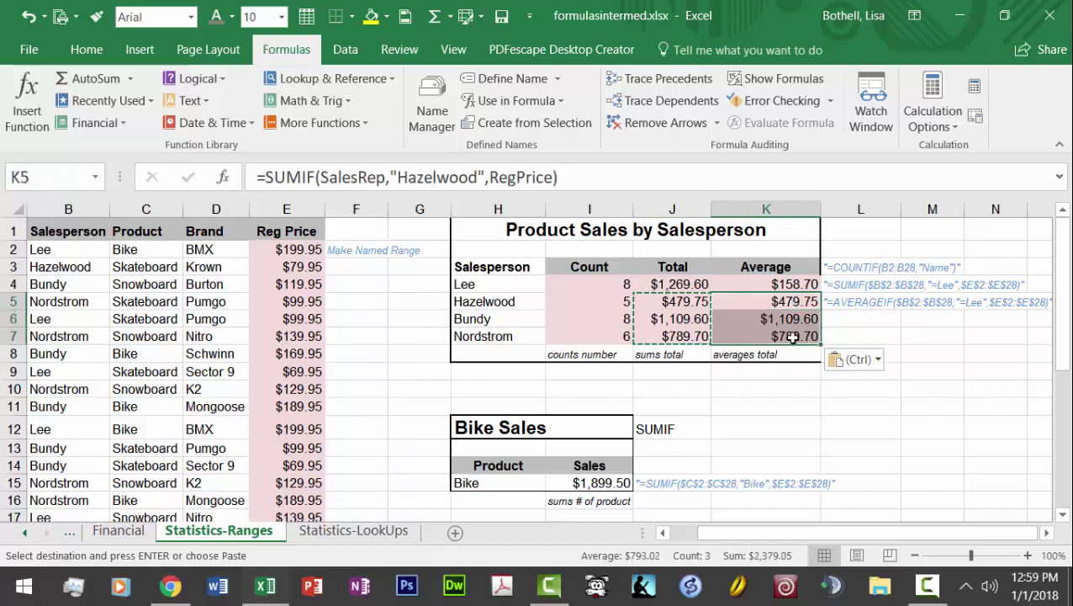
key(ctrl)
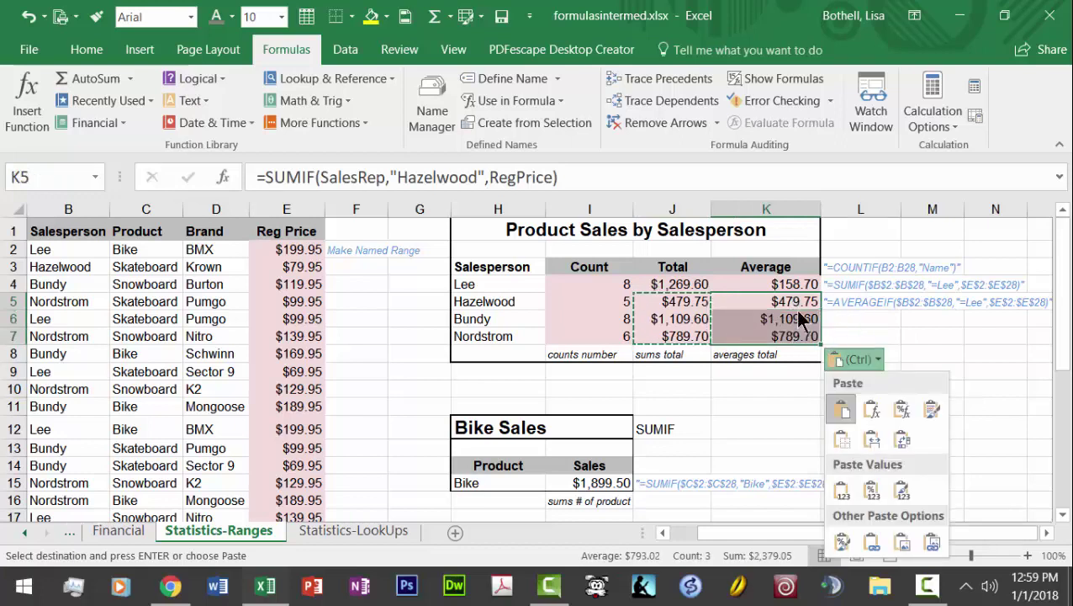
Replace SUMIF with AVERAGEIF in K5:K7, giving averages of $95.95, $138.70 and $131.62
right_click(795, 308)
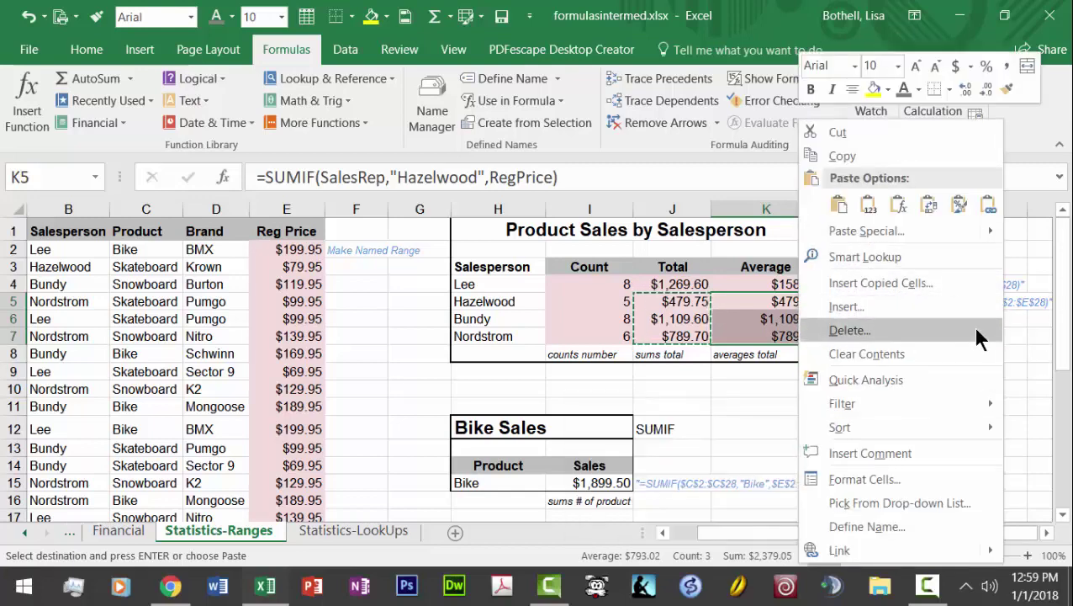
click(85, 51)
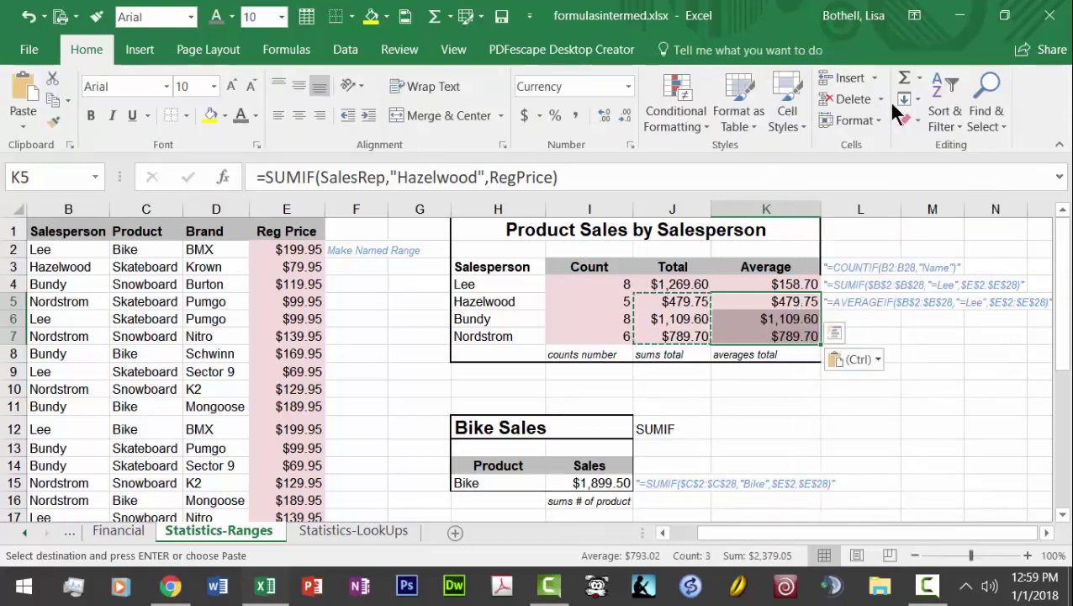
click(1007, 129)
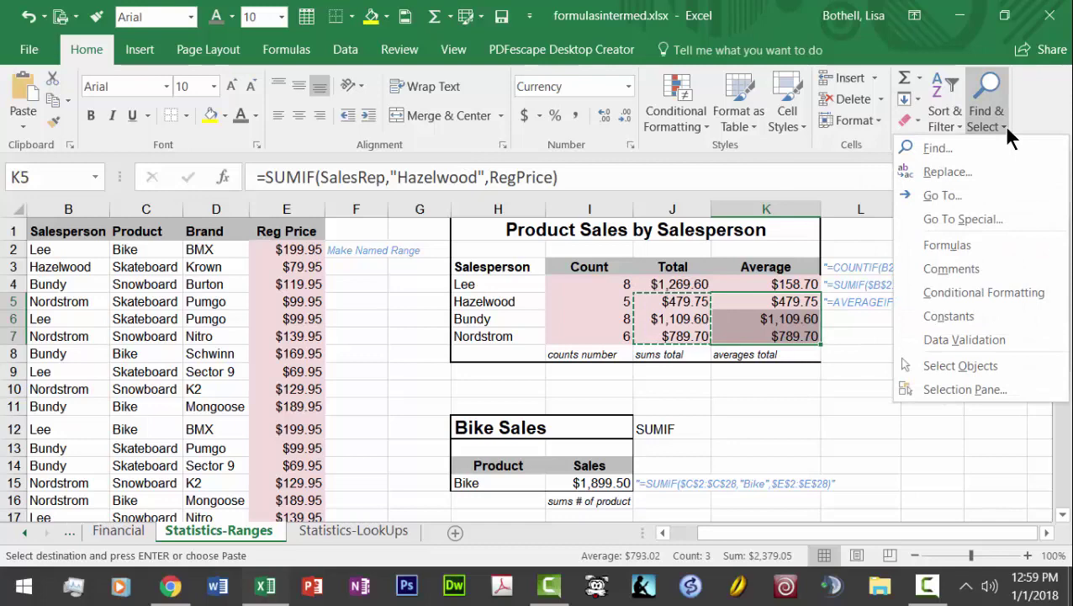
click(968, 173)
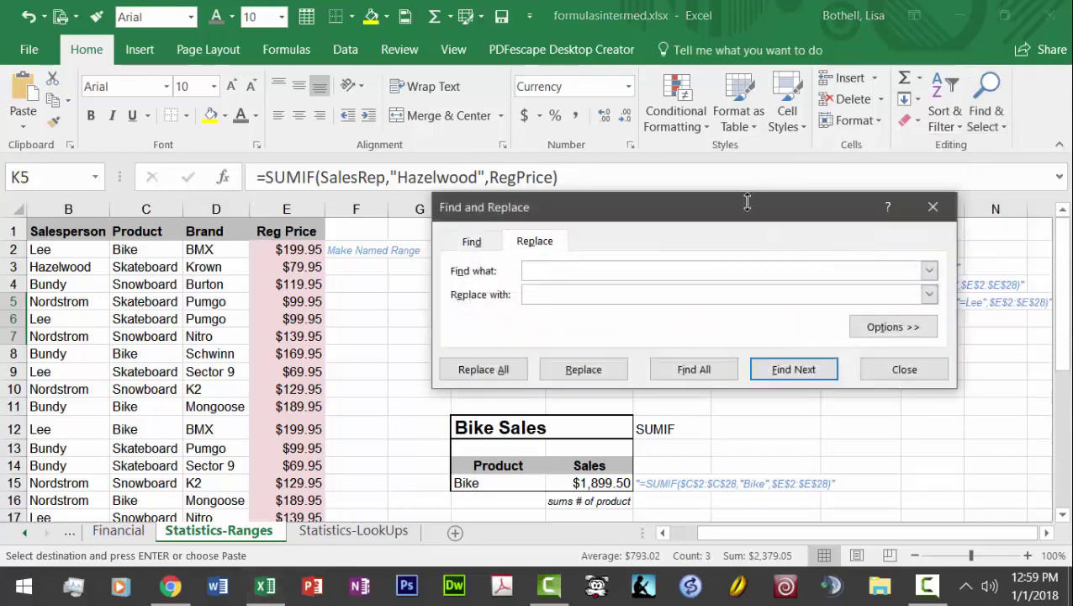
drag(730, 206, 398, 186)
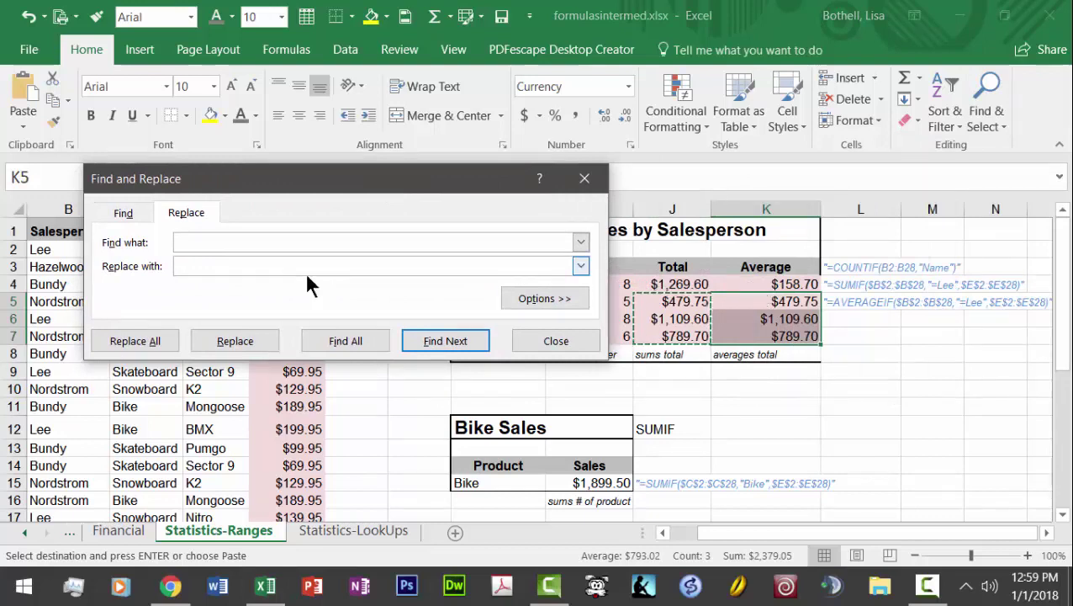
text(SUMIF)
key(Tab)
text(AVERAGEIF)
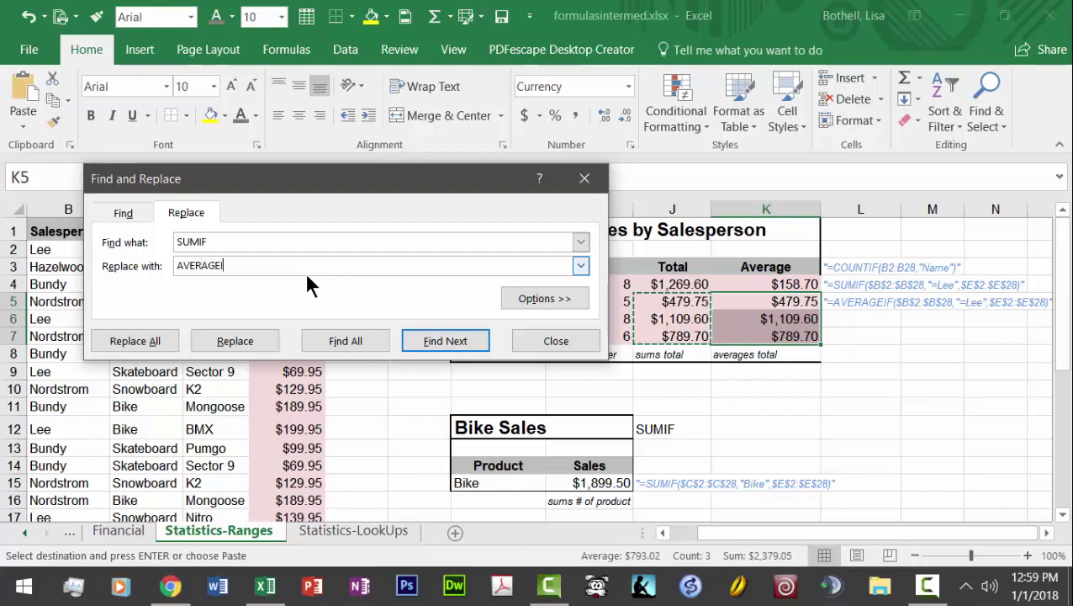
click(135, 340)
click(530, 347)
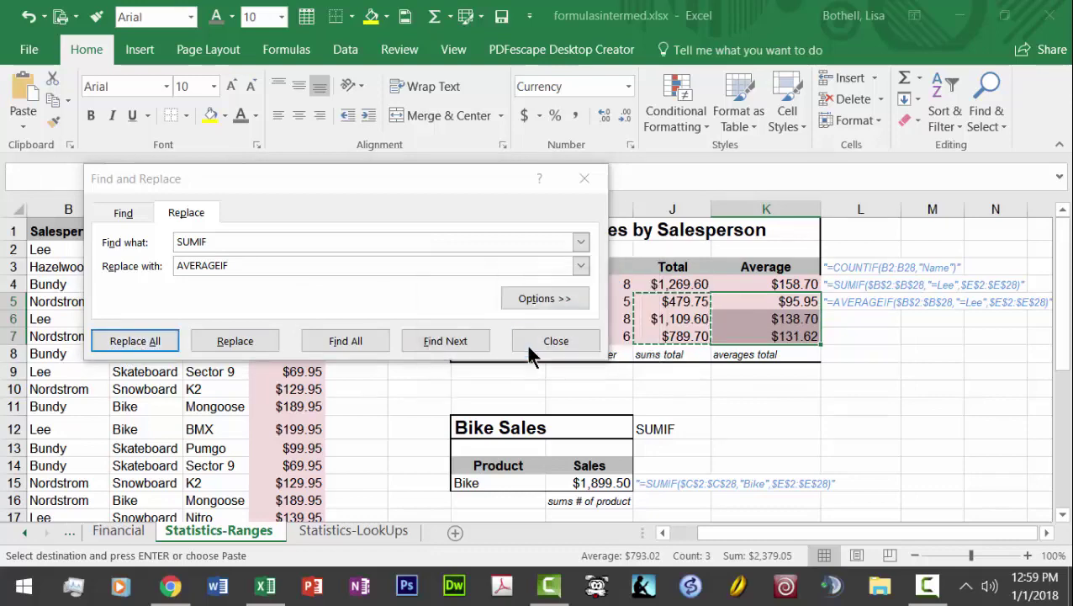
click(584, 180)
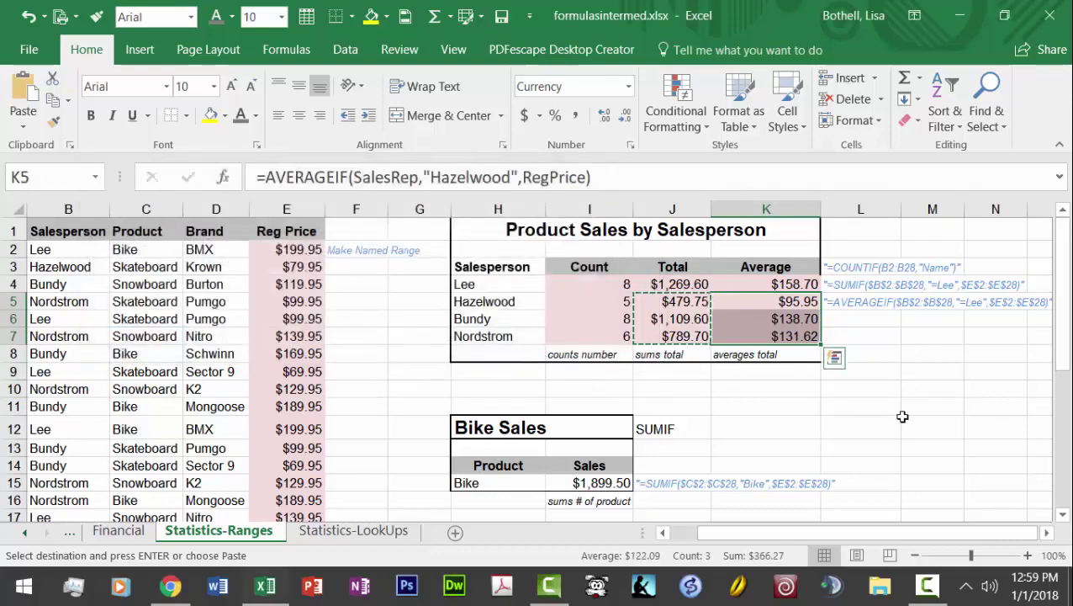
click(902, 418)
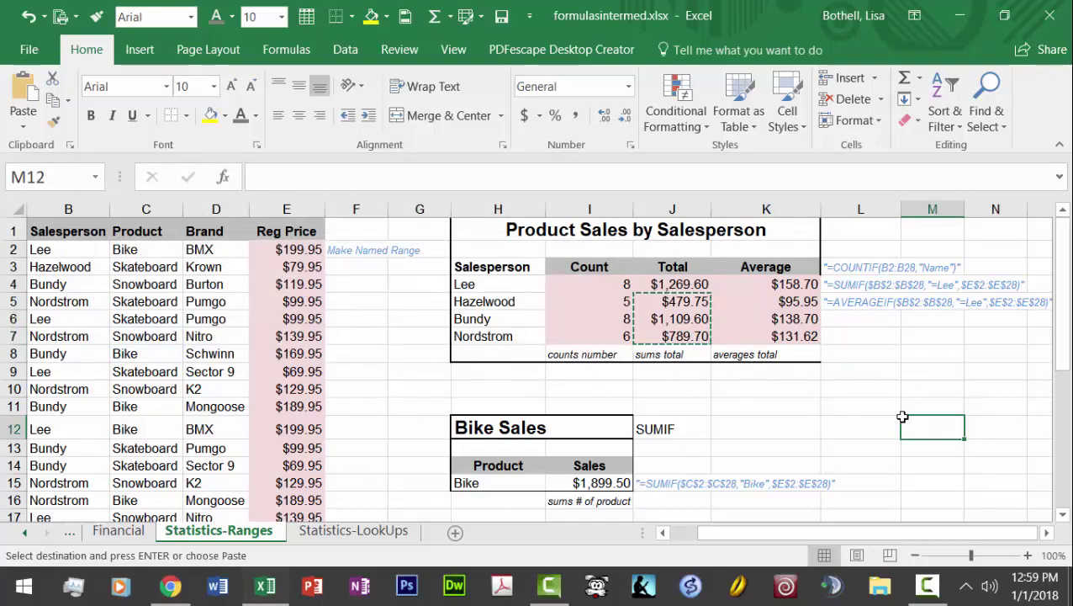
Name the product list C2:C28 'Product' through the Name Box
drag(1064, 290, 1069, 333)
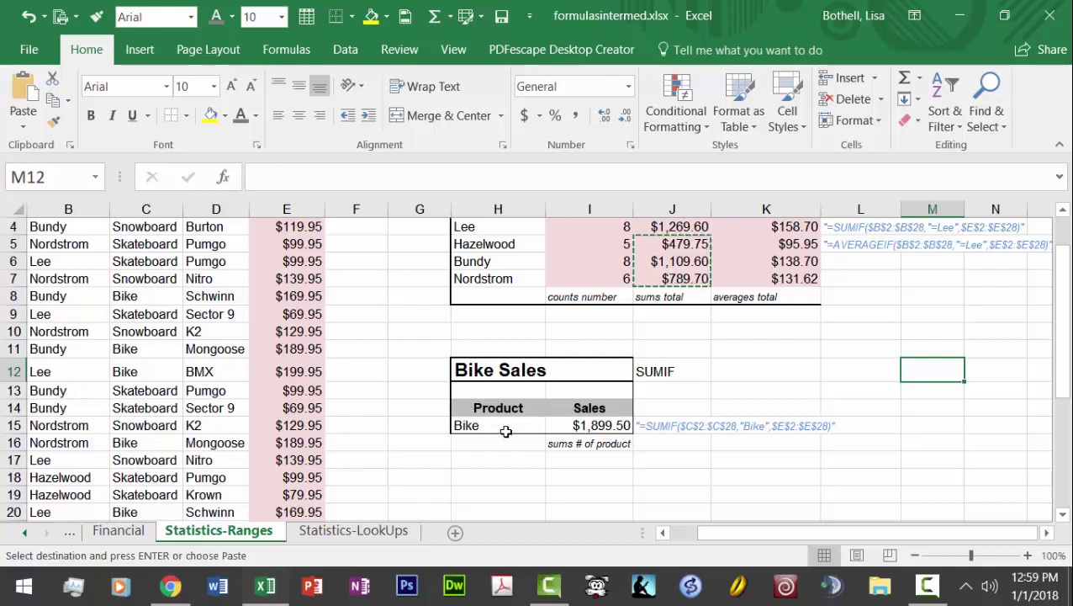
click(505, 430)
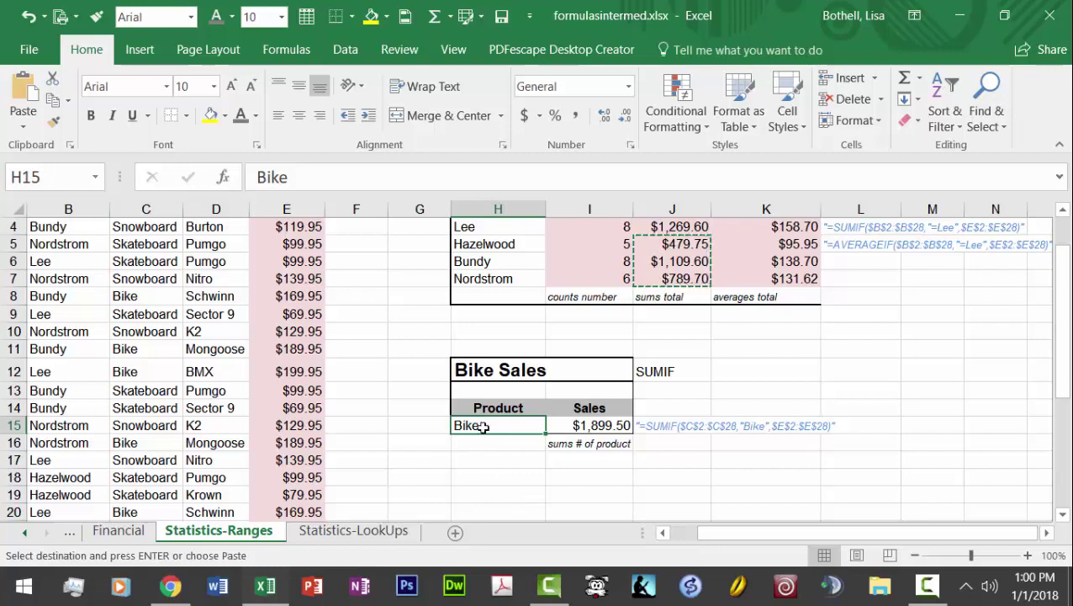
click(680, 428)
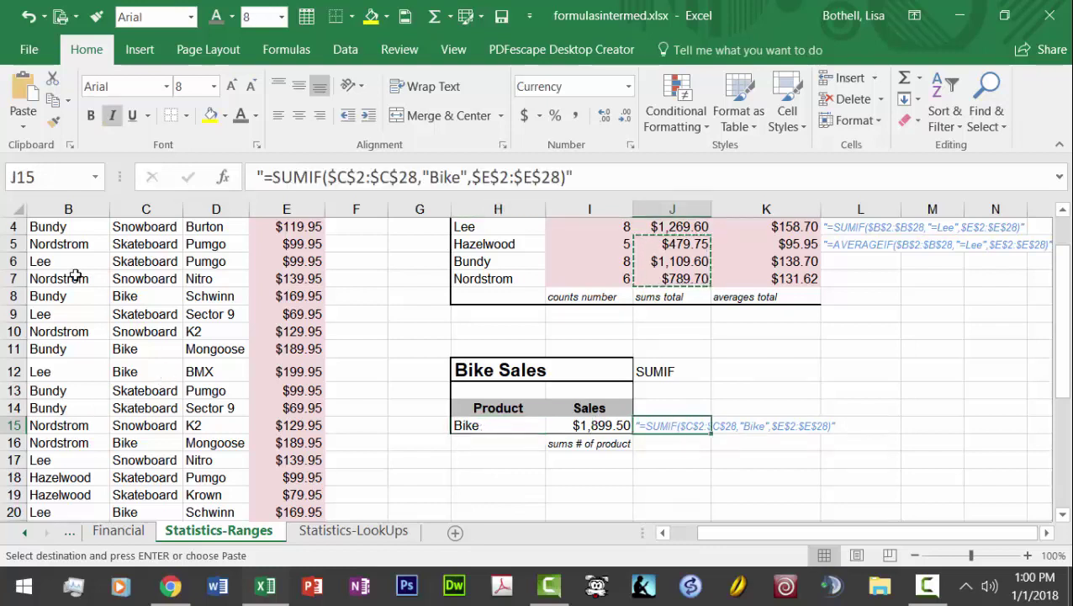
drag(824, 530, 715, 530)
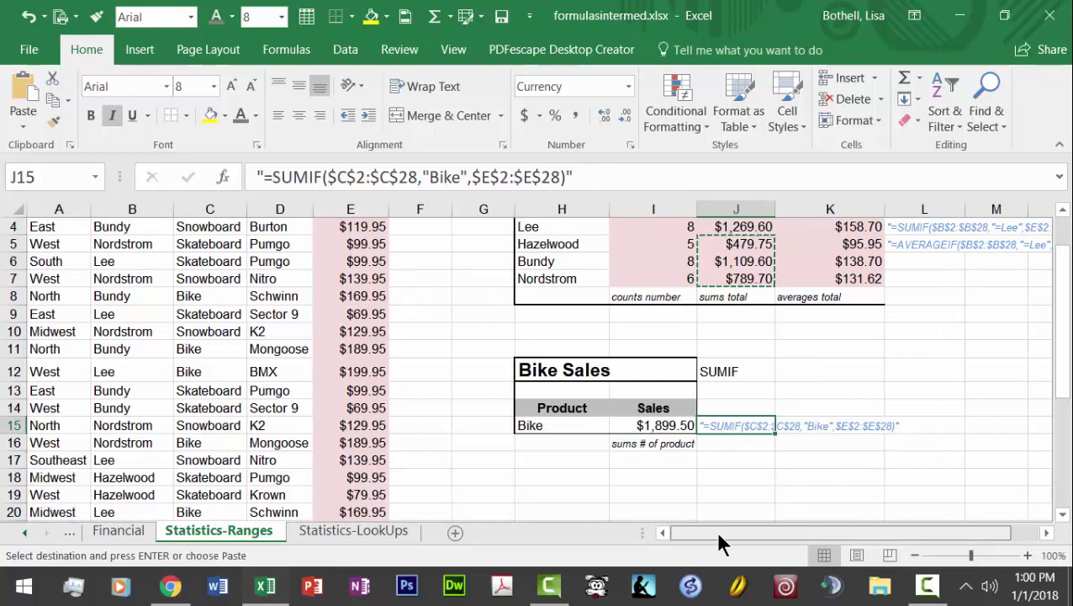
drag(1063, 277, 1067, 264)
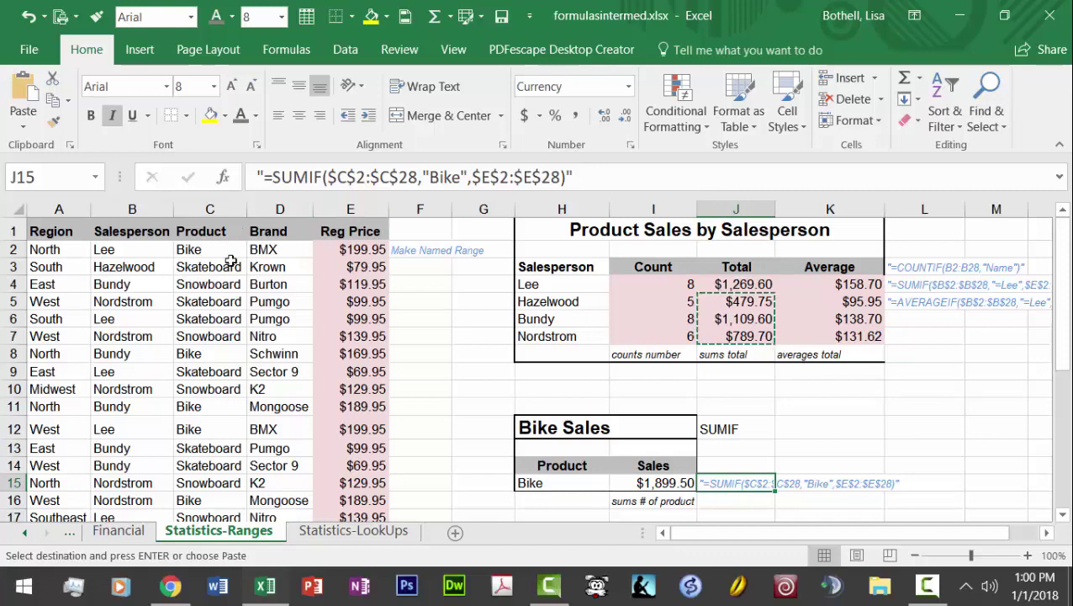
drag(218, 249, 220, 485)
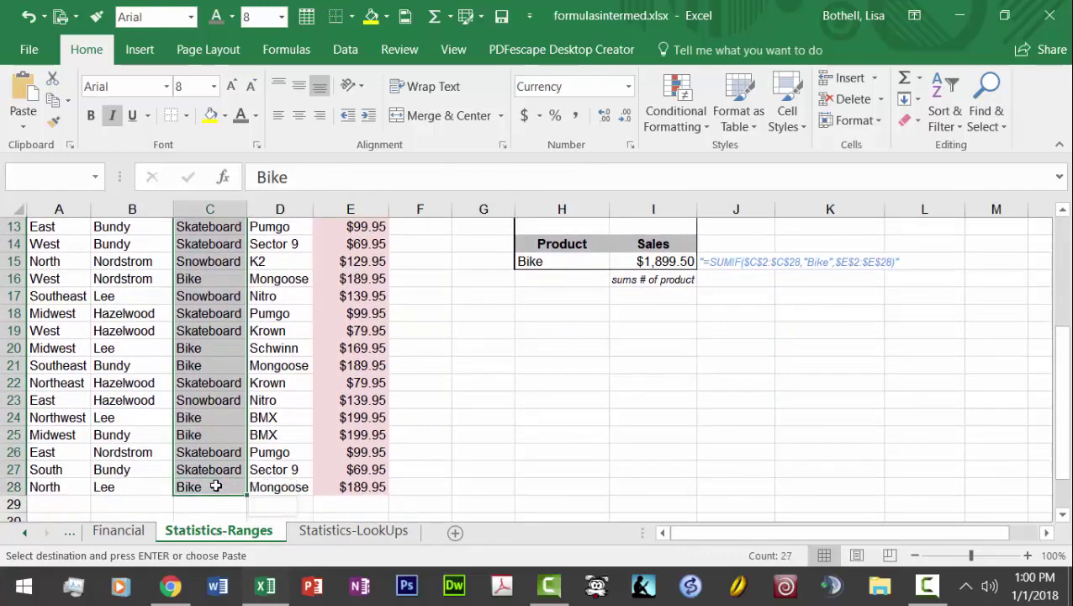
click(57, 176)
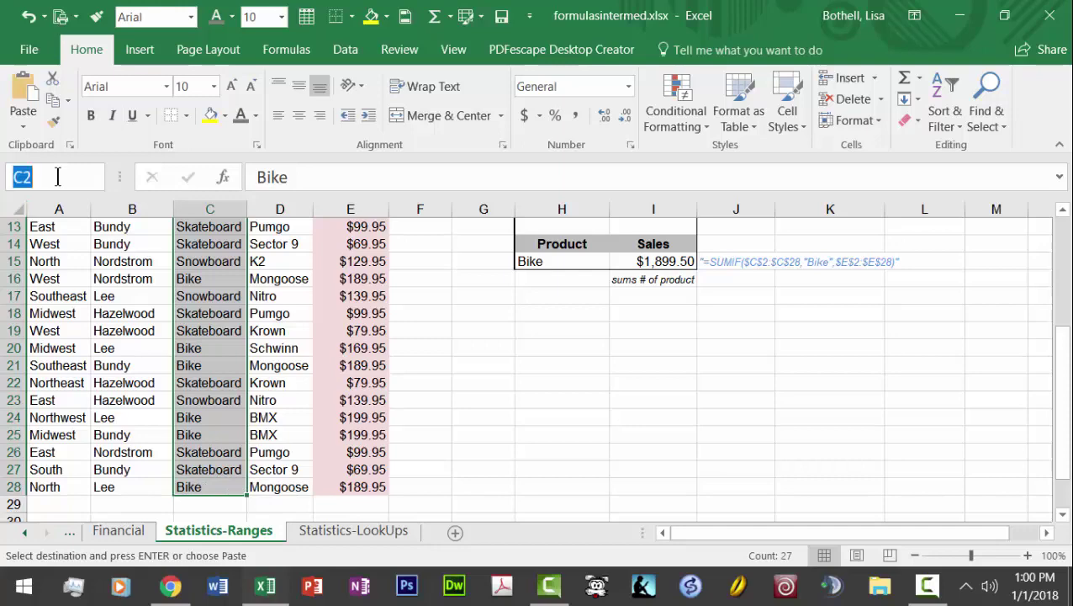
text(P)
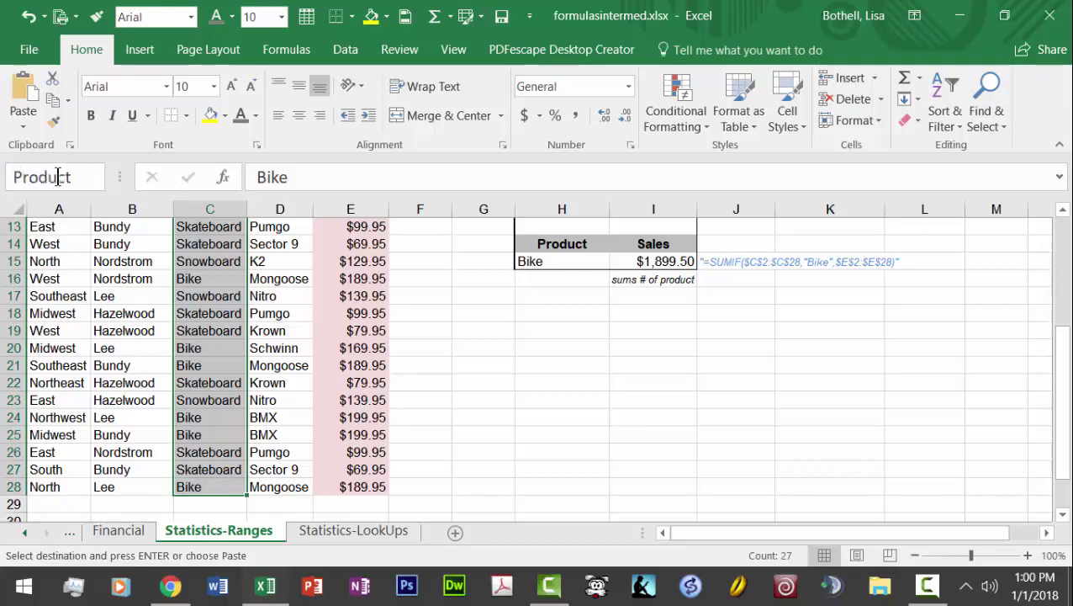
text(roduct)
key(Return)
scroll(257, 313, up, 4)
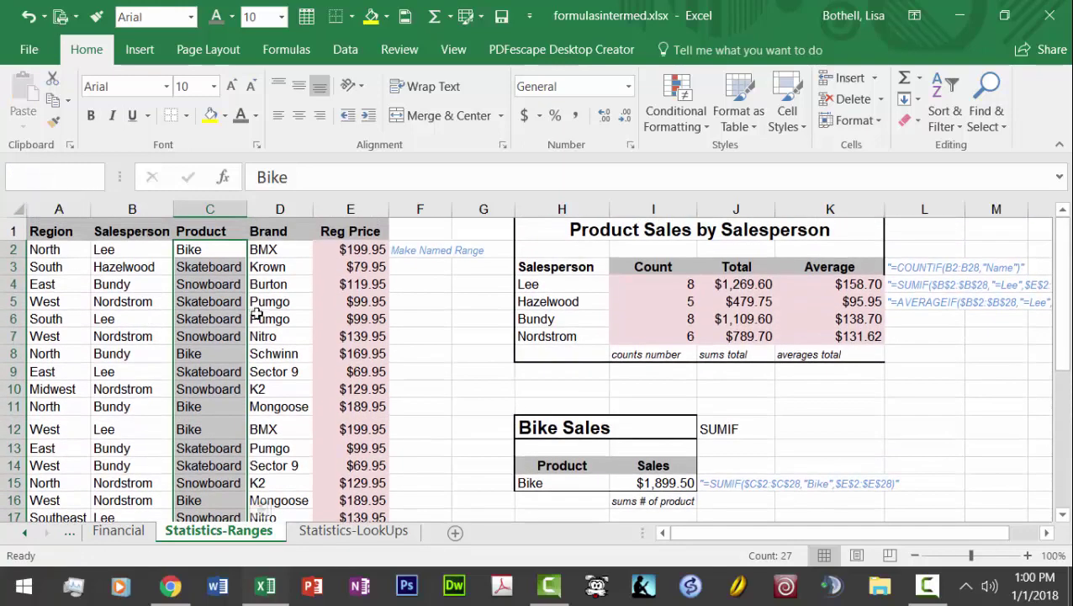
click(185, 283)
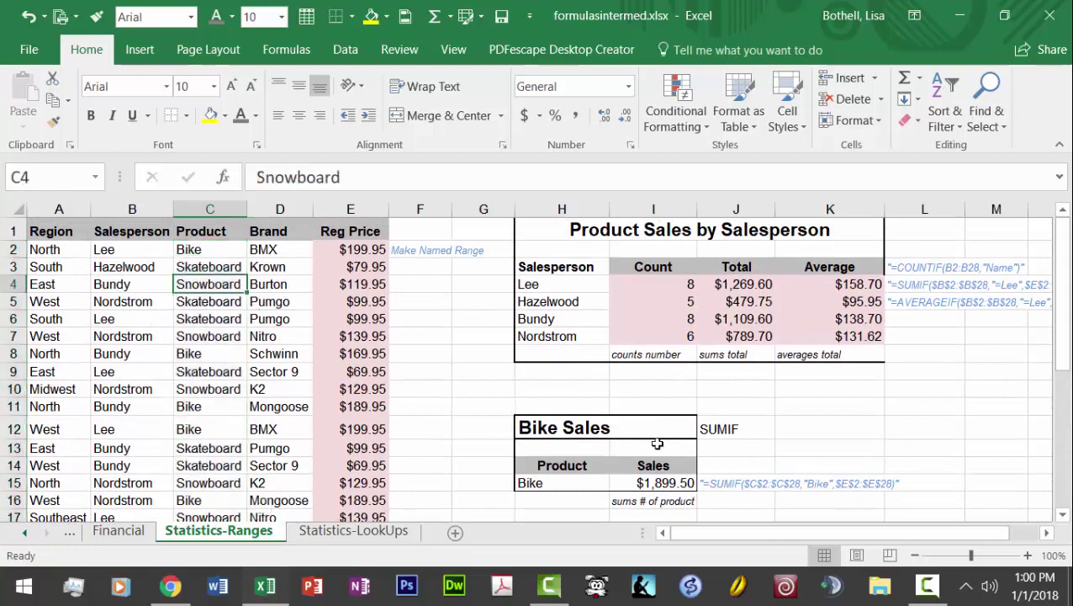
Clear the old SUMIF formula from the Bike sales cell I15
click(665, 483)
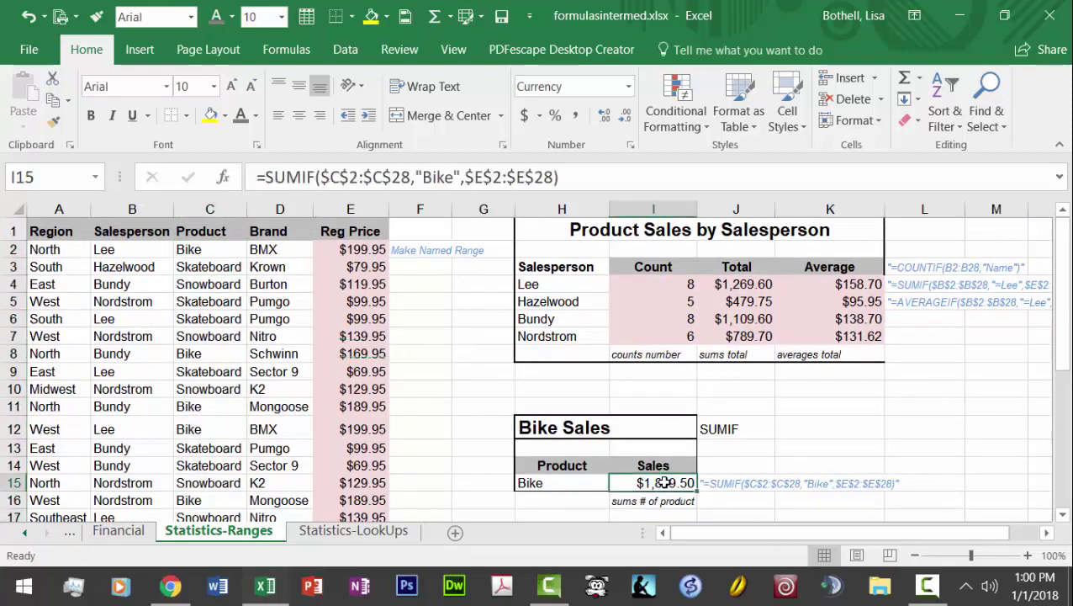
click(587, 177)
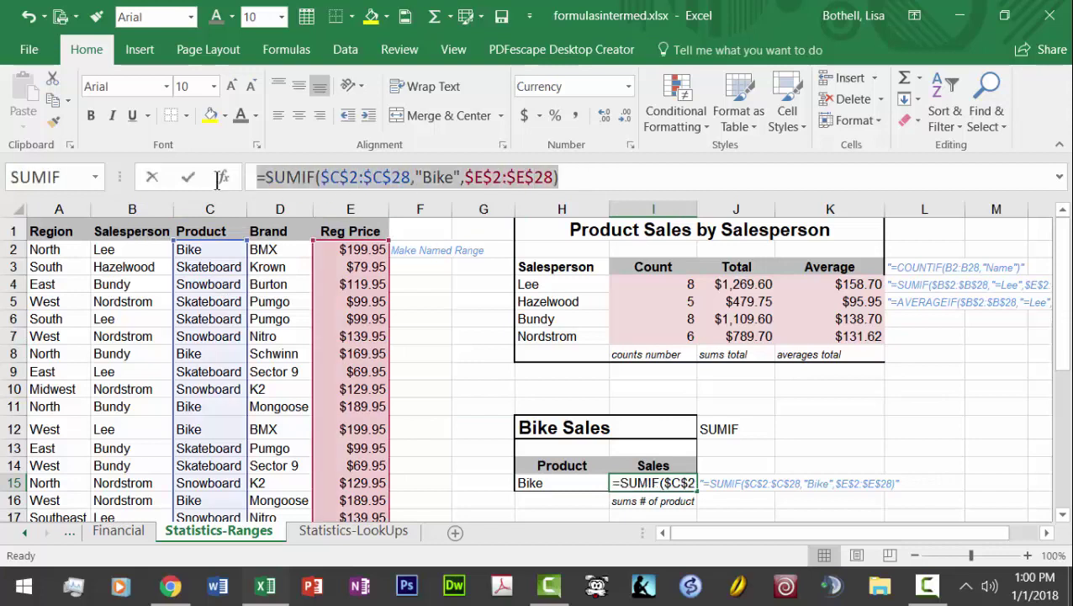
key(ctrl+a)
key(BackSpace)
click(457, 396)
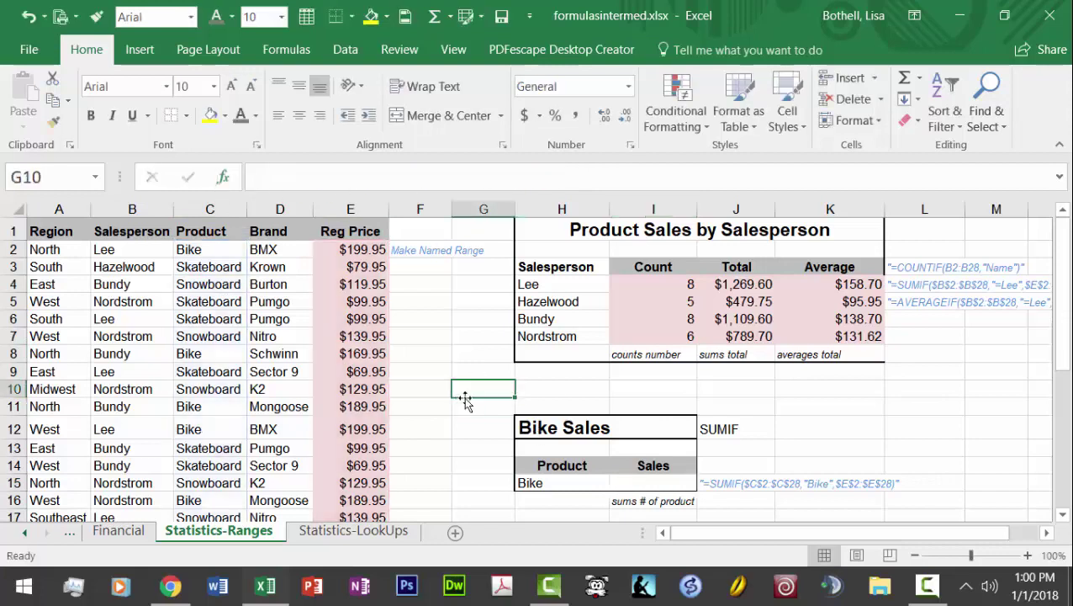
click(624, 482)
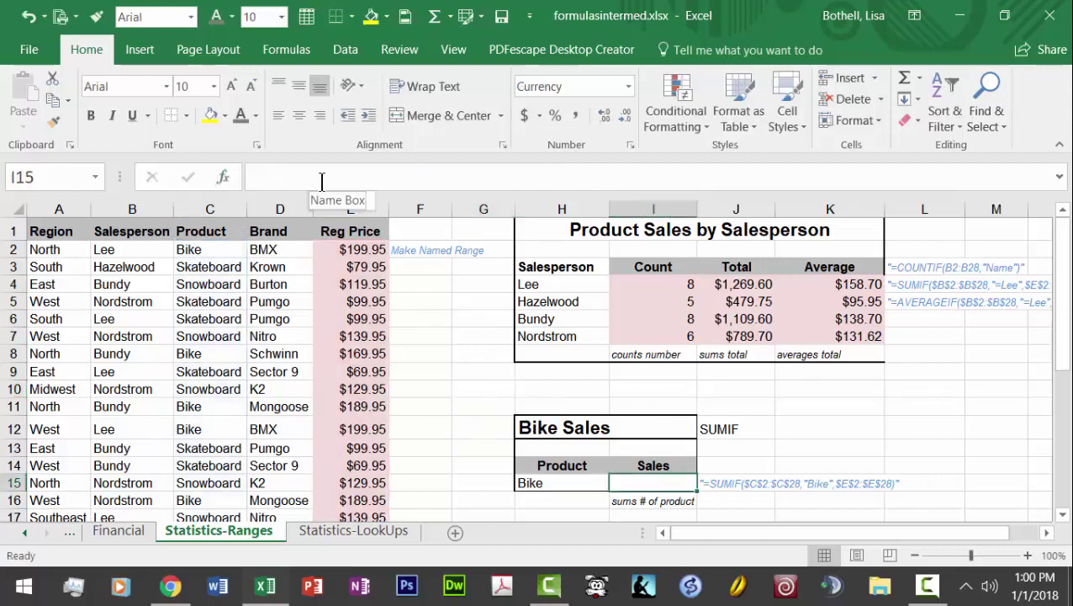
Enter =SUMIF(Product,Bike,RegPrice) in I15, picking the range names from autocomplete
click(321, 180)
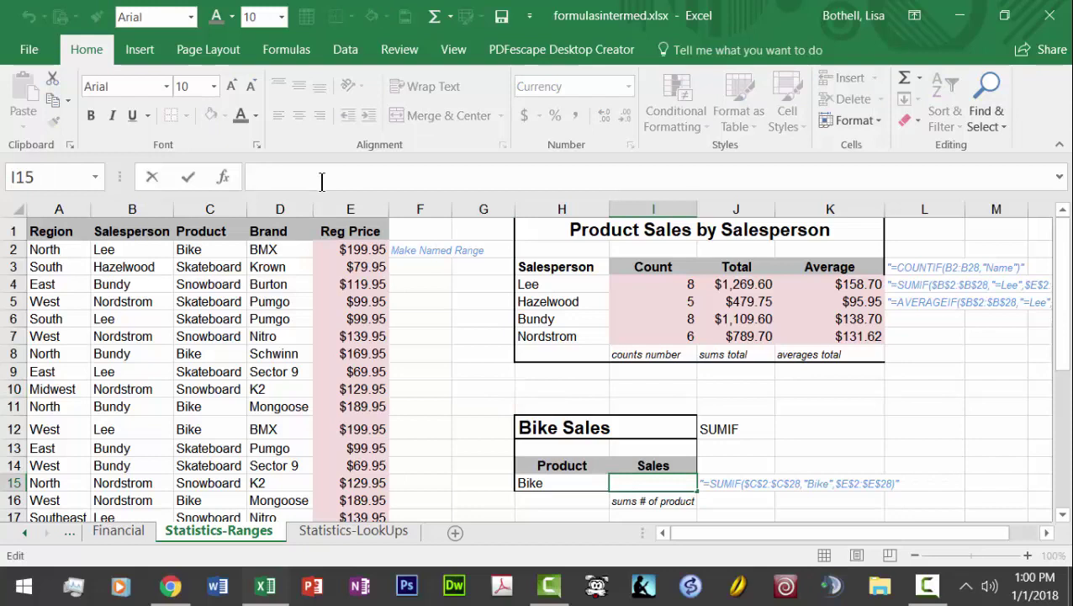
text(=SUMIF)
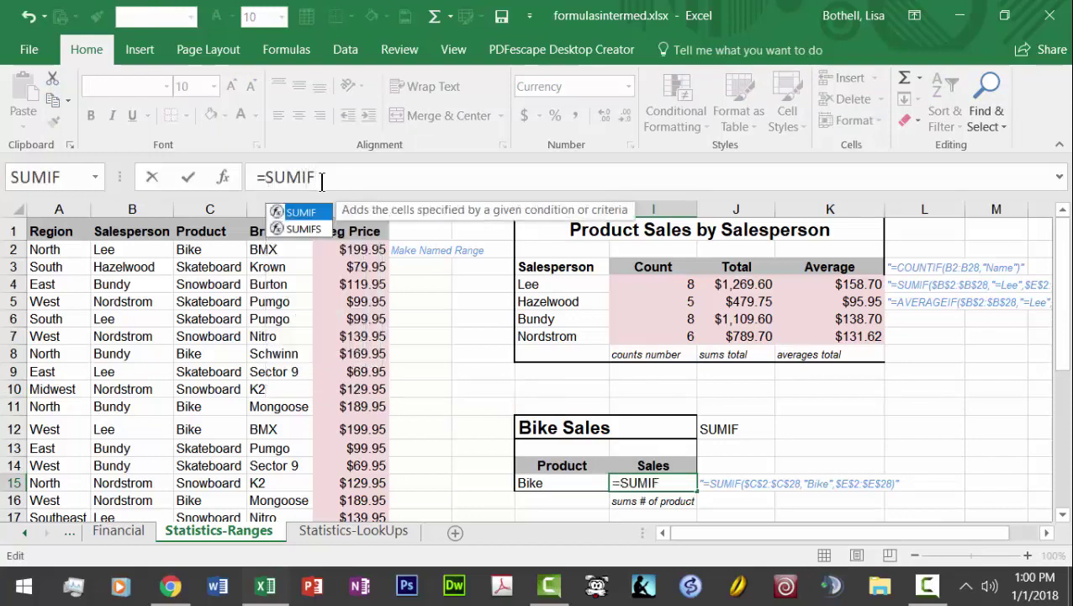
text(())
click(321, 177)
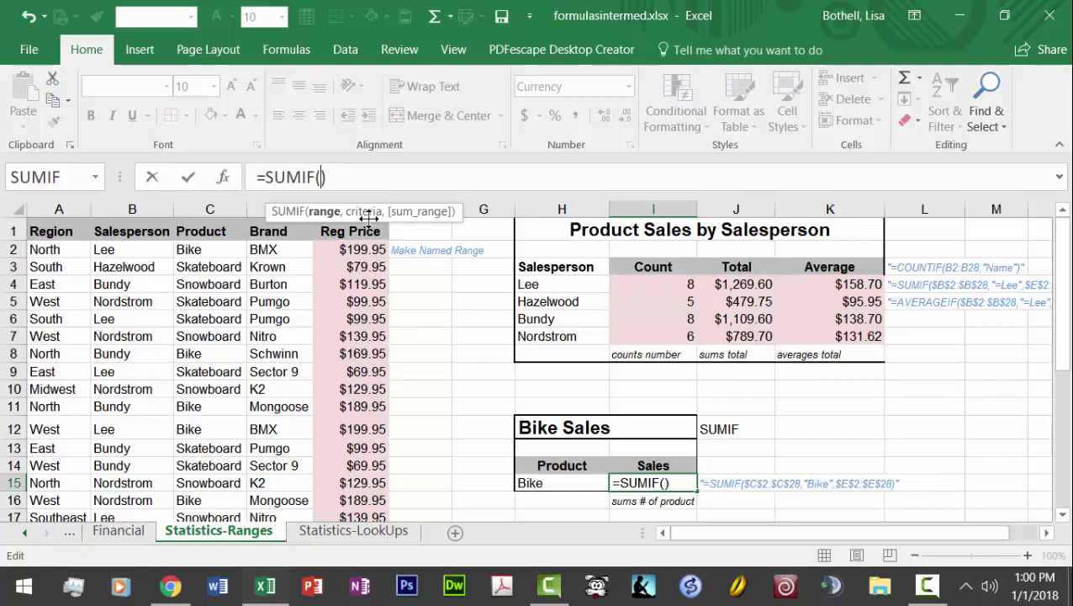
text(Produ)
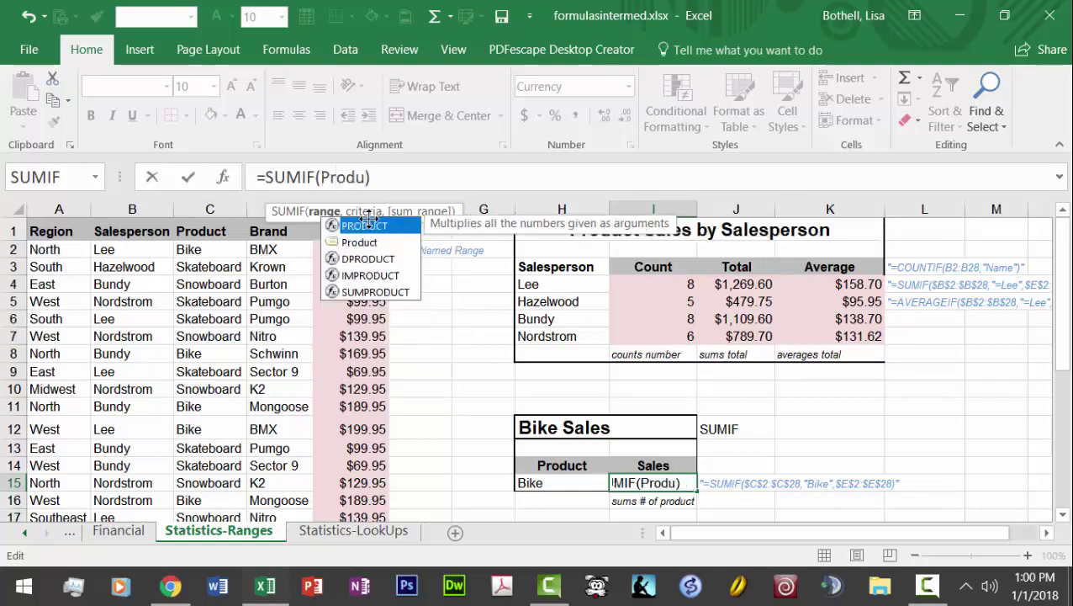
double_click(367, 242)
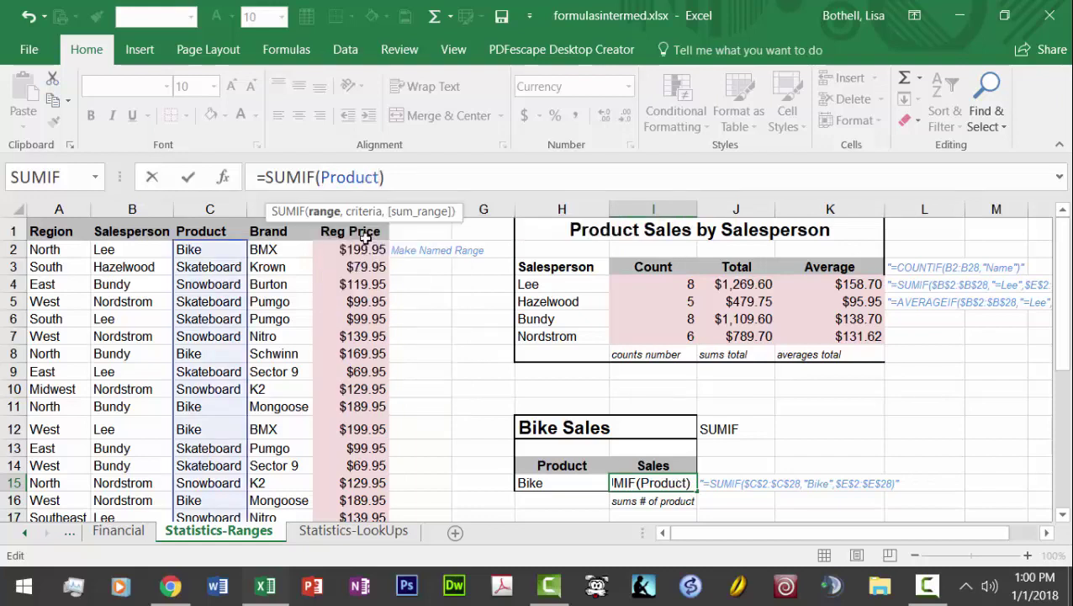
text(,)
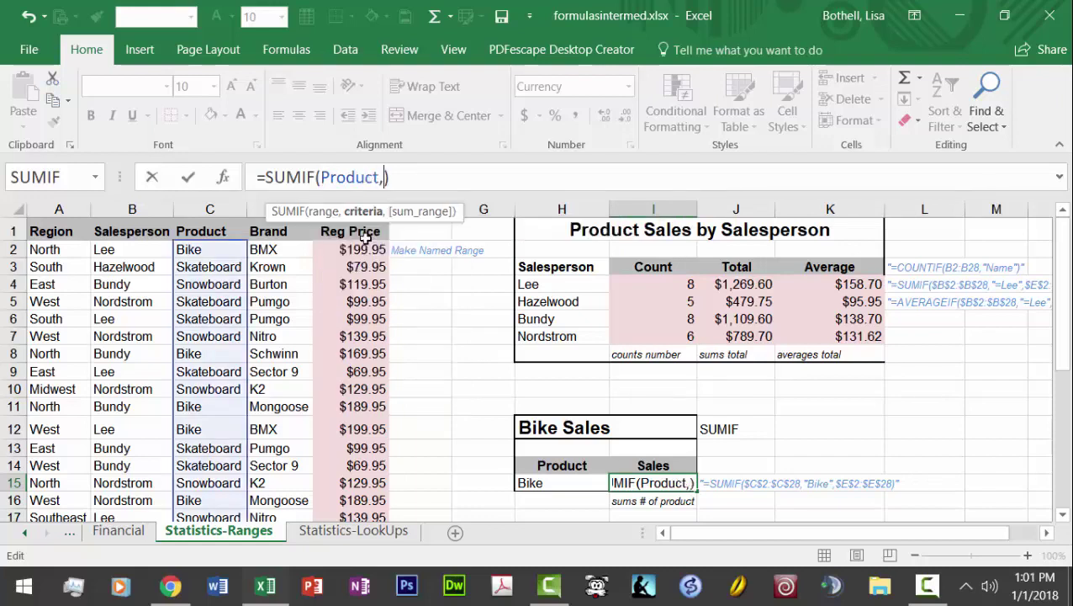
text(Bike)
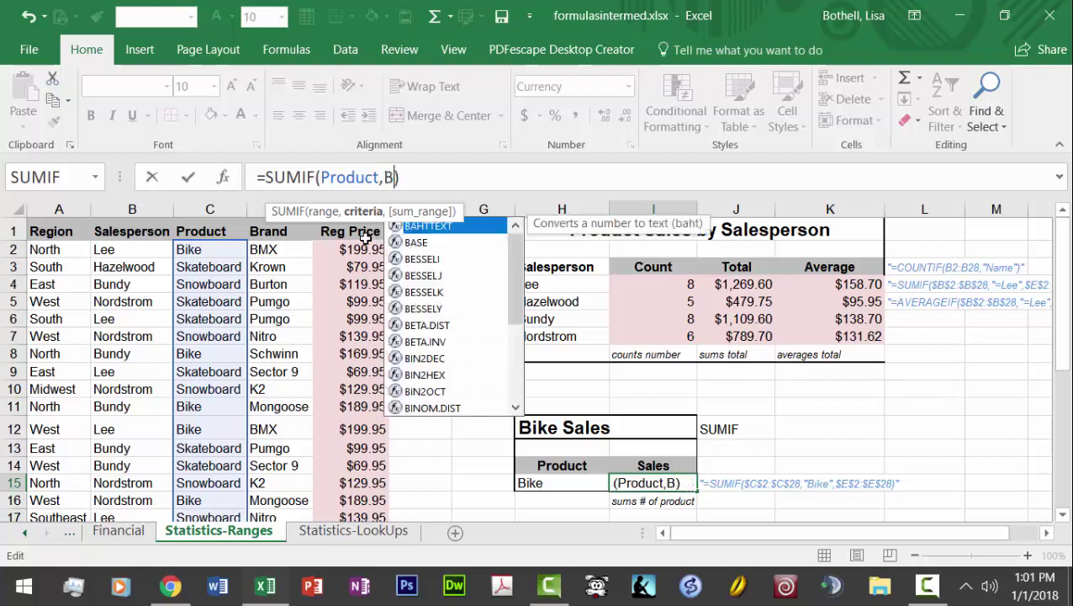
text(,)
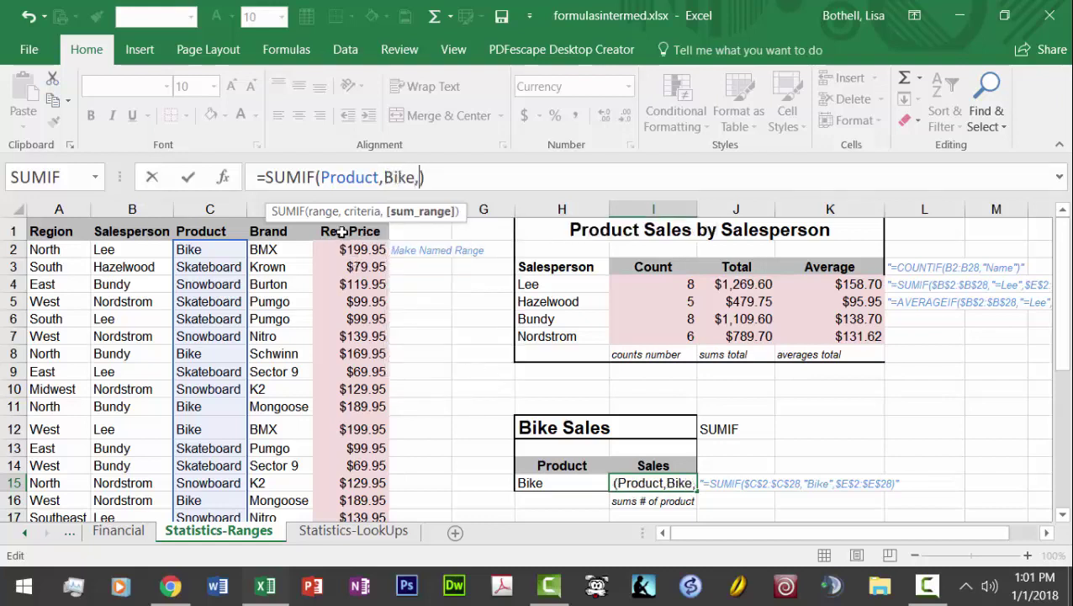
text(E1eg)
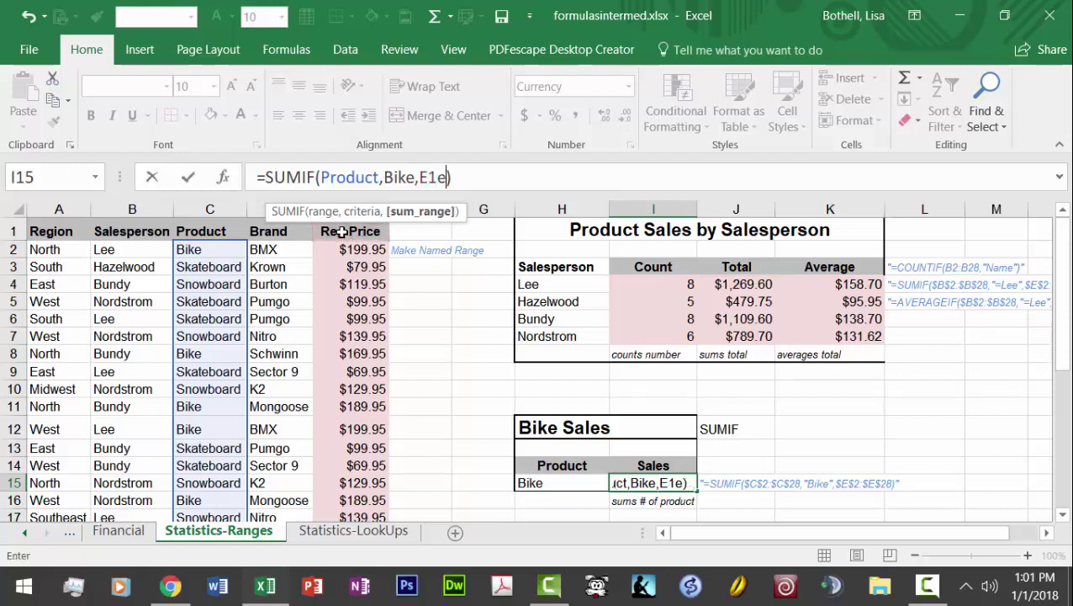
key(BackSpace)
key(BackSpace)
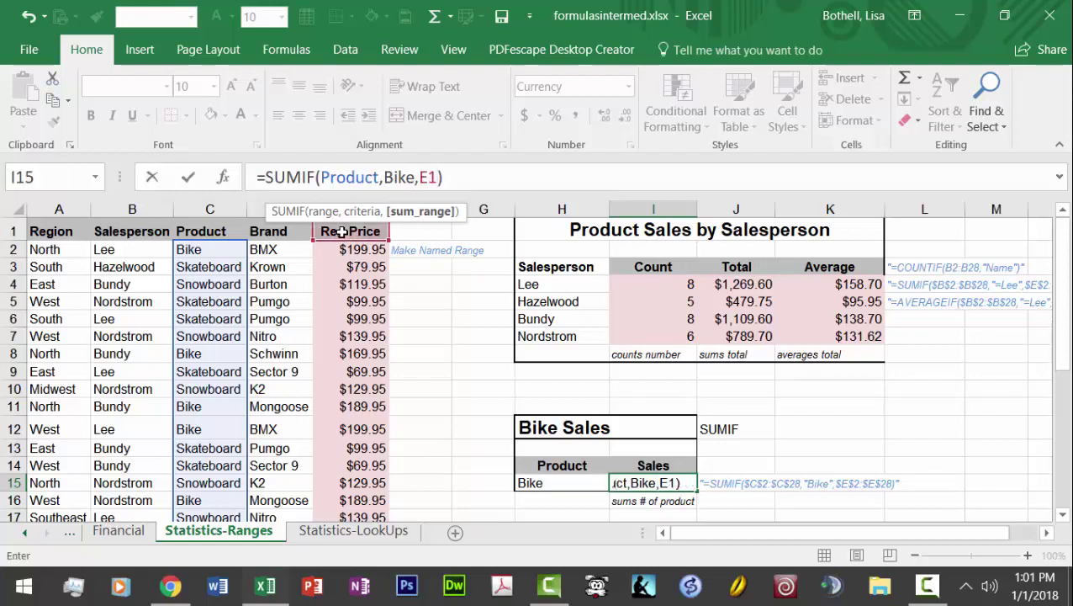
key(BackSpace)
key(BackSpace)
text(Reg)
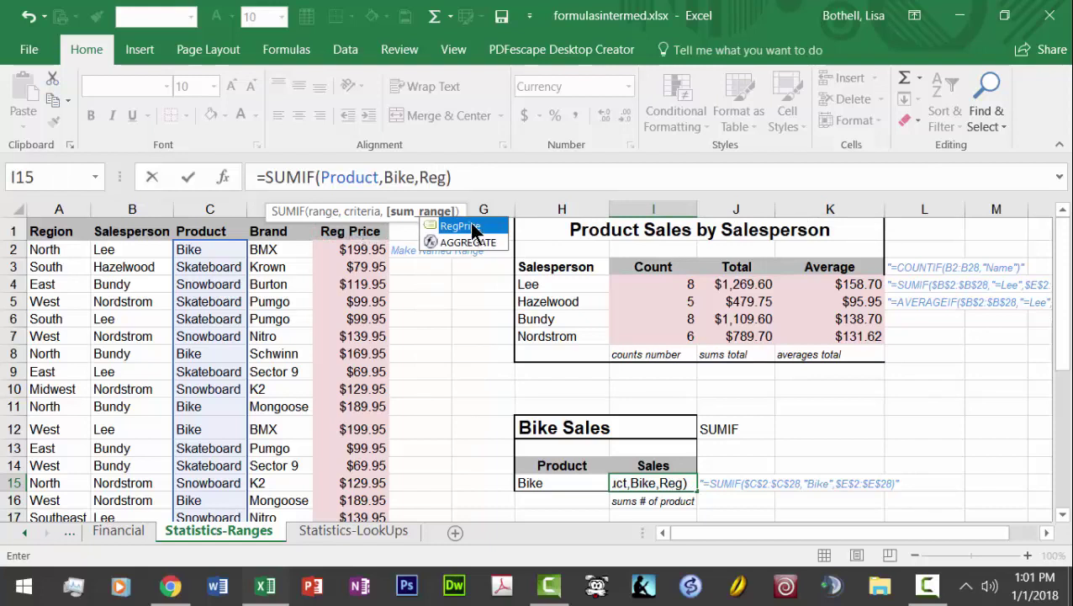
double_click(472, 224)
key(Return)
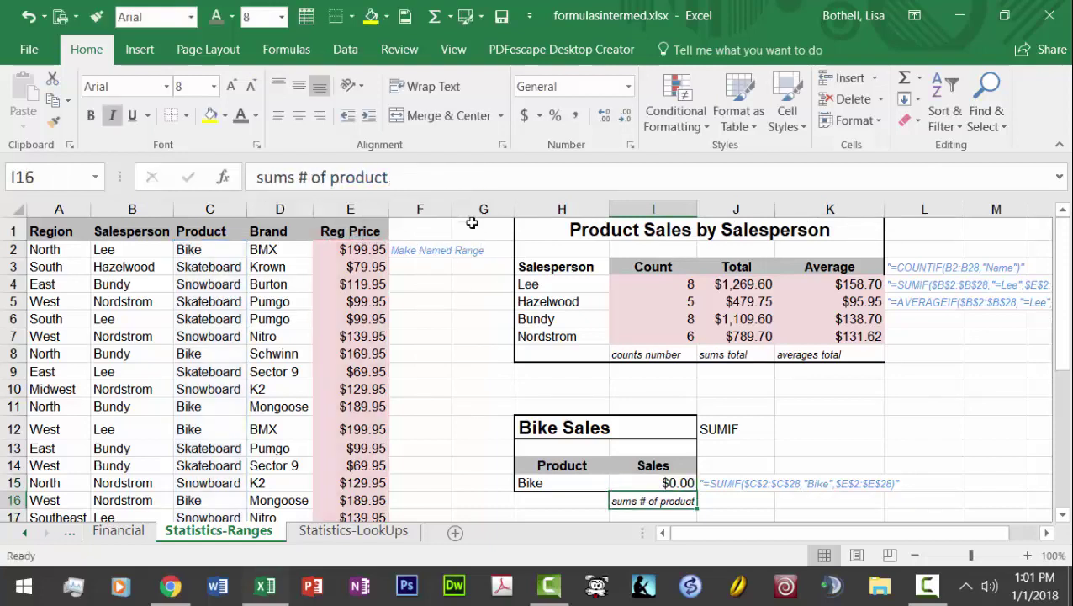
Erase the =SUMIF(Product,Bike,RegPrice) formula from I15
click(636, 481)
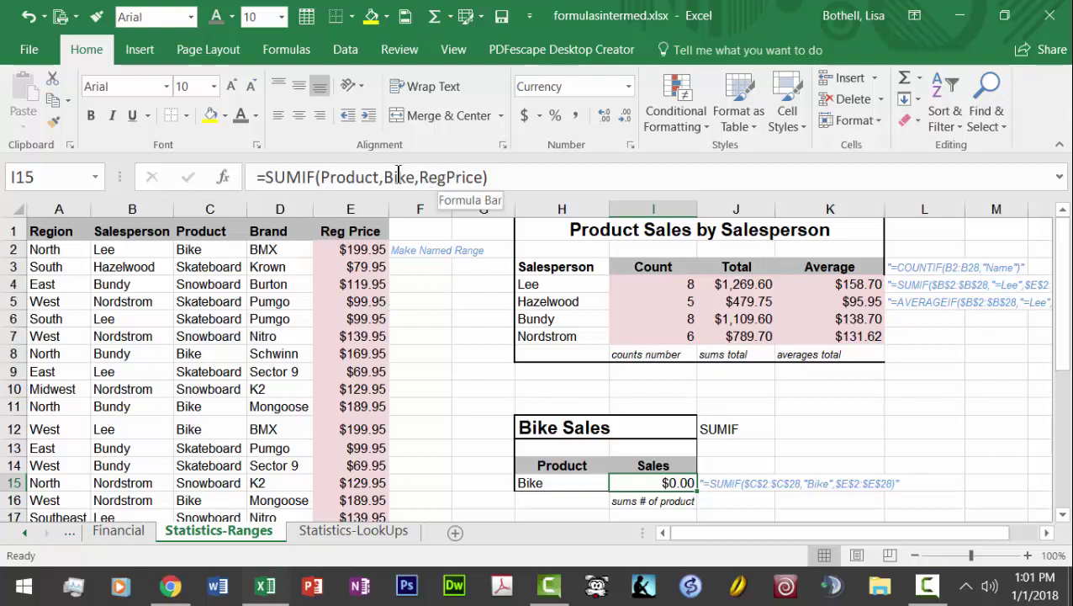
click(506, 177)
key(shift+Home)
key(BackSpace)
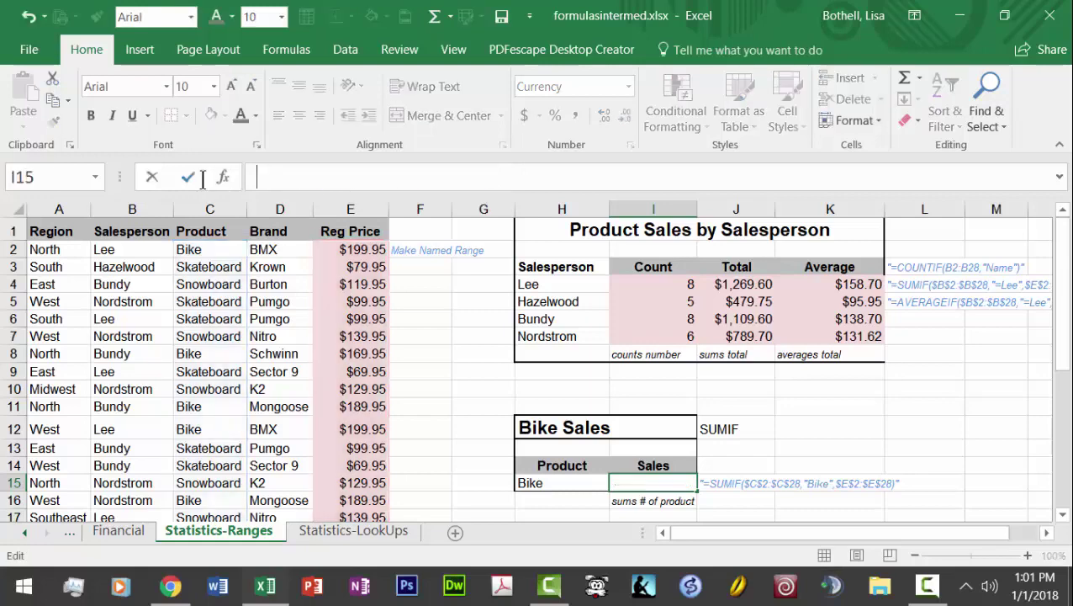
Search for SUMIF in Insert Function and open its arguments for I15
click(274, 52)
click(31, 118)
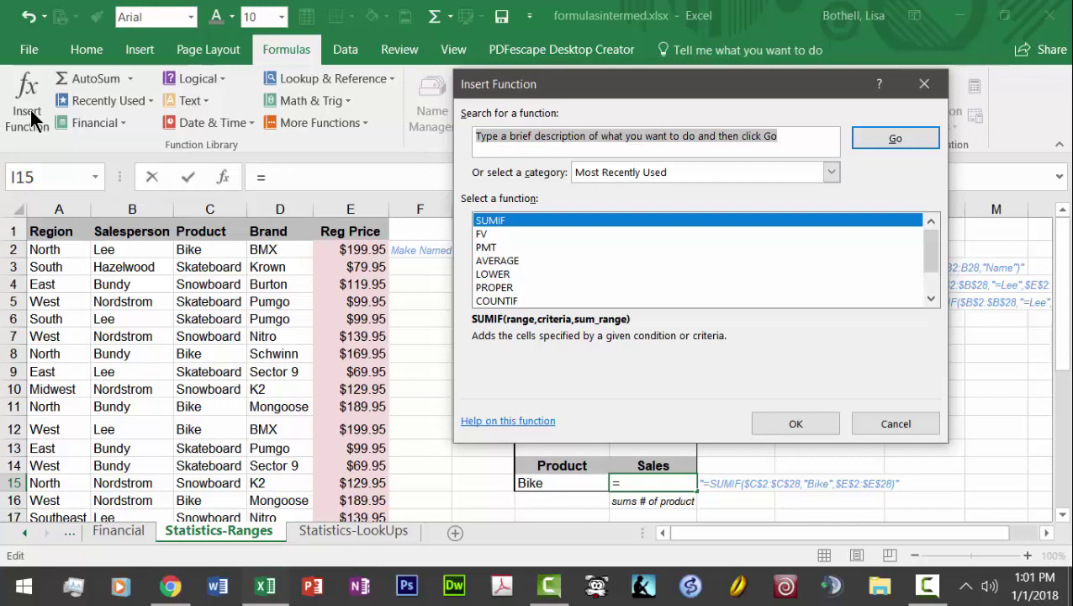
text(s)
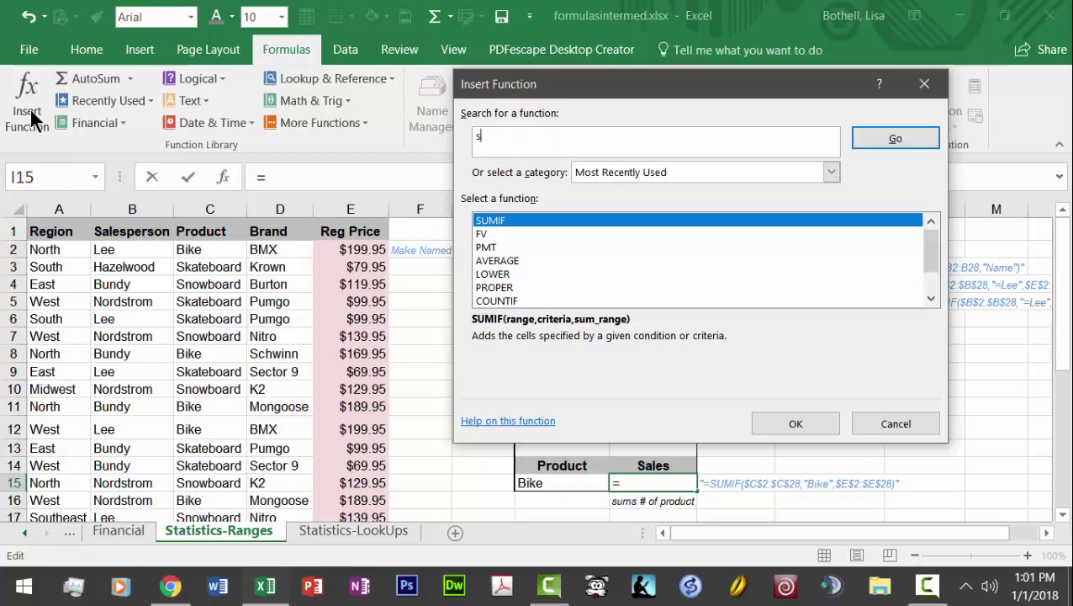
text(umif)
key(Return)
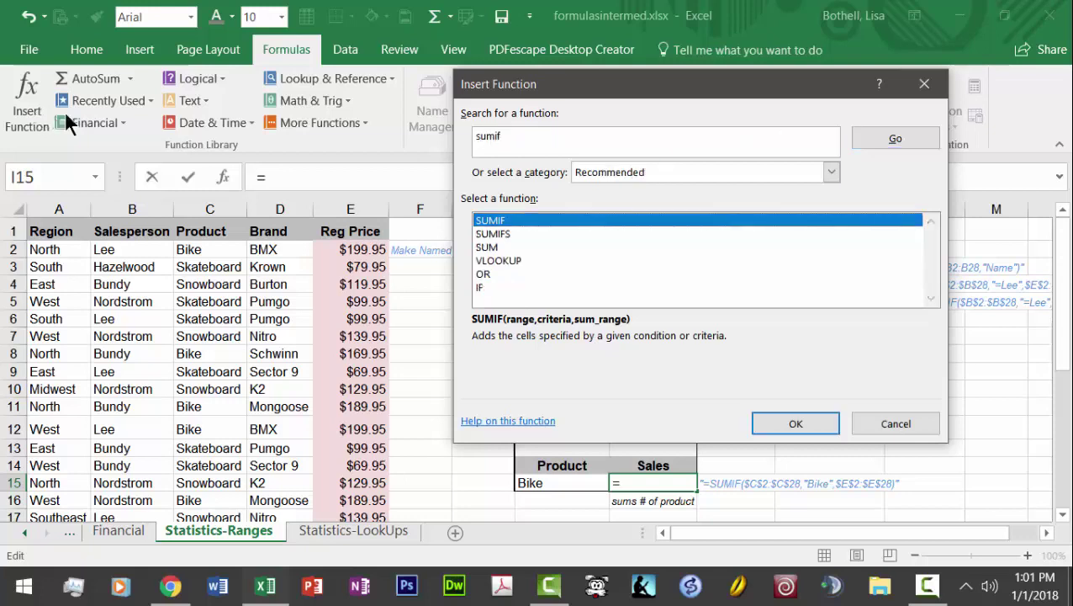
double_click(500, 219)
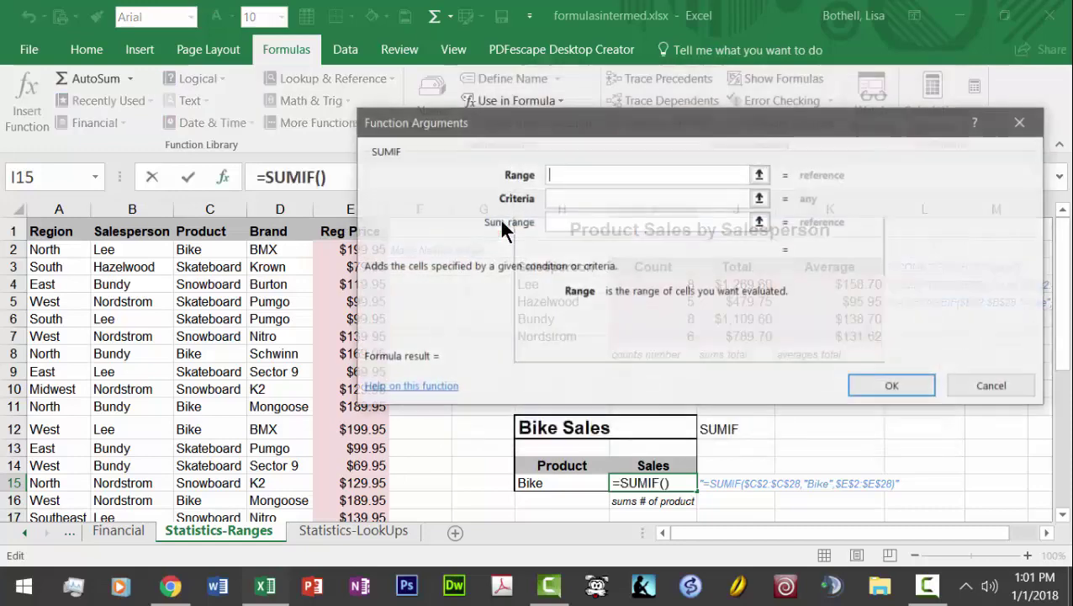
Set SUMIF Range to Product, Criteria to Bike and Sum_range to RegPrice, returning $1,899.50
click(658, 172)
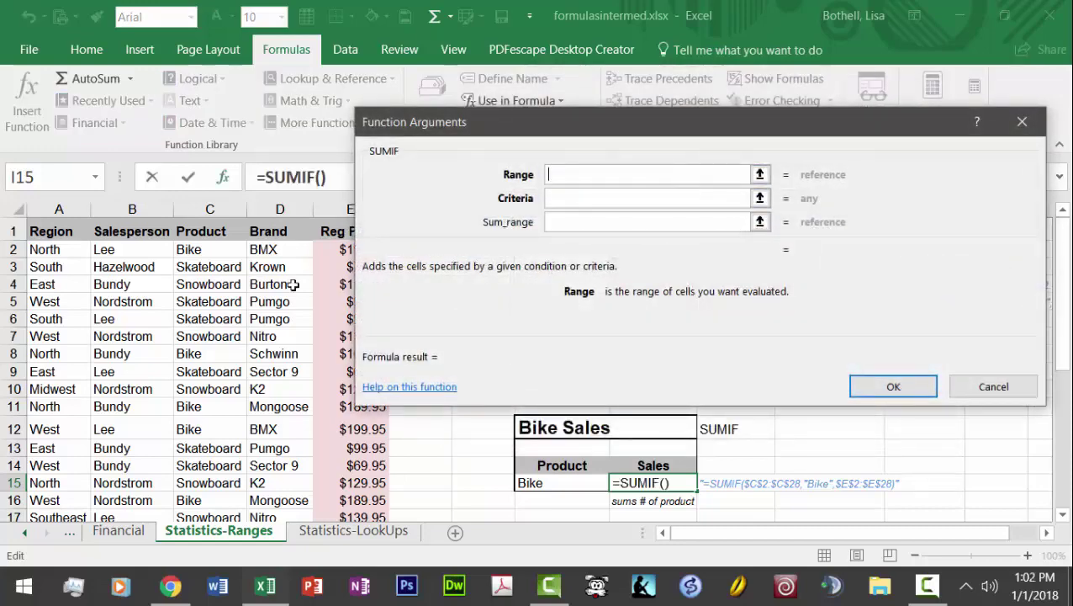
text(Product)
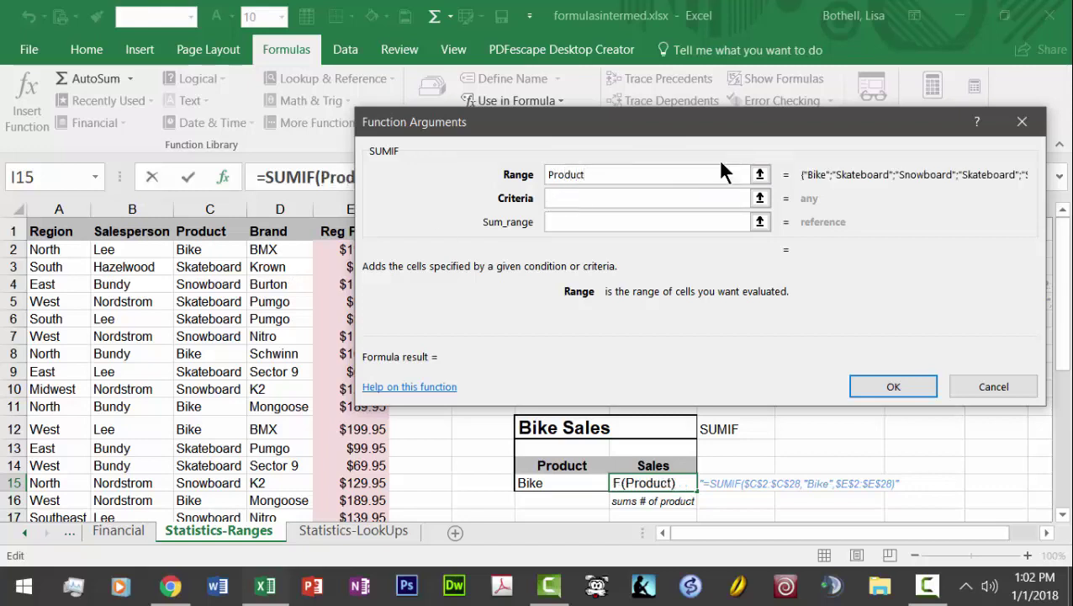
click(656, 201)
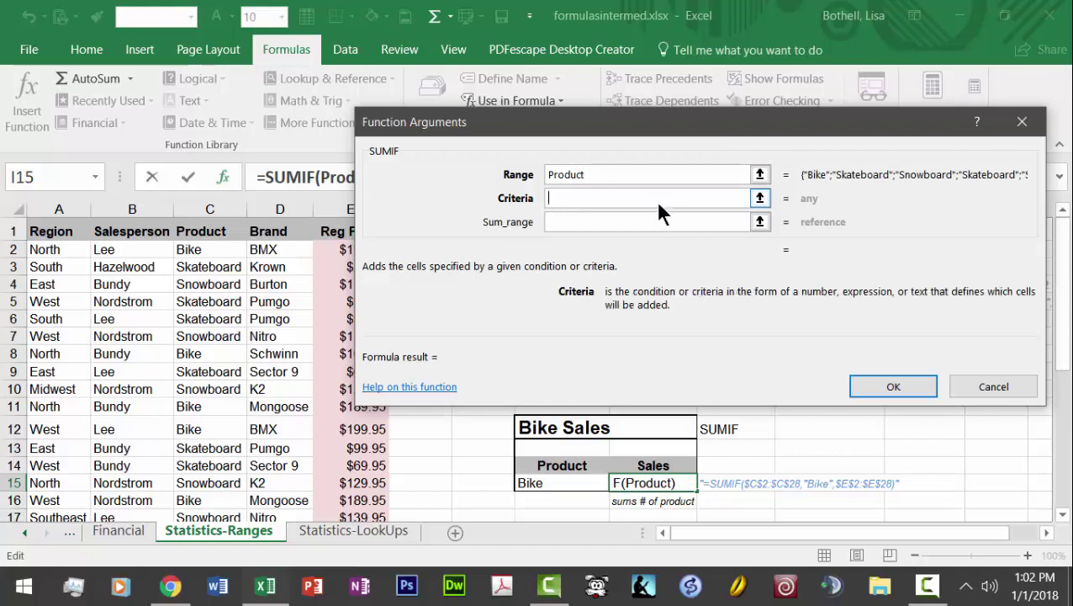
text(Bike)
key(Tab)
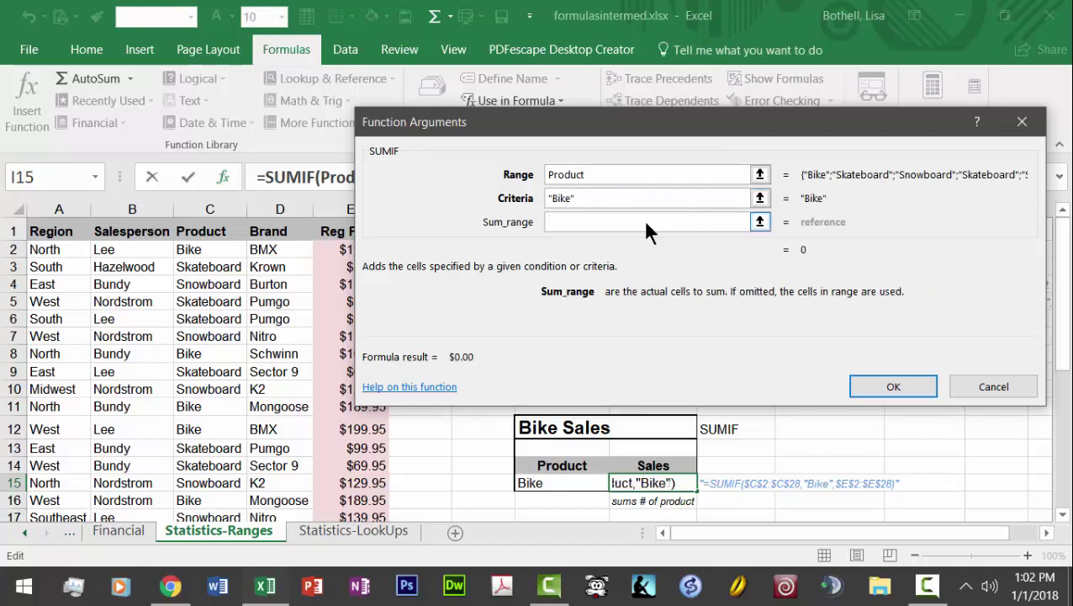
text(Reg)
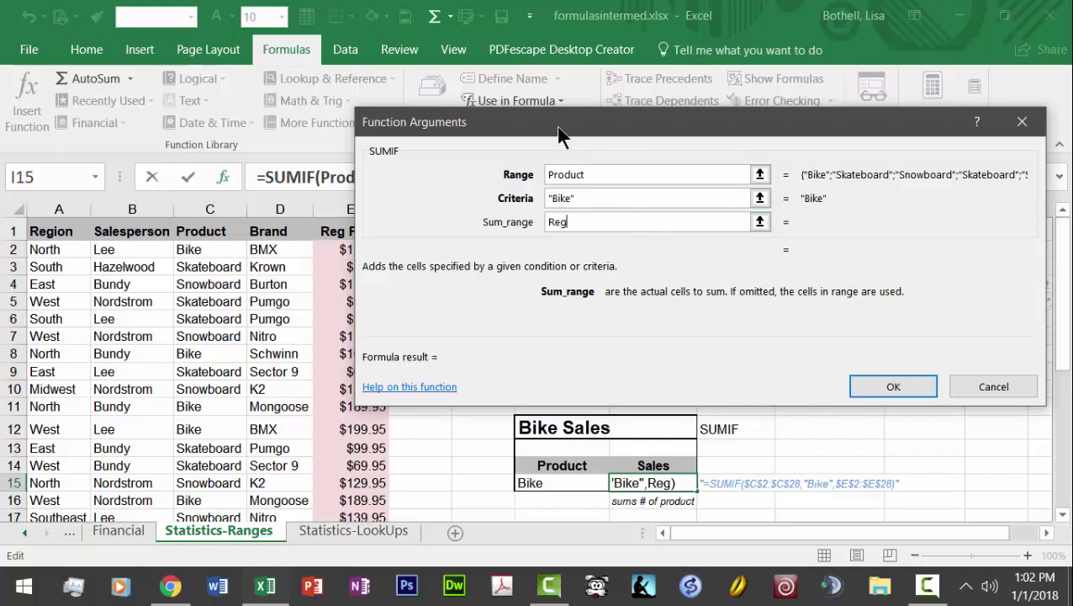
text(Price)
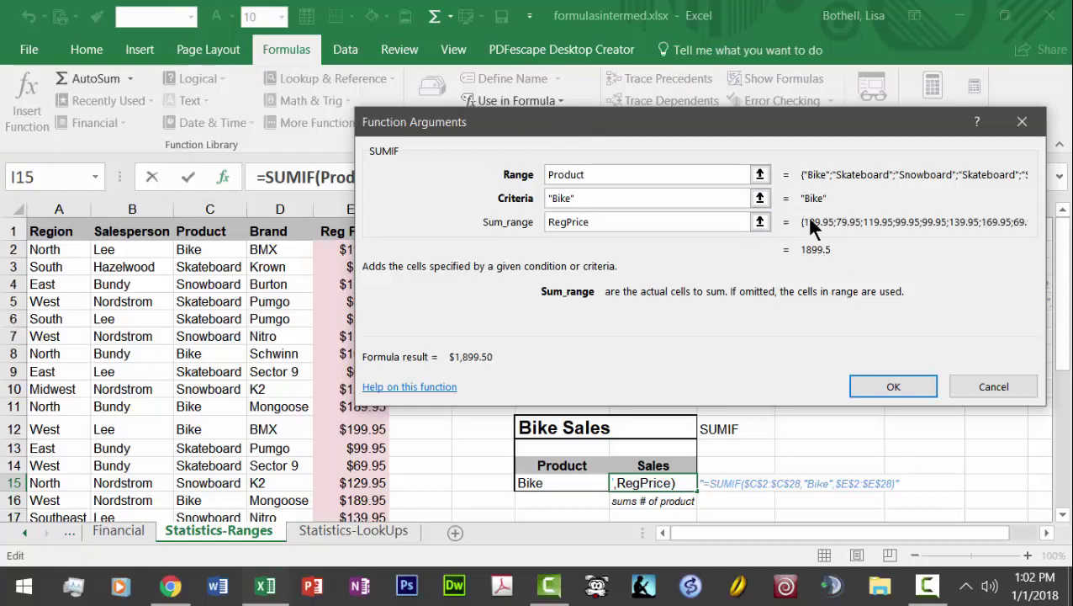
click(879, 387)
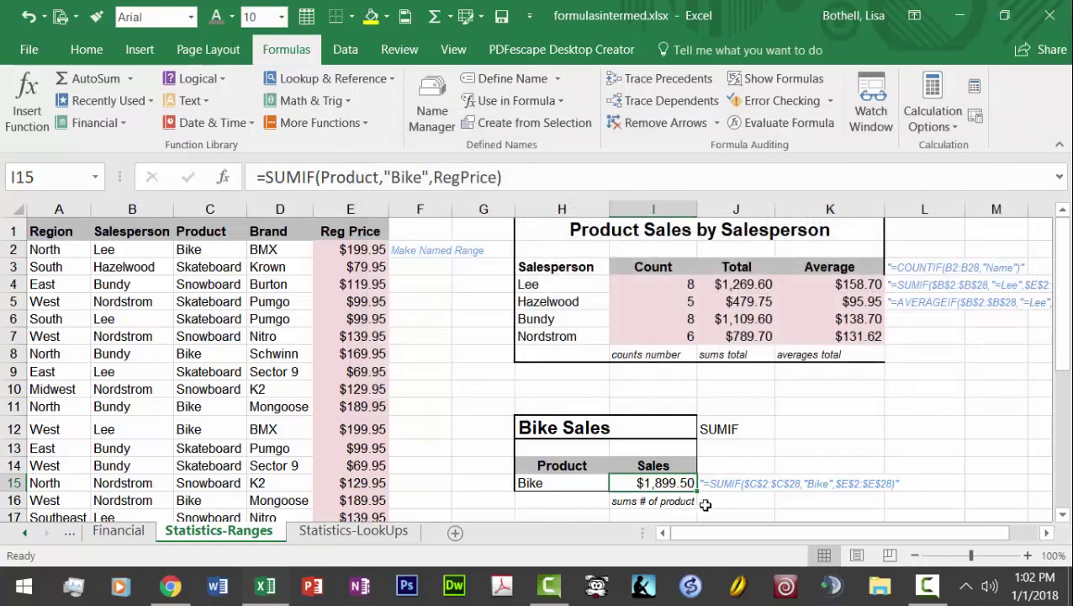
Type Skateboard into the product cell H15
click(556, 484)
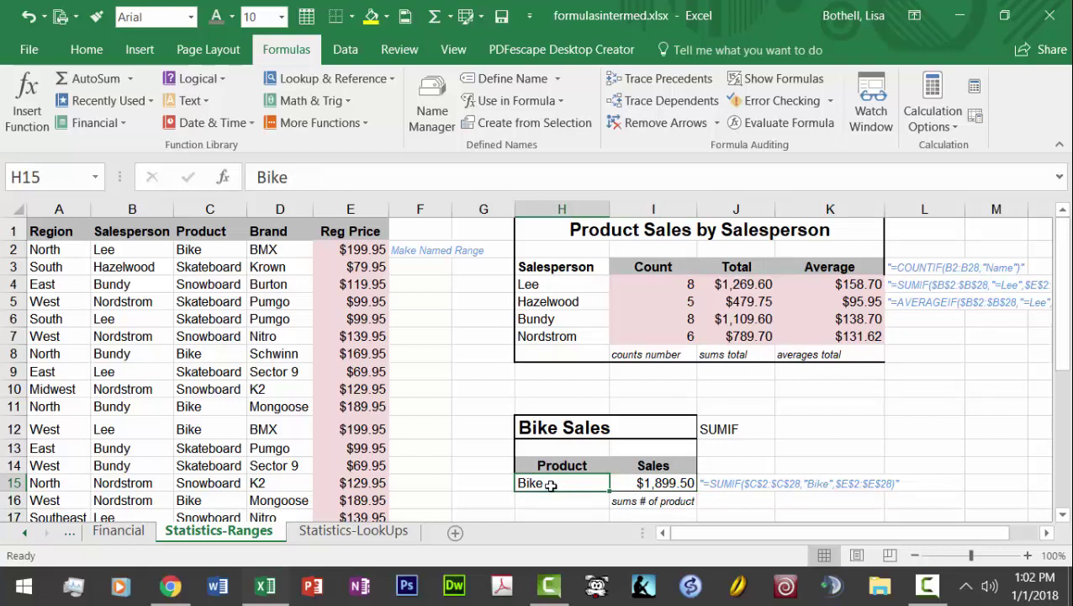
text(Skateboard)
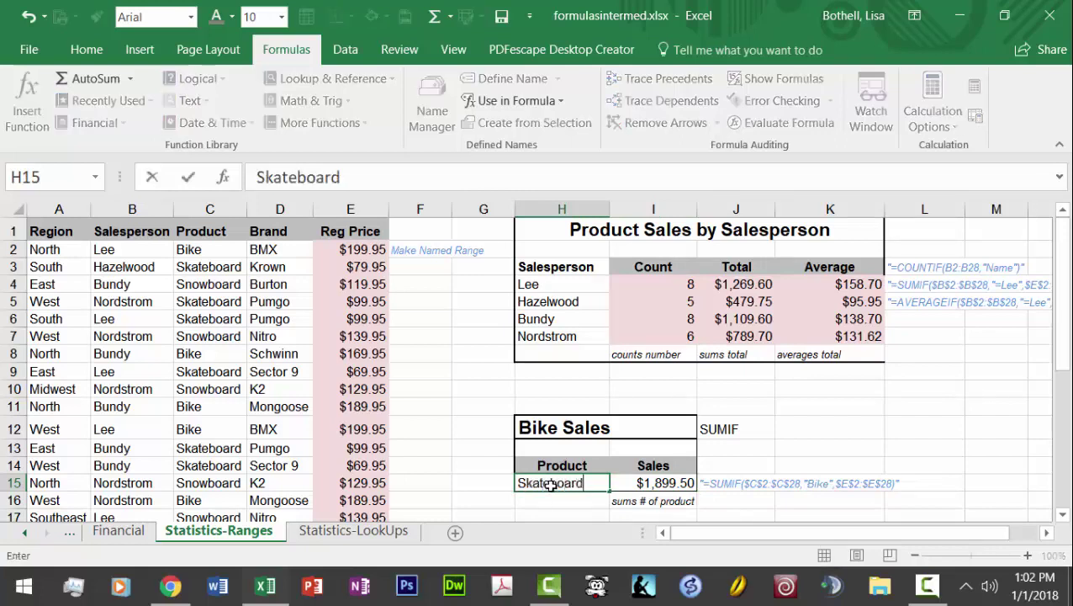
key(Return)
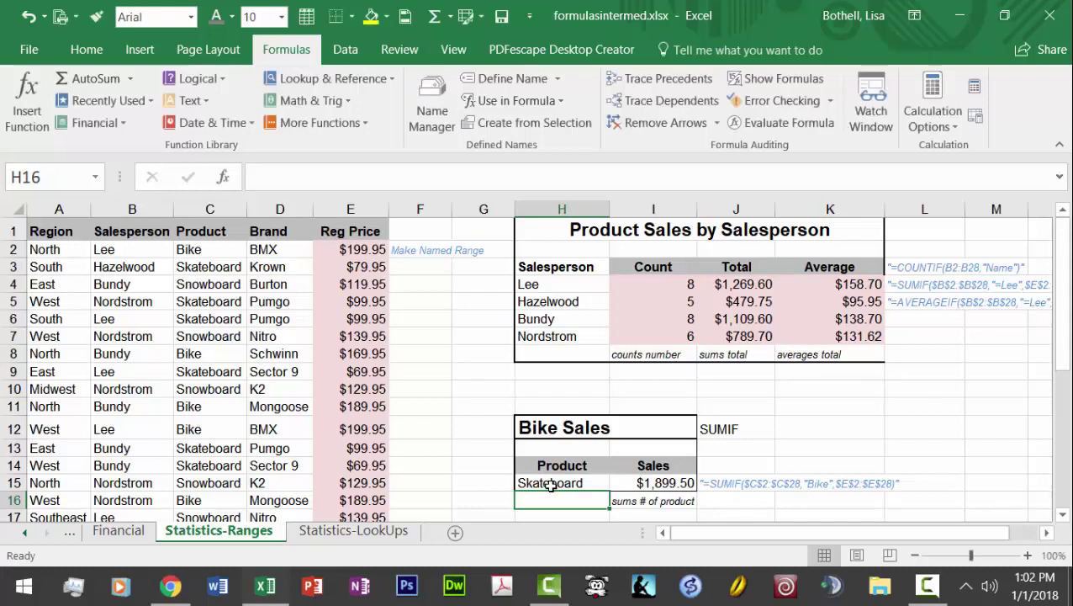
click(650, 479)
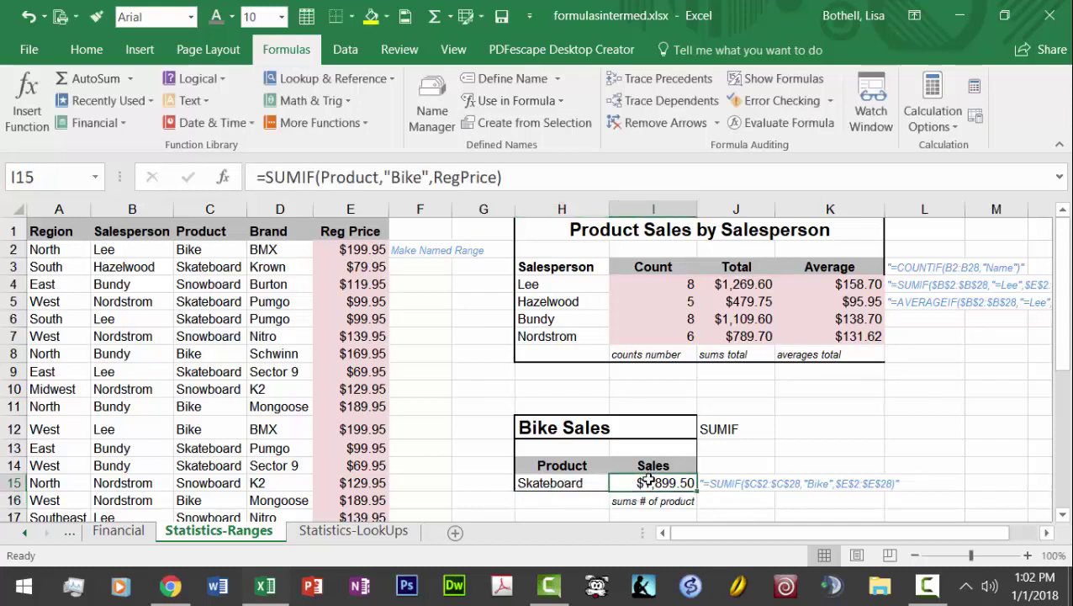
click(566, 485)
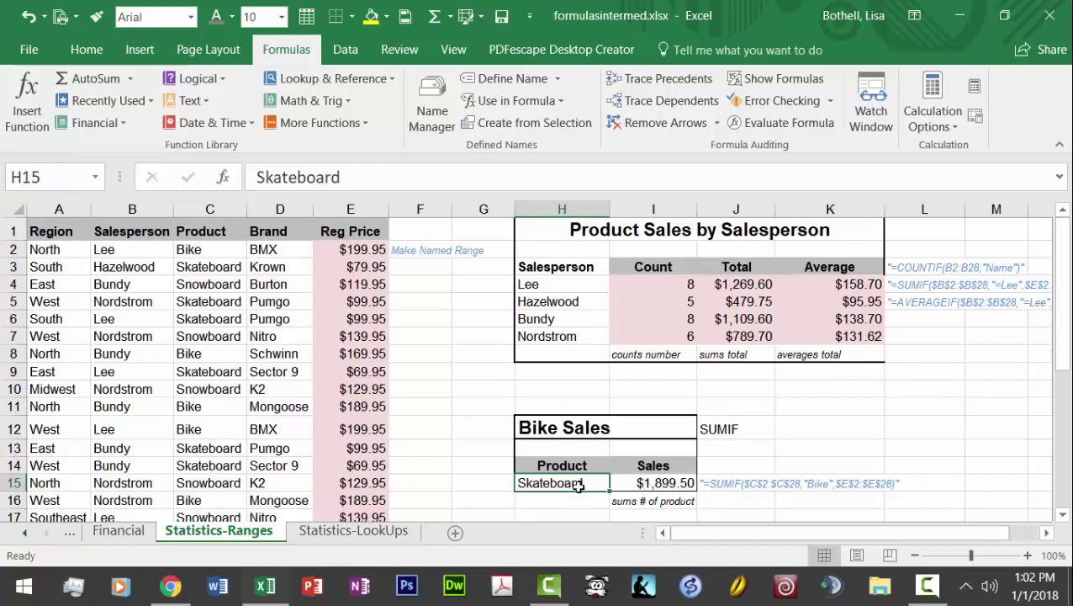
Change I15's SUMIF criterion from Bike to Skateboard, giving $949.45
click(654, 485)
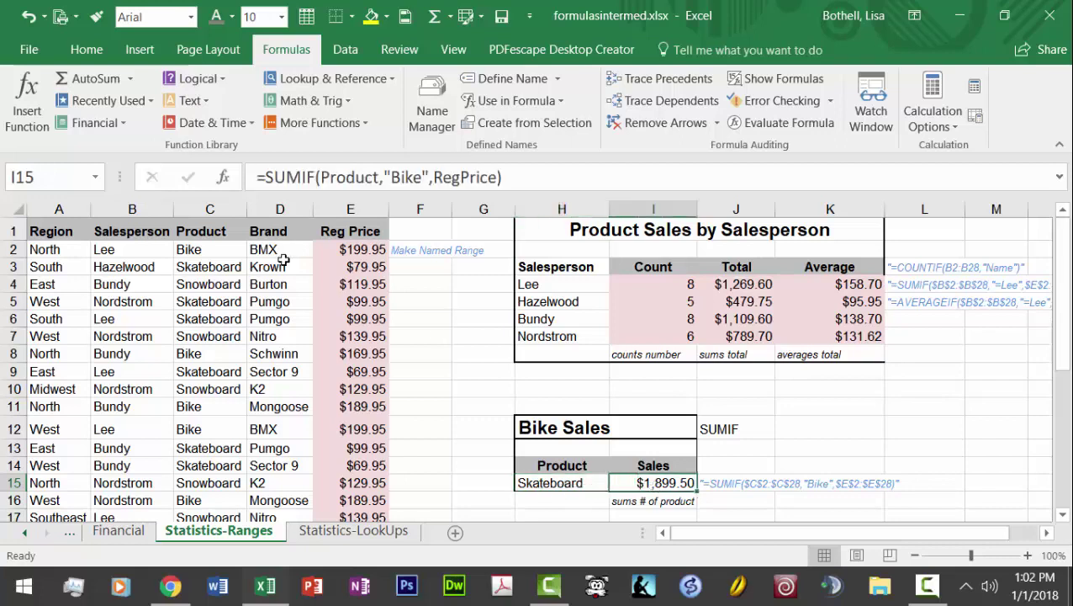
double_click(420, 174)
text(Sk)
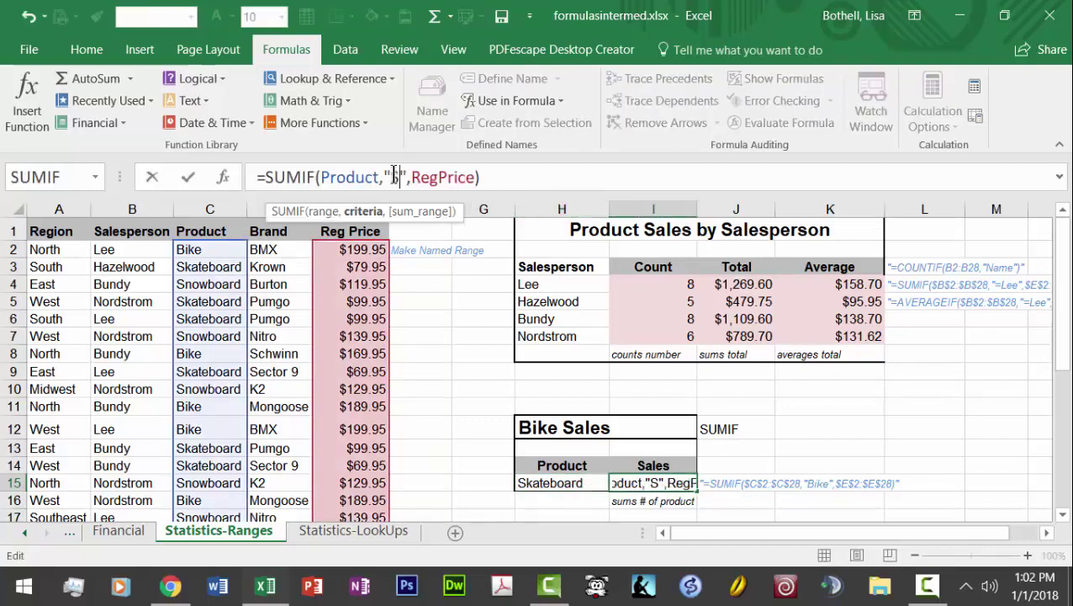
text(ateboar)
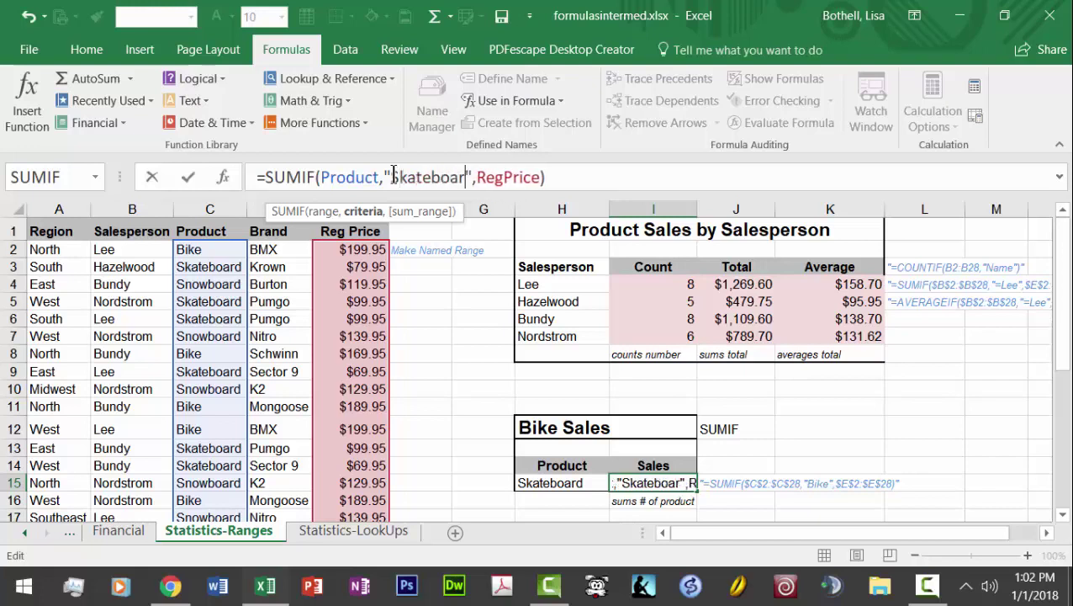
text(d)
key(Return)
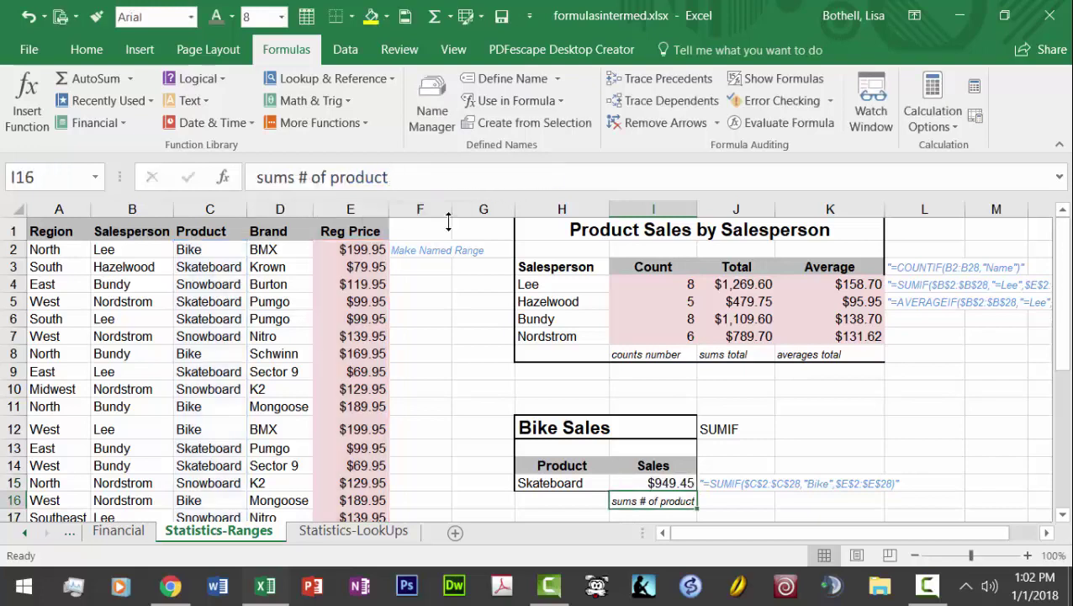
click(652, 481)
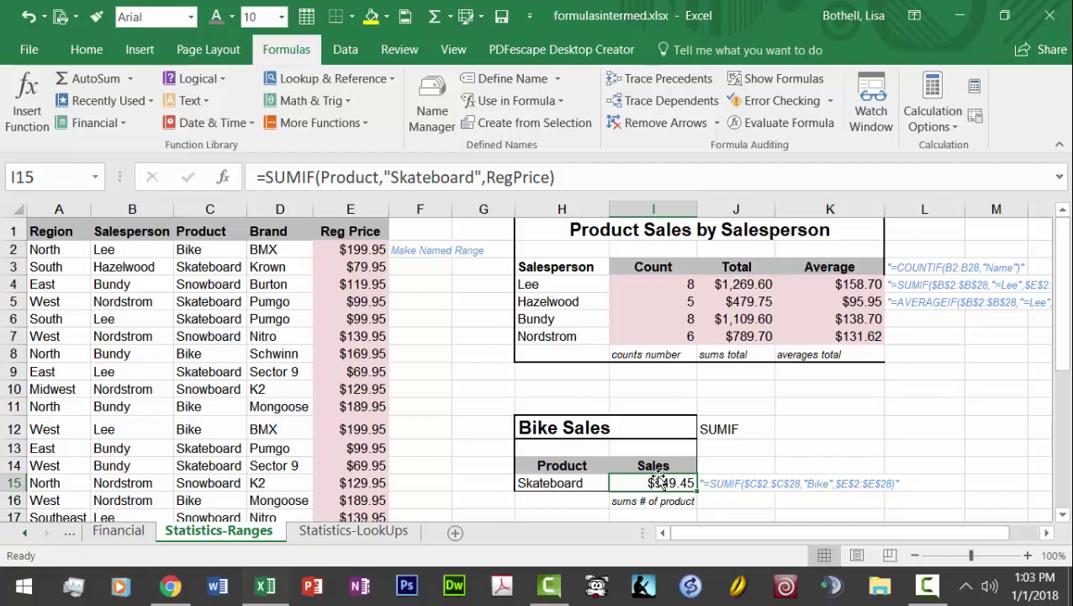
Replace the Skateboard criterion in I15's SUMIF with the absolute reference $H$15
click(779, 448)
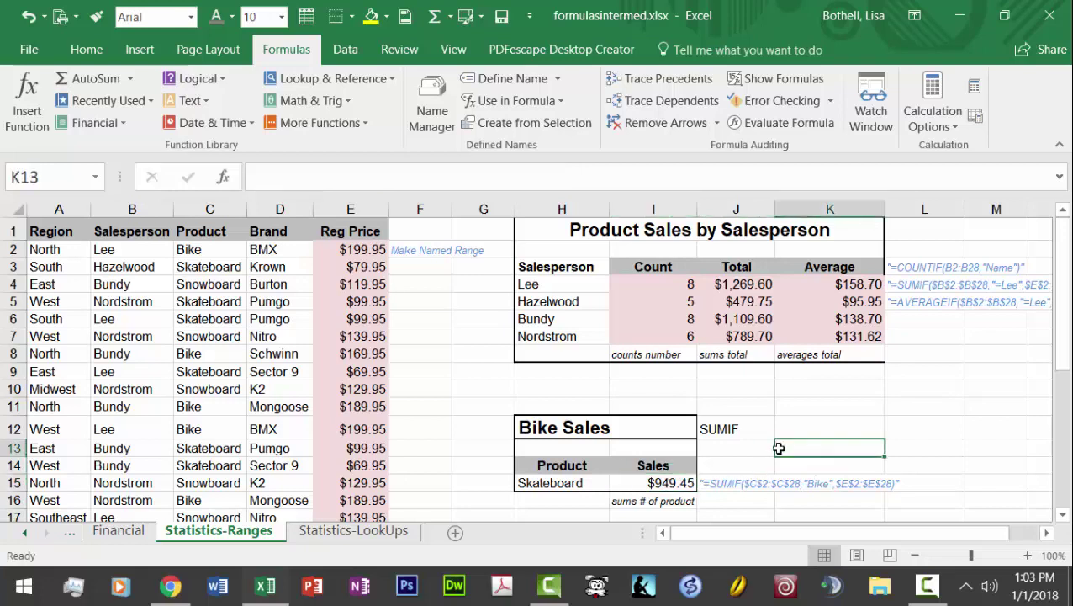
click(645, 480)
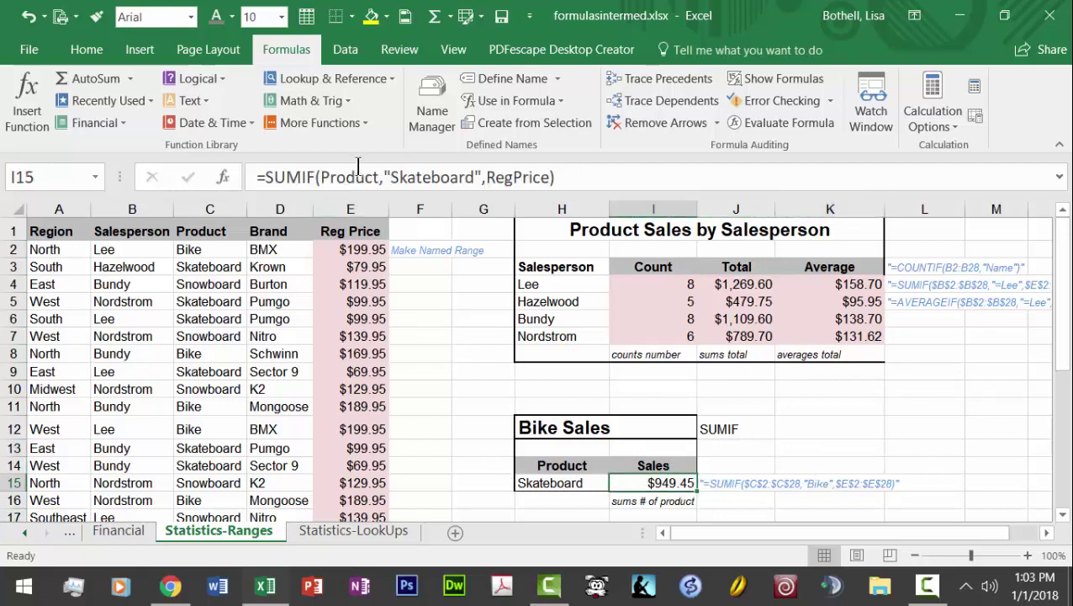
drag(473, 177, 389, 178)
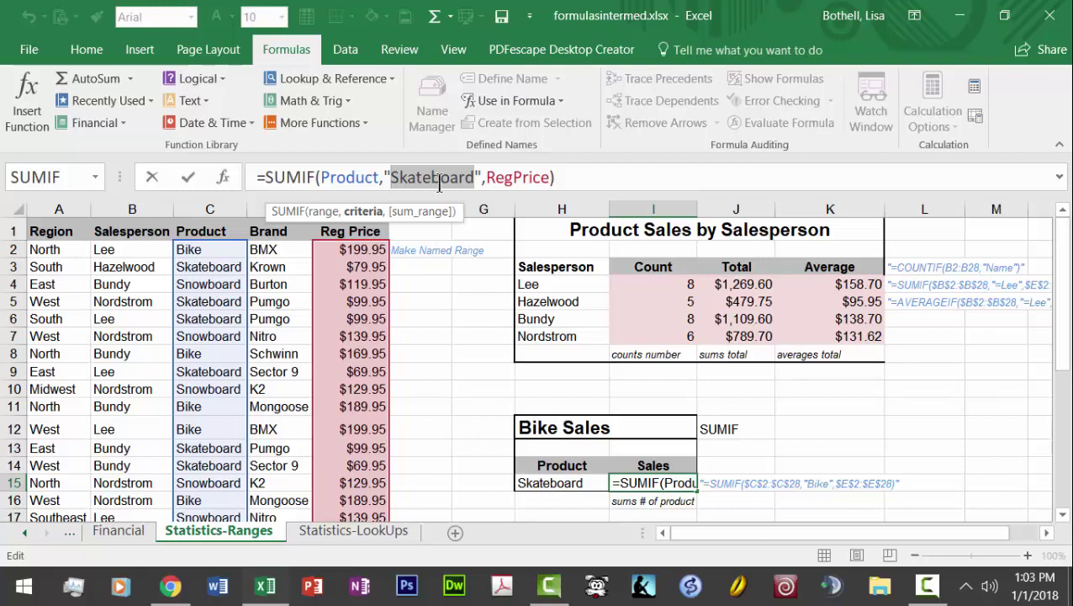
click(557, 484)
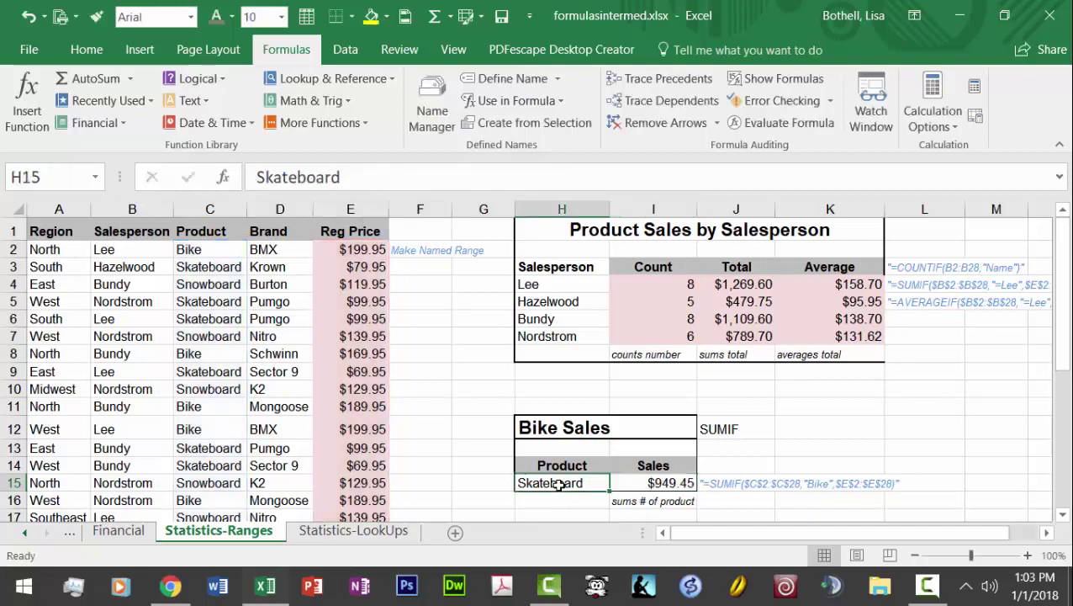
click(653, 483)
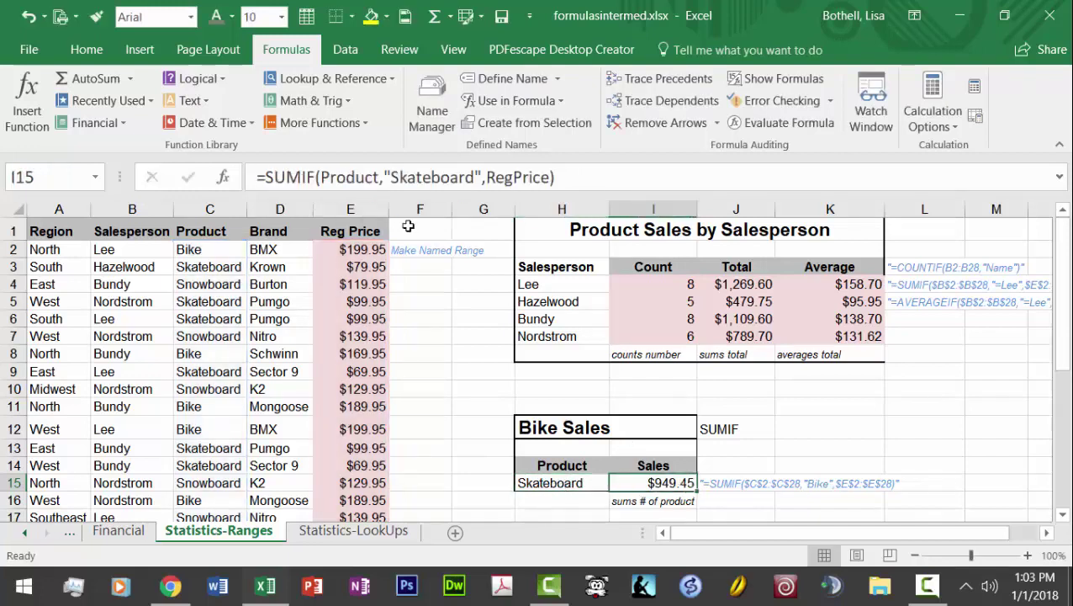
drag(476, 177, 400, 177)
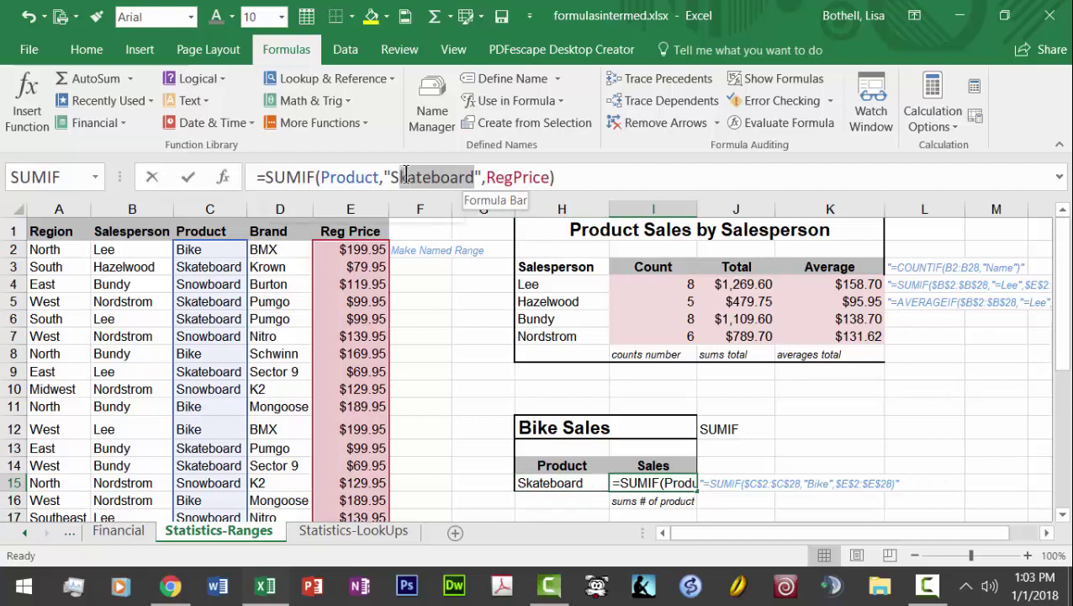
drag(482, 177, 383, 176)
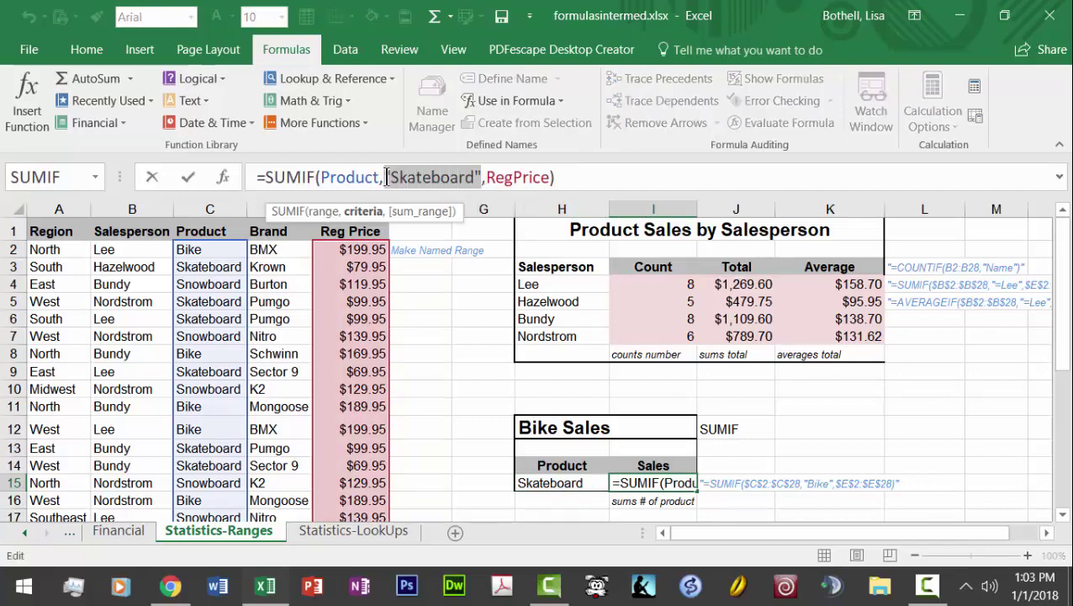
click(551, 481)
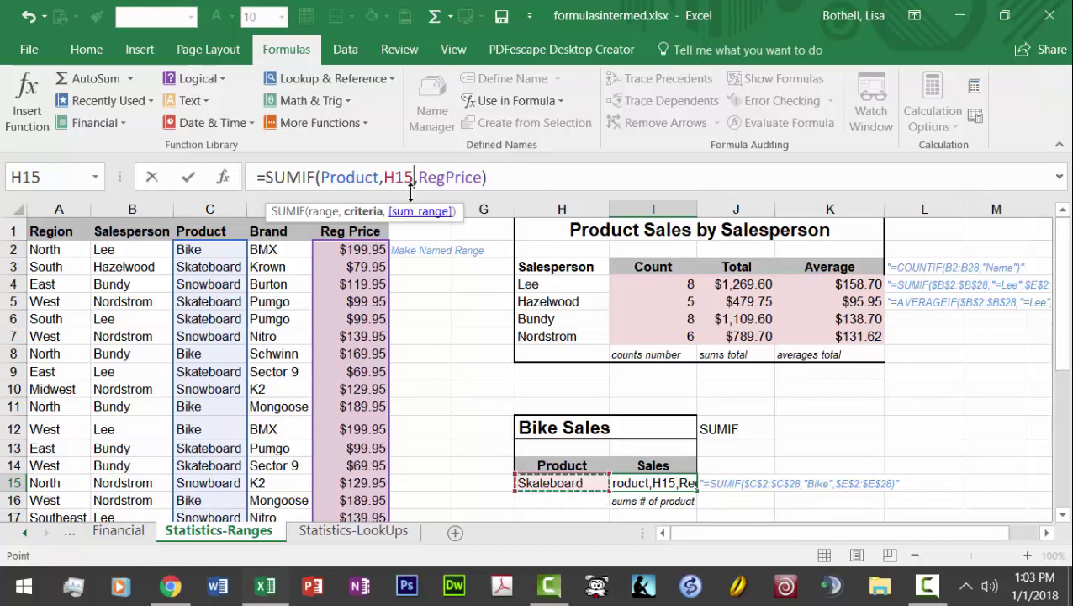
drag(412, 179, 386, 178)
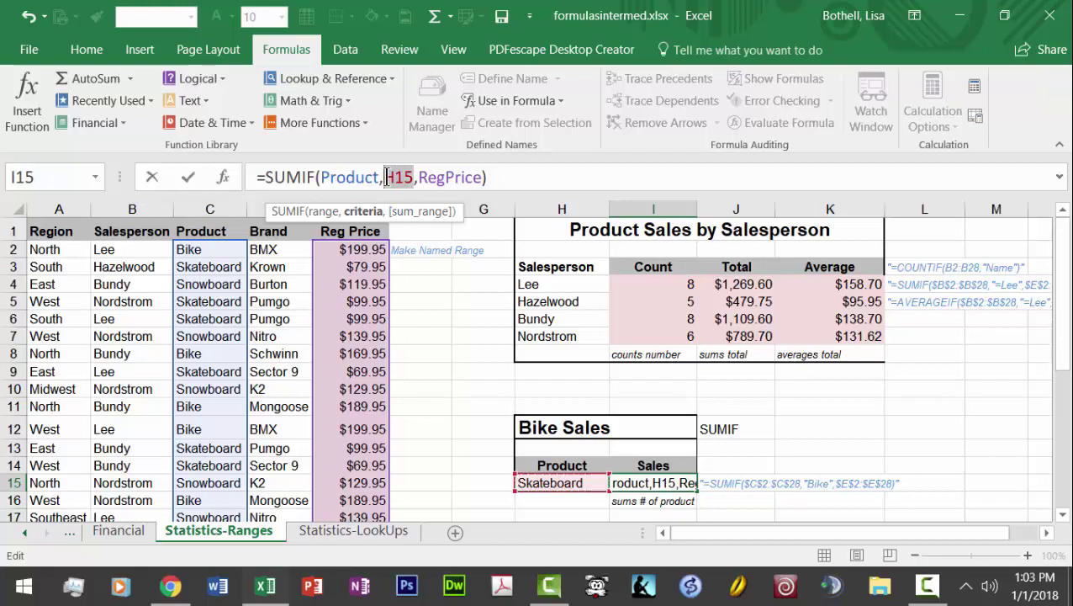
text(4)
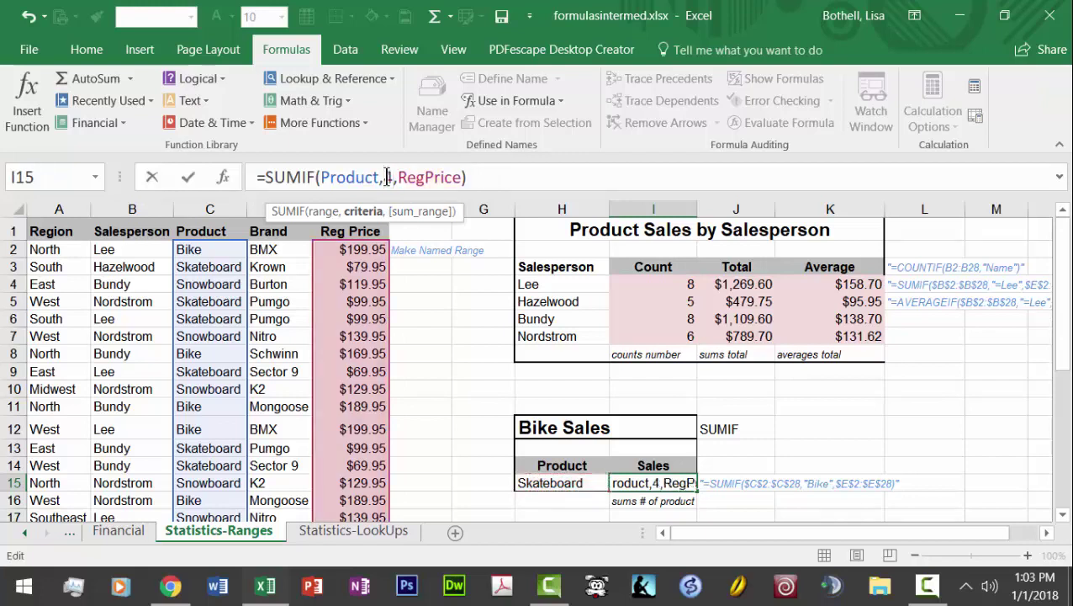
key(ctrl+z)
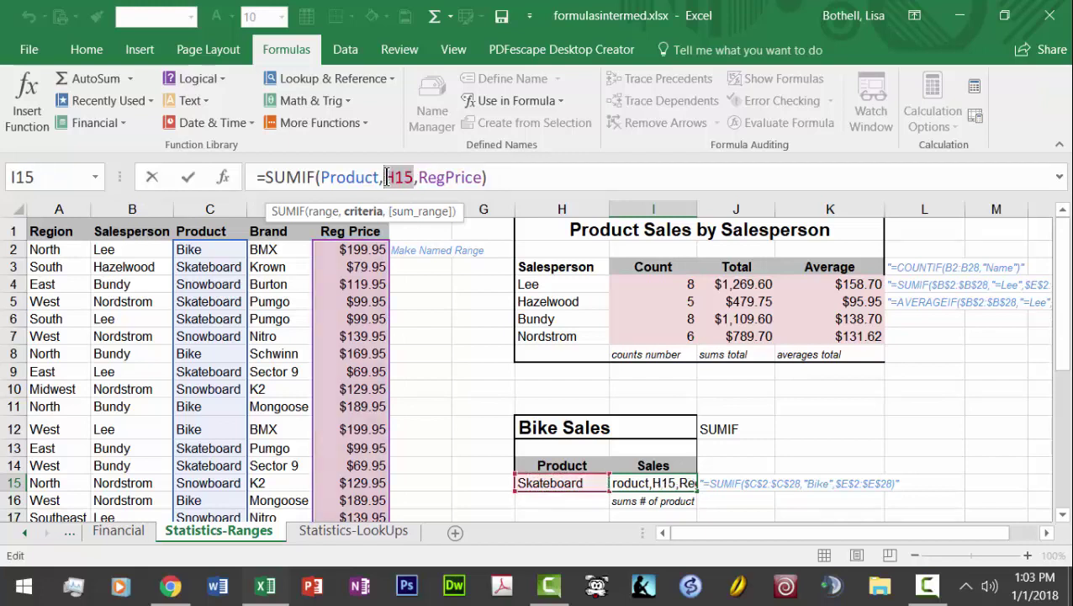
key(F4)
key(Return)
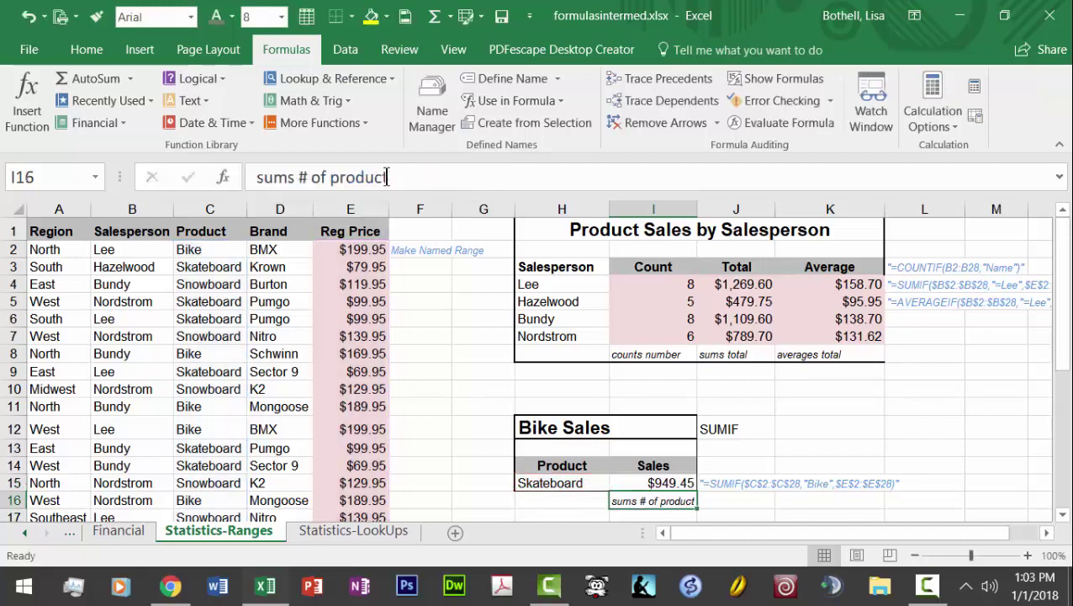
click(664, 473)
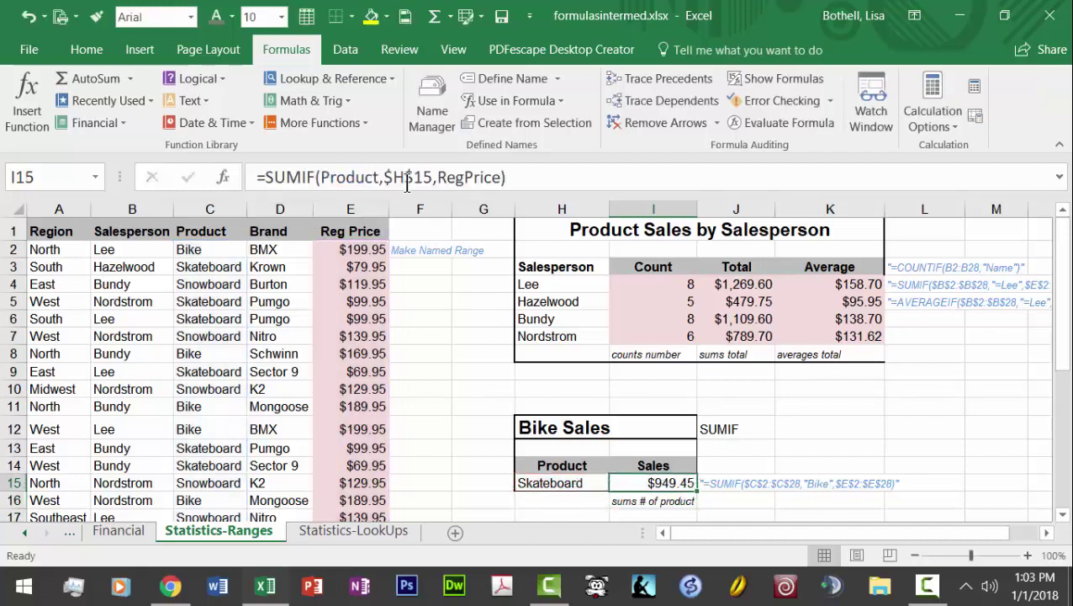
Set the product in H15 back to Bike, so Sales shows $1,899.50
click(547, 486)
text(Bike)
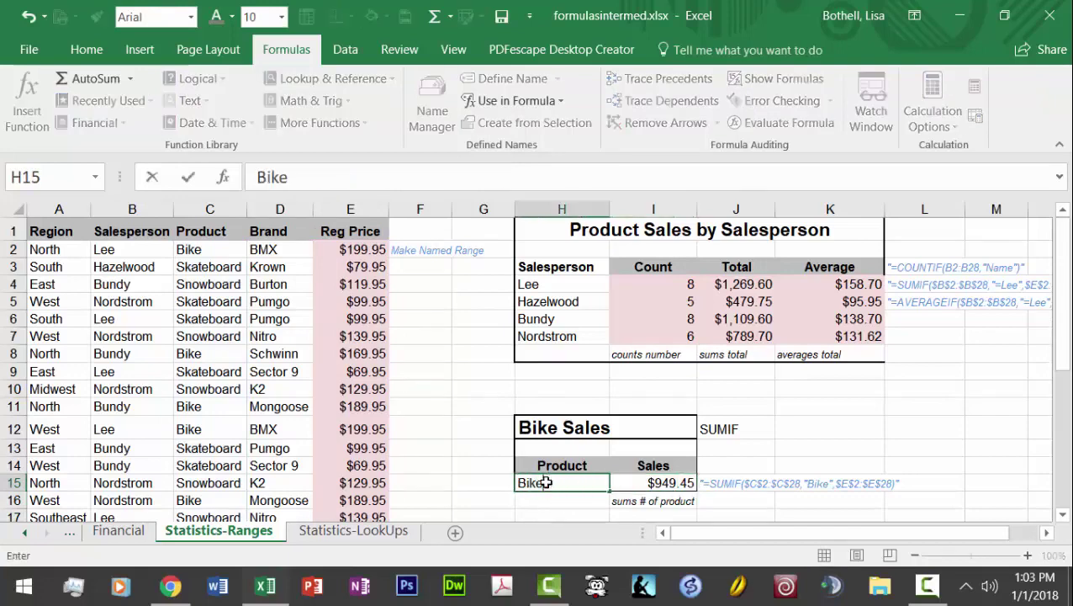
key(Return)
click(547, 482)
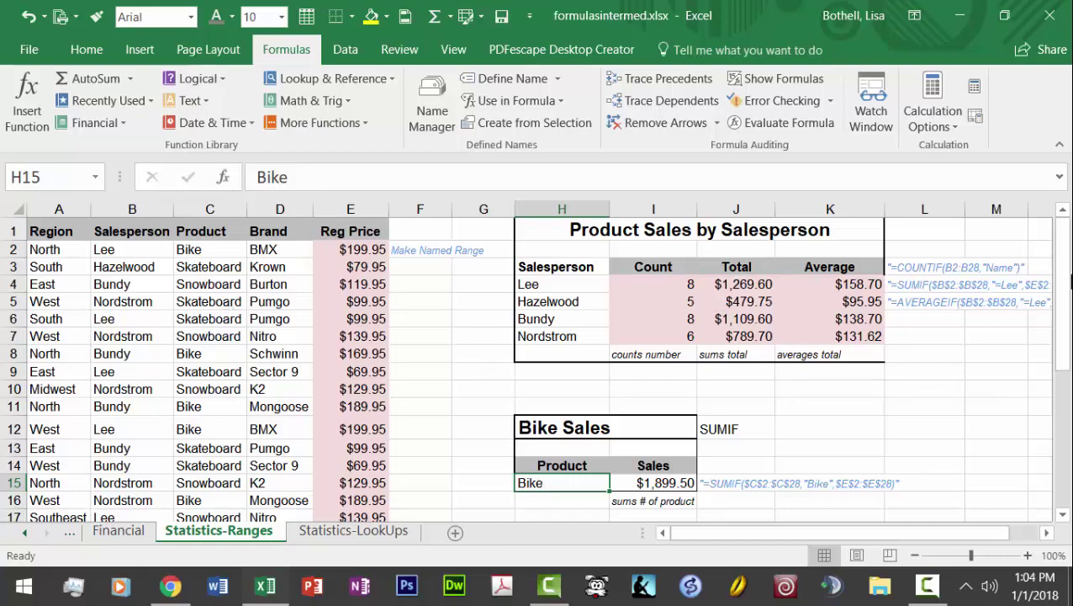
mouse_move(1068, 285)
mouse_down()
mouse_move(1066, 383)
mouse_move(1069, 281)
mouse_up()
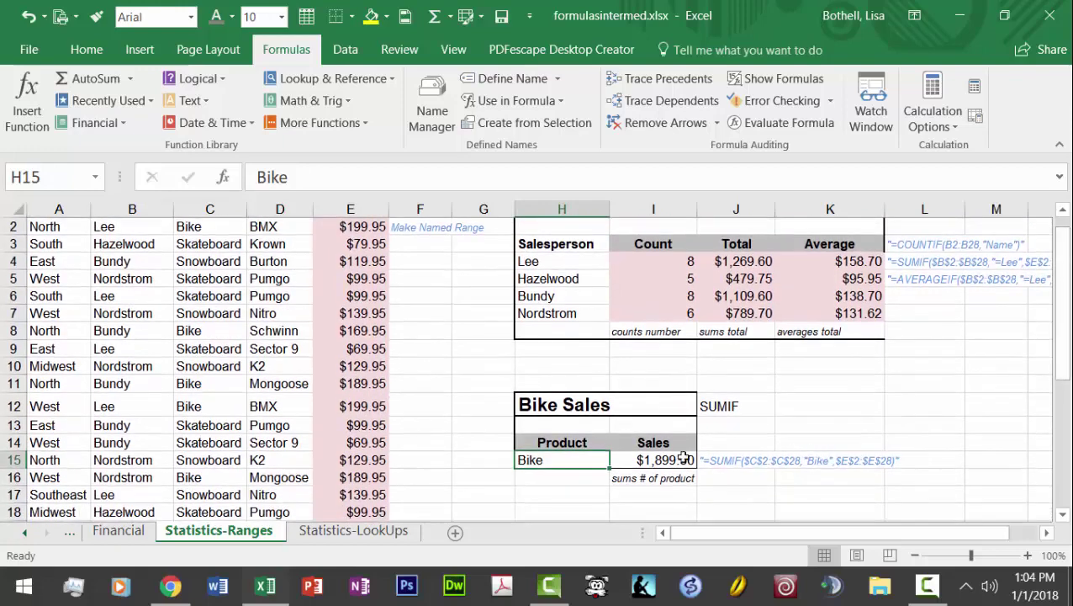
click(861, 402)
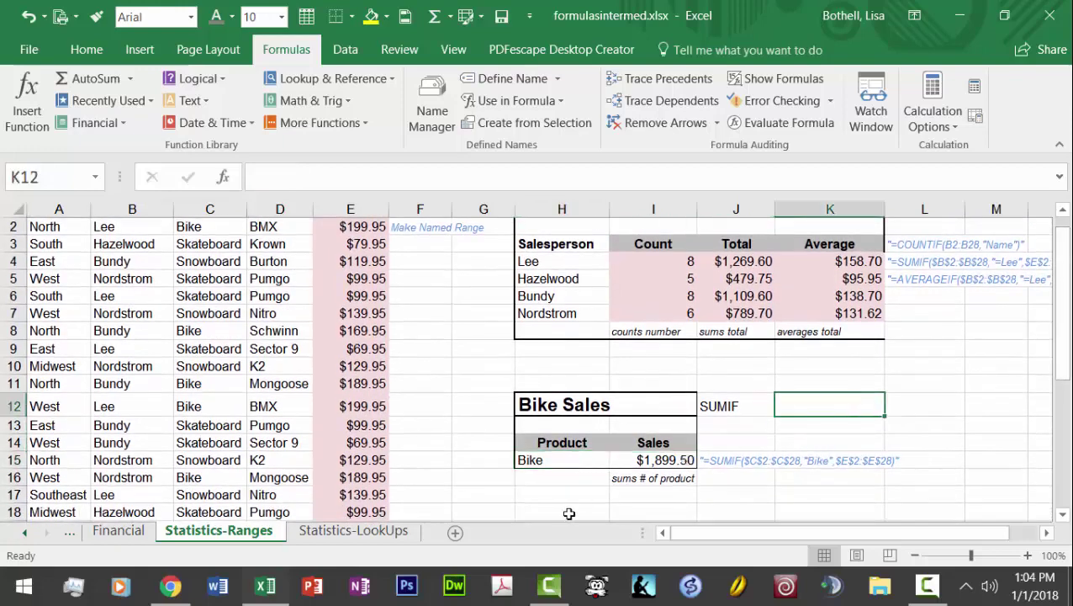
Change the criterion in the J15 formula note from "Bike" to $H$15
click(734, 463)
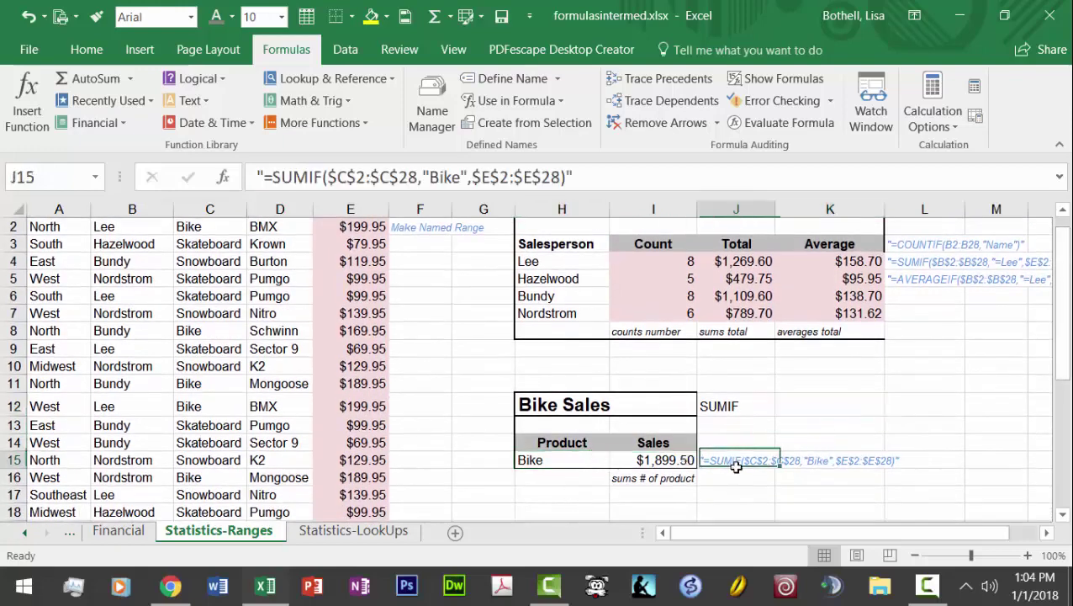
double_click(446, 177)
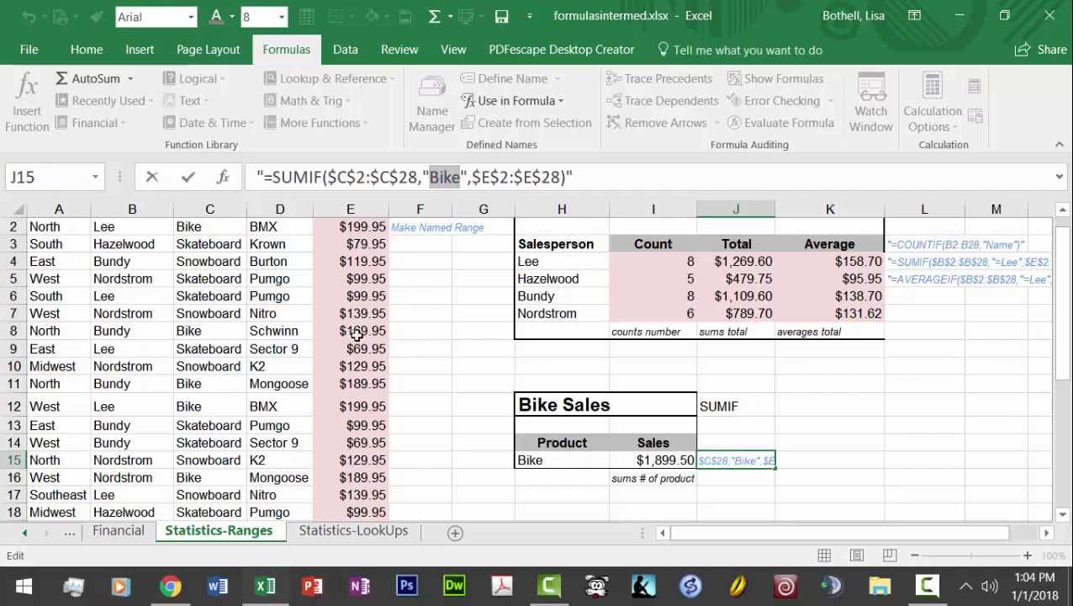
drag(467, 177, 422, 174)
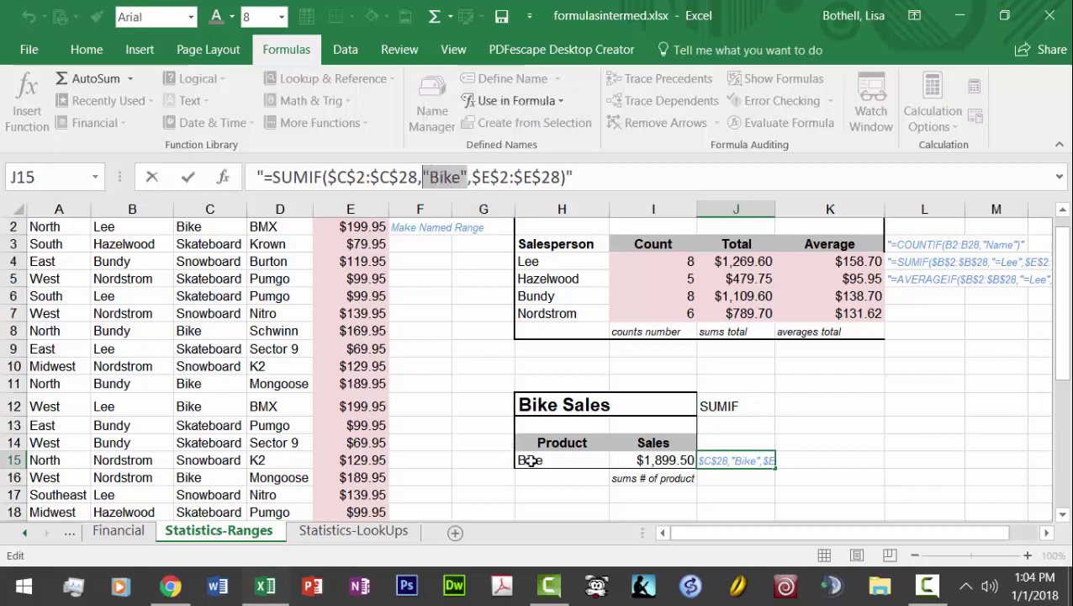
text($H)
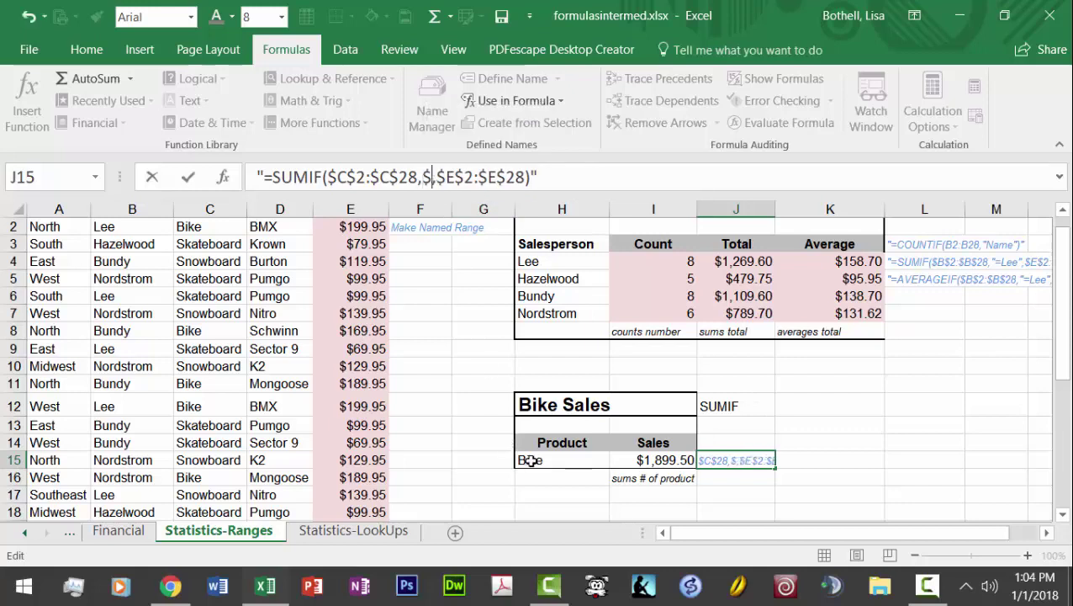
text($15)
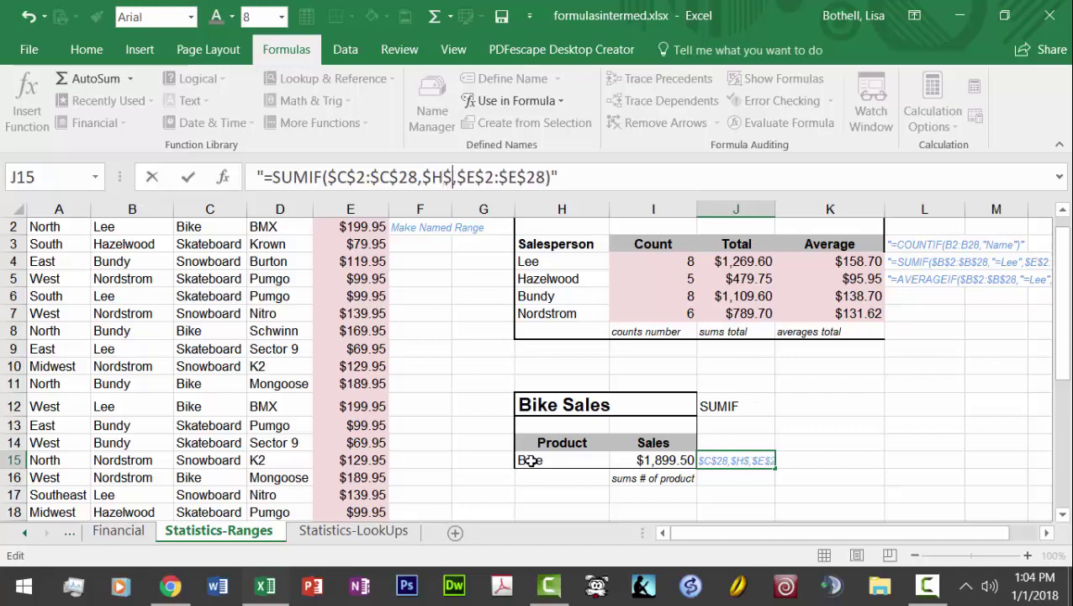
key(Return)
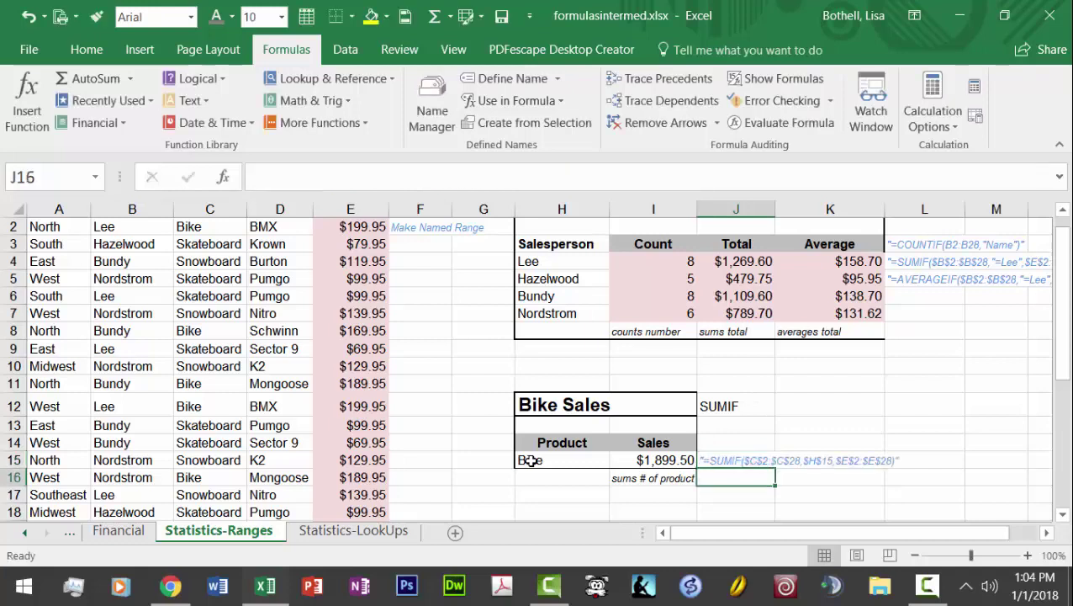
click(742, 463)
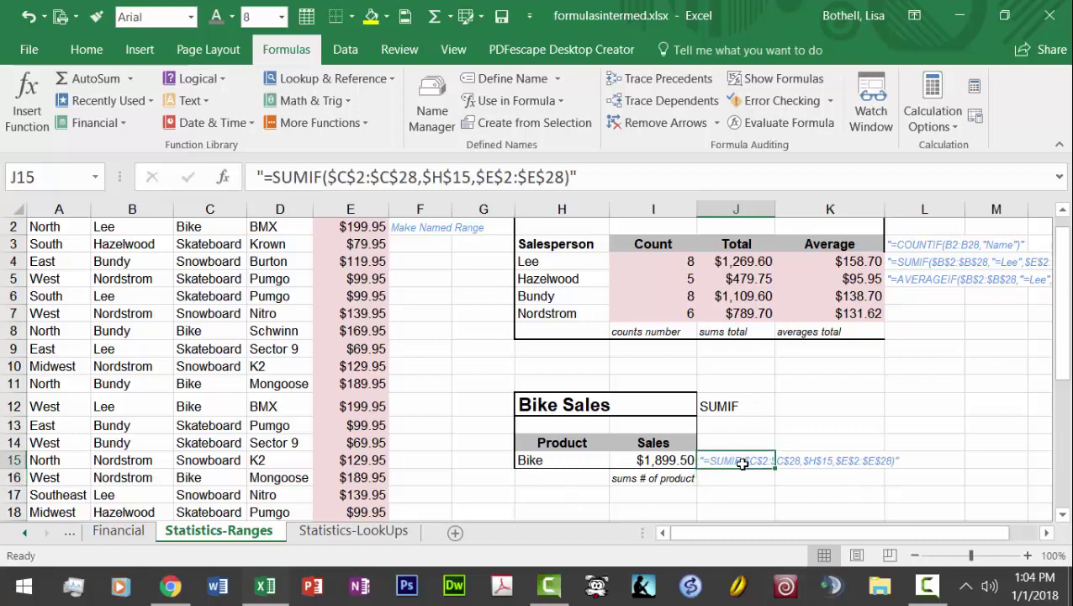
click(781, 383)
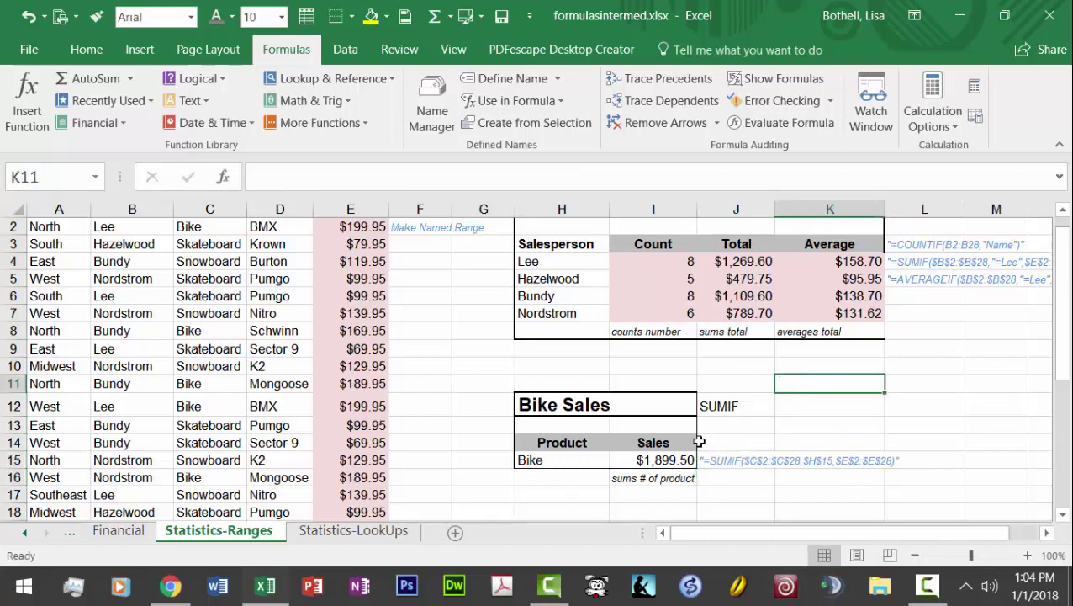
drag(1066, 335, 1065, 266)
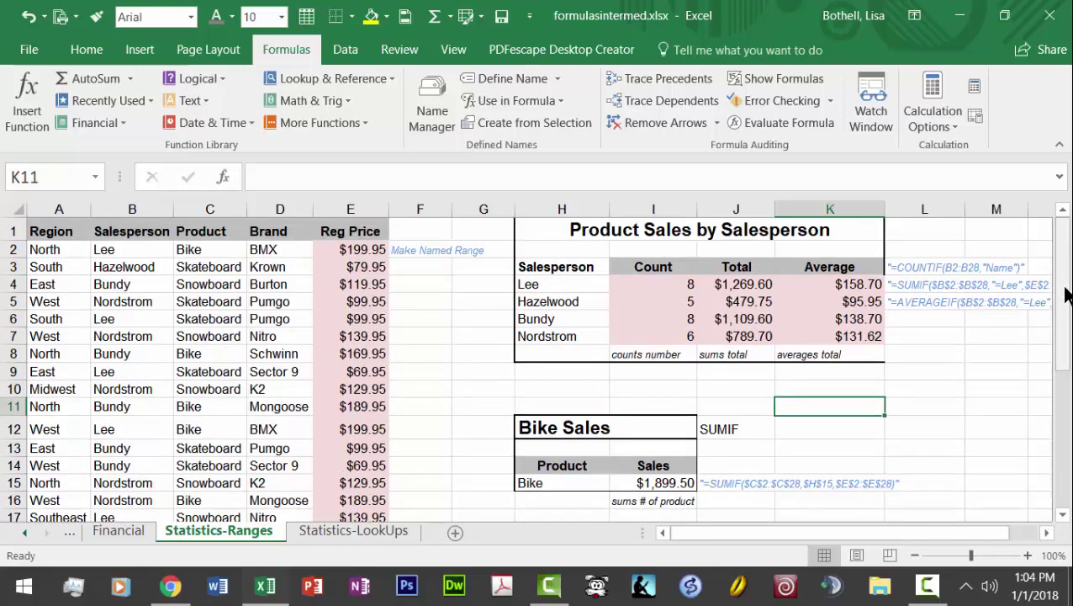
drag(1067, 294, 1067, 372)
Switch to the Statistics-LookUps sheet and scroll through the Chocolate Smash sales recap
click(386, 528)
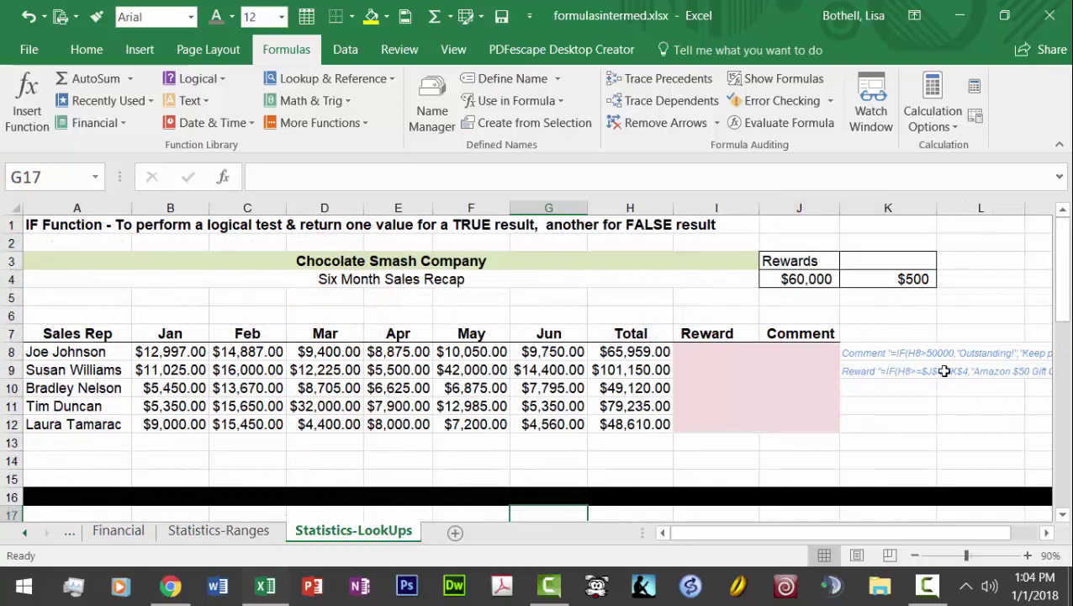
click(939, 419)
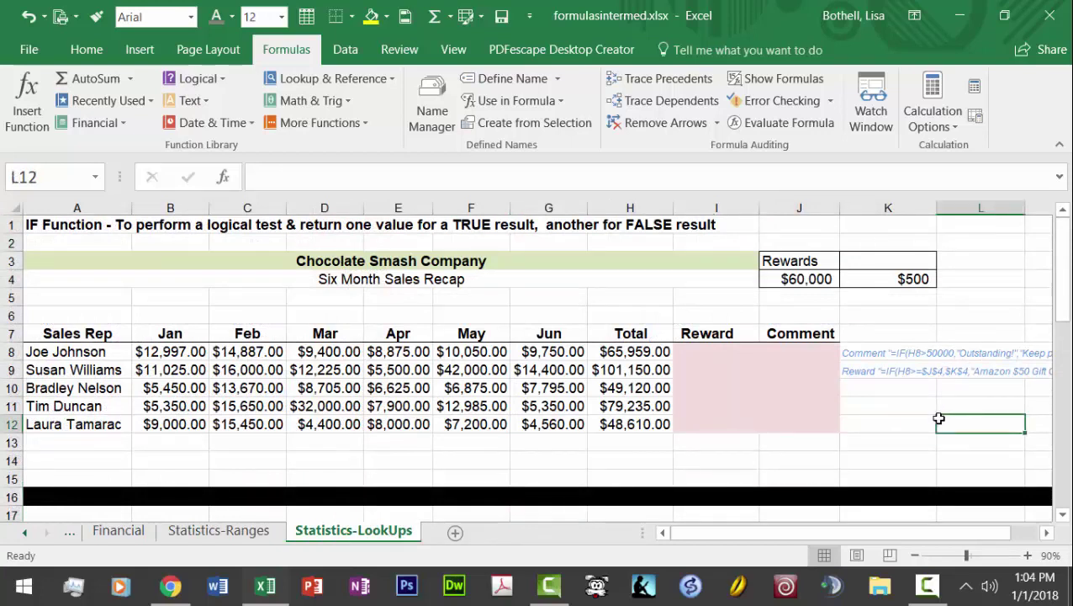
drag(1066, 261, 1063, 486)
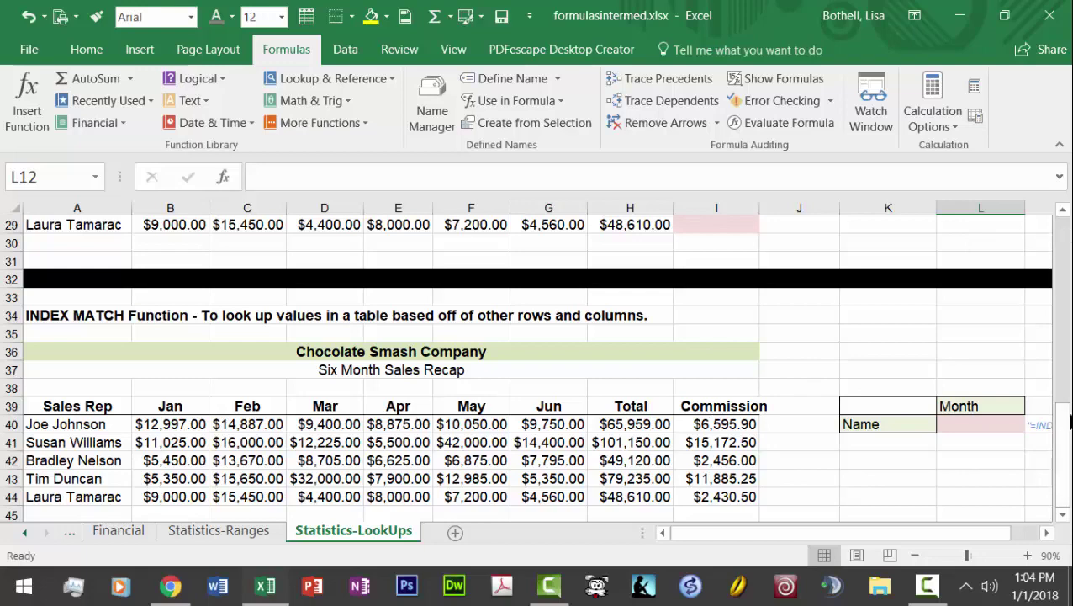
drag(1063, 448, 1062, 212)
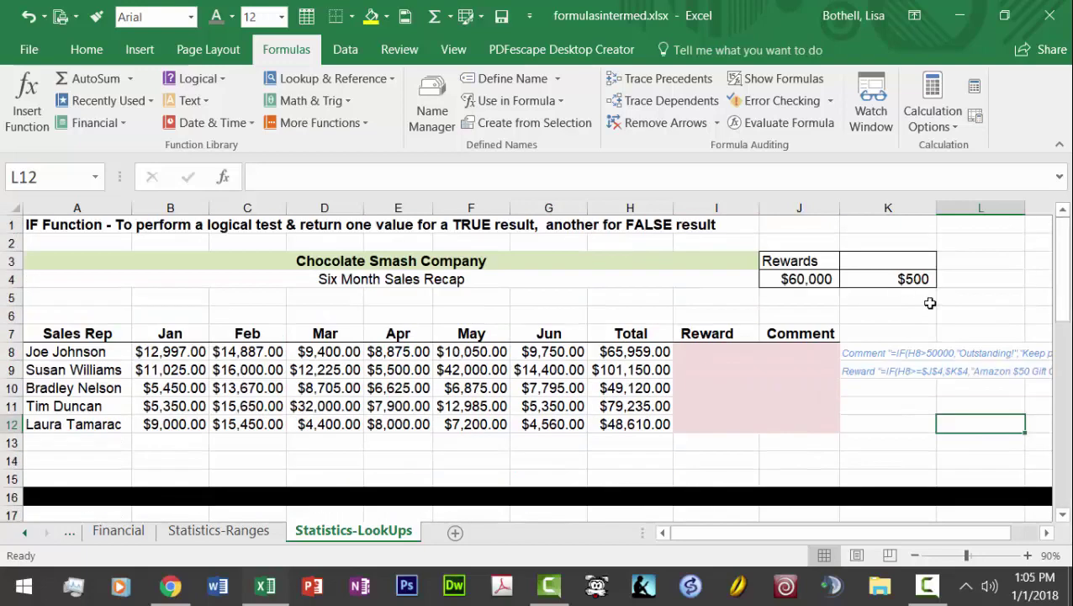
click(888, 300)
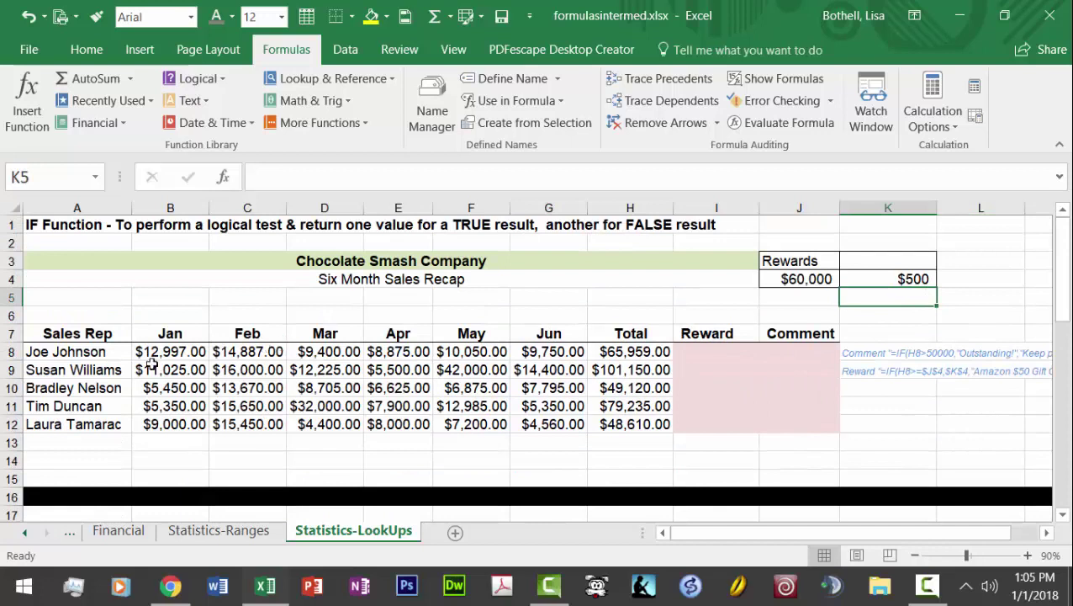
click(698, 356)
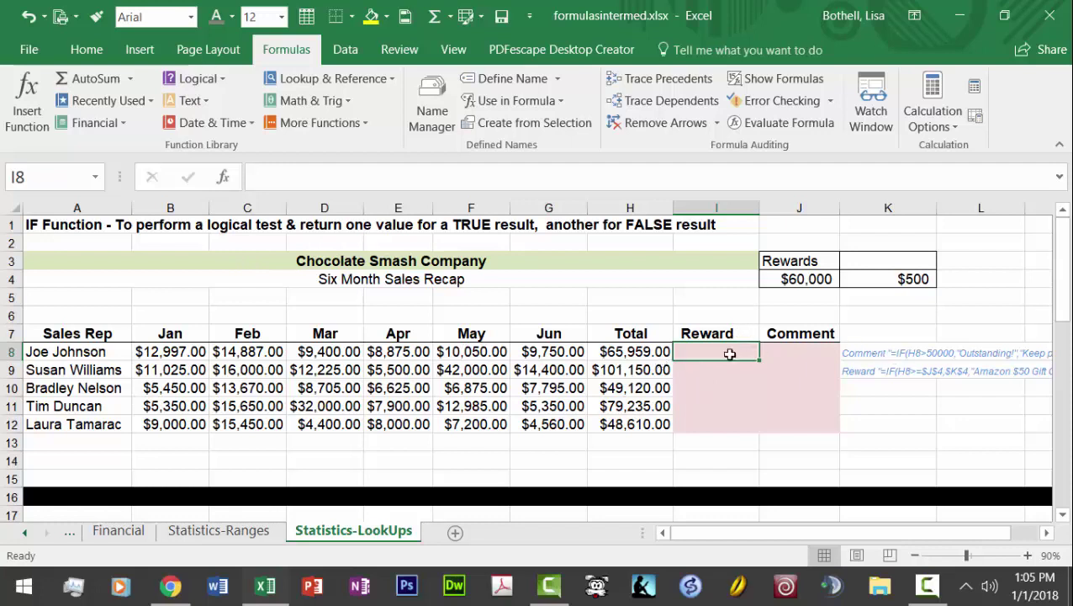
Review Joe Johnson's Reward and Comment cells, the $60,000 threshold and the Reward formula note
click(723, 287)
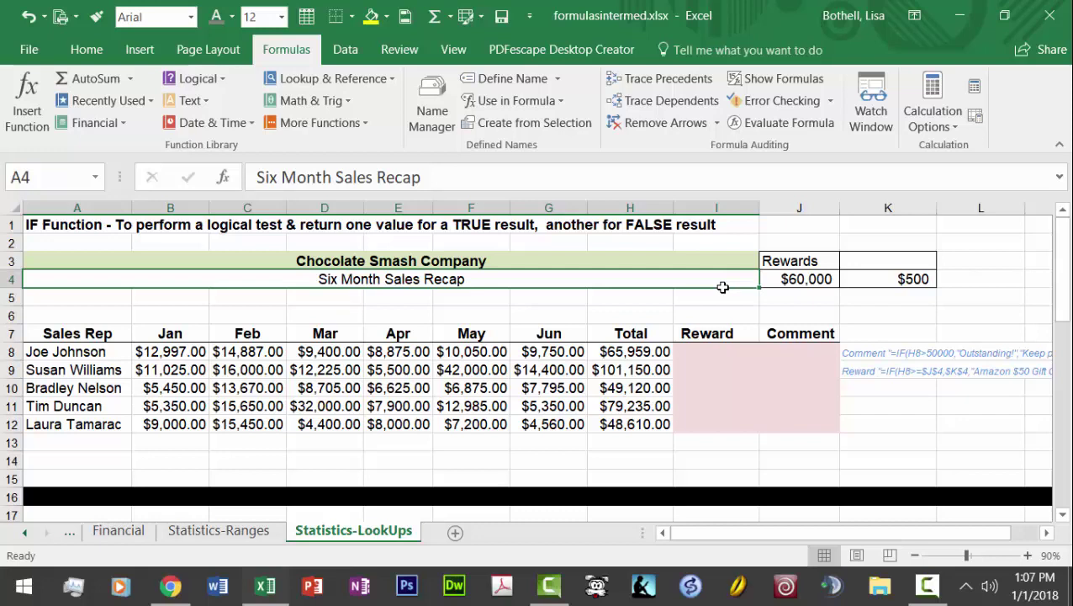
click(713, 345)
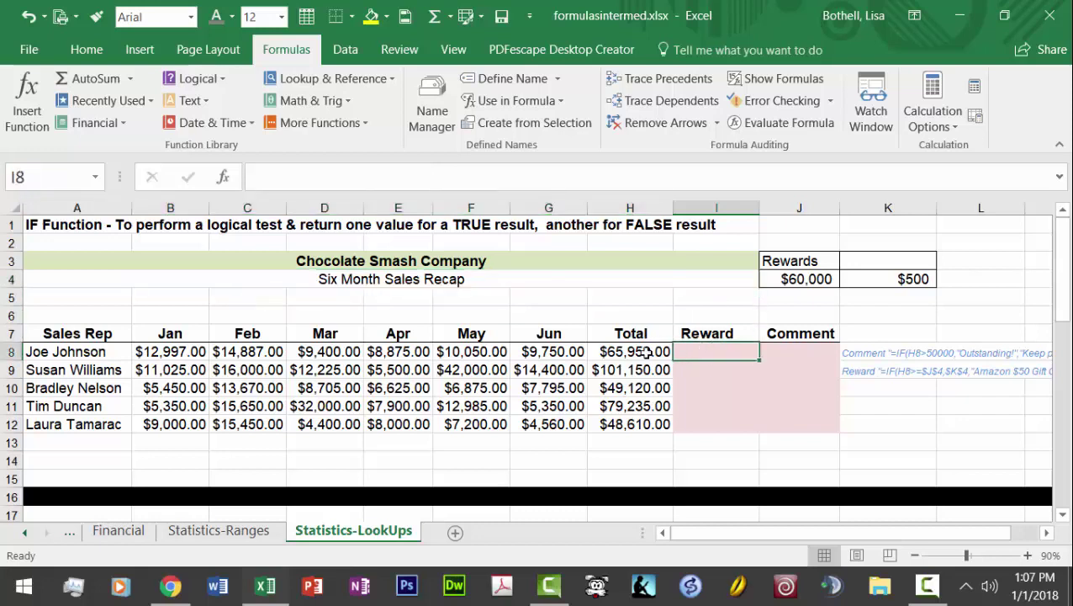
click(806, 355)
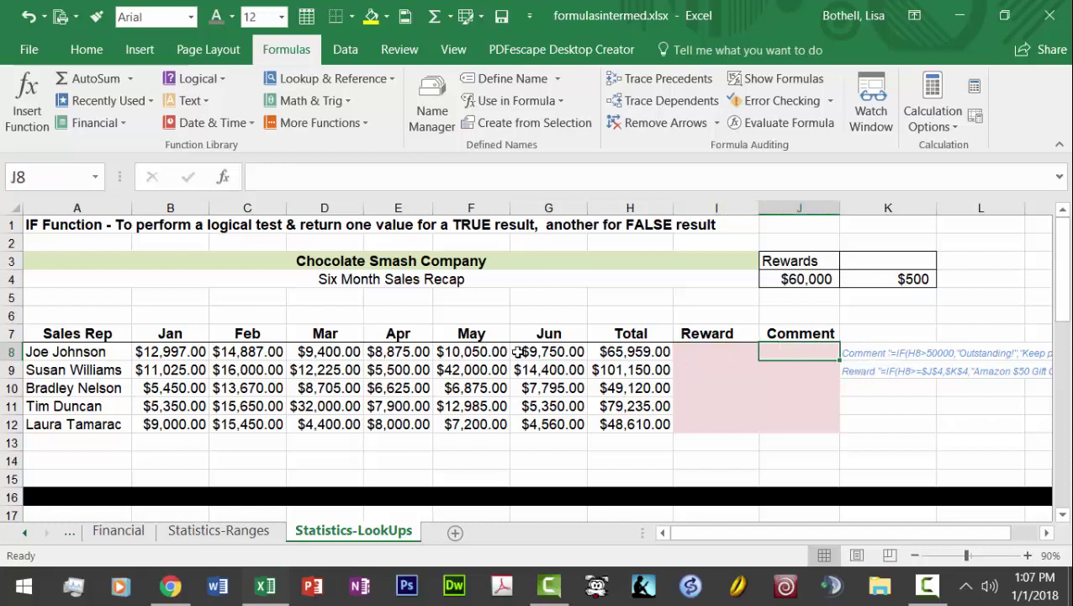
click(796, 273)
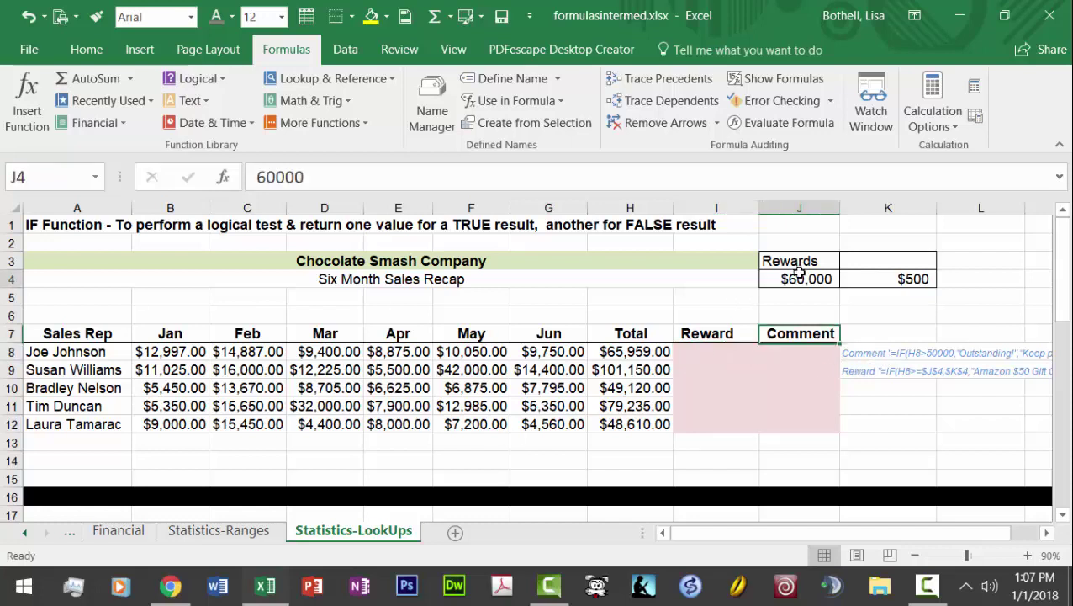
click(861, 369)
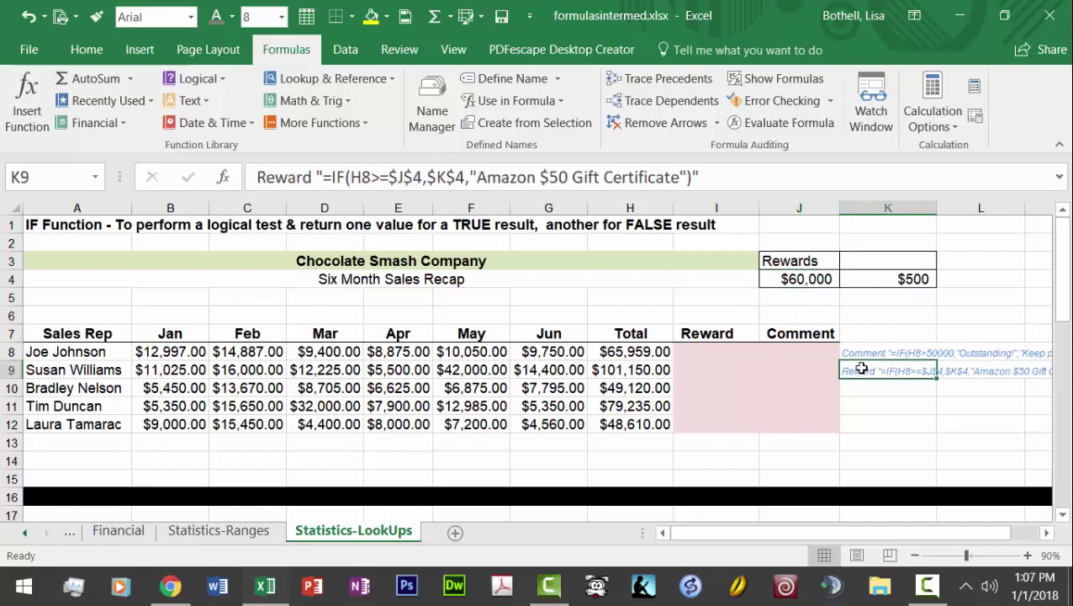
click(708, 355)
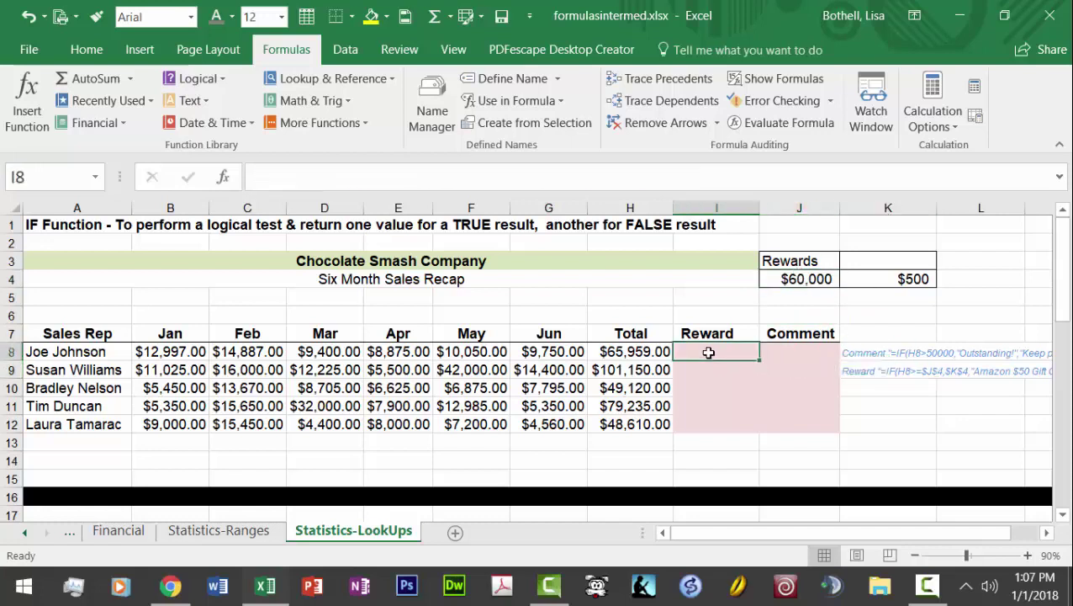
click(885, 371)
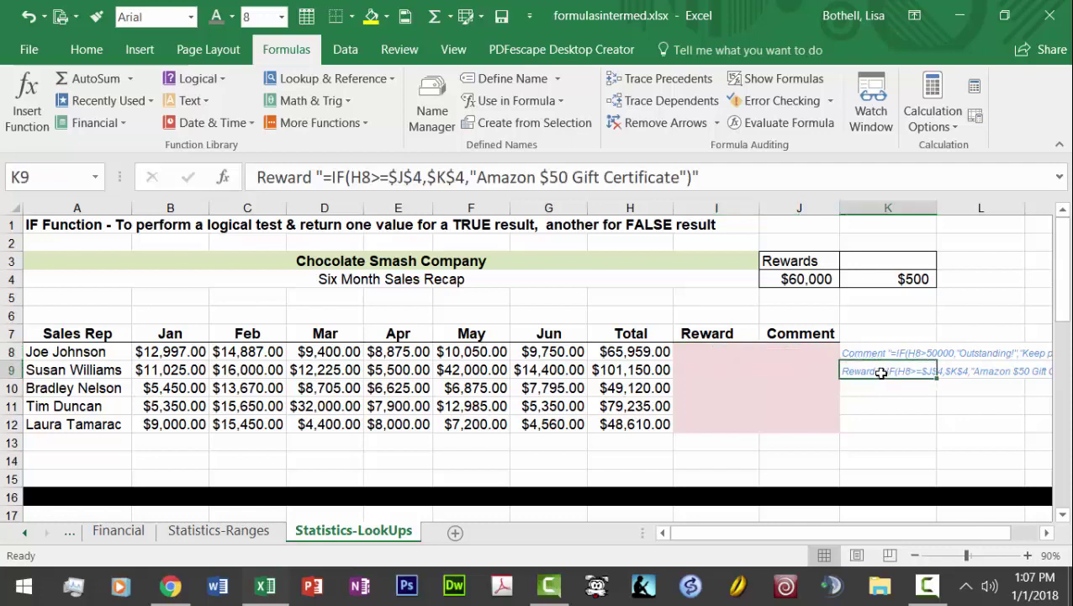
click(664, 356)
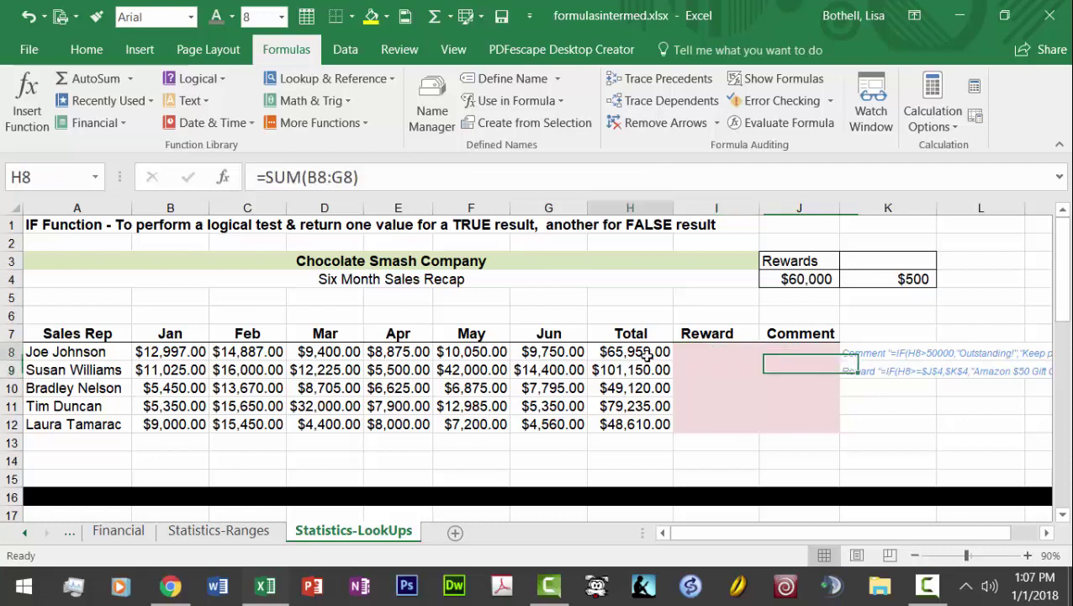
click(793, 280)
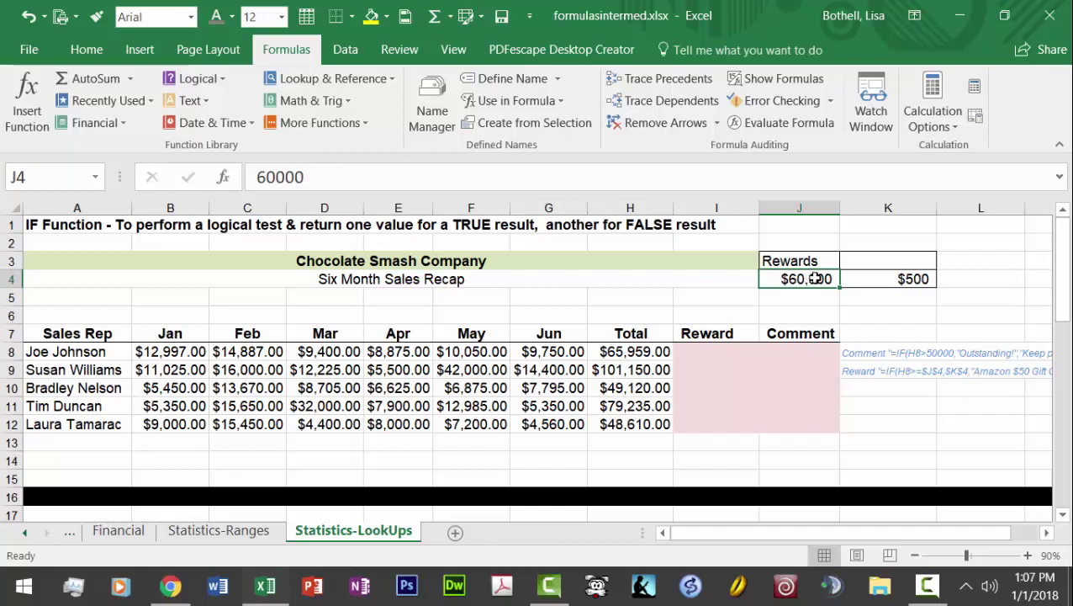
click(654, 354)
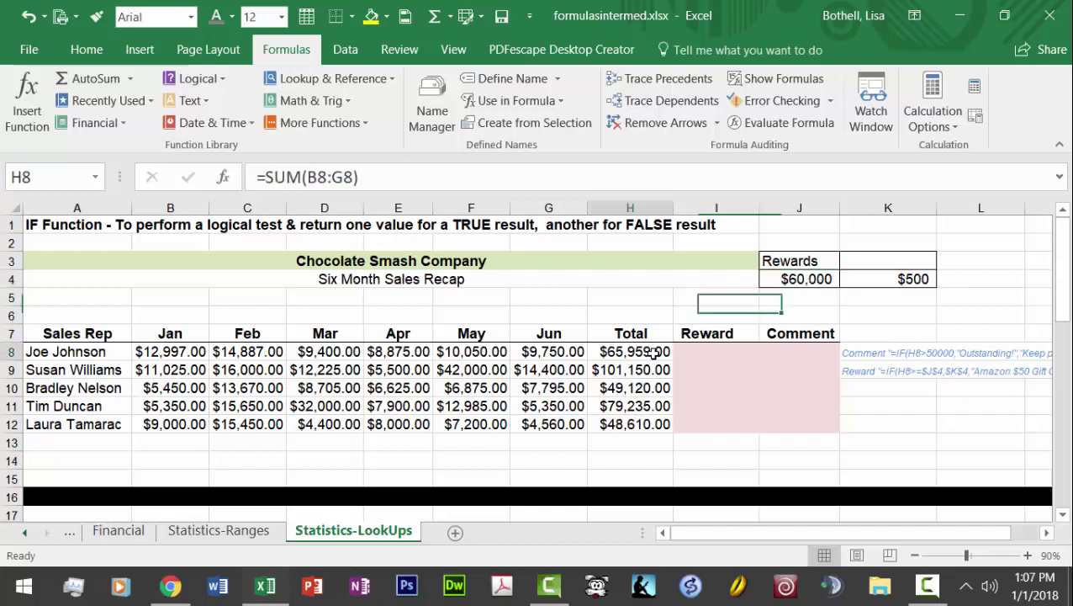
click(693, 354)
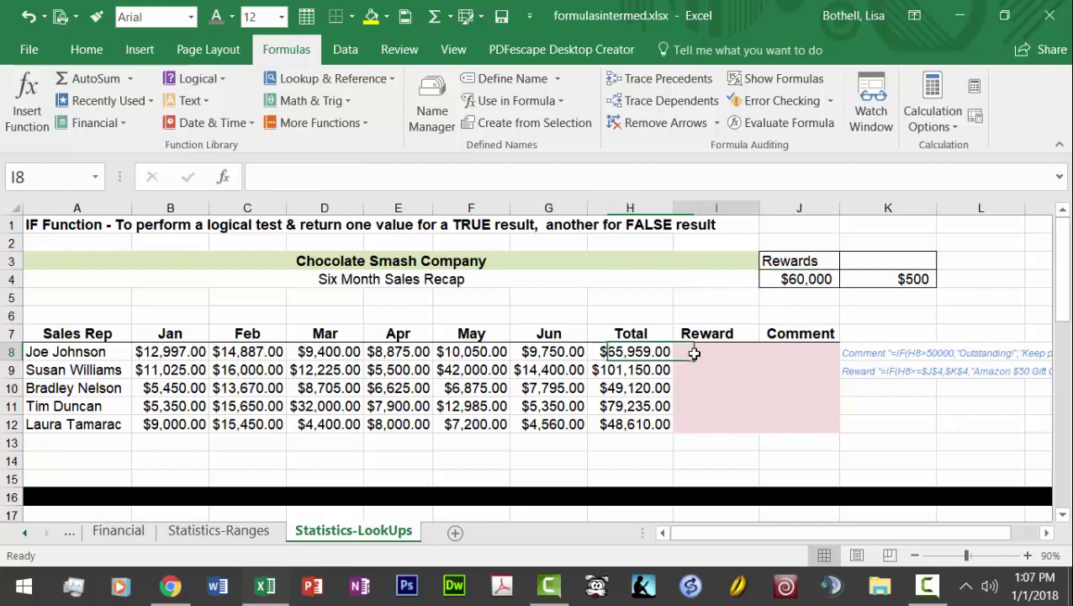
click(633, 390)
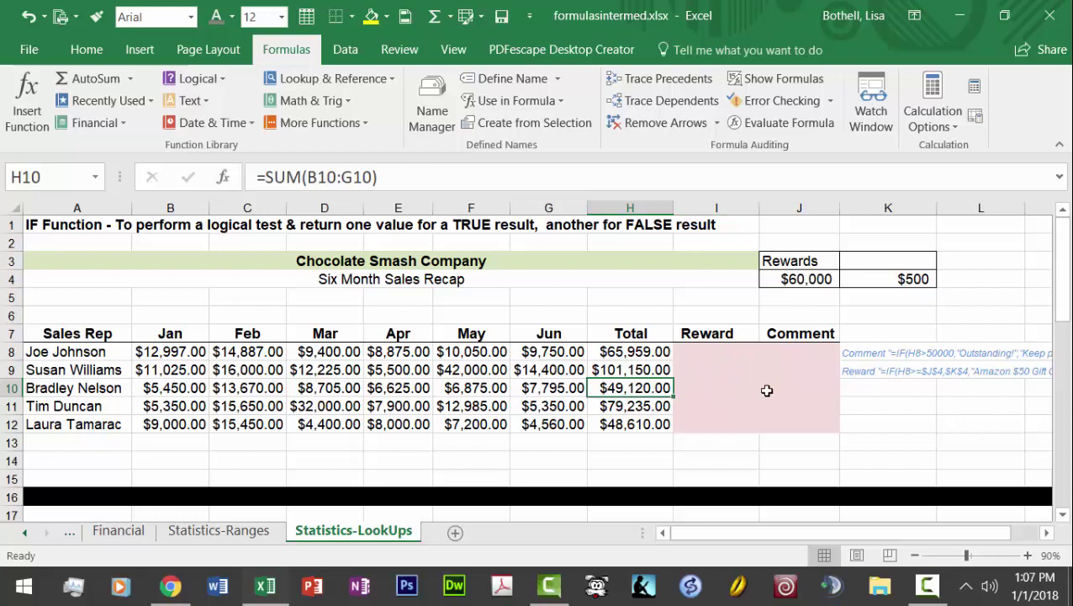
click(875, 371)
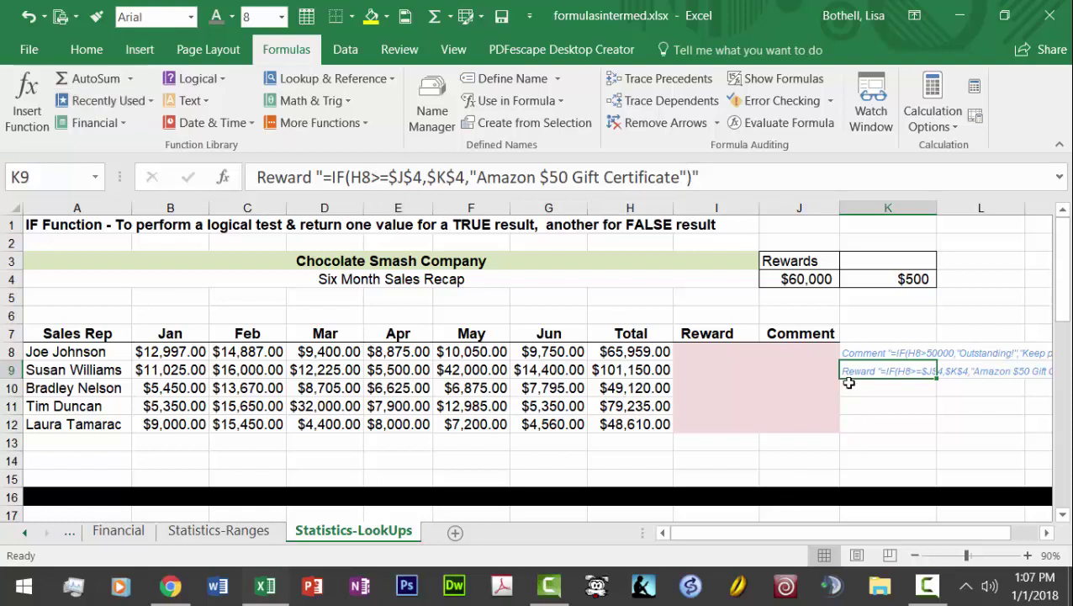
Copy the Reward formula note into cell A13
key(ctrl+c)
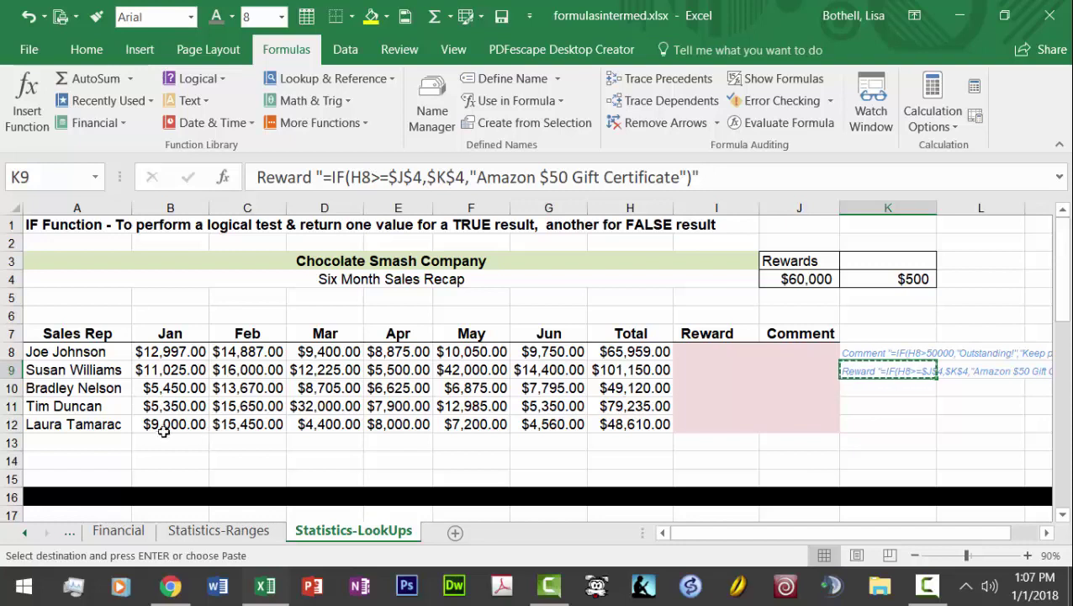
click(101, 442)
key(ctrl+v)
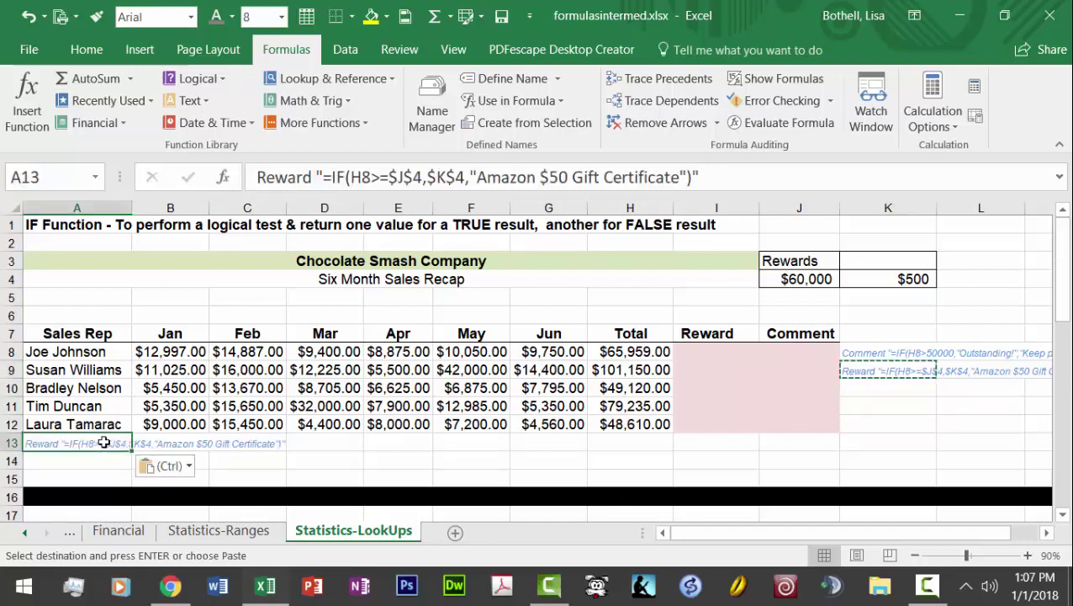
Format the A13 note at font size 10 and bold
click(191, 18)
click(191, 18)
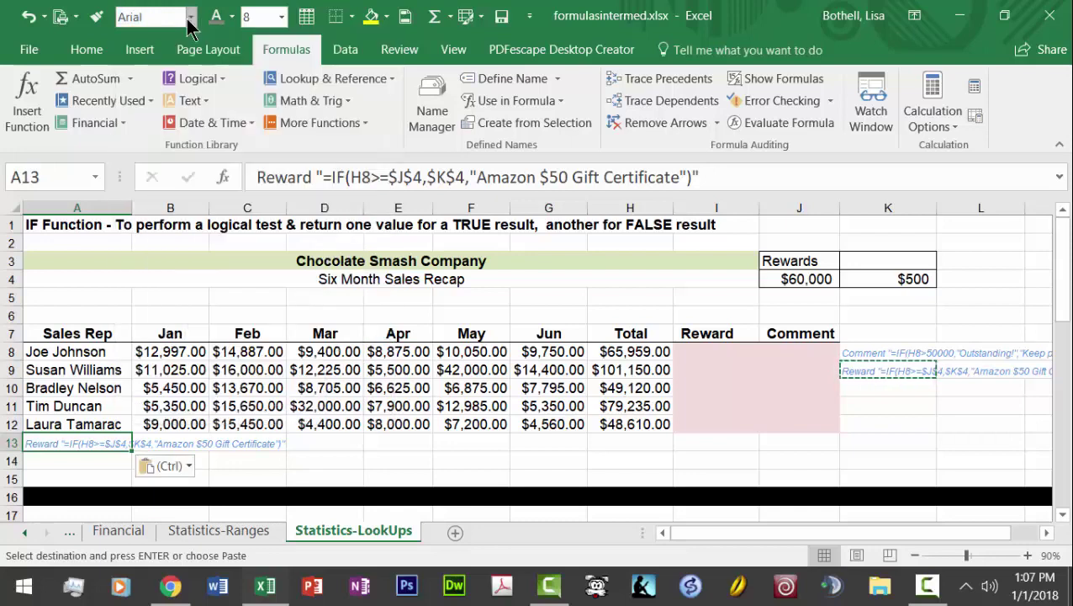
click(281, 17)
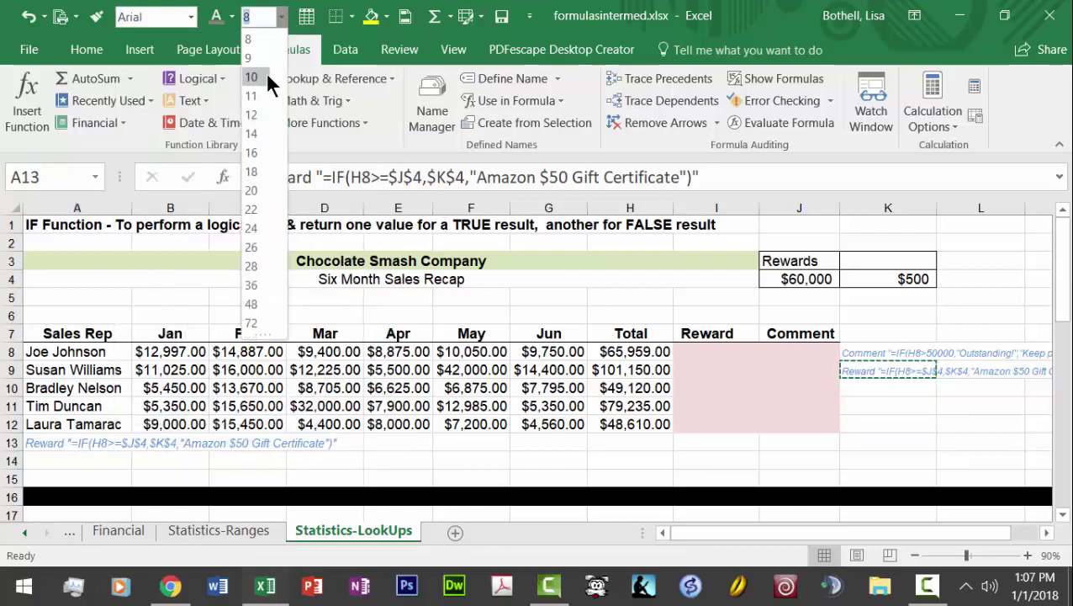
click(266, 75)
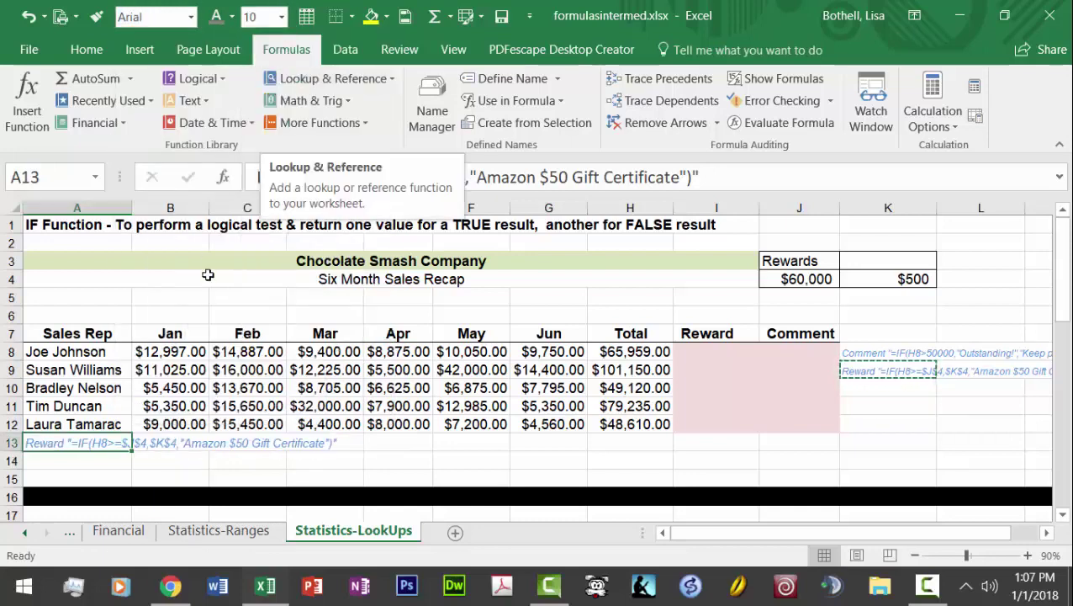
key(ctrl+b)
click(216, 460)
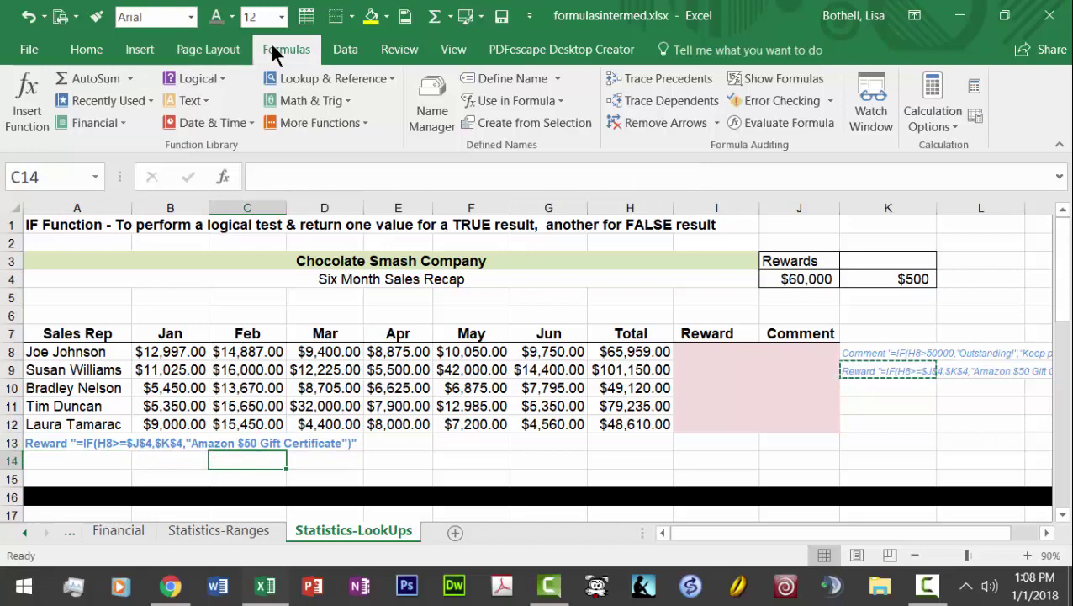
Search Insert Function for IF and open its argument fields for cell C14
click(34, 104)
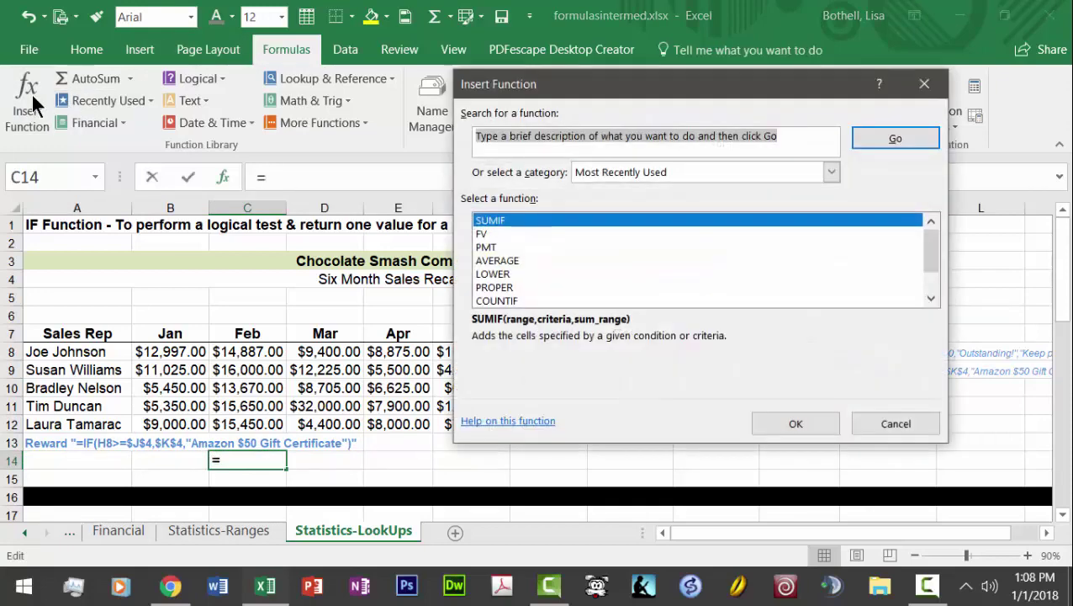
key(BackSpace)
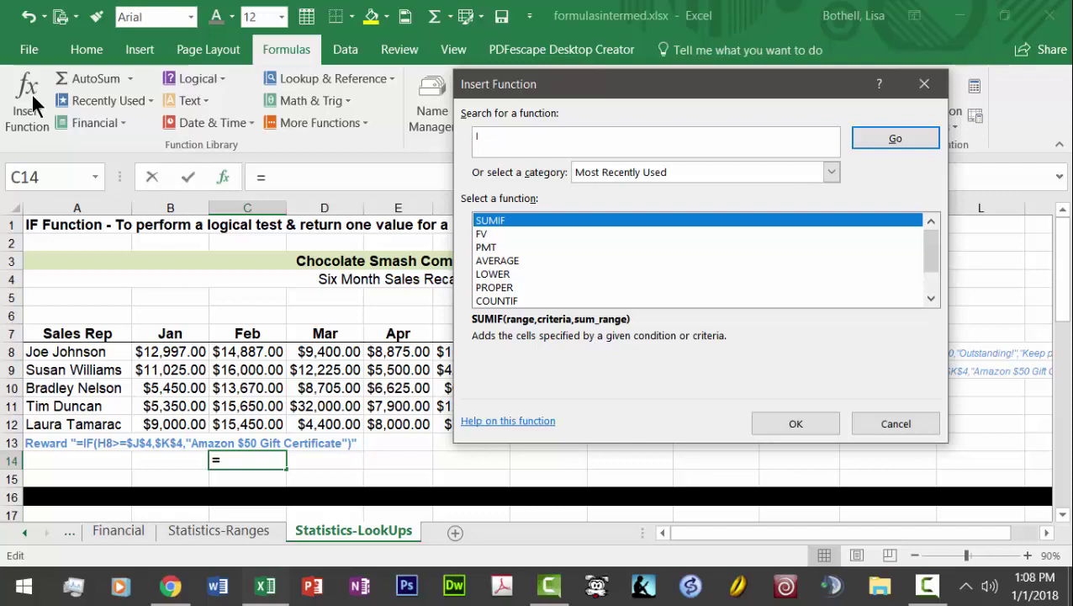
text(IF)
drag(652, 77, 687, 385)
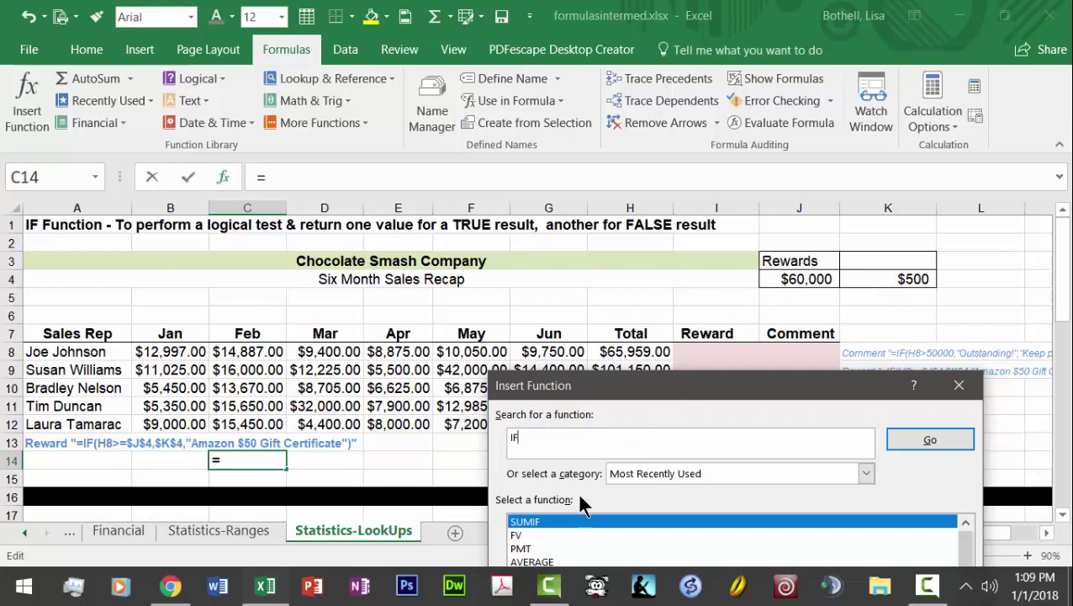
click(906, 440)
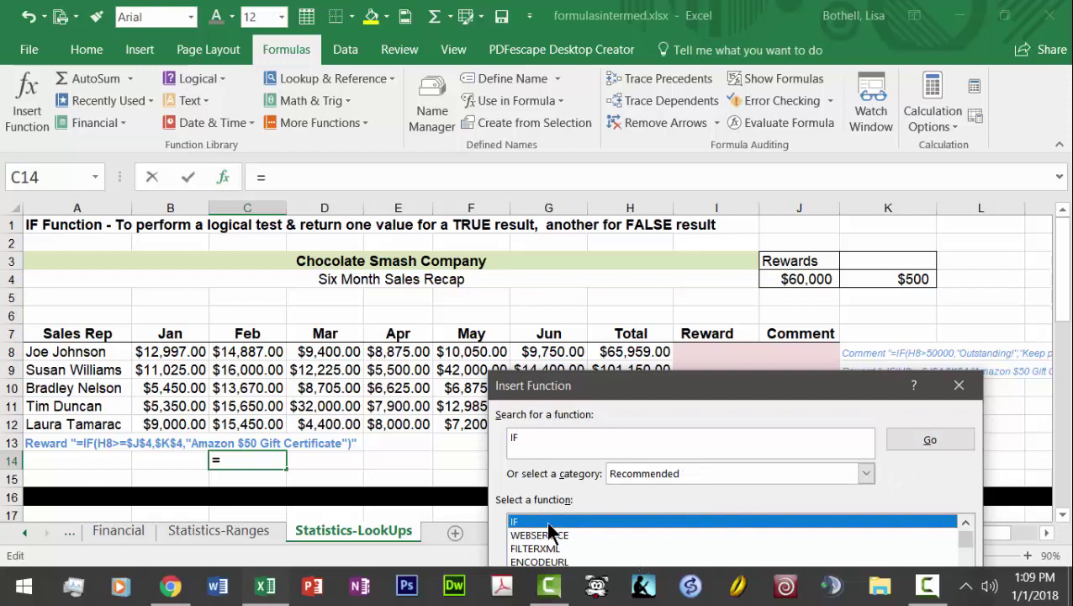
double_click(548, 522)
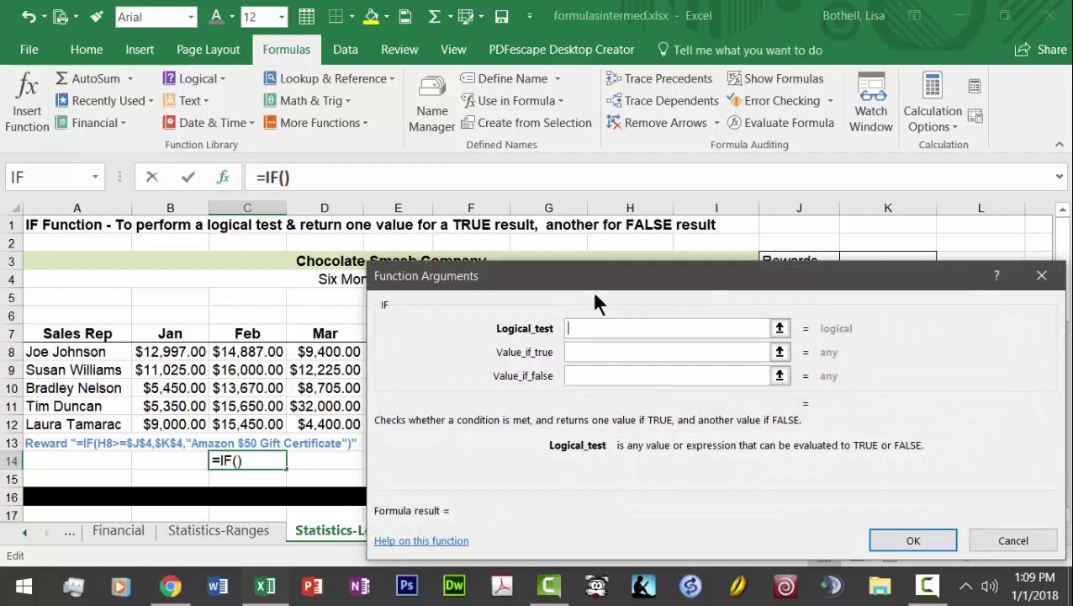
Enter the practice formula =IF(H8>=J4,500) in C14, then delete it
drag(595, 303, 574, 417)
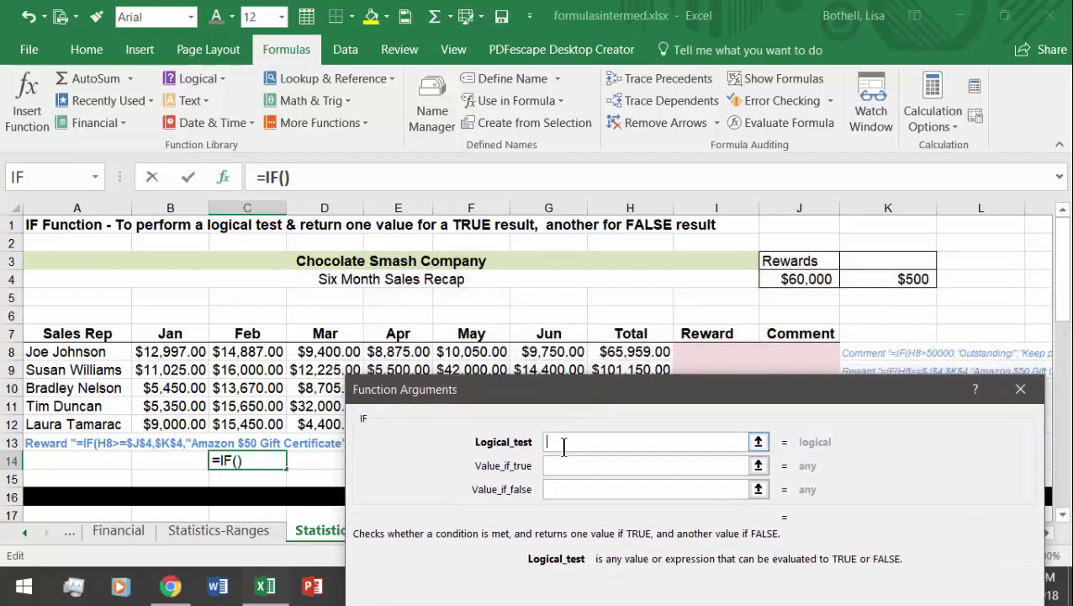
click(633, 351)
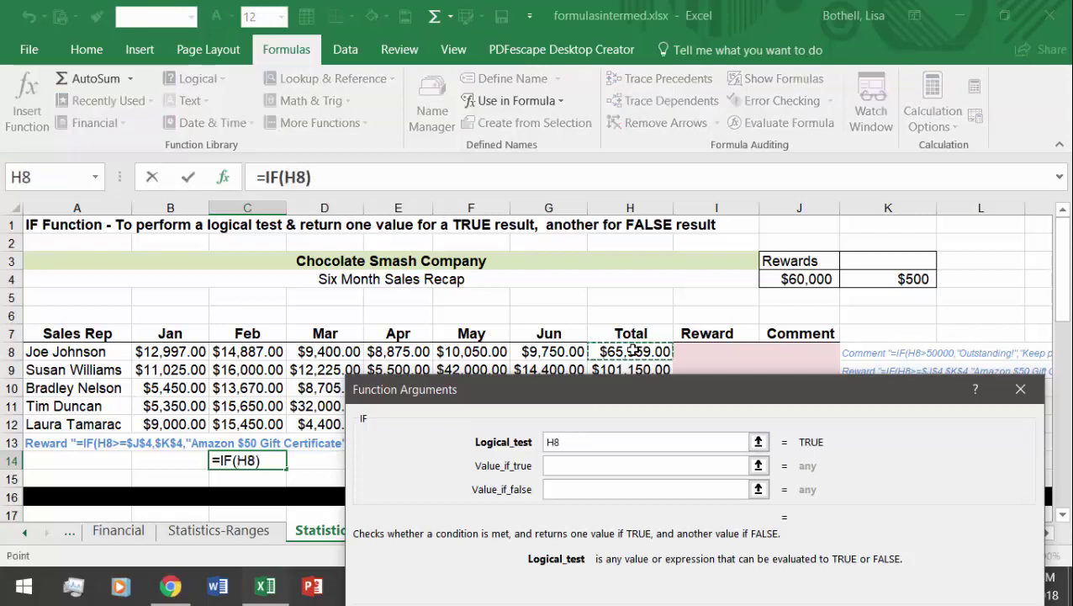
text(>)
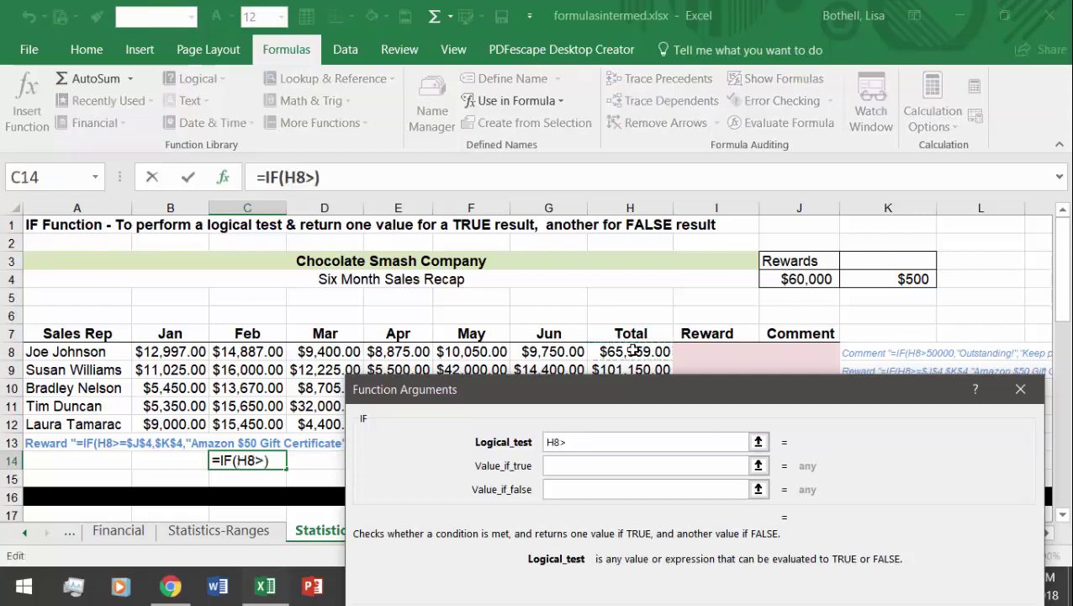
text(=)
click(806, 280)
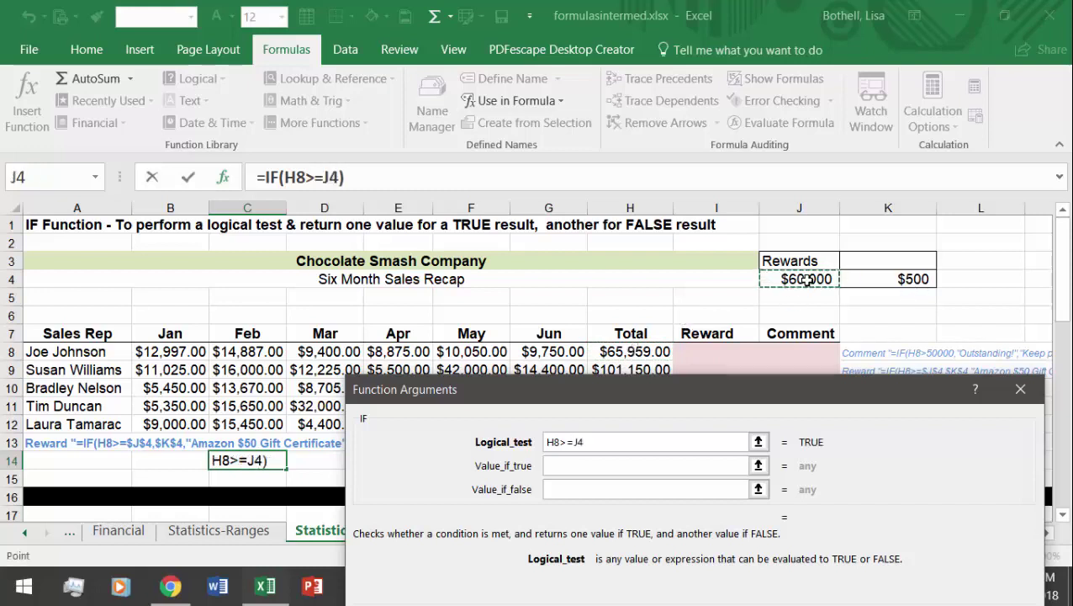
click(569, 467)
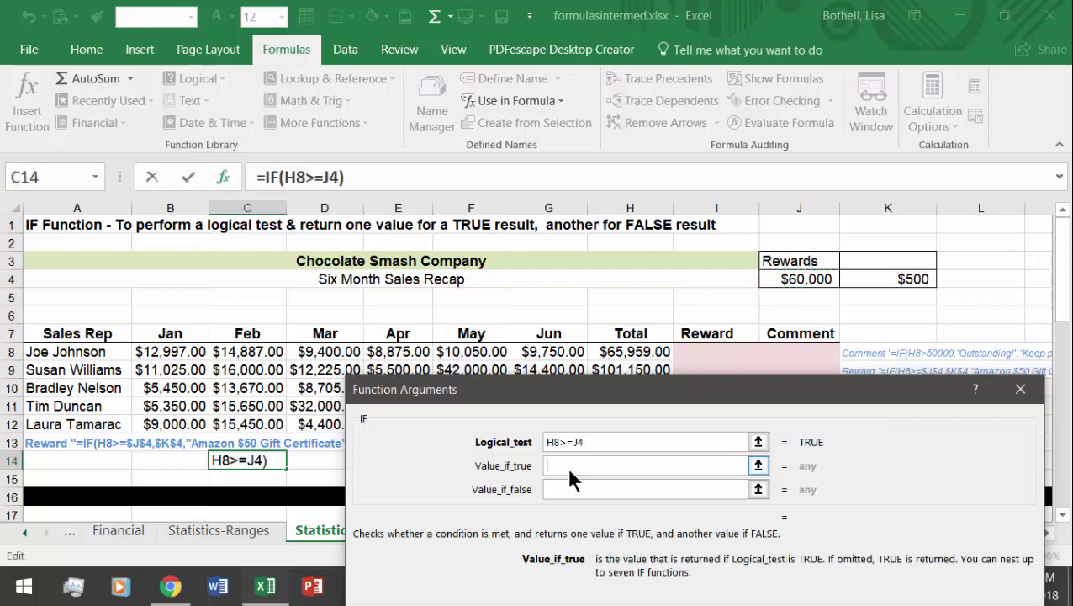
text(500)
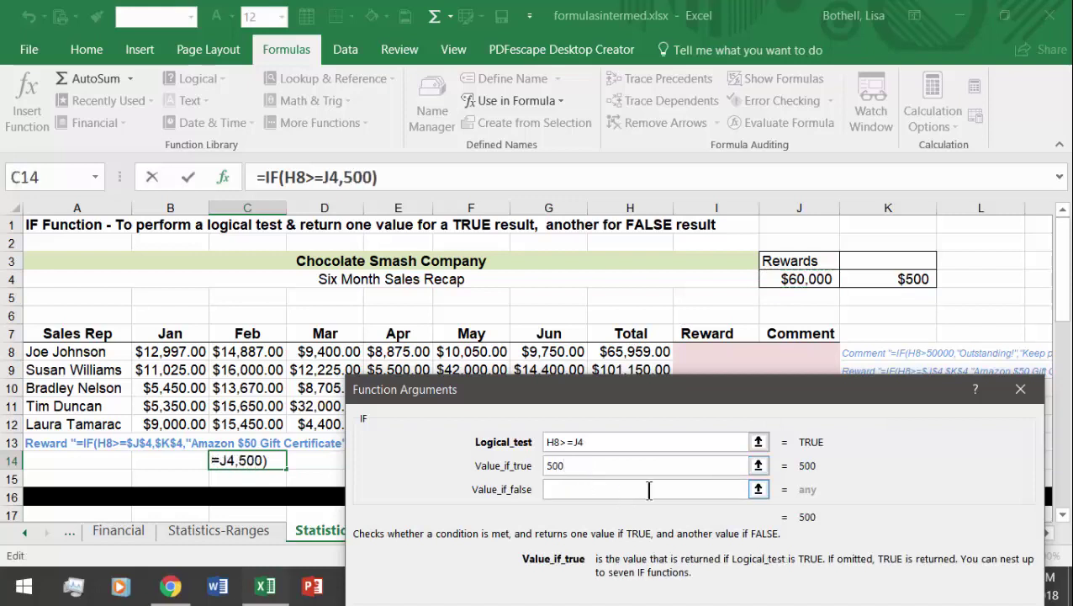
drag(755, 395, 728, 171)
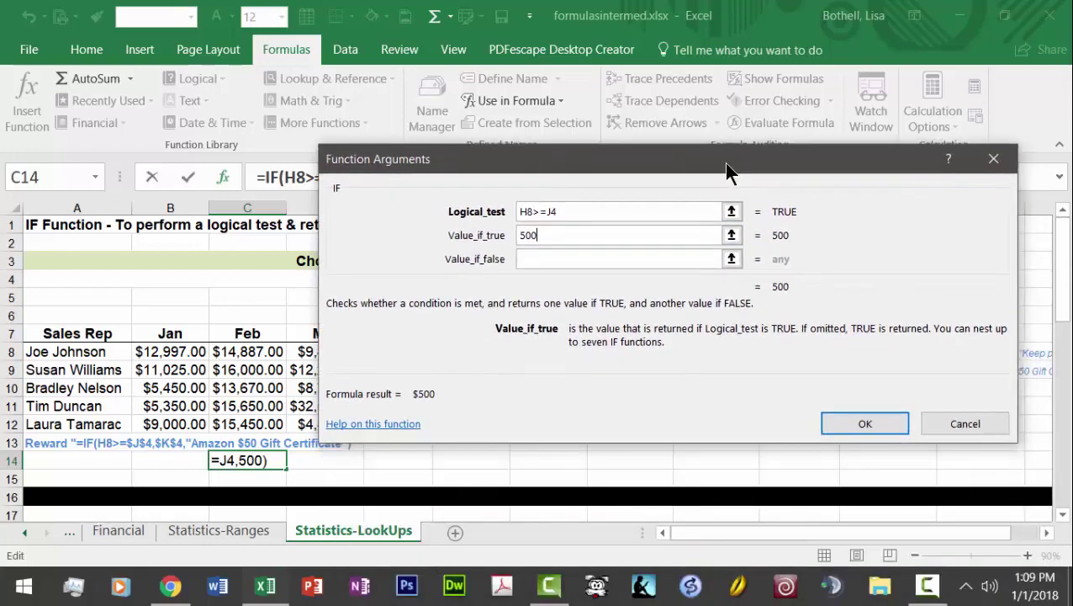
click(597, 259)
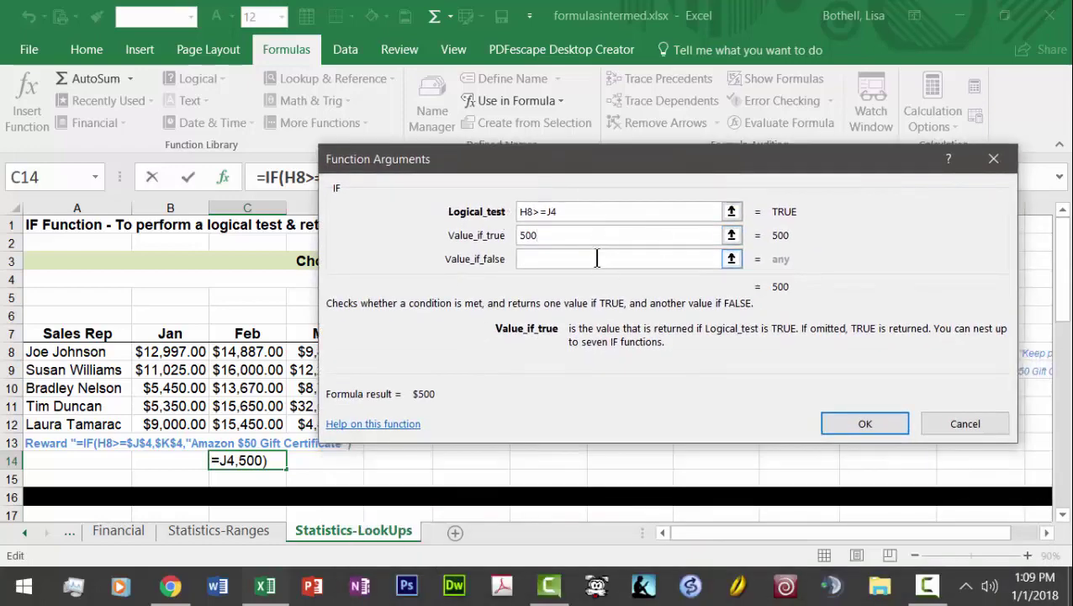
click(850, 428)
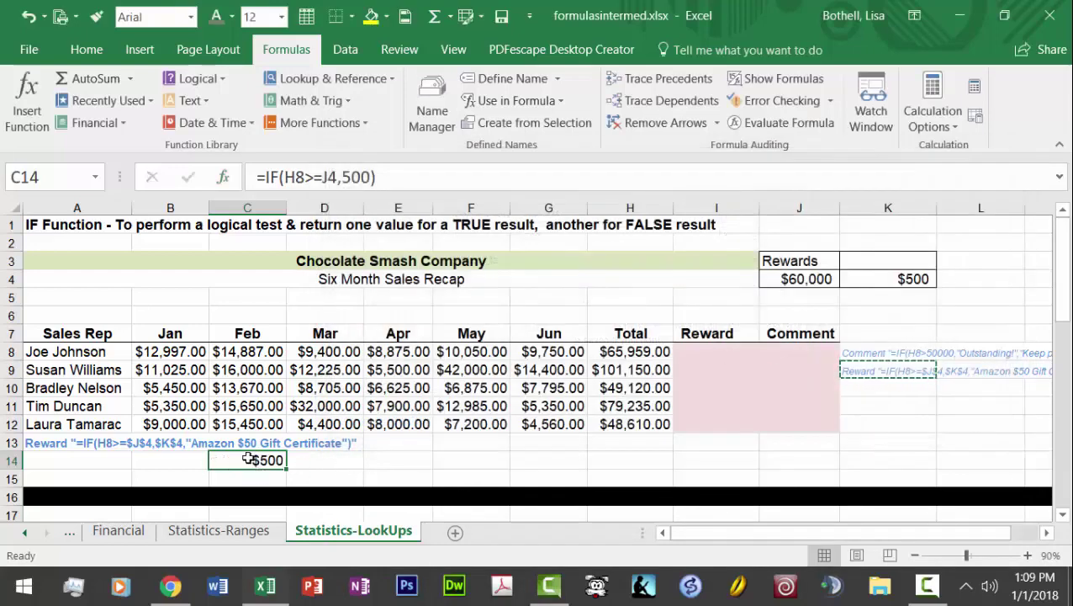
key(BackSpace)
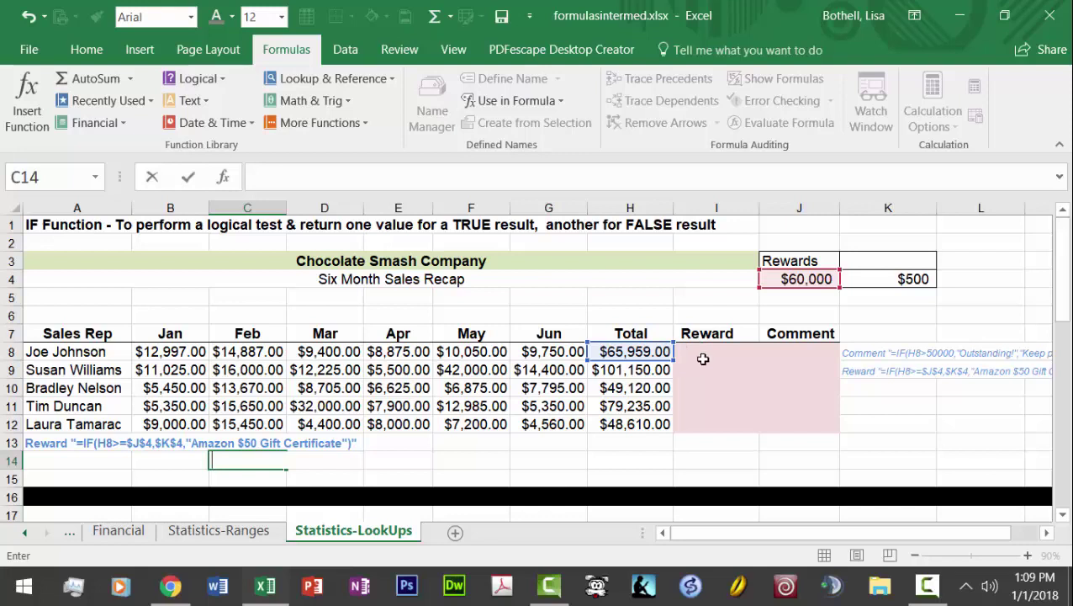
Select Reward cell I8 and open the IF function's arguments through Insert Function
click(703, 358)
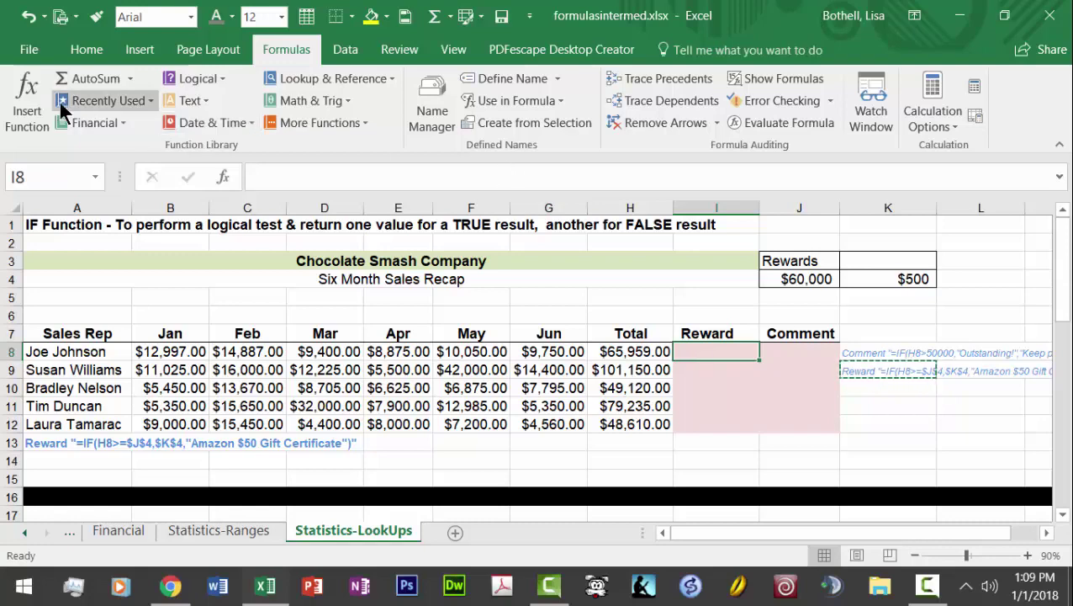
click(27, 103)
text(if)
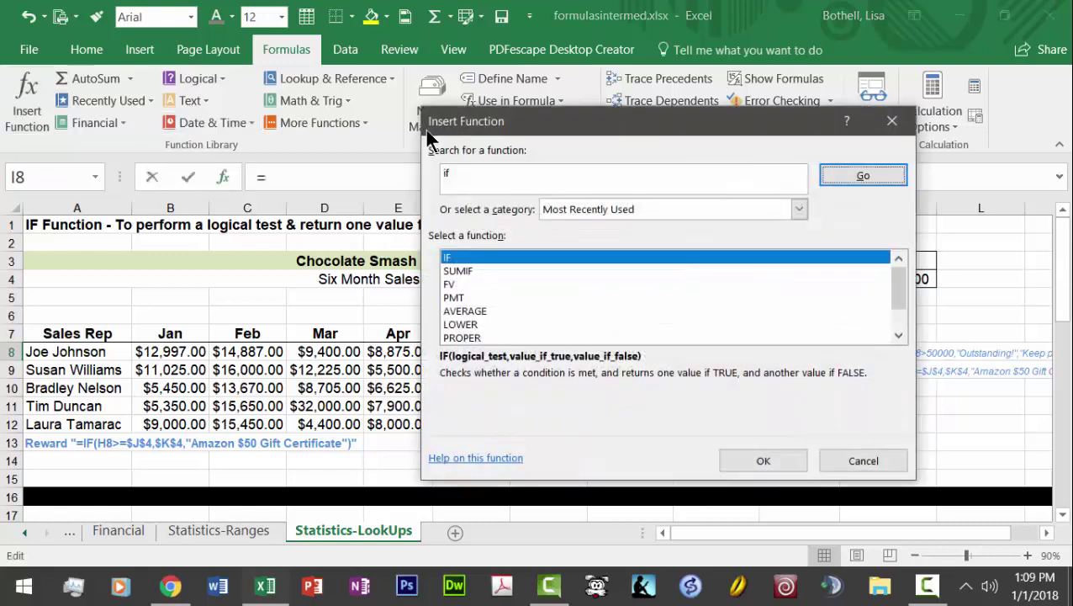
key(Return)
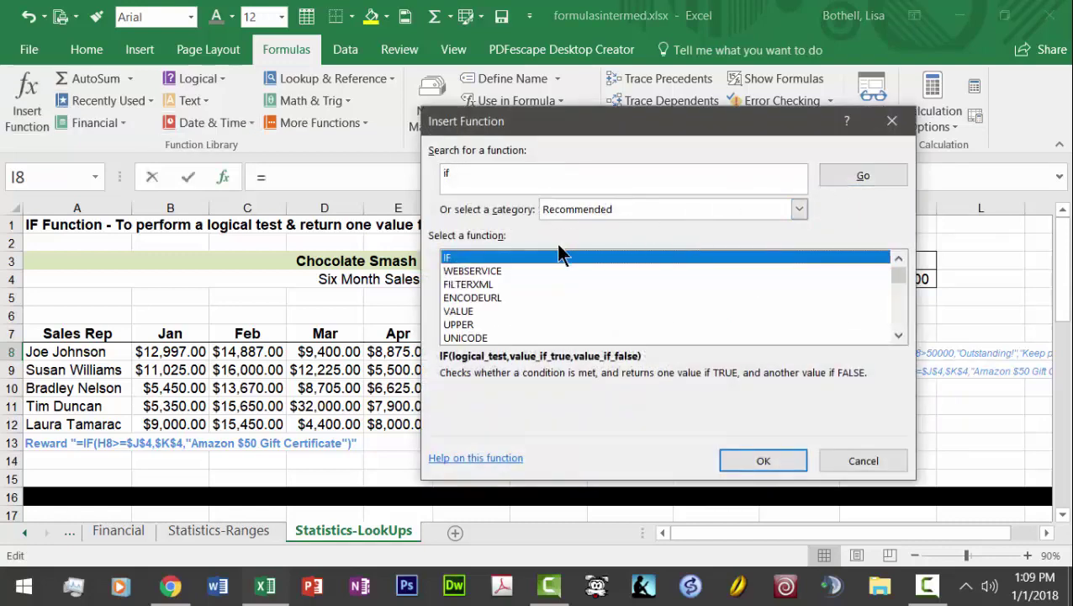
double_click(554, 258)
Set Logical_test to H8>=J4 and Value_if_true to 500, entering =IF(H8>=J4,500) in I8
drag(640, 161, 709, 390)
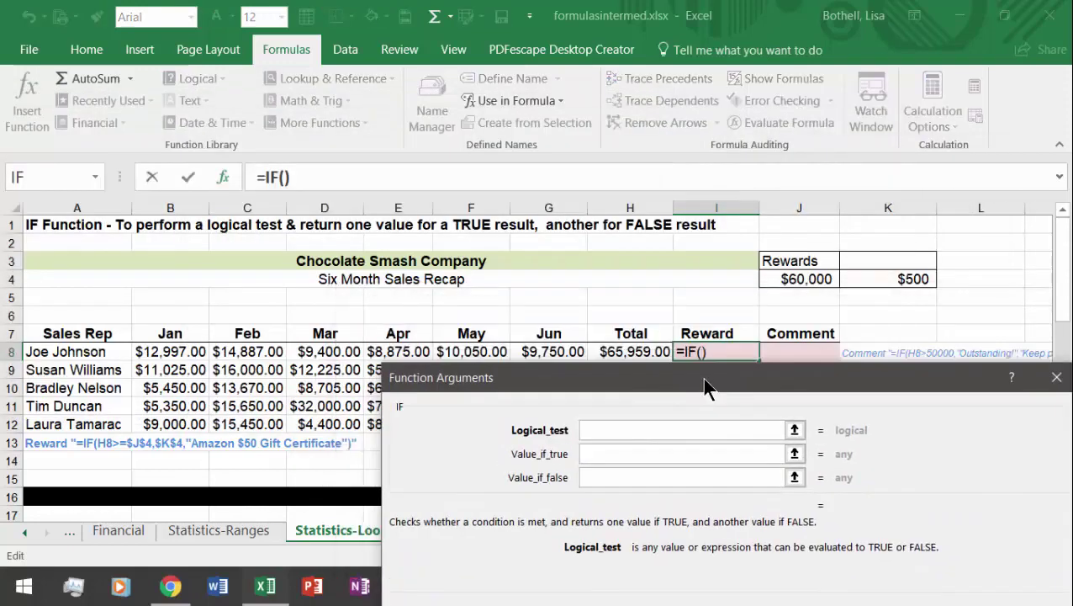
click(607, 352)
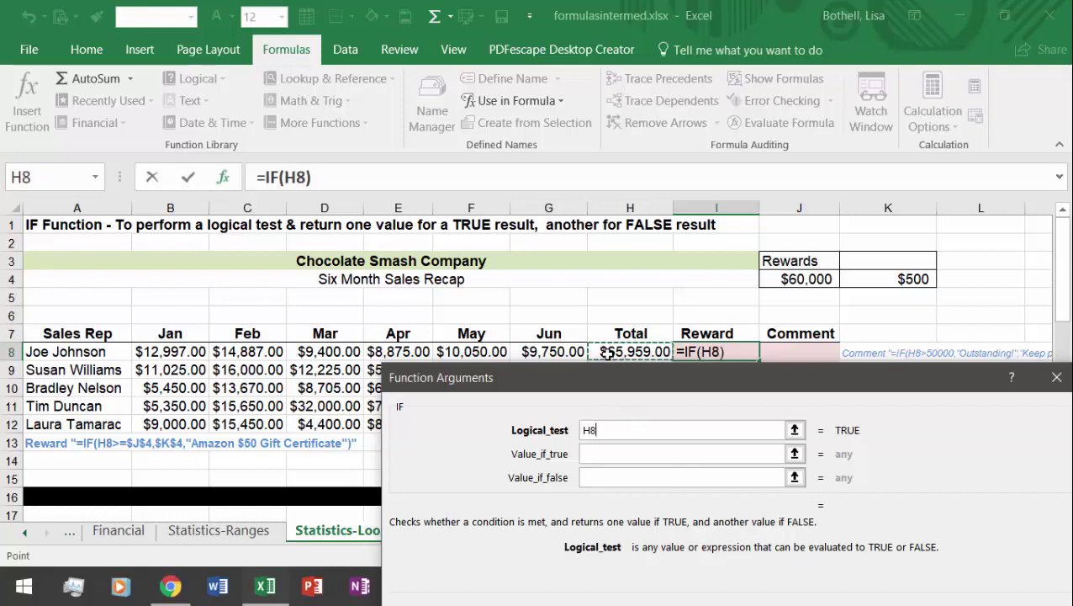
text(>+)
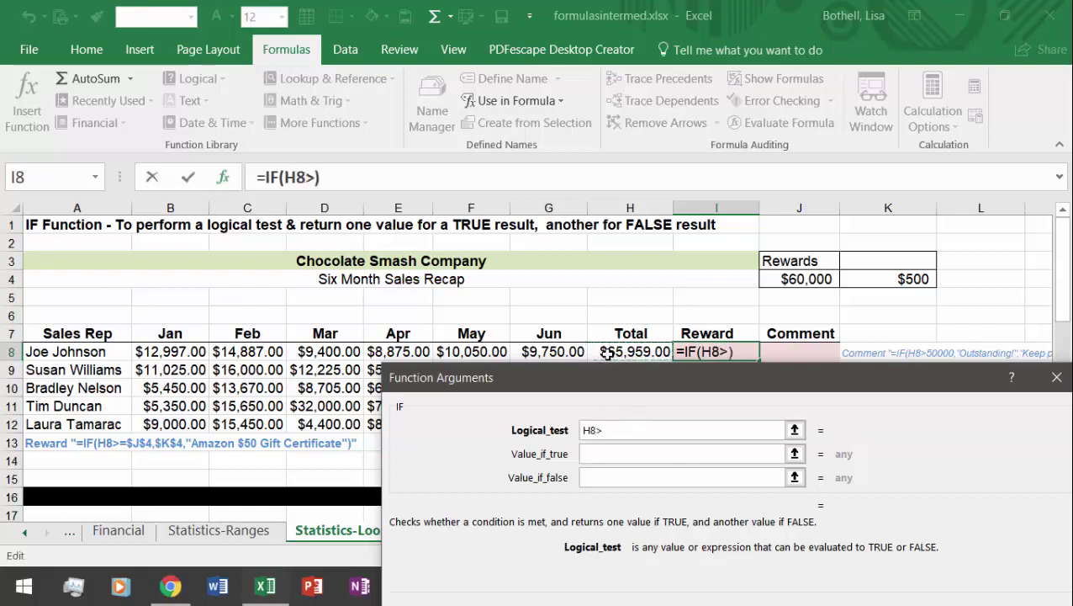
key(BackSpace)
text(-)
key(BackSpace)
text(=)
key(BackSpace)
text(>=)
click(801, 281)
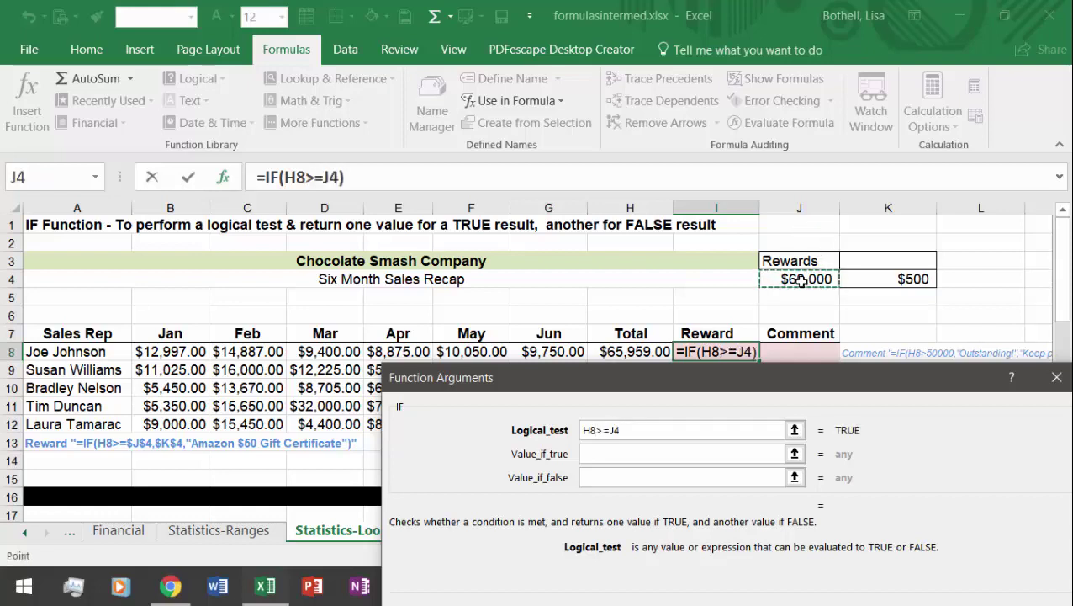
click(652, 455)
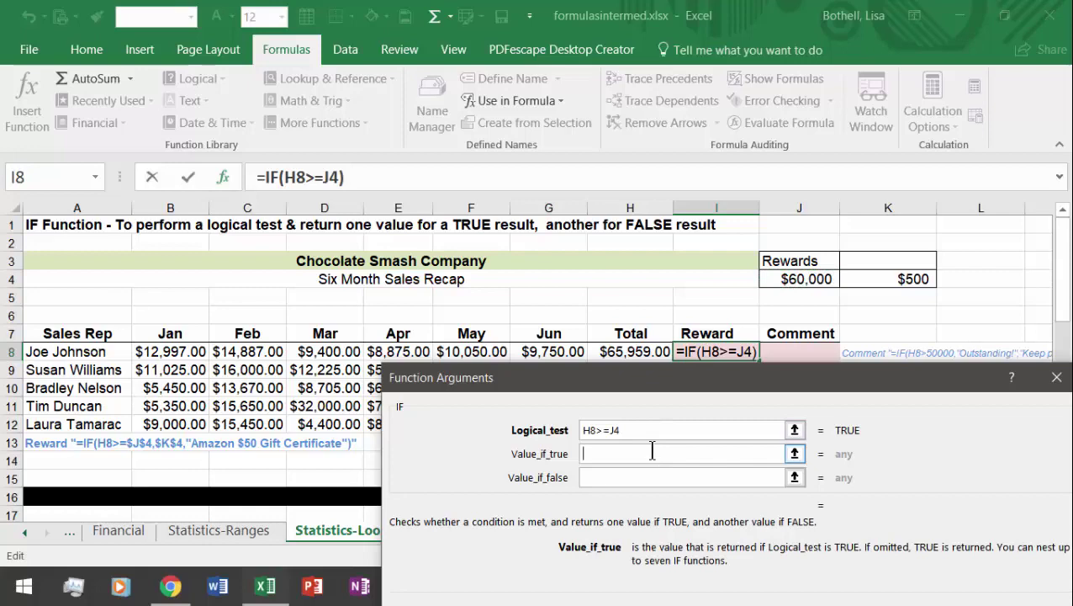
text(500)
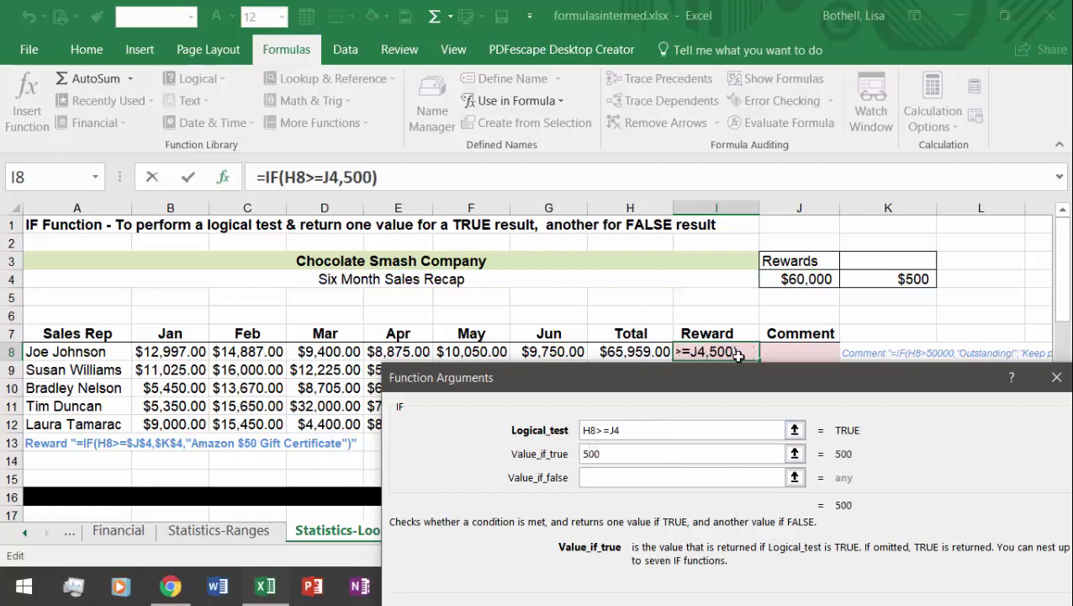
key(Return)
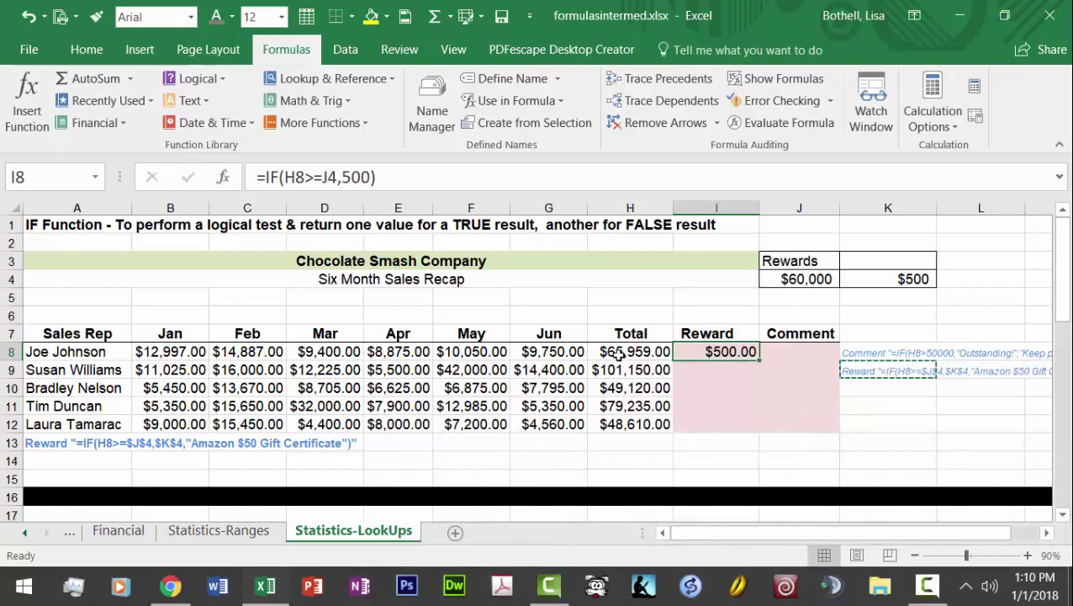
click(671, 352)
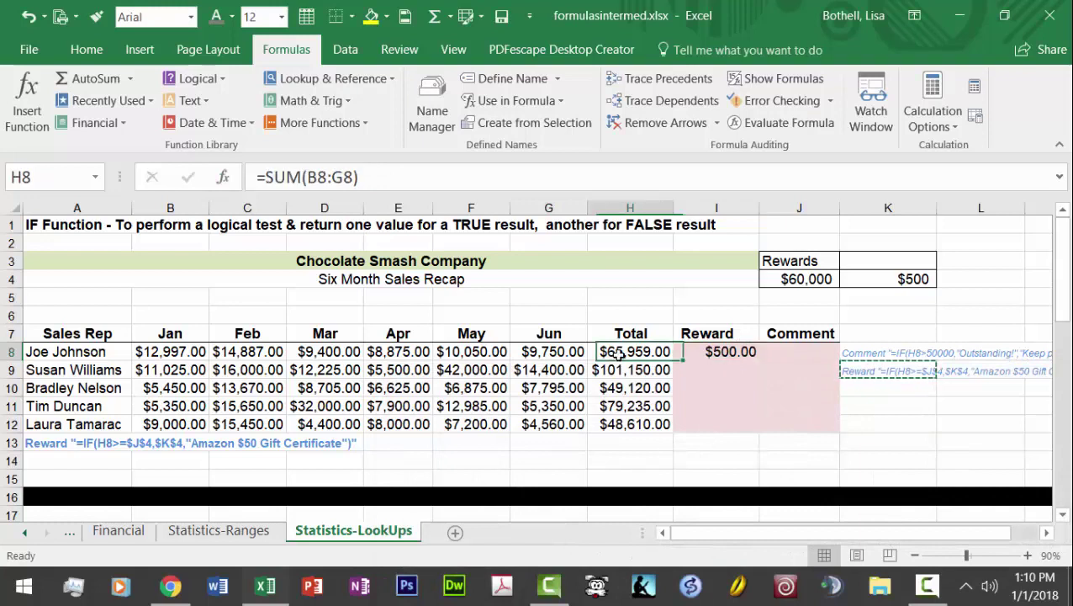
Inspect I8's =IF(H8>=J4,500) formula and the $60,000 target in J4
click(712, 352)
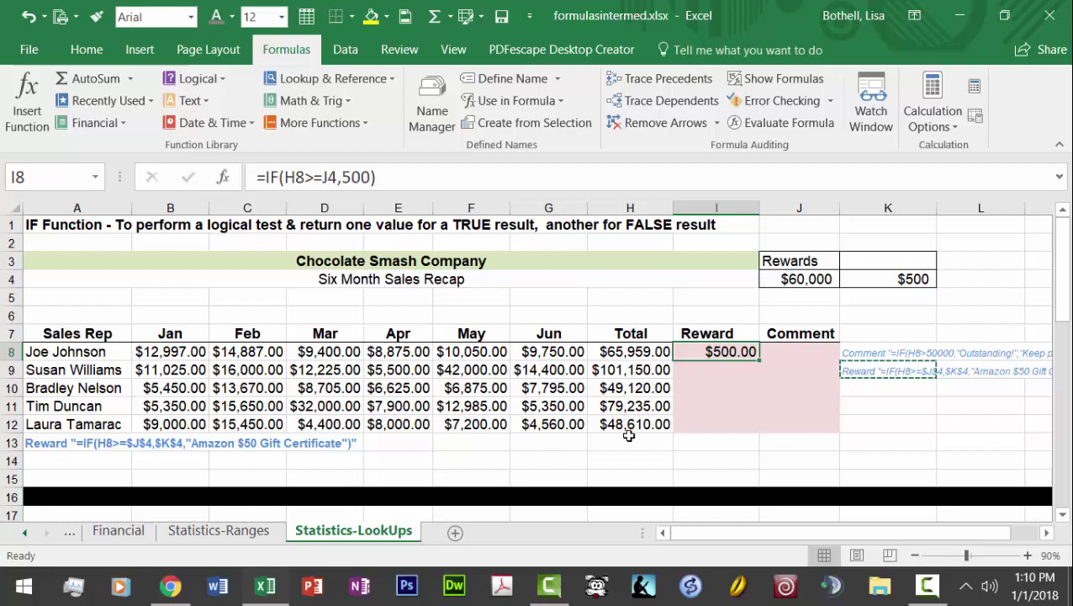
double_click(719, 350)
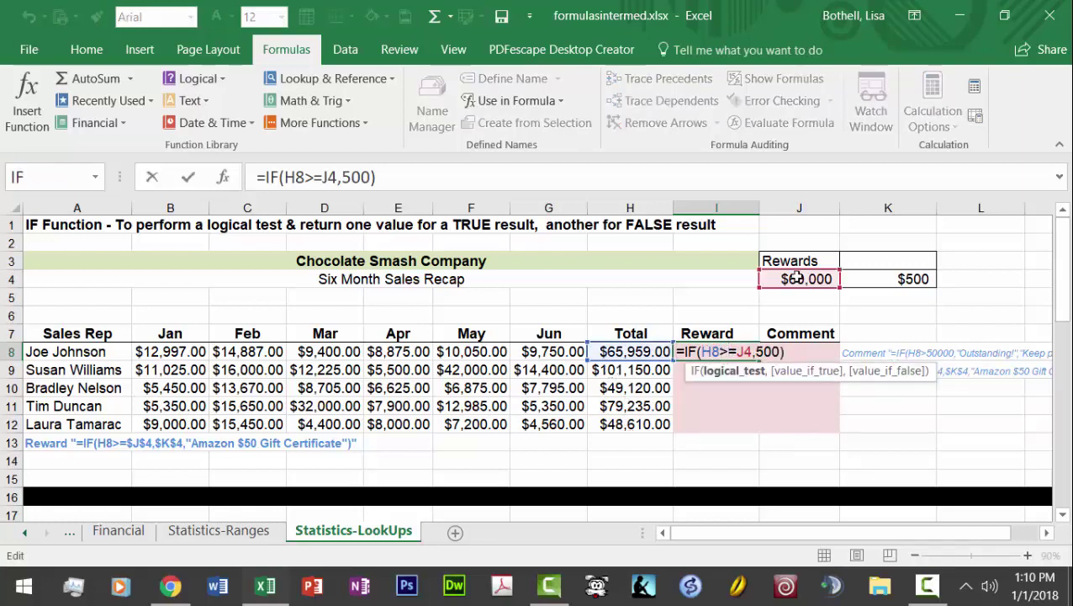
click(152, 177)
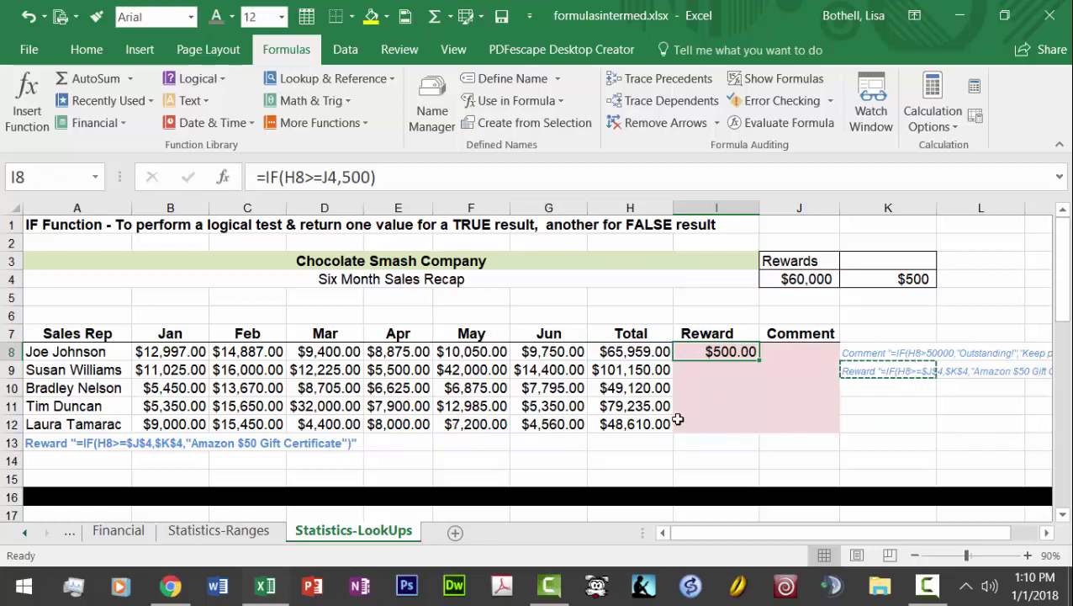
click(793, 282)
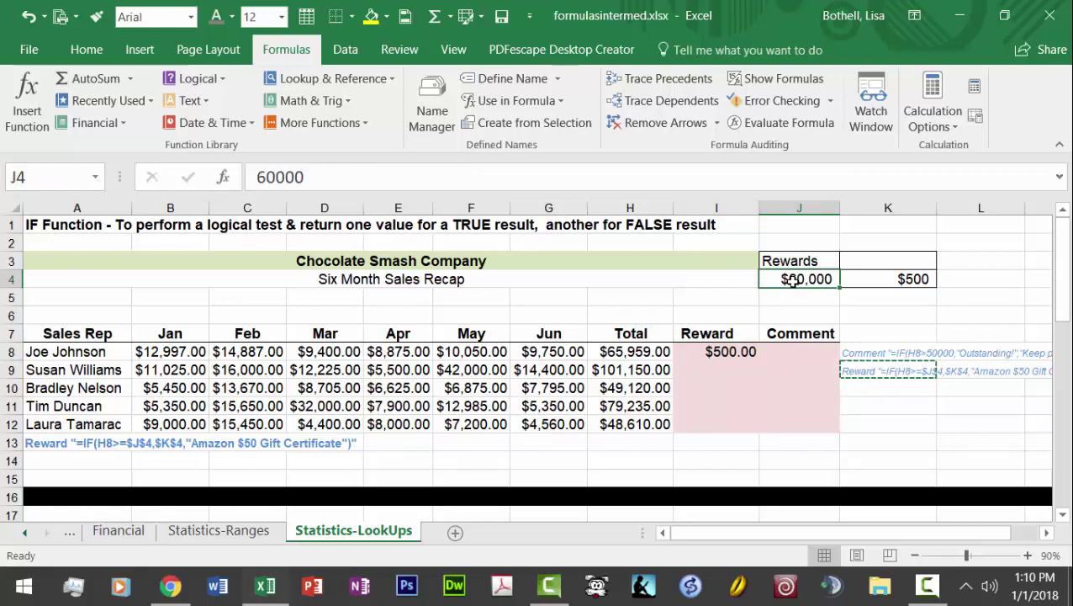
click(711, 351)
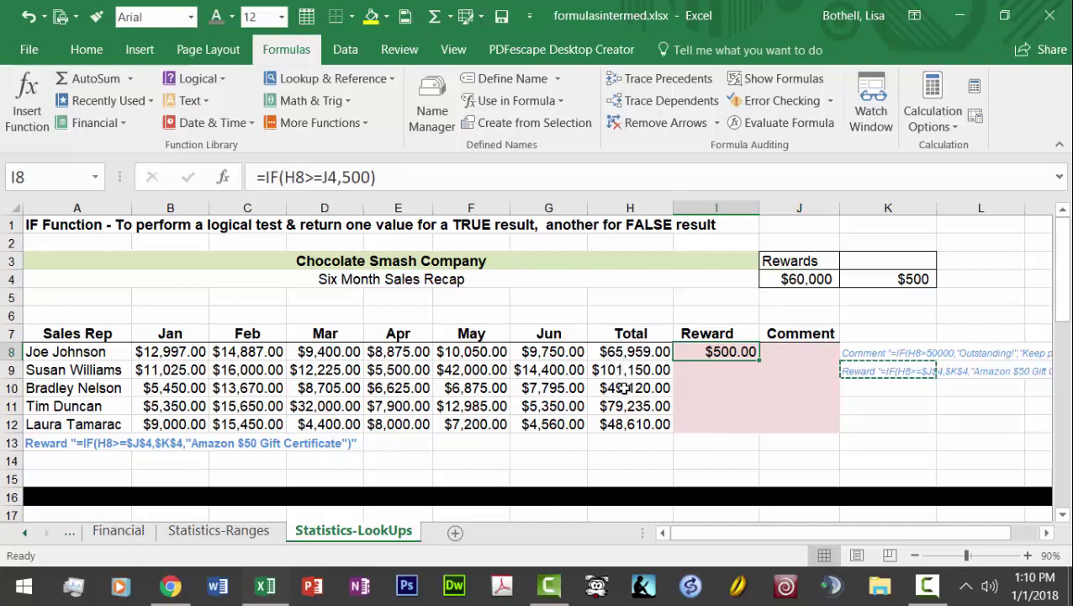
Make I8's threshold reference absolute with F4, giving =IF(H8>=$J$4,500)
click(319, 176)
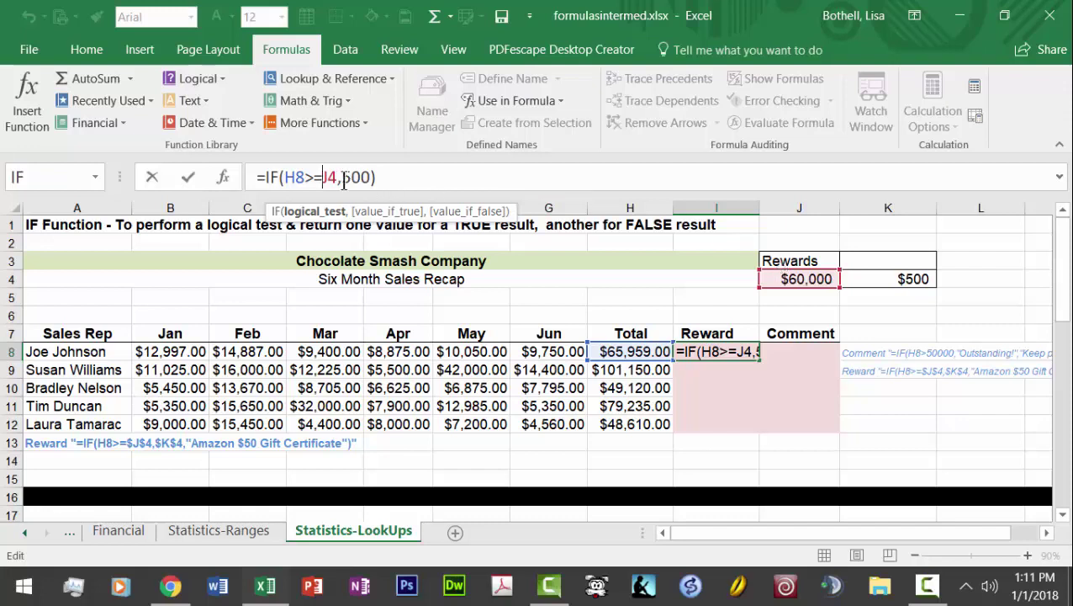
drag(337, 177, 320, 177)
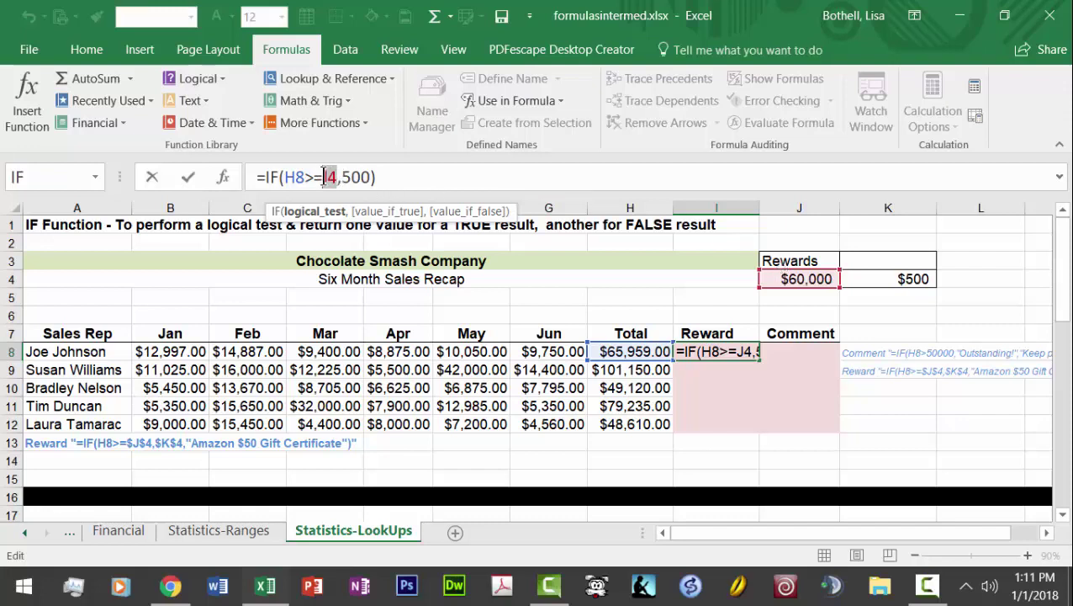
key(F5)
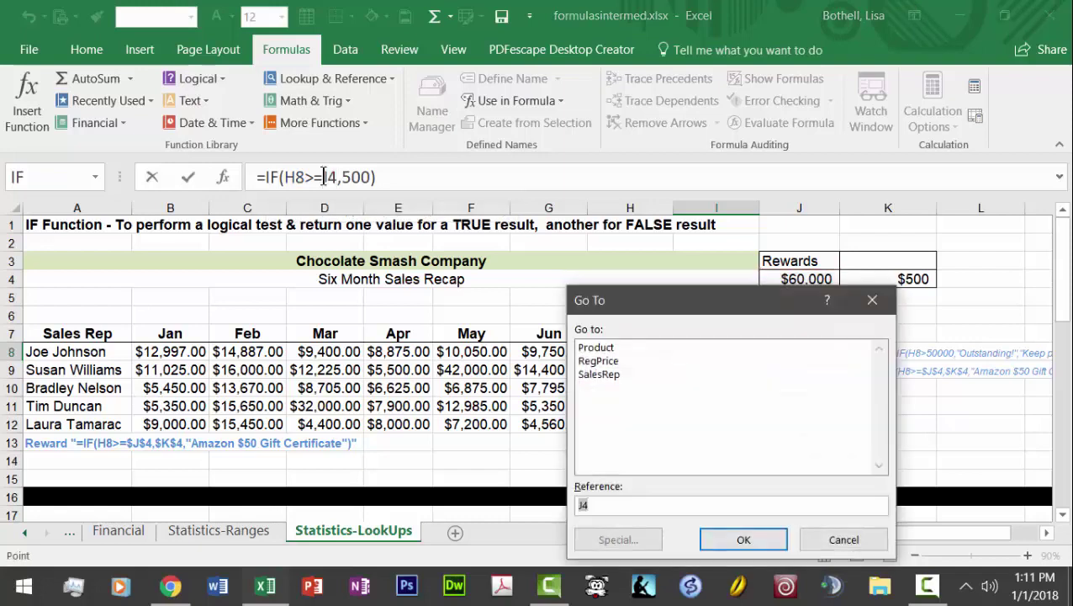
click(839, 549)
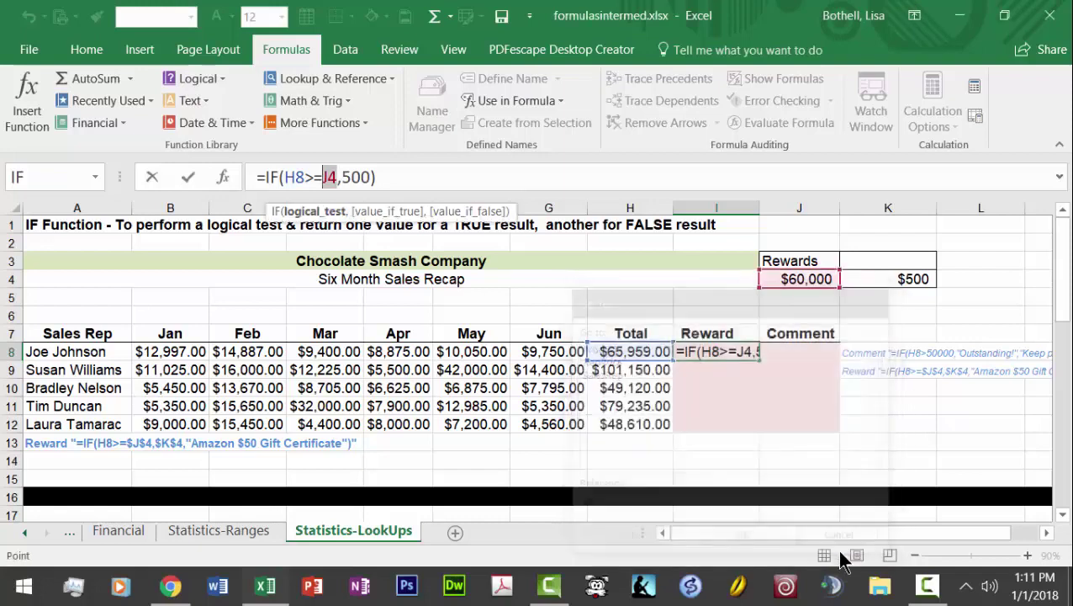
key(F4)
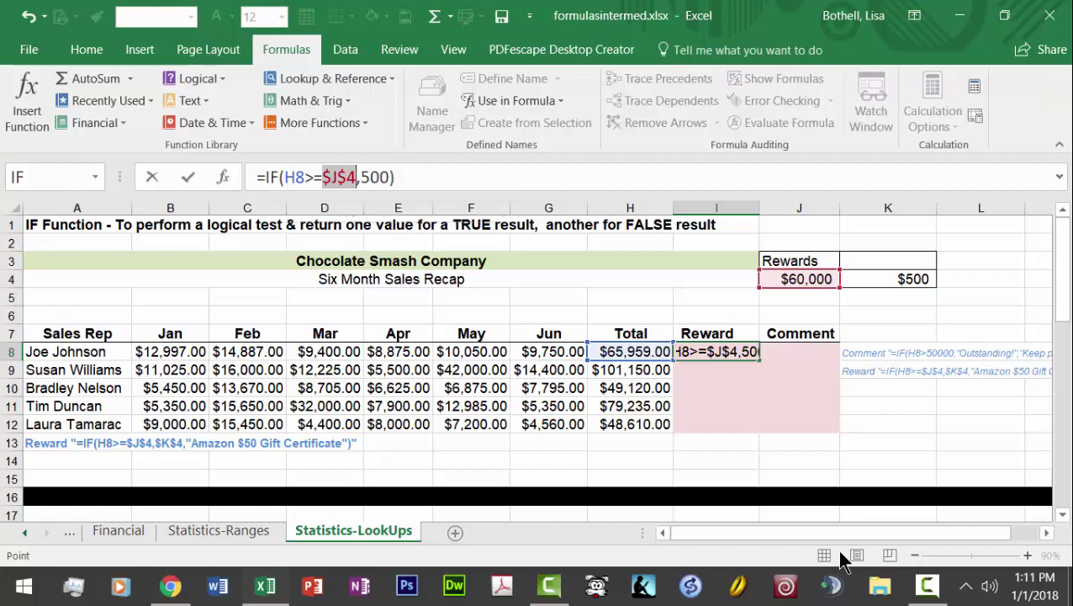
key(Return)
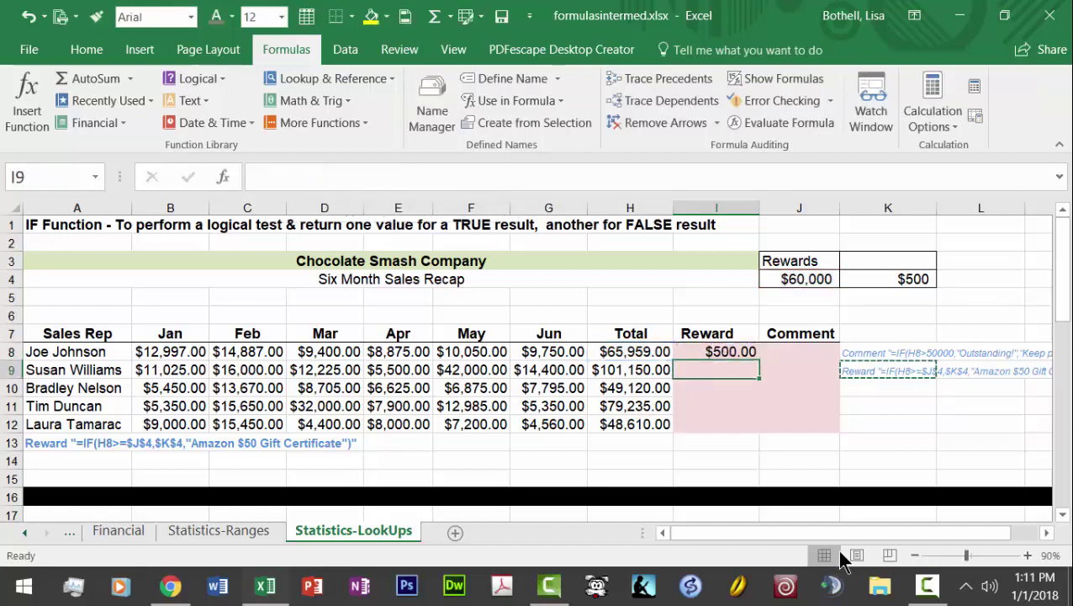
click(720, 356)
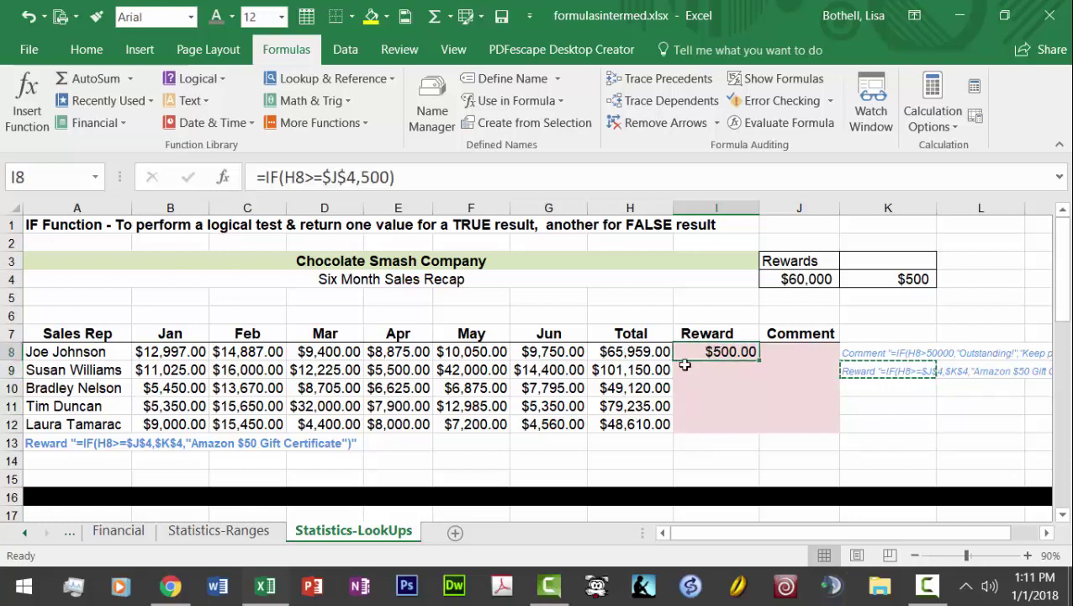
Copy the I8 Reward formula into I9:I12 and check the $500.00 and FALSE results
key(ctrl+c)
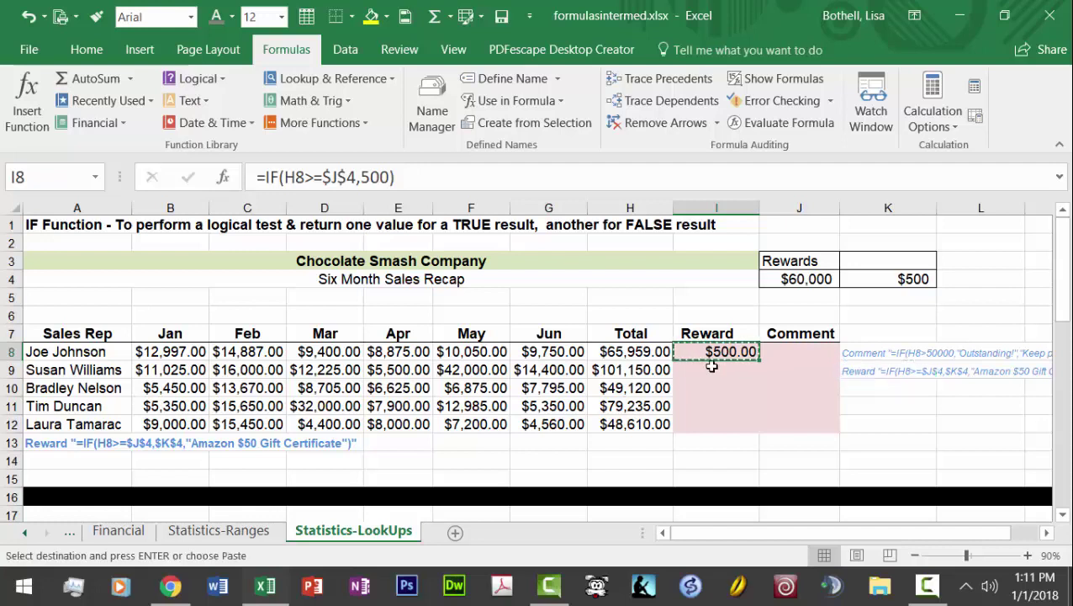
drag(712, 365, 711, 425)
key(ctrl+v)
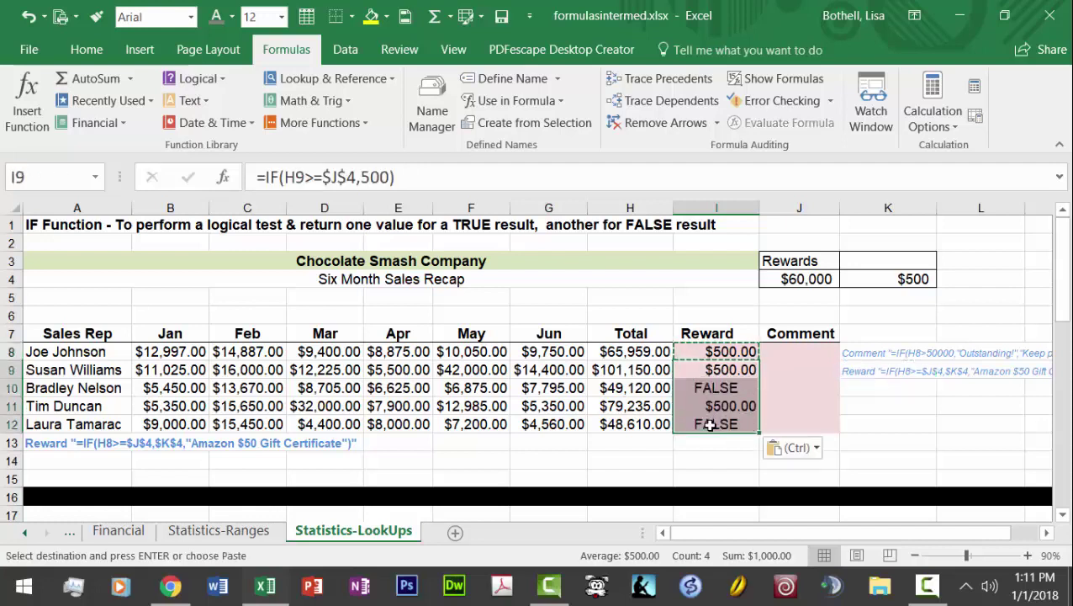
click(738, 399)
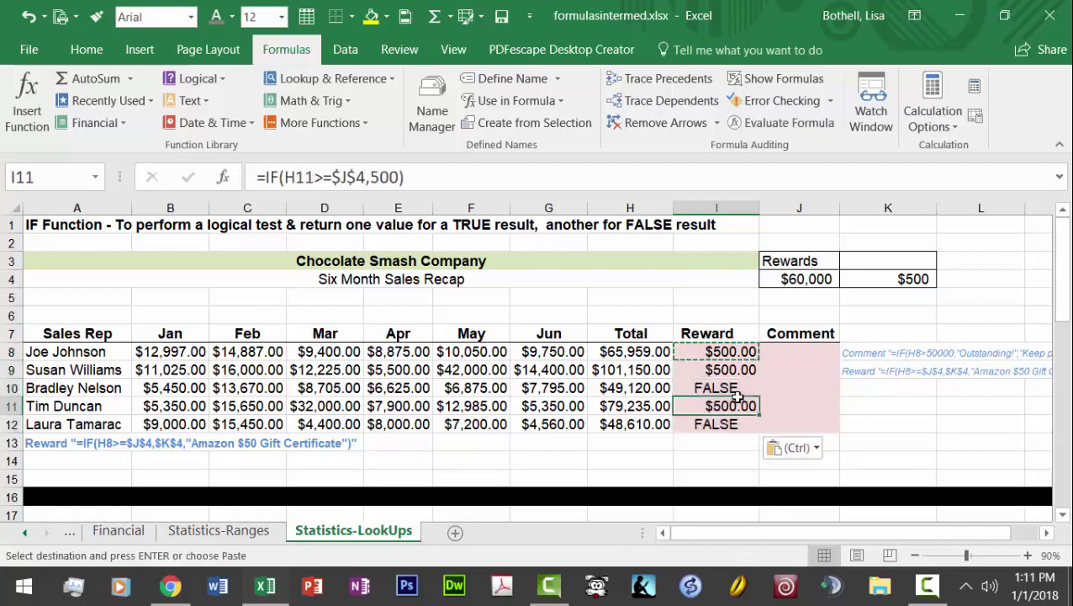
click(734, 389)
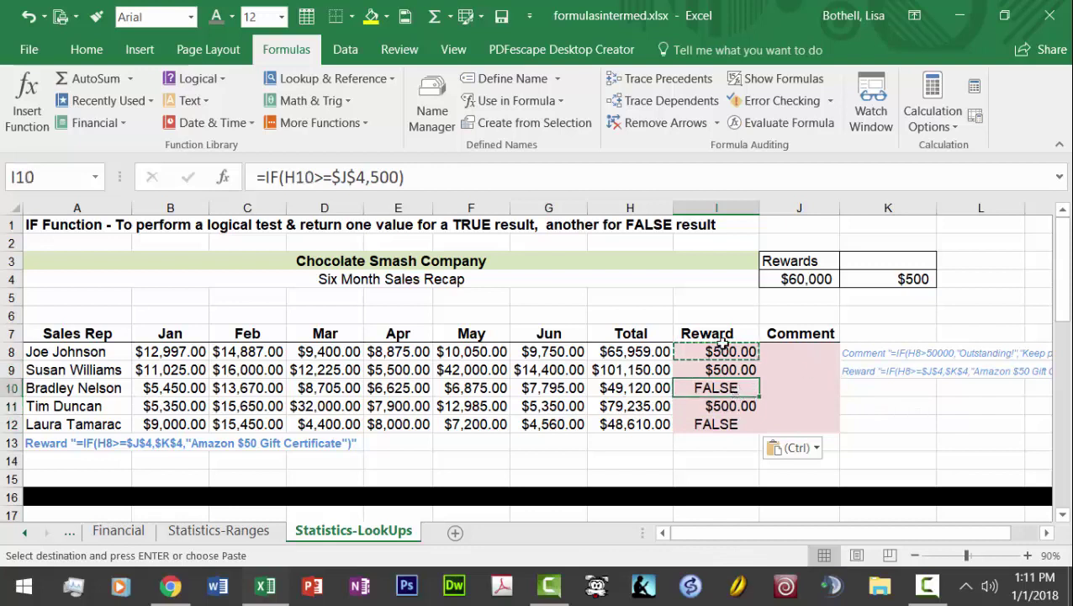
Add a 0 false result to I8's formula and begin adding "" to I9's
click(723, 351)
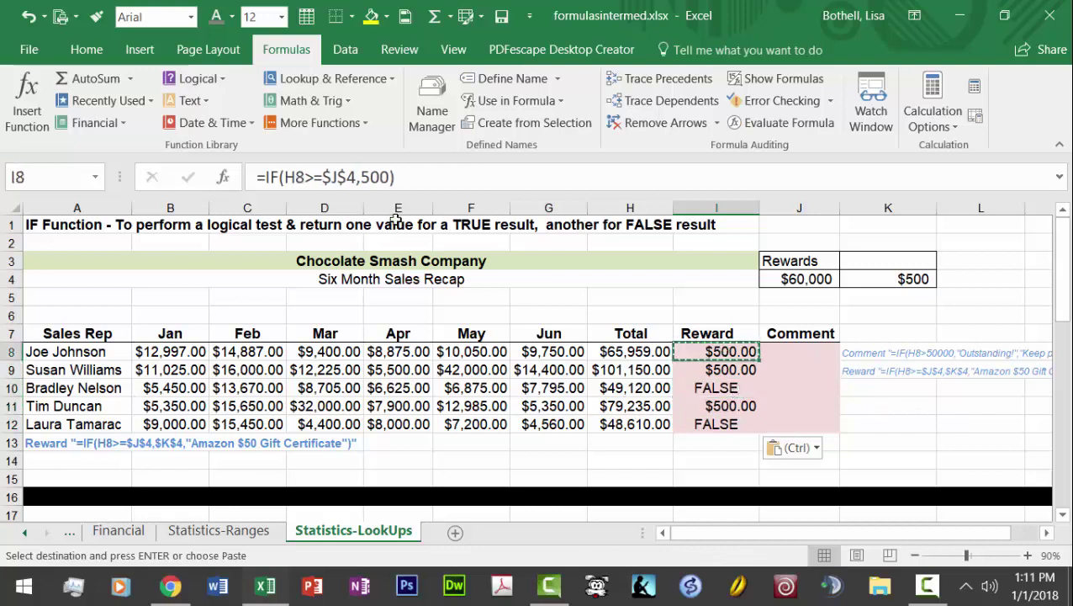
click(388, 177)
text(,0)
key(Return)
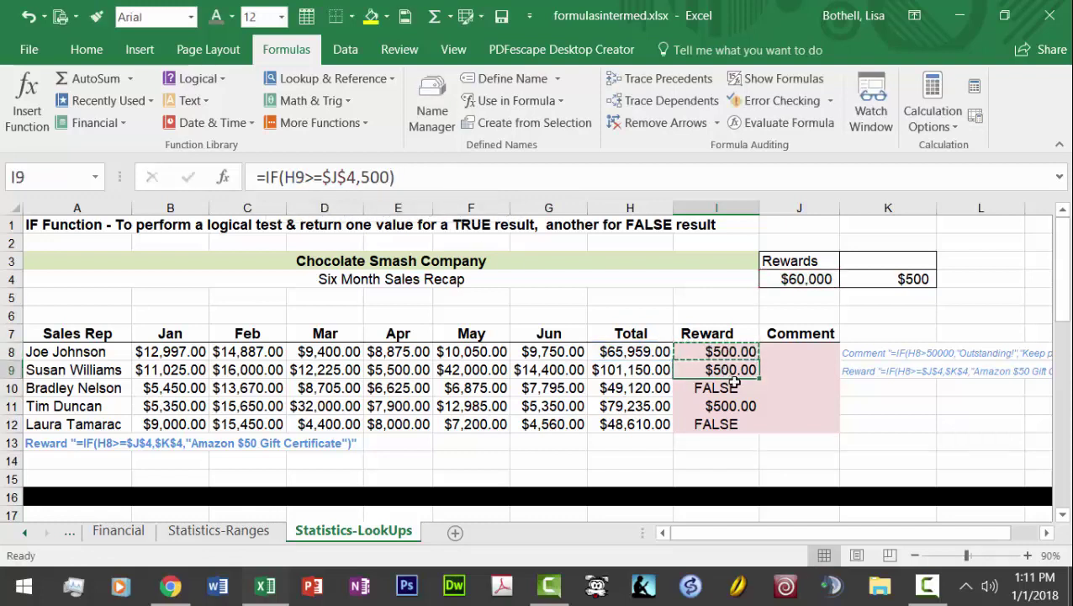
click(385, 176)
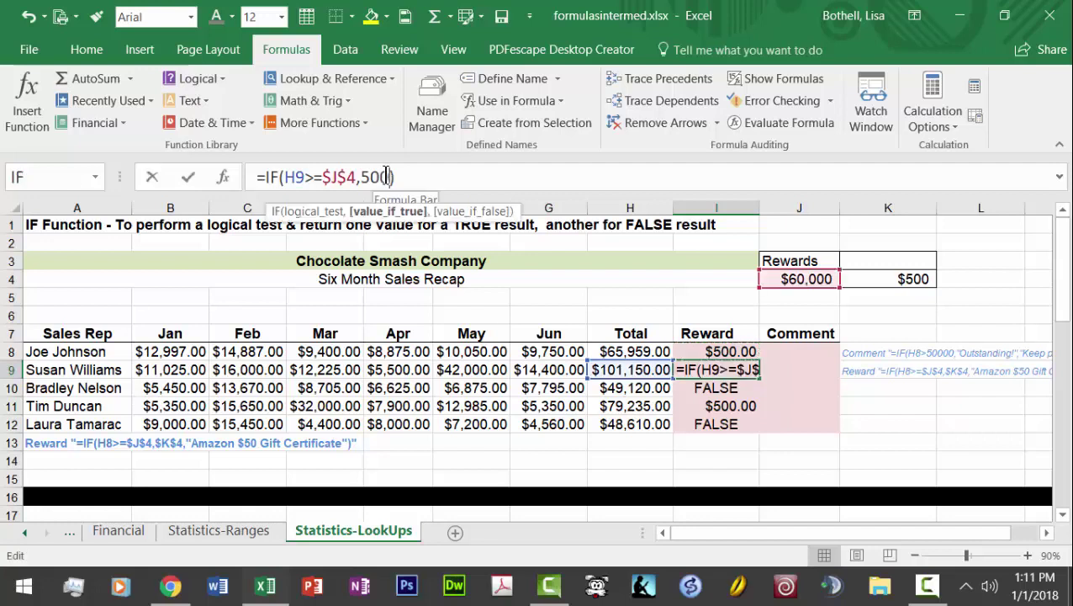
text(,)
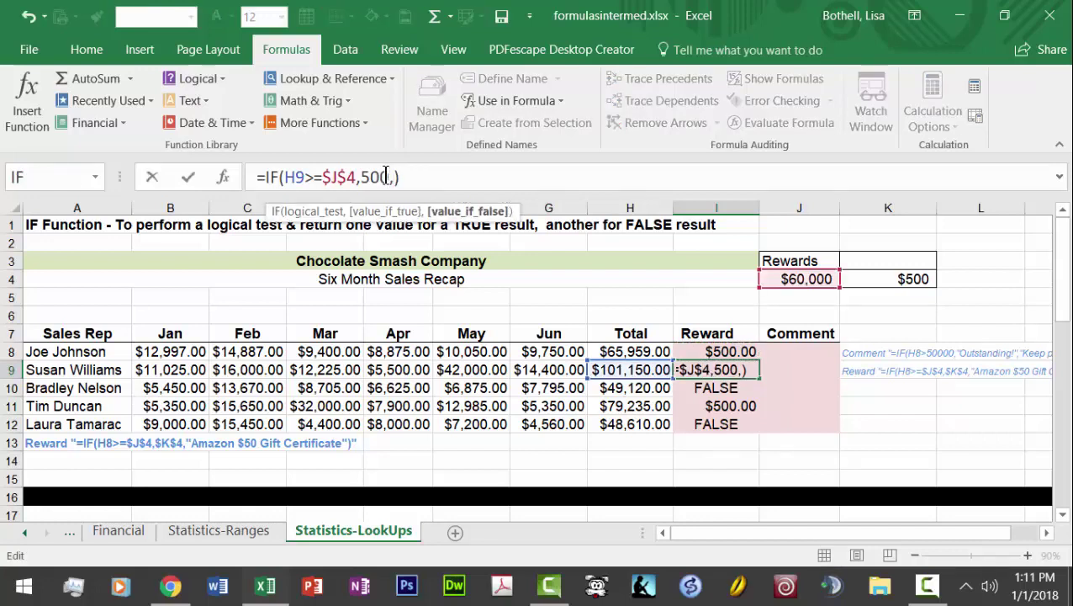
text("")
Change the false result in I8's Reward formula to empty text ("")
key(Return)
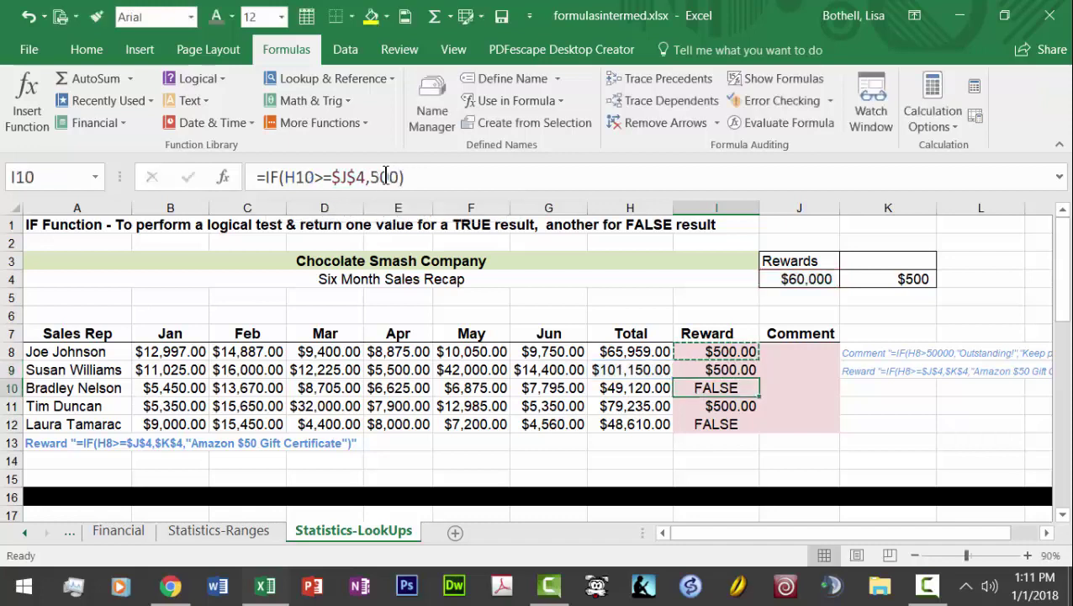
click(718, 354)
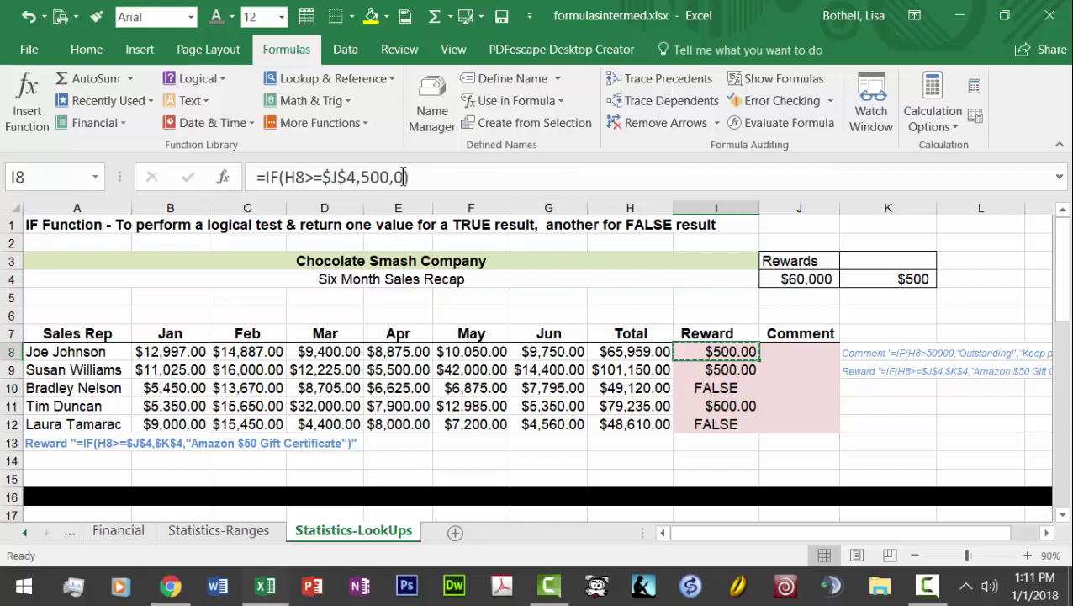
click(399, 176)
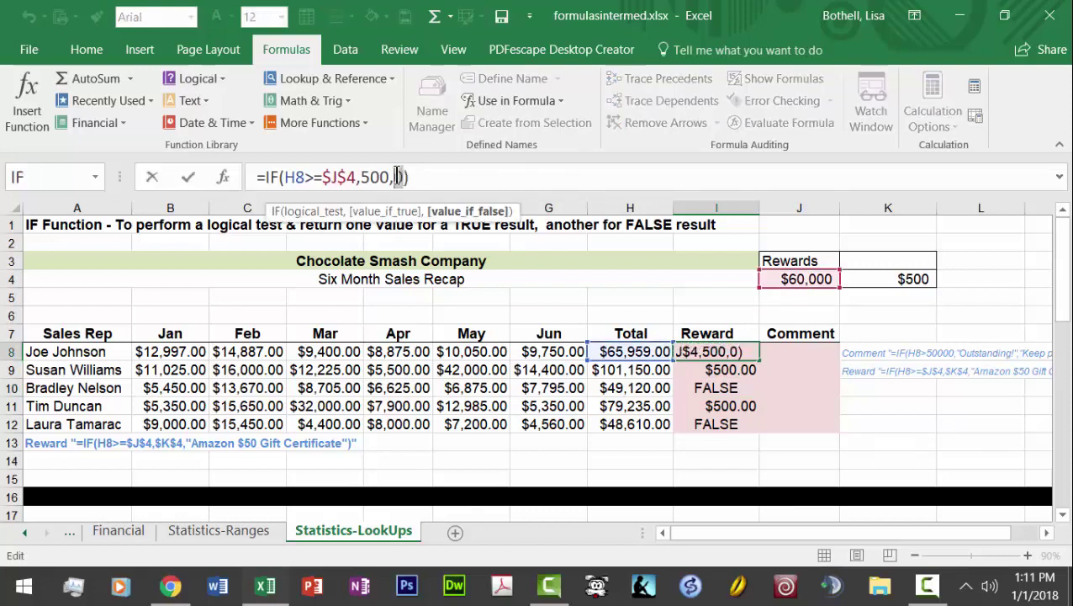
text("")
key(Return)
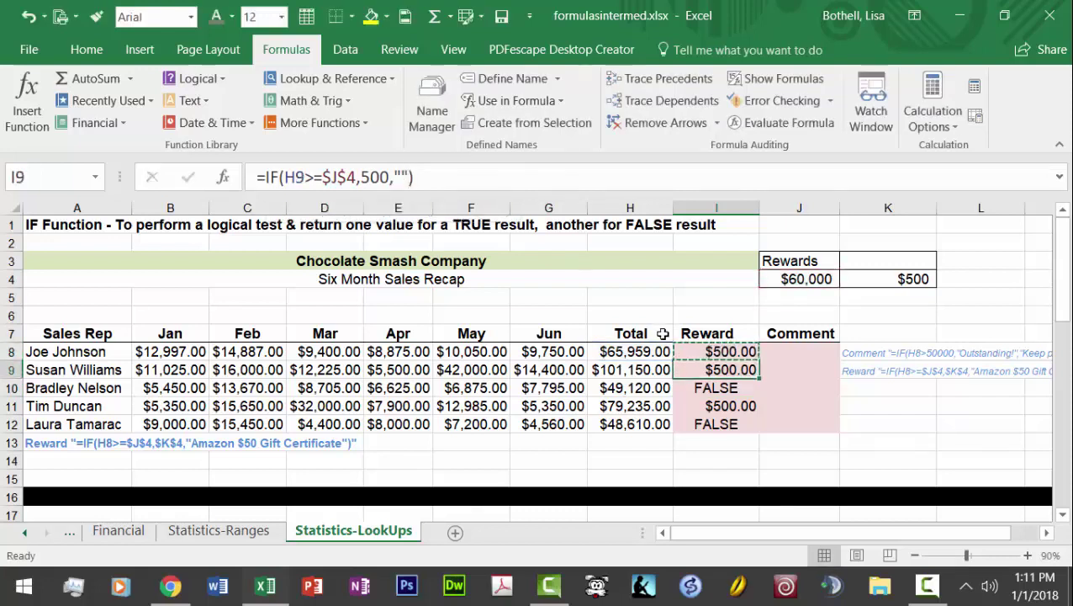
Copy the revised I8 formula into I9:I12 so non-qualifying reps show blank
click(711, 352)
key(ctrl+c)
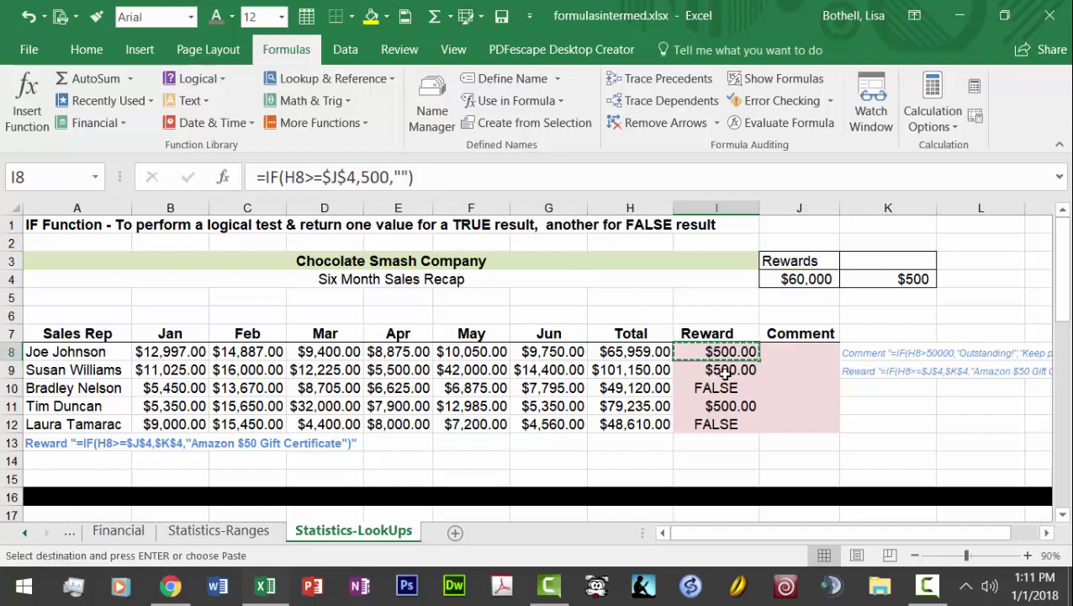
drag(725, 376, 724, 424)
key(ctrl+v)
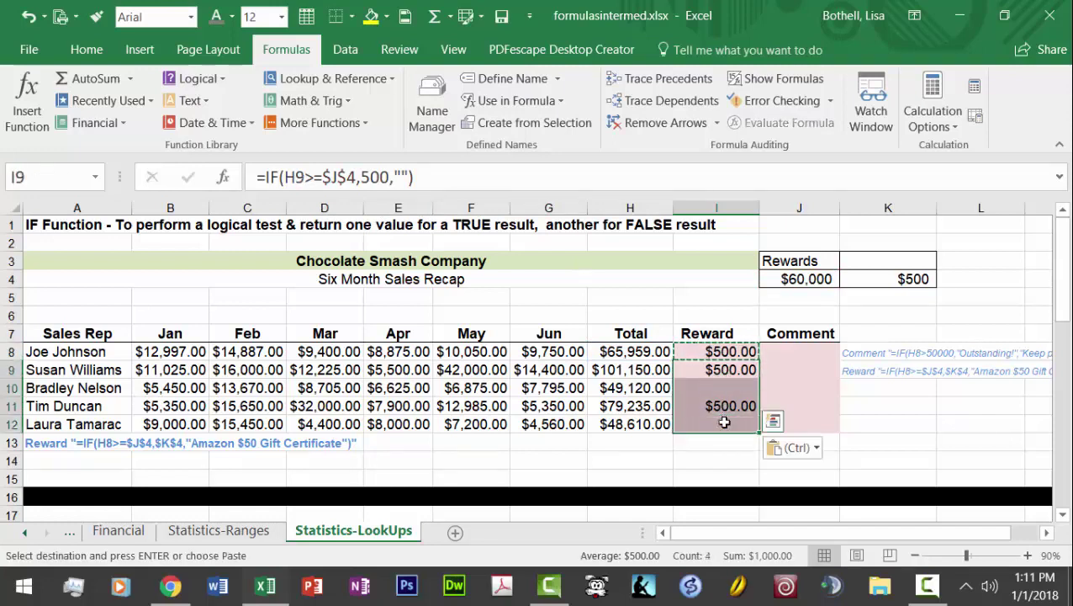
click(890, 422)
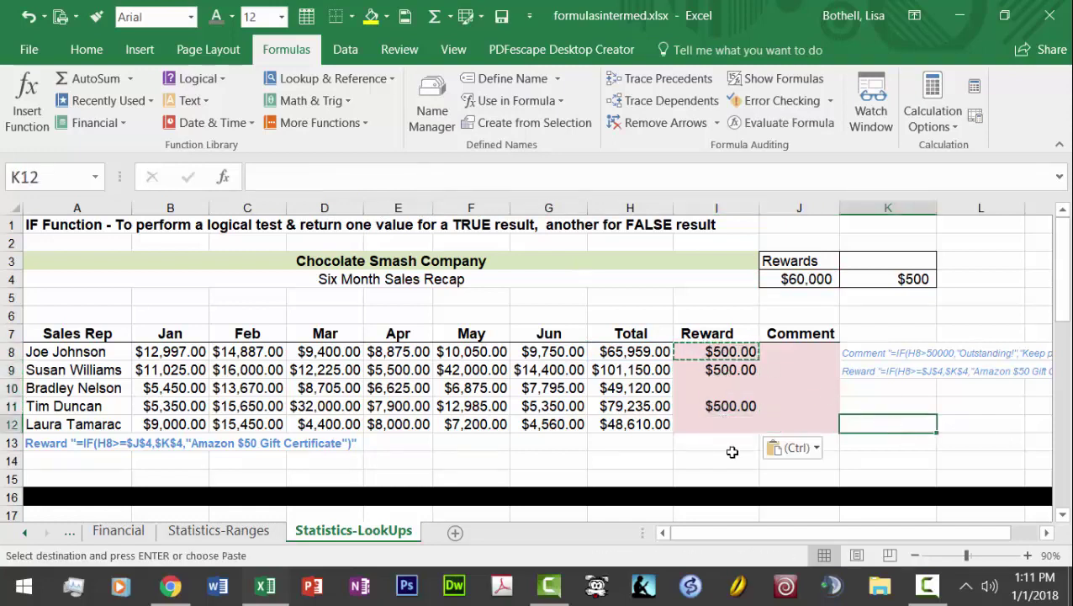
Read the Comment note in K8, then type =IF() in J8 and dismiss the formula warning
click(868, 354)
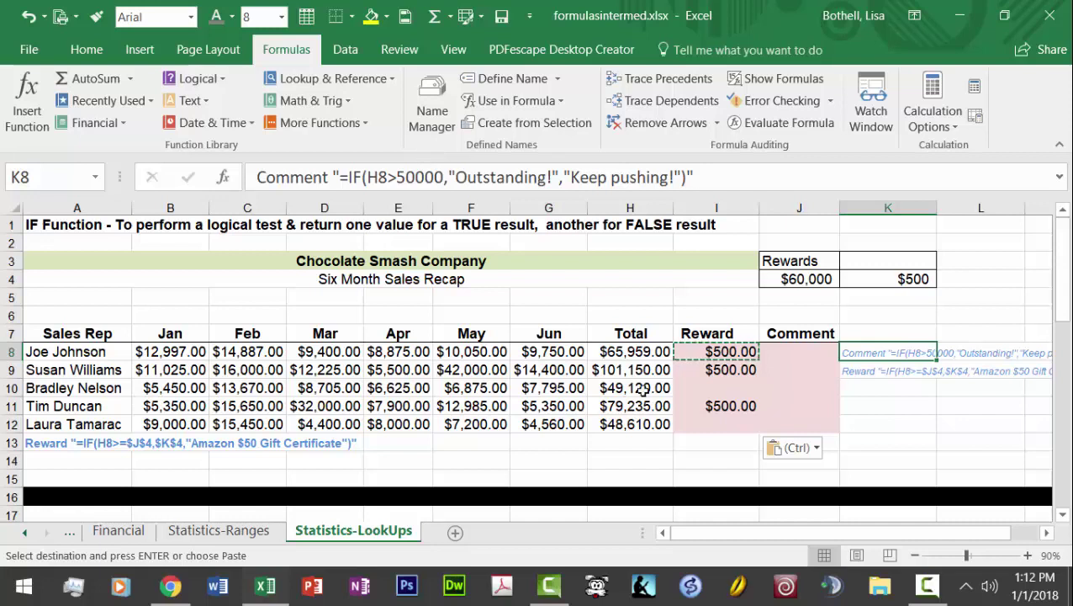
click(800, 349)
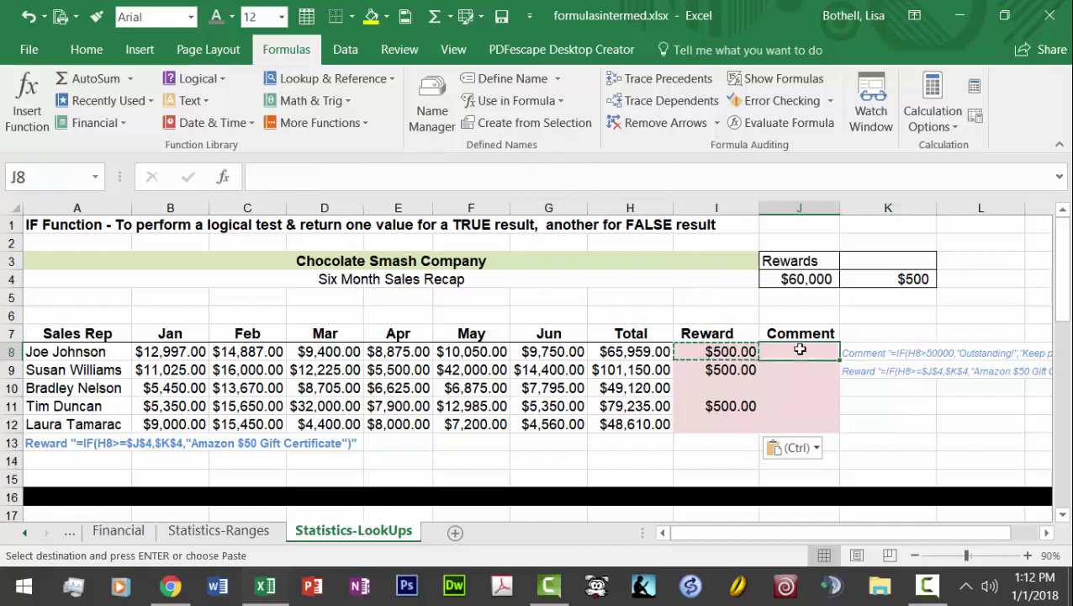
text(=IF())
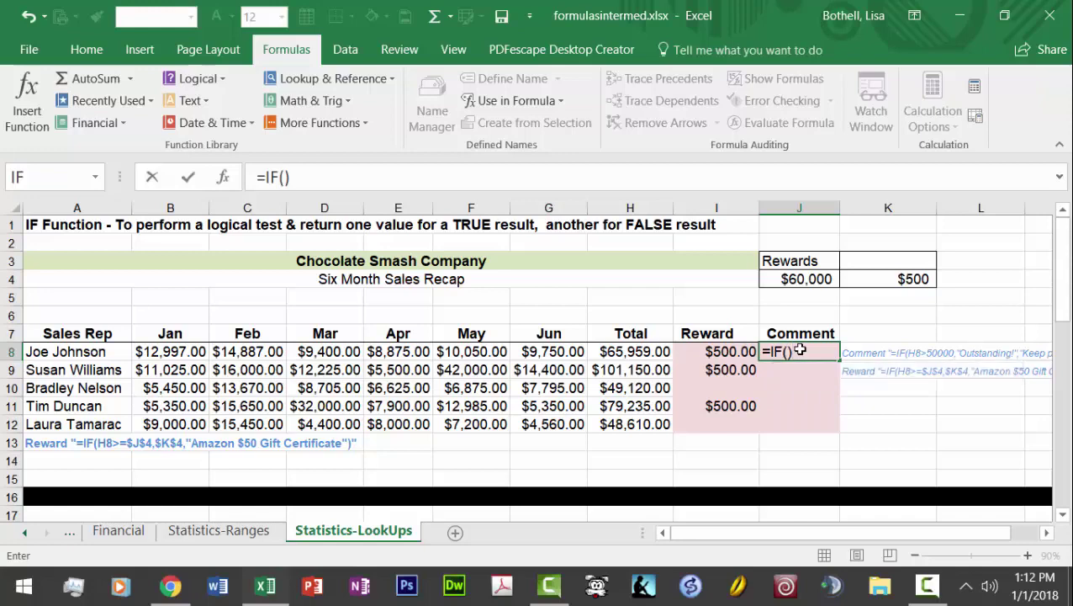
click(616, 355)
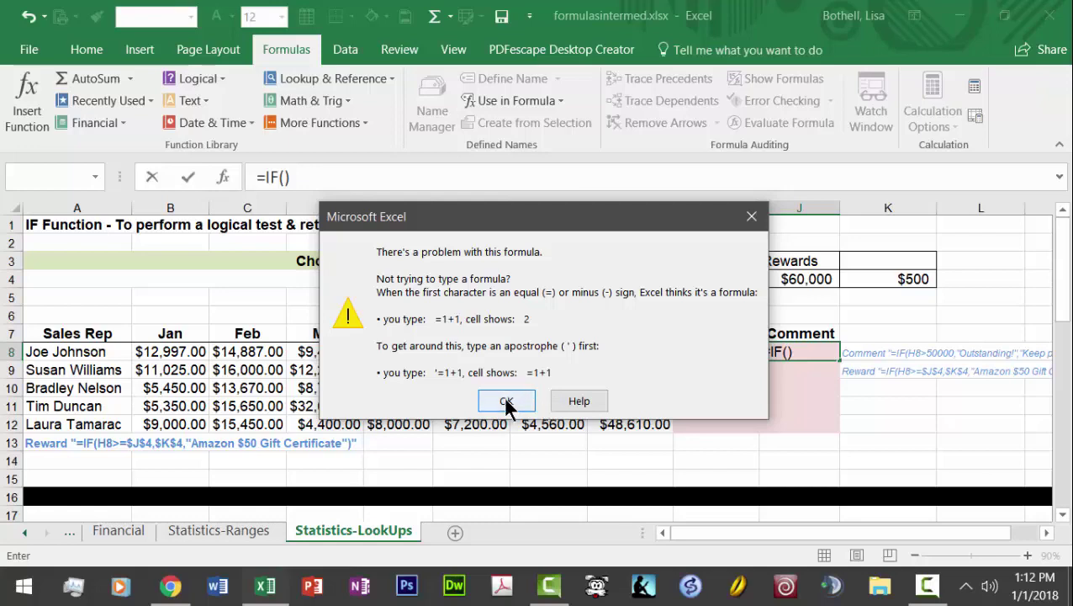
click(506, 402)
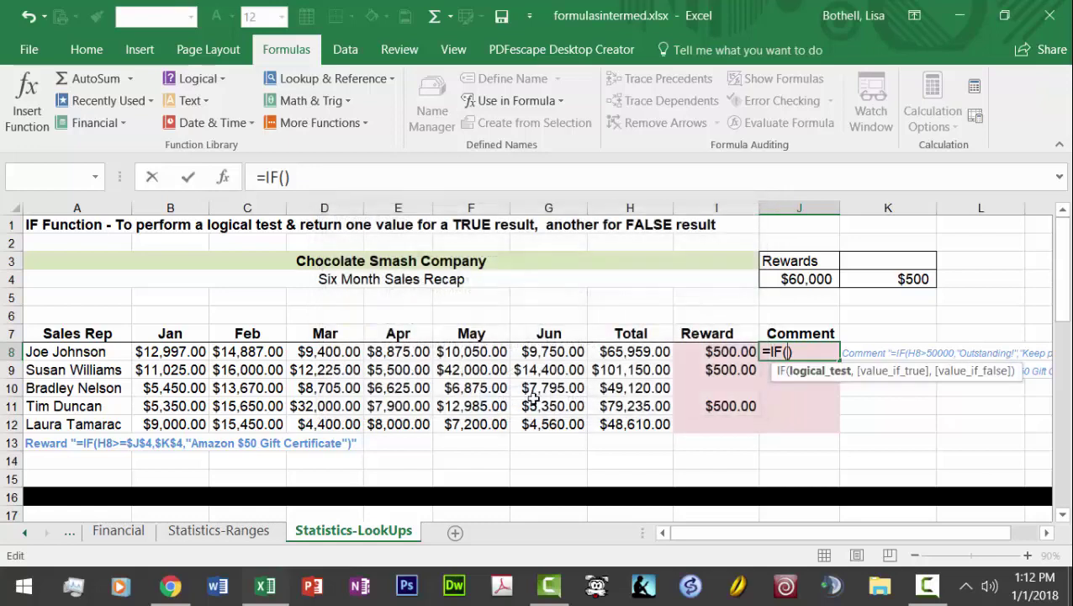
Enter =IF(H8>=50000,"Great Work!","Keep Pushing!") in J8, including both exclamation marks
click(640, 352)
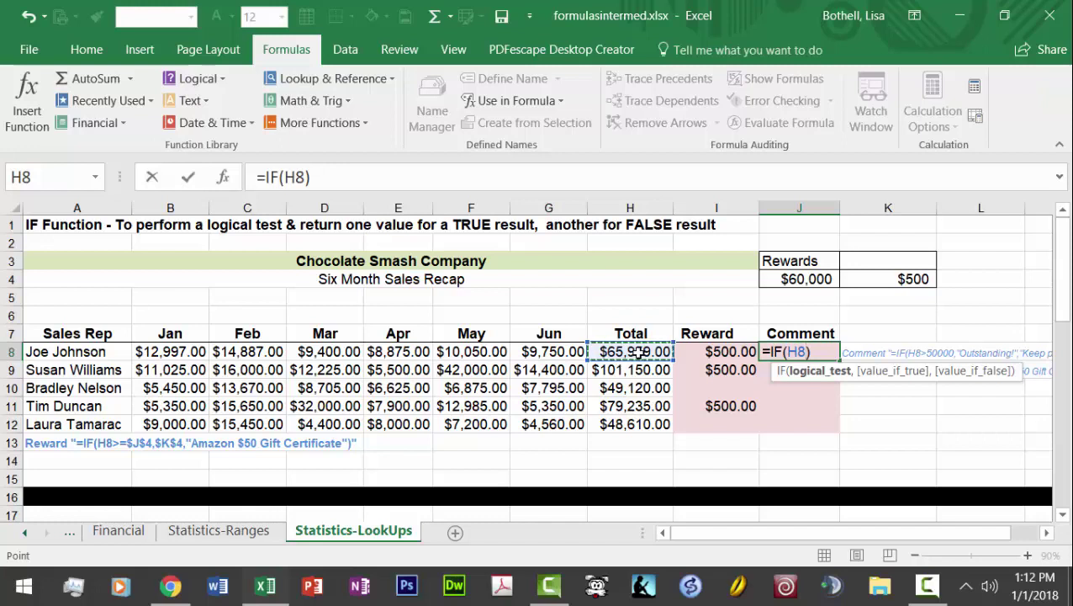
text(>)
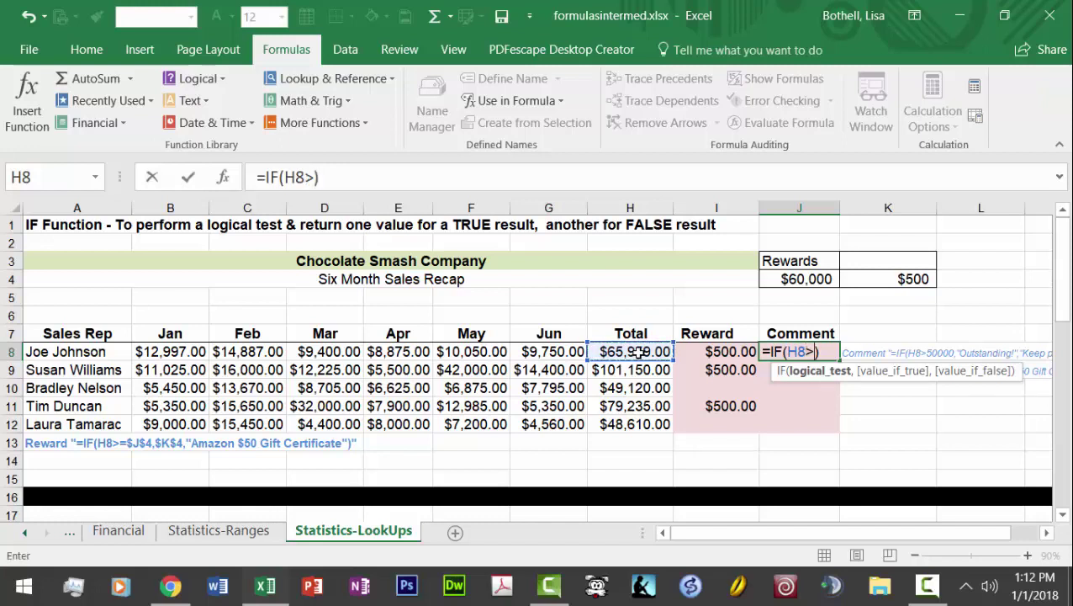
text(=)
text(5)
text(0000)
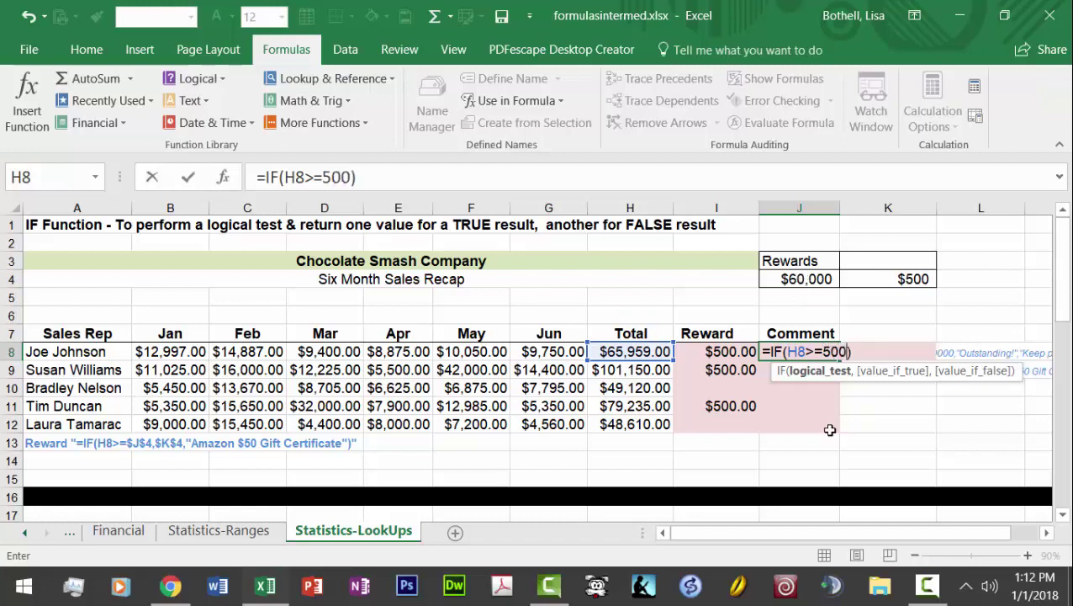
text(,)
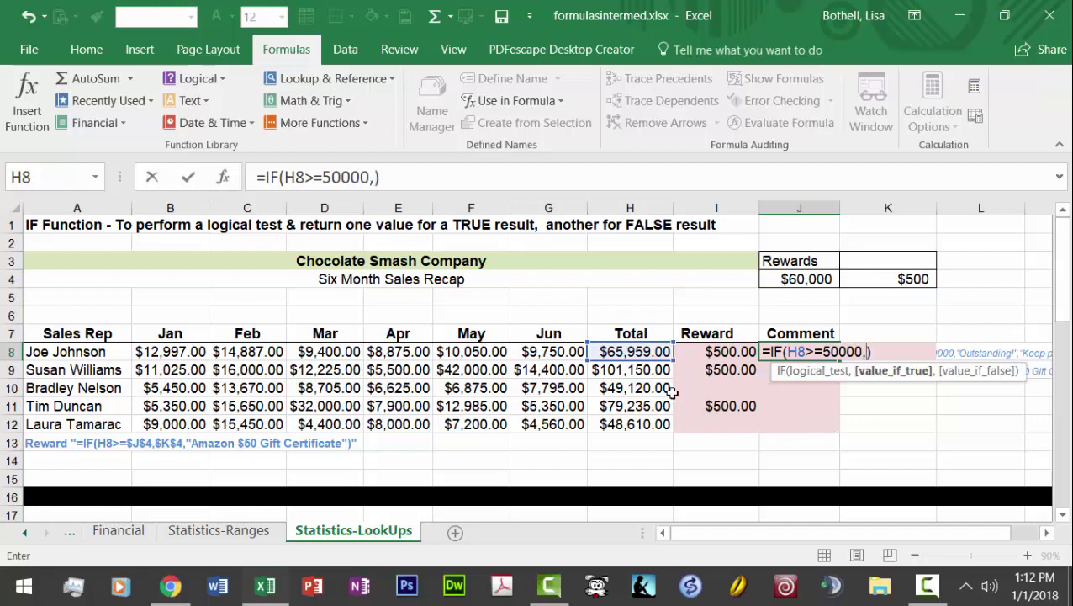
text(")
text(Great W)
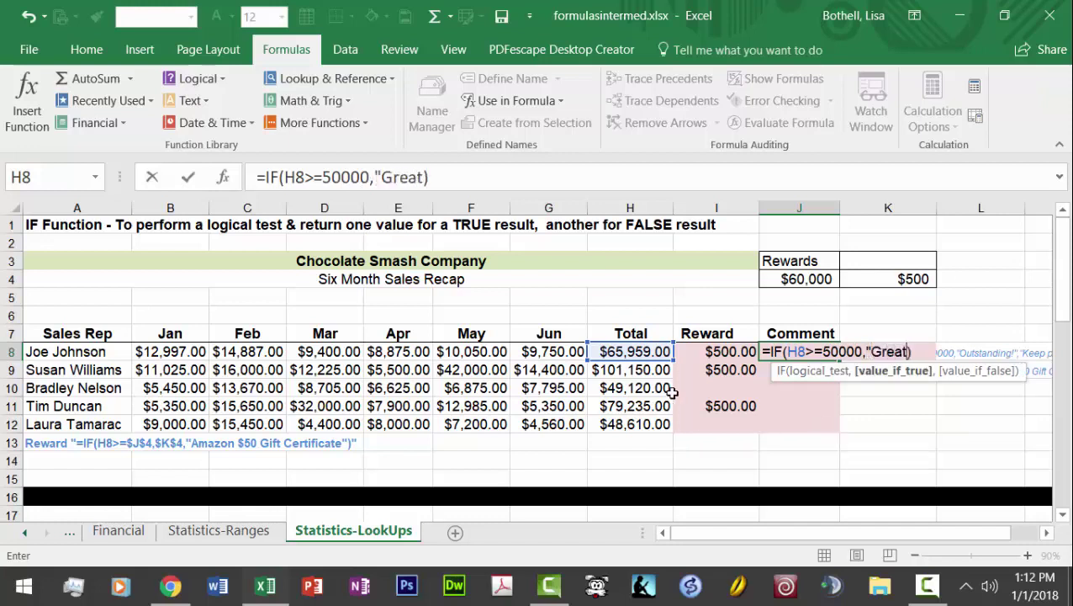
text(ork)
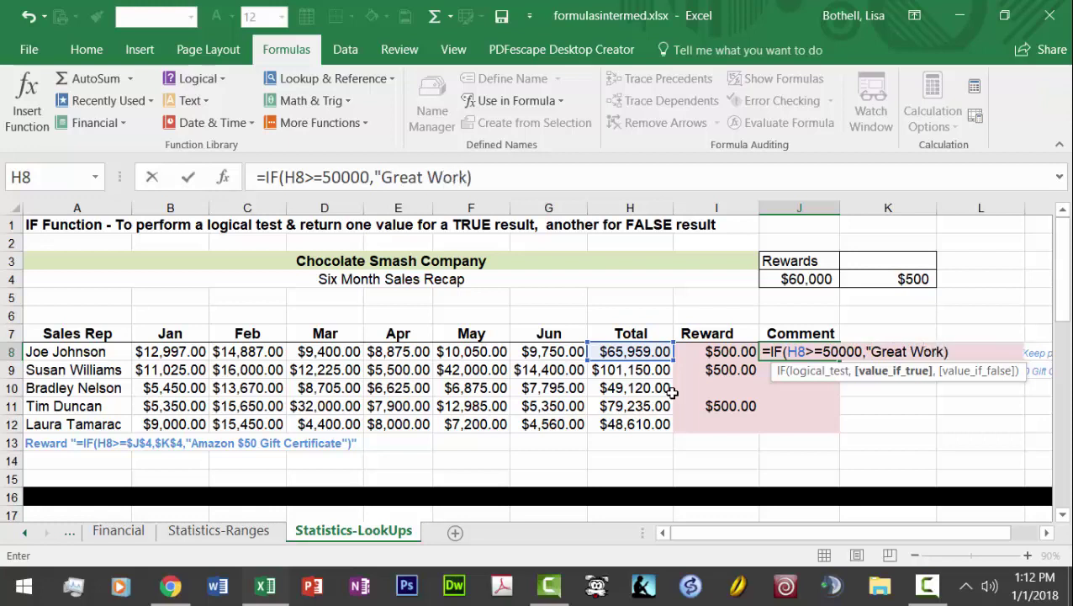
text(",)
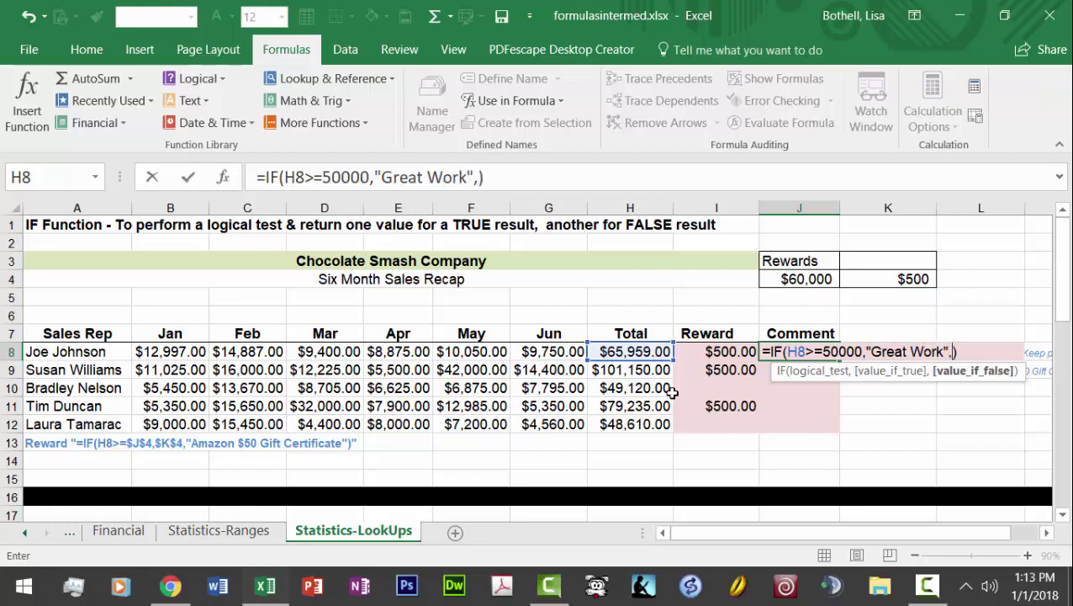
text("Keep P)
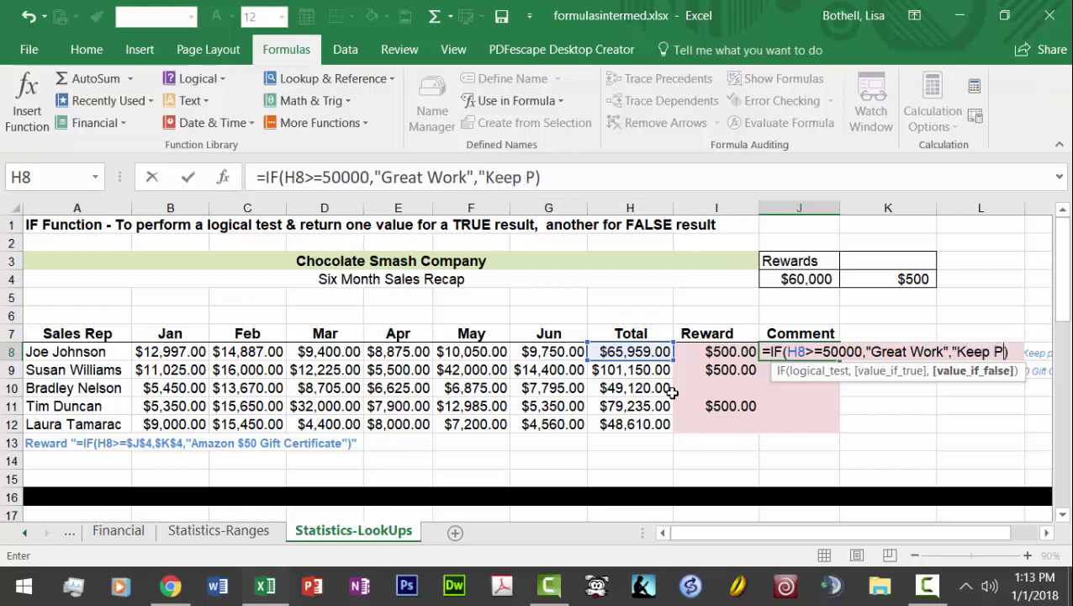
text(ushing!)
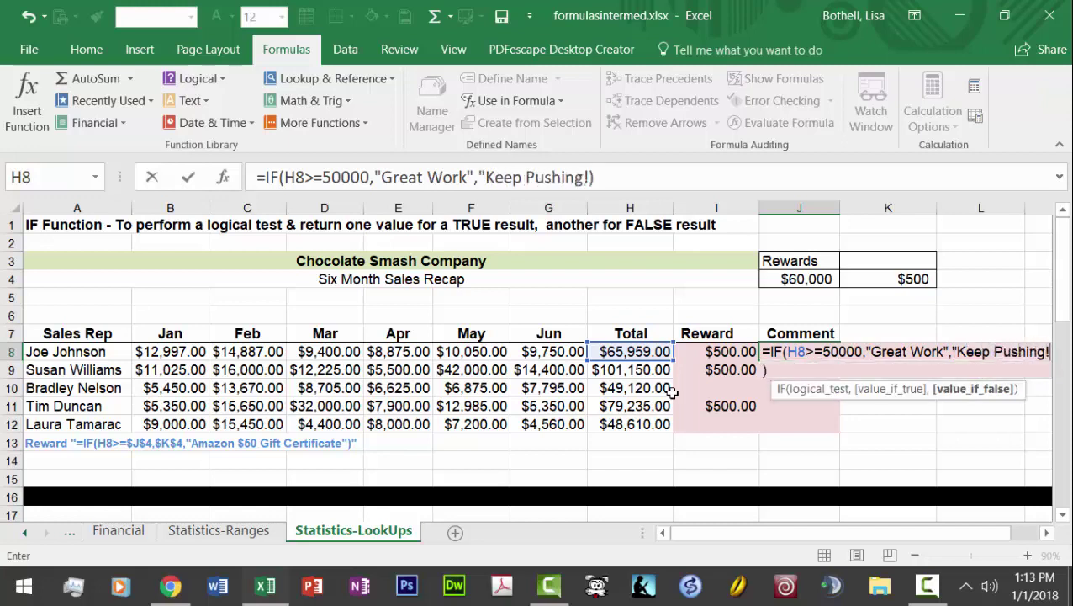
text(")
click(465, 176)
text(!)
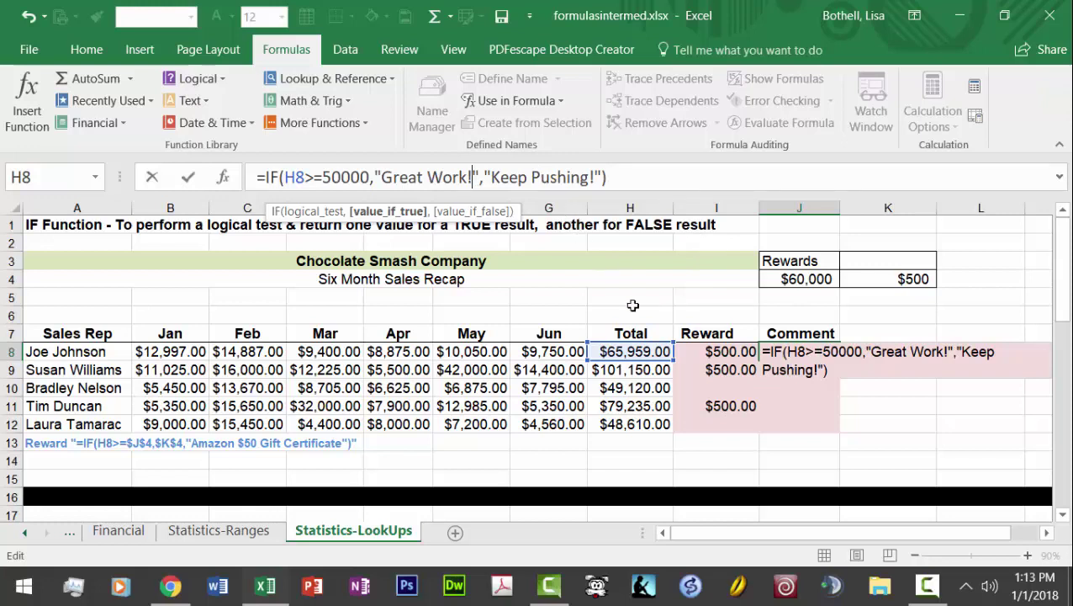
key(Return)
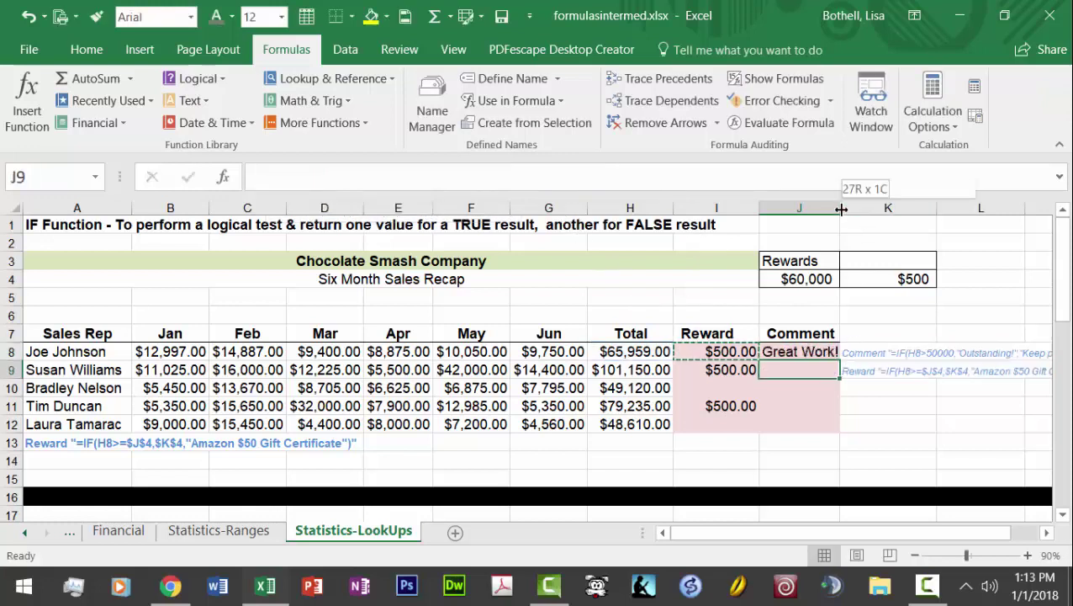
Widen column J and copy the J8 Comment formula into J9:J12
drag(841, 209, 851, 208)
click(797, 351)
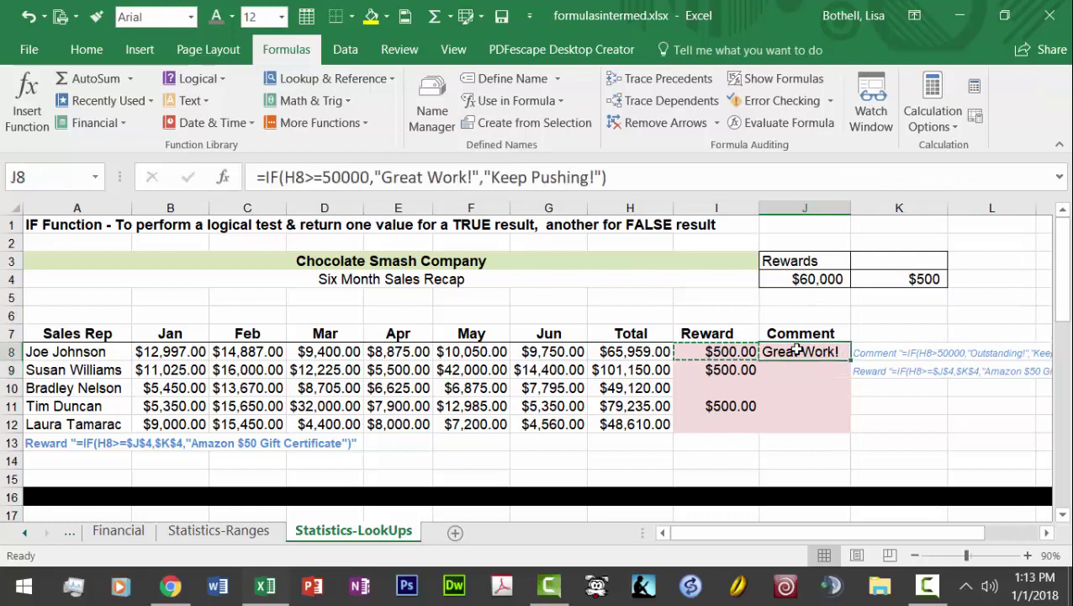
key(ctrl+c)
drag(792, 374, 792, 424)
key(ctrl+v)
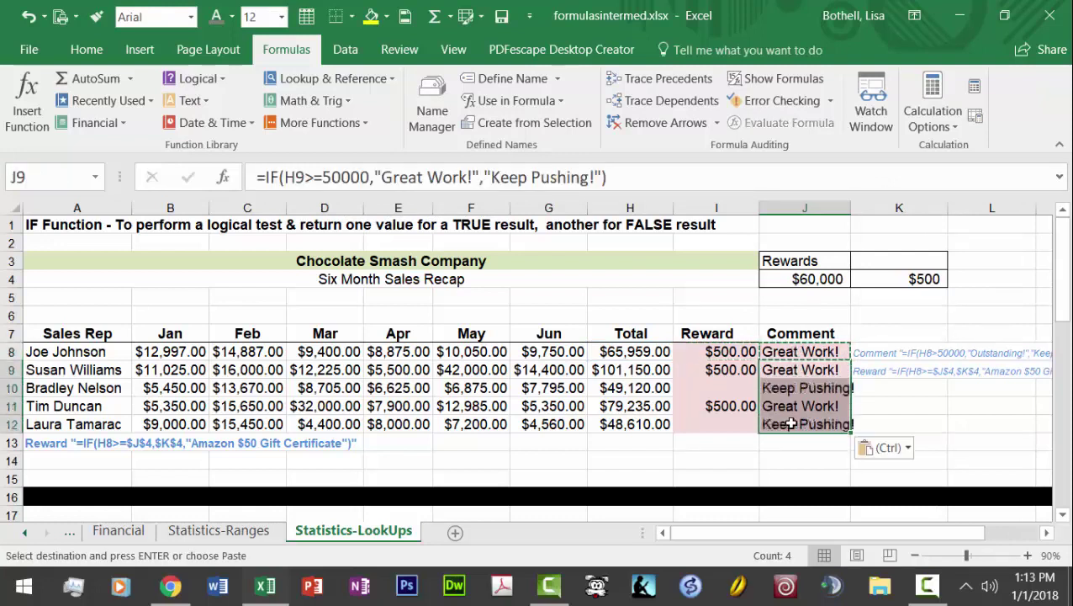
click(978, 407)
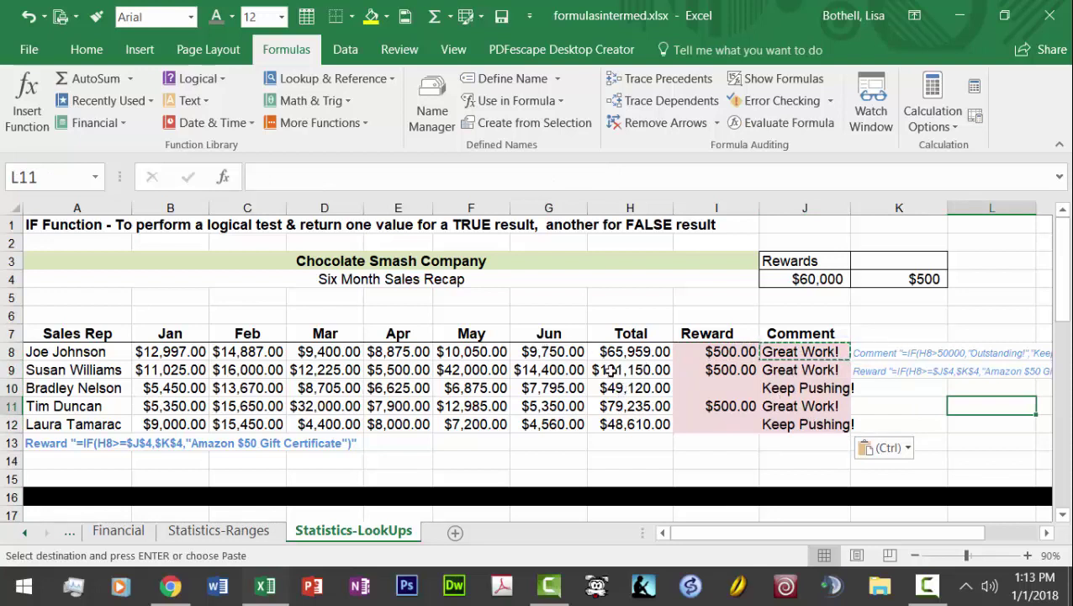
Change the May sales in F12 to 9800 and verify row 12's total, reward and Great Work! comment
click(615, 422)
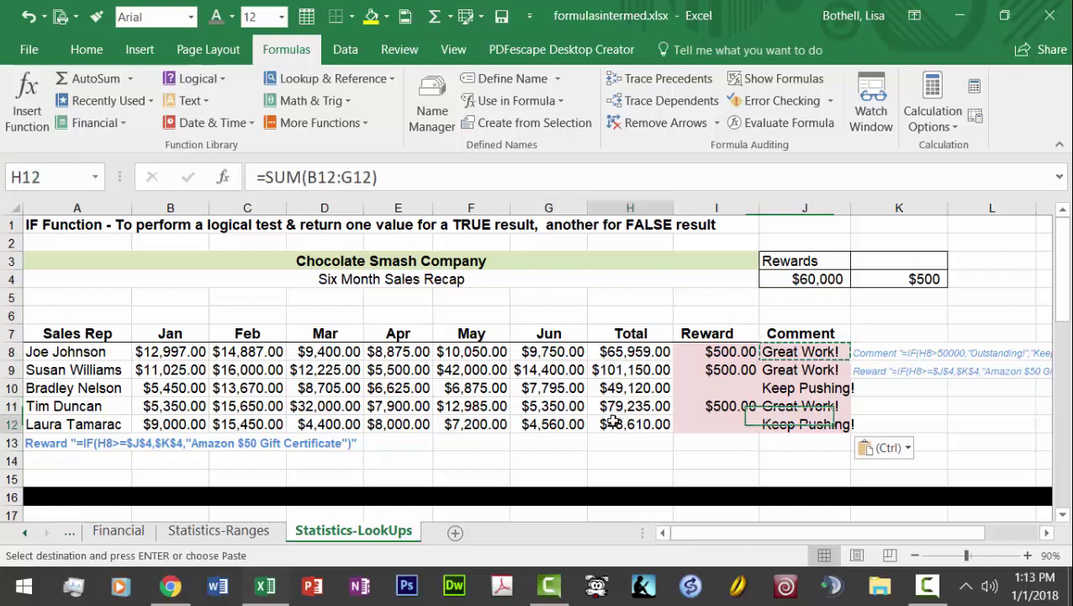
click(471, 423)
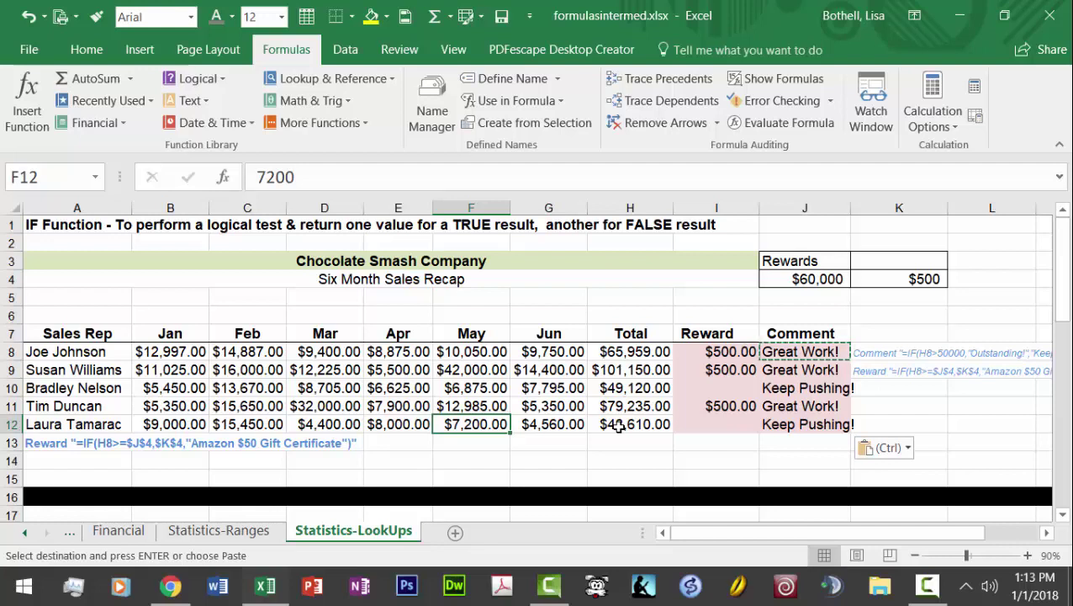
text(9800)
key(Return)
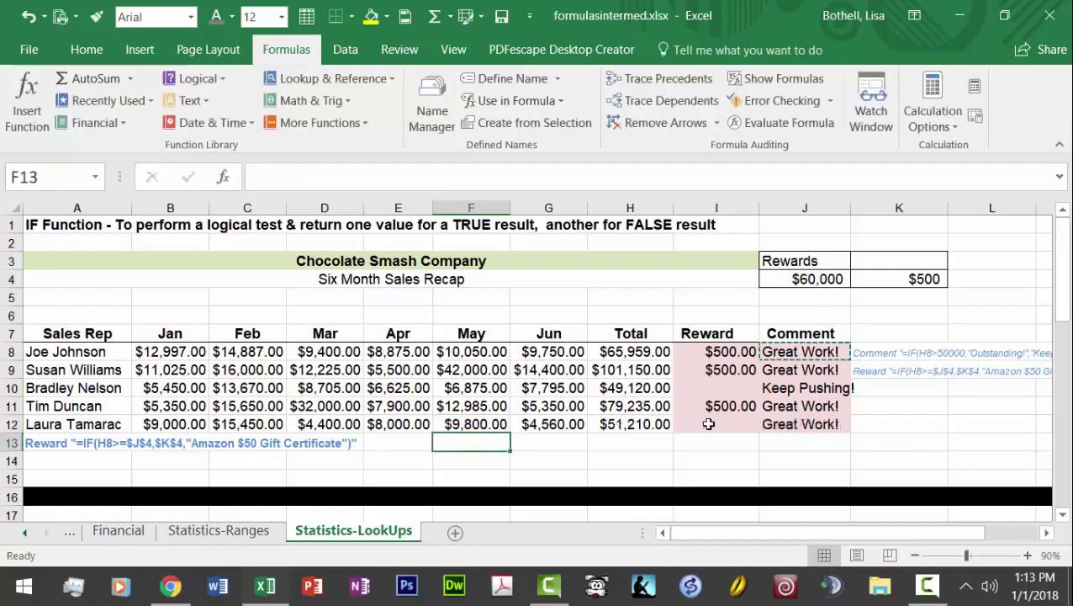
click(794, 426)
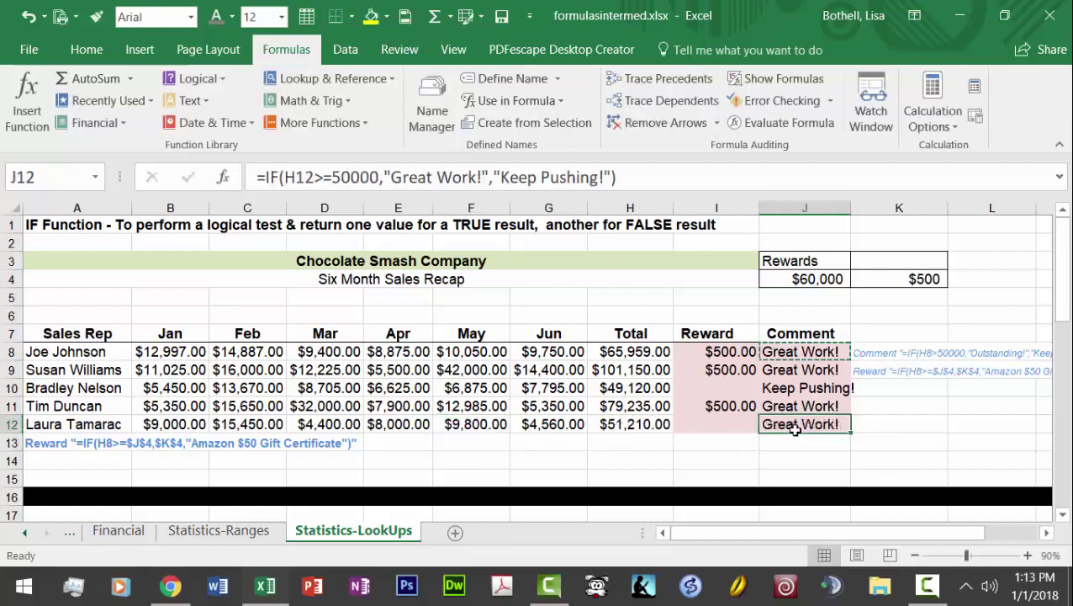
click(627, 423)
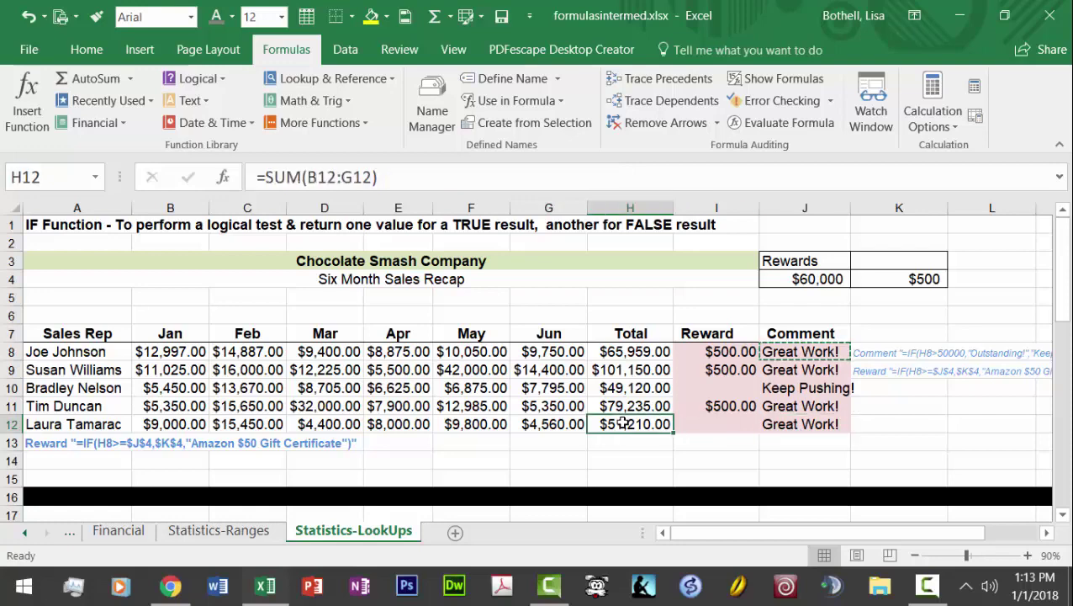
click(704, 423)
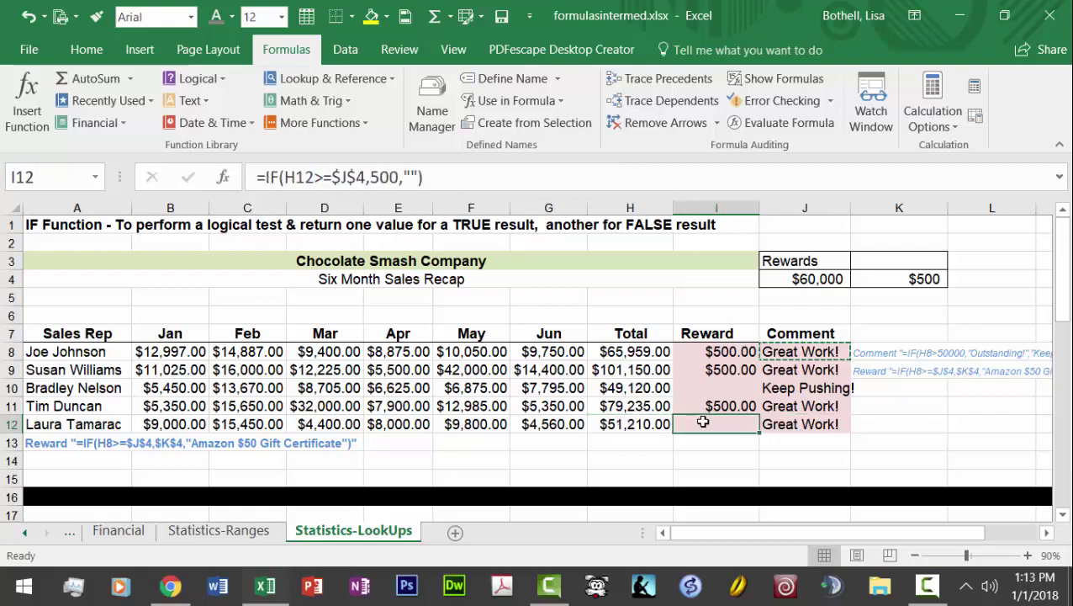
click(759, 446)
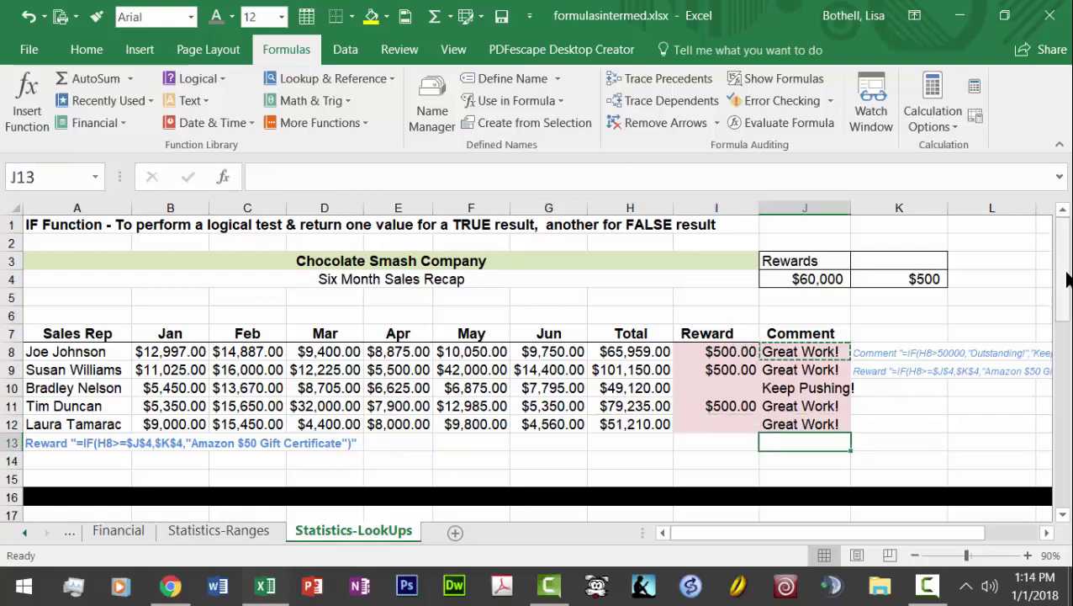
drag(1066, 279, 1067, 388)
click(874, 439)
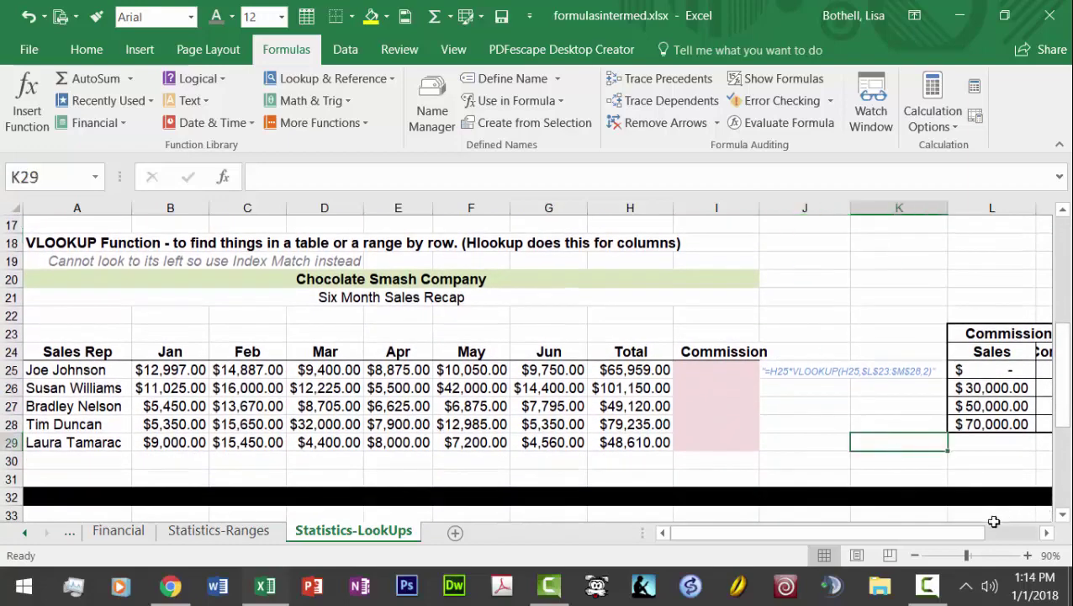
drag(952, 539, 976, 533)
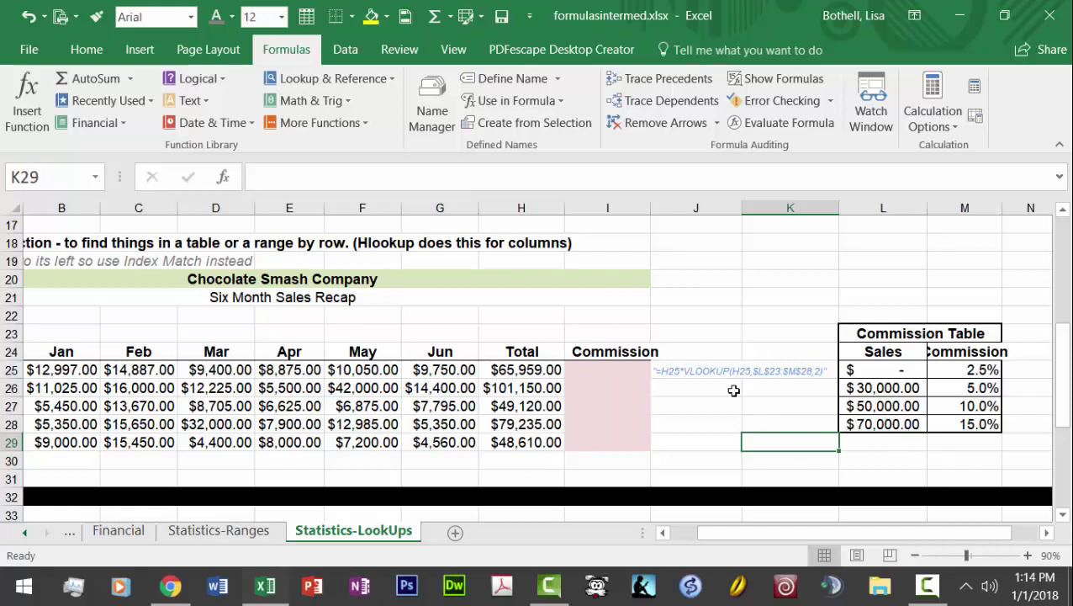
click(673, 299)
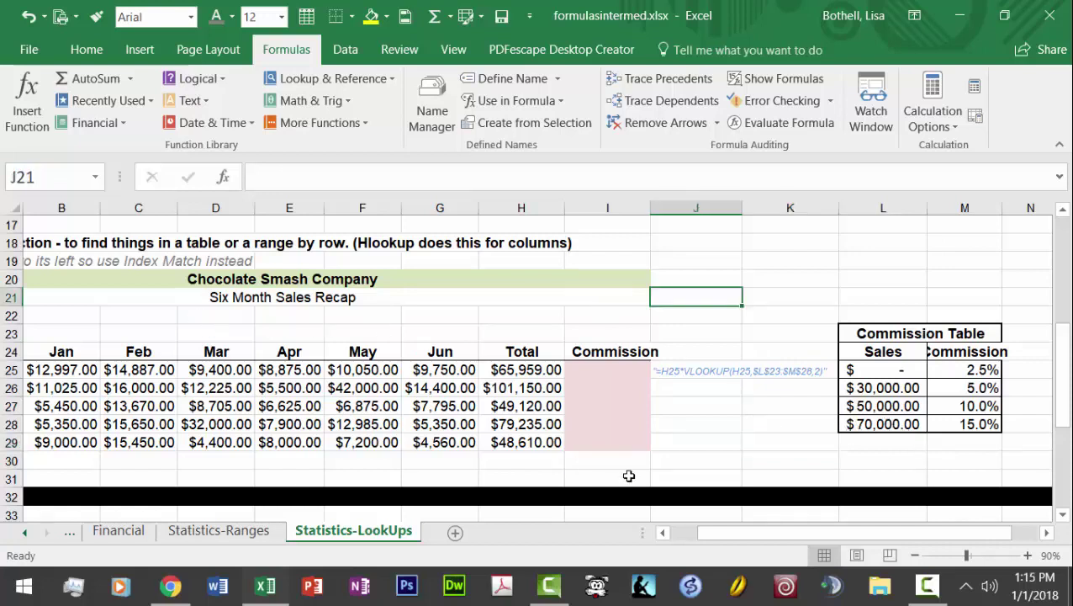
drag(807, 530, 705, 535)
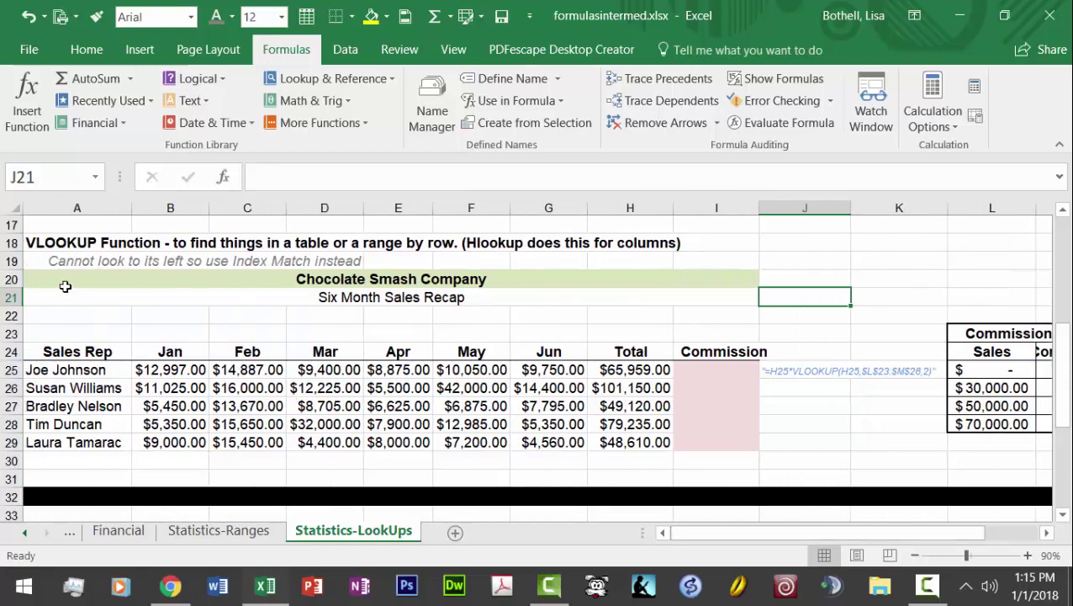
drag(983, 535, 1018, 532)
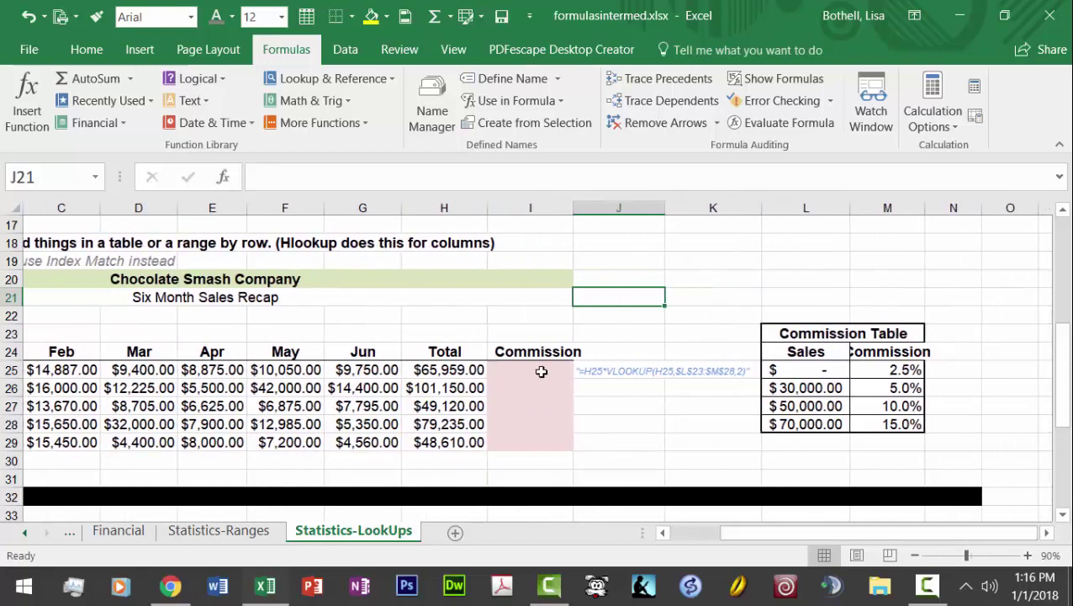
click(540, 370)
click(462, 370)
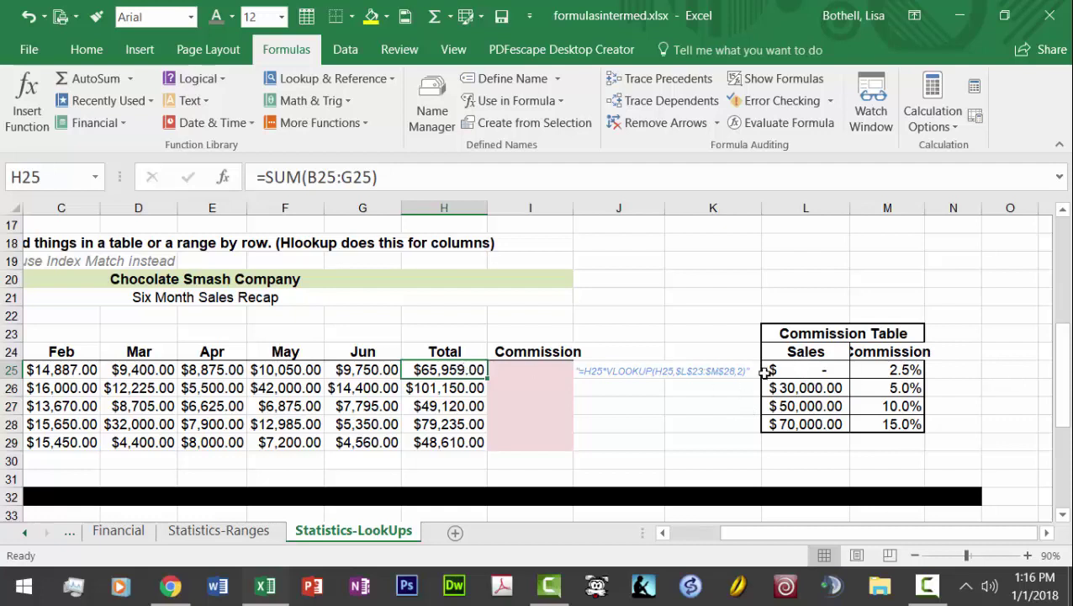
click(639, 439)
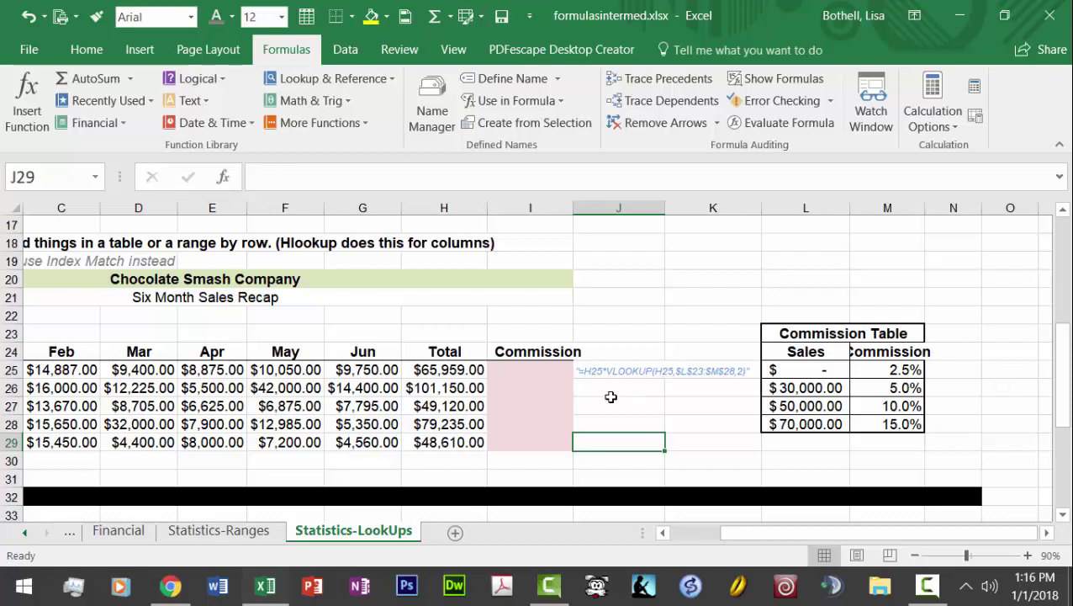
click(534, 370)
click(447, 370)
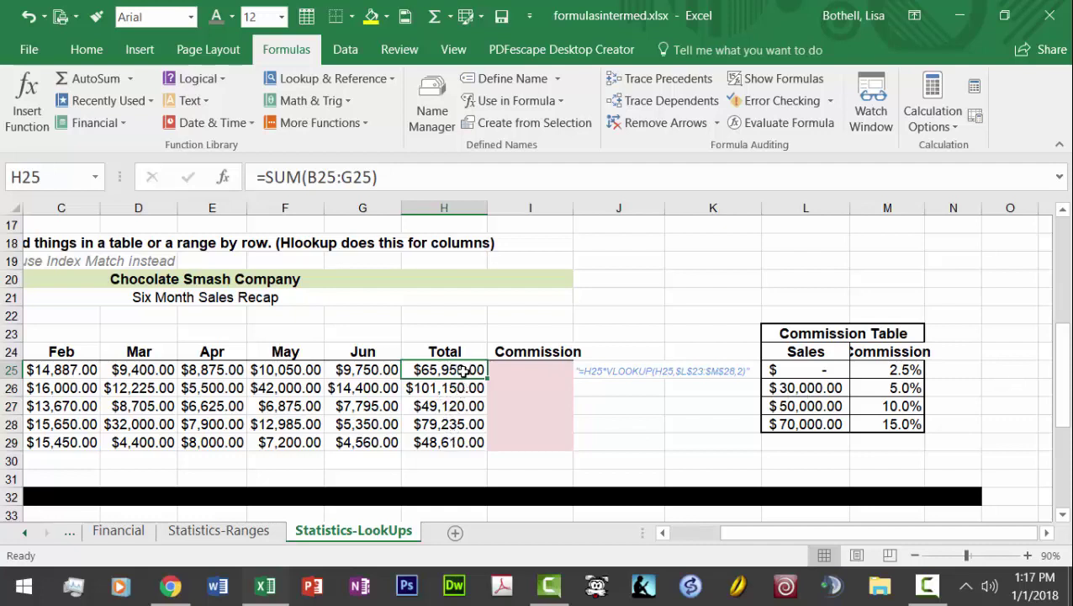
Check the total formulas in column H for rows 26 to 28
click(456, 427)
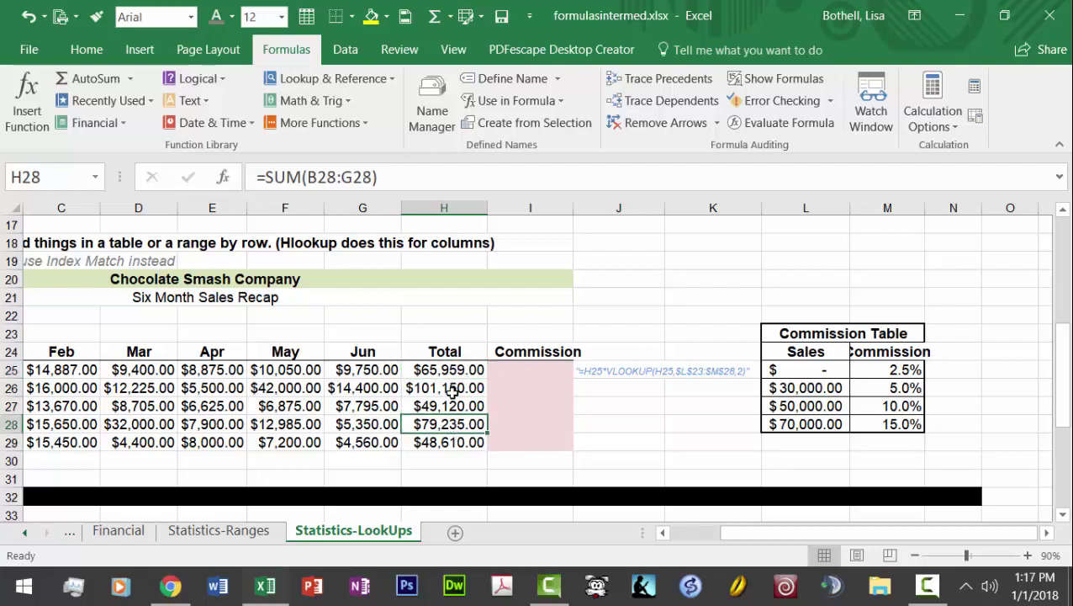
key(Down)
click(450, 423)
click(450, 388)
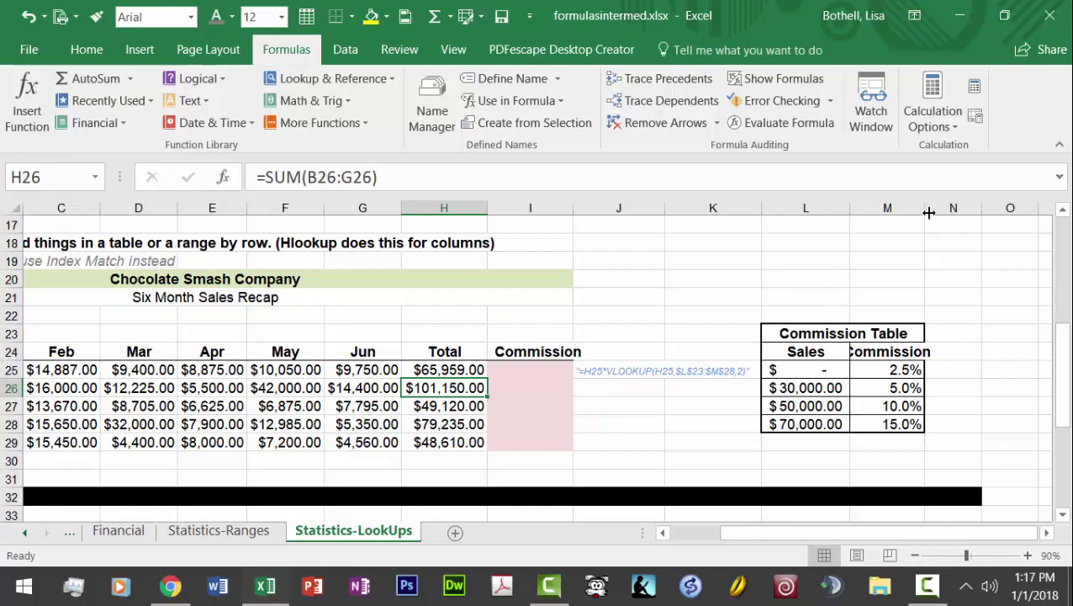
Widen column M to show Commission and review J25's example VLOOKUP formula before selecting K19
drag(924, 208, 942, 208)
click(637, 410)
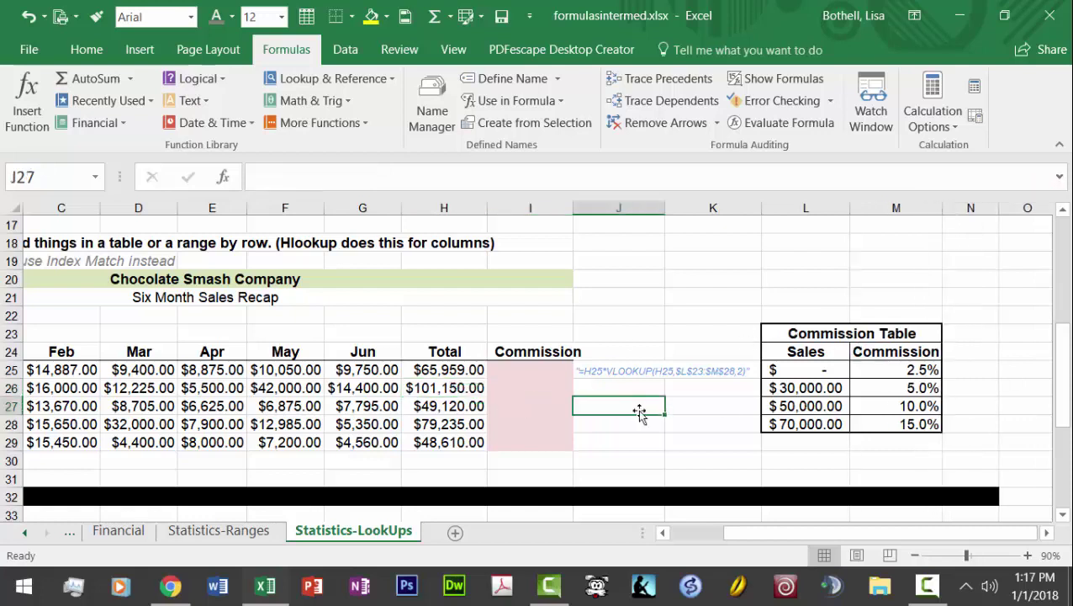
click(604, 371)
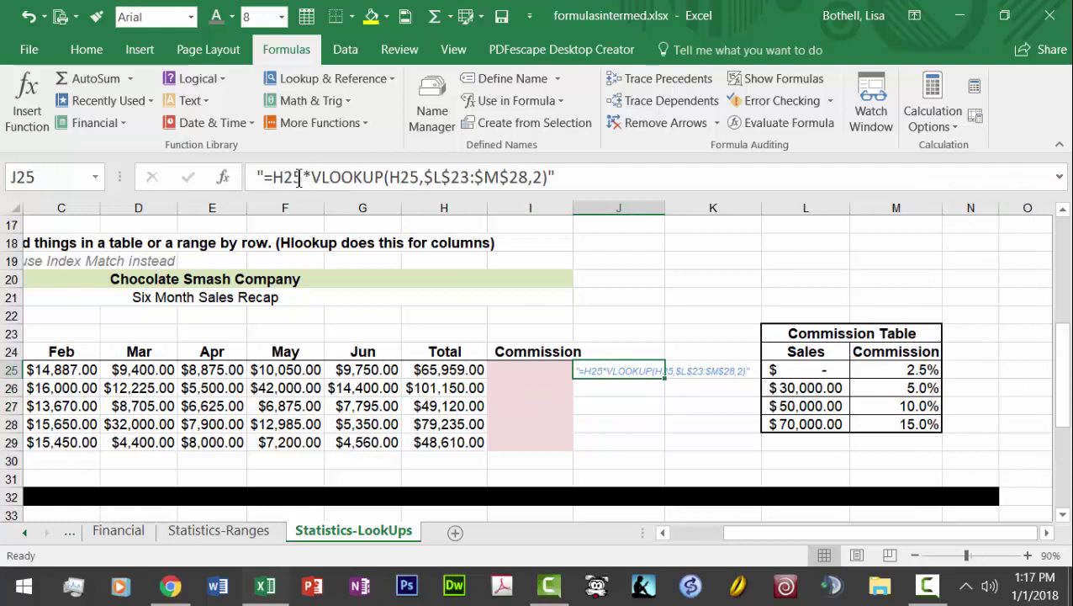
drag(310, 179, 552, 180)
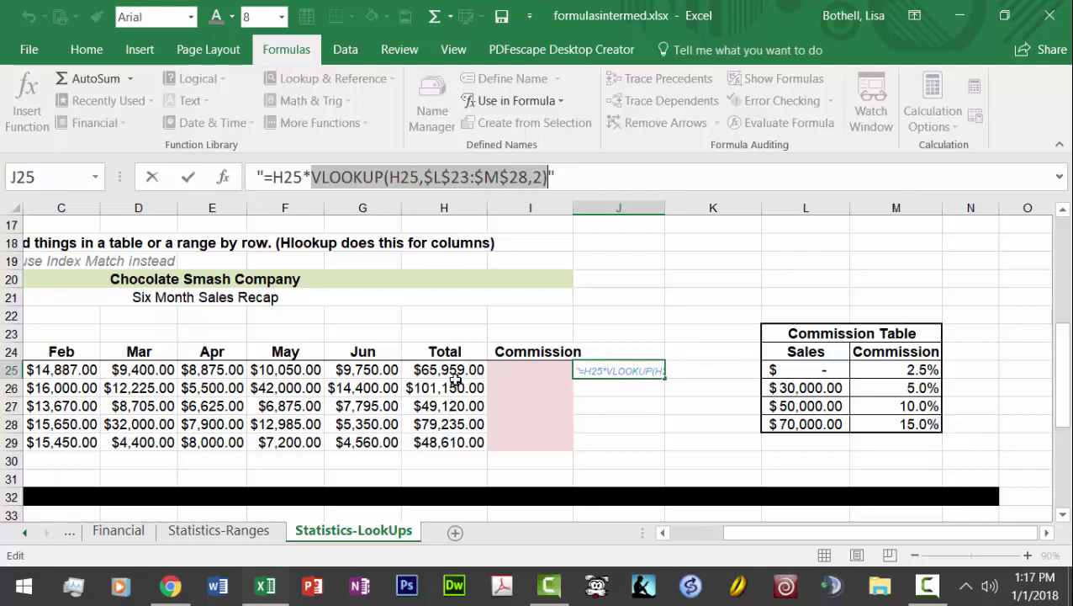
click(759, 264)
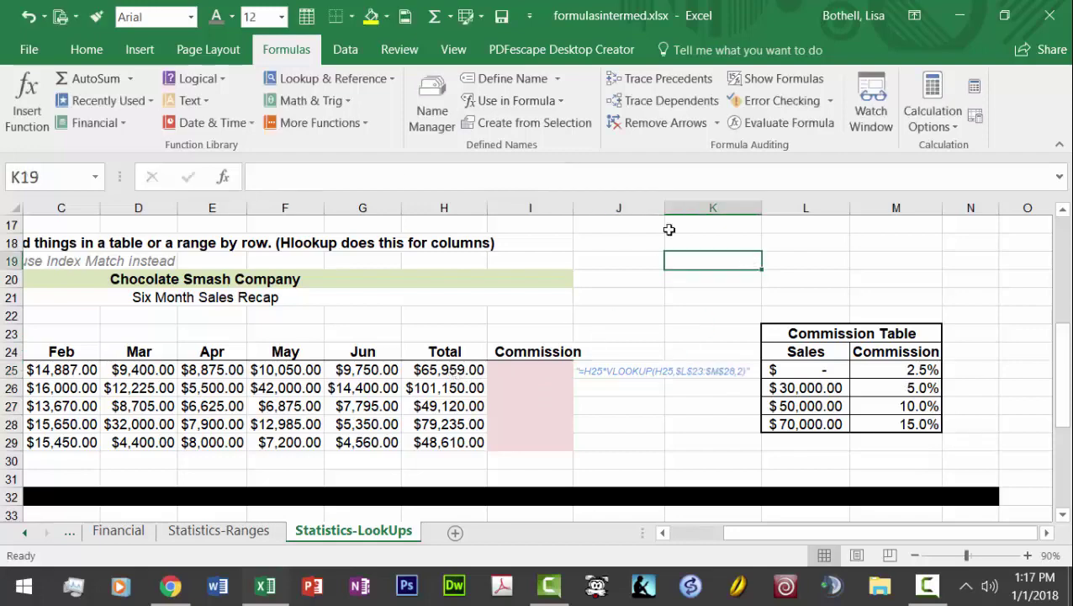
Start a VLOOKUP function in K19 through Insert Function
click(25, 99)
text(Vlookup)
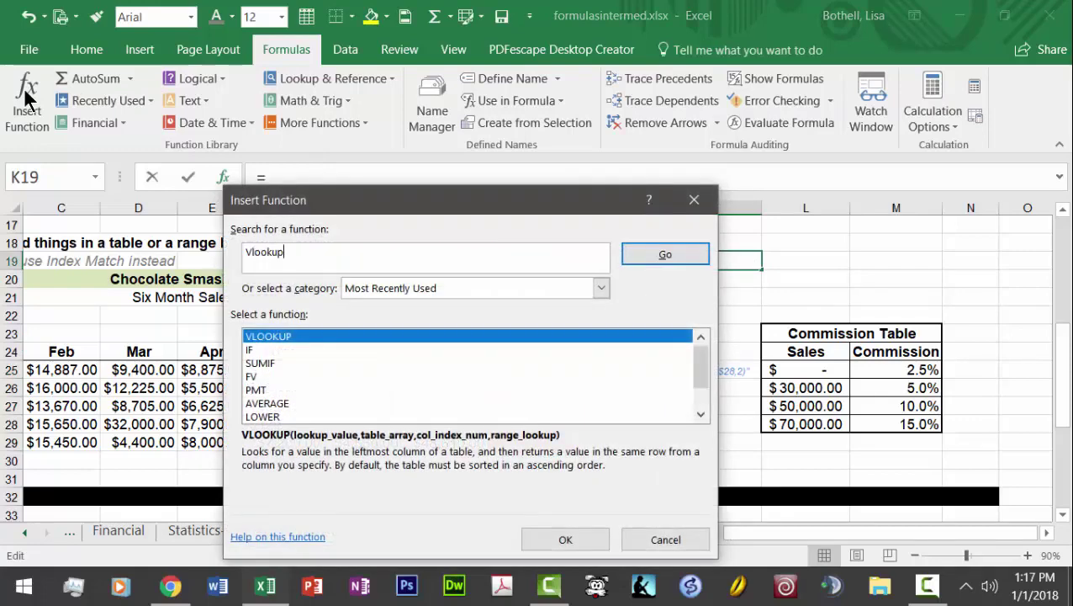
key(Return)
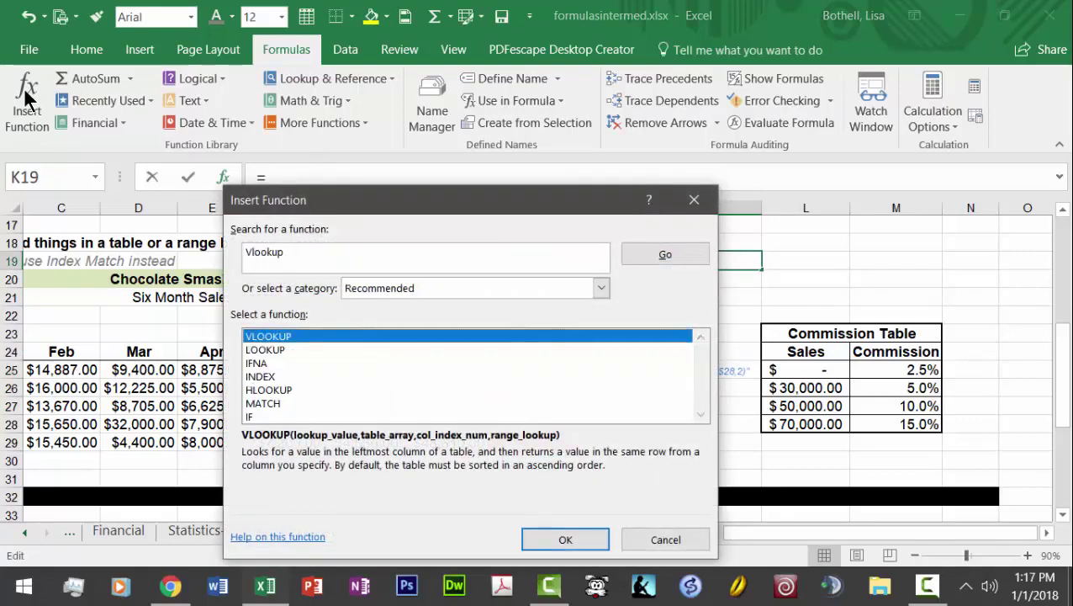
double_click(320, 338)
drag(497, 229, 510, 463)
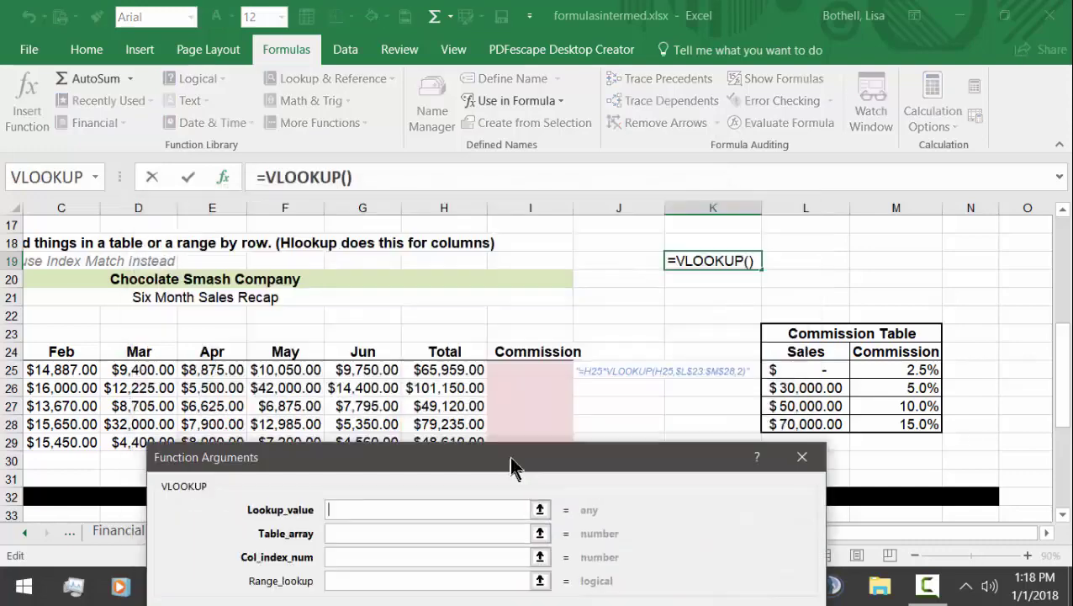
Set H25 as the lookup value and L25:M28 as the table array, fixing a misplaced range
click(460, 368)
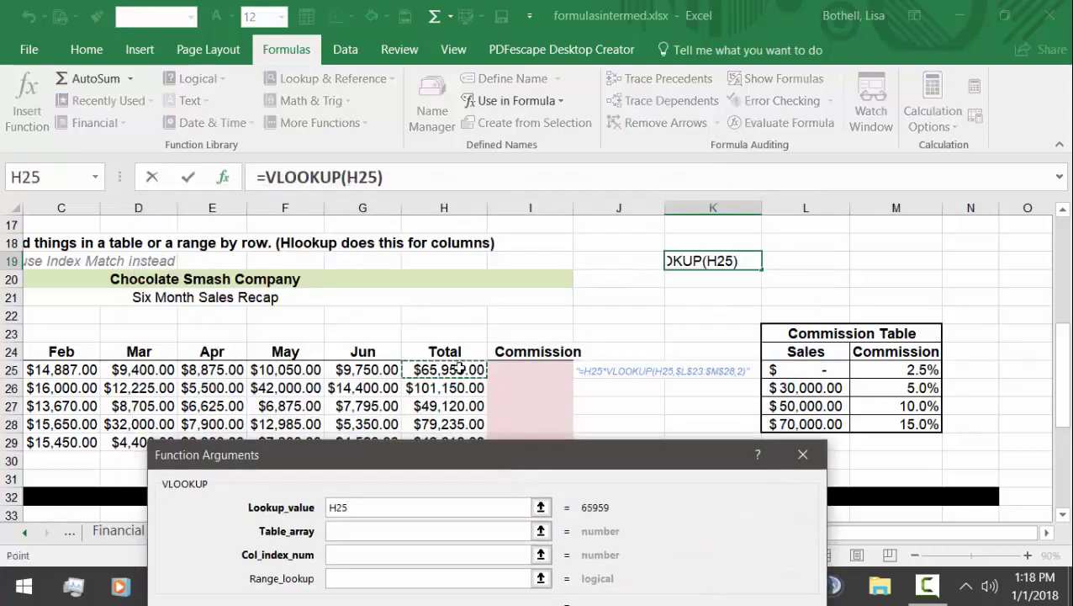
click(391, 527)
click(336, 507)
drag(809, 373, 880, 425)
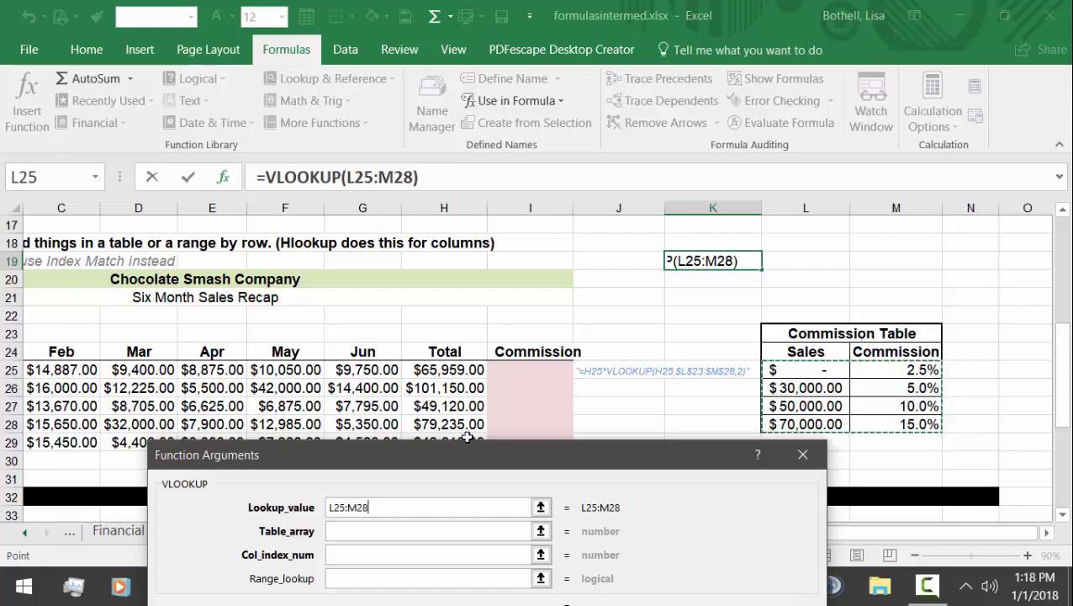
double_click(352, 507)
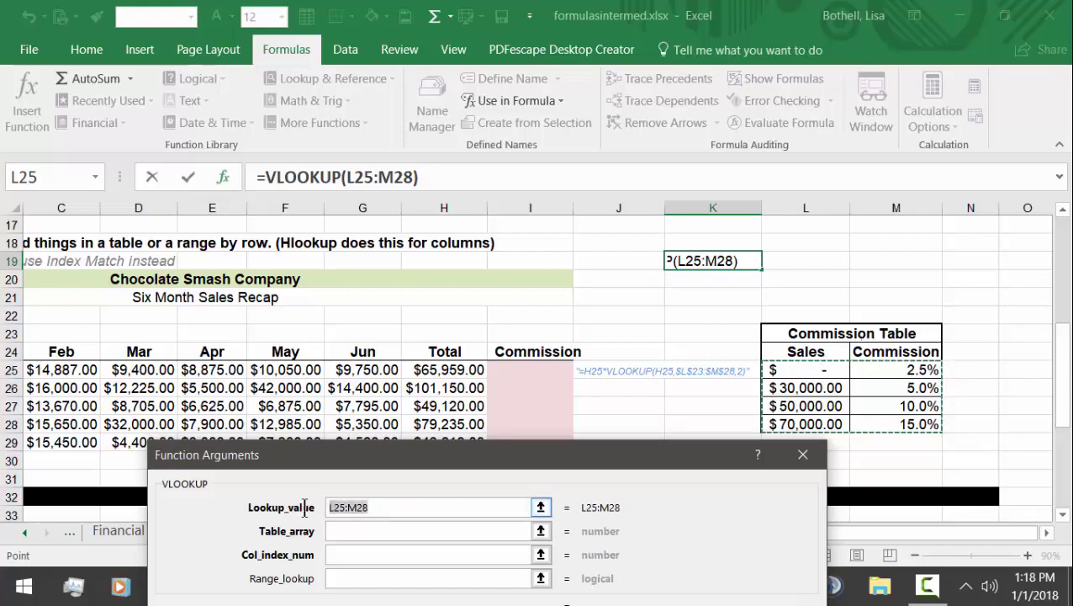
key(BackSpace)
click(463, 370)
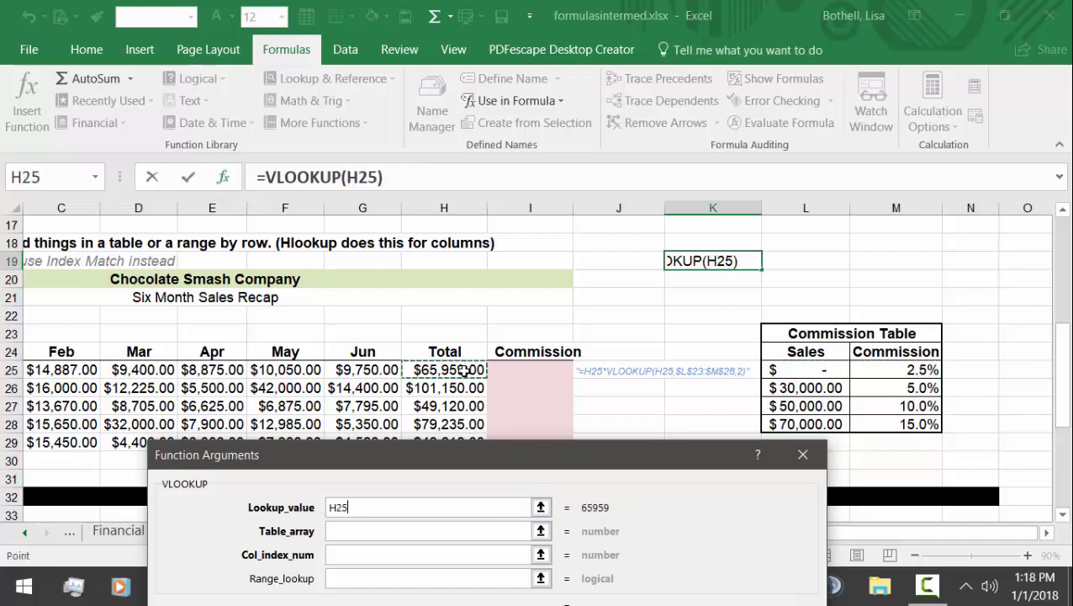
click(366, 528)
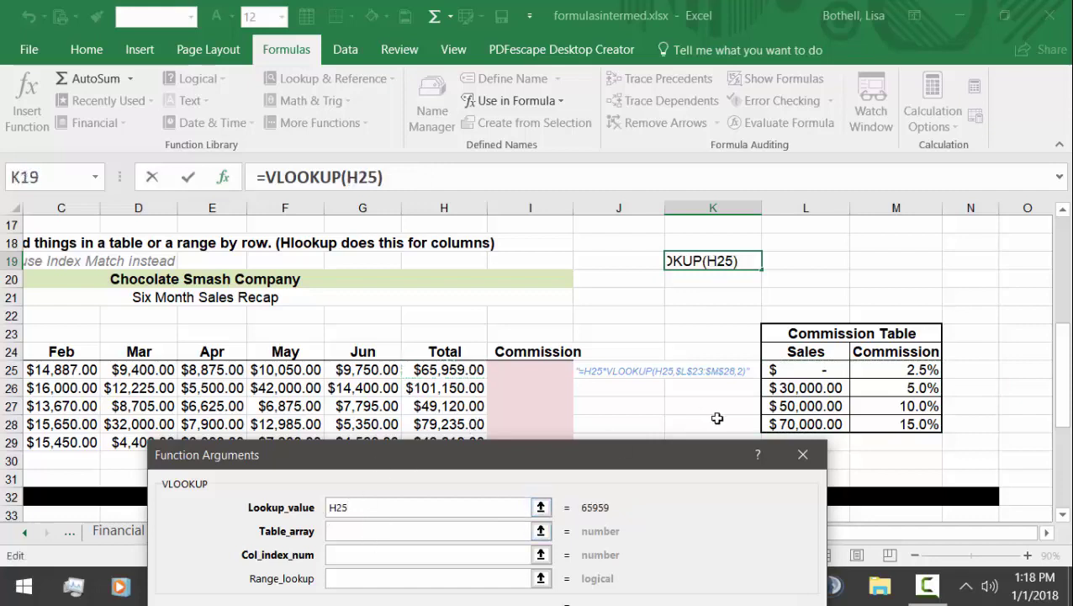
drag(781, 369, 902, 424)
Enter column index 2 to finish =VLOOKUP(H25,L25:M28,2), returning 0.1
click(439, 555)
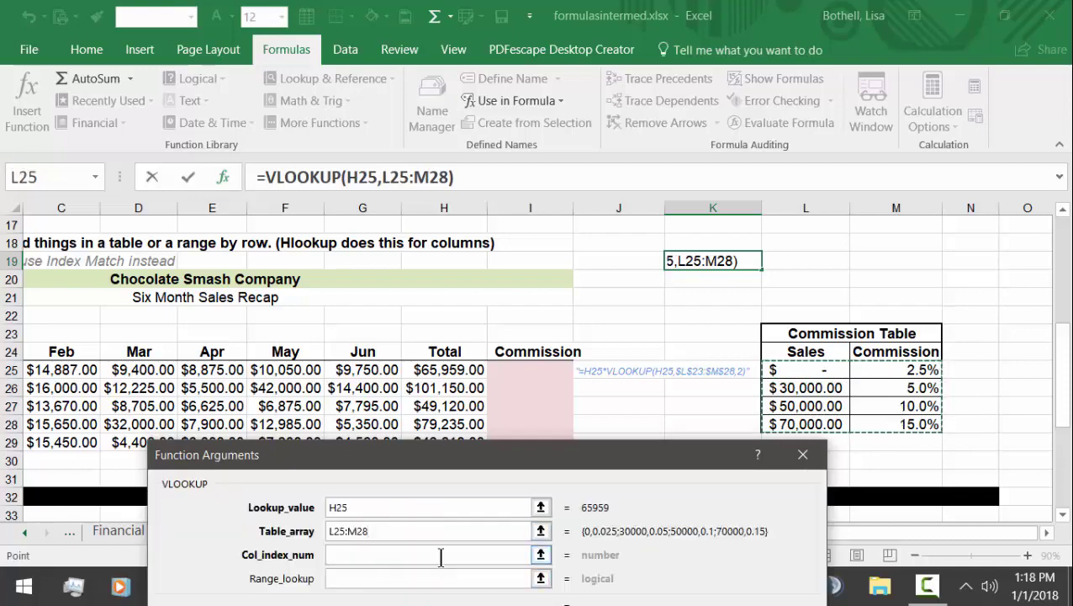
drag(509, 467, 410, 303)
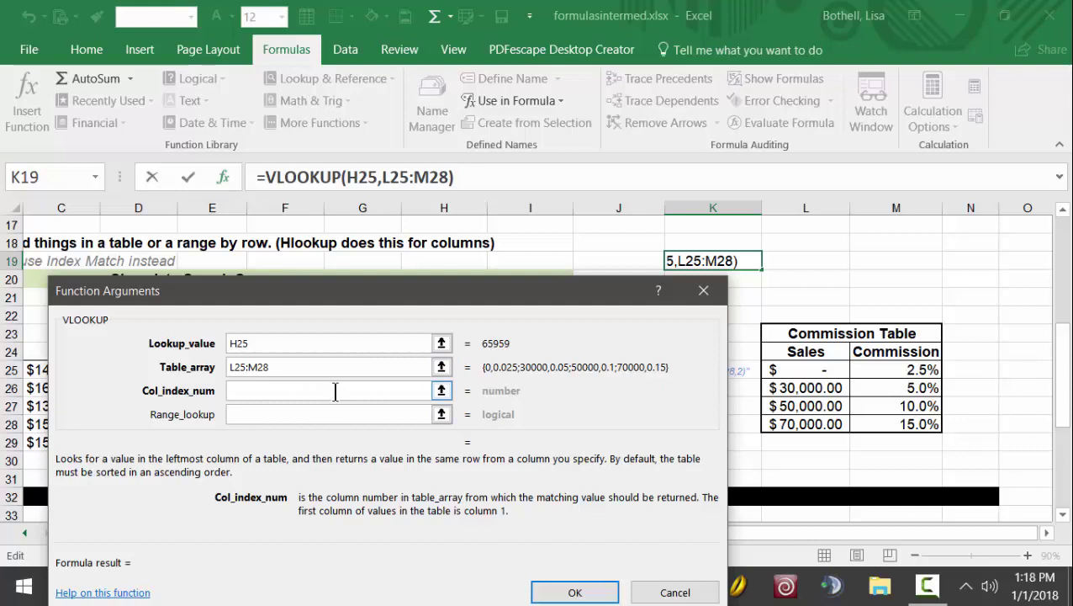
text(2)
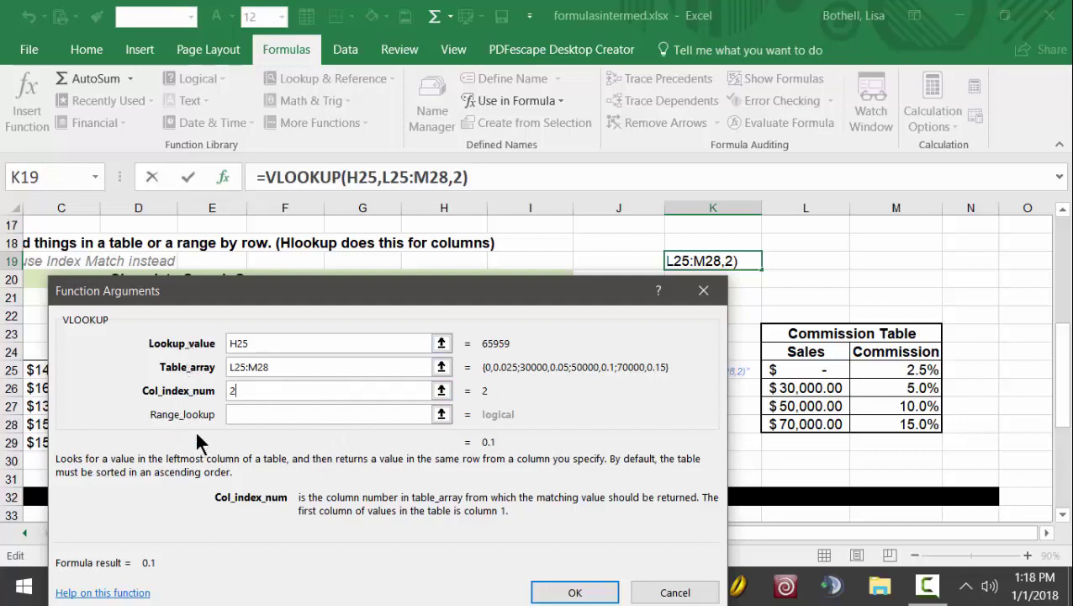
click(558, 592)
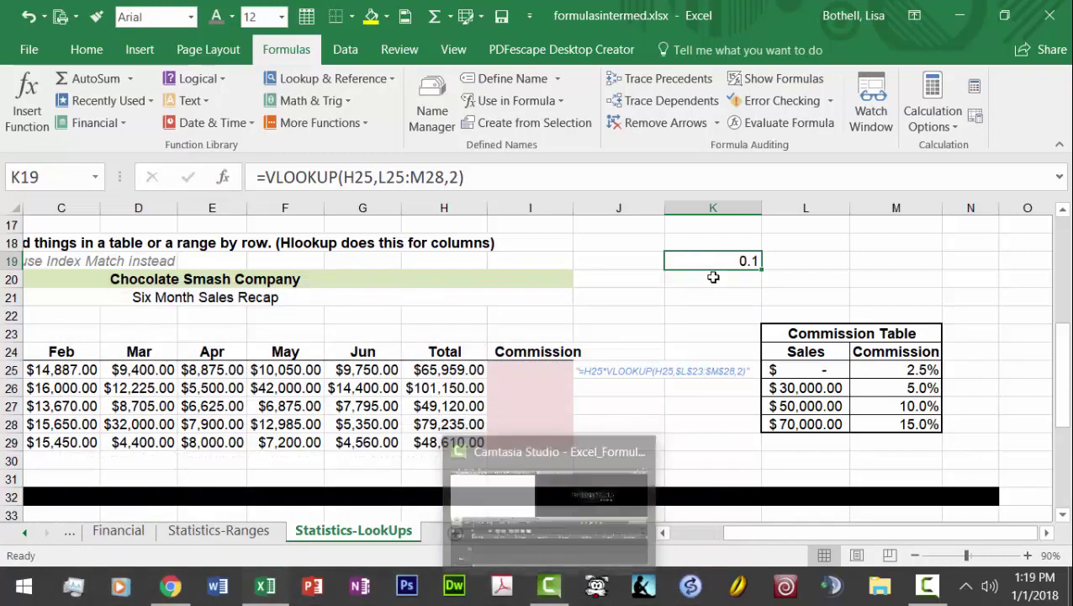
Copy the K19 lookup formula into I25, then delete the resulting #N/A
key(ctrl+c)
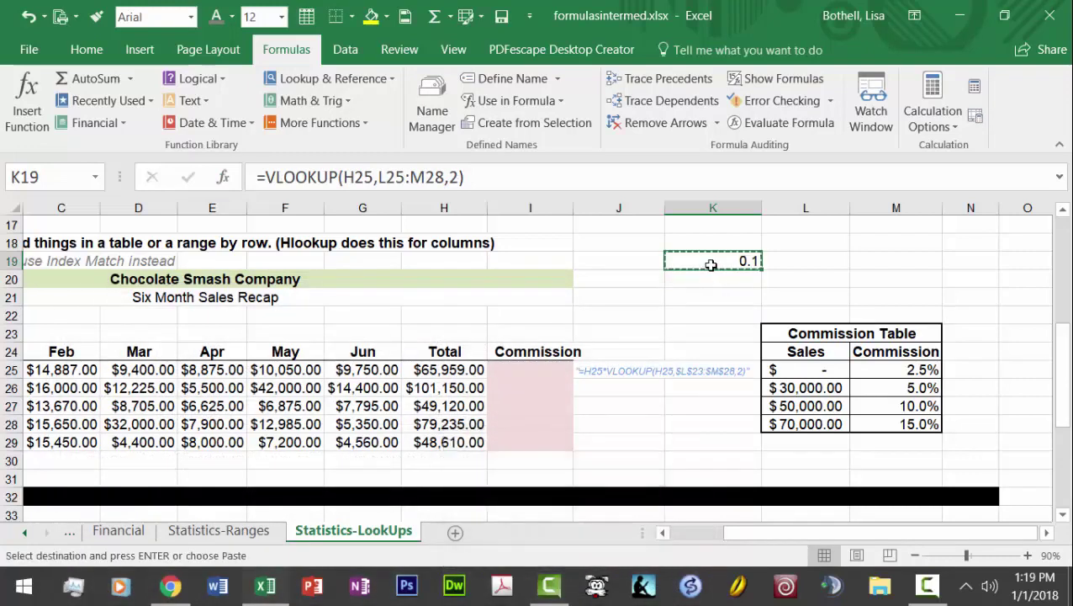
click(519, 372)
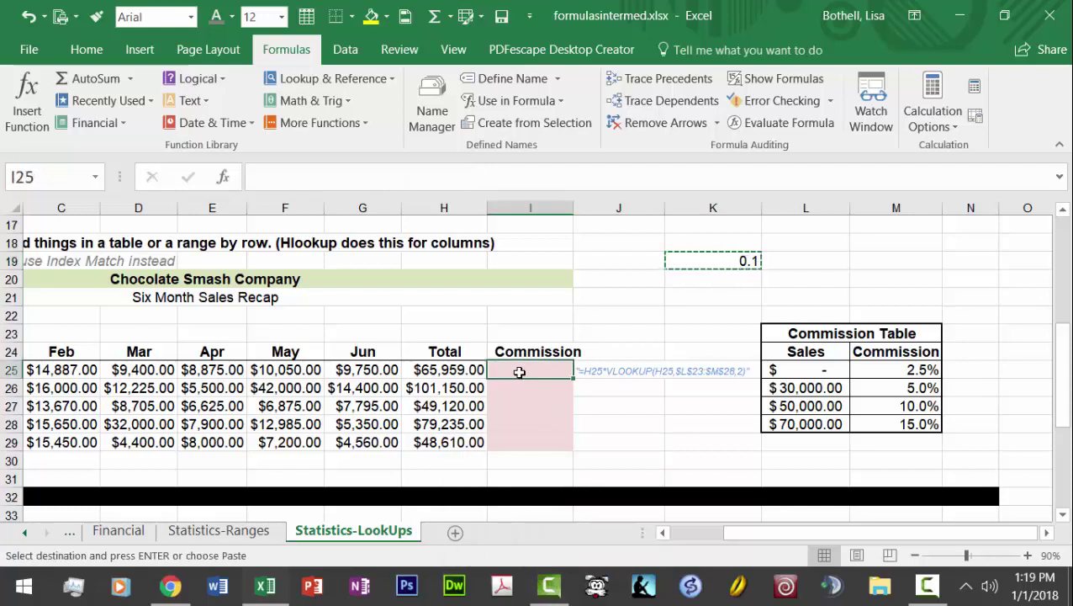
key(ctrl+v)
key(Delete)
Review the K19, H25 and J25 formulas, then start a new function in I25
click(704, 265)
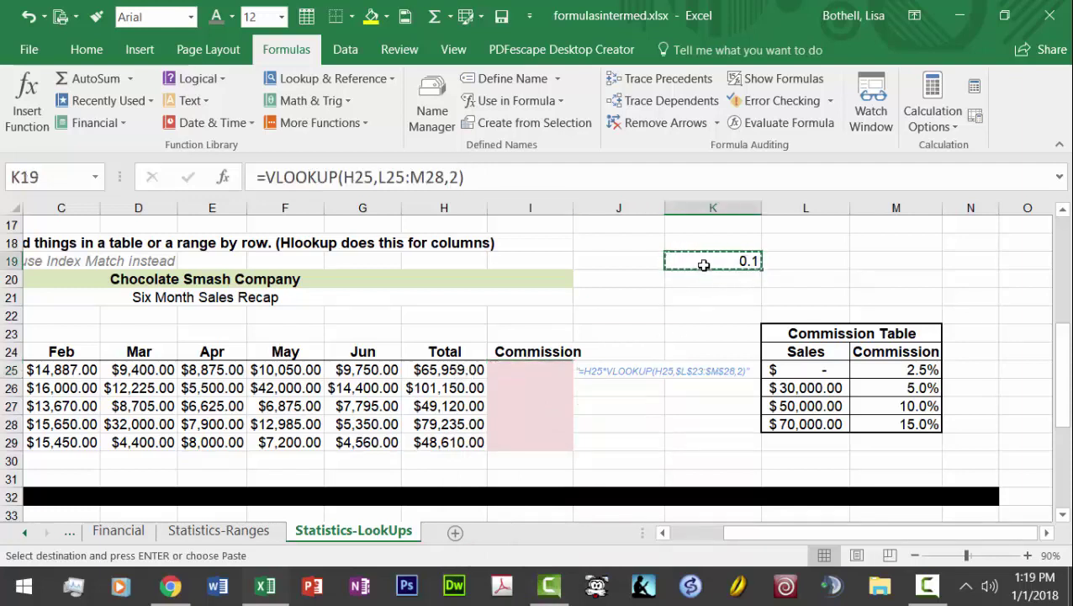
click(452, 375)
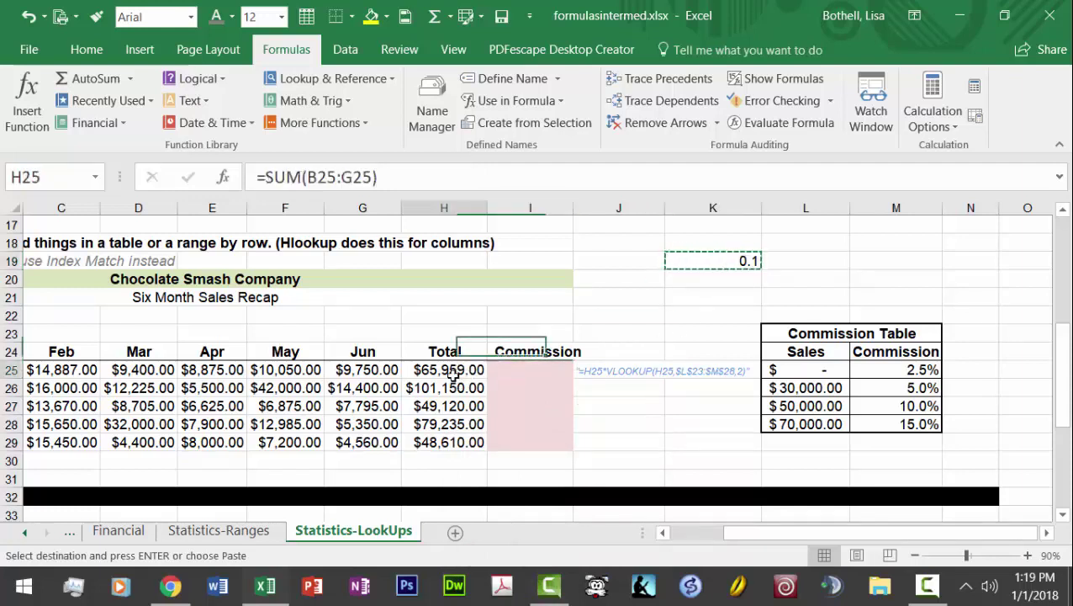
click(521, 374)
click(369, 481)
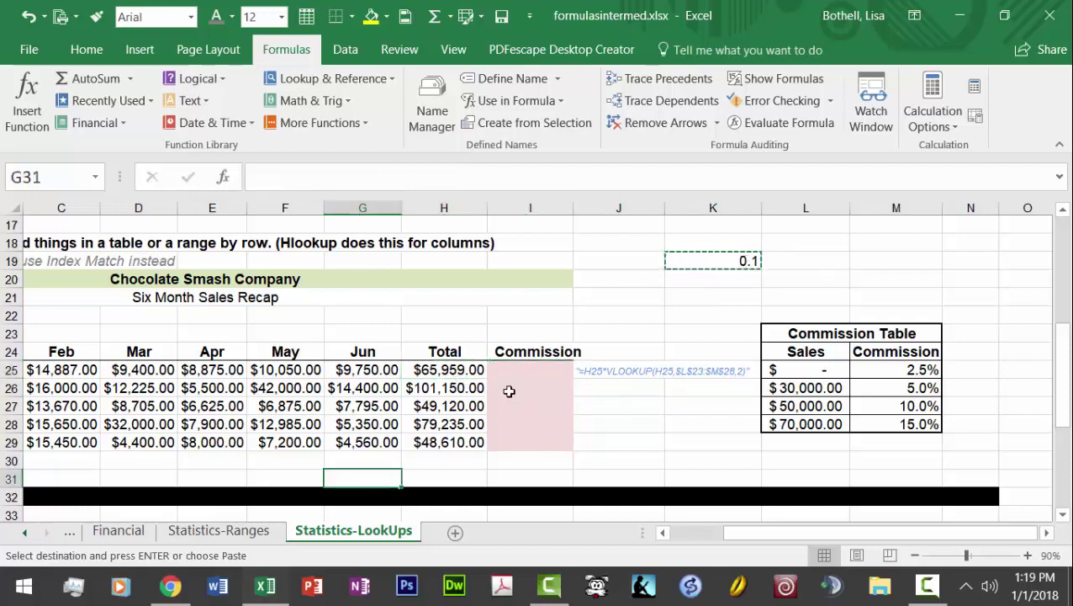
double_click(734, 267)
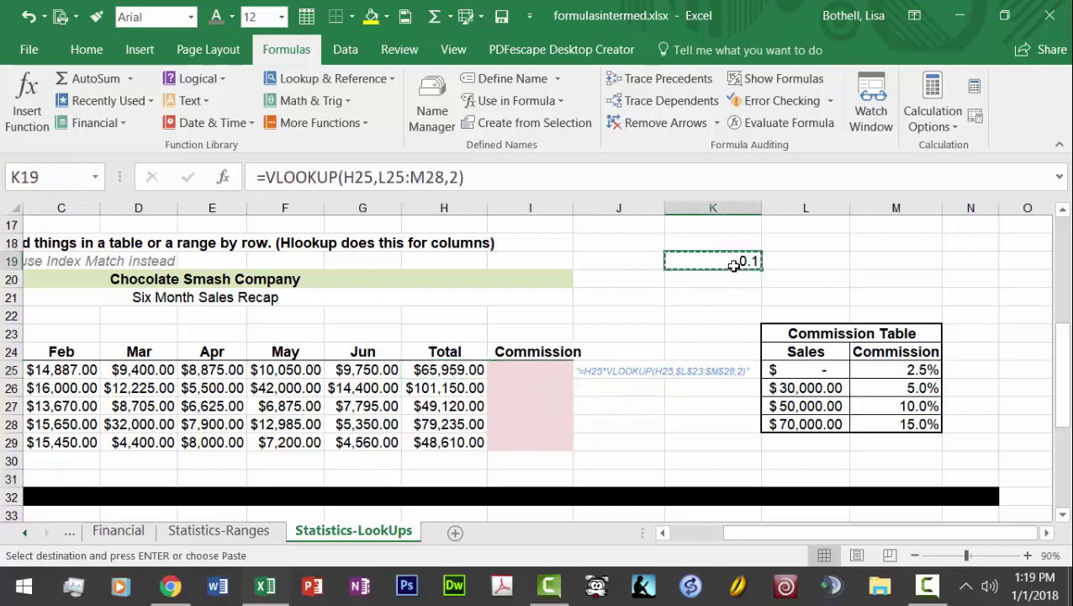
key(Escape)
key(ctrl+c)
click(678, 317)
click(611, 370)
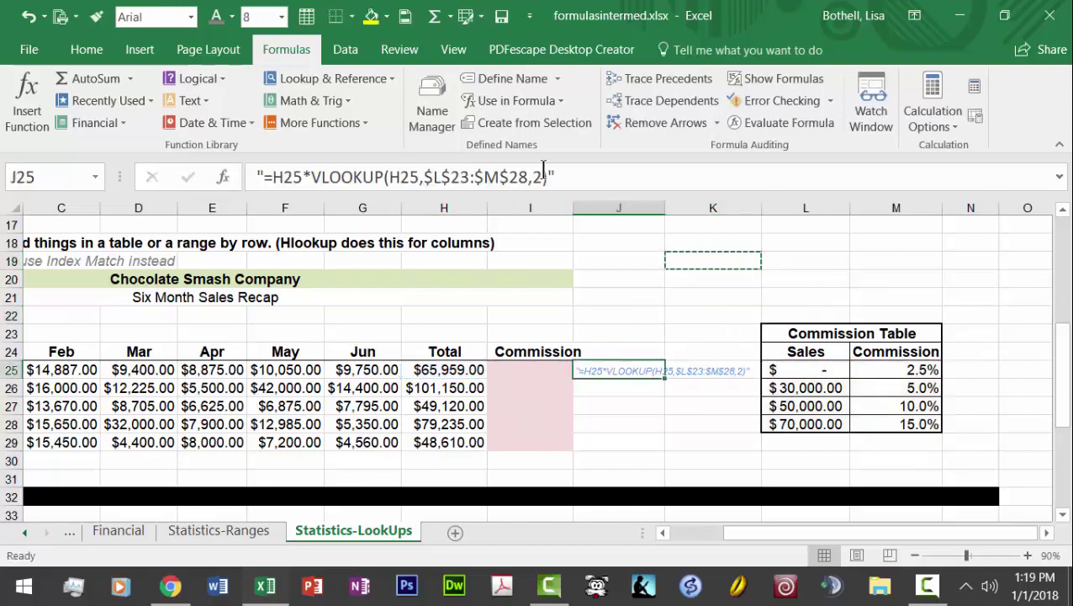
click(542, 387)
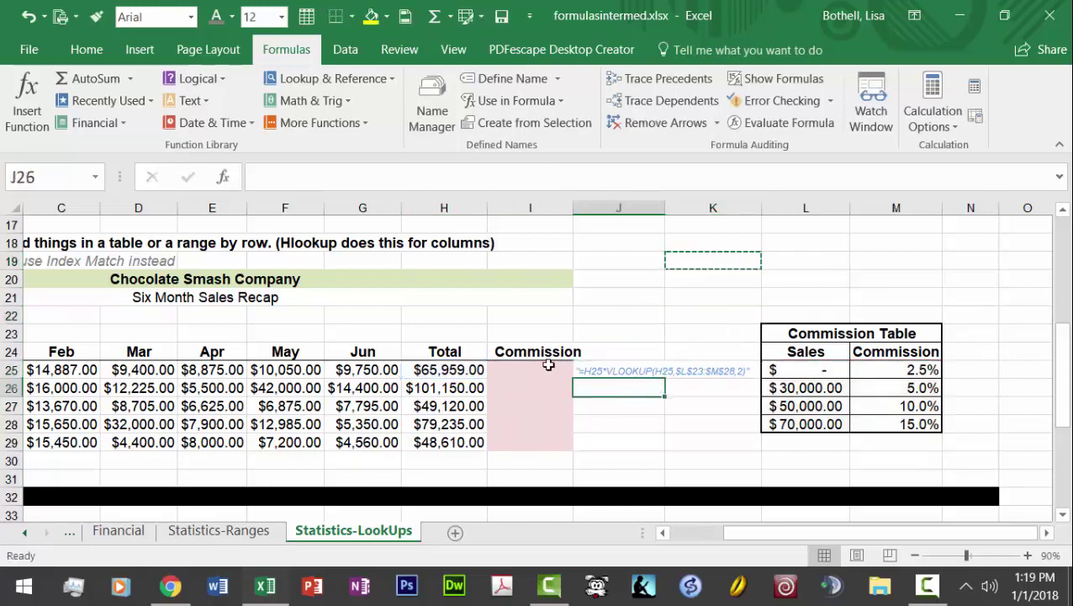
click(545, 370)
click(25, 97)
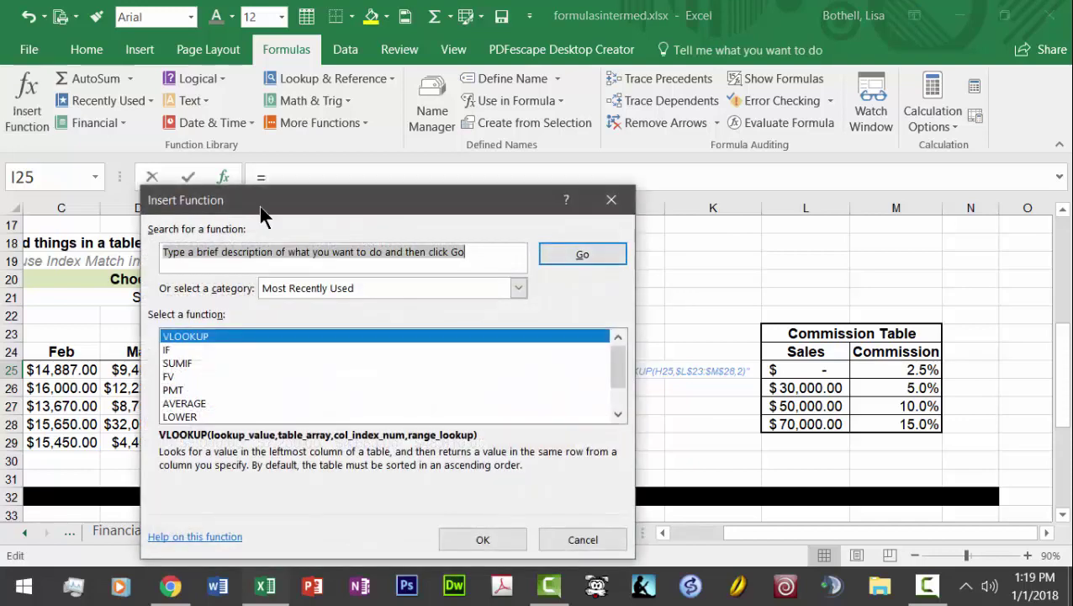
Build =VLOOKUP(H25,L25:M28,2) in I25 through the Function Arguments dialog
text(vlookup)
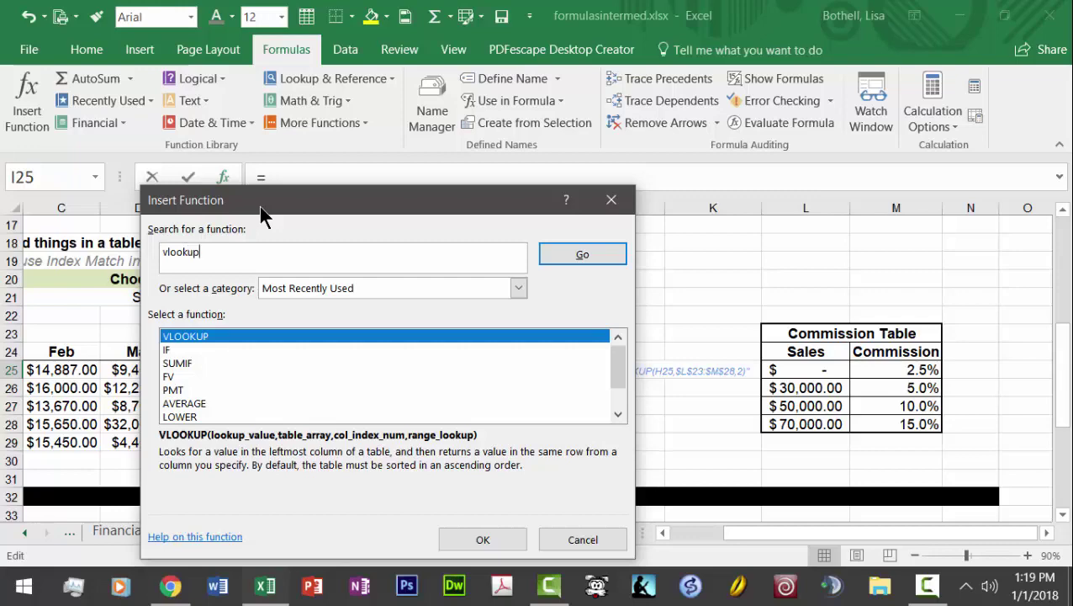
key(Return)
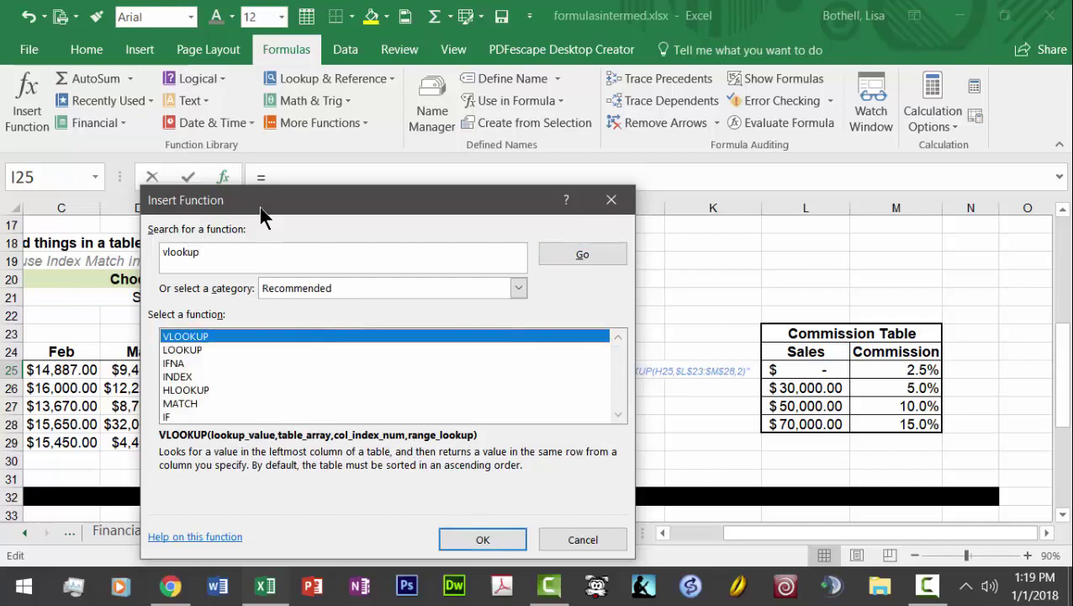
double_click(182, 336)
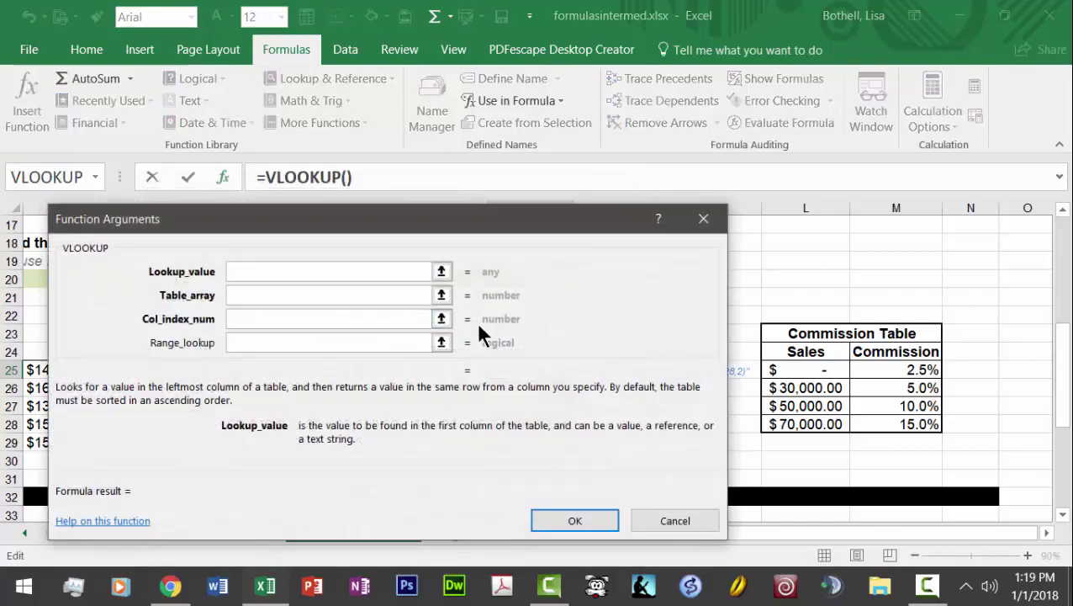
drag(411, 210, 476, 460)
click(442, 364)
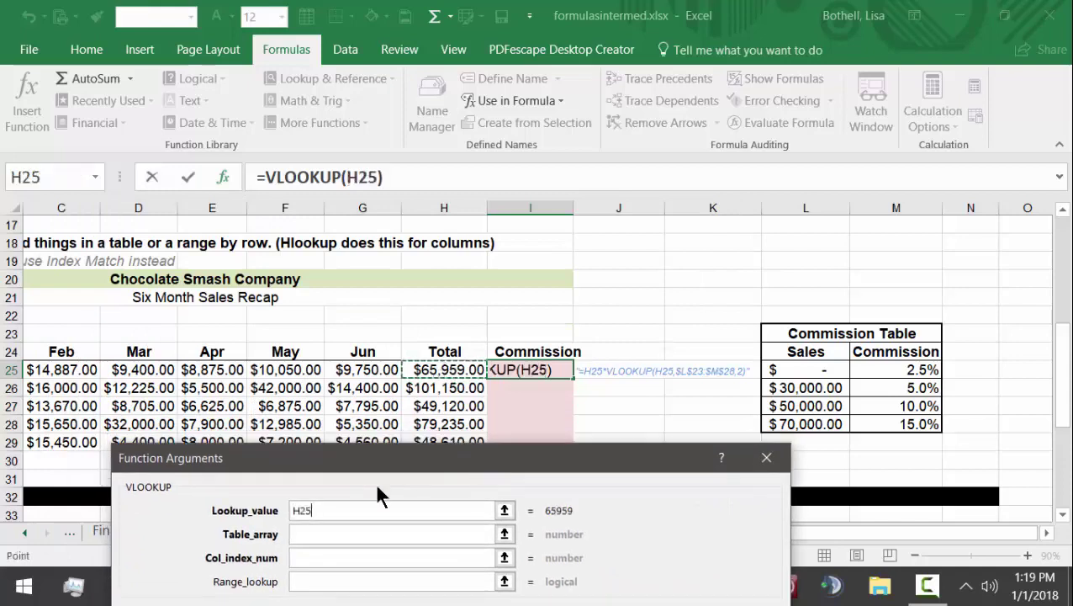
click(366, 533)
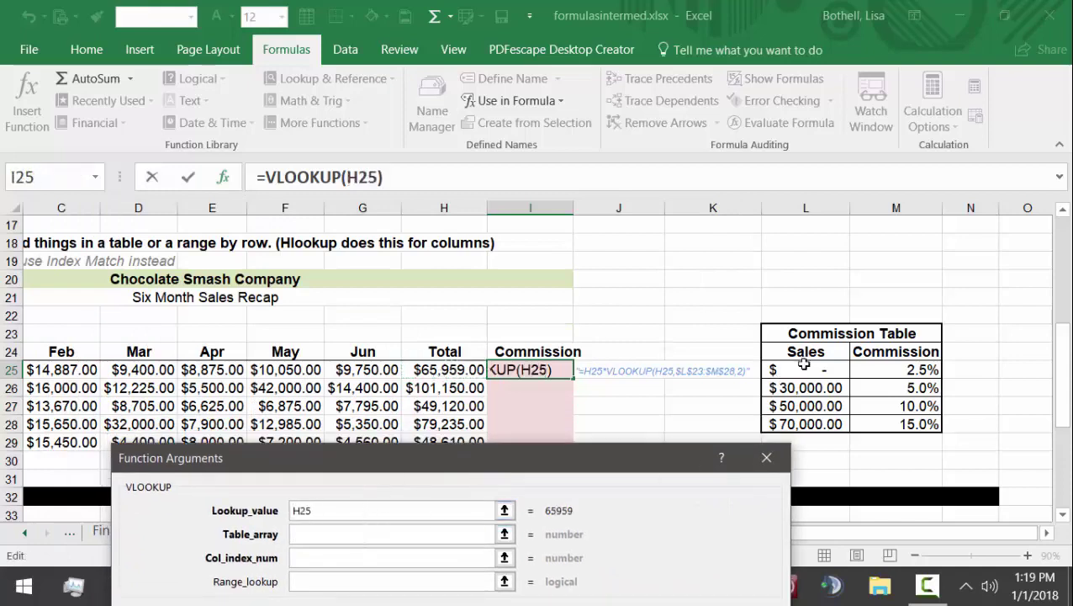
drag(803, 367, 893, 421)
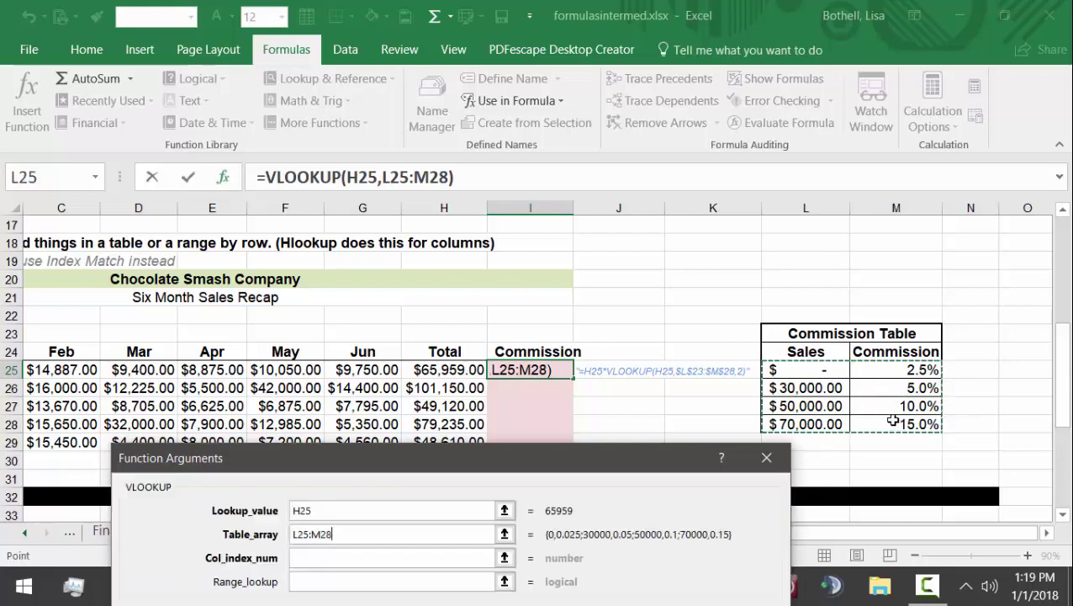
click(419, 557)
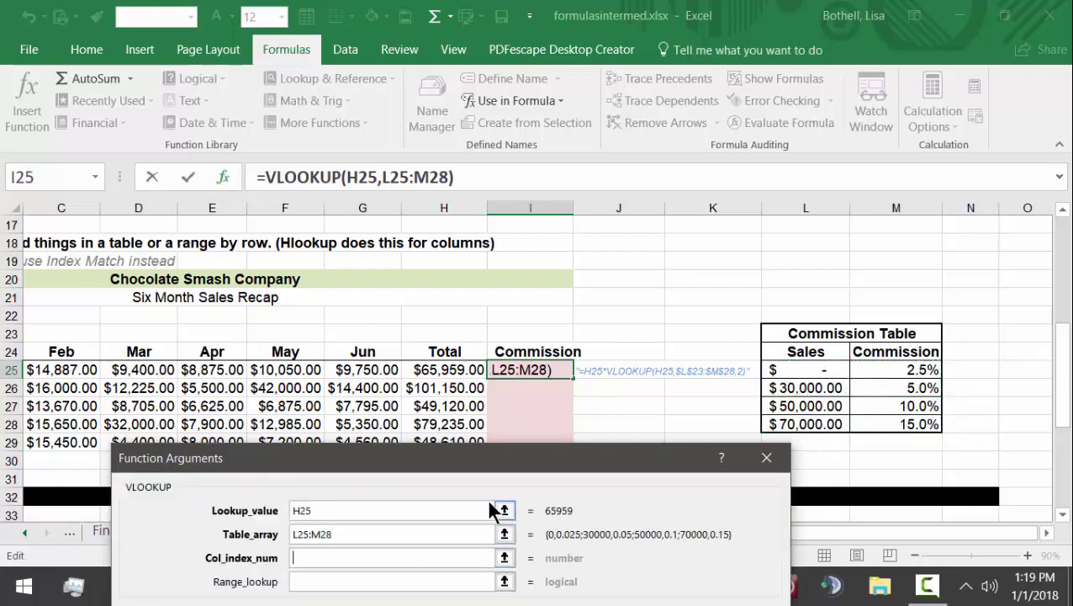
text(2)
key(Return)
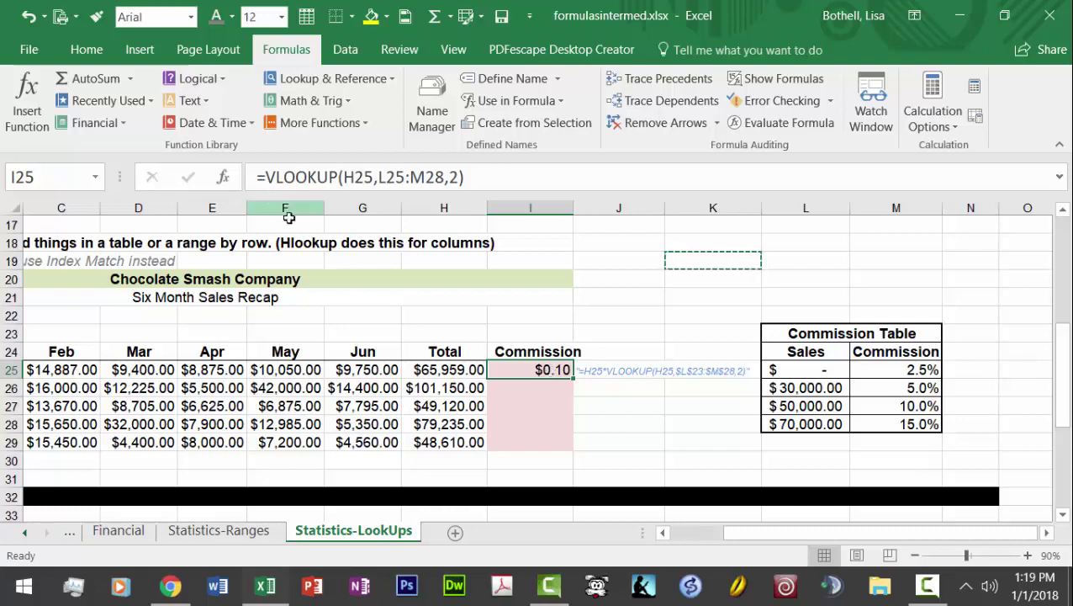
Edit I25 to =H25*VLOOKUP(H25,L25:M28,2), giving a $6,595.90 commission
click(264, 177)
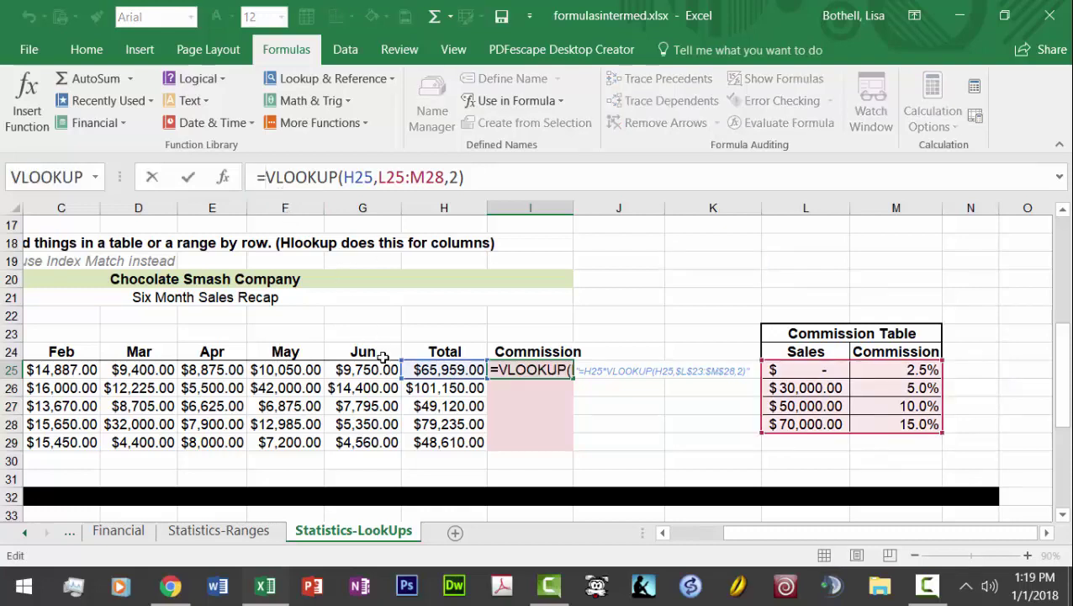
click(427, 374)
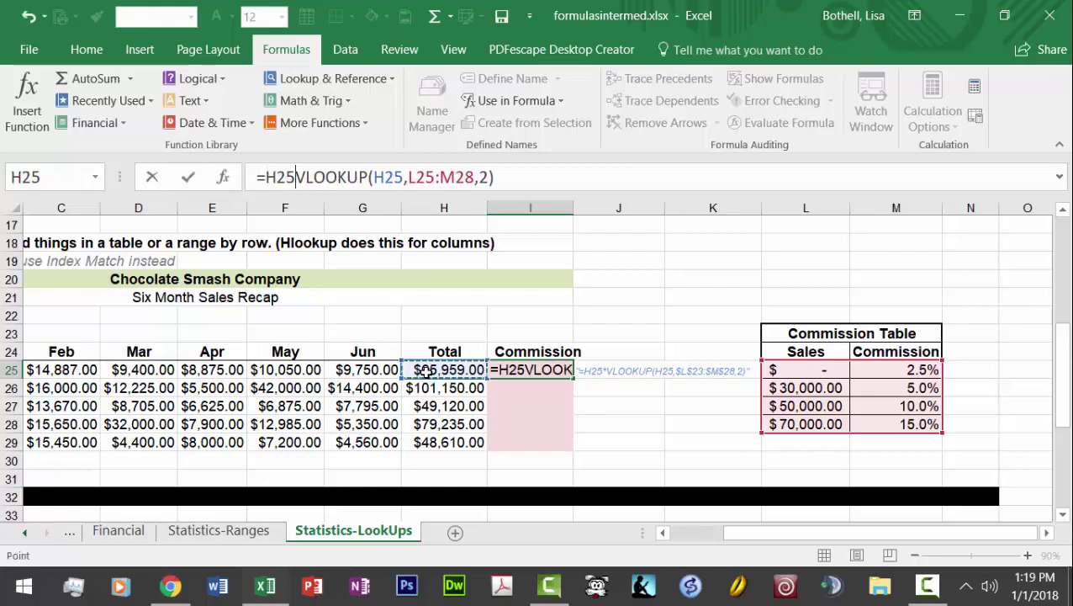
text(*)
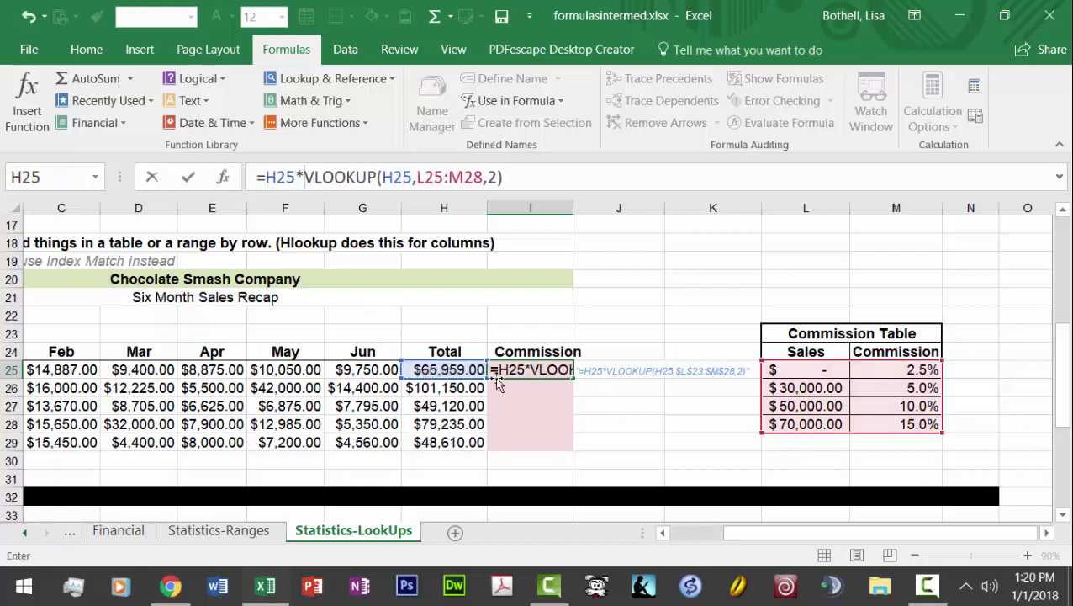
key(Return)
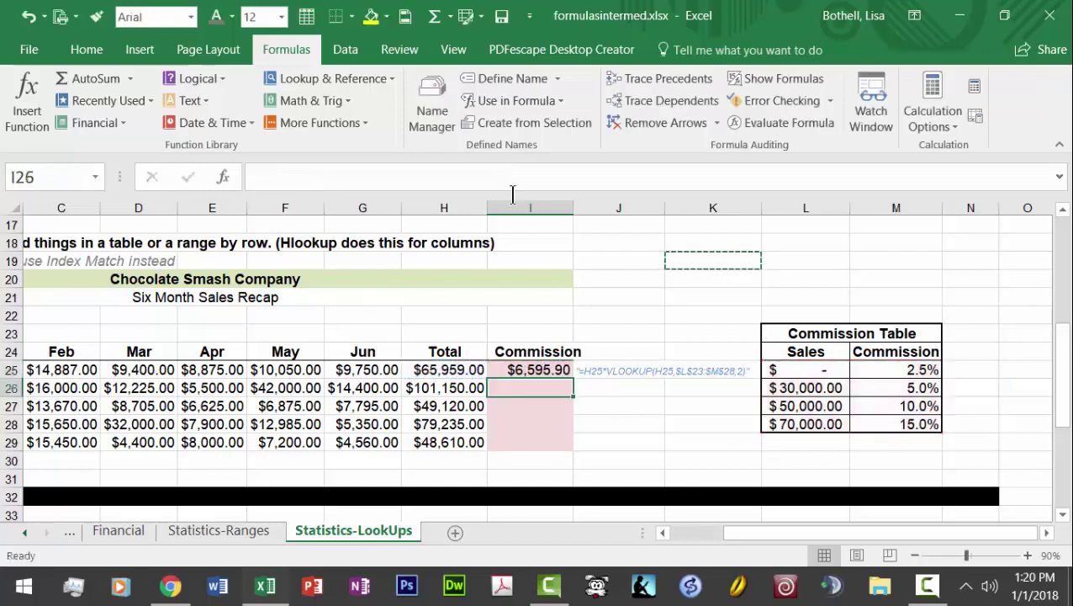
click(538, 370)
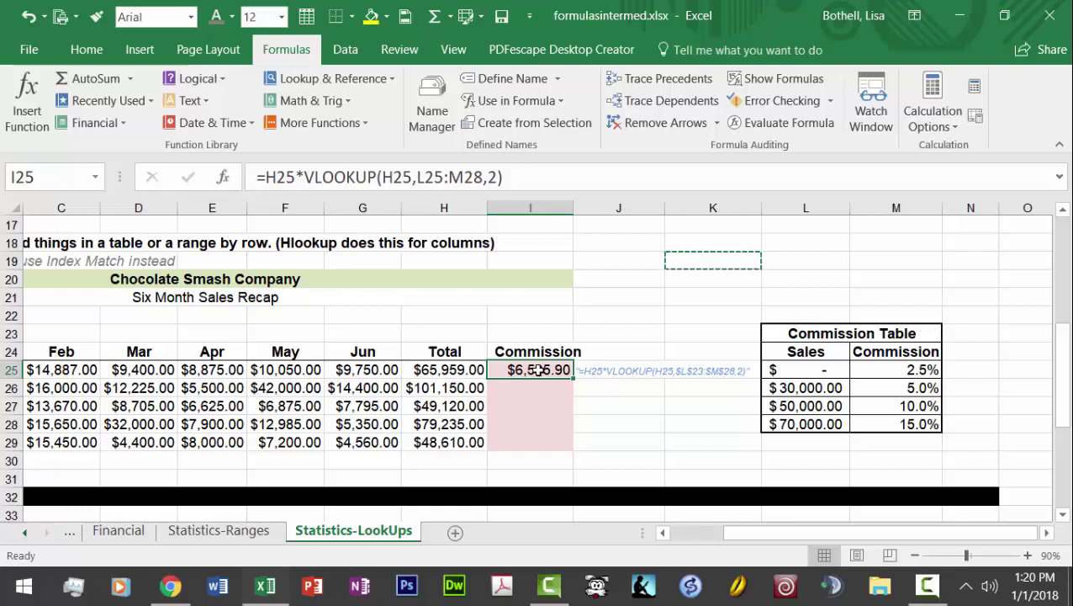
Copy I25's commission formula to I26 ($15,172.50), then highlight the table range in I25's formula
key(ctrl+c)
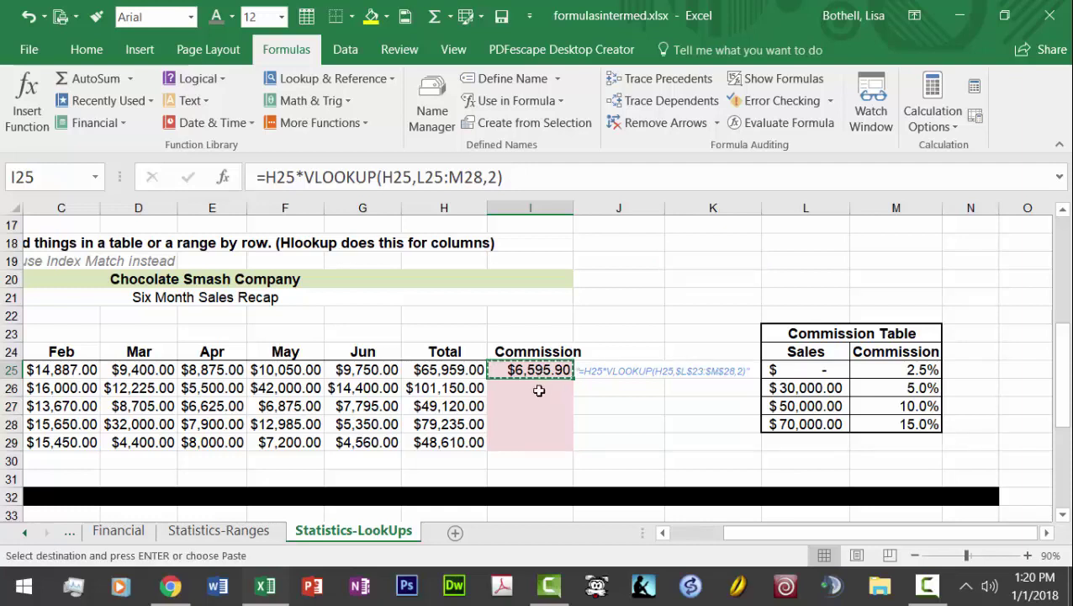
click(538, 390)
key(ctrl+v)
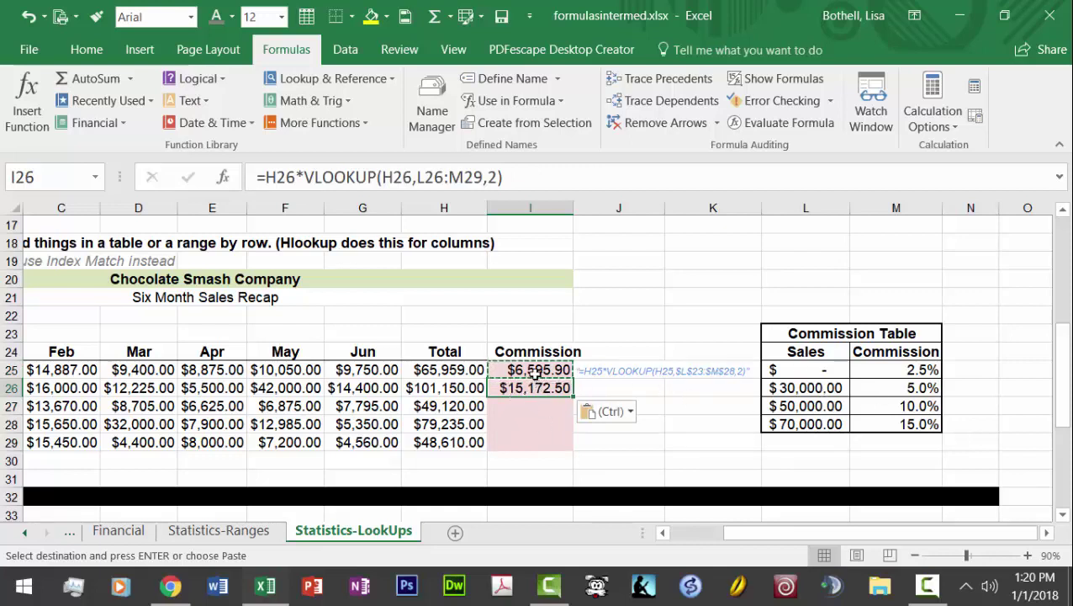
click(525, 370)
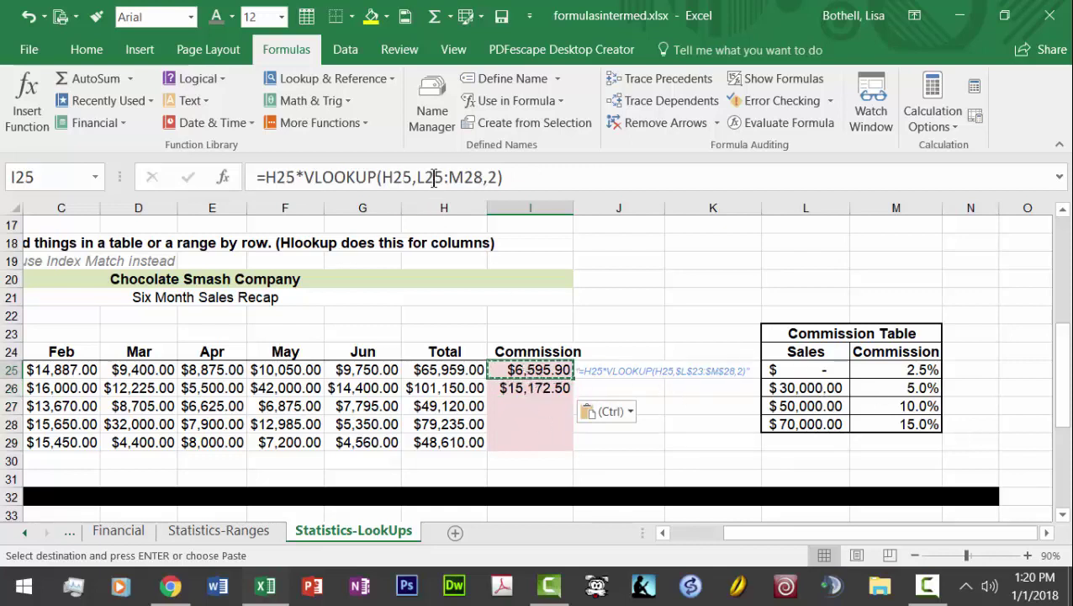
drag(415, 177, 482, 174)
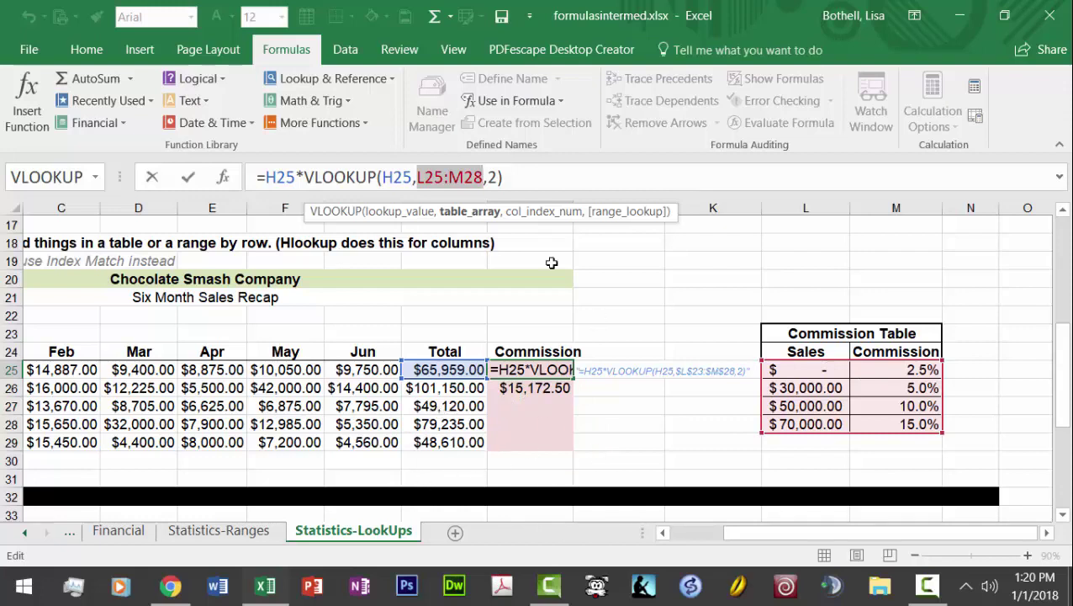
Make the table range absolute ($L$25:$M$28) in I25 and copy the formula to I26
key(F4)
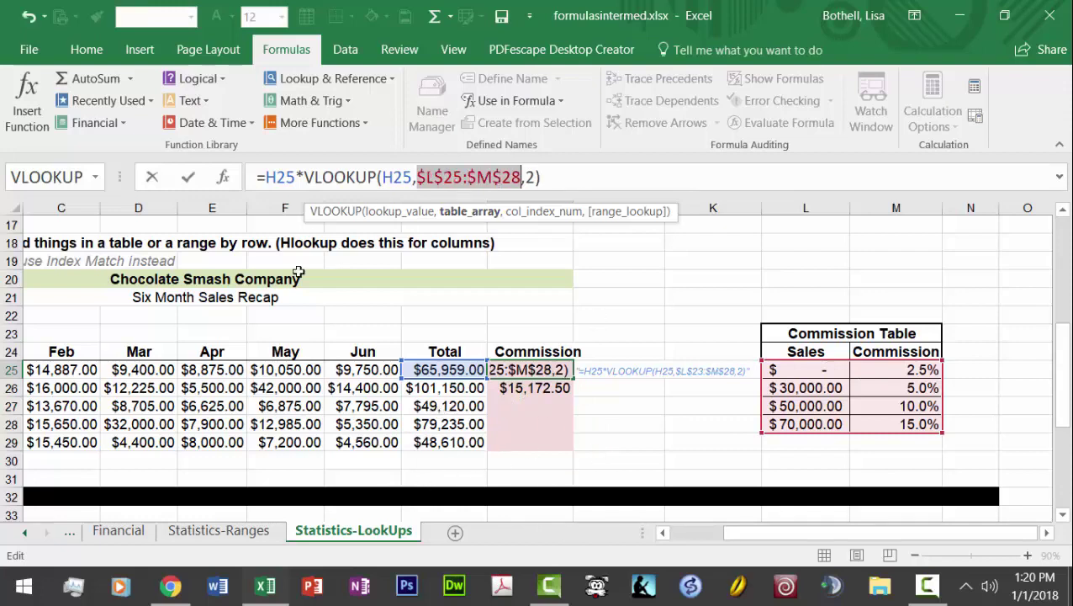
key(Return)
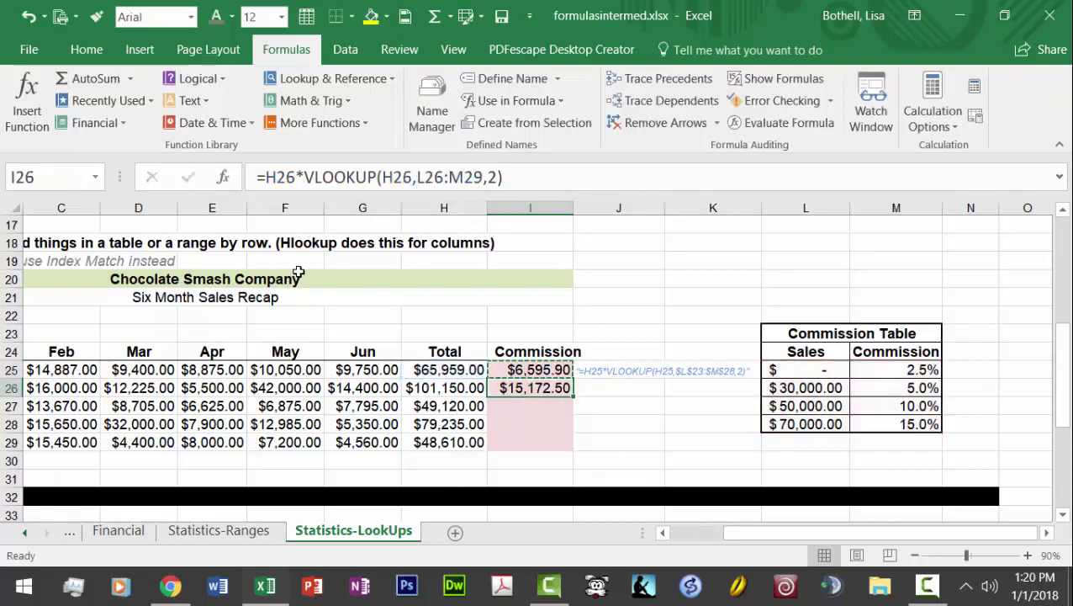
click(522, 370)
key(ctrl+c)
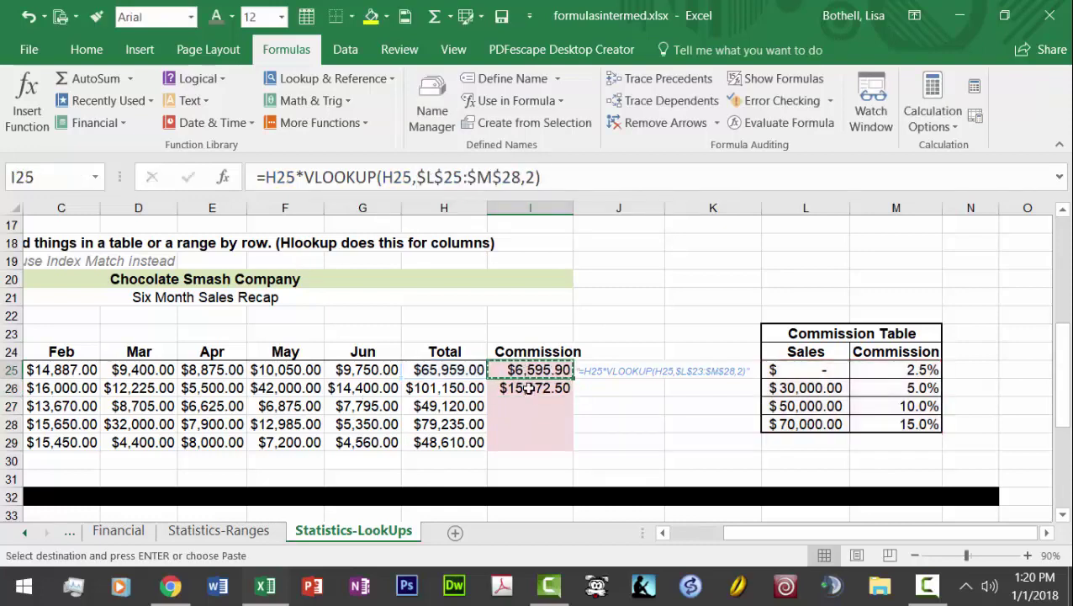
click(528, 387)
key(ctrl+v)
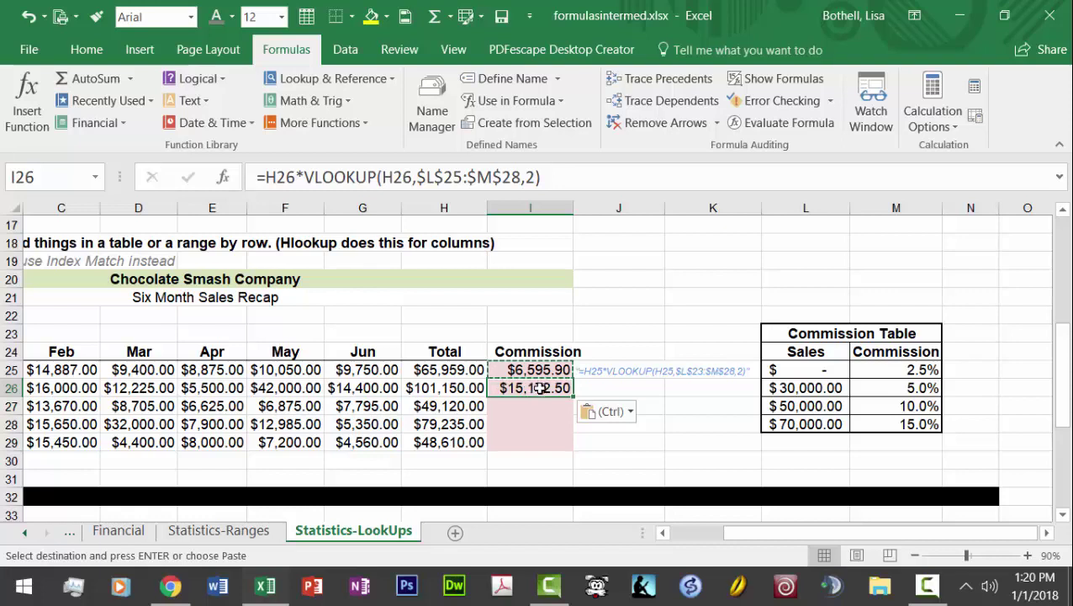
Fill I27:I29 with the formula ($2,456.00, $11,885.25, $2,430.50) and select L25:M28
key(ctrl+c)
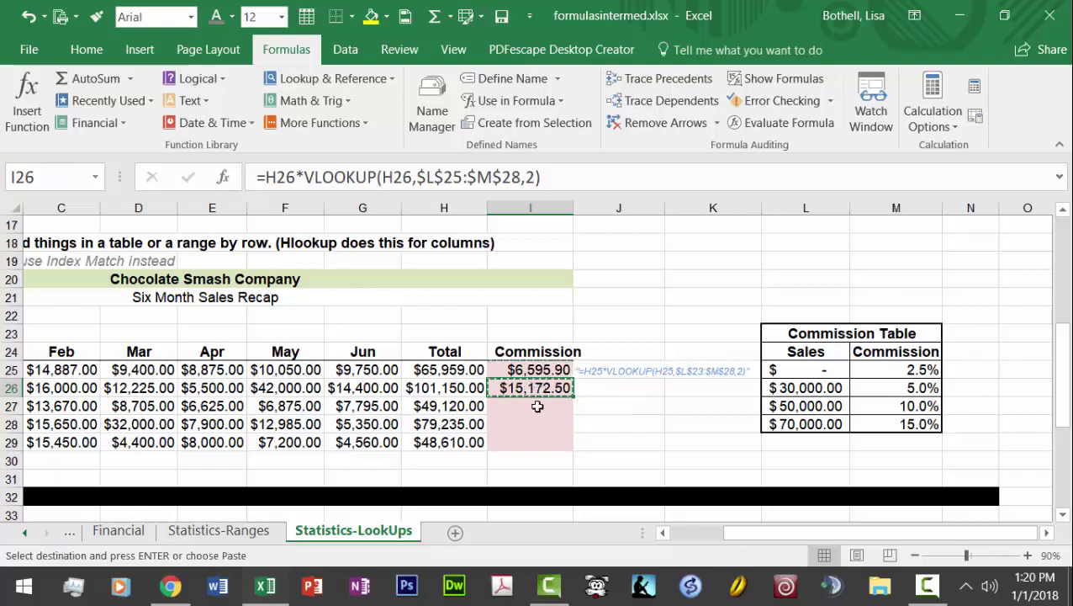
drag(537, 406, 536, 444)
key(ctrl+v)
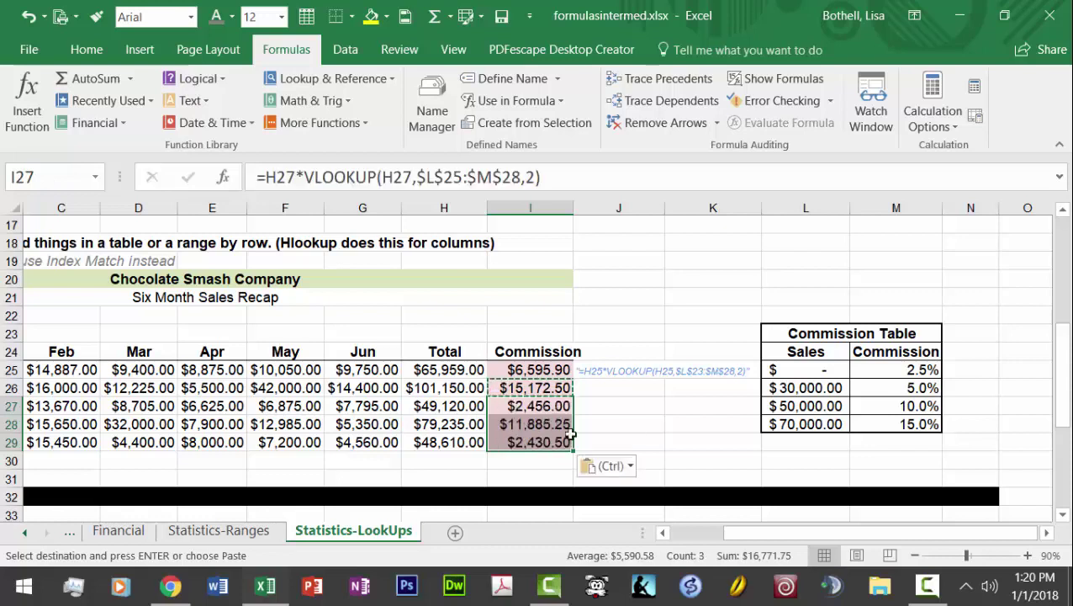
click(633, 426)
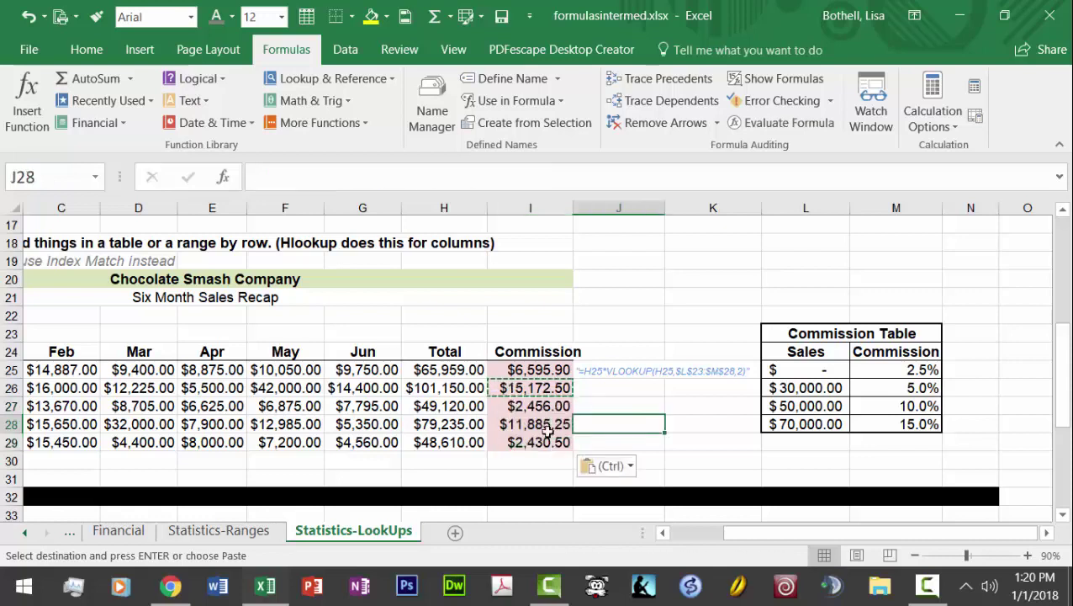
click(697, 394)
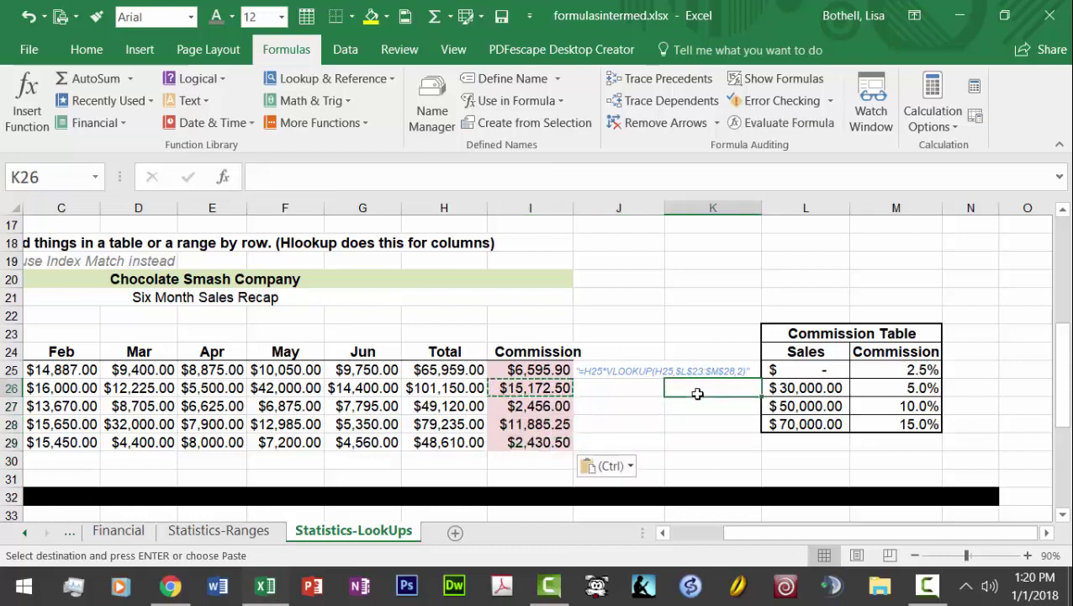
mouse_move(1065, 412)
mouse_down()
mouse_move(1066, 343)
mouse_move(1067, 452)
mouse_move(889, 450)
mouse_move(1062, 286)
mouse_move(1062, 402)
mouse_up()
drag(792, 334, 896, 387)
Name the range L25:M28 'Commission' using the Name Box
click(73, 176)
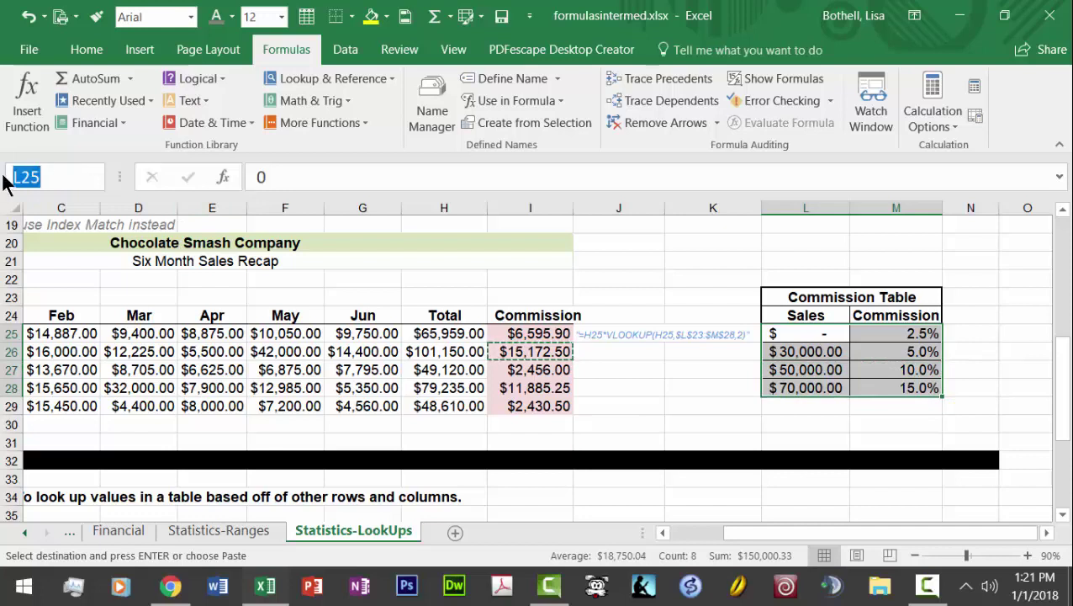
text(c)
text(mission)
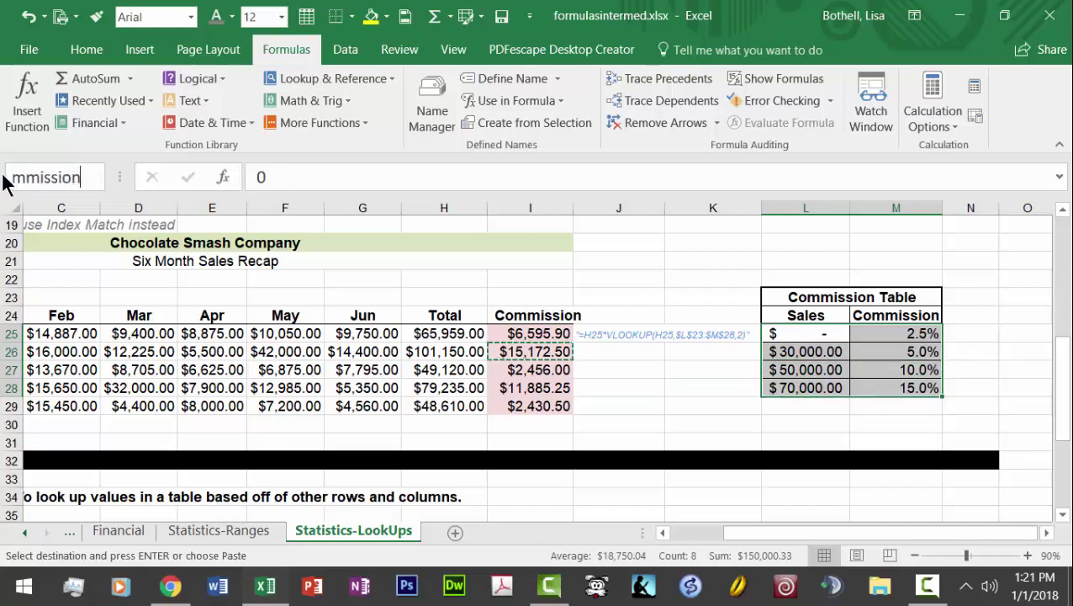
key(Return)
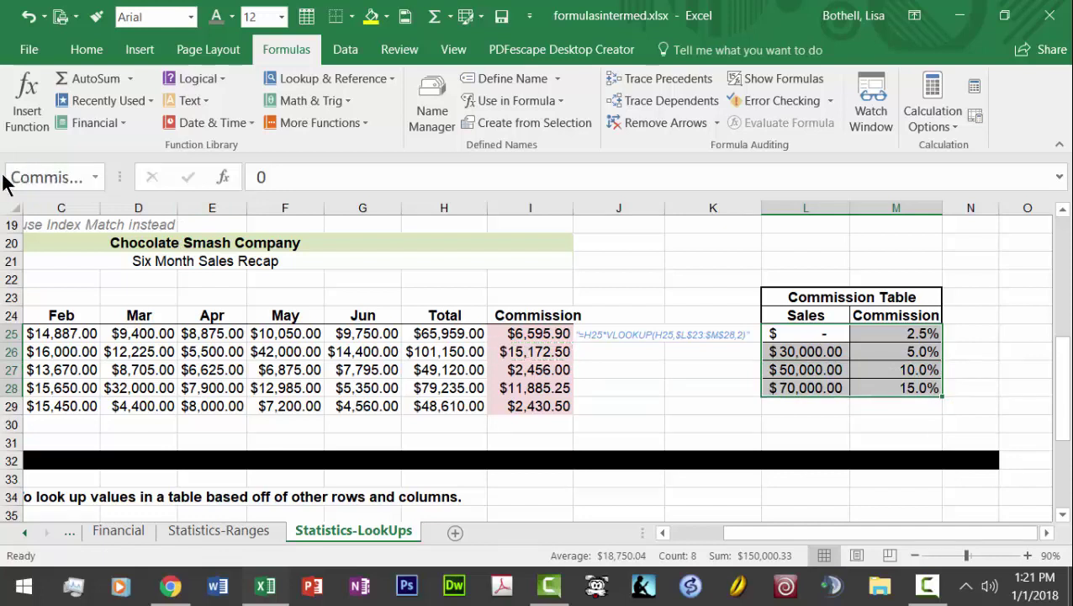
Change I25 to =H25*VLOOKUP(H25,Commission,2) and copy it
click(521, 334)
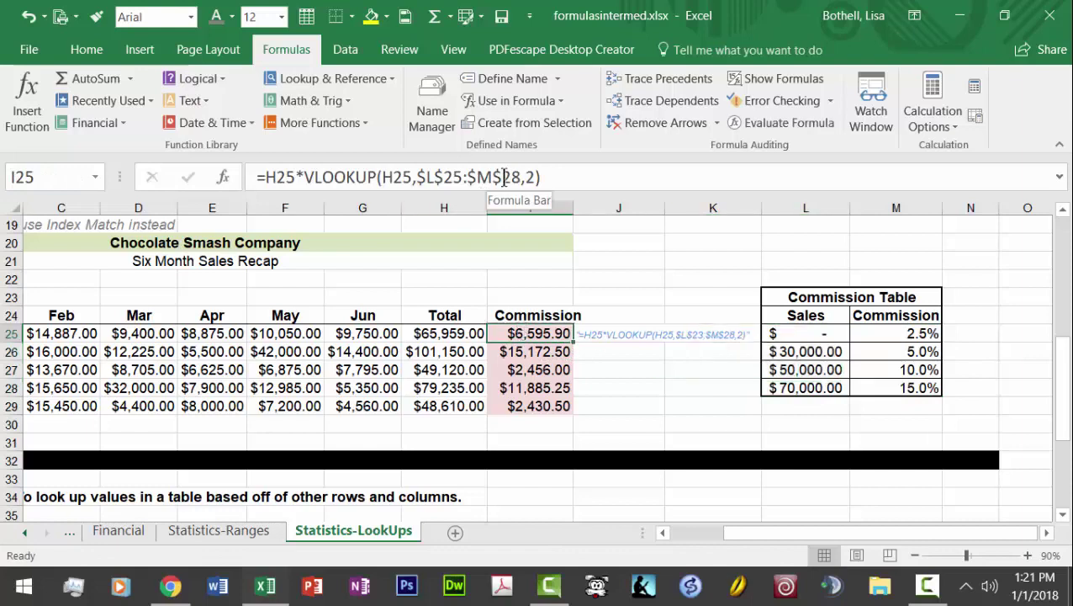
drag(519, 177, 417, 177)
text(Commissio)
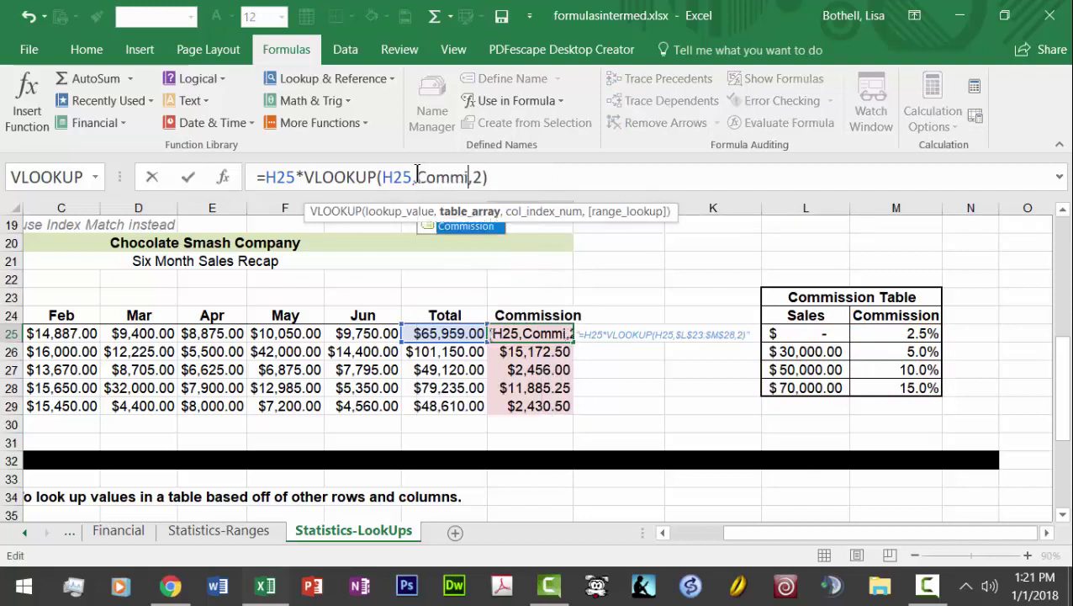
text(n)
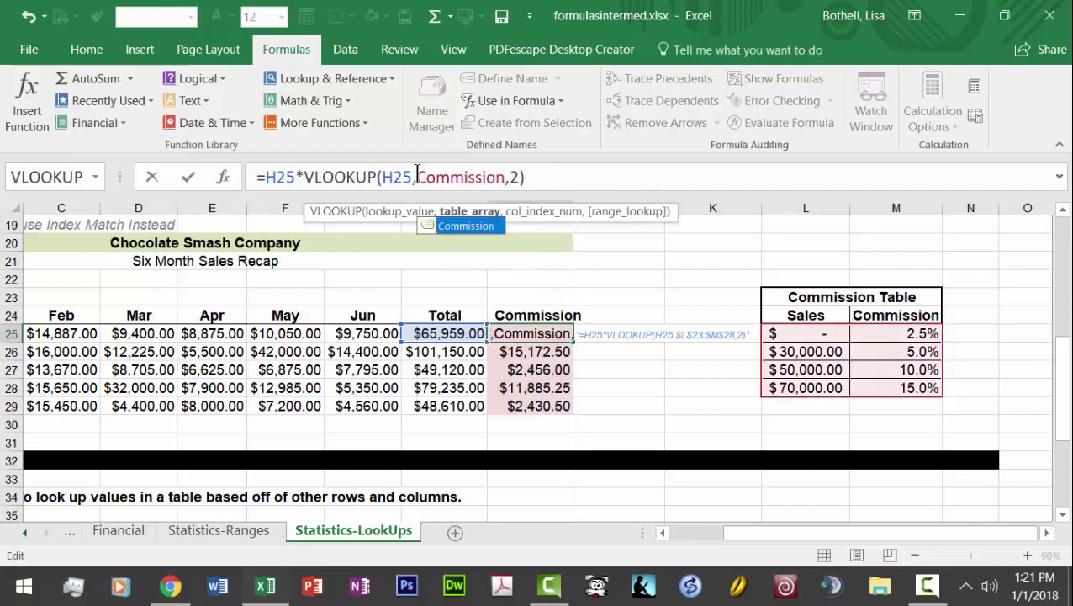
key(Return)
click(545, 333)
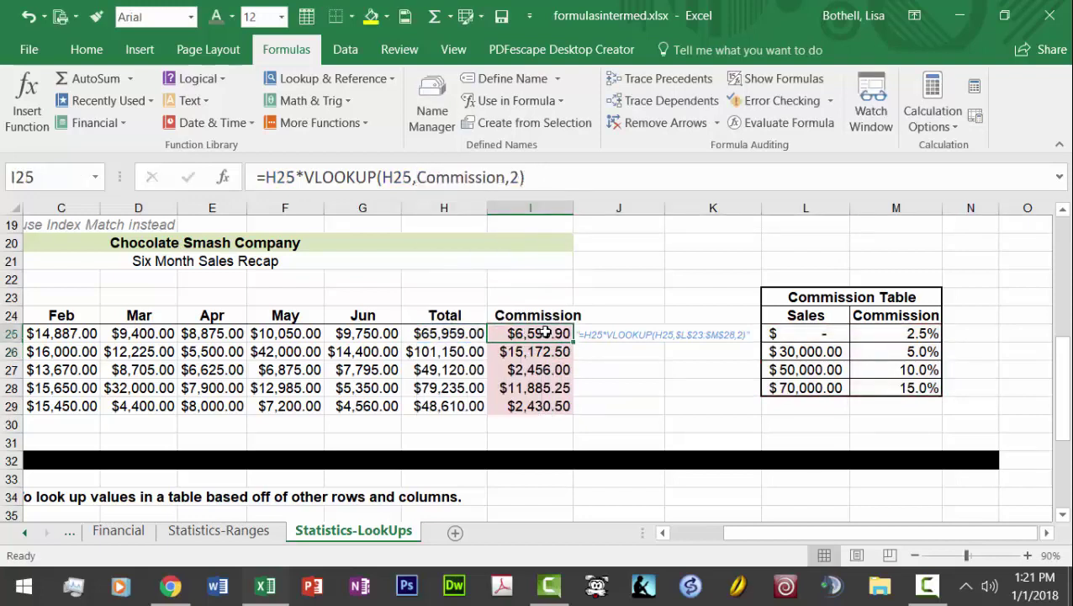
key(ctrl+c)
Paste the Commission-based formula into I26:I29
drag(546, 352, 556, 407)
key(ctrl+v)
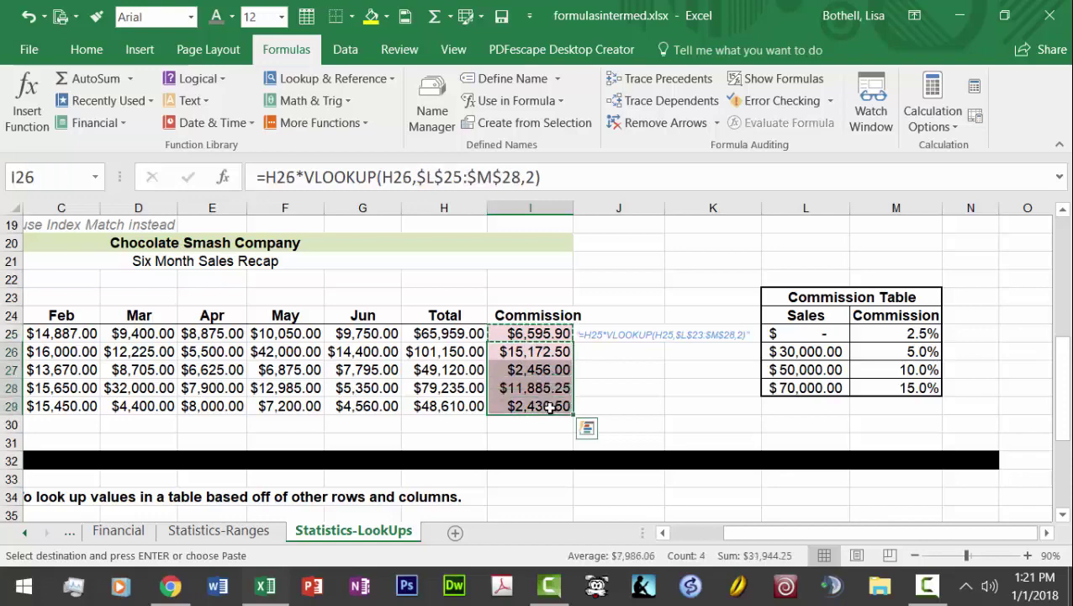
click(668, 375)
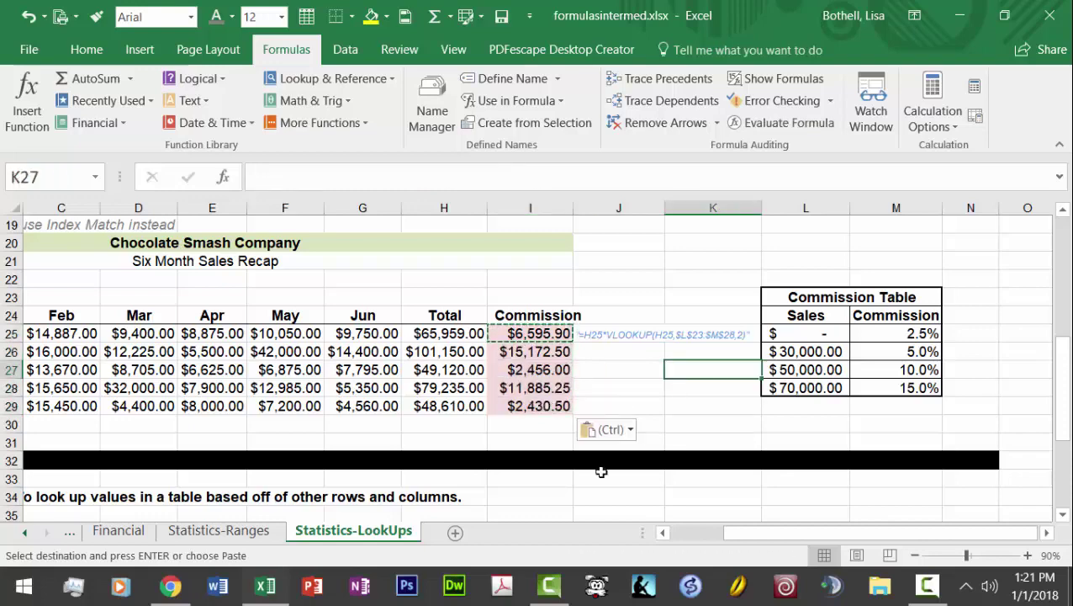
mouse_move(1065, 395)
mouse_down()
mouse_move(1070, 459)
mouse_move(1066, 394)
mouse_up()
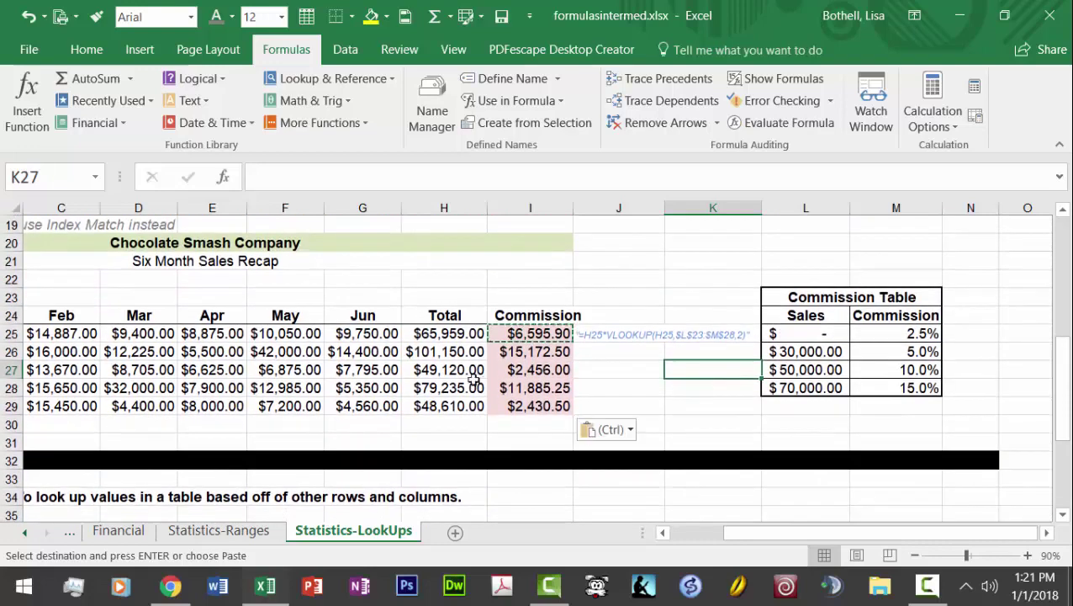
Review the SUM totals, highlighting the May sales, Total column H25:H29 and Jun sales G25:G29
click(450, 334)
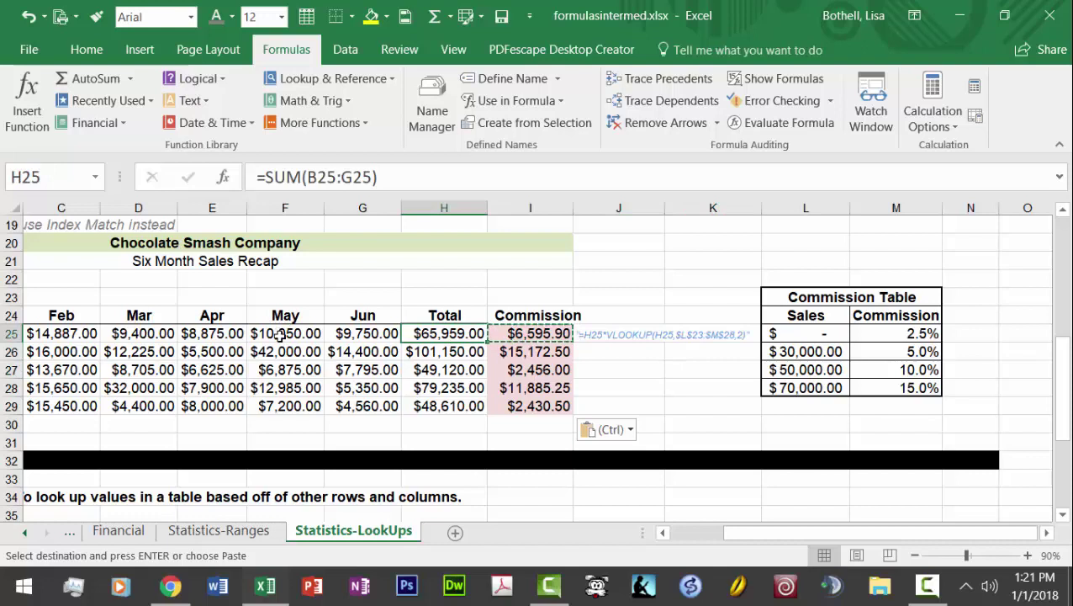
drag(286, 317, 290, 406)
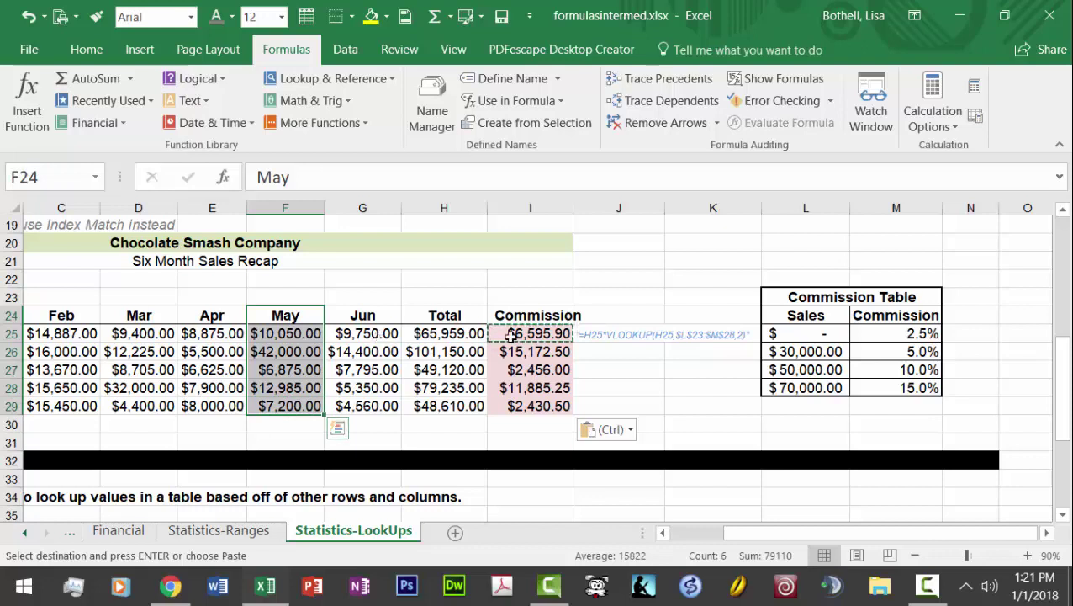
drag(285, 334, 290, 402)
click(459, 338)
drag(459, 338, 455, 406)
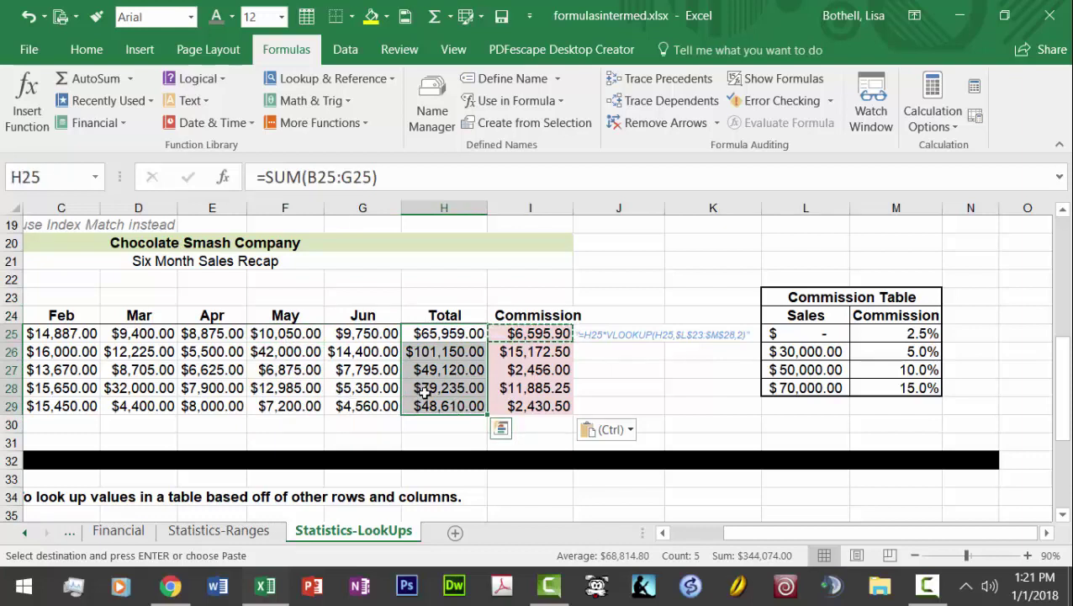
click(627, 394)
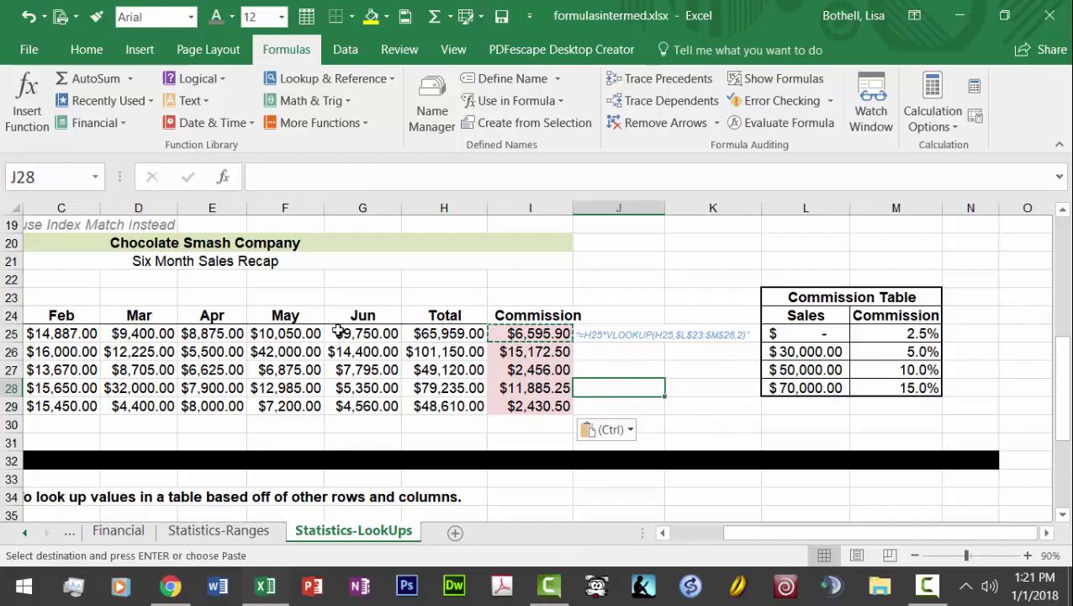
drag(373, 333, 370, 402)
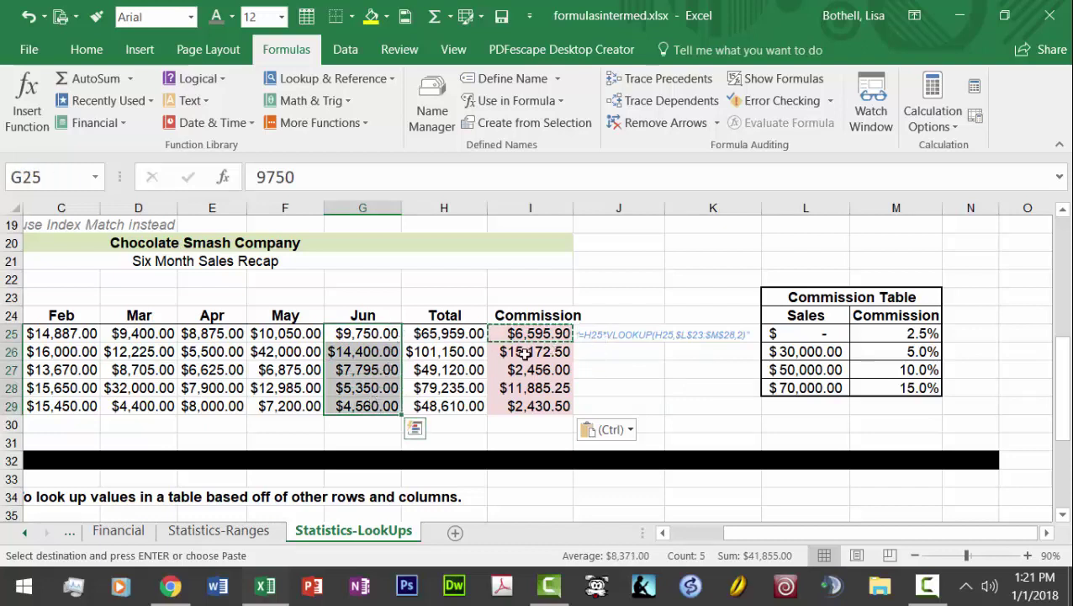
drag(392, 336, 392, 406)
Scroll to the INDEX MATCH section and review the sales data, Name cell K40 and Month label L39
click(606, 357)
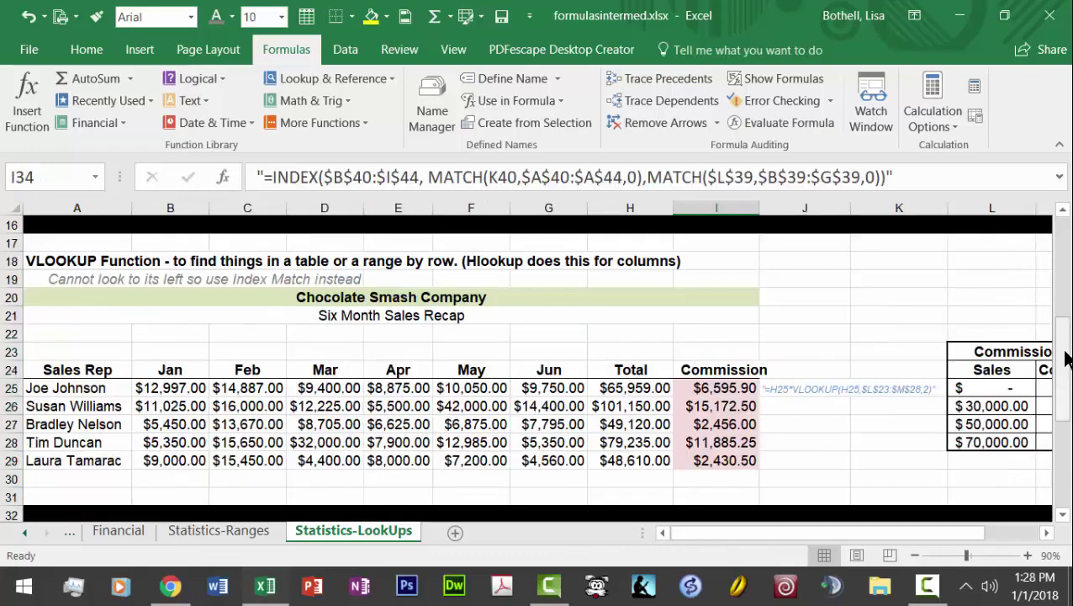
drag(1065, 359, 1065, 476)
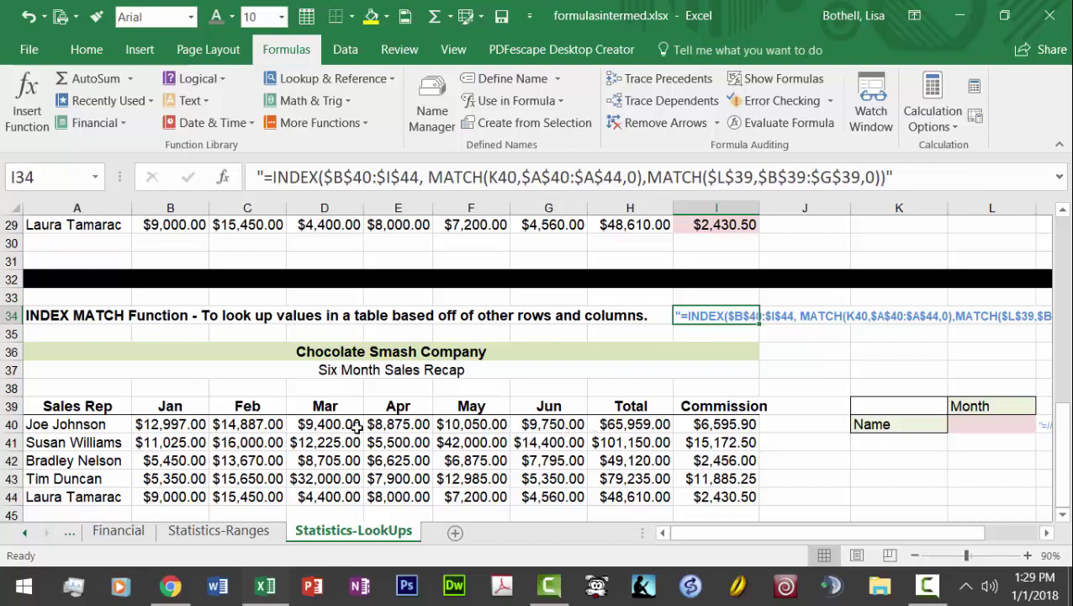
drag(168, 424, 642, 496)
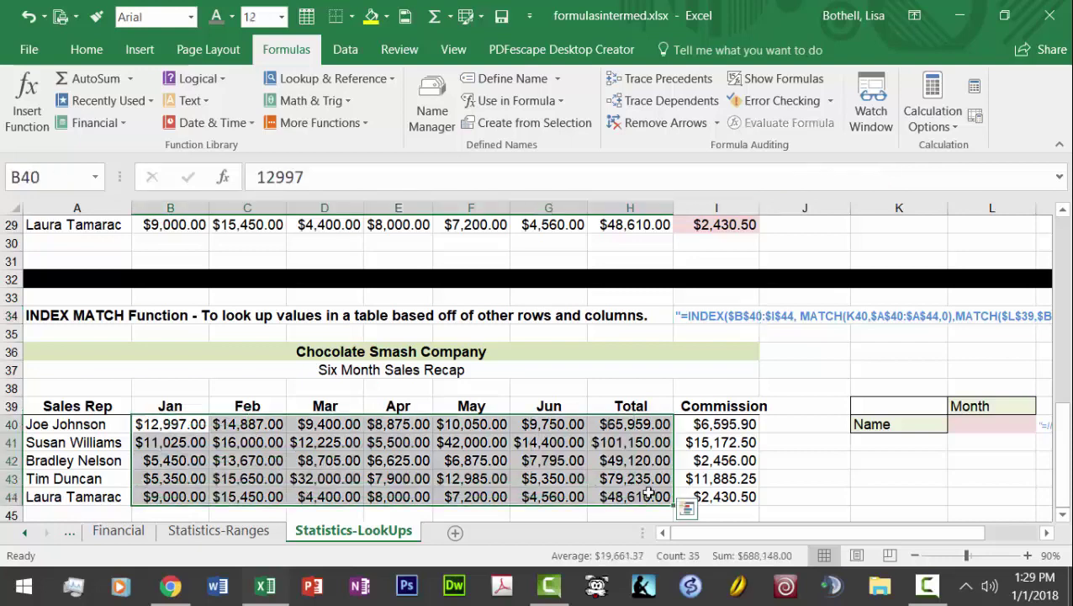
click(888, 427)
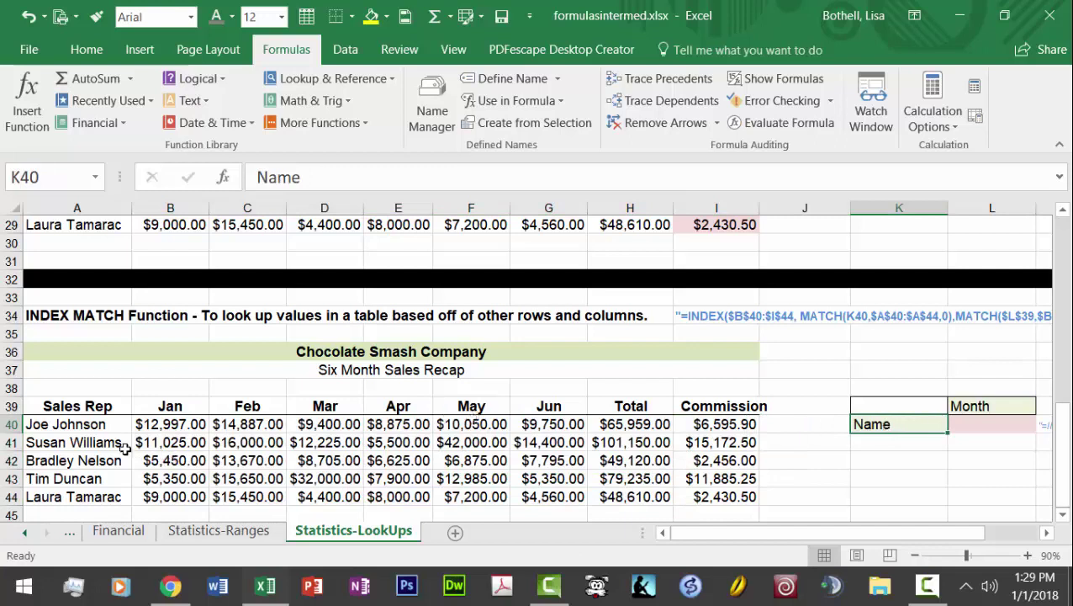
click(84, 425)
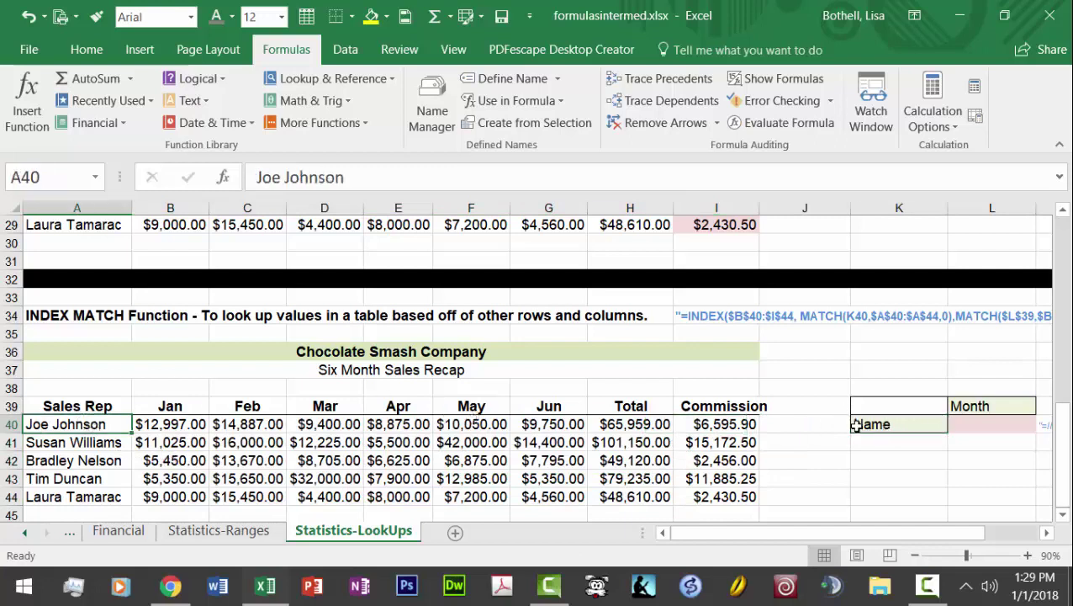
click(1011, 400)
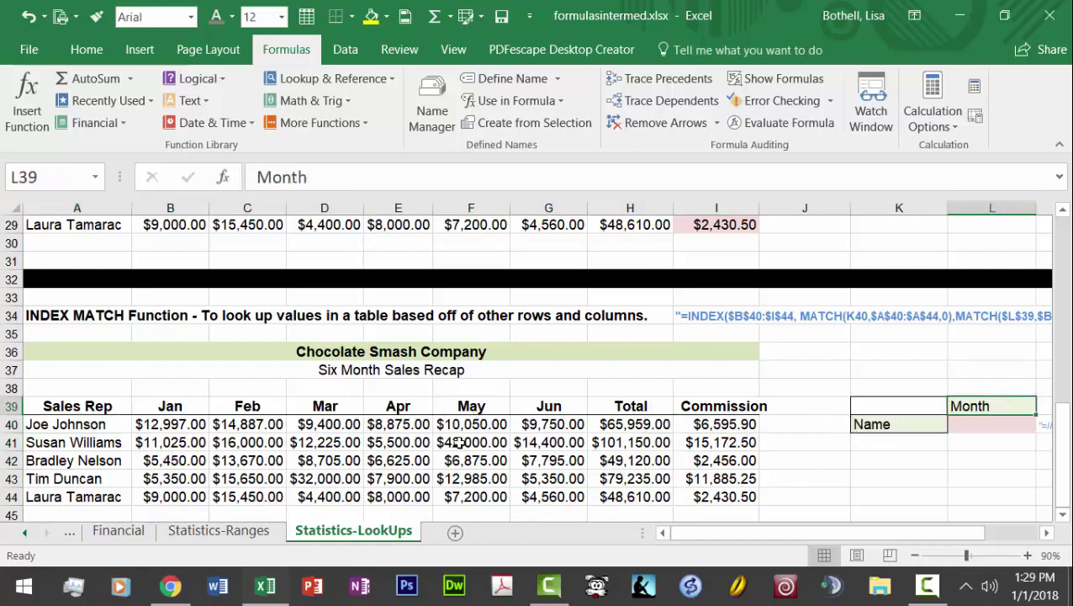
click(393, 407)
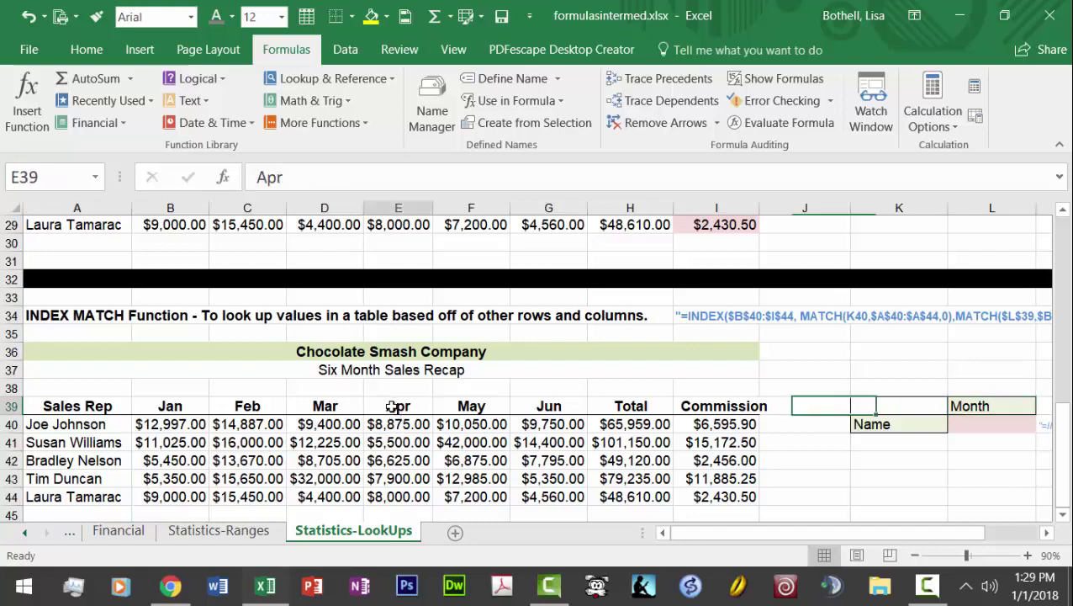
click(972, 424)
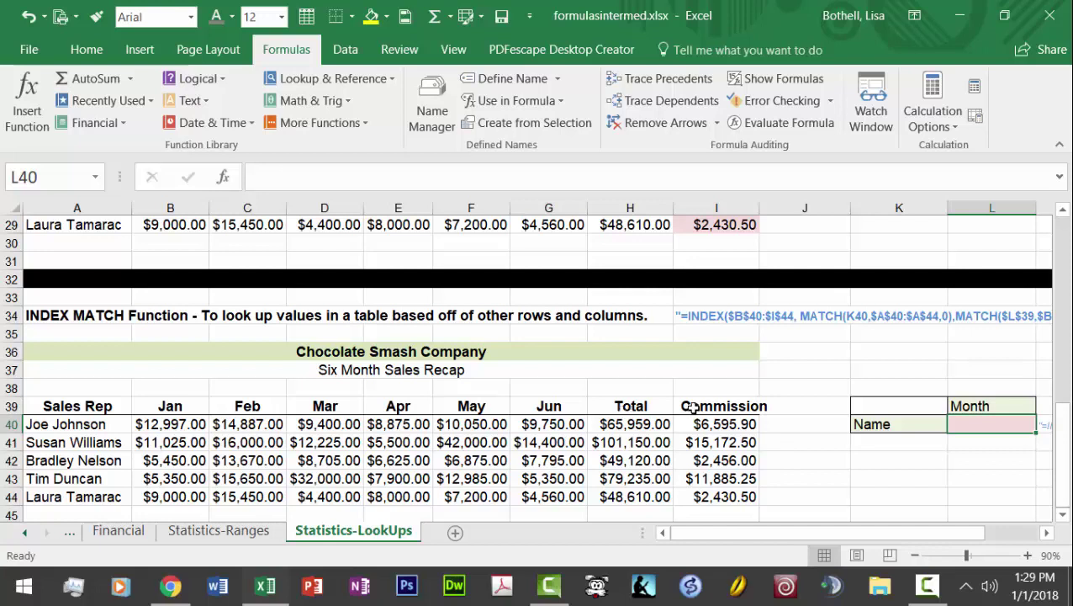
Highlight the sales B40:G44, rep names A40:A44 and month headers Jan–Jun, then select L40
drag(140, 424, 551, 497)
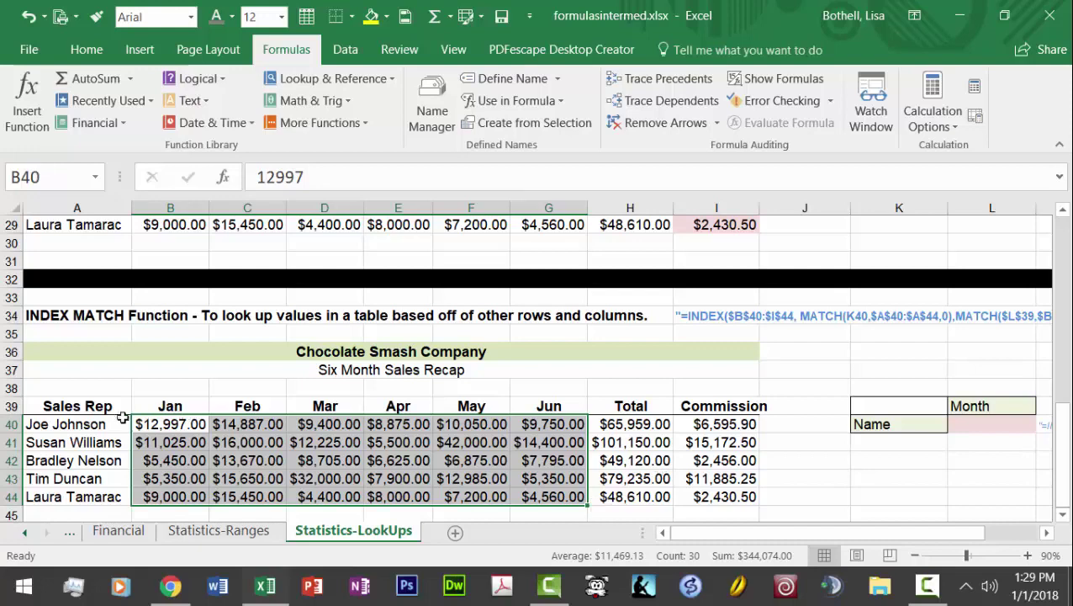
drag(116, 420, 113, 495)
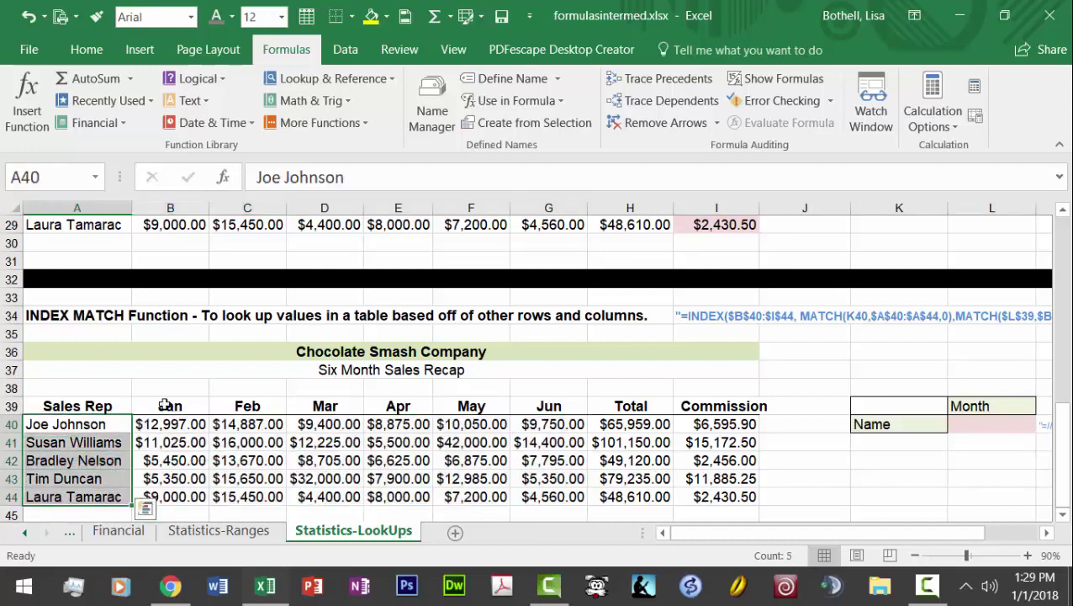
drag(164, 403, 842, 404)
click(841, 465)
click(894, 426)
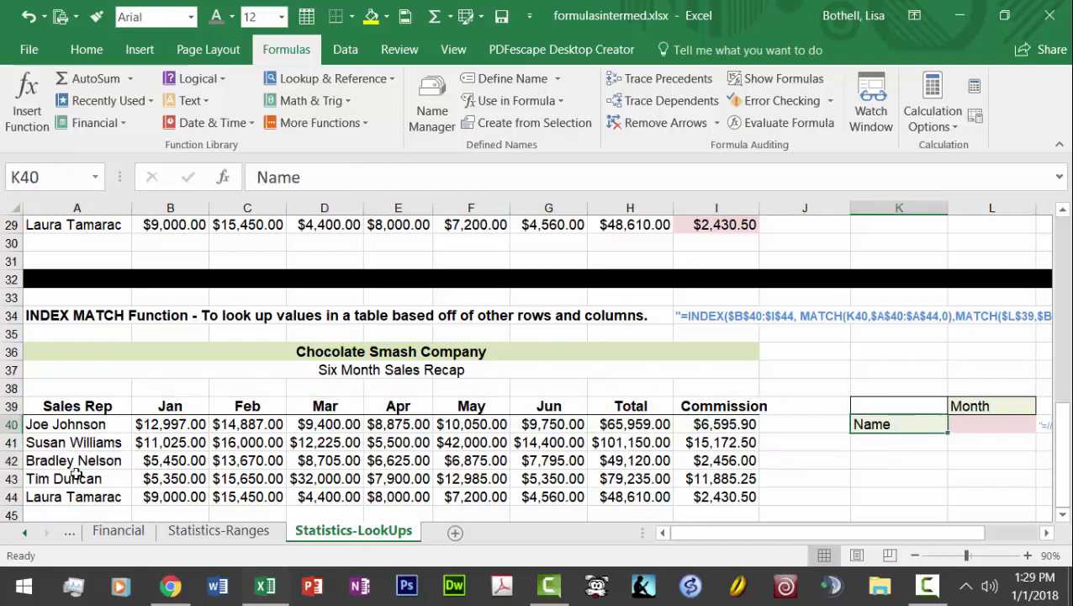
drag(115, 428, 103, 495)
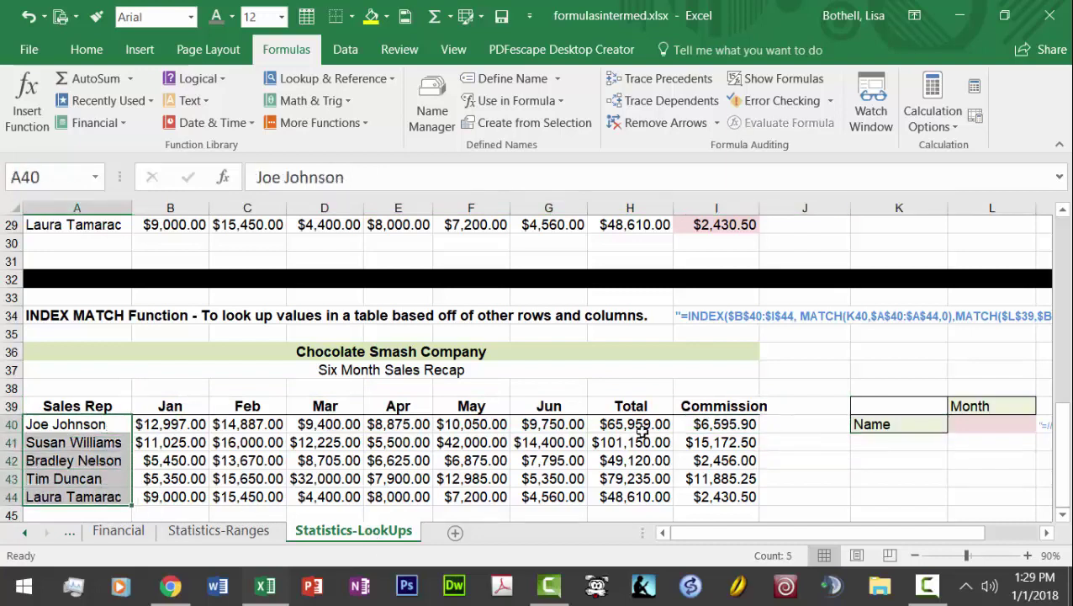
click(970, 407)
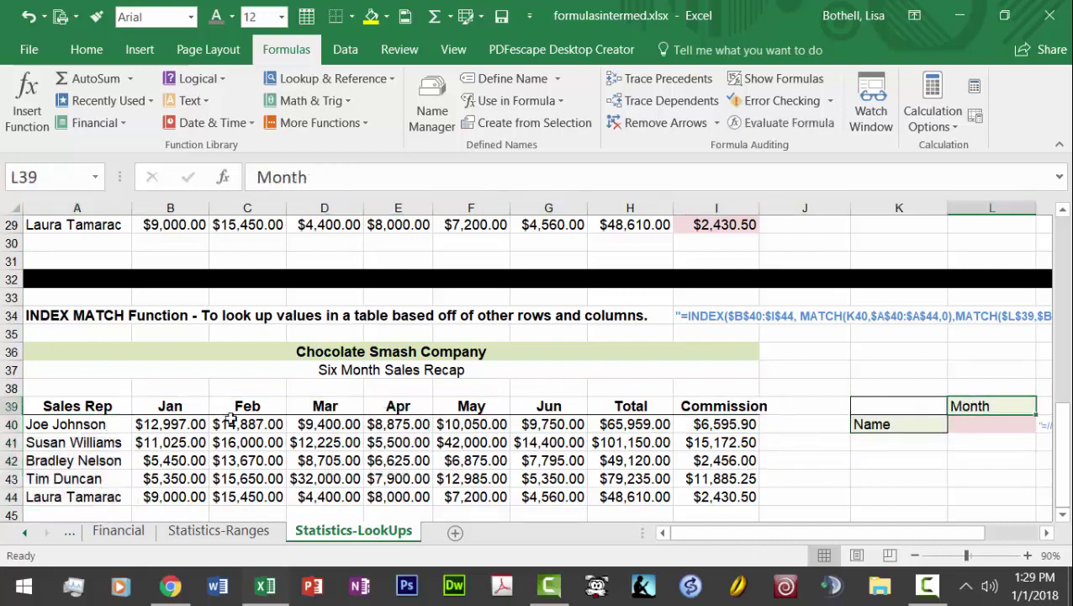
drag(198, 399, 587, 409)
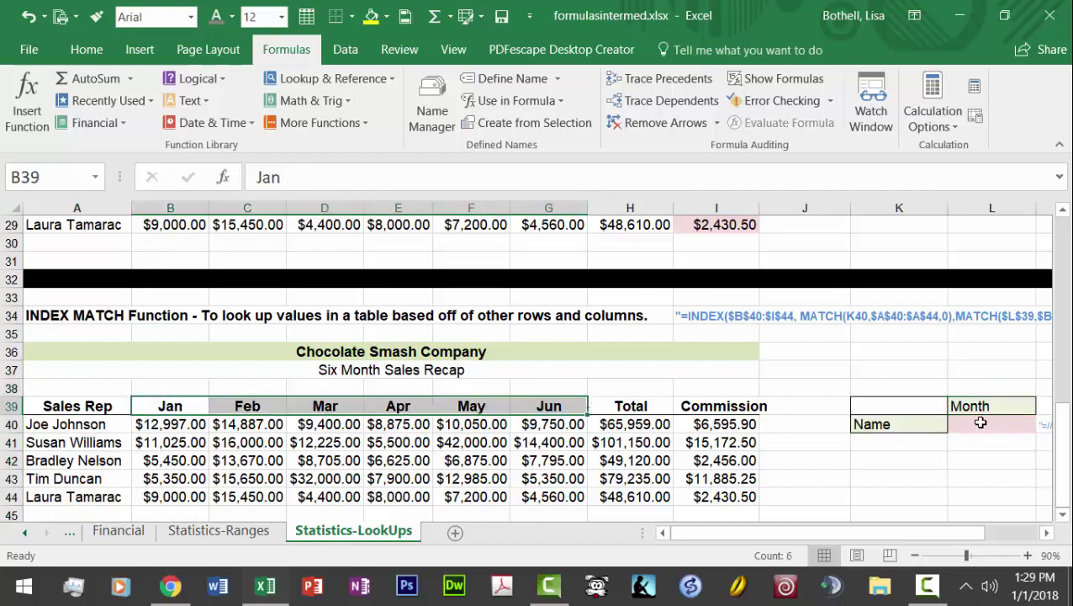
click(979, 424)
click(909, 479)
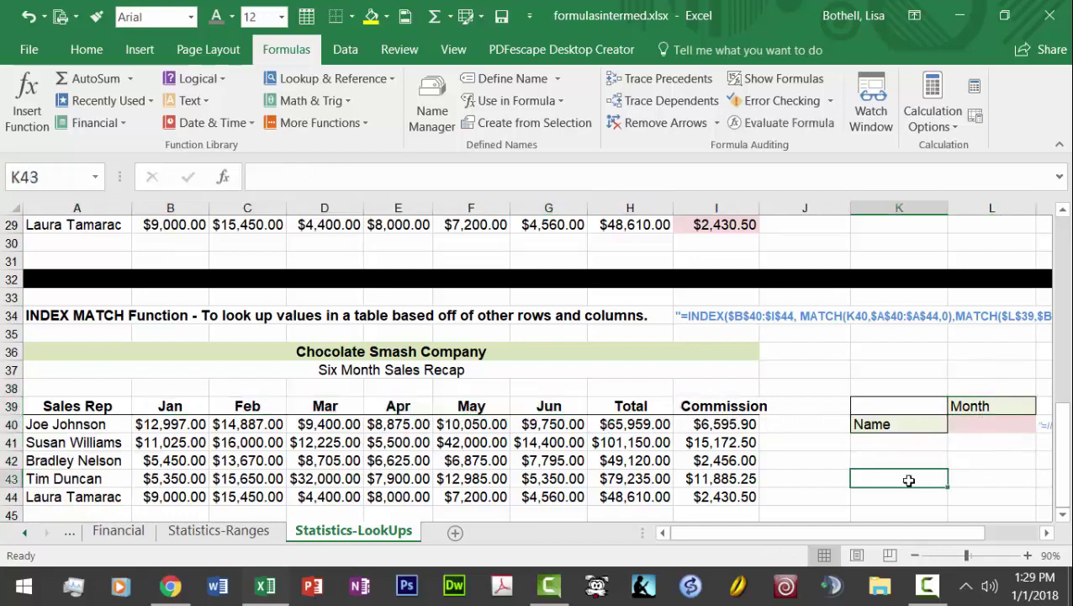
click(977, 424)
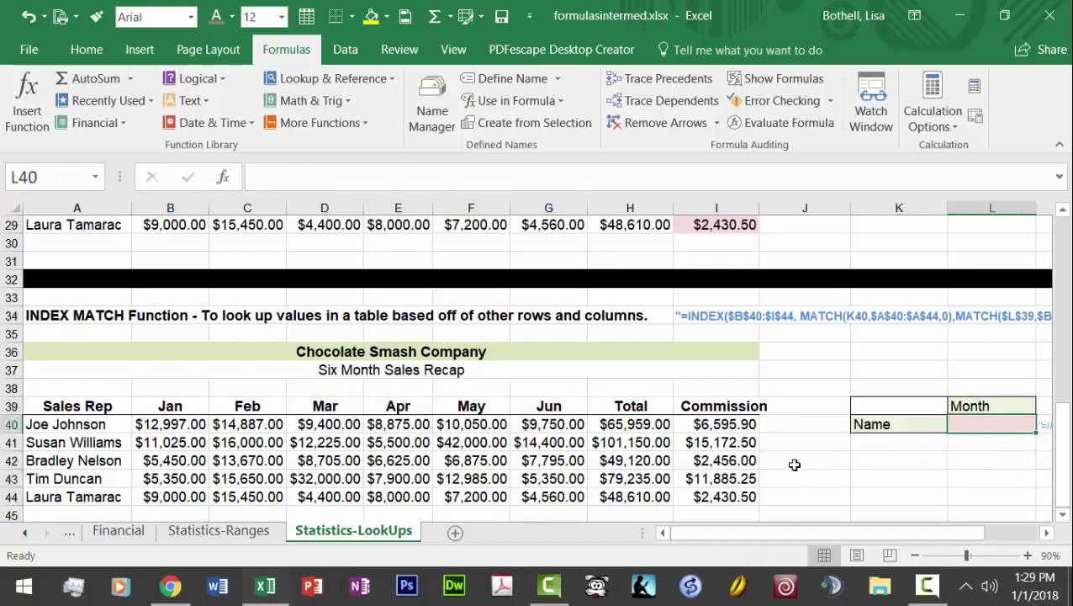
Review I34's sample INDEX MATCH text against the sales table ranges
click(701, 313)
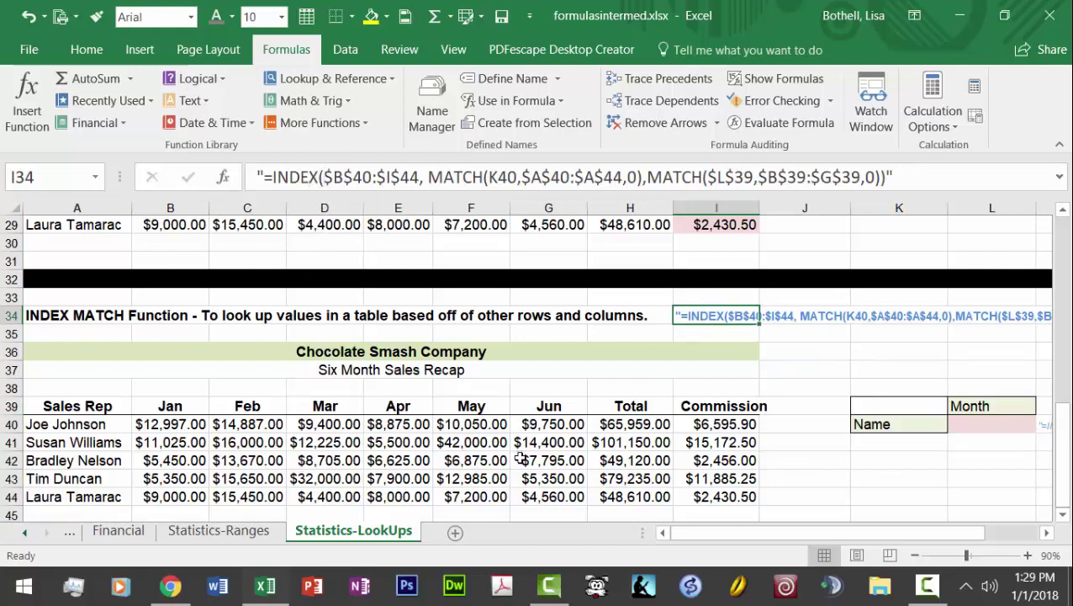
drag(731, 496, 179, 423)
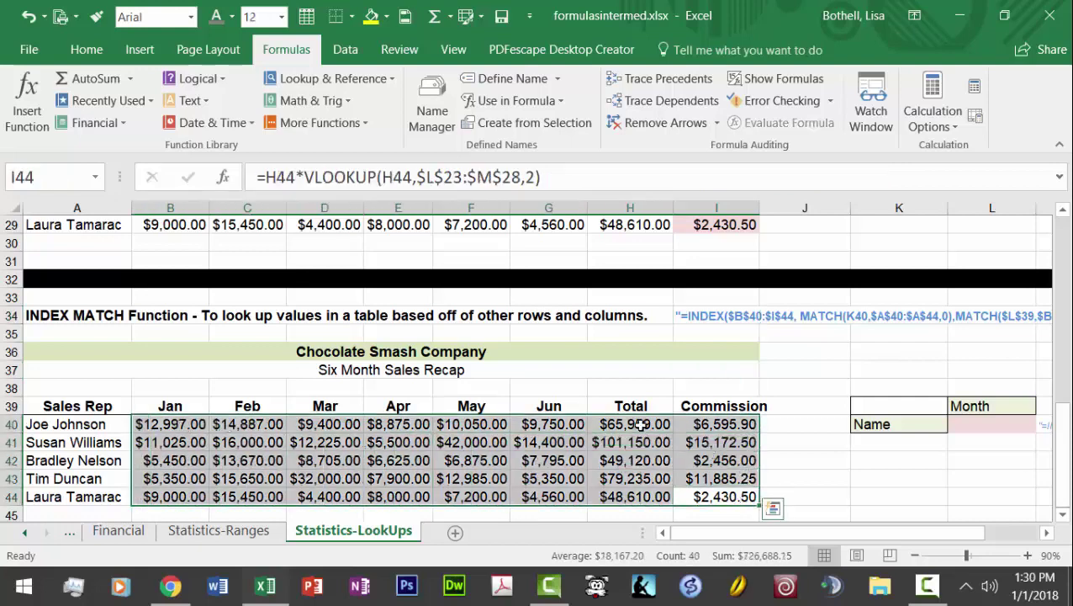
drag(641, 425, 724, 496)
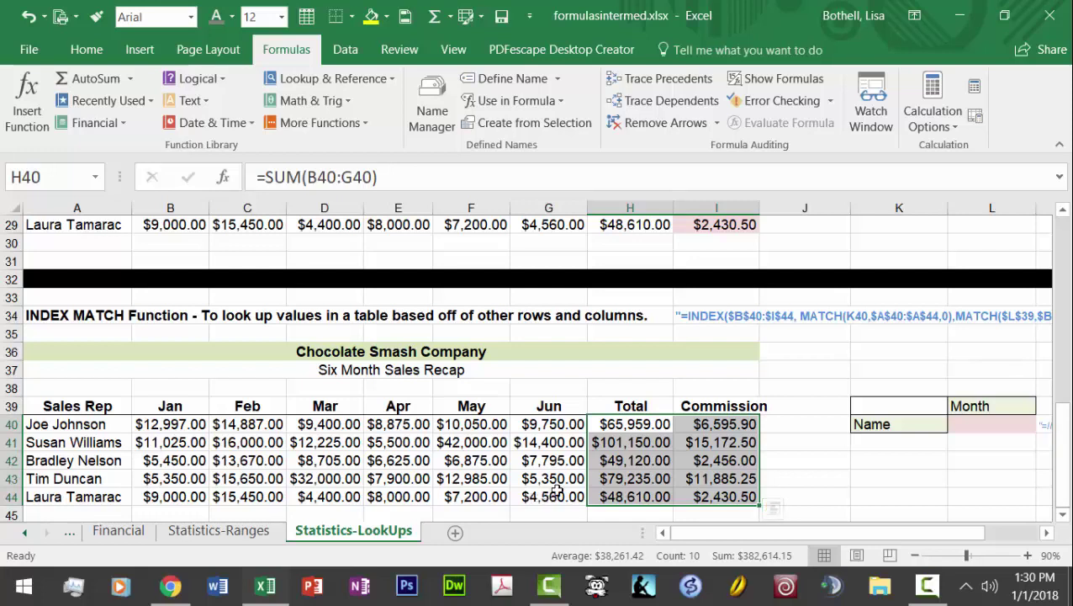
drag(557, 490, 175, 423)
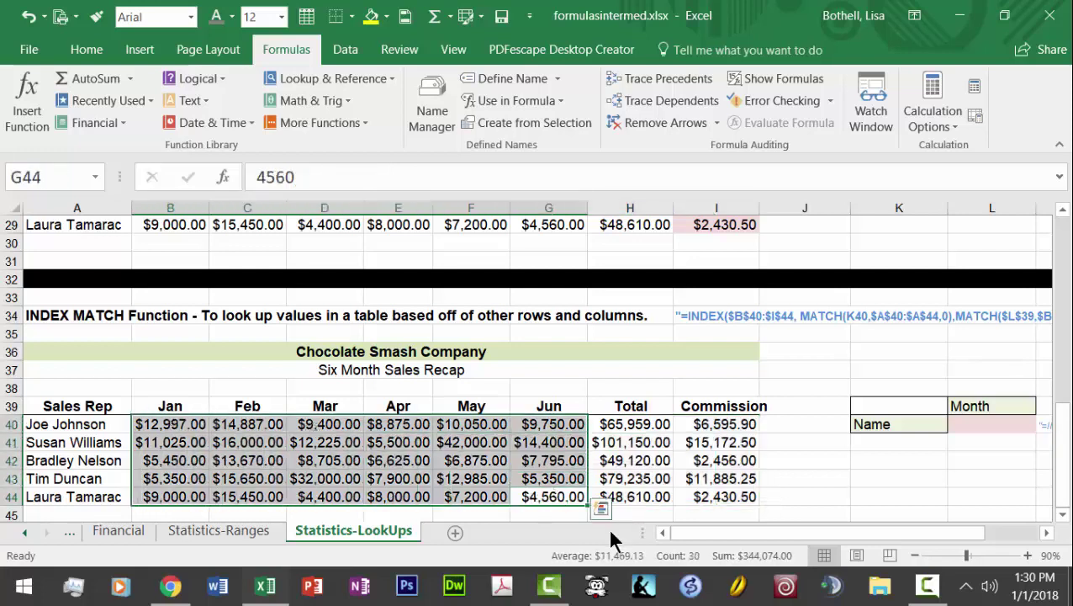
click(549, 497)
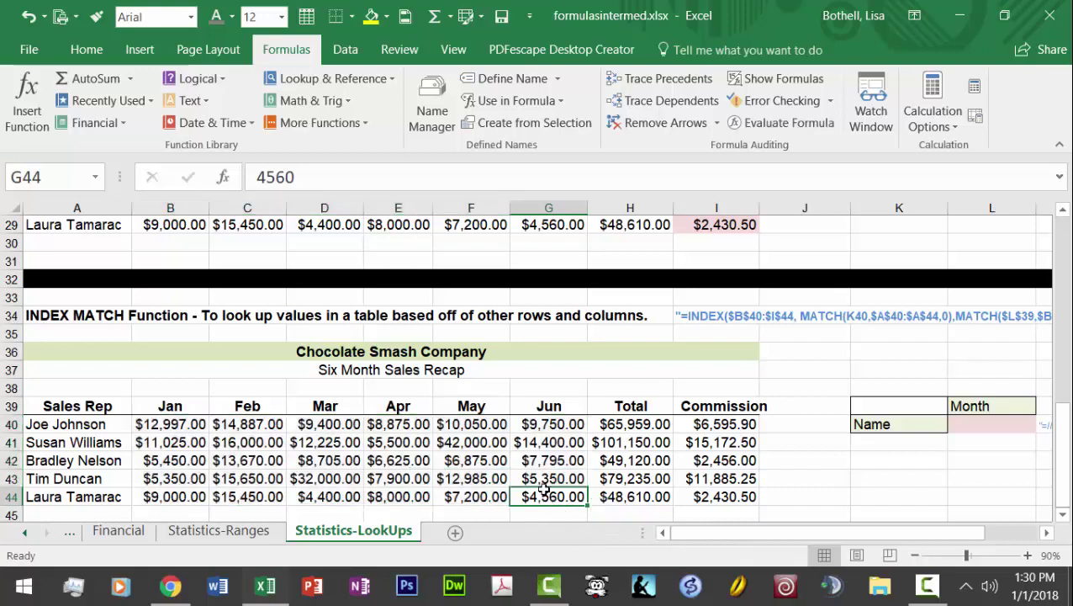
click(519, 425)
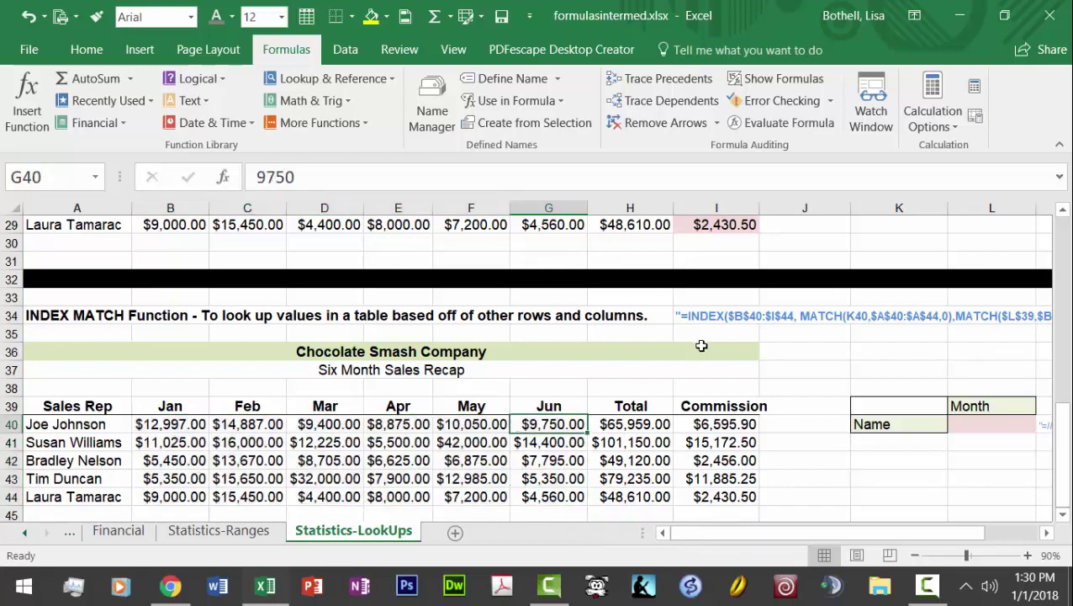
Change $I$44 to $G$44 in I34's INDEX range and commit the edit
click(710, 315)
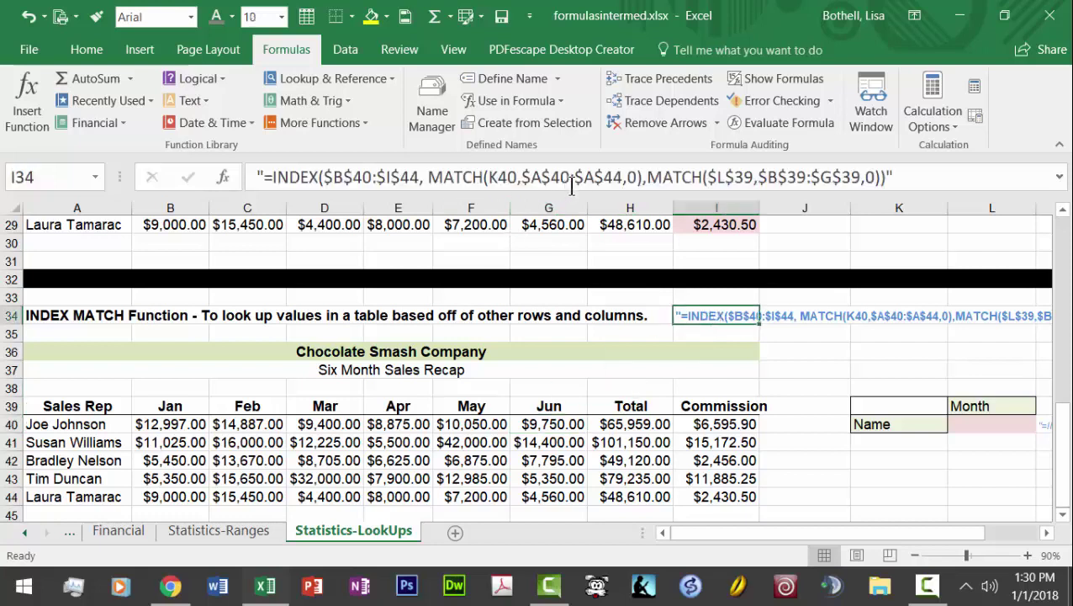
double_click(390, 178)
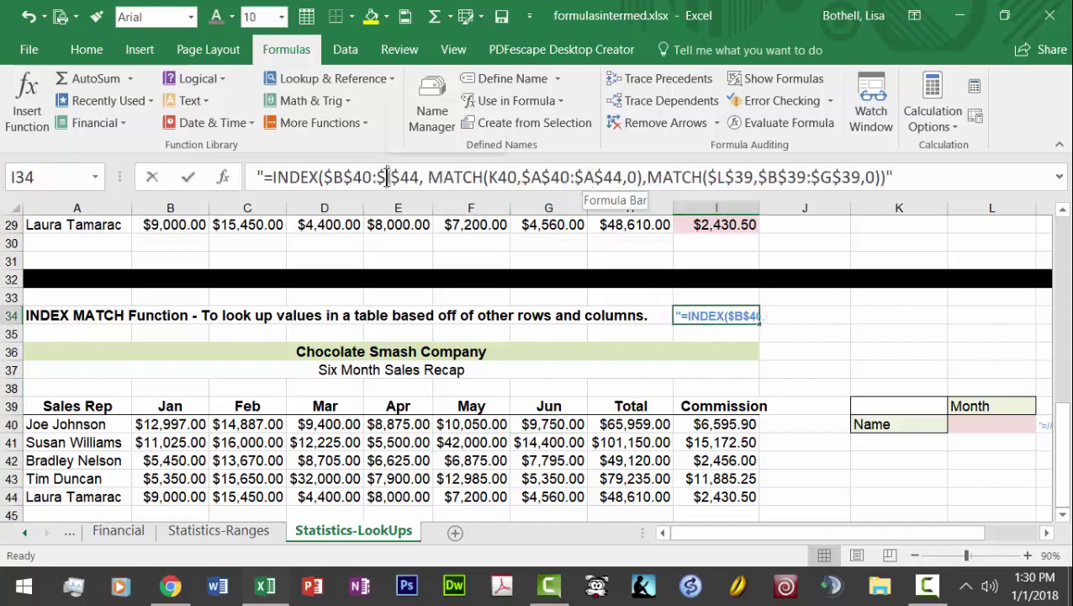
text(G)
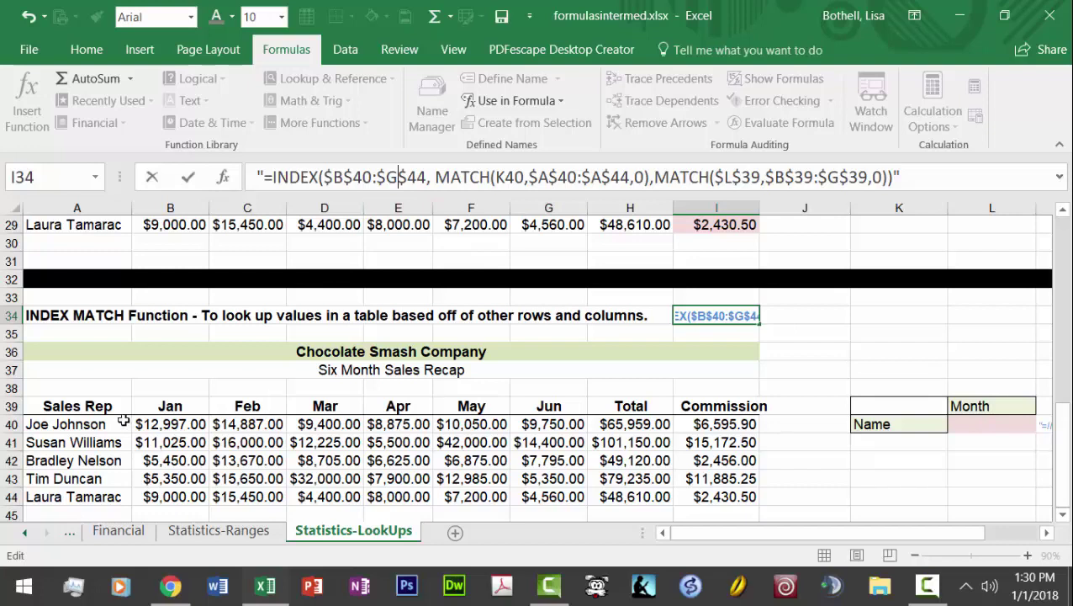
drag(196, 427, 545, 495)
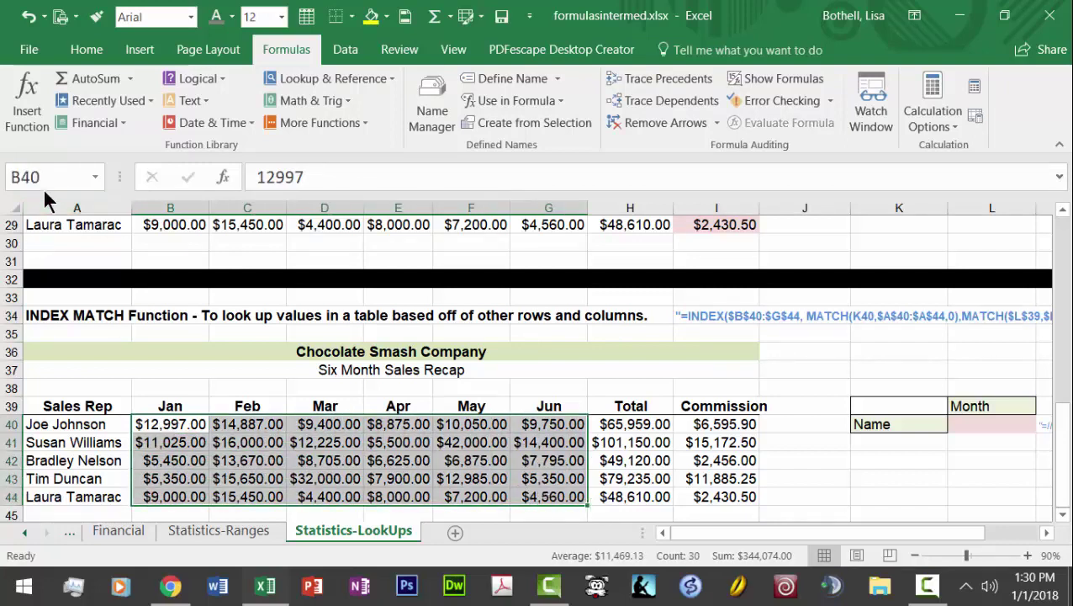
Name the Jan–Jun sales figures JaneJune and review the list of defined names
click(12, 177)
text(JaneJu)
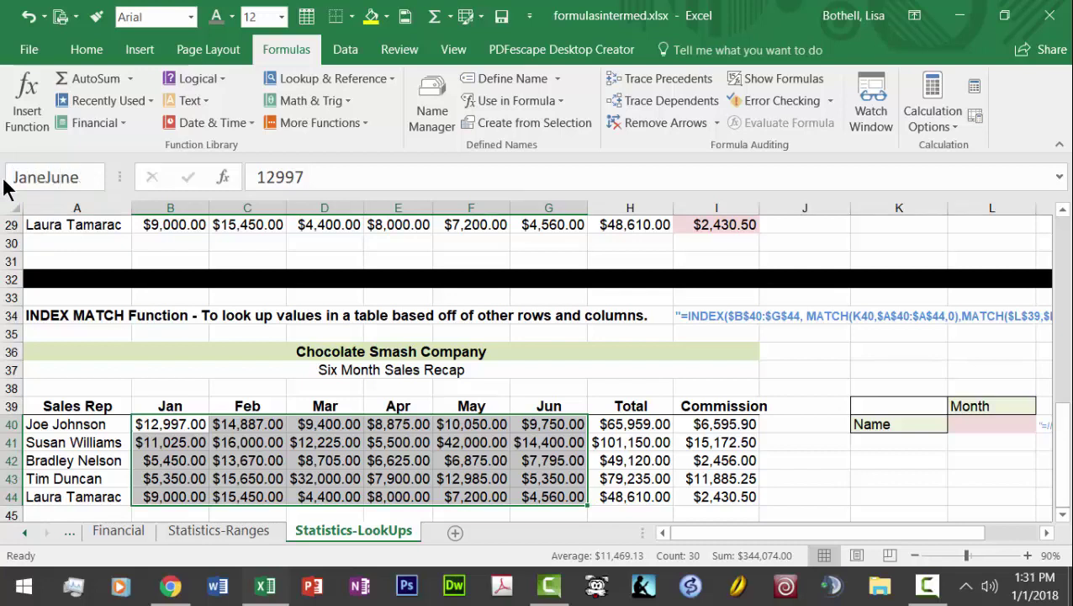
text(ne)
key(Return)
click(39, 179)
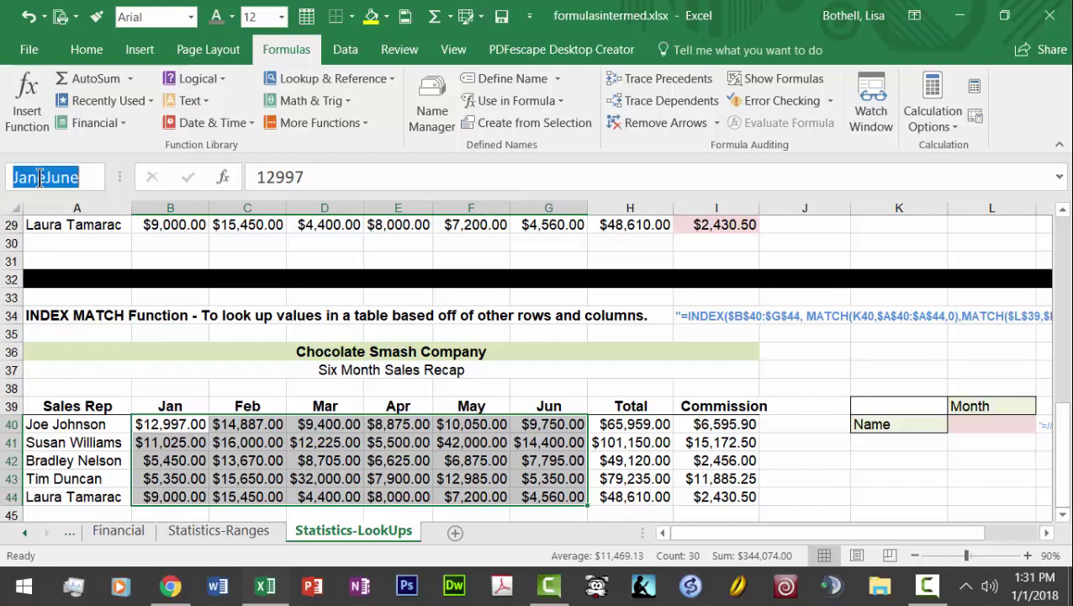
key(Escape)
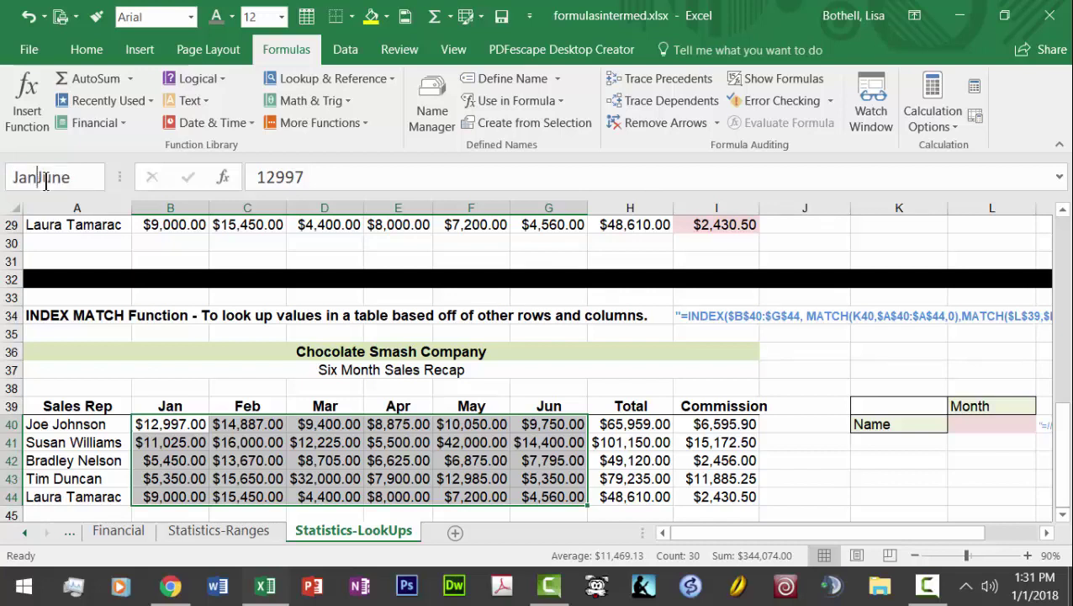
click(95, 178)
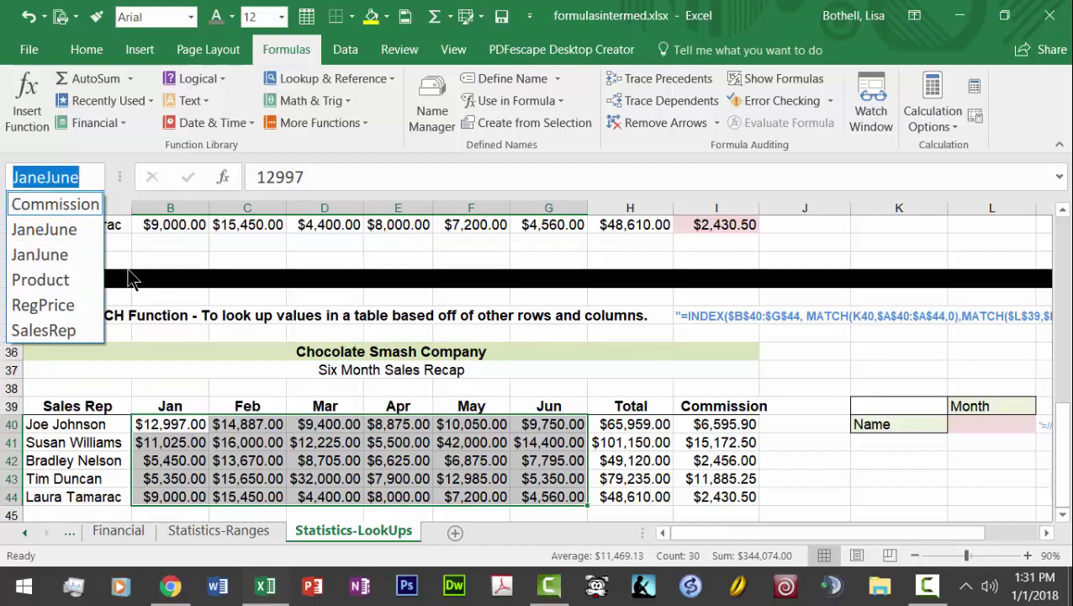
click(236, 380)
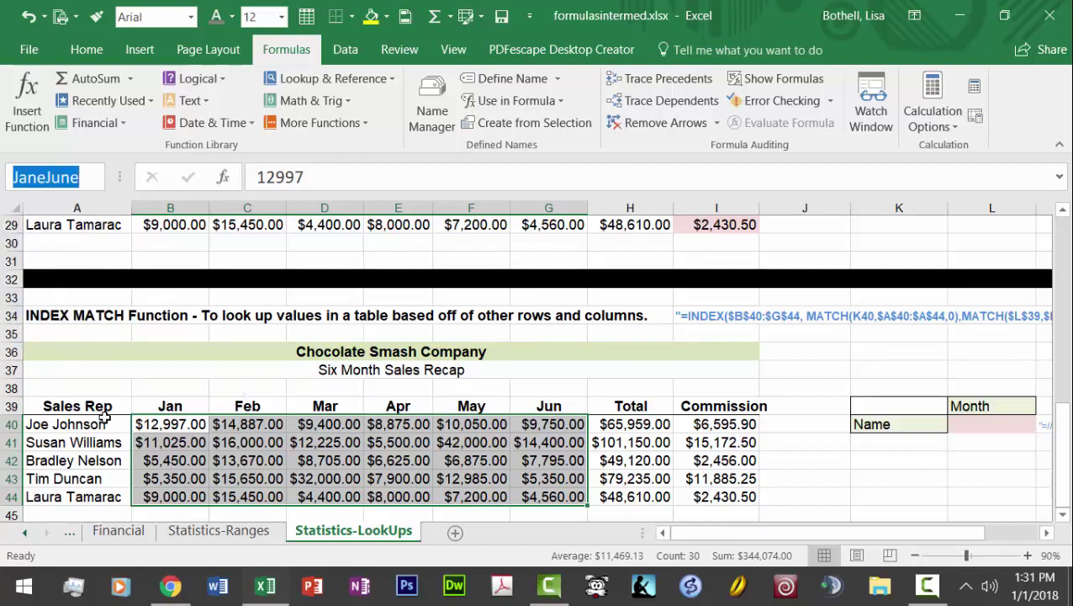
Name the rep names A40:A44 'Rep' and the month headers B39:G39 'Months'
drag(101, 421, 103, 495)
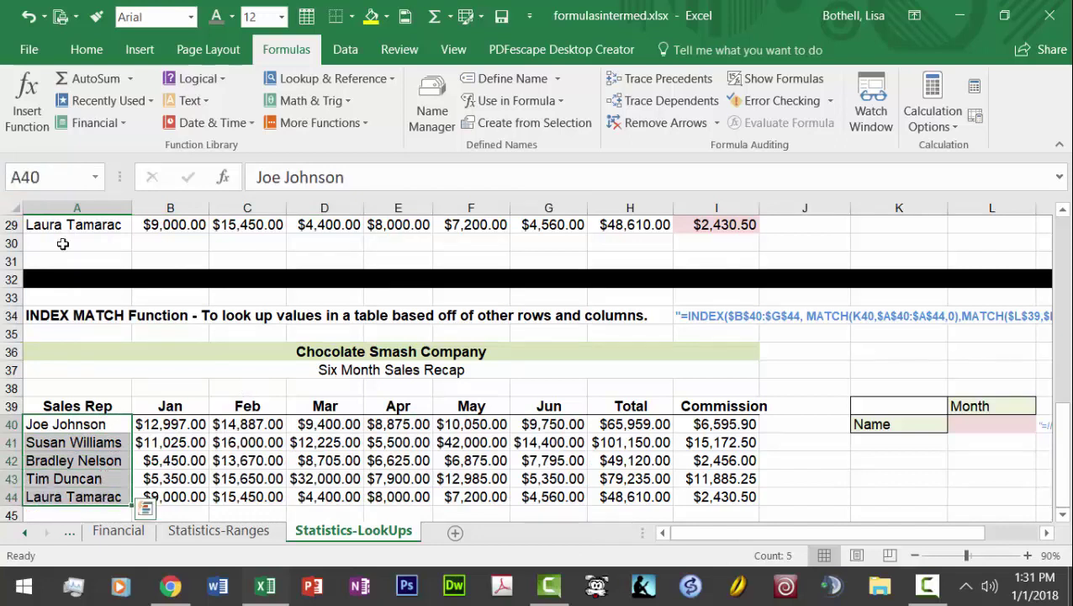
click(25, 177)
text(Re)
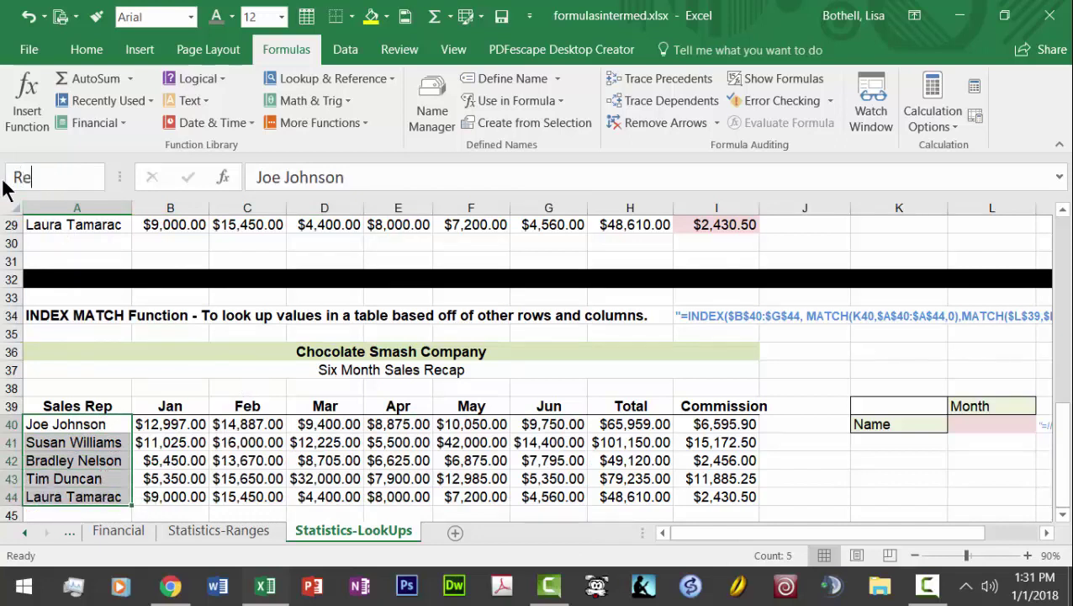
text(p)
key(Return)
click(182, 406)
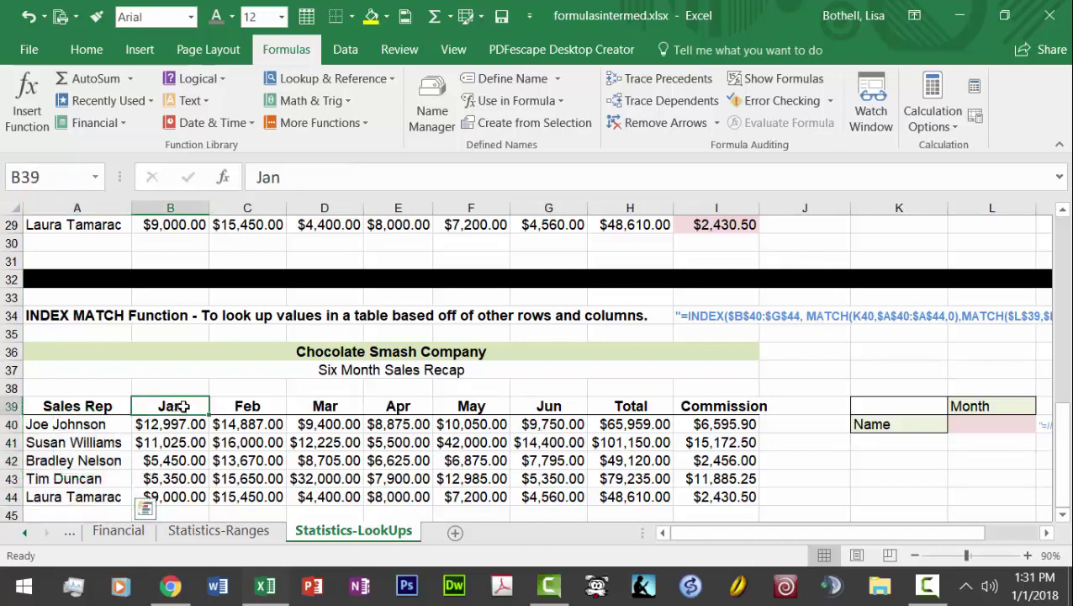
drag(183, 407, 555, 407)
click(8, 177)
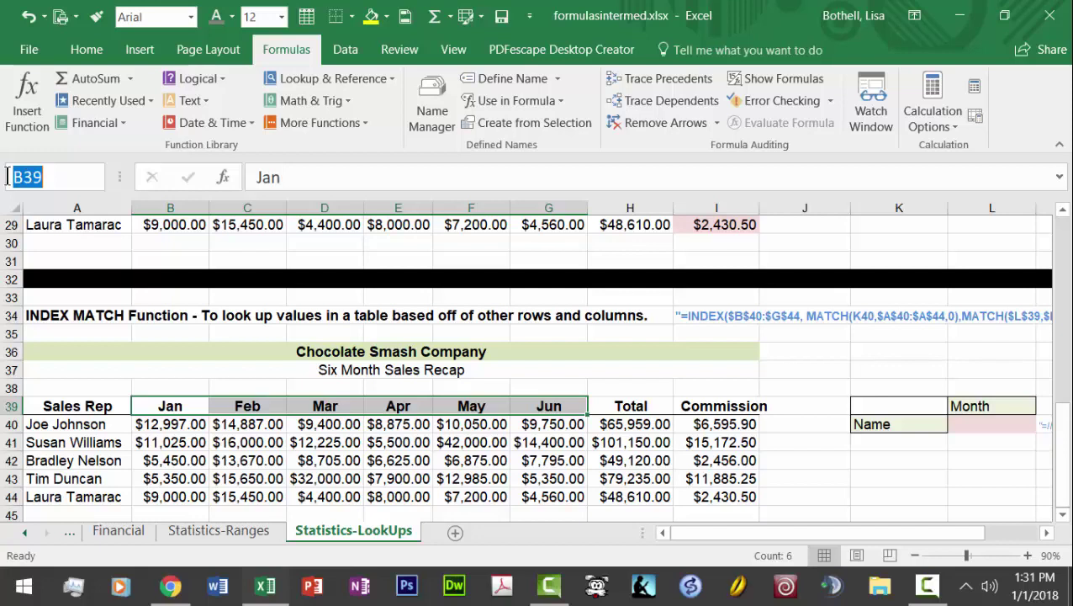
text(Months)
key(Return)
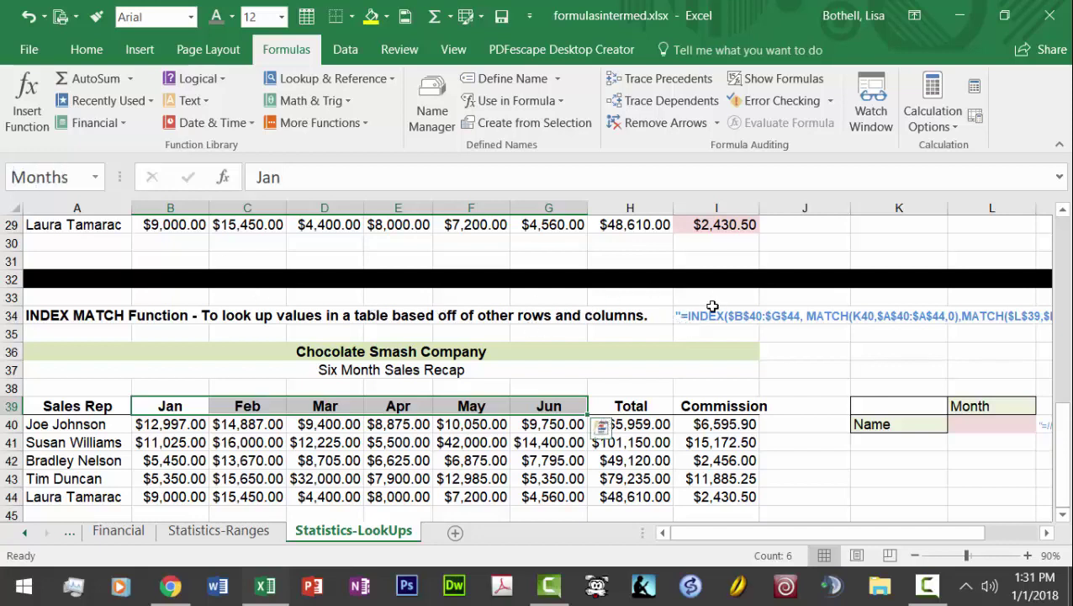
Replace the I34 formula's range references with JanJune, Rep and Months
click(712, 308)
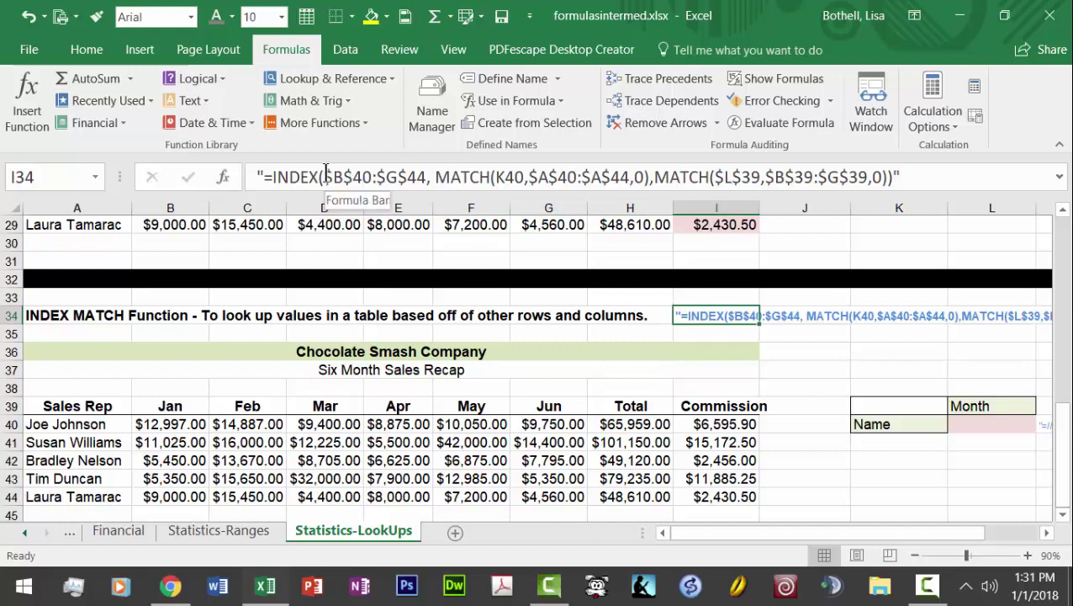
drag(325, 177, 885, 180)
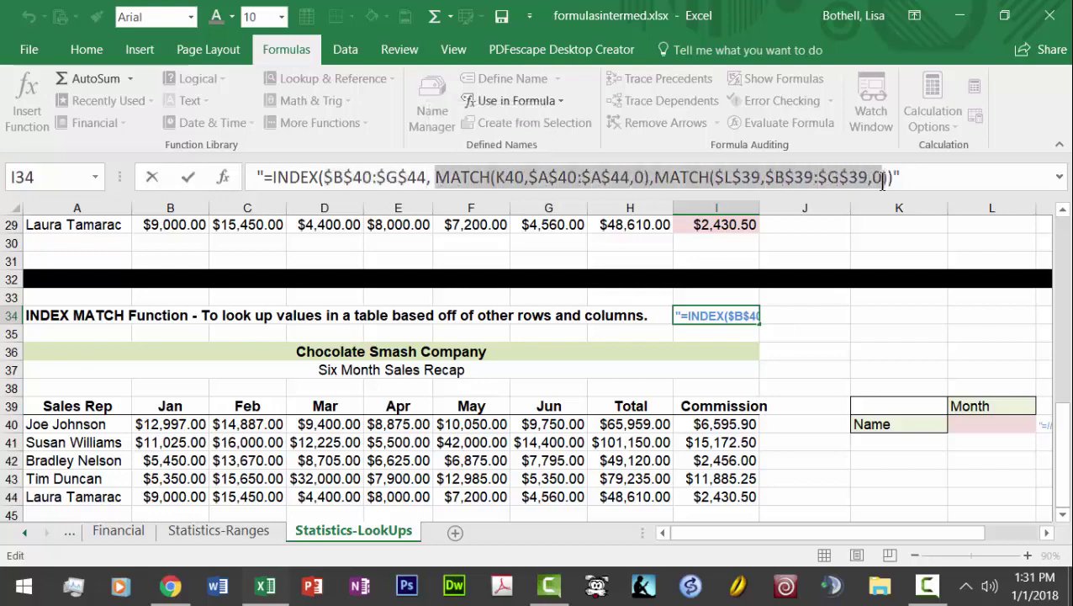
click(644, 179)
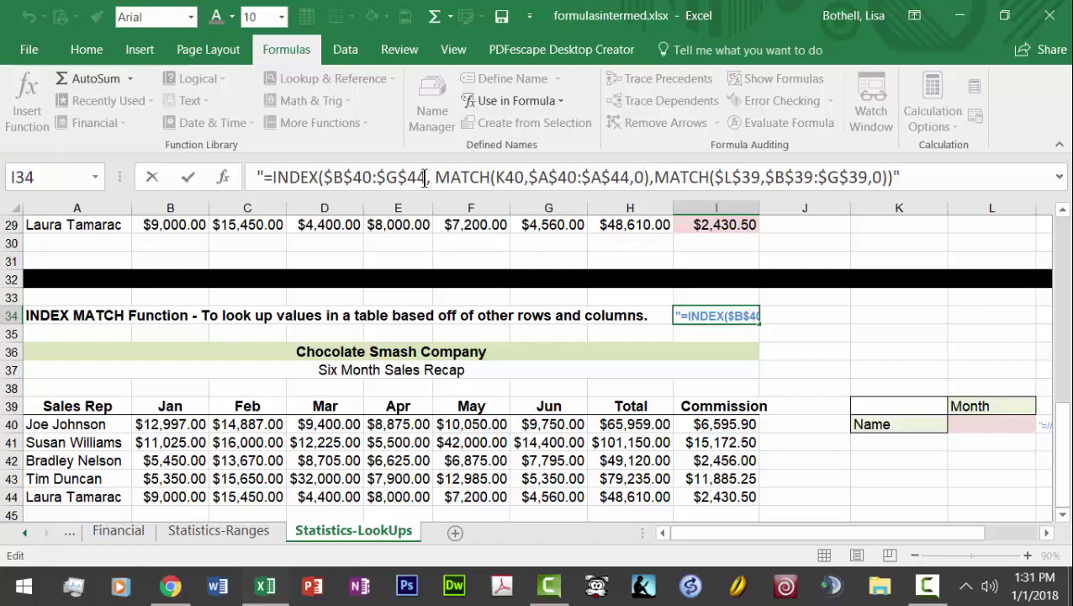
drag(426, 177, 324, 176)
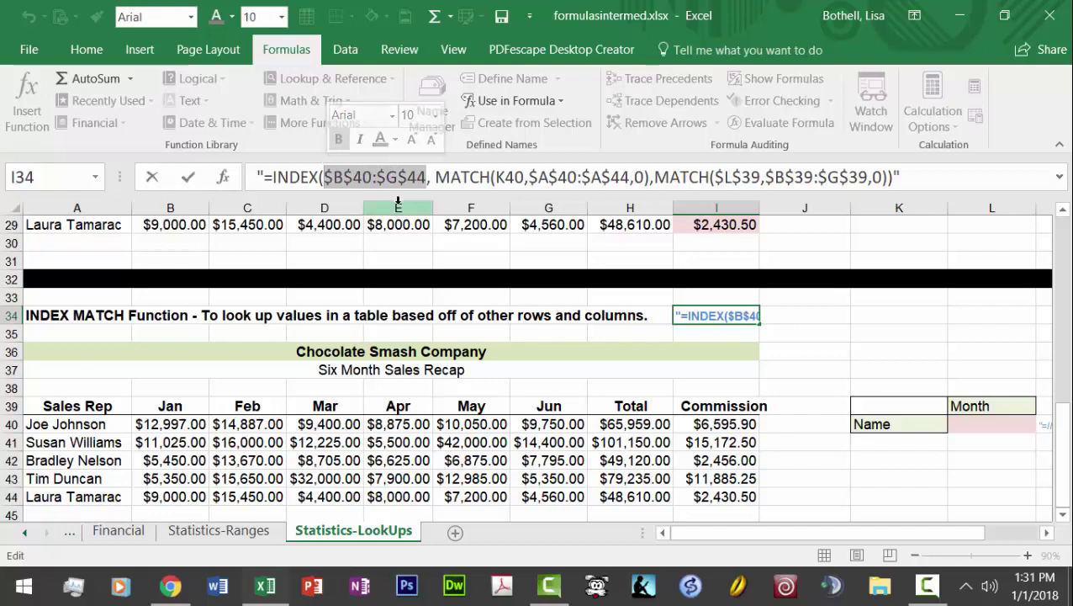
text(Jan)
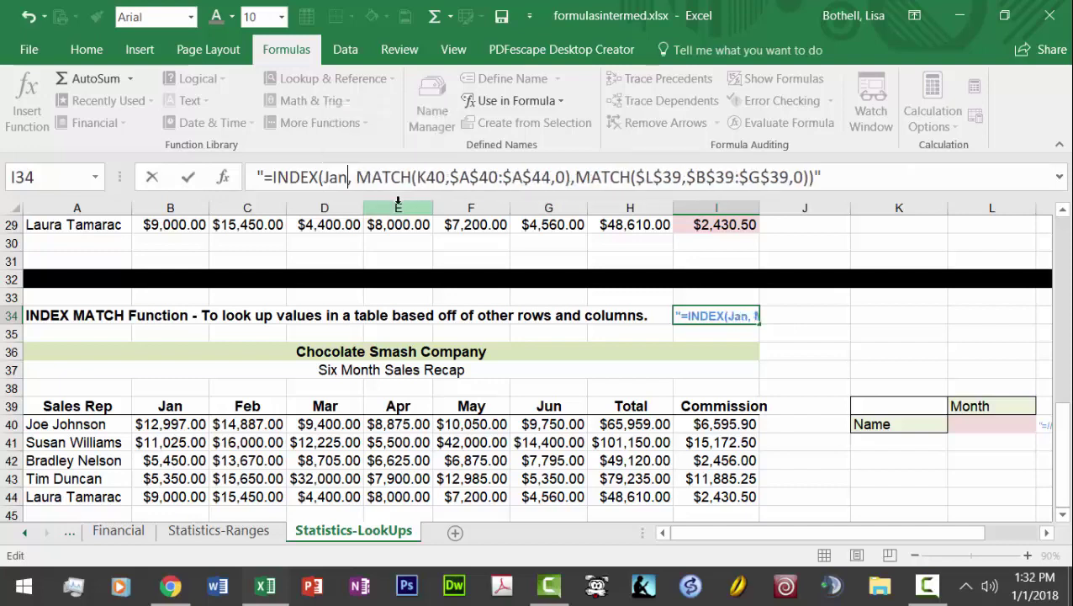
text(June)
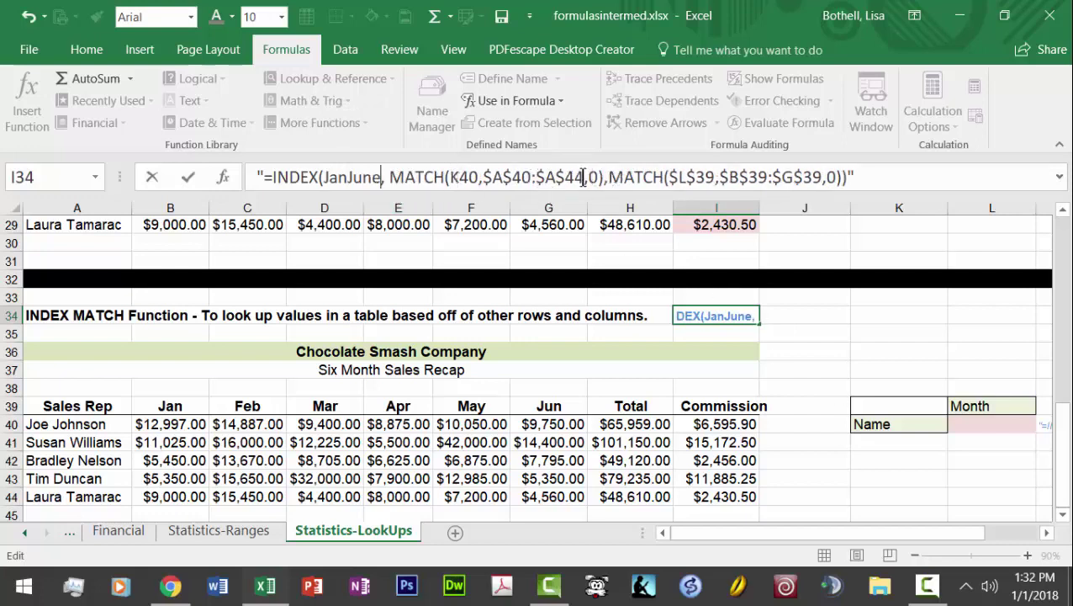
drag(585, 177, 484, 177)
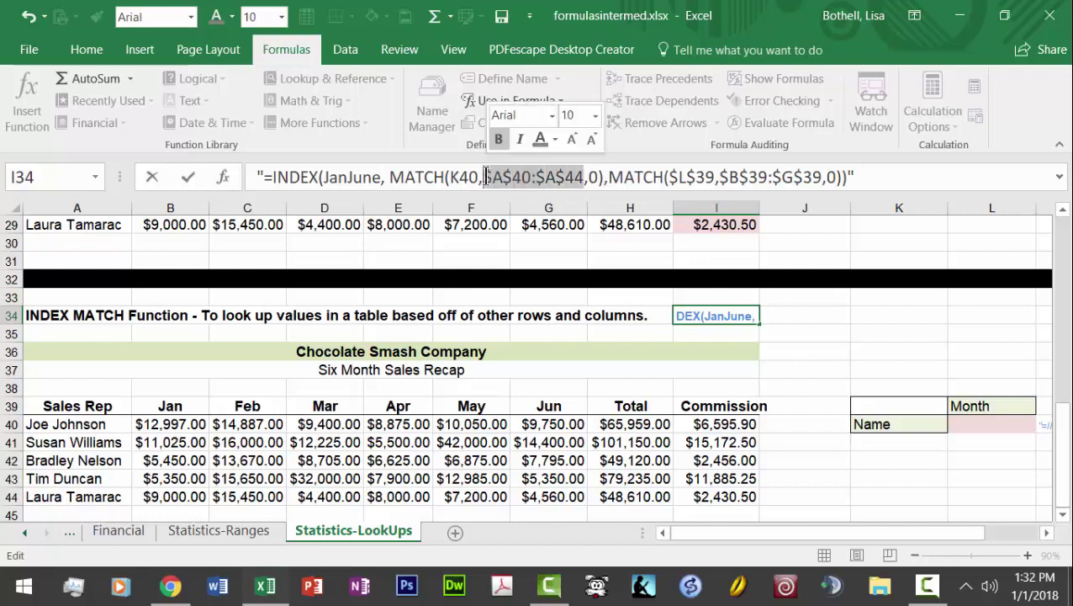
text(Rep)
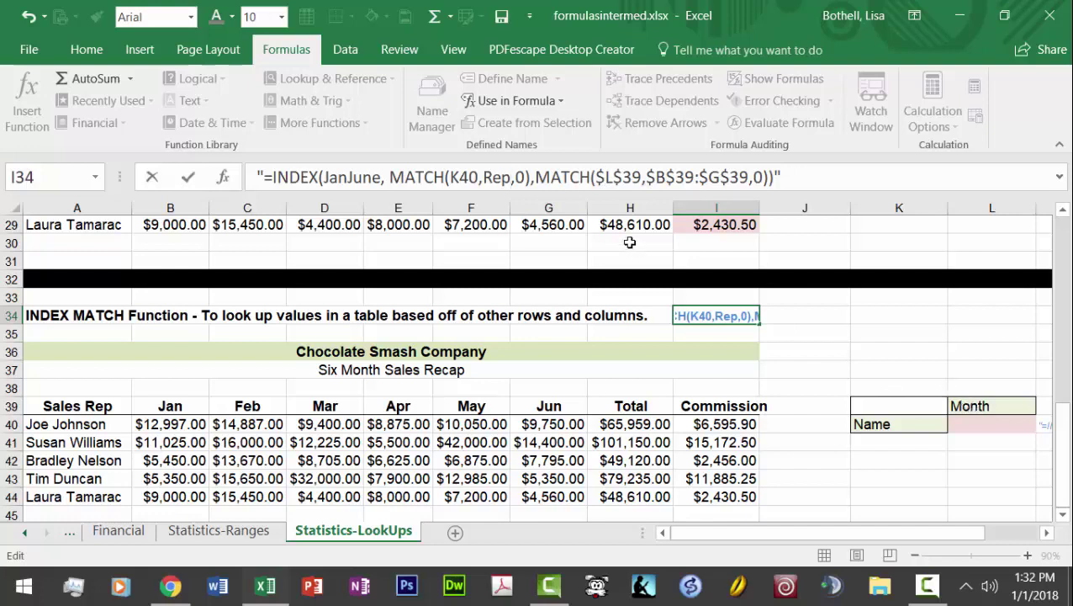
drag(649, 177, 748, 185)
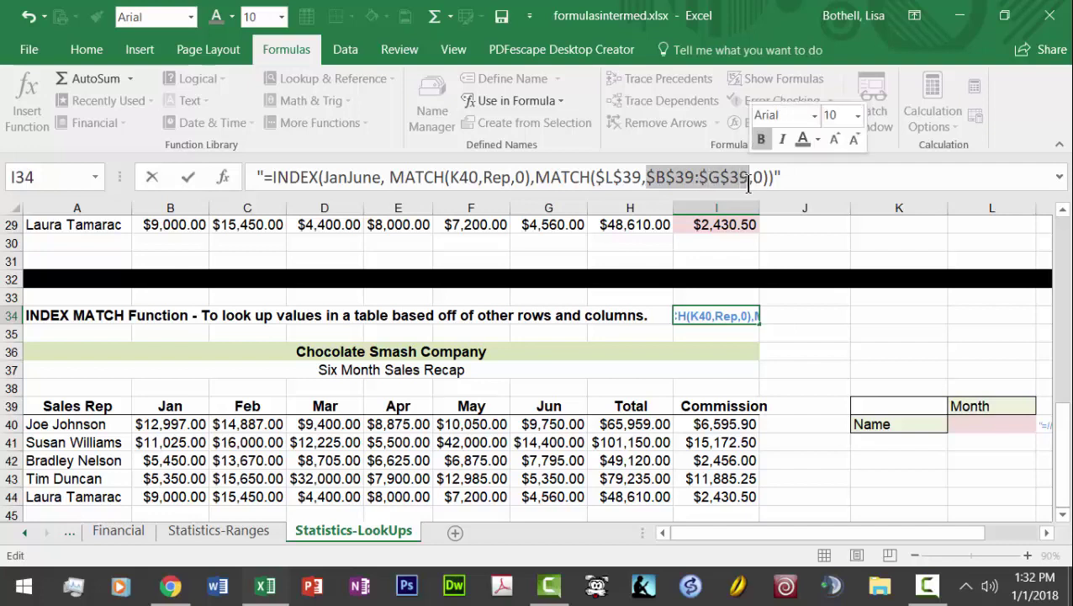
text(Months)
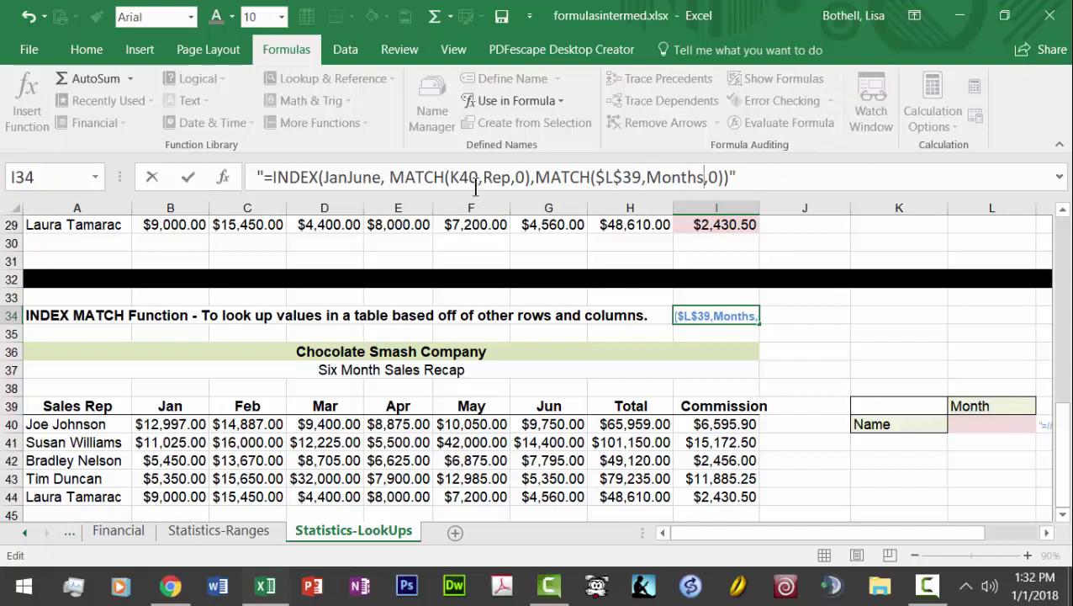
Make K40 absolute as $K$40 and select the whole finished formula text
drag(450, 178, 478, 180)
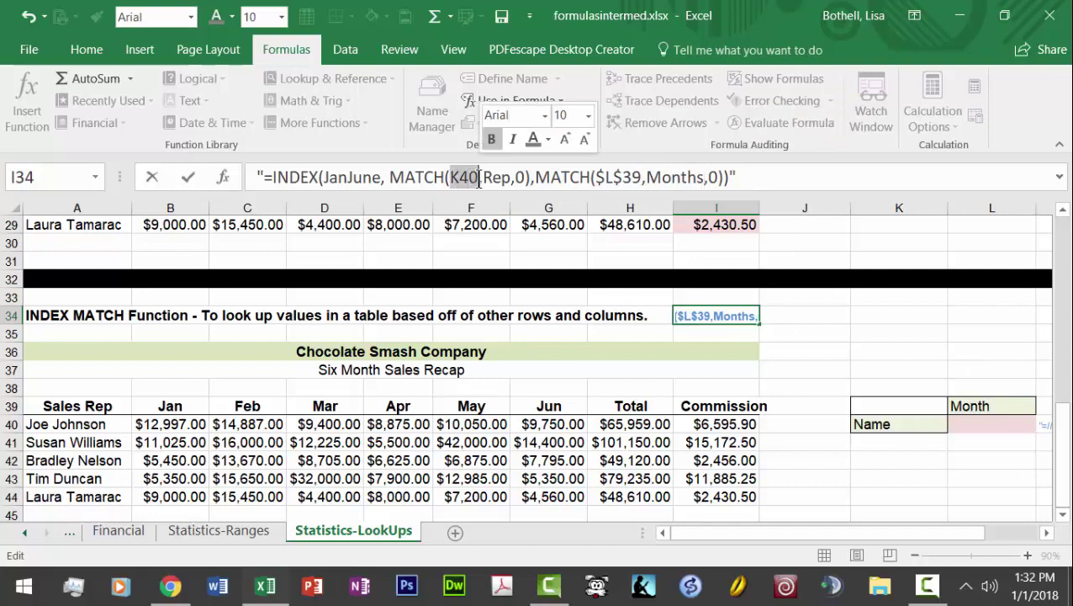
click(449, 179)
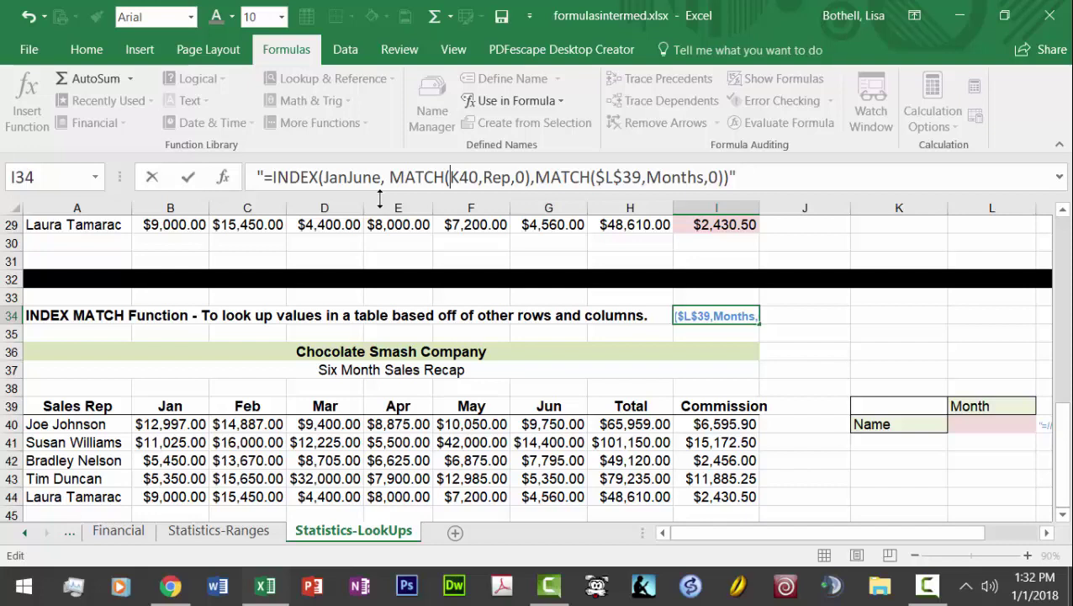
text($)
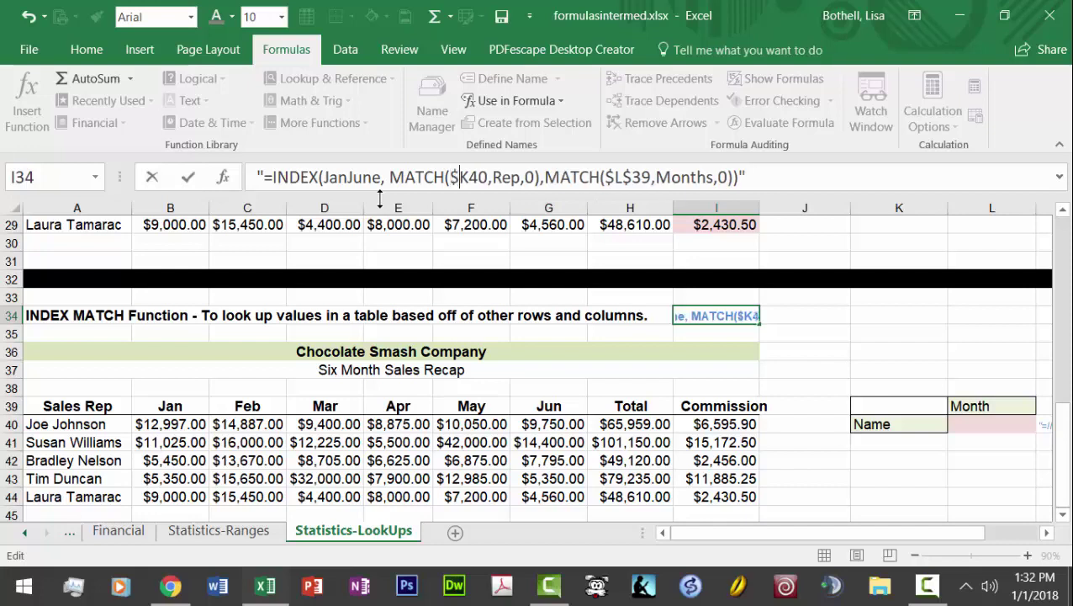
click(471, 176)
text($)
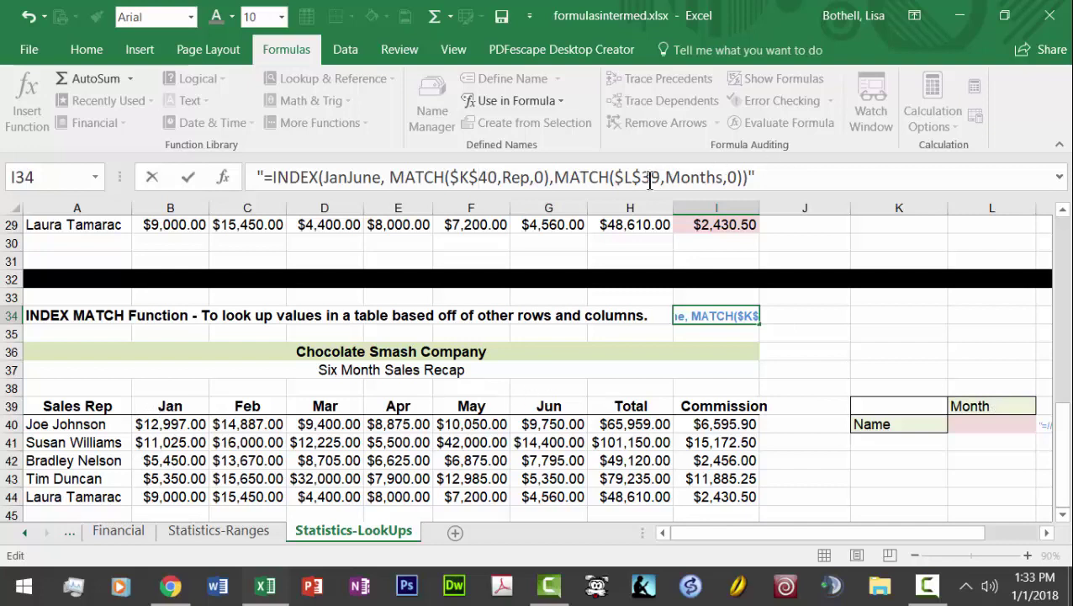
drag(750, 177, 677, 173)
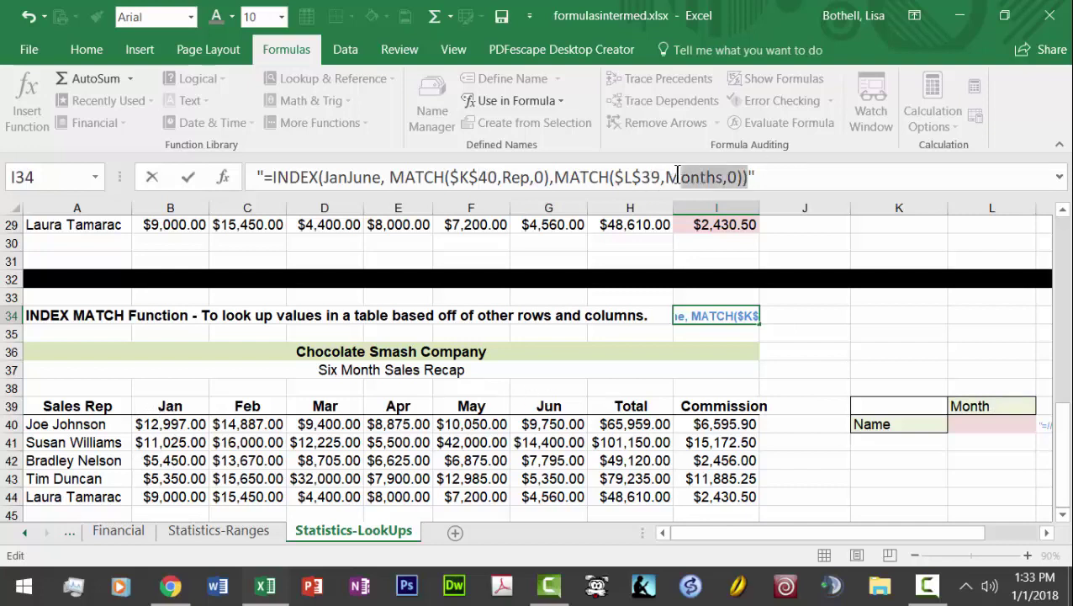
click(678, 177)
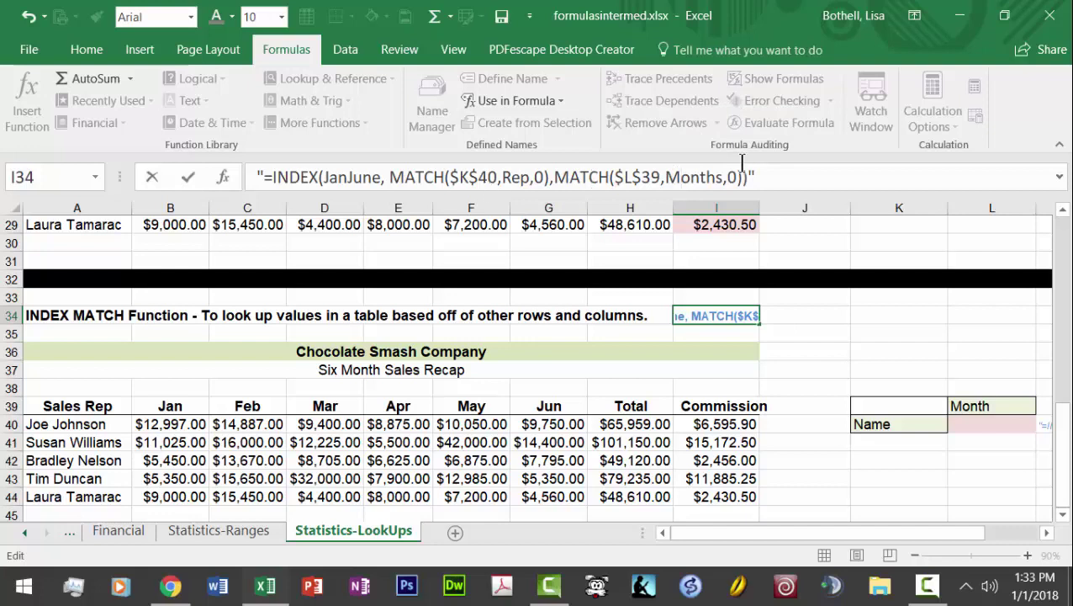
drag(748, 177, 267, 178)
key(ctrl+c)
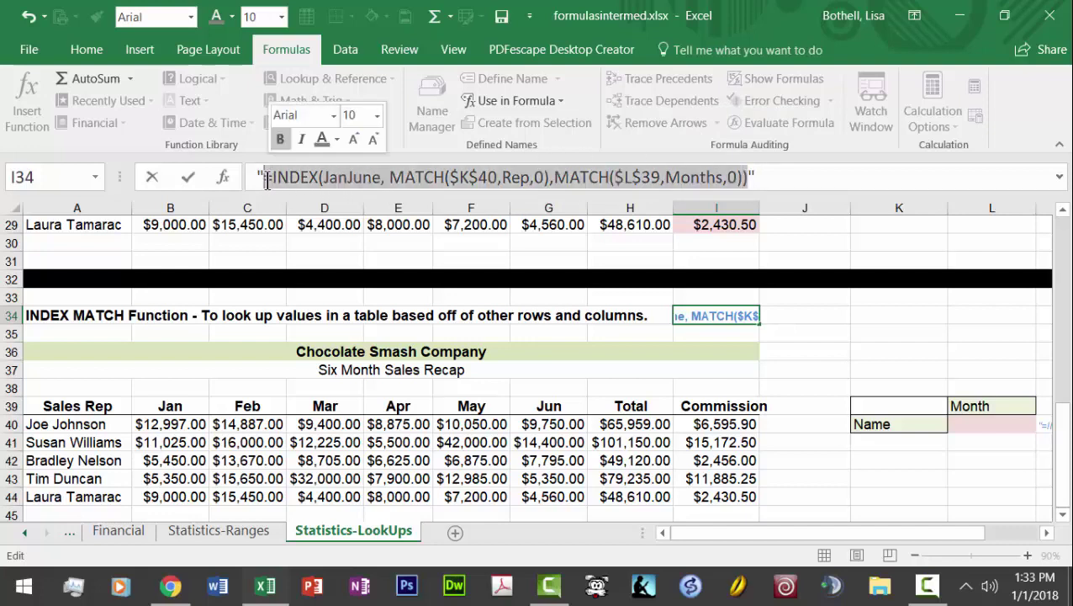
Paste the INDEX MATCH formula into L40 and check its #N/A error
click(987, 426)
key(ctrl+v)
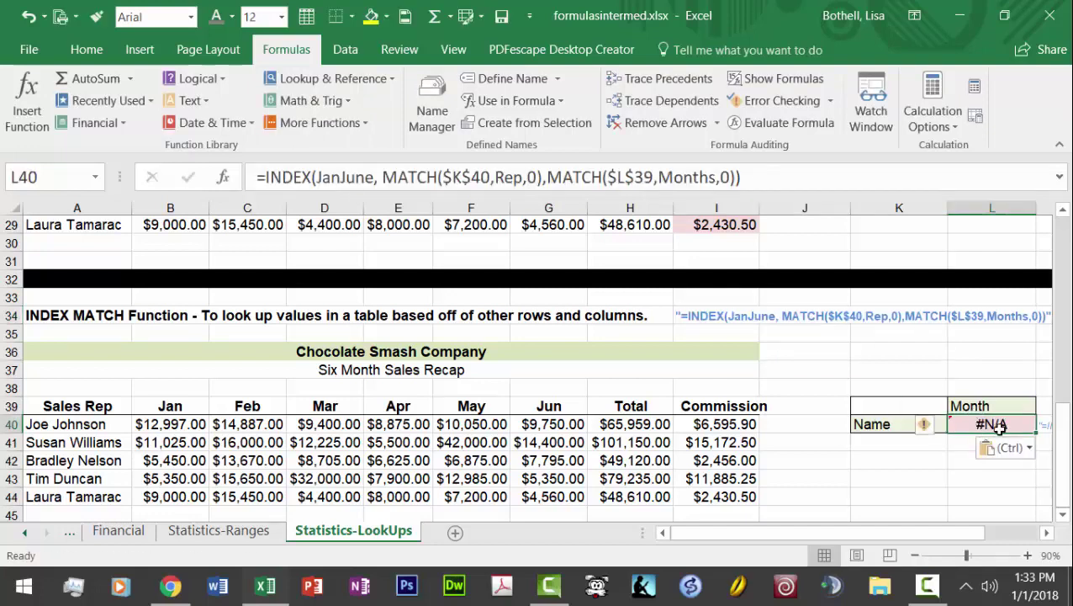
click(923, 427)
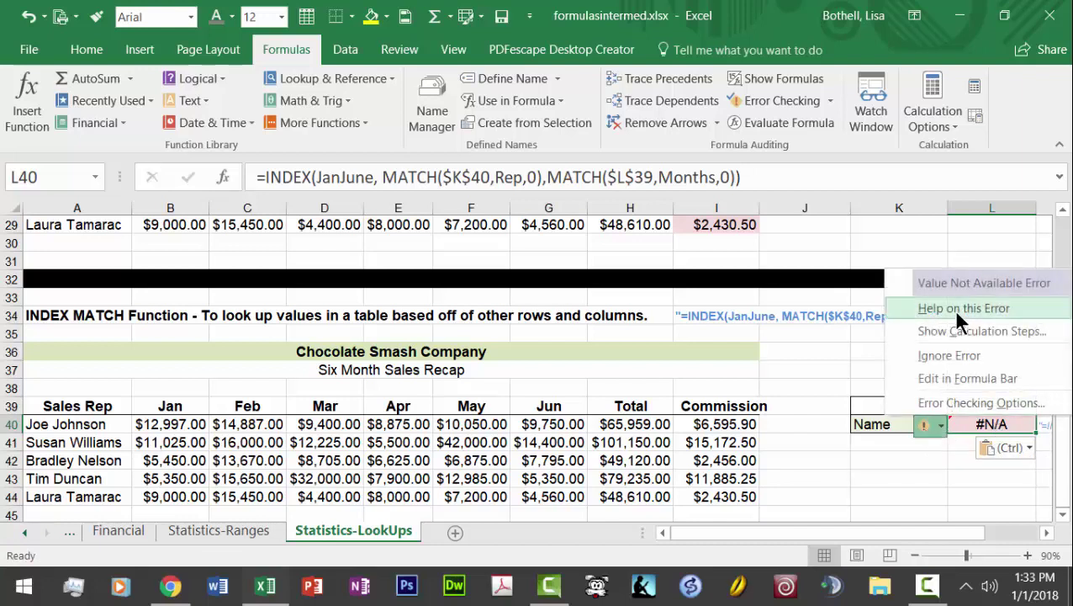
click(932, 454)
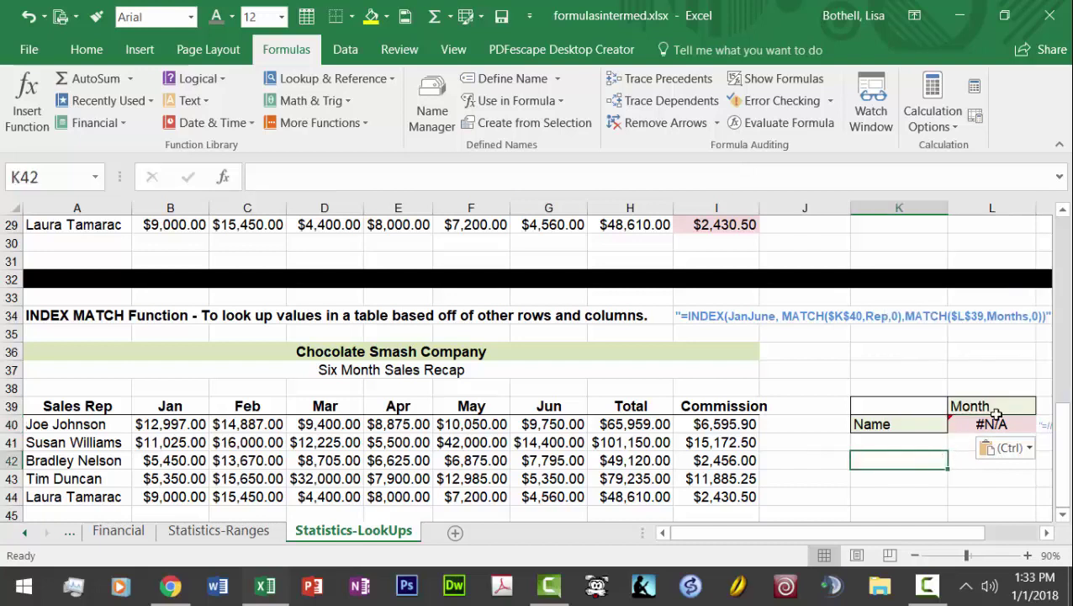
Enter Joe Johnson in K40 and Mar in L39 so L40 returns $9,400.00
click(892, 427)
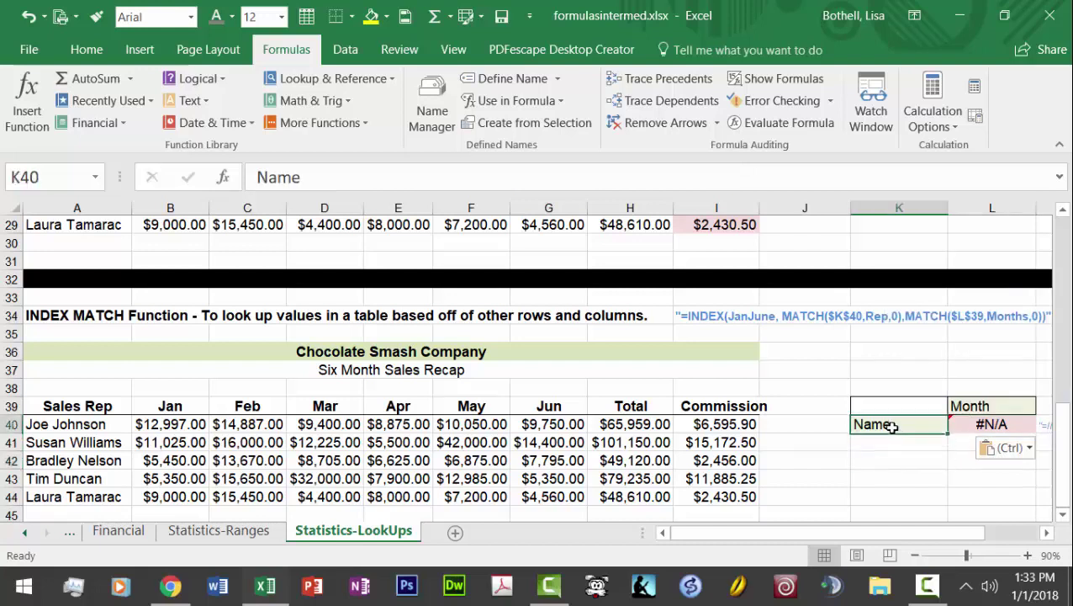
click(961, 406)
click(893, 427)
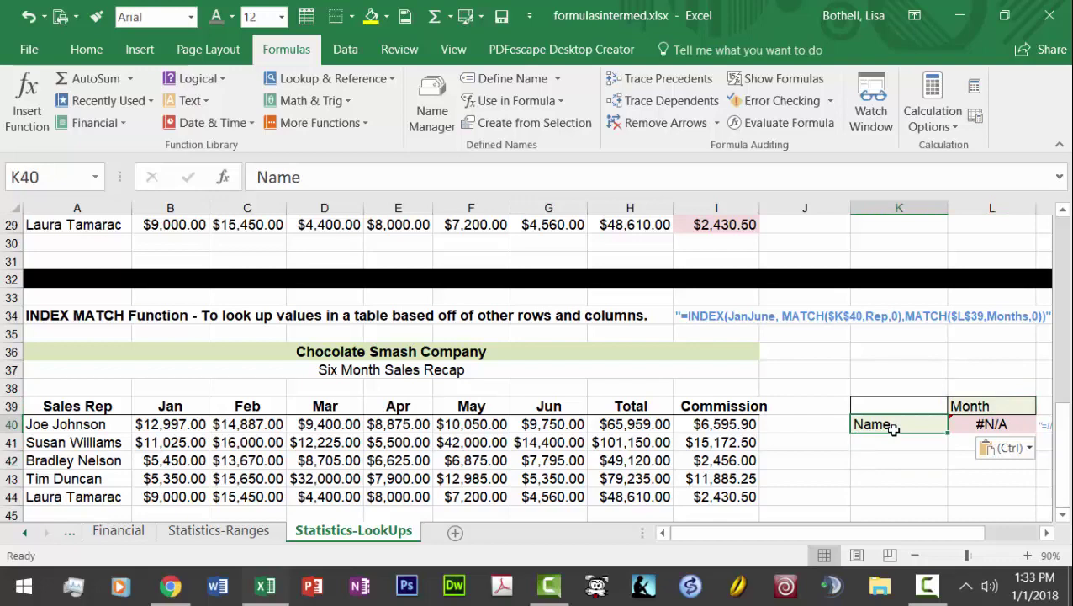
text(Joe)
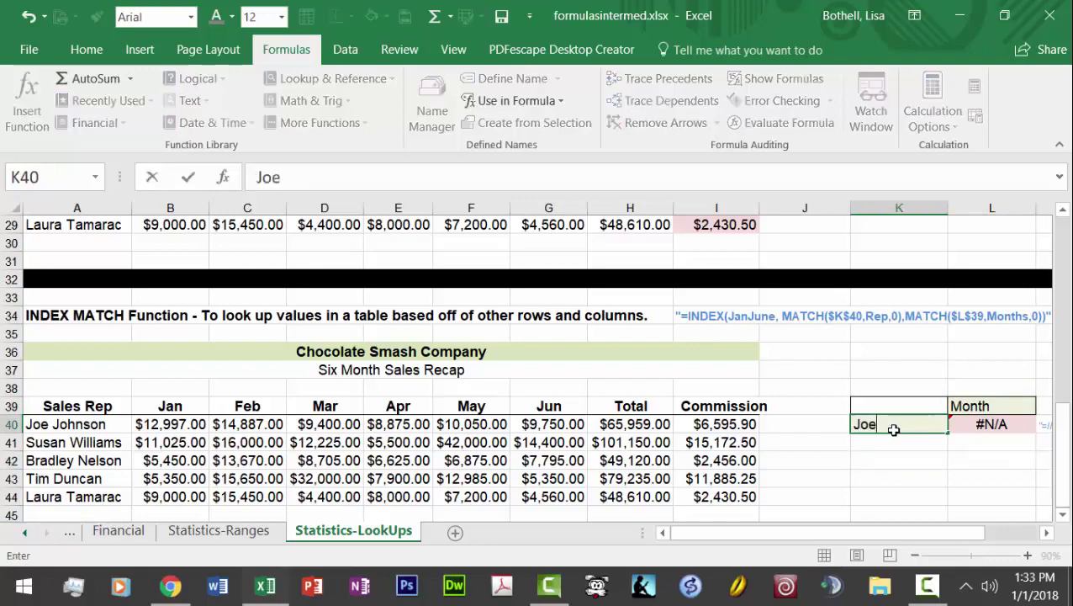
text( Johnson)
key(Tab)
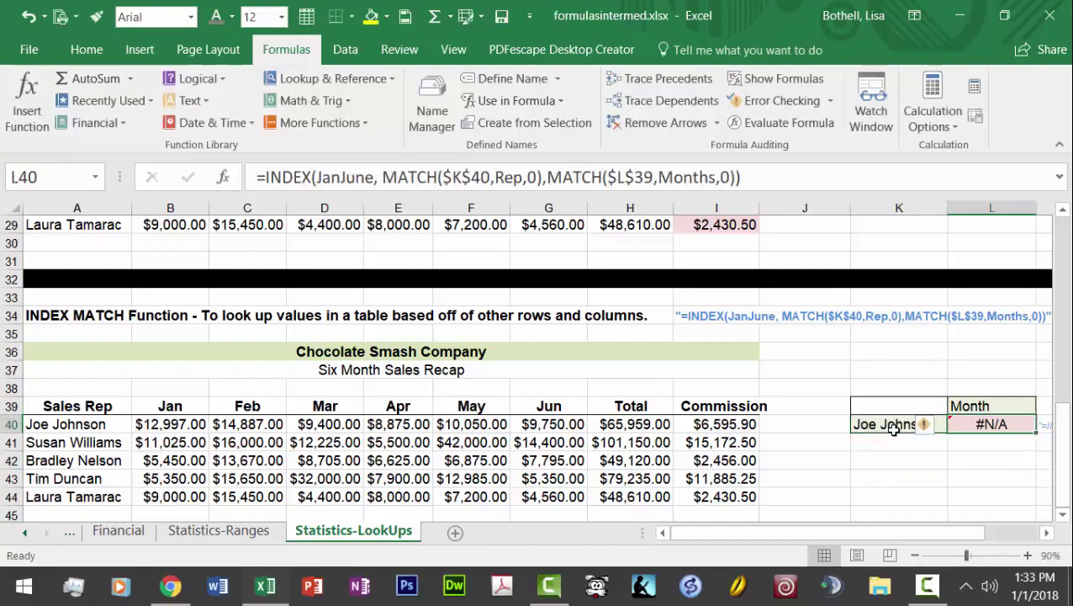
click(970, 405)
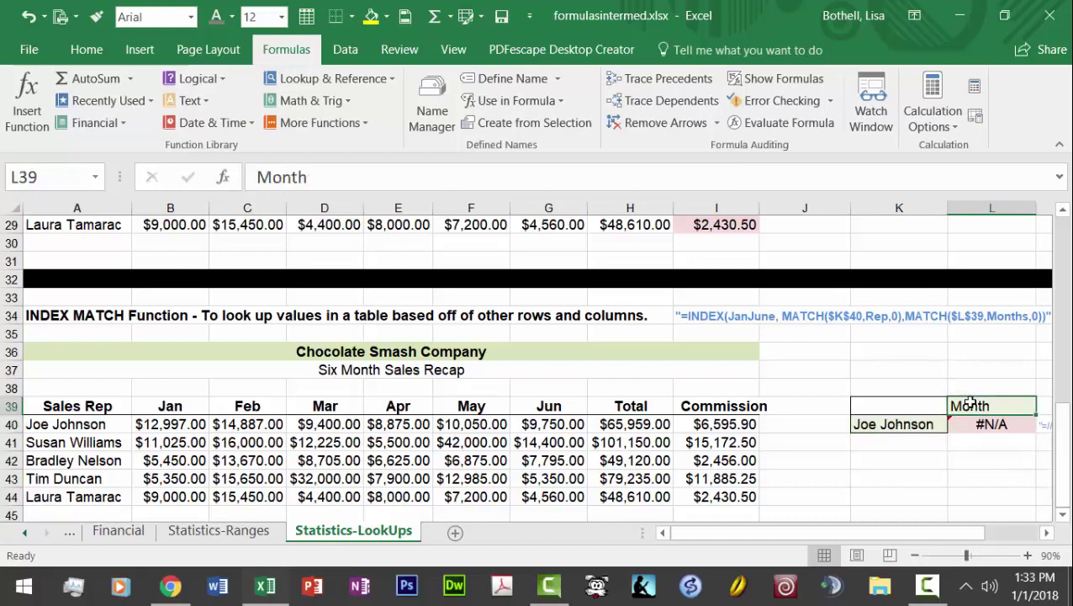
text(Mar)
key(Return)
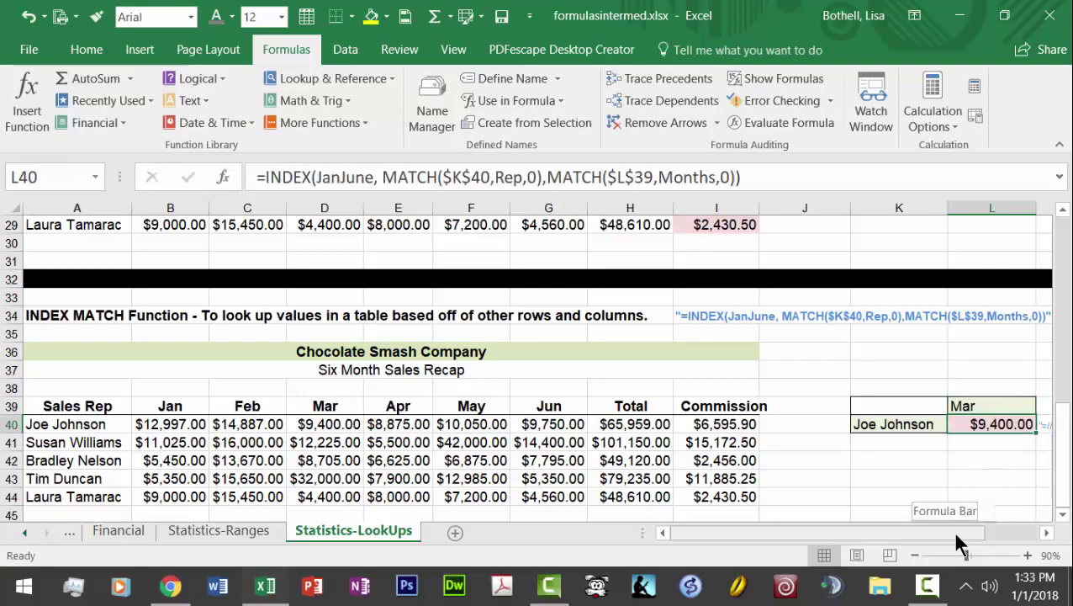
drag(952, 531, 968, 531)
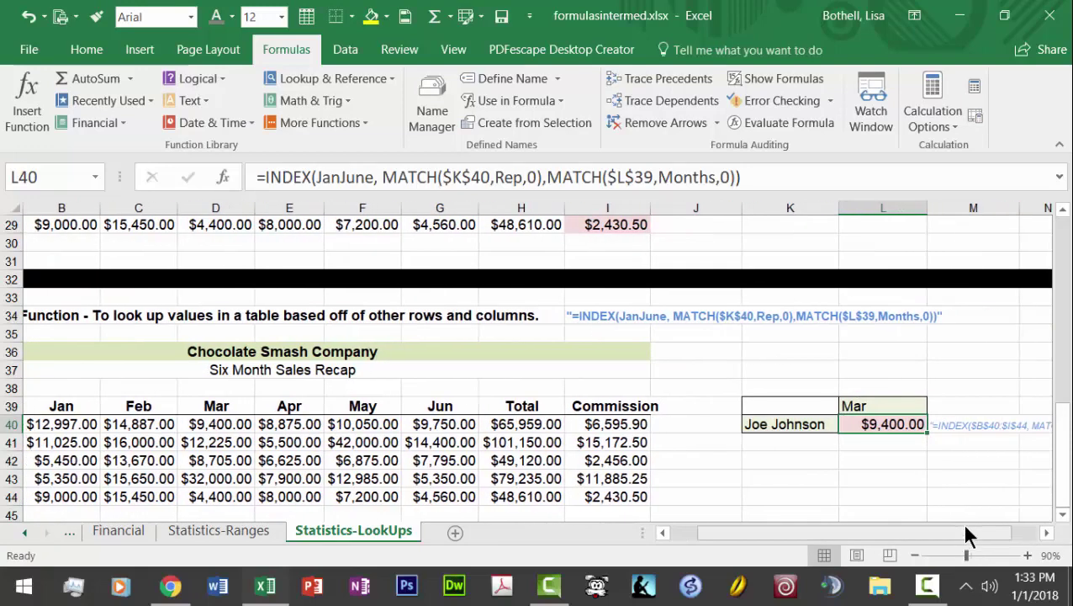
click(851, 408)
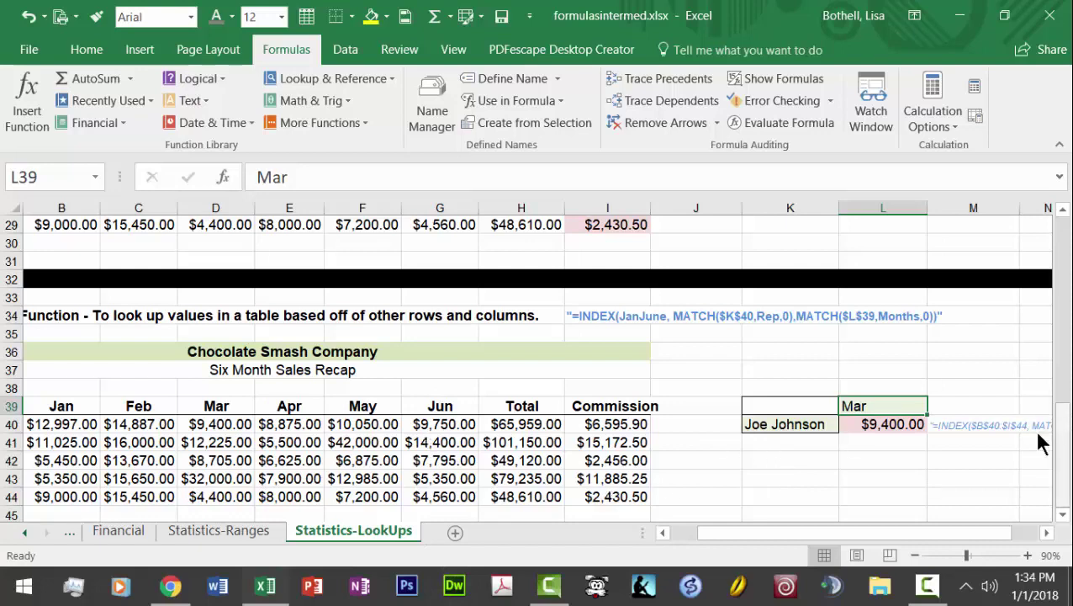
Change K40 to Tim Duncan and L39 to May, giving $12,985.00 in L40
drag(811, 532, 648, 536)
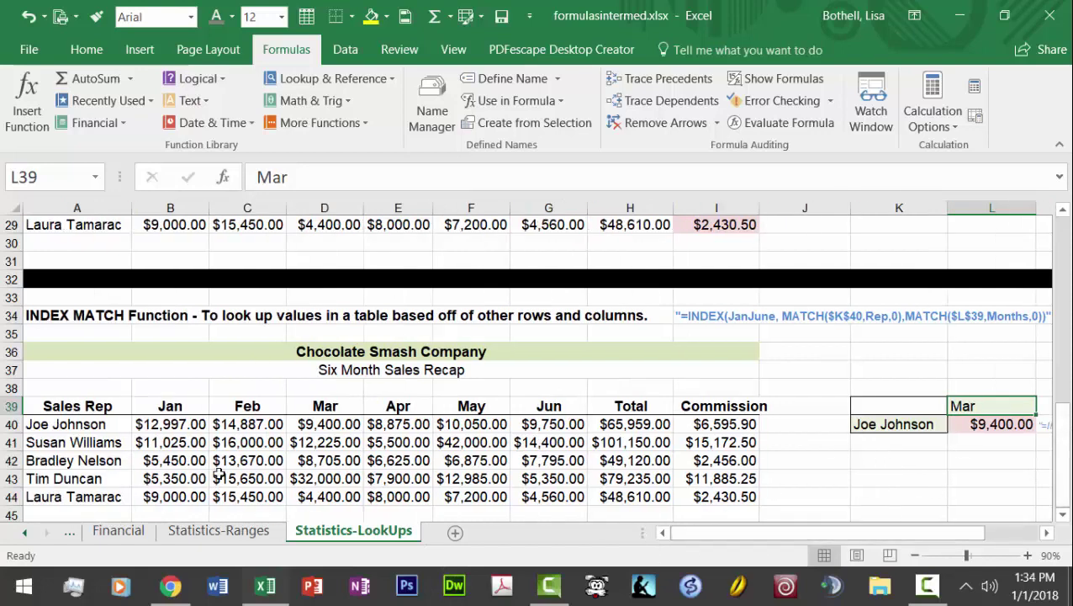
click(119, 482)
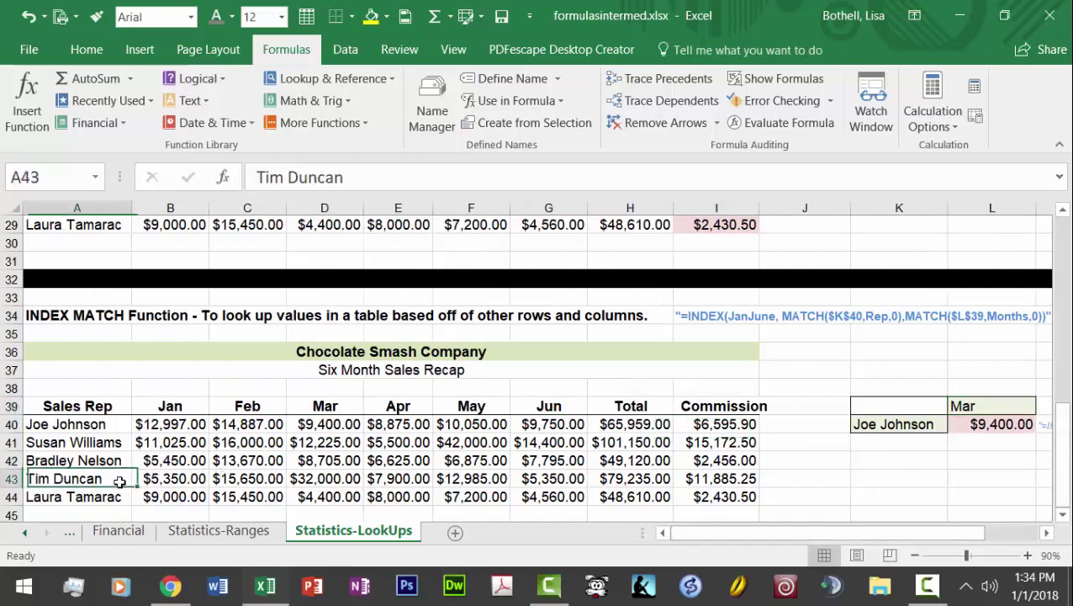
click(873, 426)
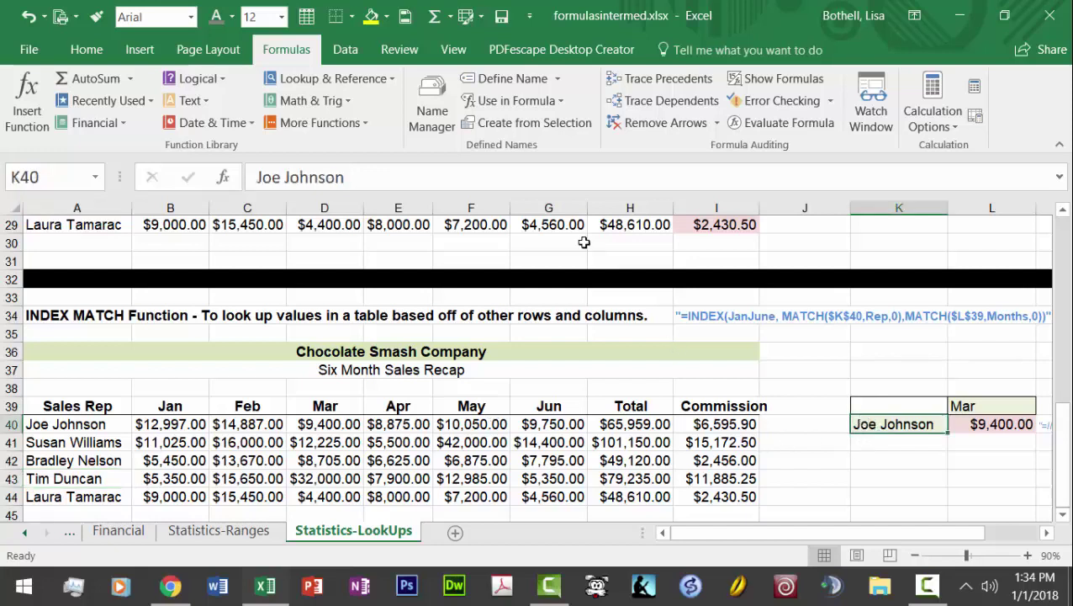
drag(345, 177, 224, 179)
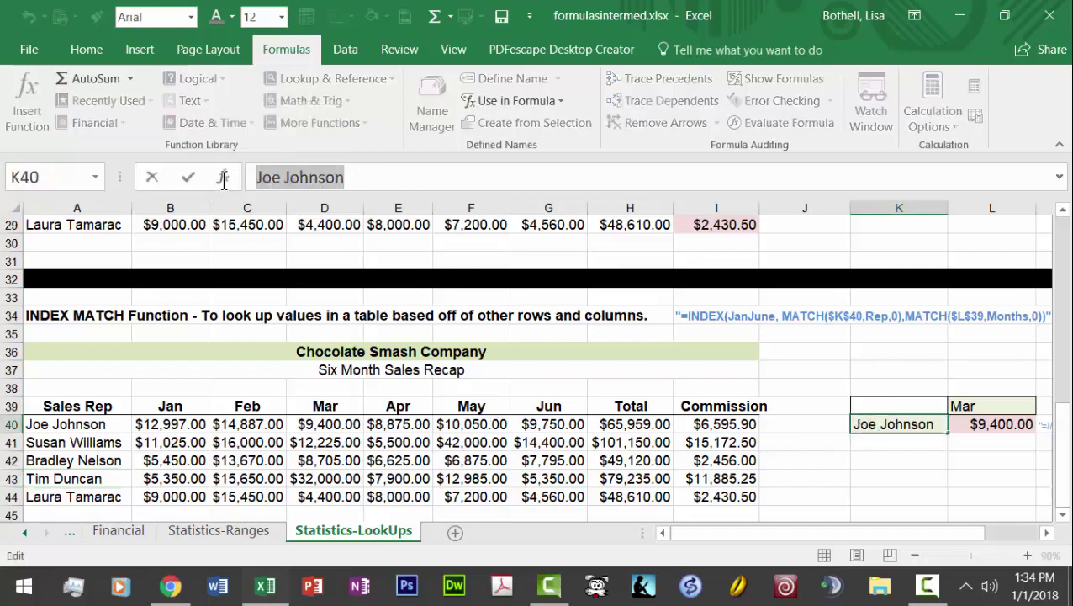
text(Tim Duncan)
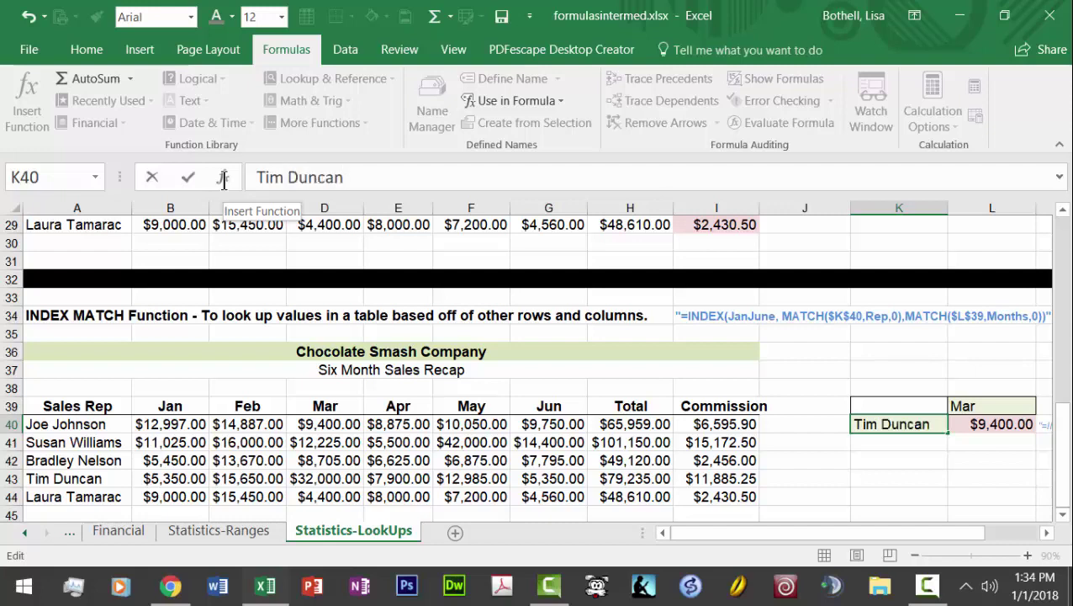
key(Return)
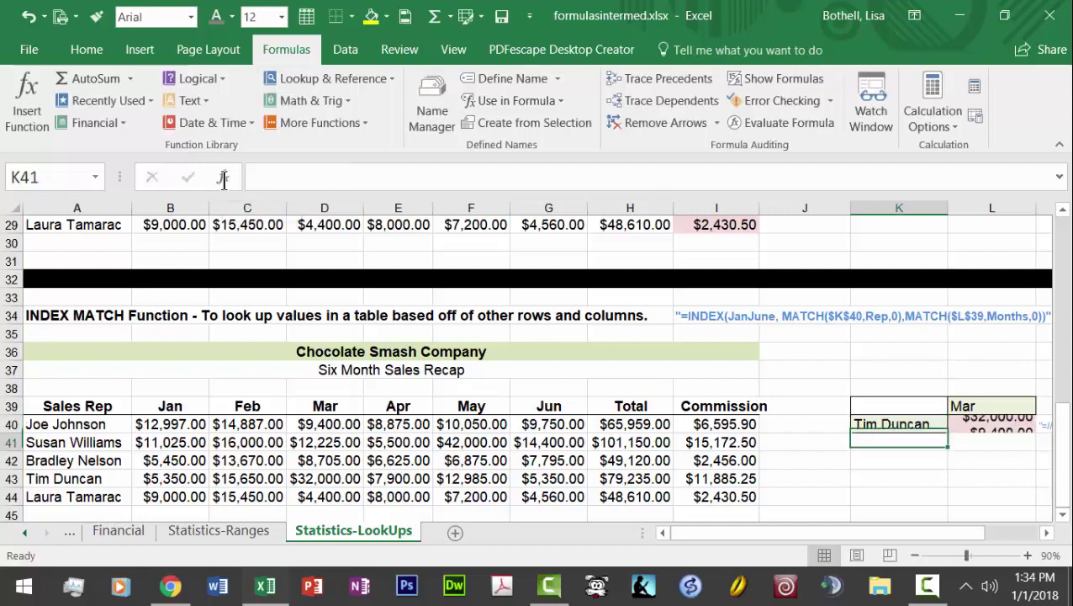
click(957, 404)
text(May)
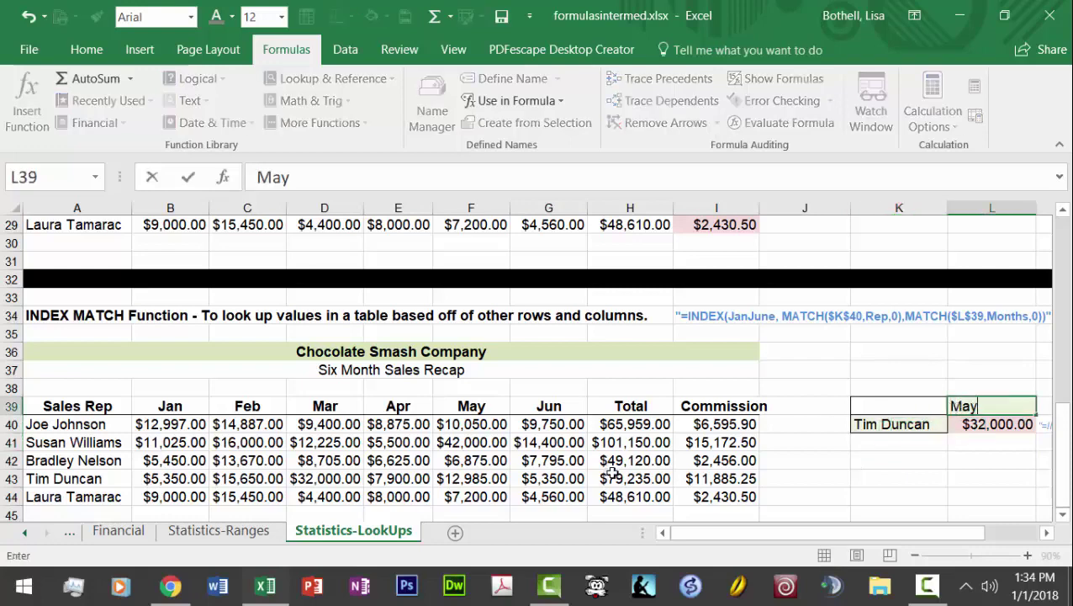
key(Return)
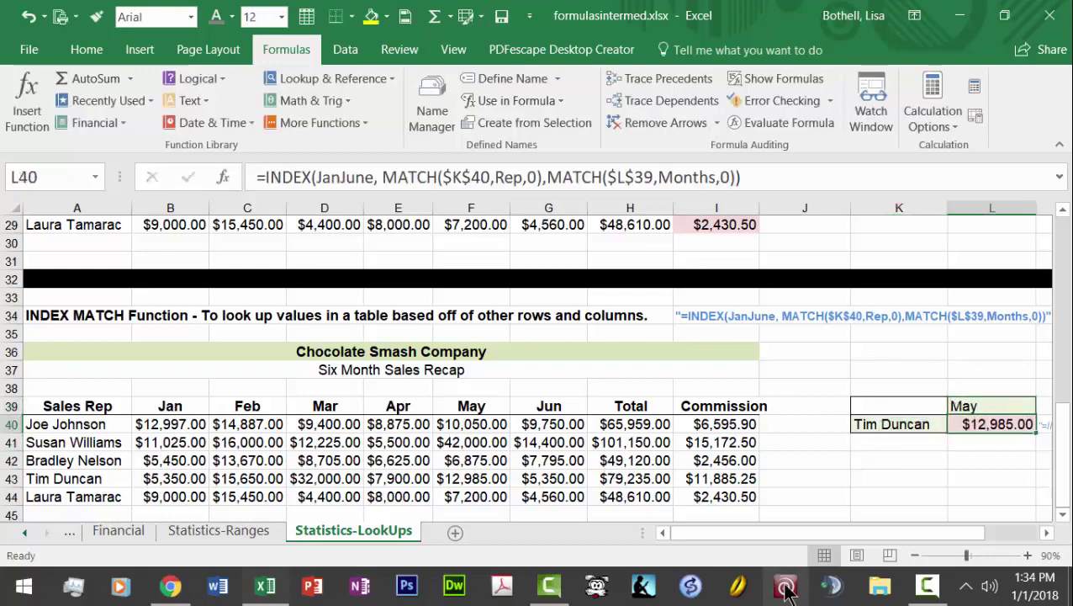
drag(903, 533, 933, 532)
click(596, 314)
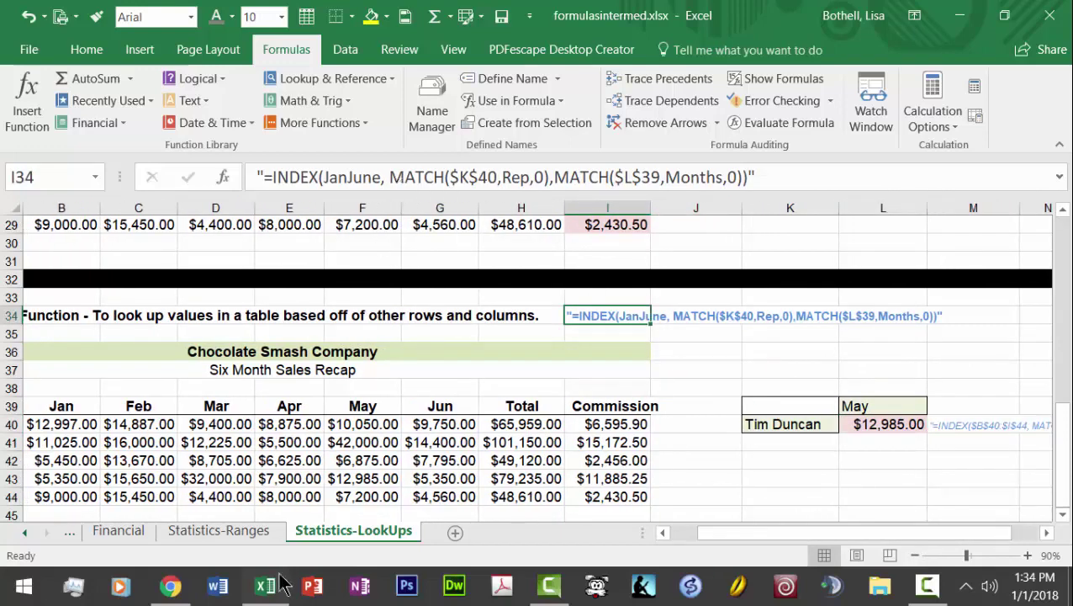
click(171, 591)
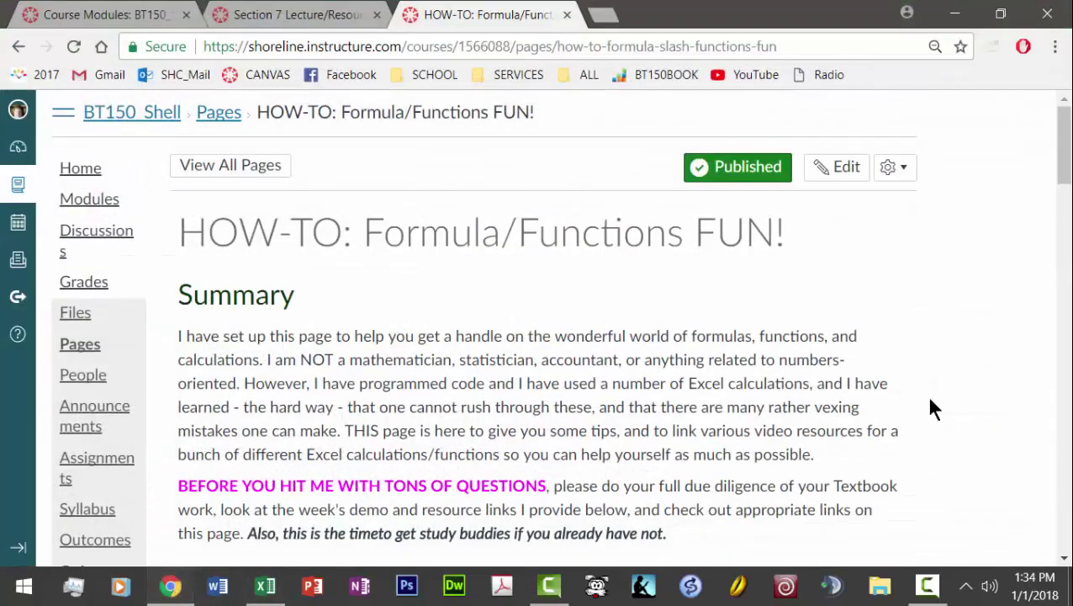
click(1064, 535)
click(1065, 533)
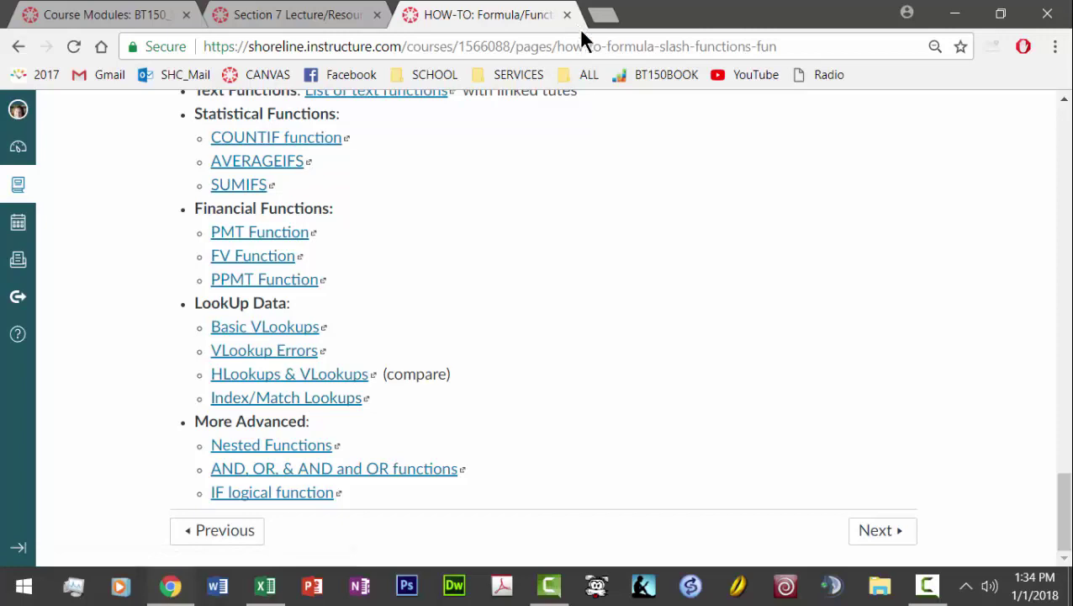
Return to the workbook, scroll the sheet back, and minimize Excel to the desktop
click(957, 15)
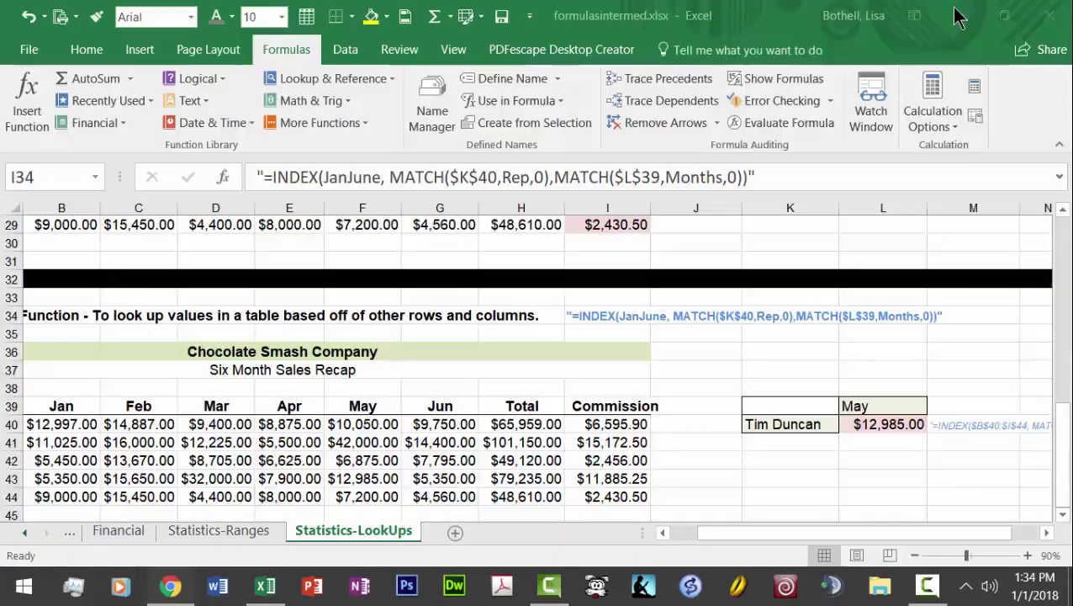
click(780, 484)
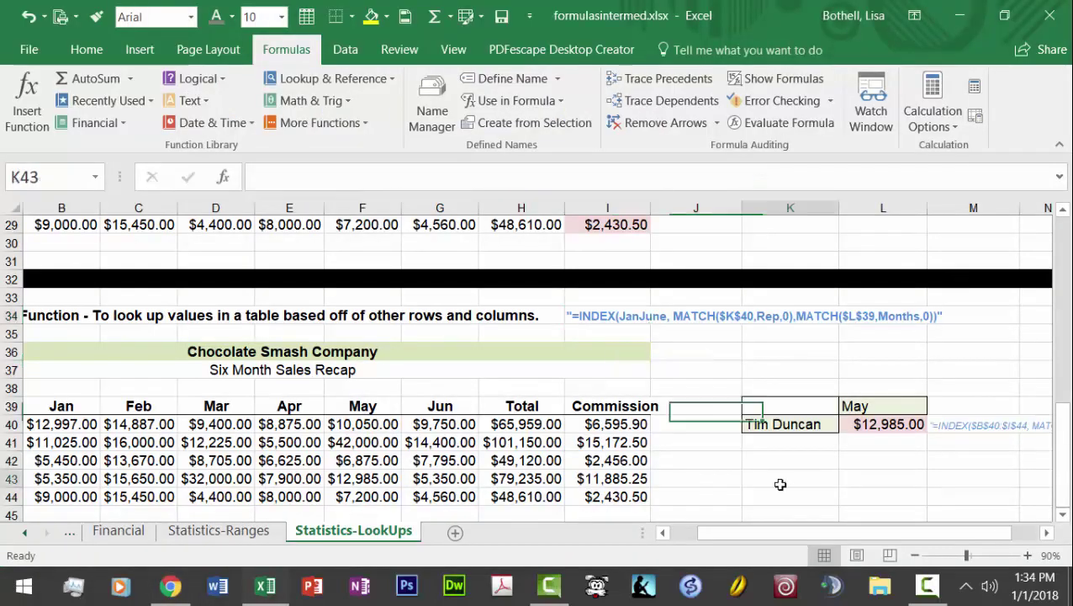
drag(1060, 421, 1060, 253)
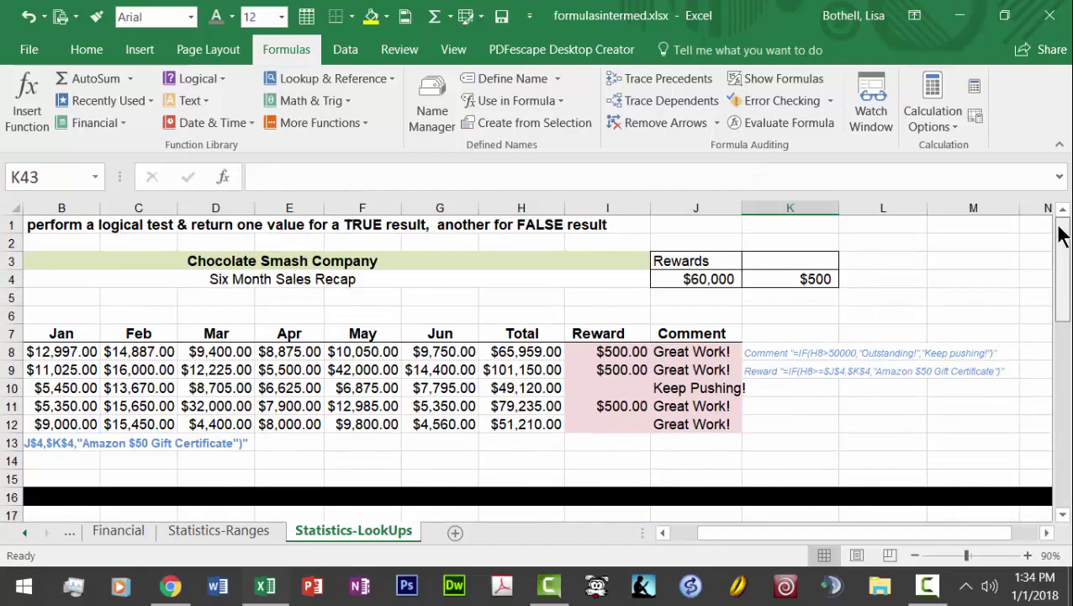
drag(842, 530, 755, 533)
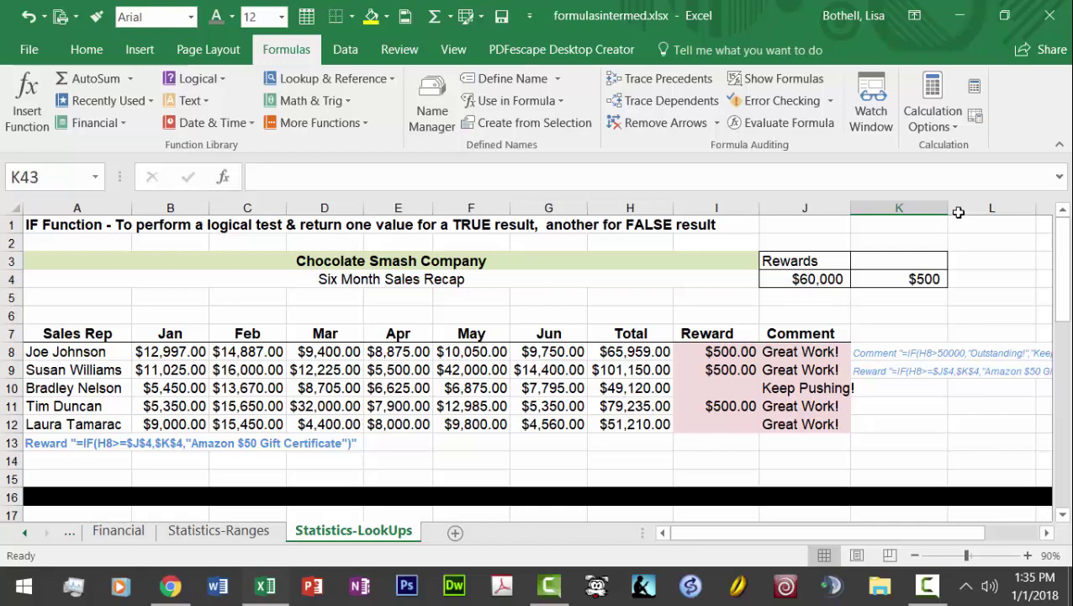
click(959, 26)
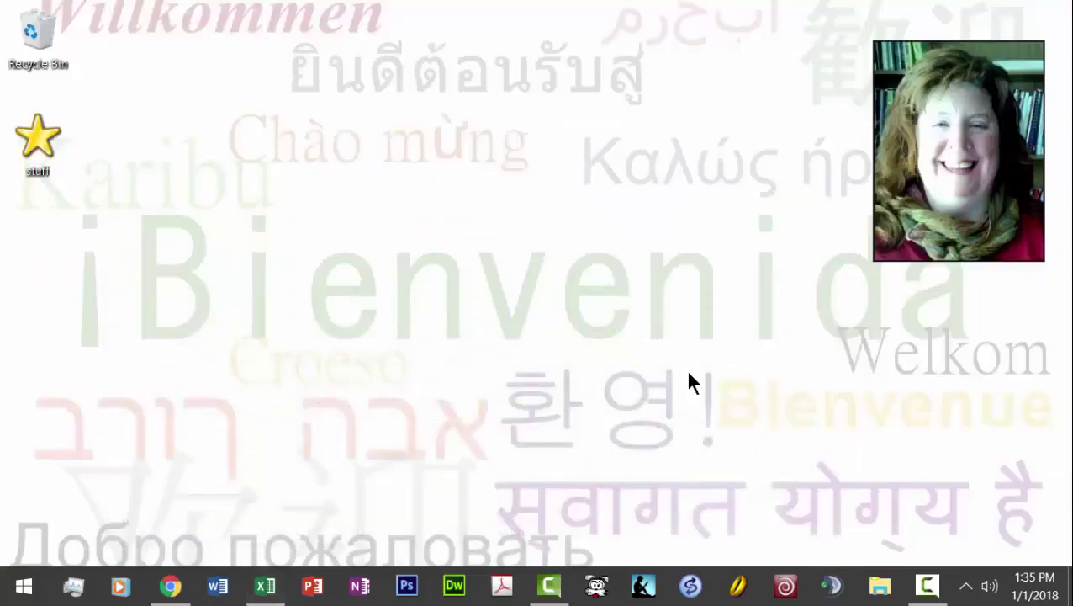